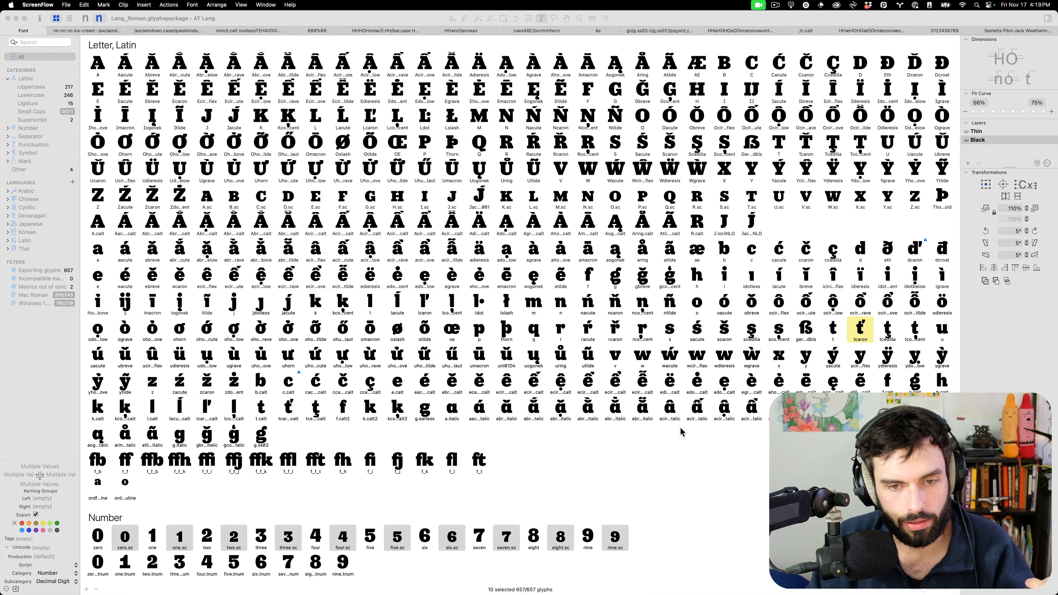
# Generate capitalized English sample words using any characters with word-o-mat, and close the word-o-mat window.
pyautogui.scroll(-10, 681, 433)
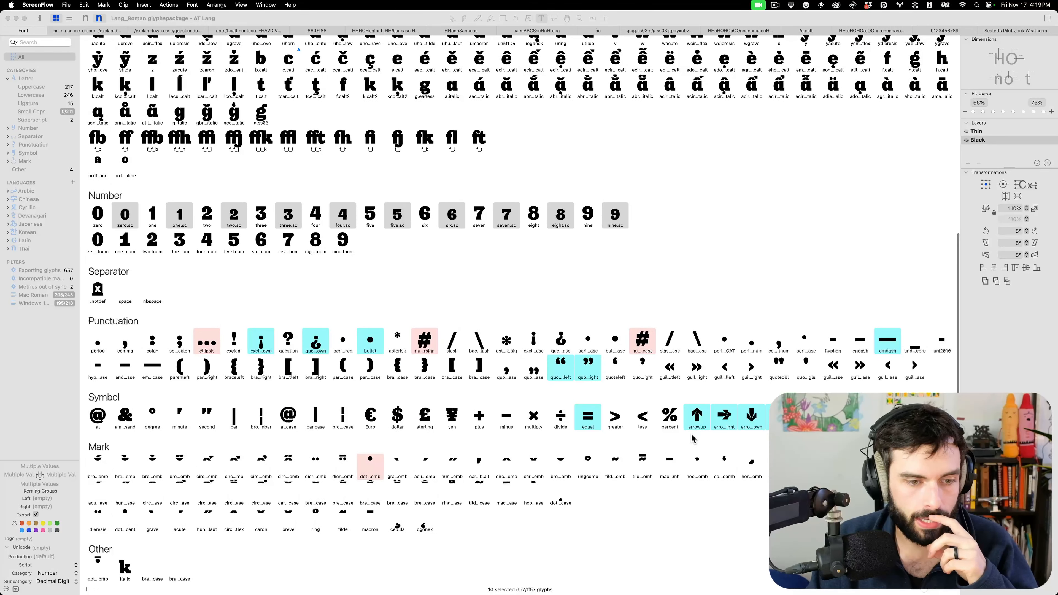
pyautogui.scroll(3, 692, 438)
pyautogui.scroll(6, 691, 437)
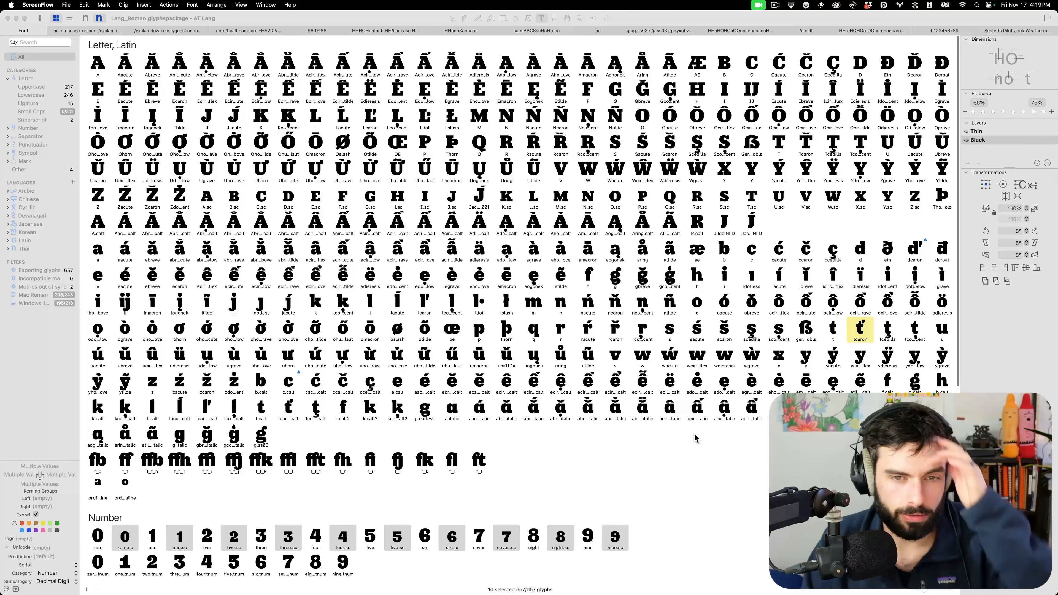
pyautogui.click(515, 200)
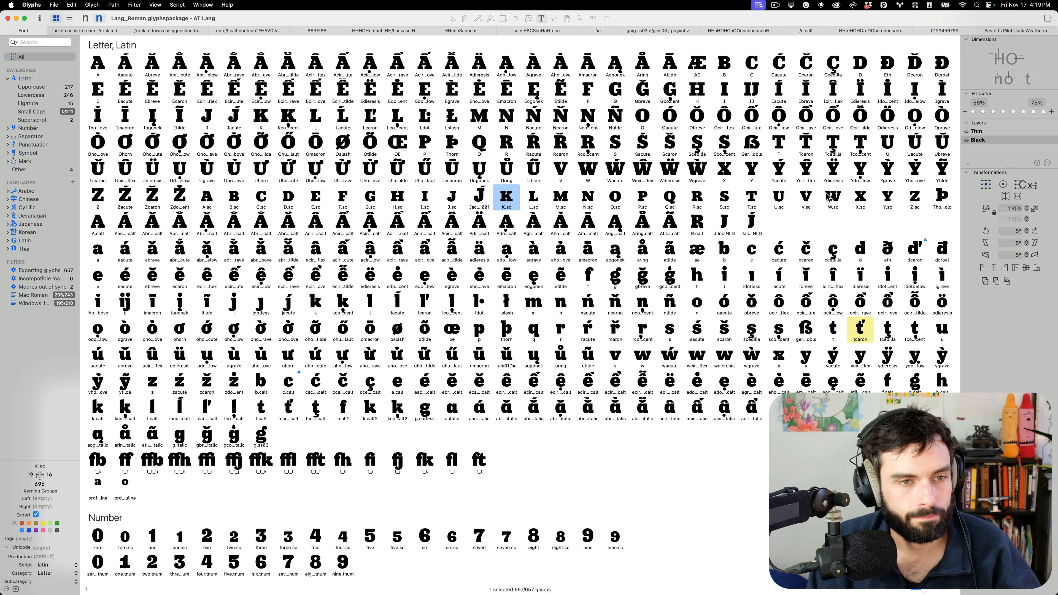
pyautogui.click(72, 5)
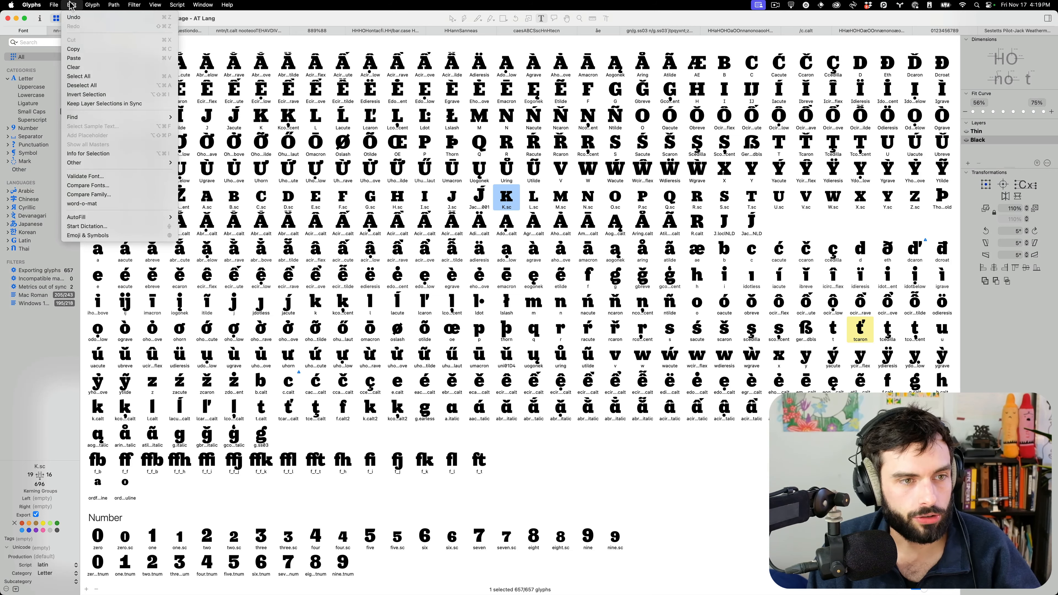
pyautogui.click(106, 204)
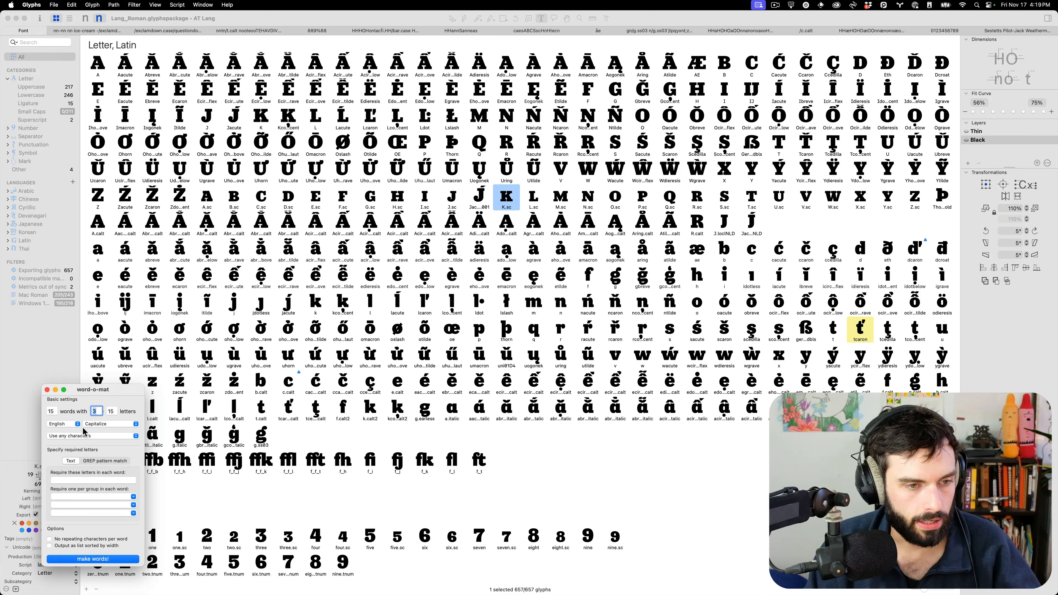
pyautogui.click(101, 559)
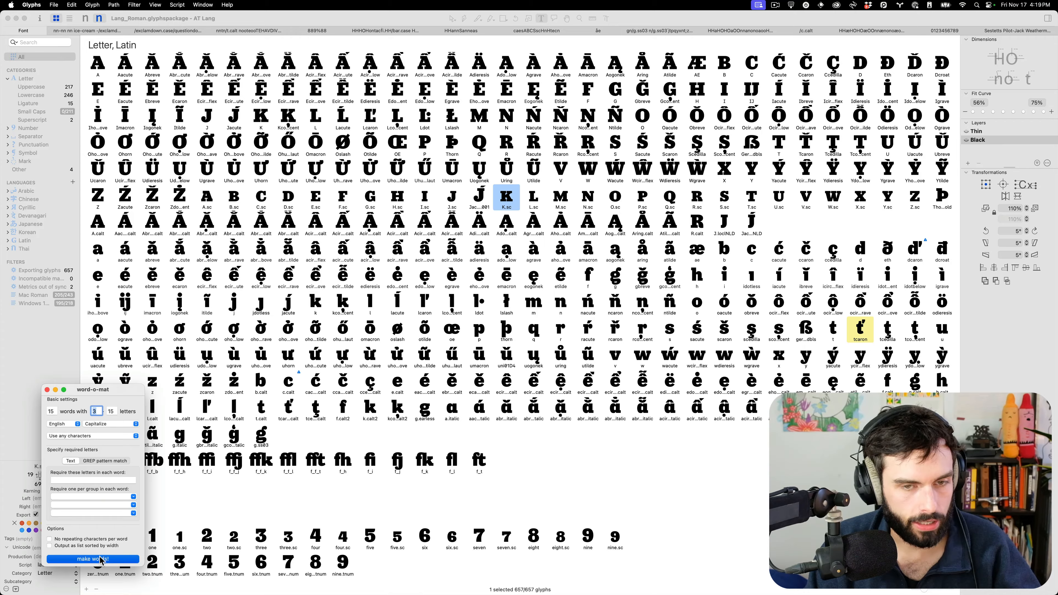
pyautogui.scroll(5, 618, 265)
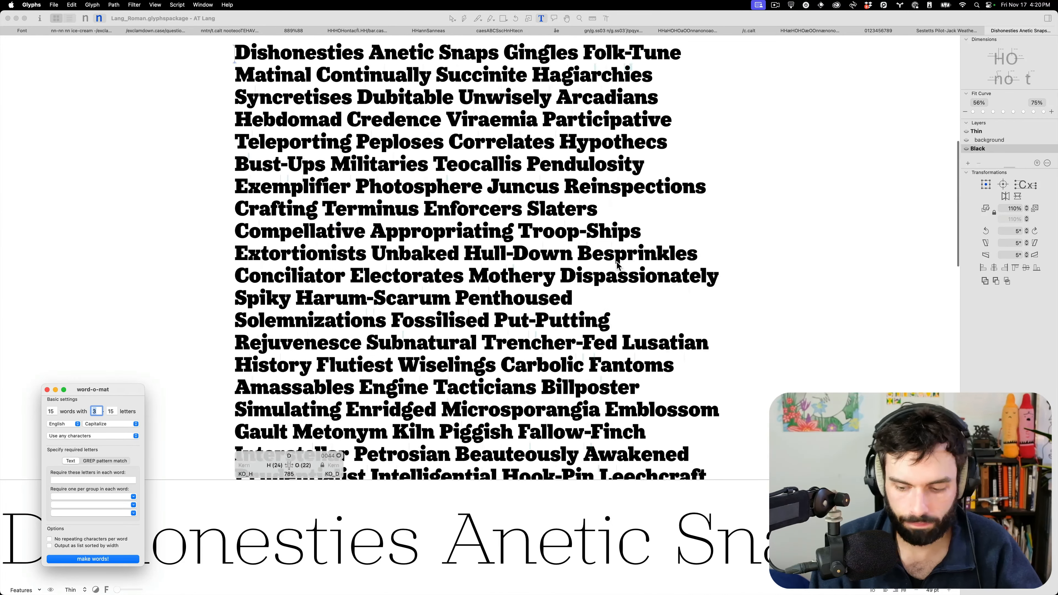
pyautogui.scroll(5, 618, 264)
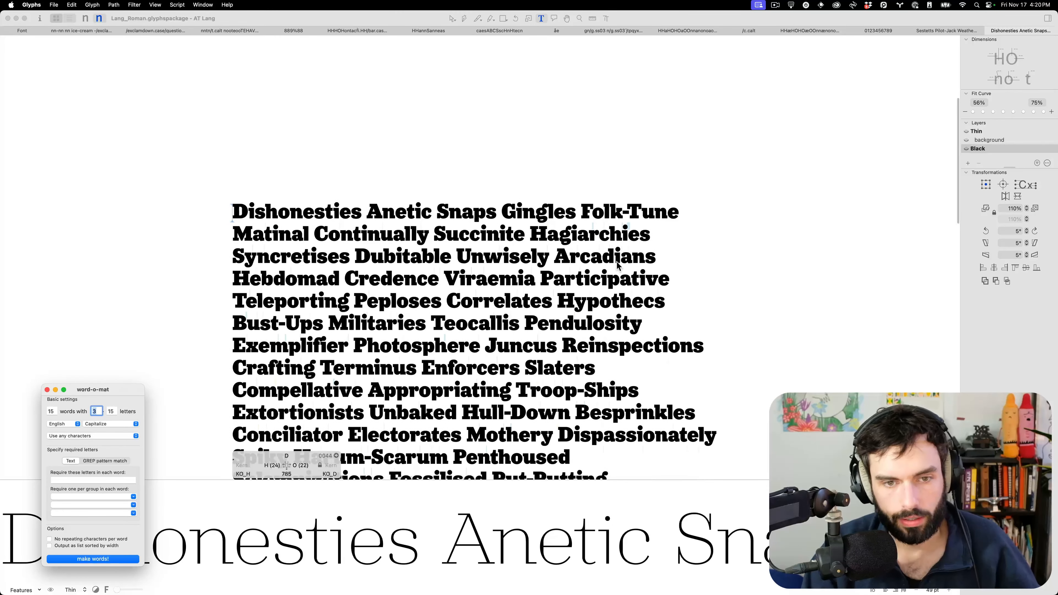
pyautogui.scroll(-3, 618, 264)
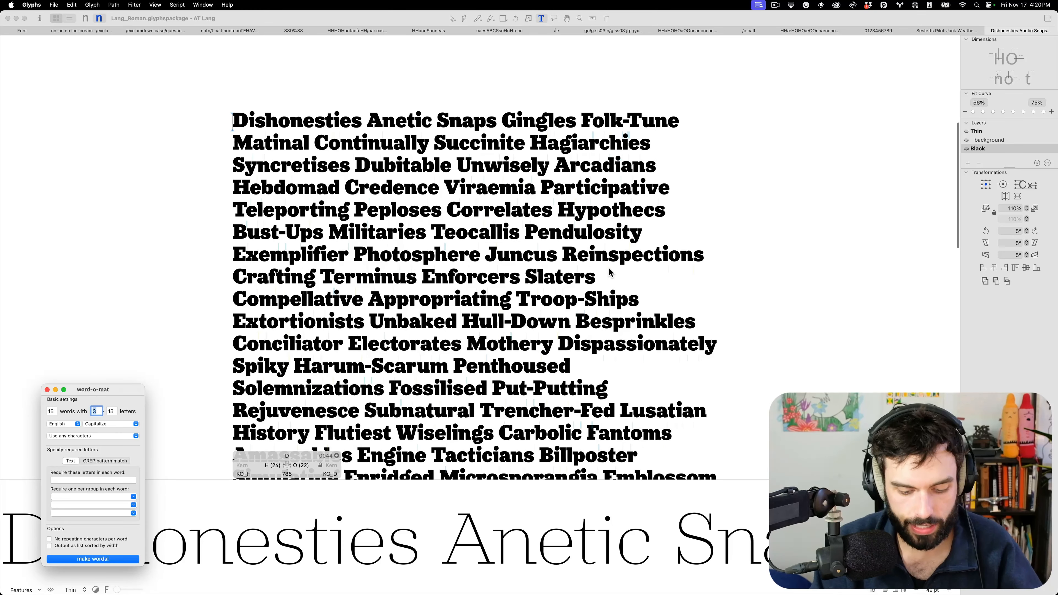
pyautogui.press('super+w')
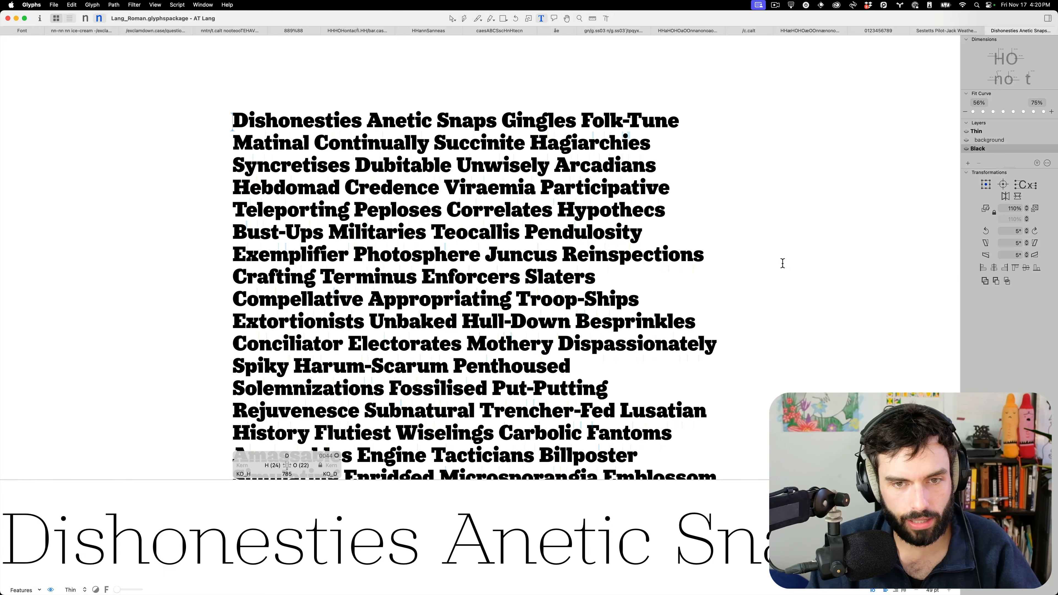
# Add the Small Capitals (smcp) feature to the font's OpenType features, check its generated code and close the font settings.
pyautogui.press('super+i')
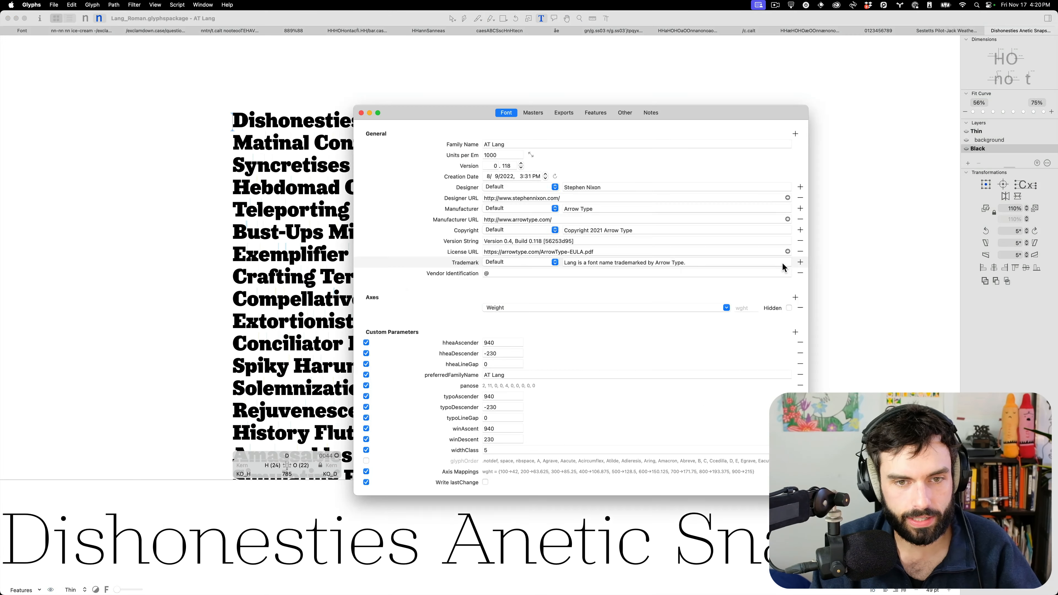
pyautogui.click(599, 117)
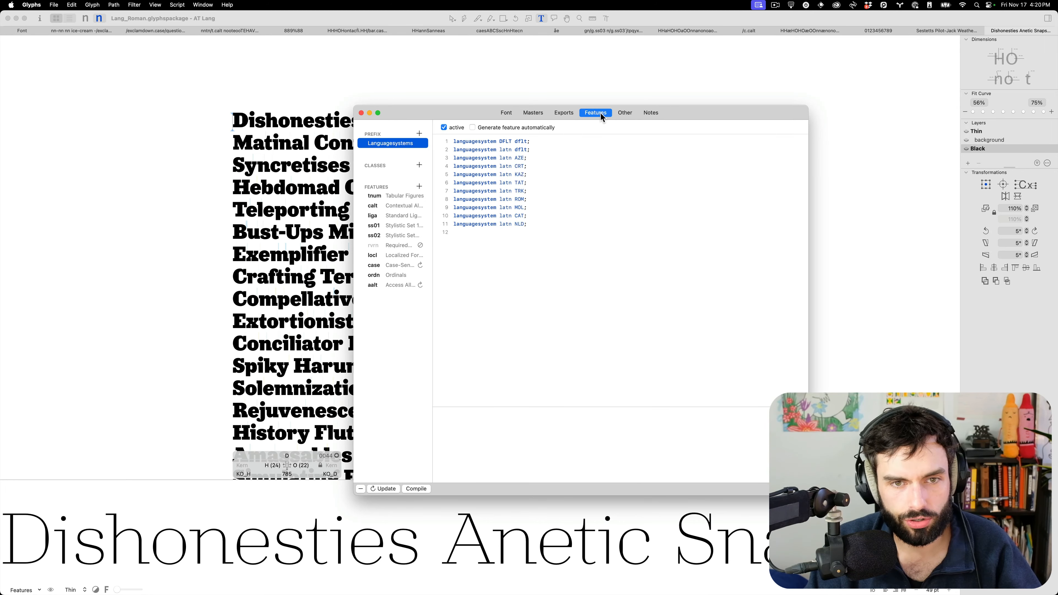
pyautogui.click(420, 165)
pyautogui.click(420, 187)
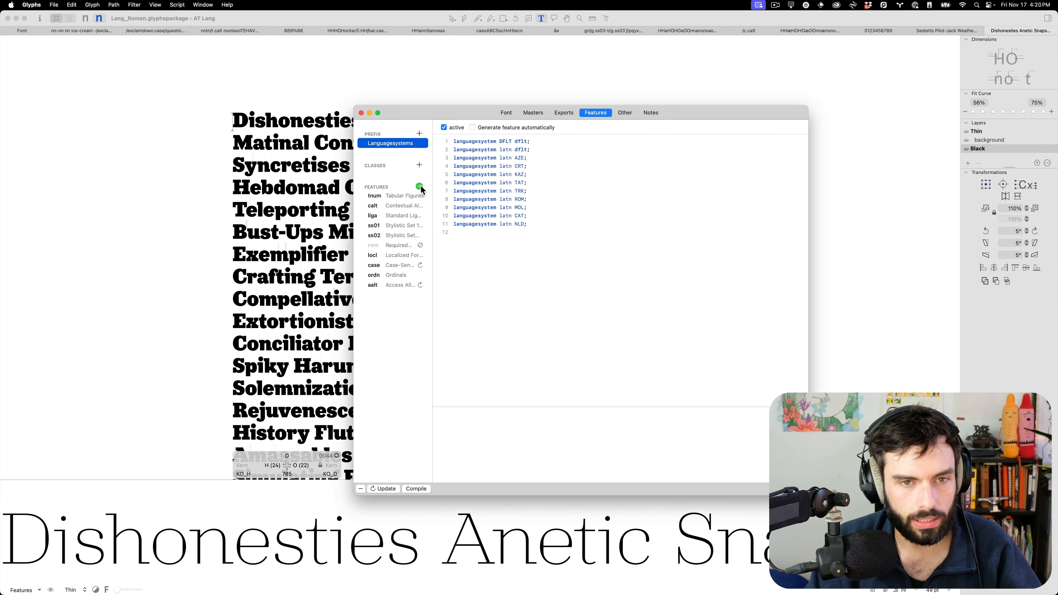
pyautogui.click(420, 187)
pyautogui.write('small')
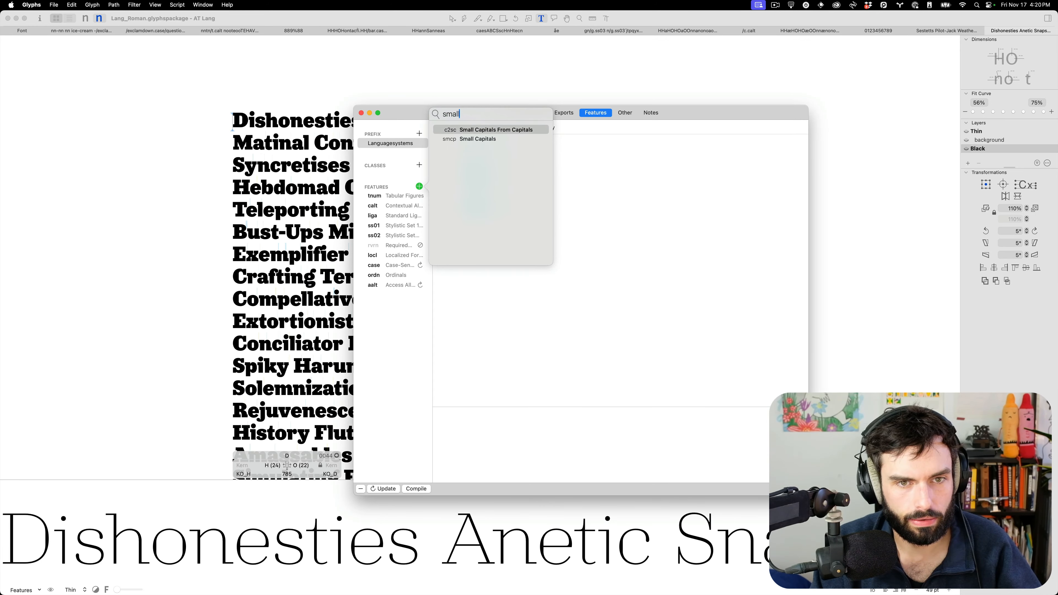
pyautogui.press('Down')
pyautogui.press('Return')
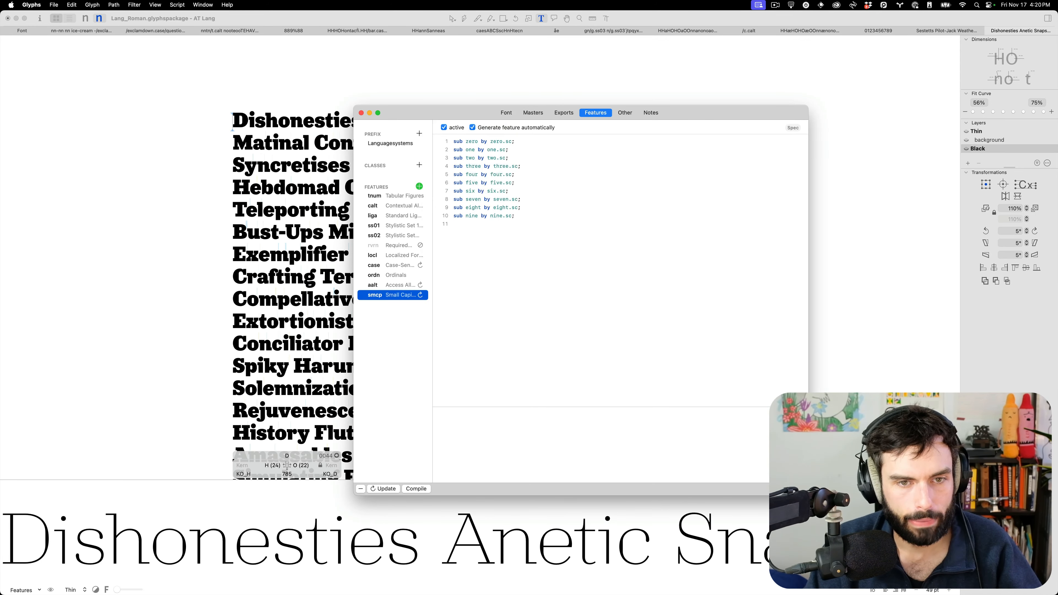
pyautogui.click(495, 234)
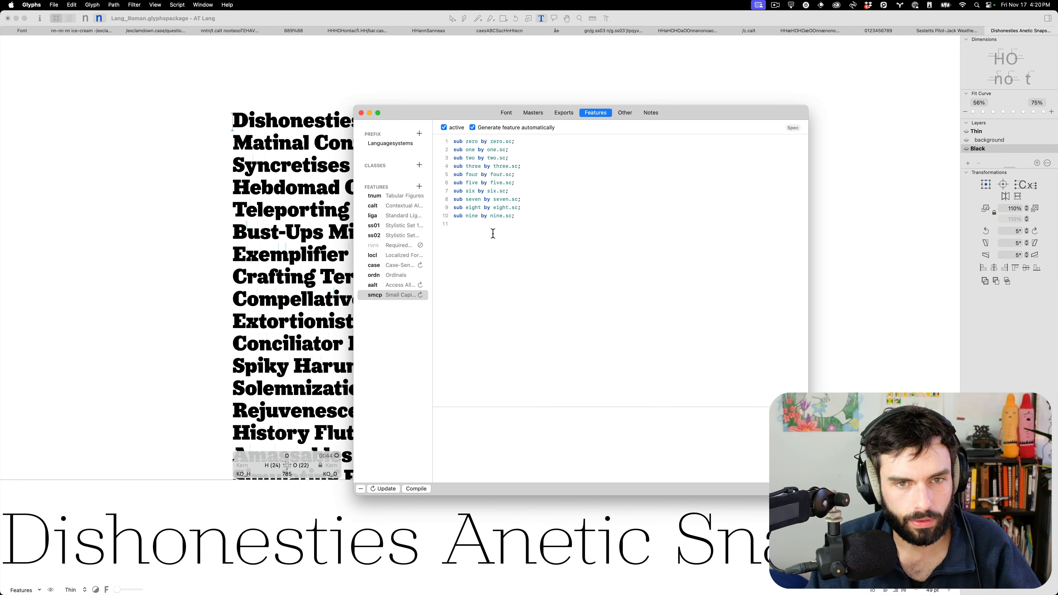
pyautogui.press('super+a')
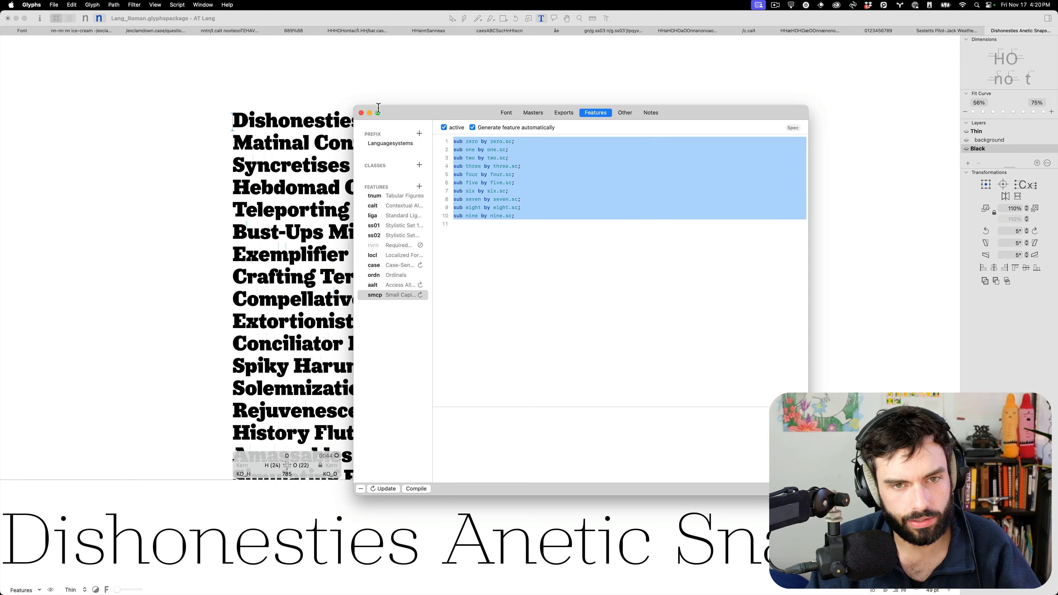
pyautogui.click(532, 212)
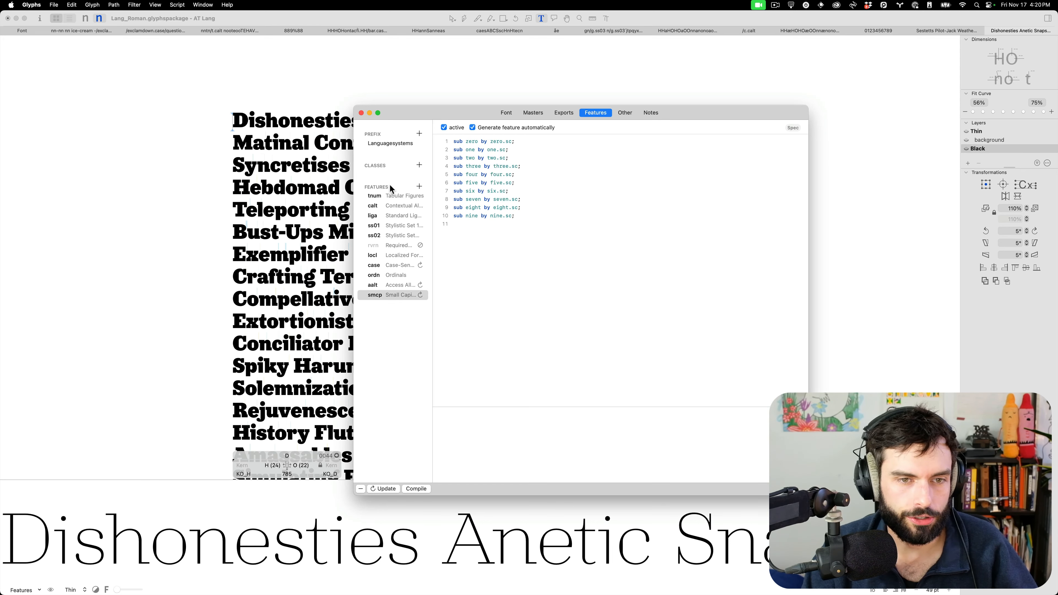
pyautogui.click(361, 113)
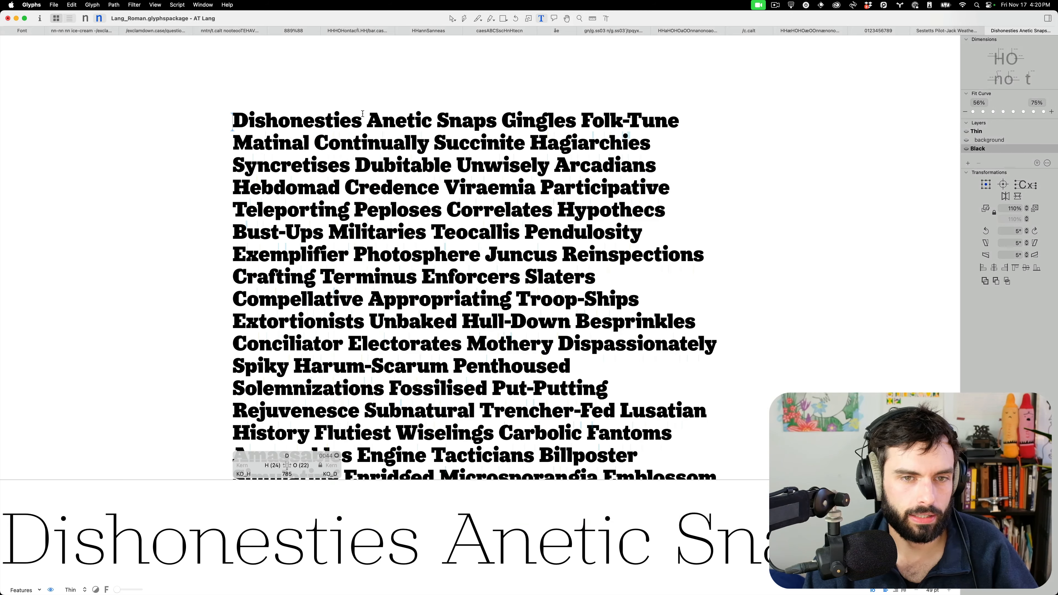
# Switch to Safari and open opentypecookbook.com in a new tab.
pyautogui.scroll(5, 512, 141)
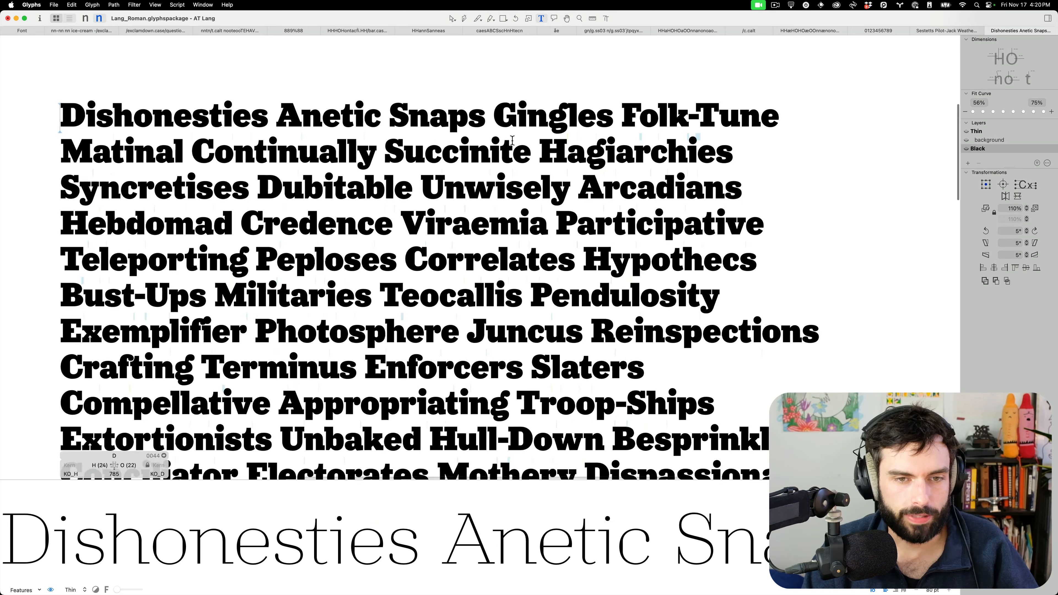
pyautogui.hscroll(-2, 513, 140)
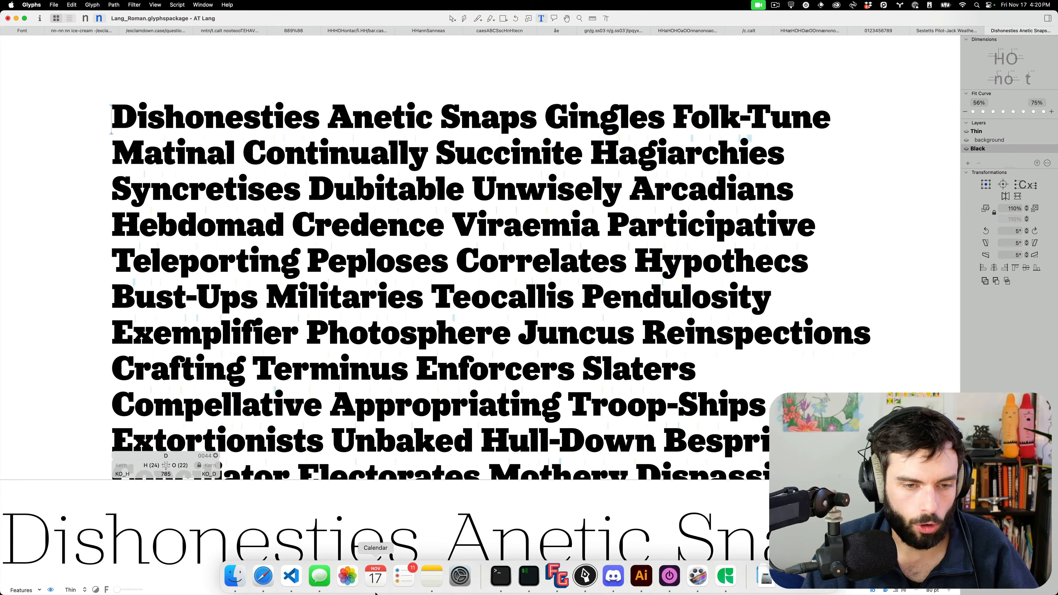
pyautogui.click(263, 576)
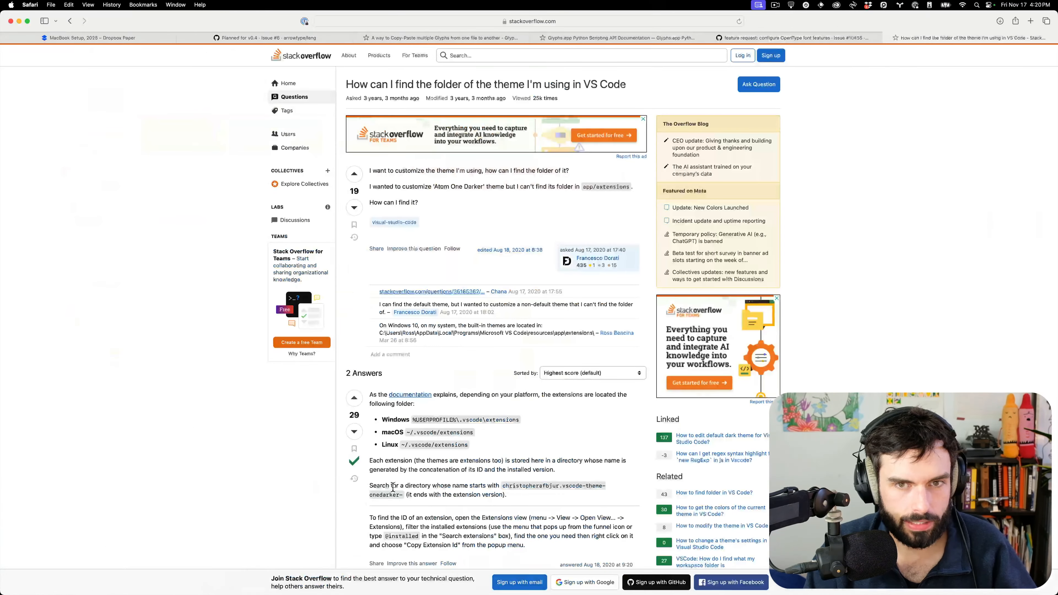
pyautogui.press('super+t')
pyautogui.write('opentypecook')
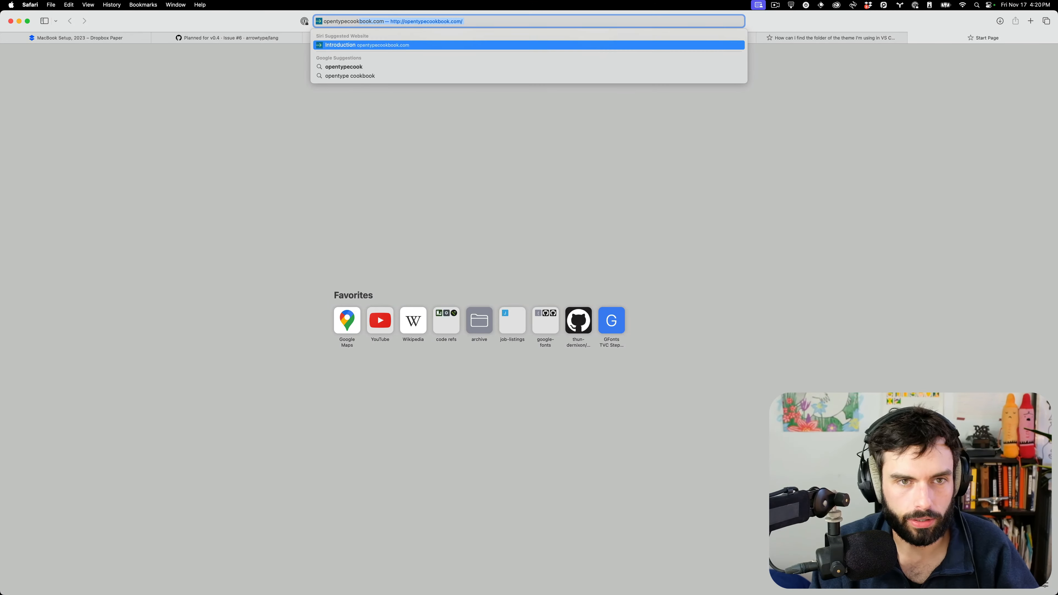
pyautogui.press('Return')
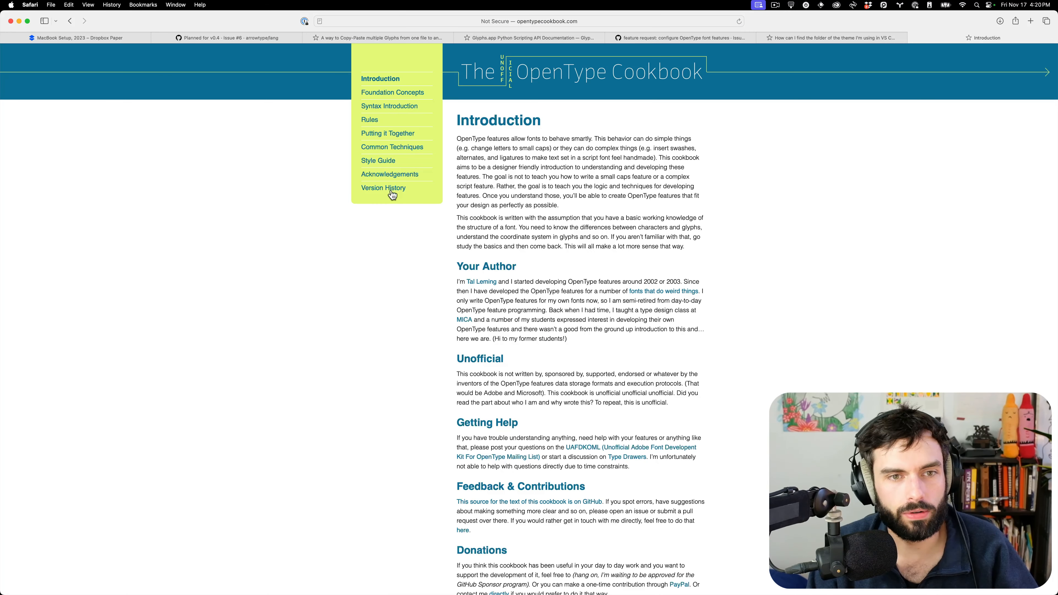
# Find the word "small" on the cookbook's Common Techniques page.
pyautogui.click(382, 146)
pyautogui.scroll(-5, 620, 192)
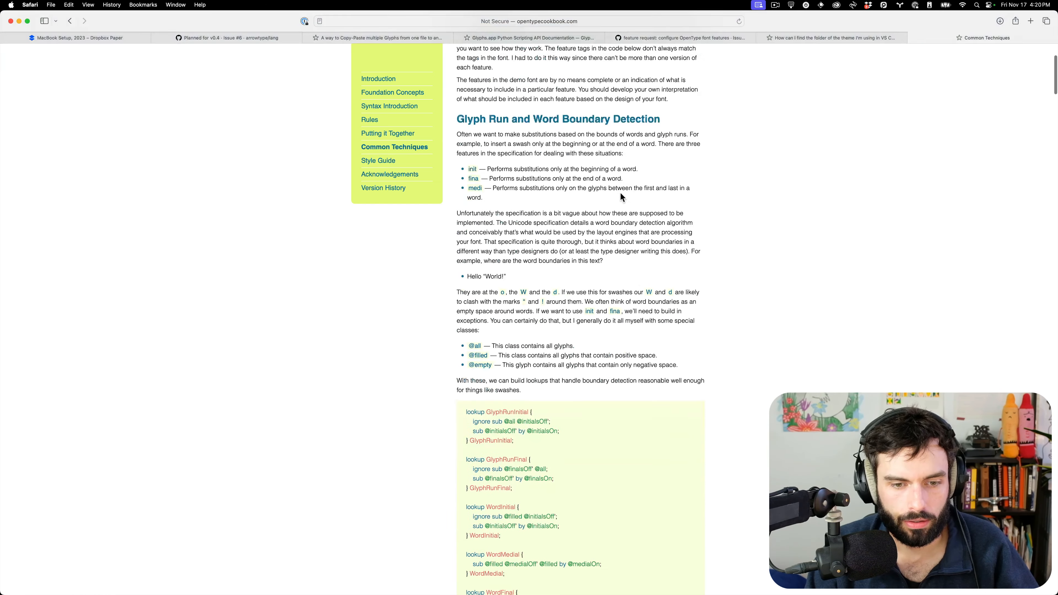
pyautogui.press('super+f')
pyautogui.write('small')
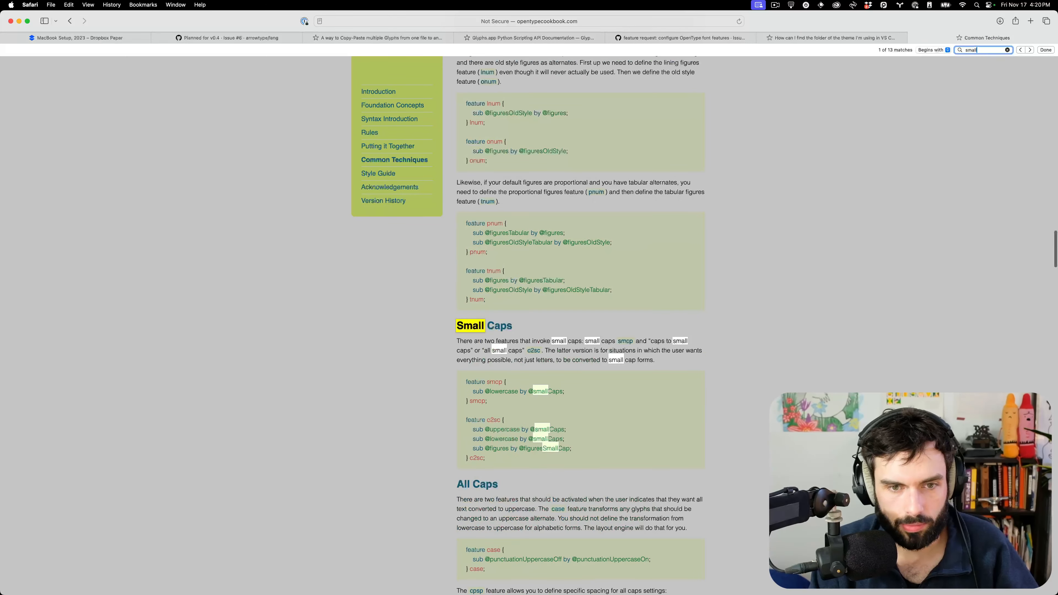
pyautogui.click(708, 306)
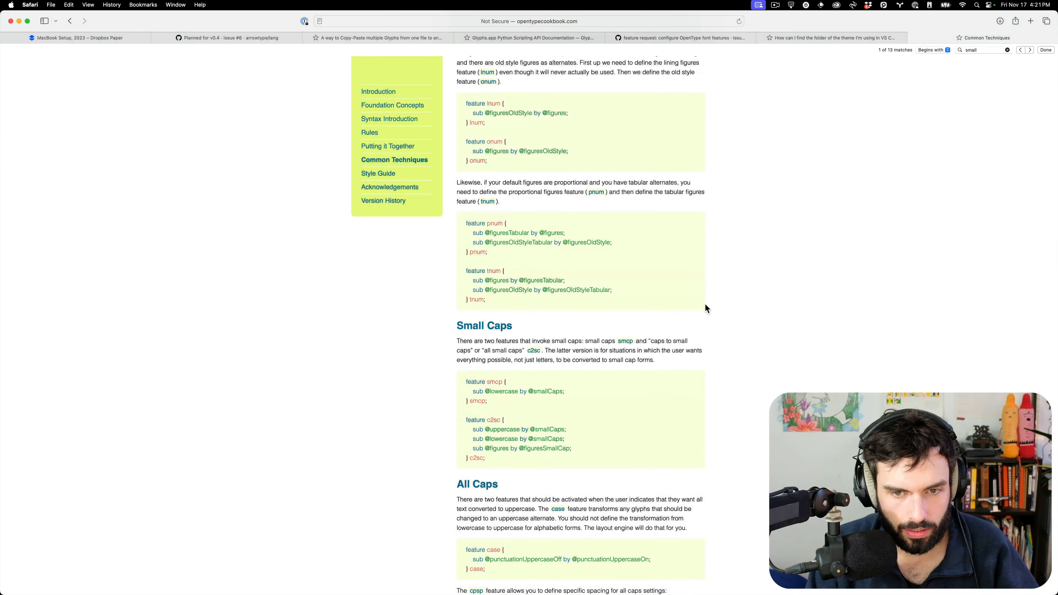
# Read the Small Caps section with its smcp and c2sc code examples, and switch back to Glyphs.
pyautogui.scroll(-3, 704, 304)
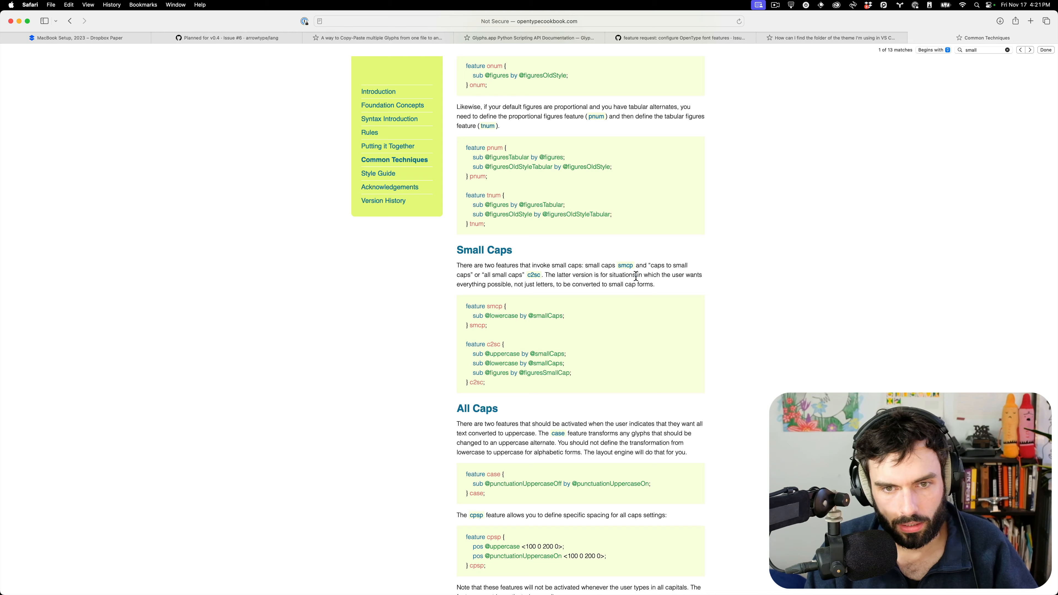
pyautogui.moveTo(586, 263); pyautogui.dragTo(782, 278)
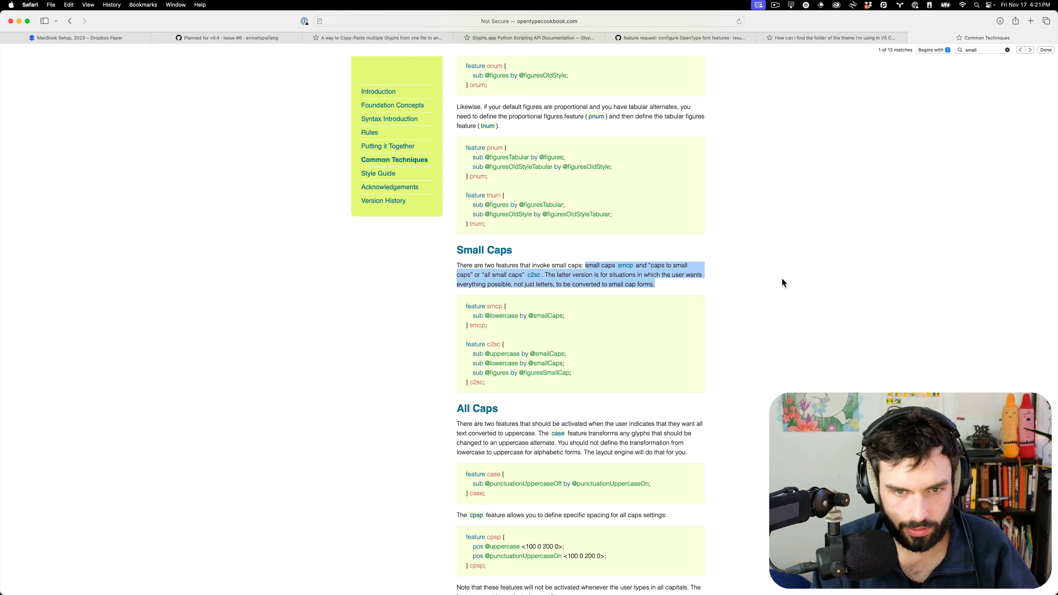
pyautogui.press('super+equal')
pyautogui.press('super+equal')
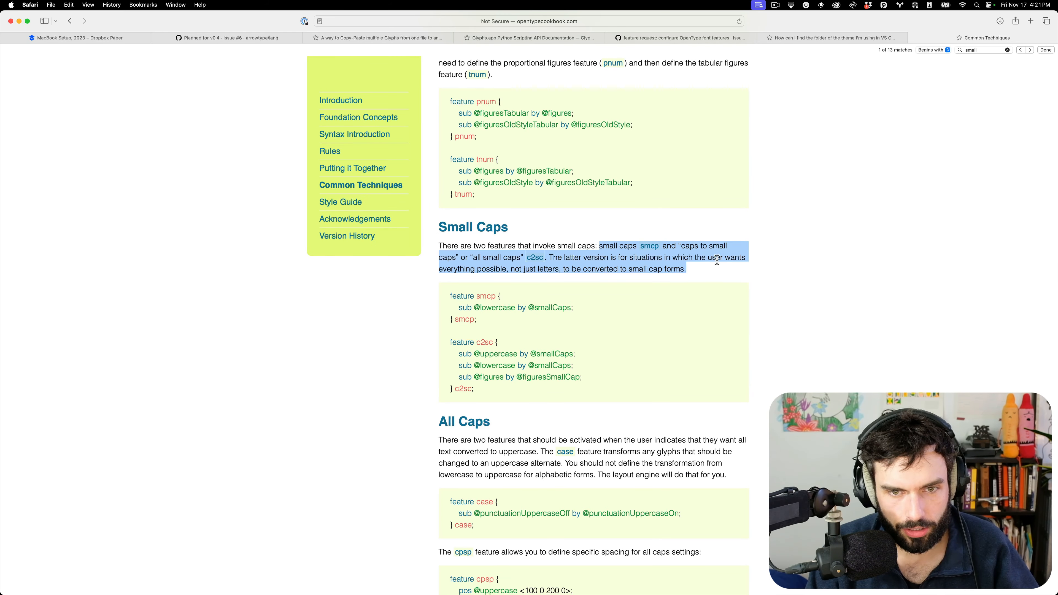
pyautogui.scroll(1, 677, 250)
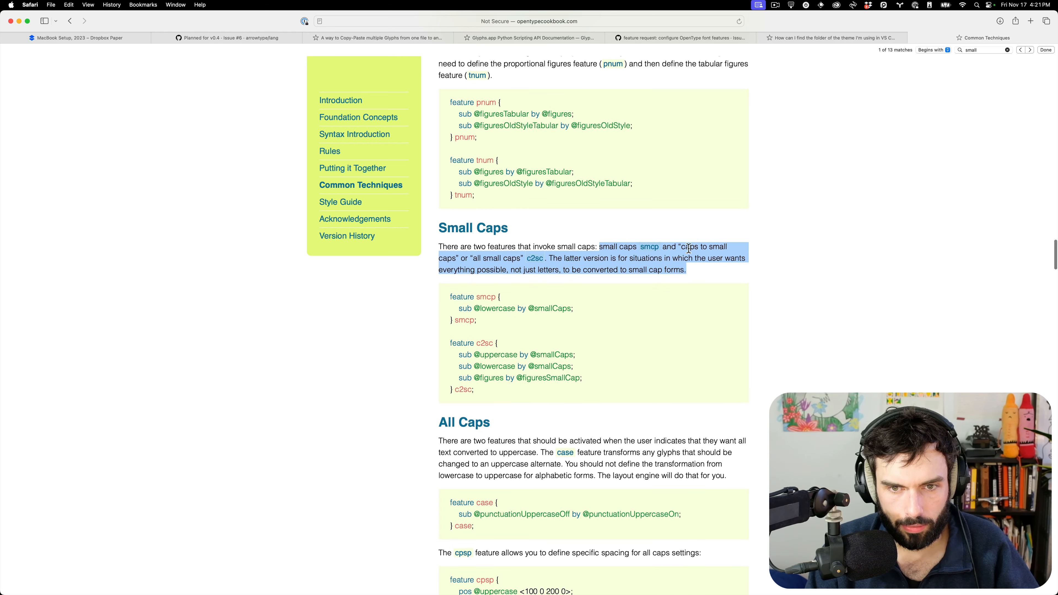
pyautogui.click(558, 264)
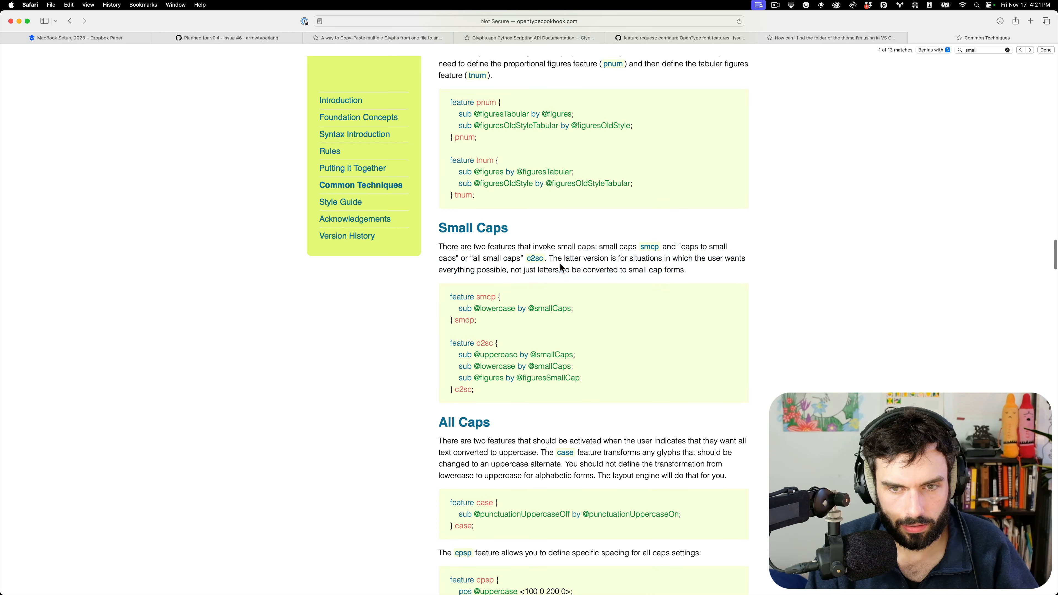
pyautogui.moveTo(479, 326); pyautogui.dragTo(444, 295)
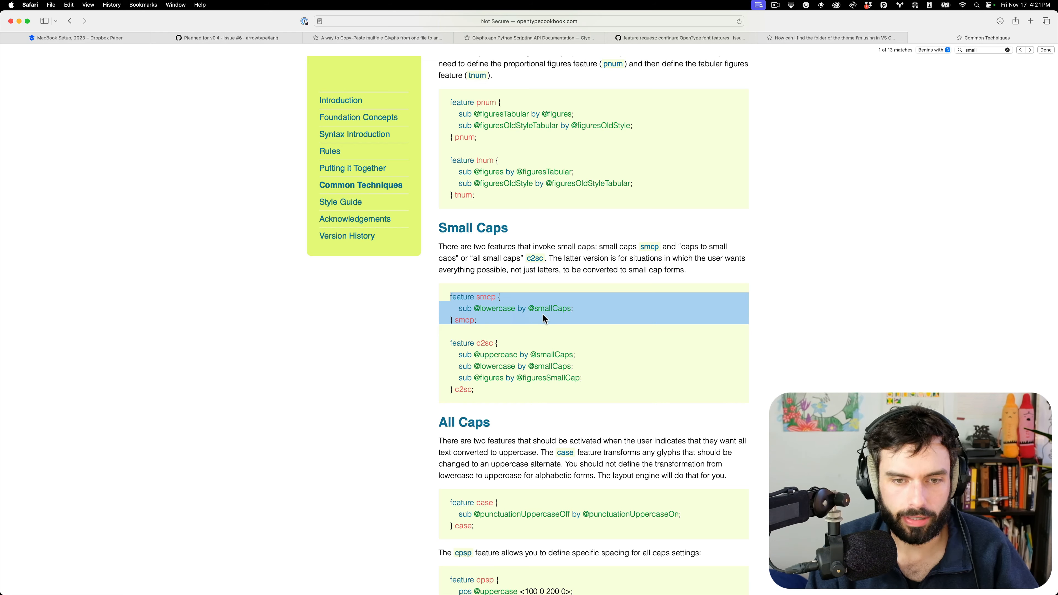
pyautogui.moveTo(503, 393); pyautogui.dragTo(447, 341)
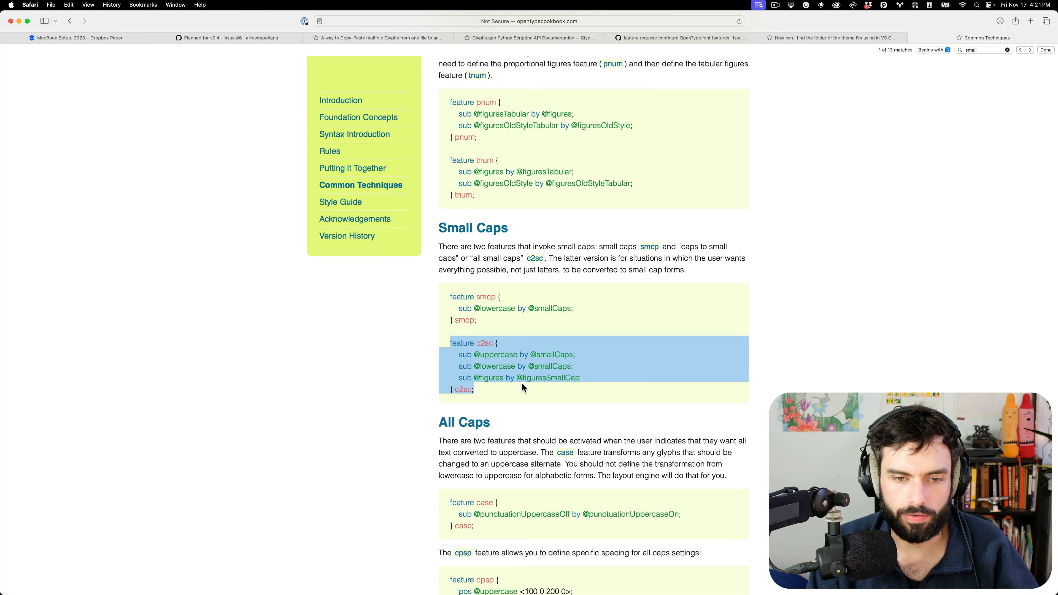
pyautogui.press('super+Tab')
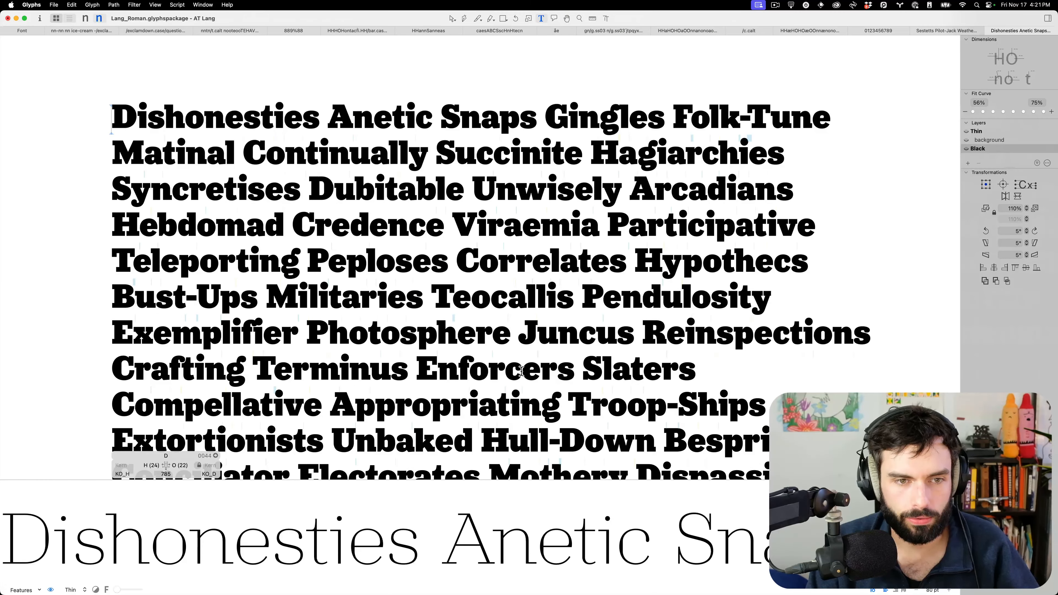
# Reopen the font's feature settings and compare the smcp code with the cookbook's smcp example in Safari, returning to Glyphs.
pyautogui.press('super+i')
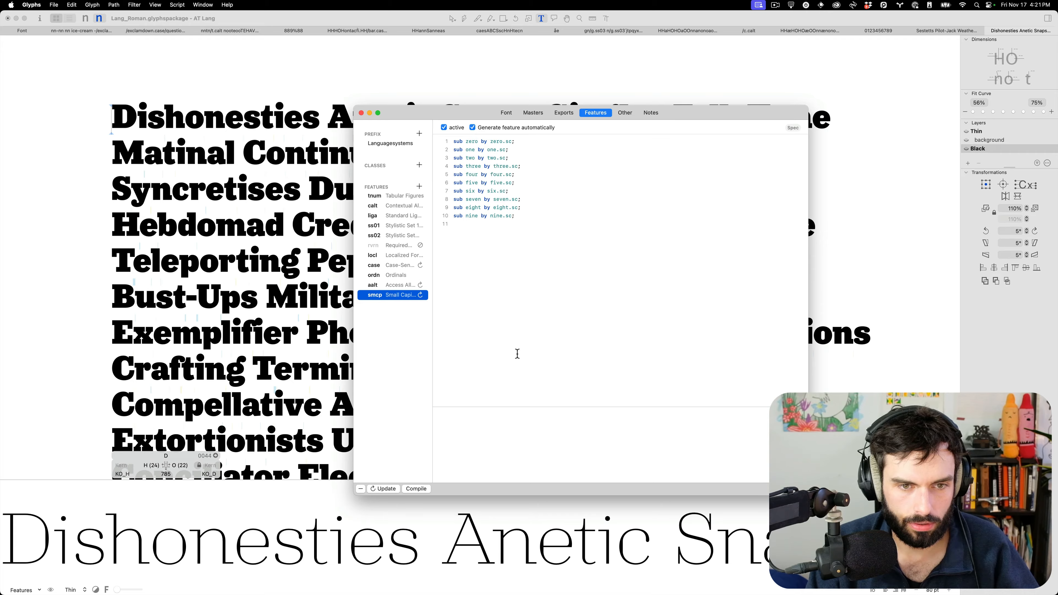
pyautogui.press('super+Tab')
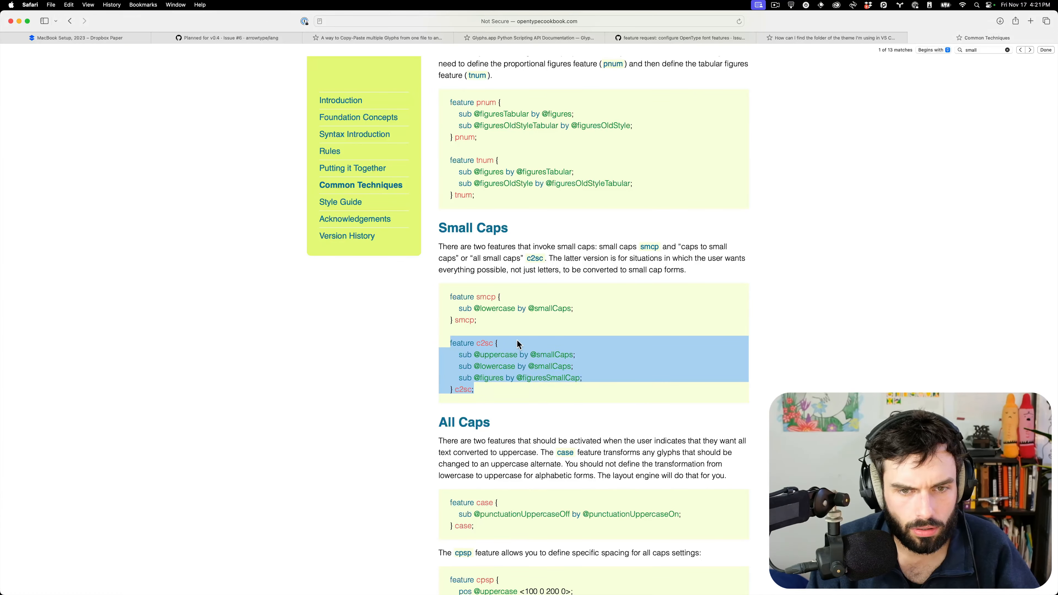
pyautogui.moveTo(450, 297); pyautogui.dragTo(477, 320)
pyautogui.press('super+Tab')
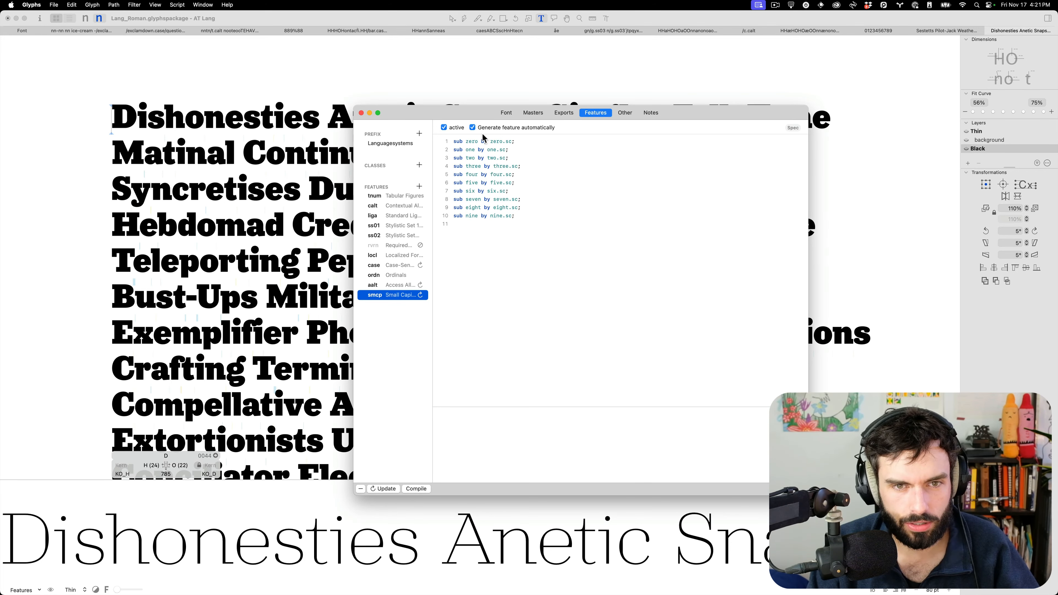
# Update all automatically generated OpenType features and jump to the ccmp code line that the error refers to.
pyautogui.click(534, 138)
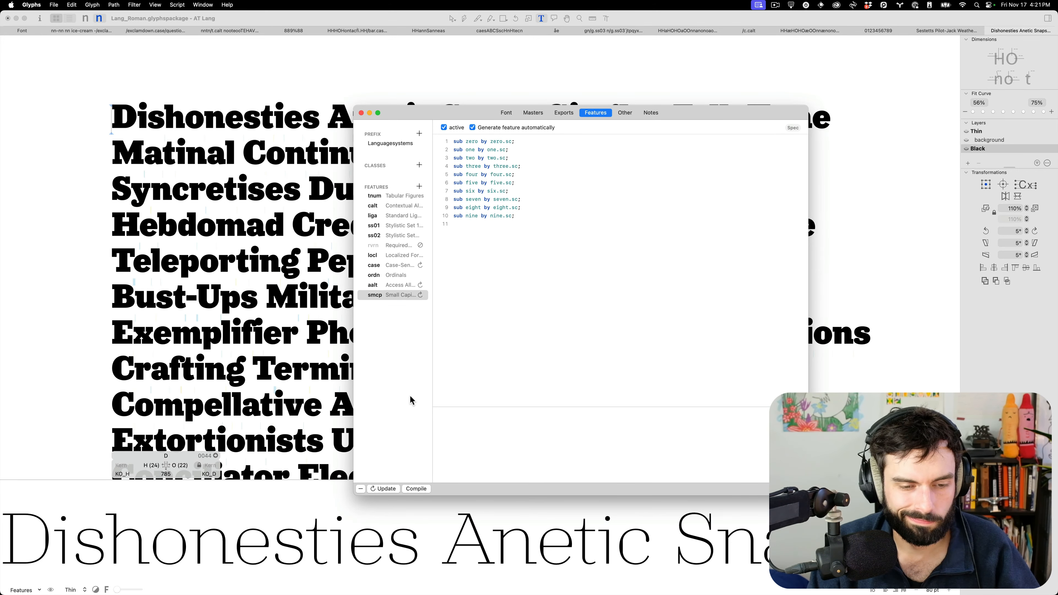
pyautogui.click(384, 489)
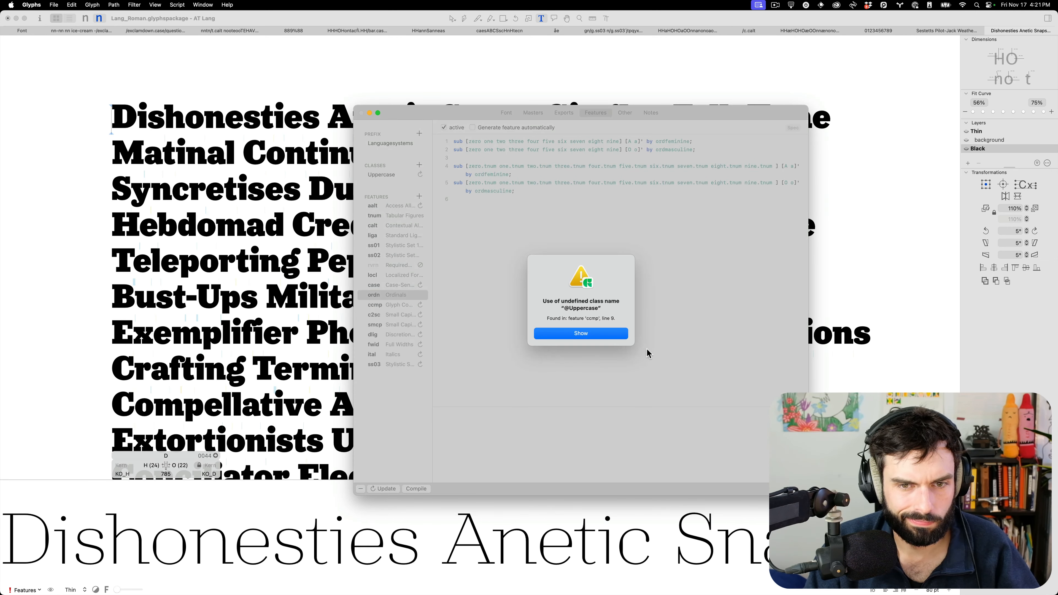
pyautogui.click(625, 336)
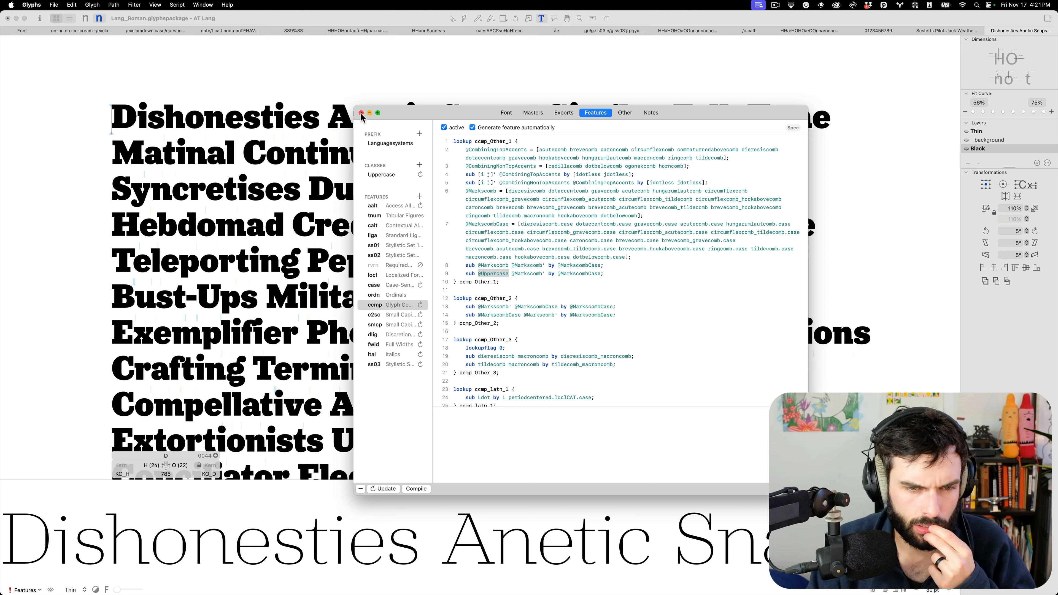
# Review the code of the dlig, liga, locl, case, ccmp, c2sc and smcp features.
pyautogui.click(383, 335)
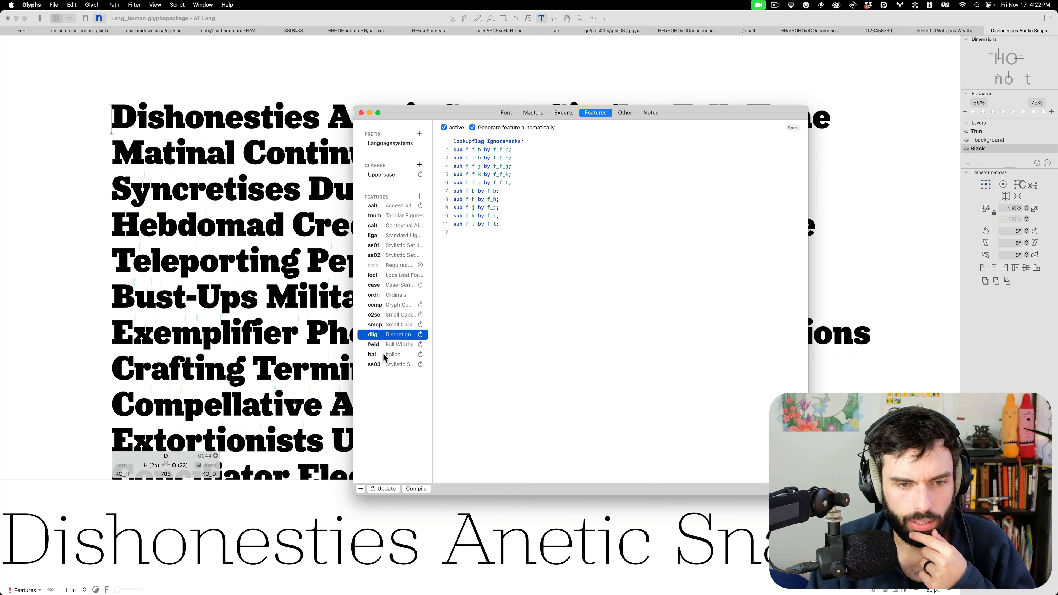
pyautogui.click(382, 236)
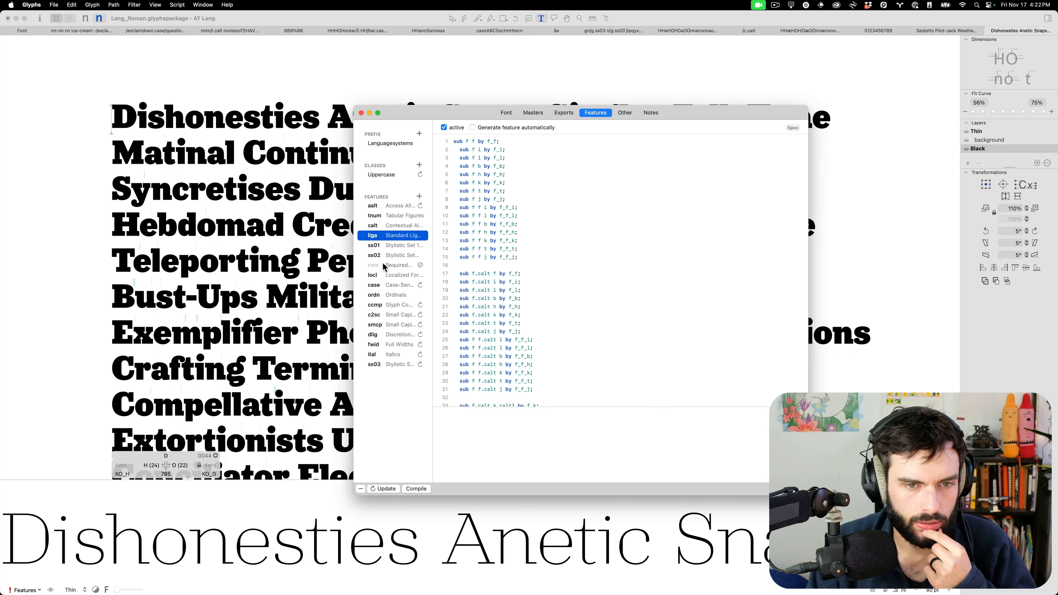
pyautogui.click(389, 276)
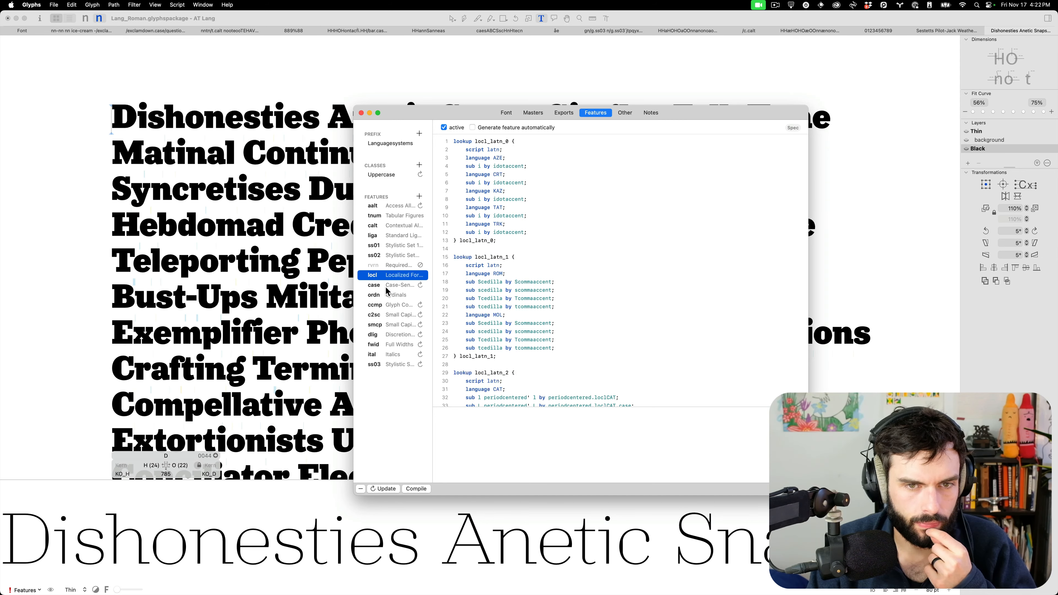
pyautogui.click(388, 287)
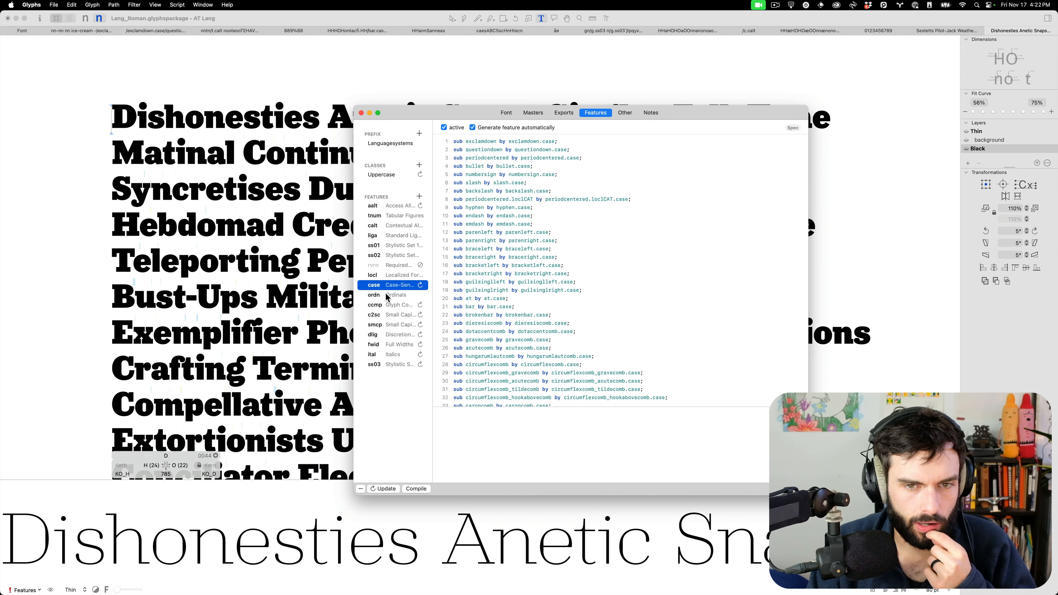
pyautogui.click(392, 309)
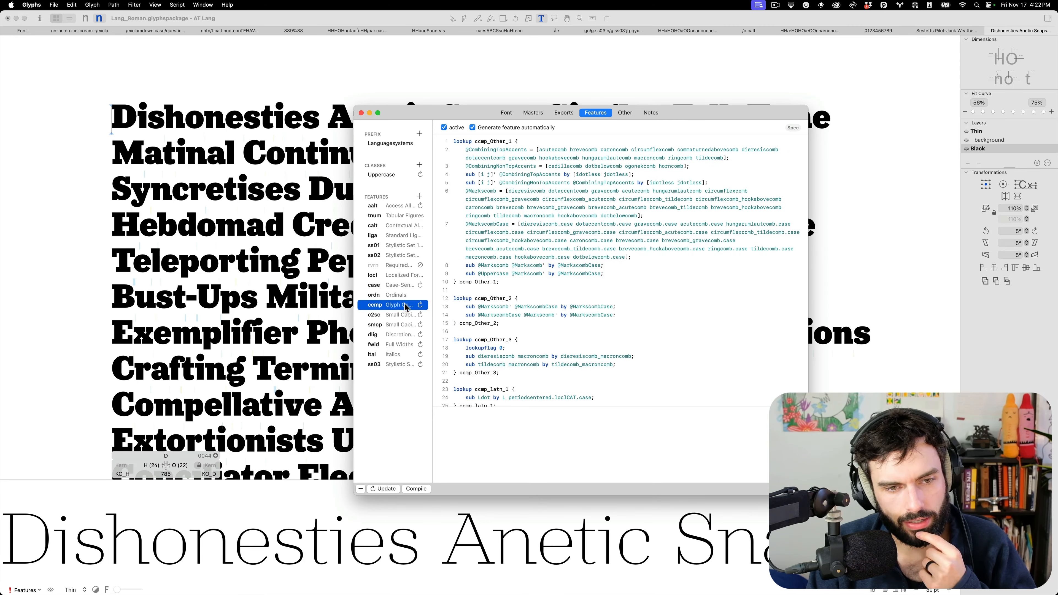
pyautogui.click(397, 318)
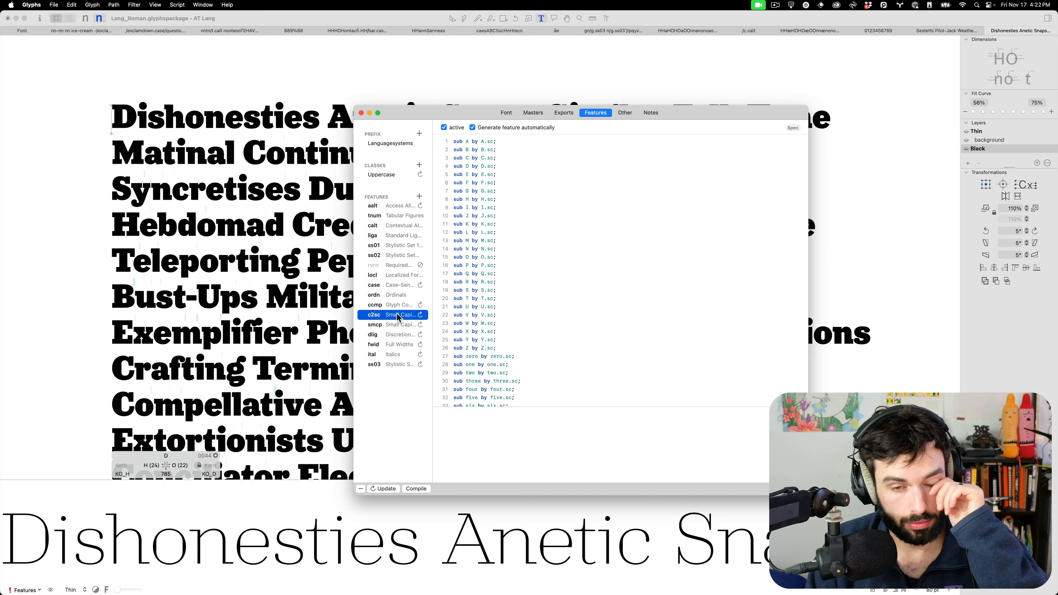
pyautogui.click(393, 327)
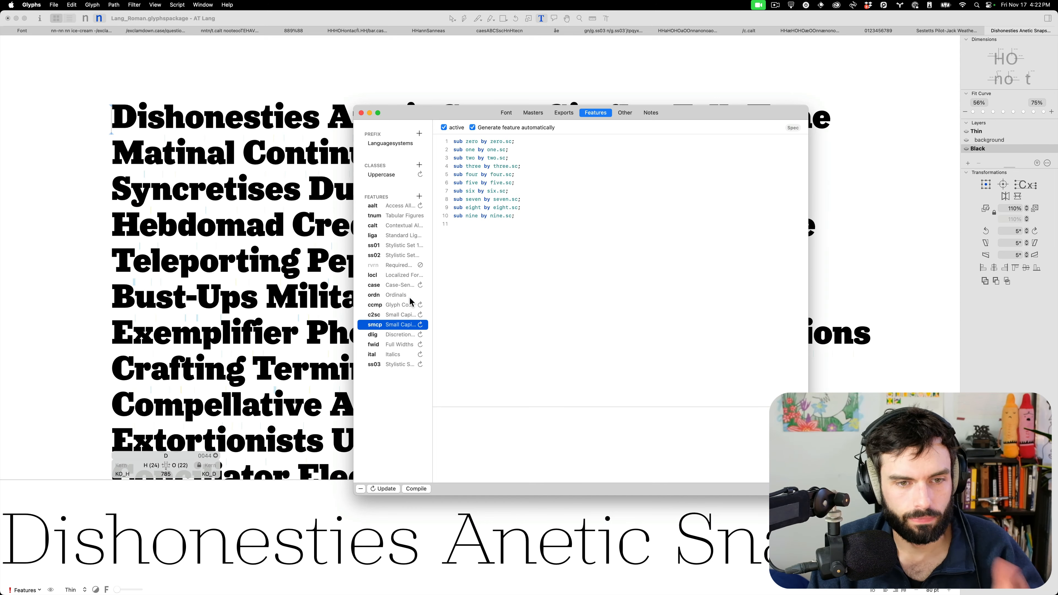
# Compare the generated c2sc and smcp code, examining the A to Z substitution lines and the Z.sc replacement glyph in c2sc.
pyautogui.click(394, 317)
pyautogui.scroll(-3, 452, 286)
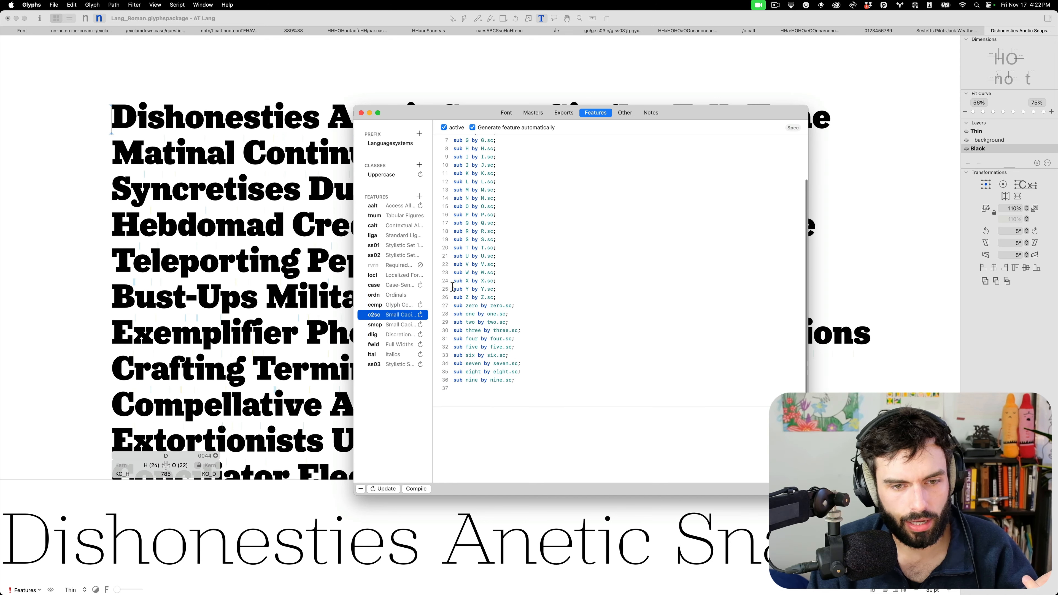
pyautogui.click(393, 326)
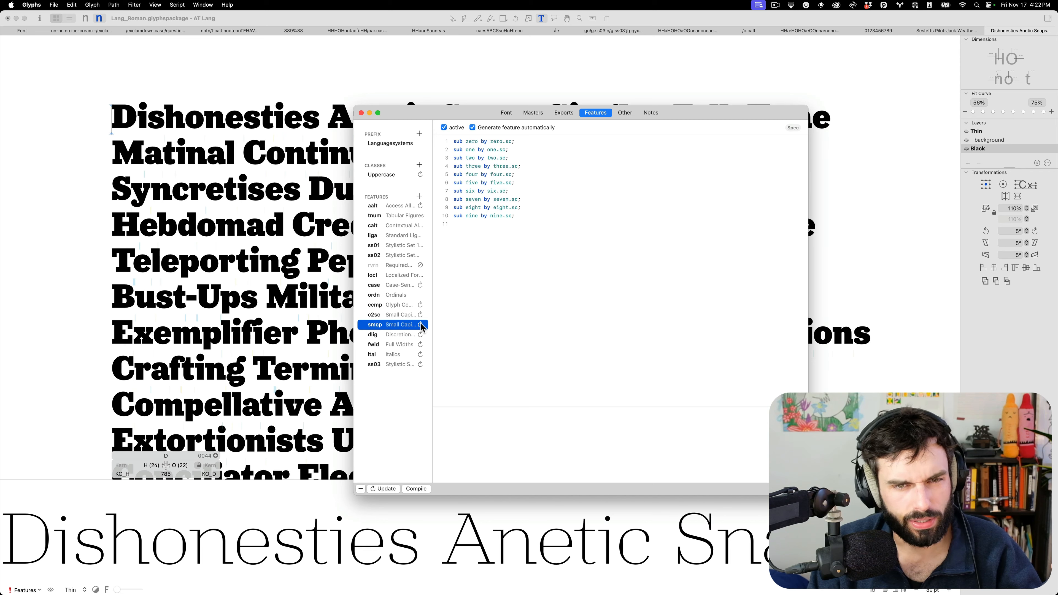
pyautogui.click(392, 315)
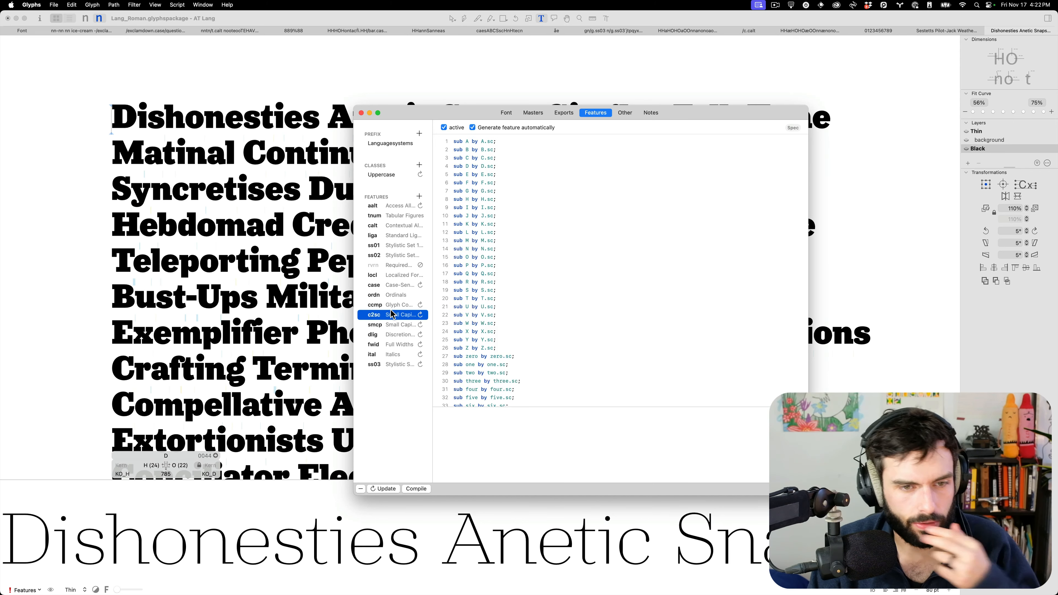
pyautogui.scroll(-1, 495, 295)
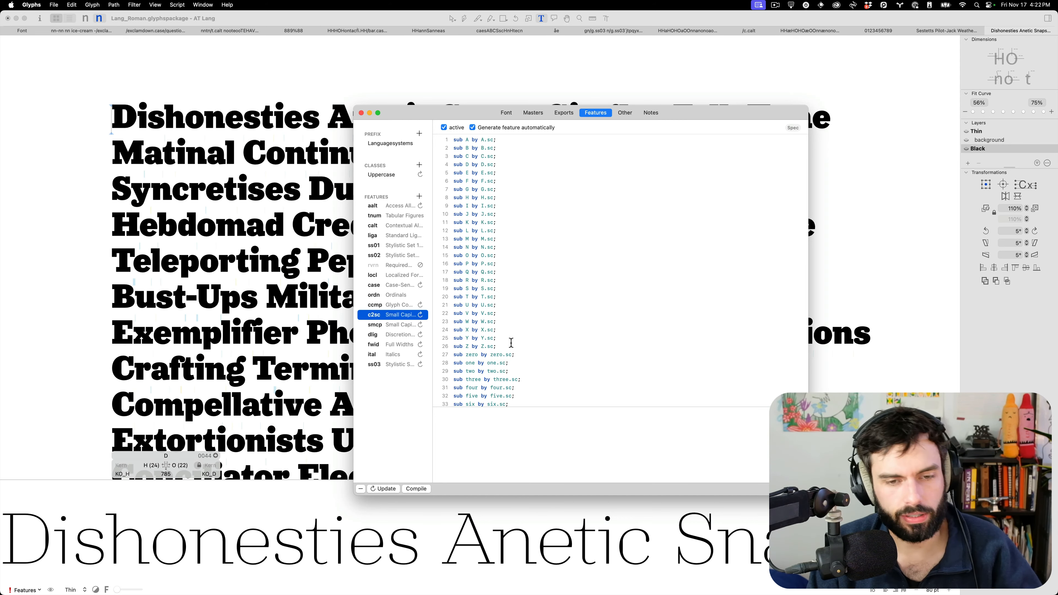
pyautogui.moveTo(505, 345); pyautogui.dragTo(445, 113)
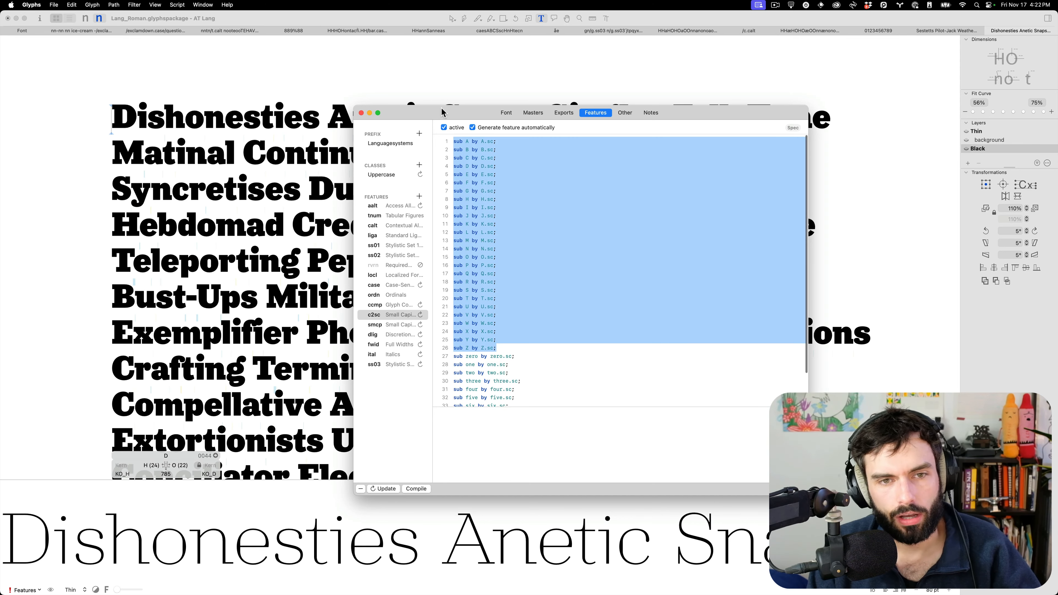
pyautogui.click(496, 346)
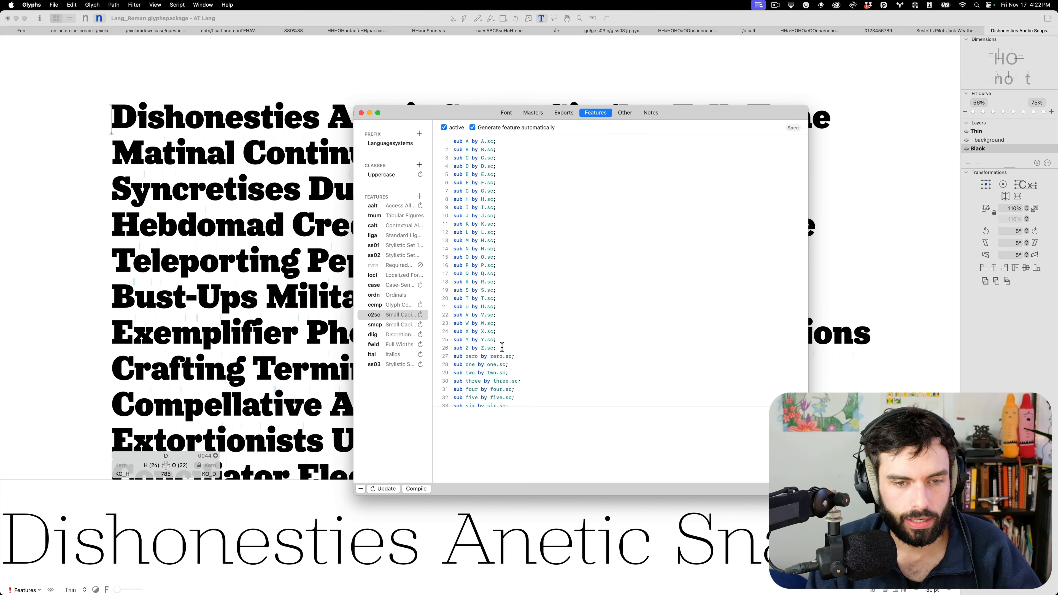
pyautogui.moveTo(502, 348)
pyautogui.mouseDown()
pyautogui.moveTo(445, 348)
pyautogui.moveTo(495, 349)
pyautogui.mouseUp()
pyautogui.click(484, 348)
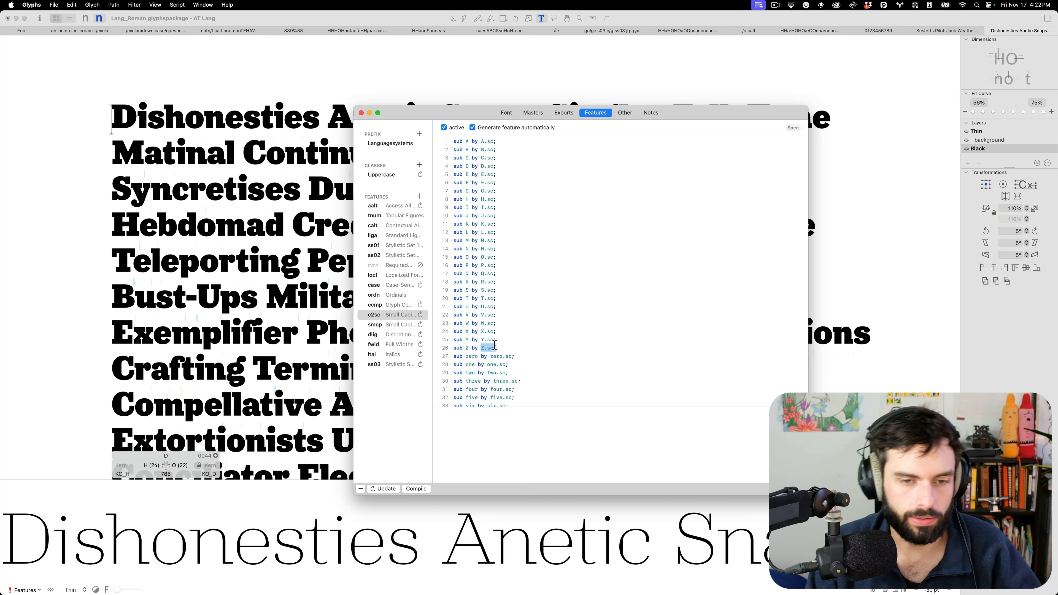
pyautogui.click(487, 348)
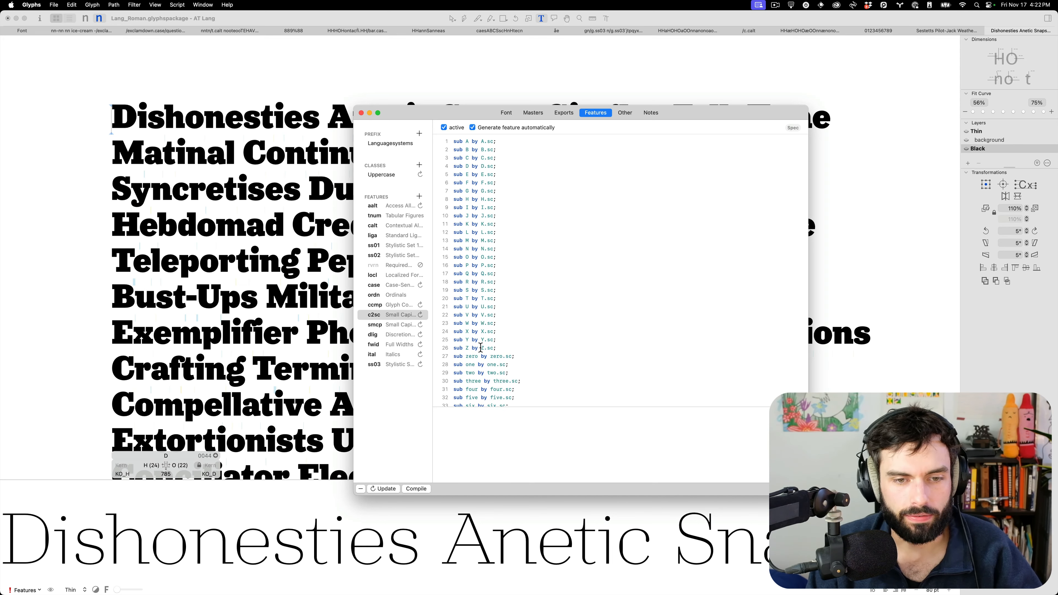
pyautogui.moveTo(481, 348); pyautogui.dragTo(495, 349)
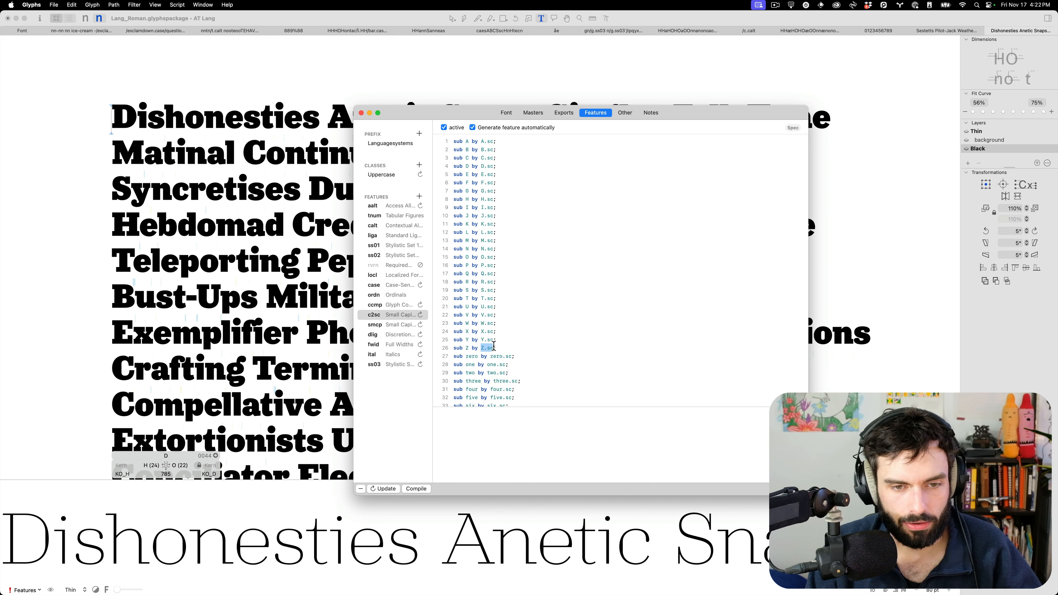
# Check the source glyph of c2sc's Z substitution against the zero to nine substitution lines in smcp.
pyautogui.click(399, 326)
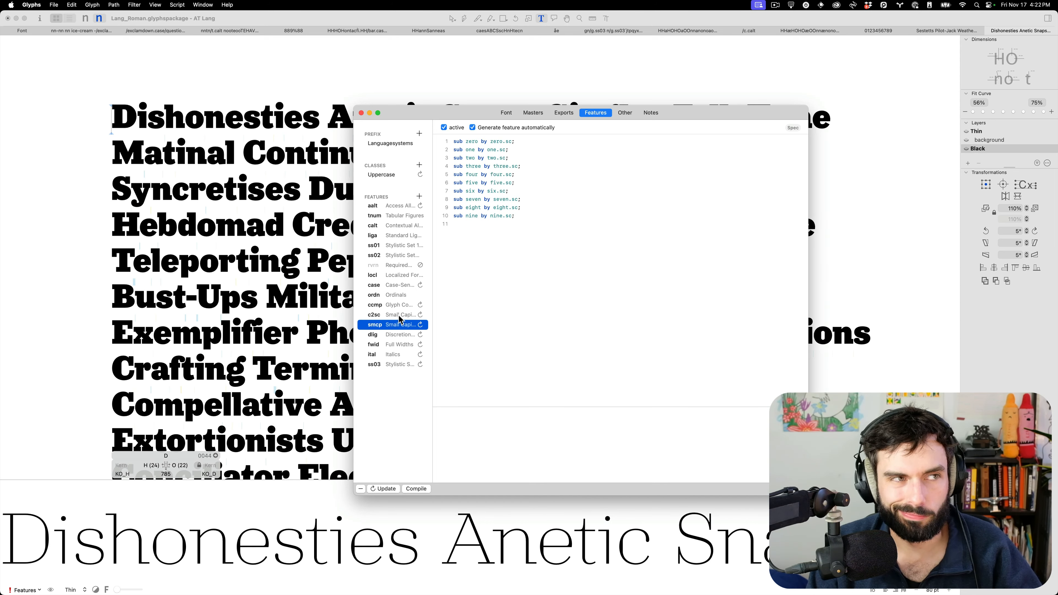
pyautogui.click(400, 315)
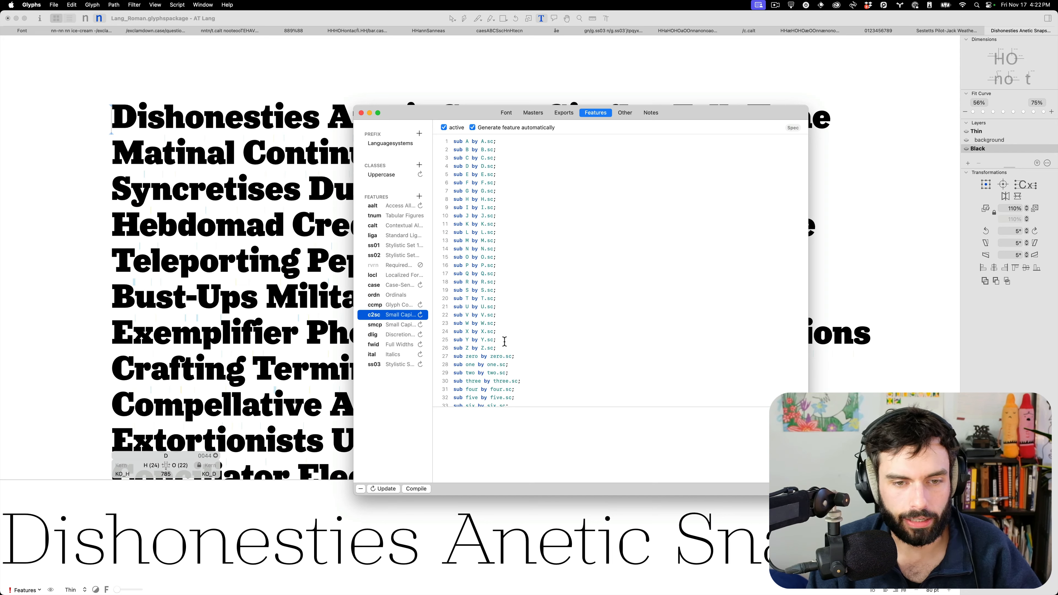
pyautogui.click(498, 348)
pyautogui.doubleClick(465, 349)
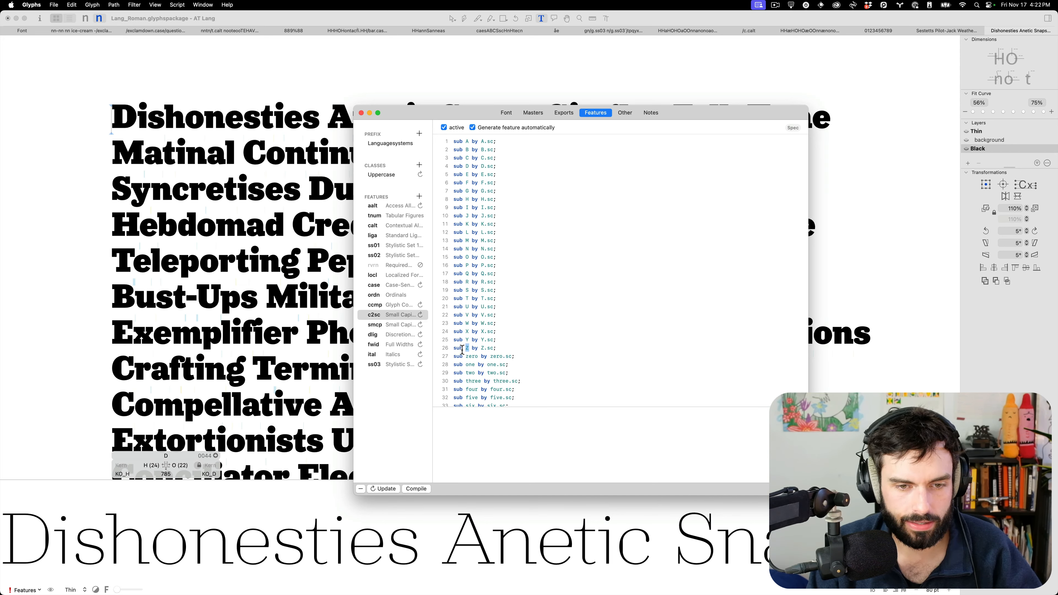
pyautogui.click(400, 326)
pyautogui.moveTo(556, 226); pyautogui.dragTo(374, 124)
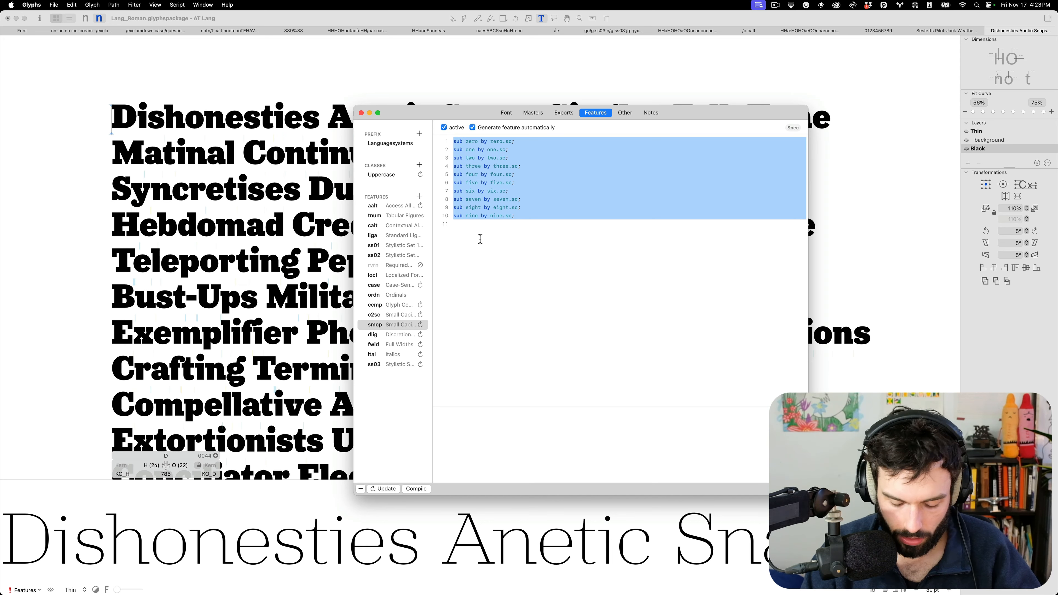
# Copy the A to Z substitution lines, from "sub A by A.sc;" to "sub Z by Z.sc;", out of the c2sc feature.
pyautogui.click(376, 319)
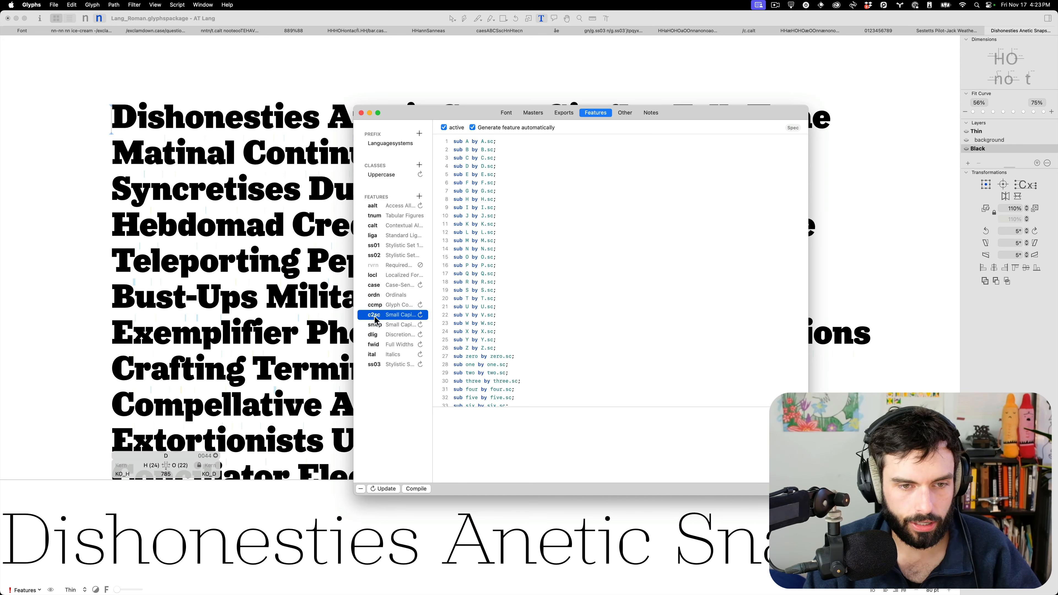
pyautogui.moveTo(506, 350); pyautogui.dragTo(424, 73)
pyautogui.press('super+c')
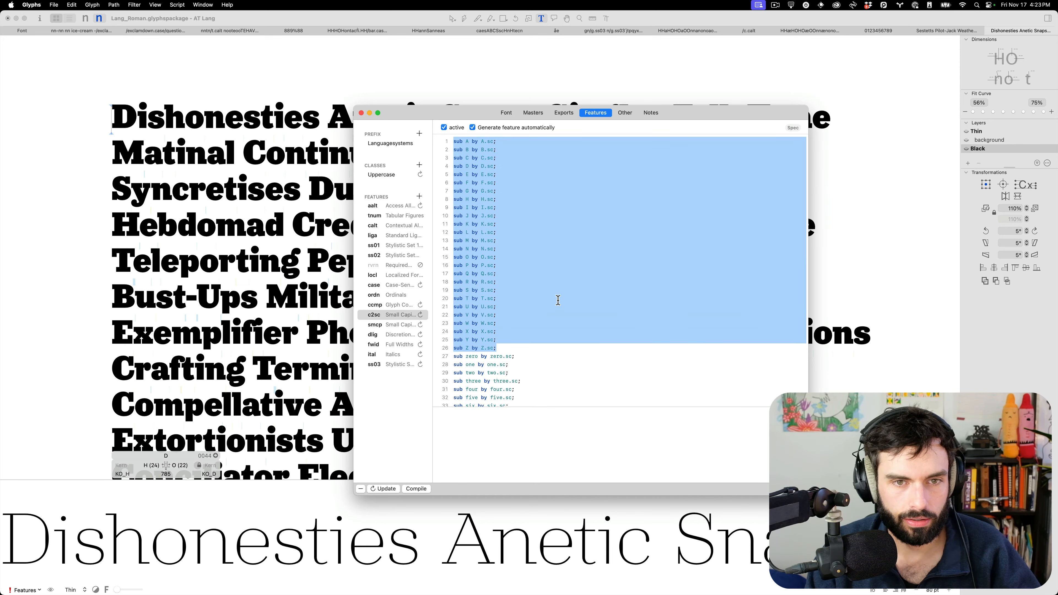
pyautogui.scroll(-3, 561, 301)
# Switch to the terminal in full screen and start an interactive python3 session.
pyautogui.moveTo(460, 577)
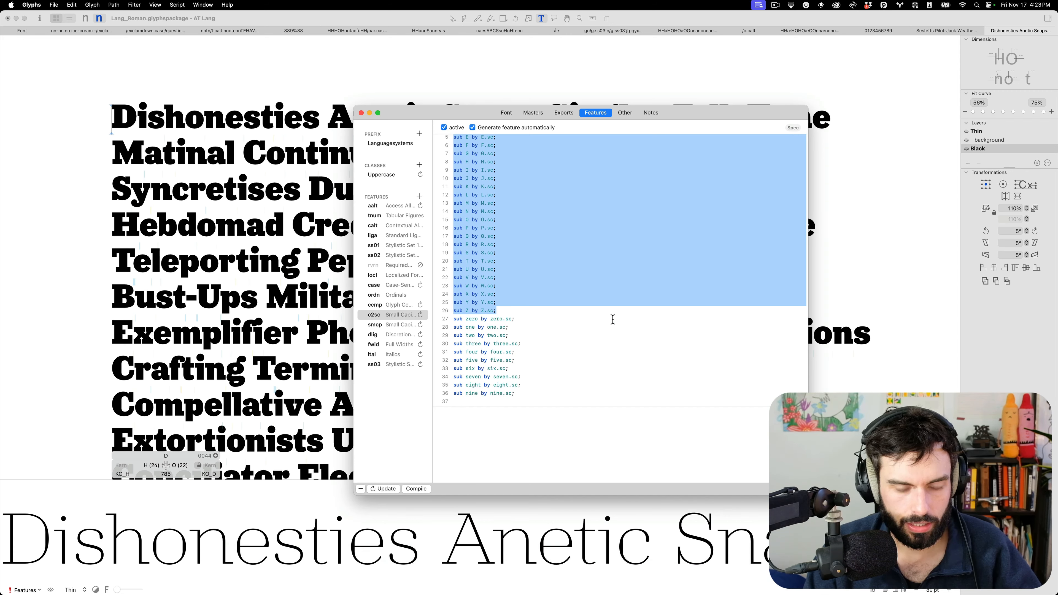
pyautogui.hotkey('ctrl', '`')
pyautogui.press('super+Return')
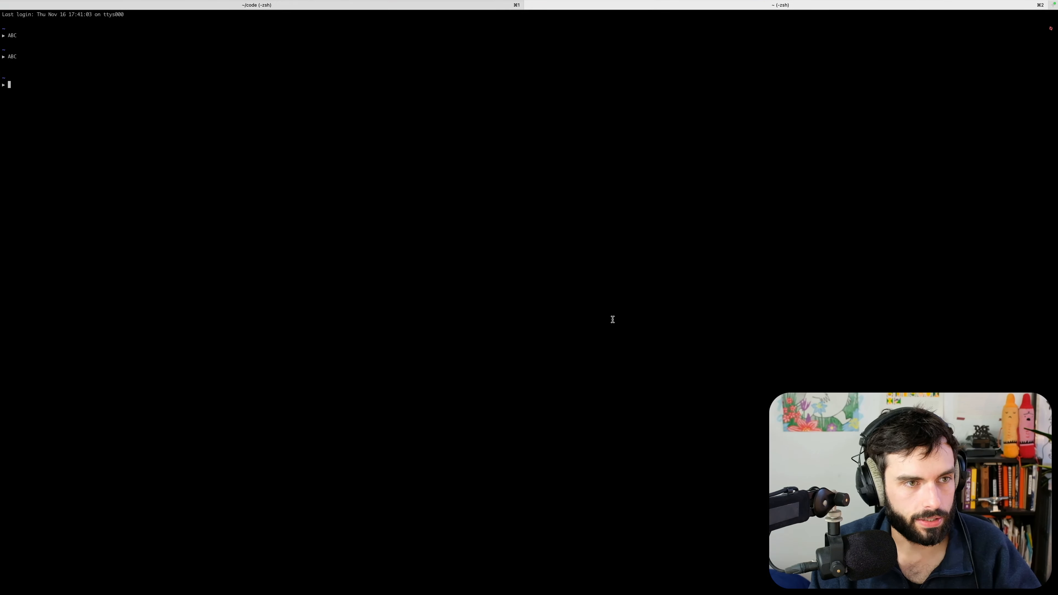
pyautogui.write('python')
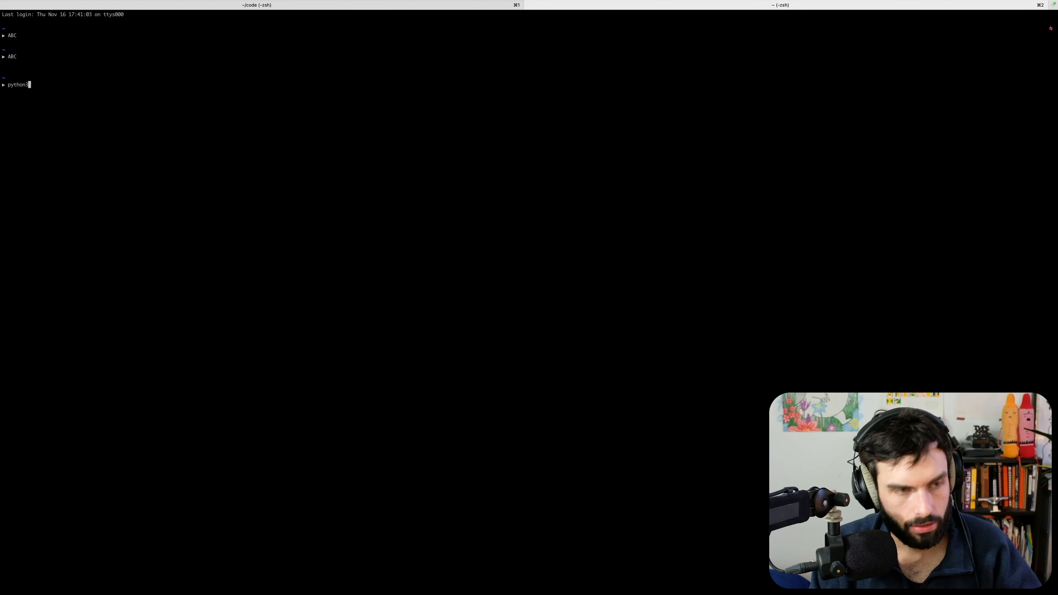
pyautogui.write('3')
pyautogui.press('Return')
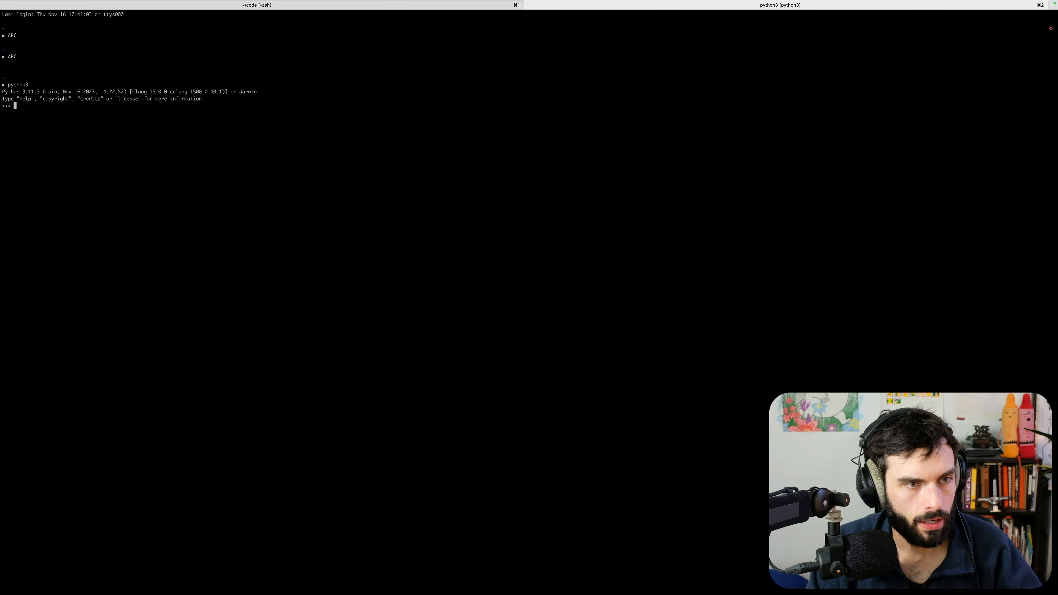
# Store the copied A to Z substitution lines in a triple-quoted Python string named s.
pyautogui.write('s="""')
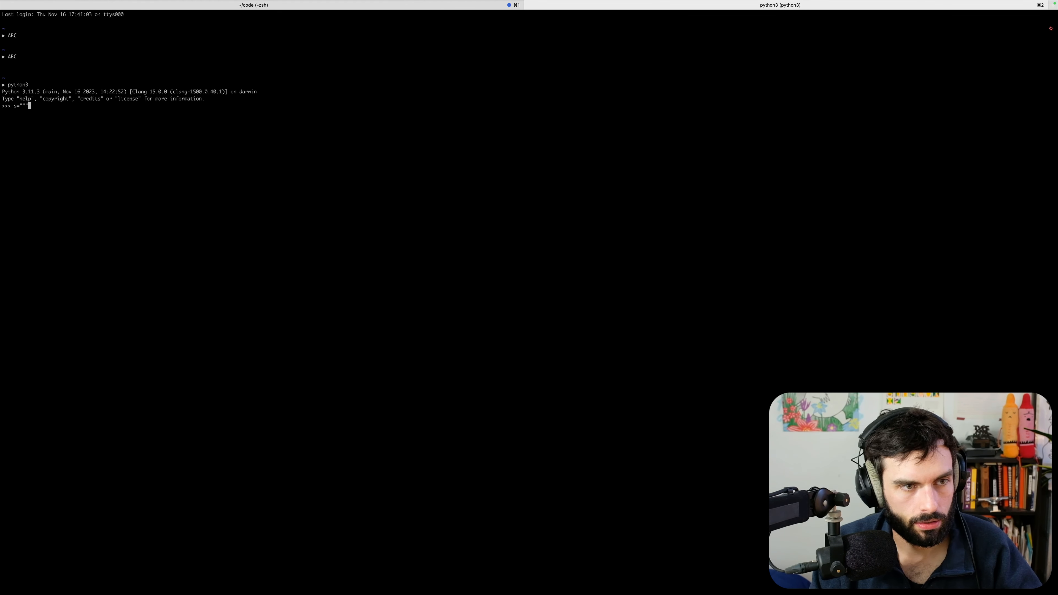
pyautogui.write('/')
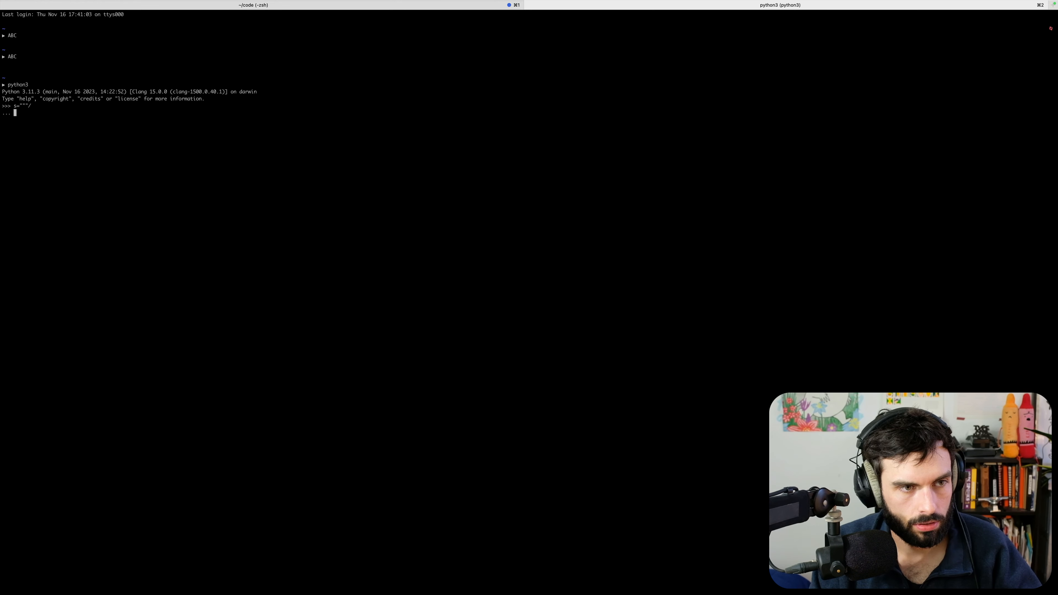
pyautogui.press('super+v')
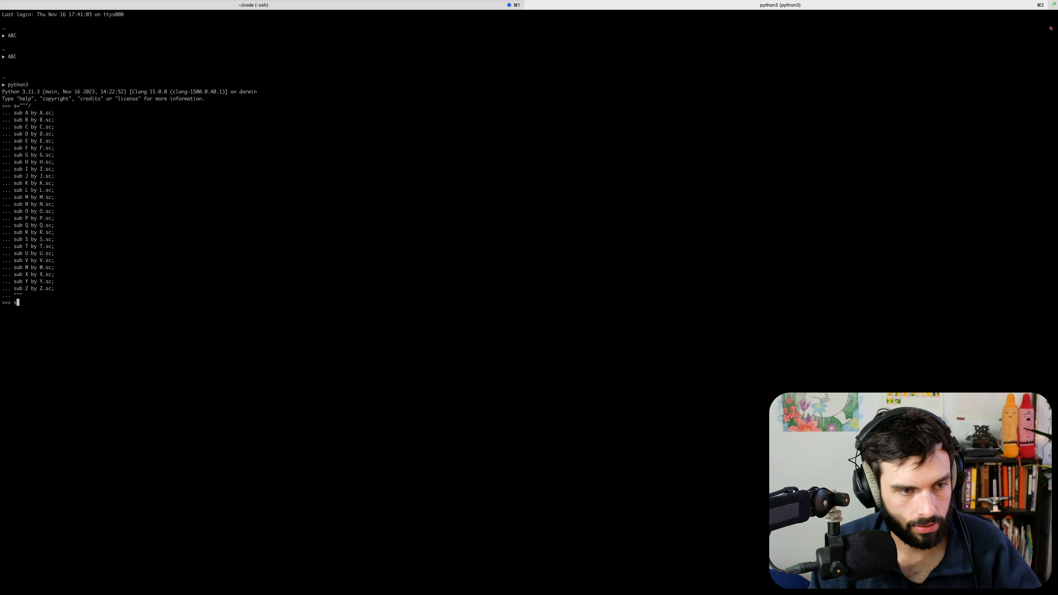
# Print the string s and try to convert it to lowercase with s.toLower().
pyautogui.press('Return')
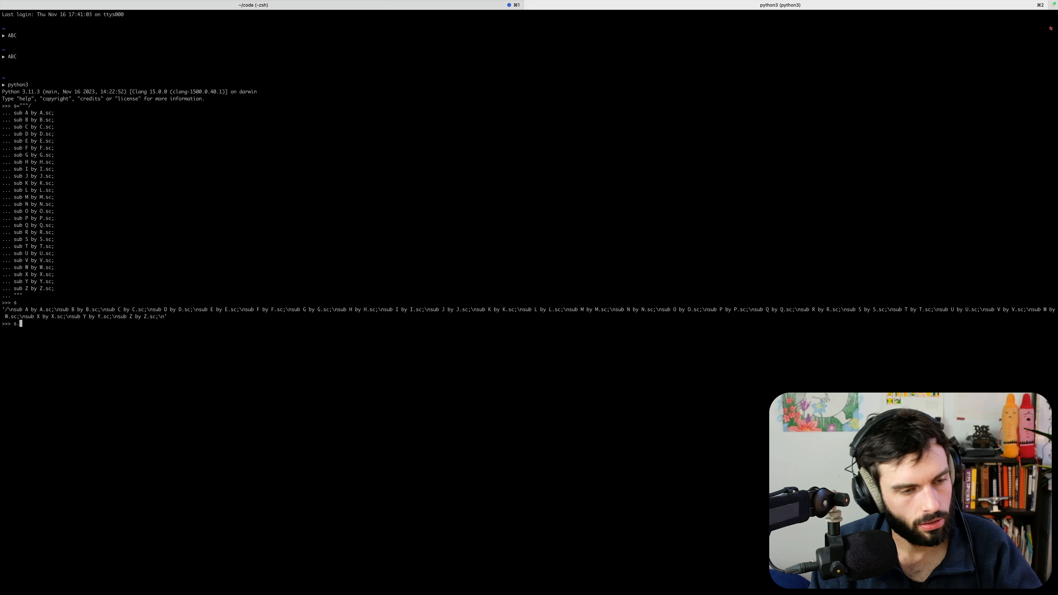
pyautogui.write('to')
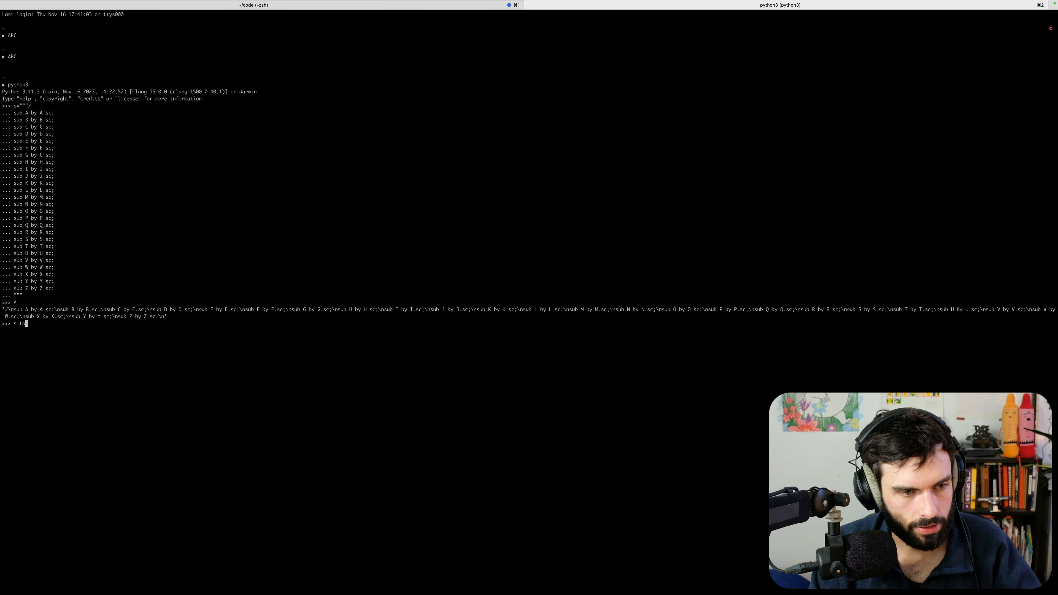
pyautogui.write('Lower(')
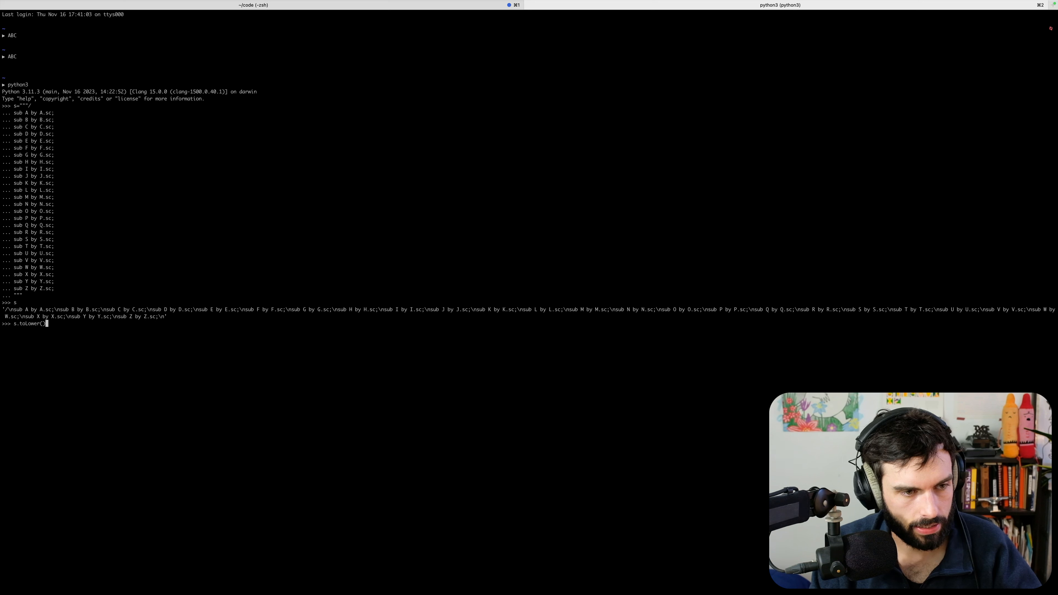
pyautogui.press('Return')
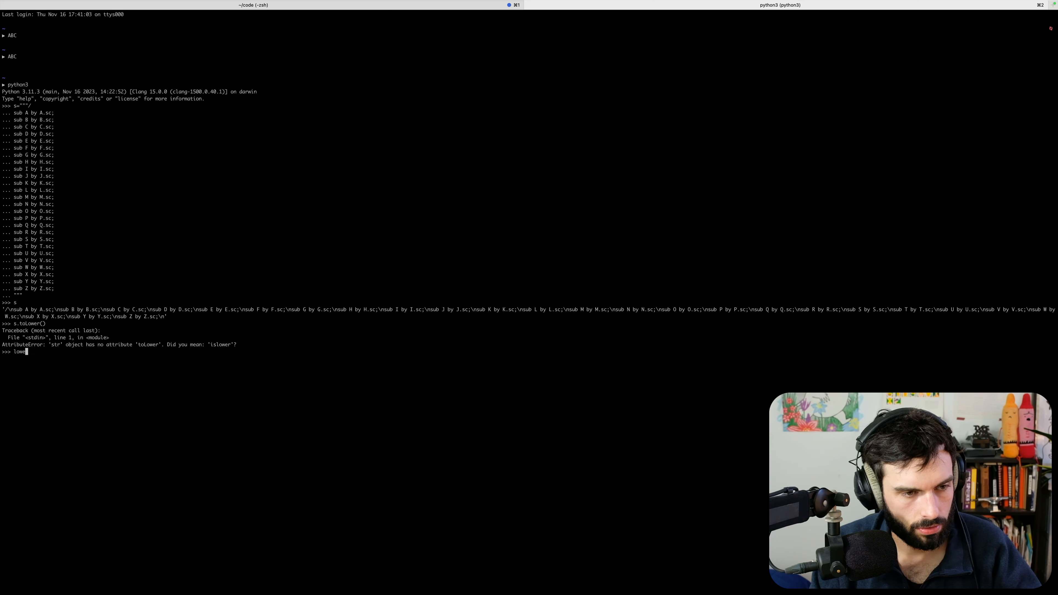
# Convert the string to lowercase with s.lower() and copy the output between its quotes.
pyautogui.press('BackSpace')
pyautogui.press('BackSpace')
pyautogui.press('BackSpace')
pyautogui.write('lower(')
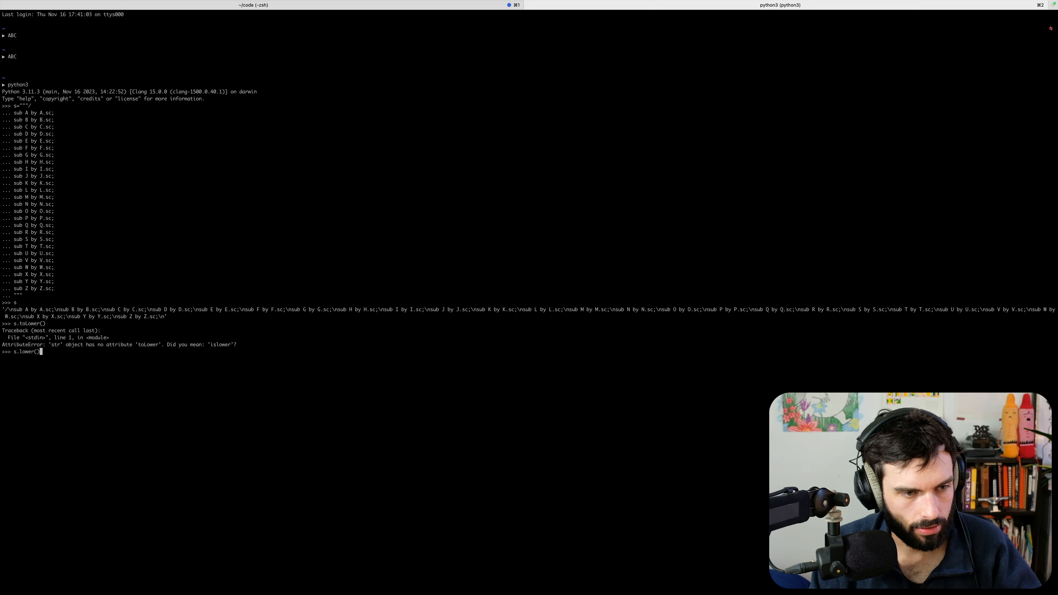
pyautogui.press('Return')
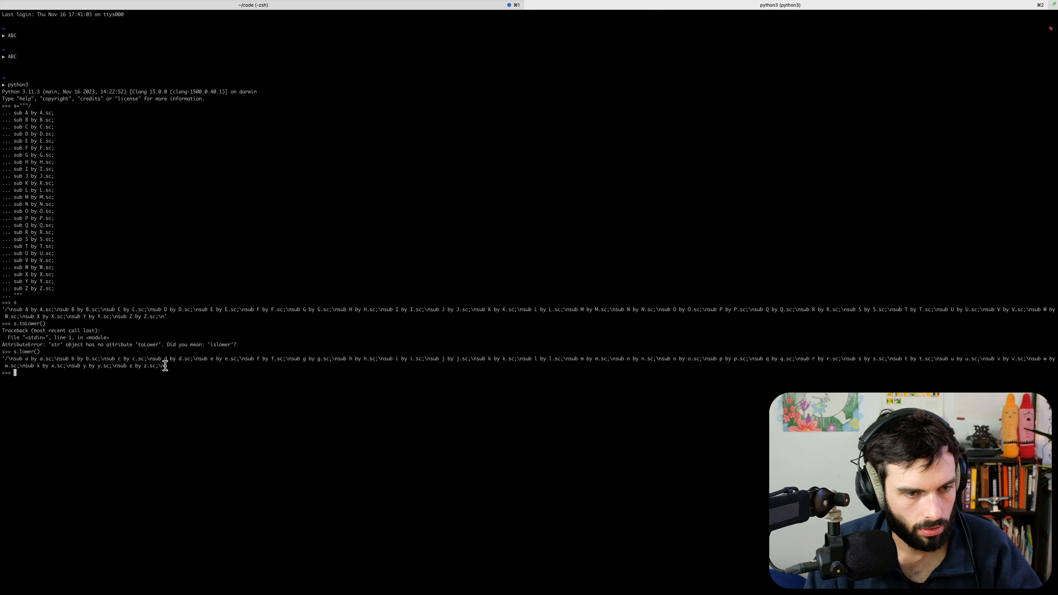
pyautogui.moveTo(165, 366); pyautogui.dragTo(3, 359)
pyautogui.press('super+c')
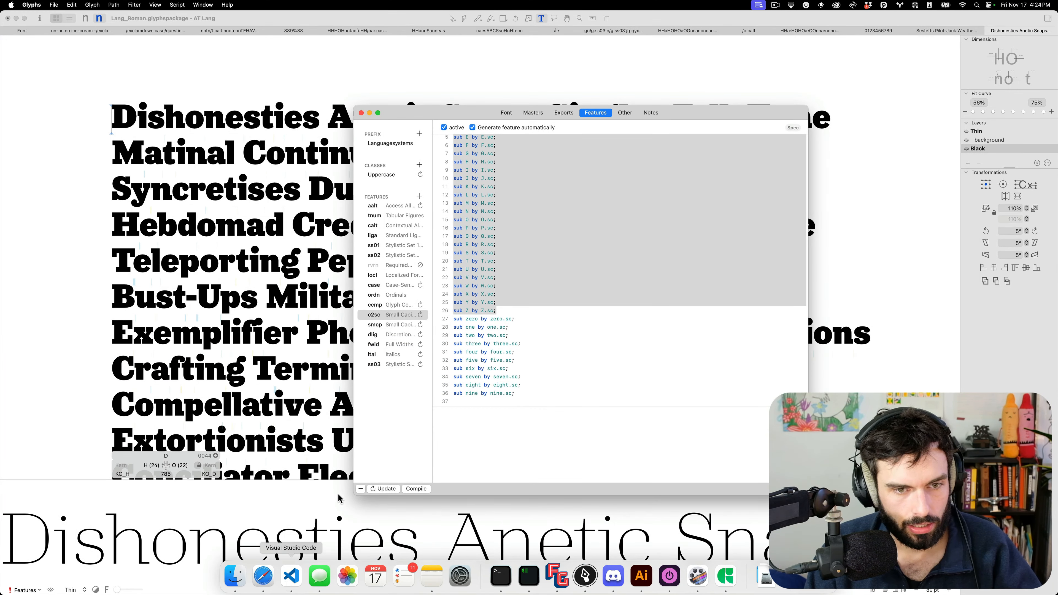
# Switch to Glyphs, disable automatic generation of the smcp feature, and try pasting the lowercase output below its substitution lines.
pyautogui.click(396, 327)
pyautogui.click(561, 225)
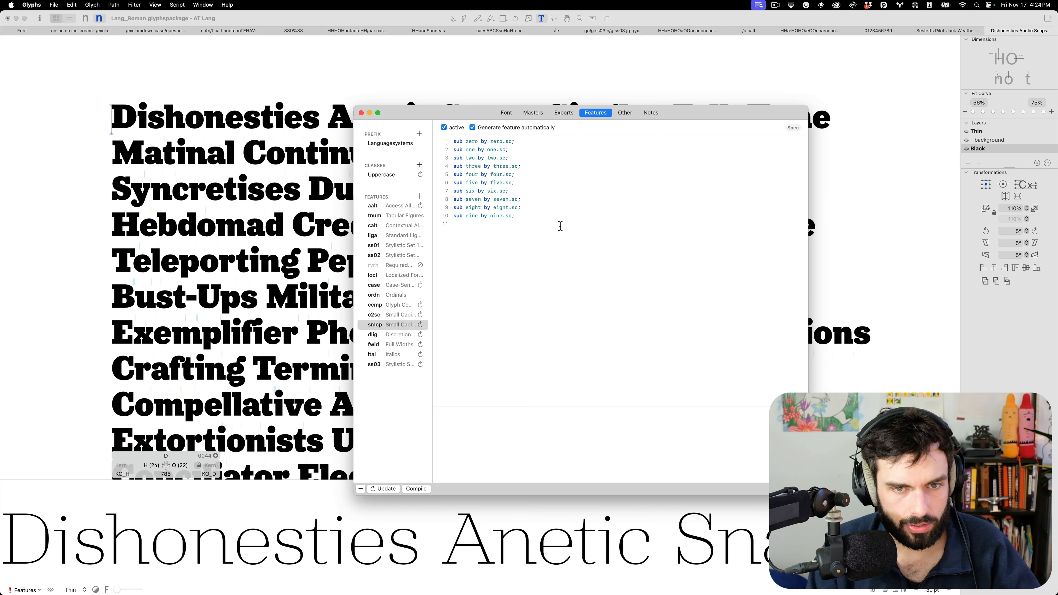
pyautogui.click(500, 129)
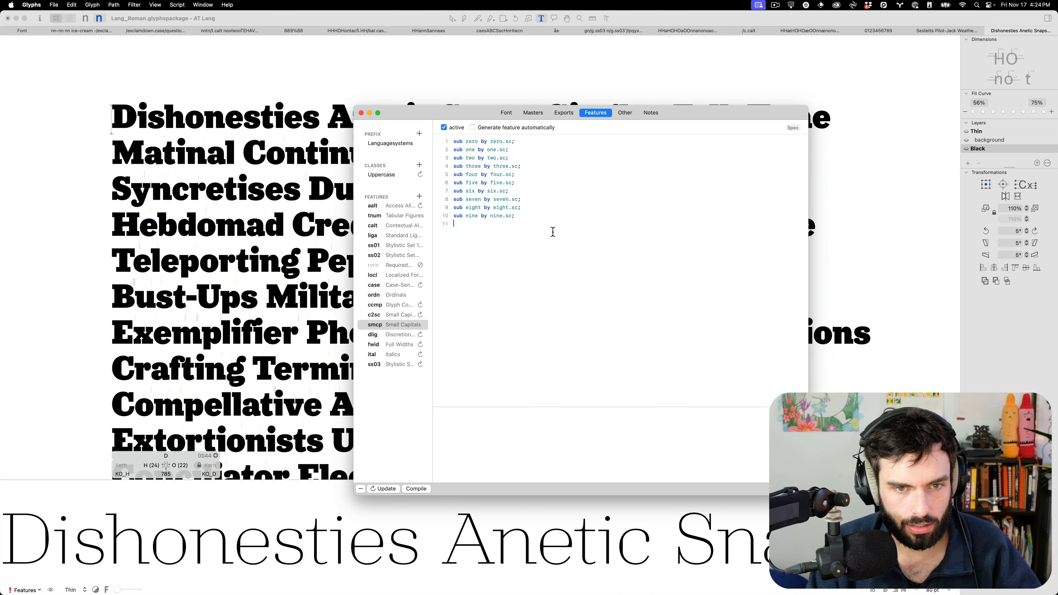
pyautogui.press('super+v')
pyautogui.press('super+z')
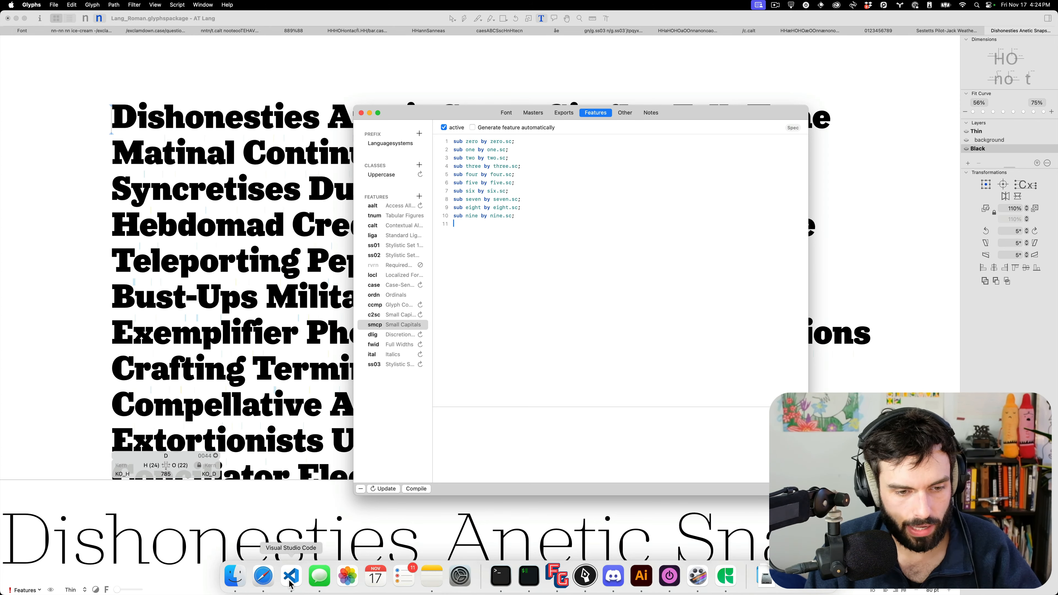
# Switch to Visual Studio Code and paste the lowercase output into a new untitled file.
pyautogui.click(293, 586)
pyautogui.press('super+n')
pyautogui.press('super+v')
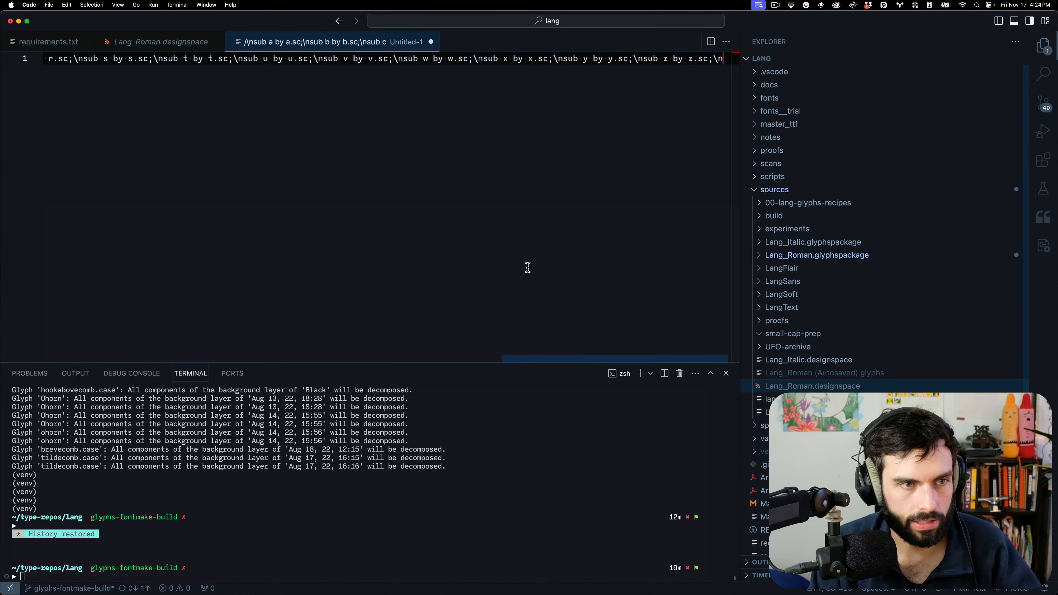
# Replace every literal \n in the pasted text with a real line break.
pyautogui.press('super+Left')
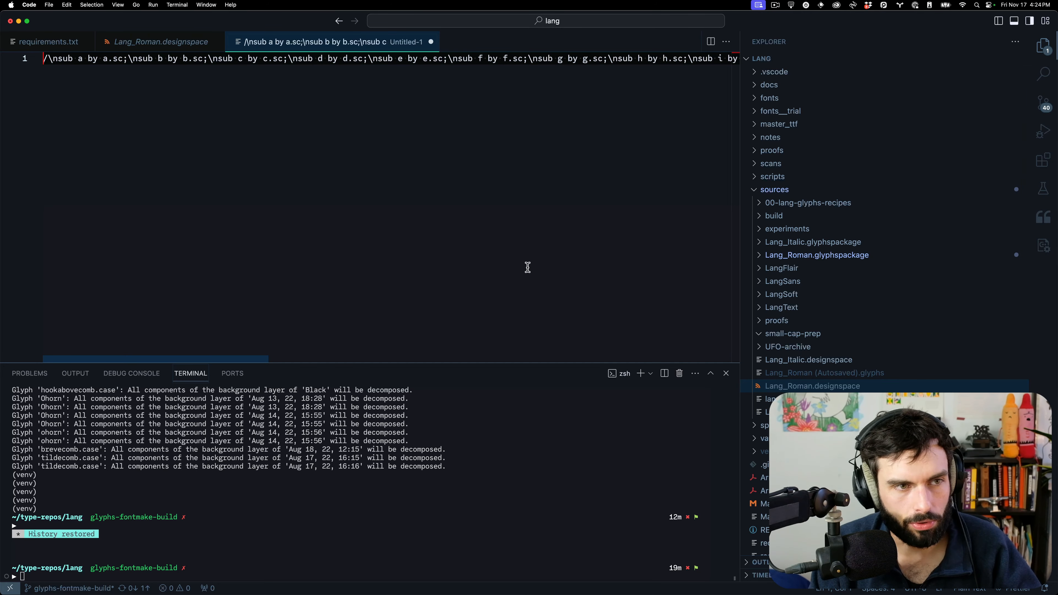
pyautogui.hotkey('shift', 'Right')
pyautogui.hotkey('shift', 'Right')
pyautogui.press('Right')
pyautogui.press('Right')
pyautogui.hotkey('shift', 'Left')
pyautogui.hotkey('shift', 'Left')
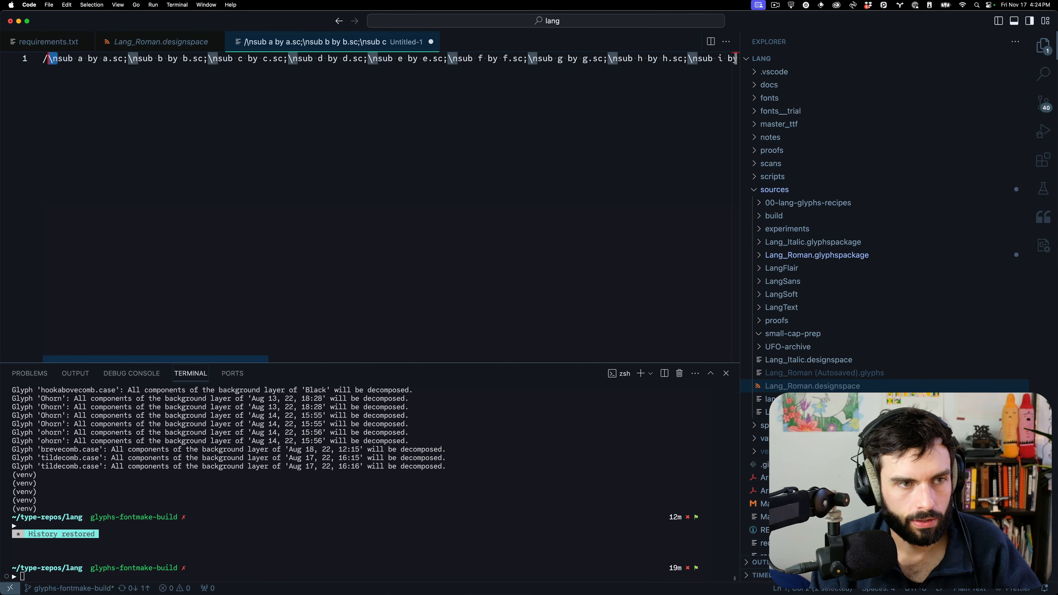
pyautogui.press('super+shift+l')
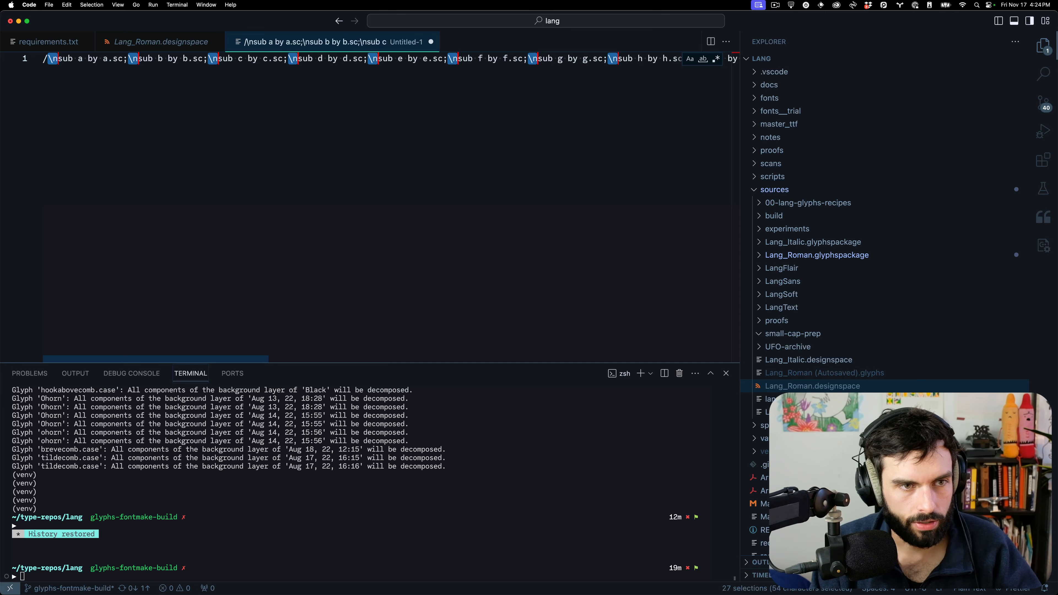
pyautogui.press('Return')
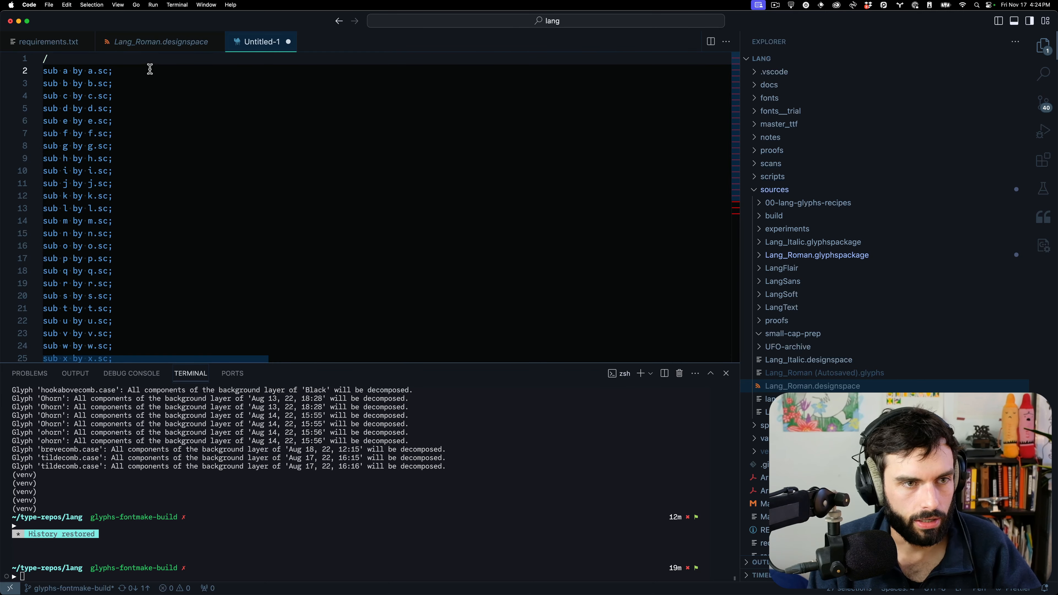
# Remove the stray slash and line break before "sub a by a.sc;" at the start of the file.
pyautogui.click(150, 69)
pyautogui.press('super+Left')
pyautogui.press('BackSpace')
pyautogui.press('BackSpace')
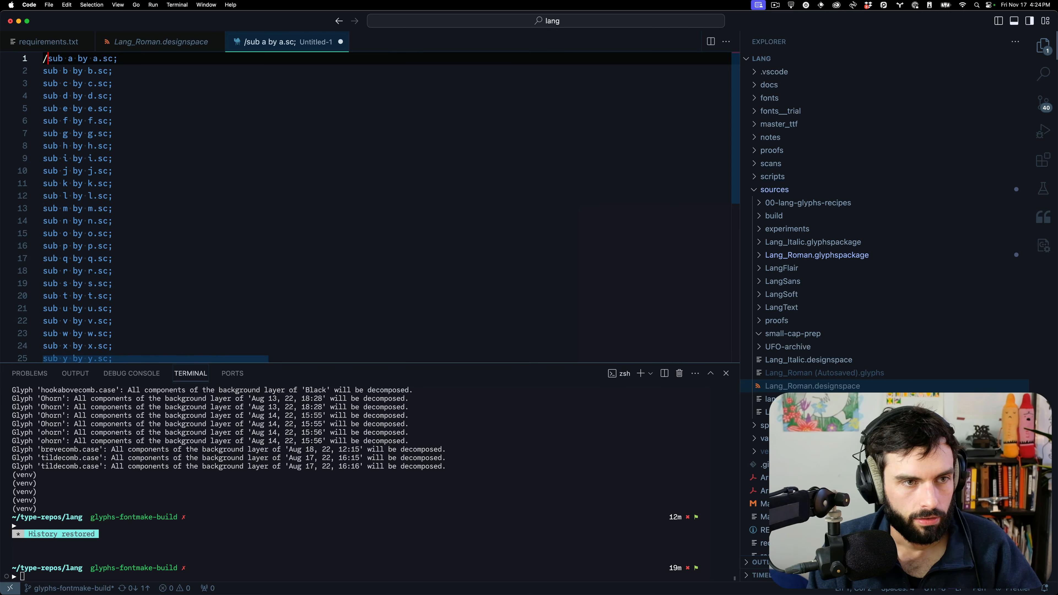
# Enlarge the editor area to show the whole file and review the lowercase substitution lines from a to z.
pyautogui.press('super+a')
pyautogui.scroll(-6, 323, 137)
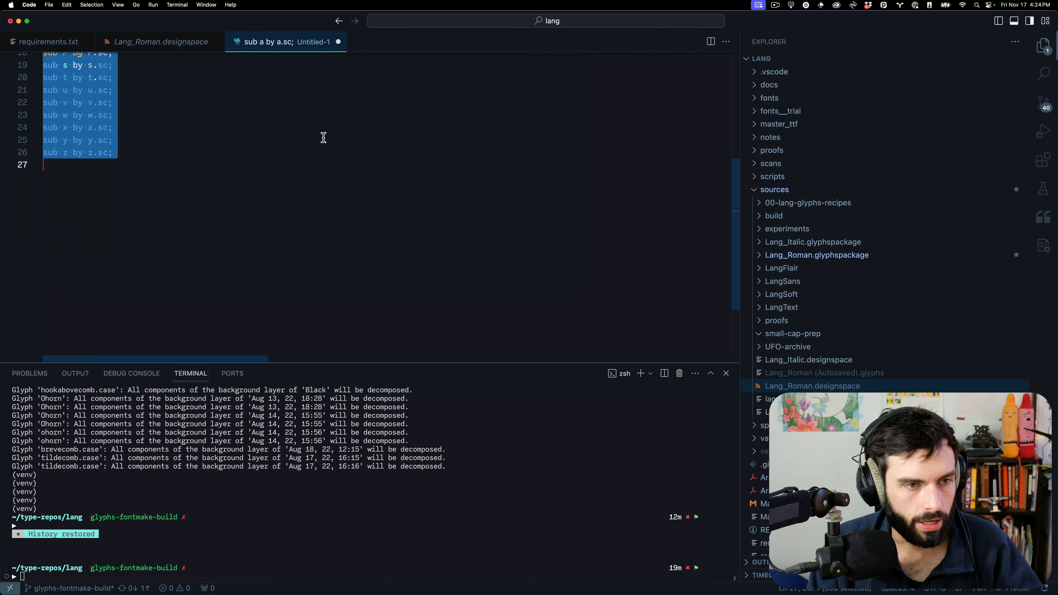
pyautogui.scroll(3, 324, 137)
pyautogui.scroll(3, 200, 158)
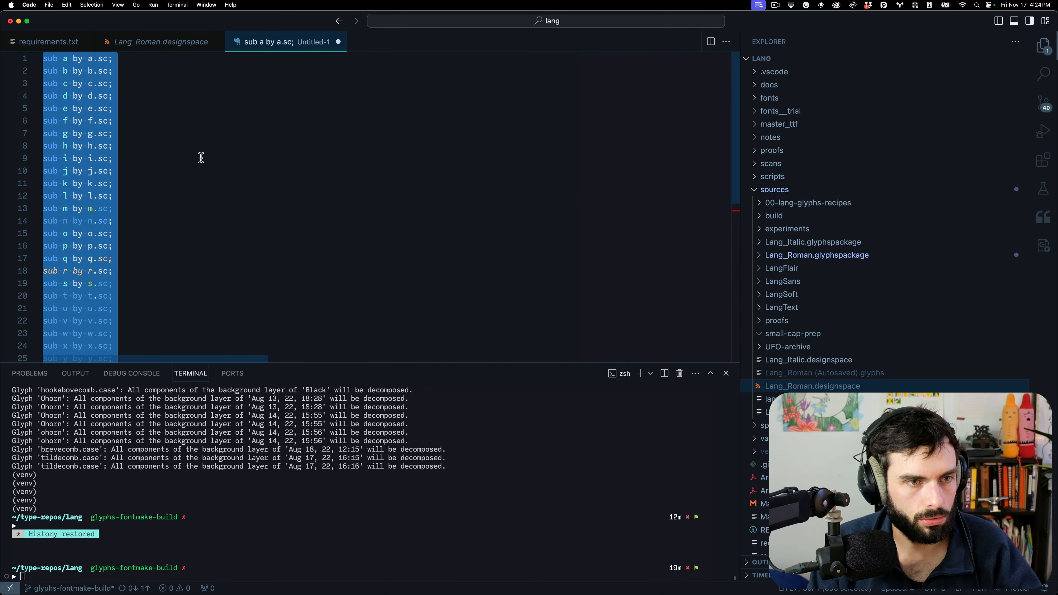
pyautogui.click(201, 158)
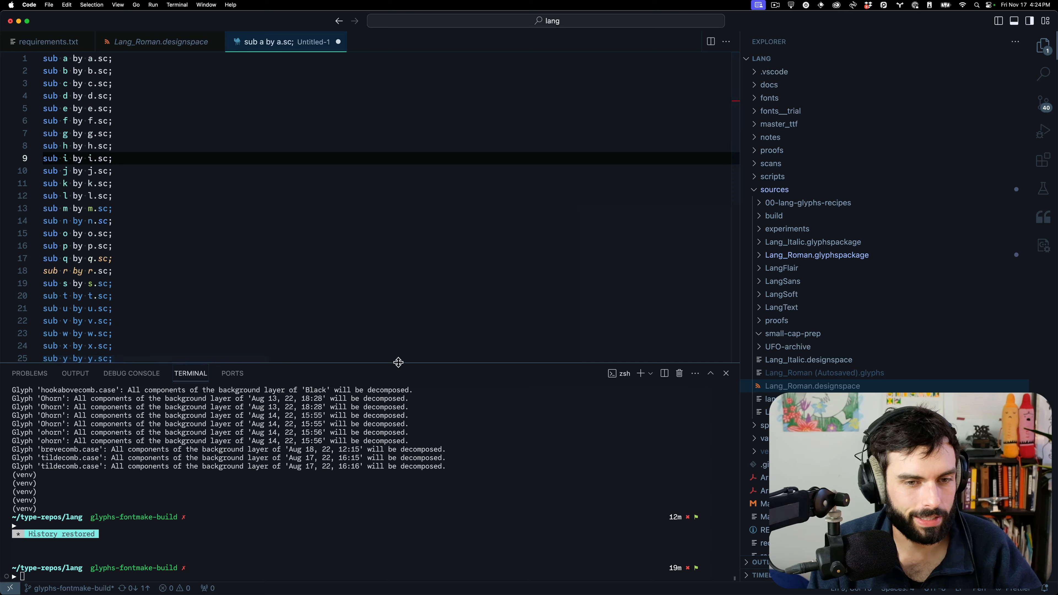
pyautogui.moveTo(397, 362); pyautogui.dragTo(385, 527)
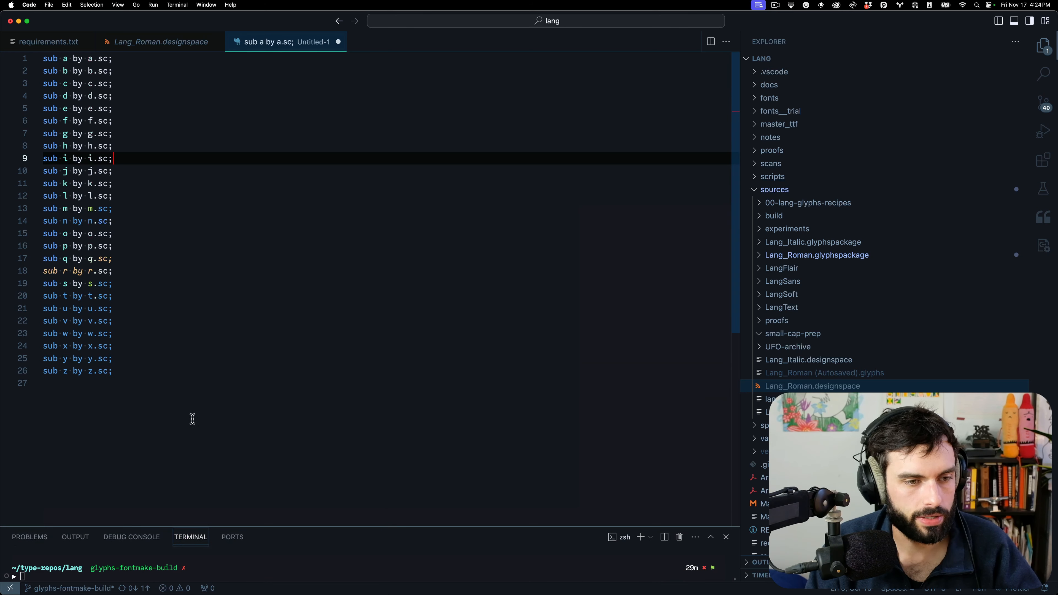
pyautogui.doubleClick(91, 371)
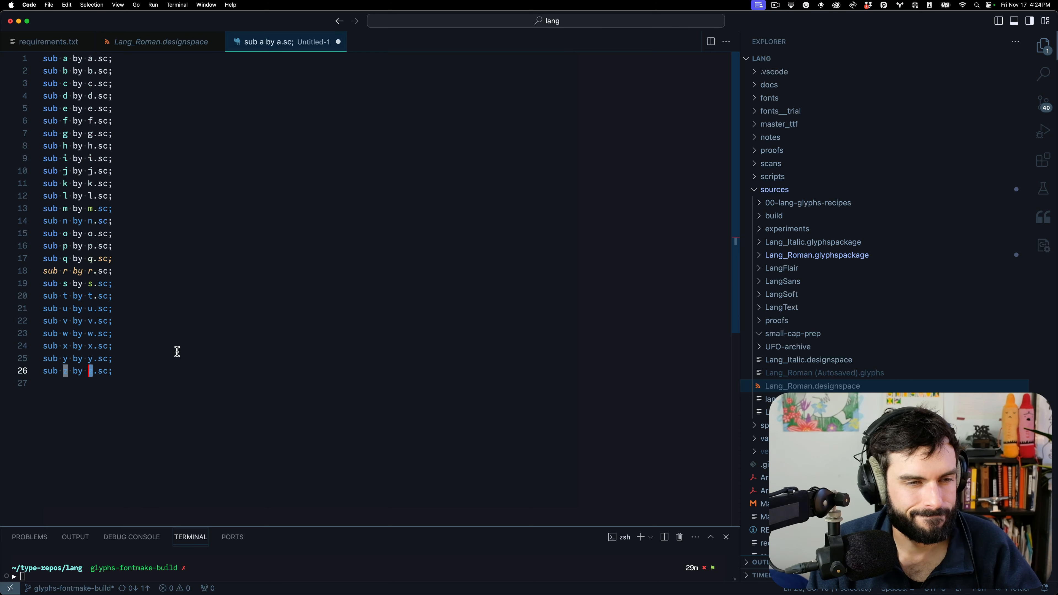
# Compare the lowercase substitution lines with the uppercase A to Z lines in the c2sc feature and the Python session.
pyautogui.press('super+Tab')
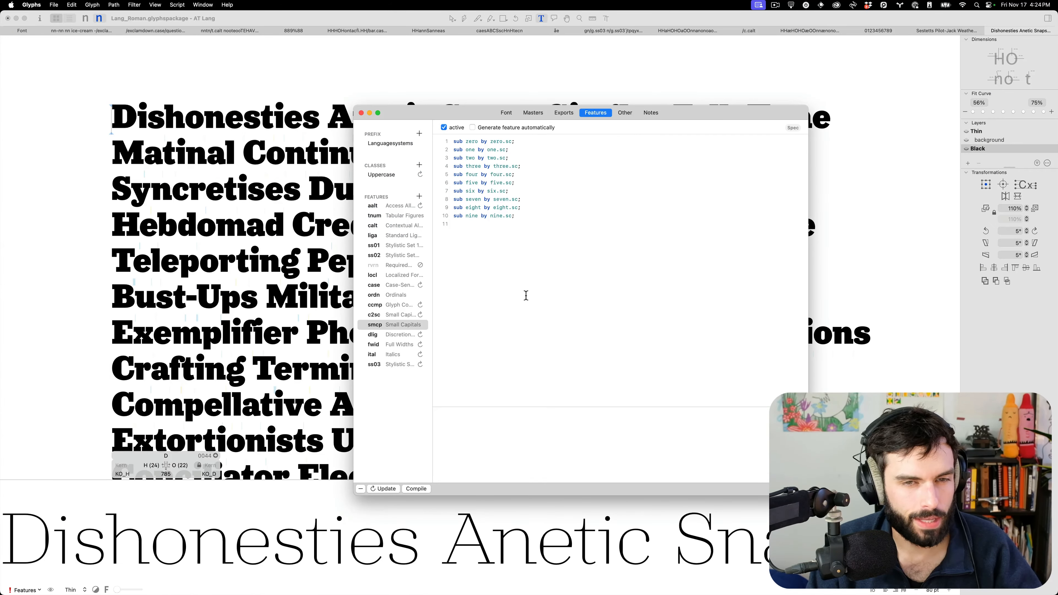
pyautogui.click(391, 318)
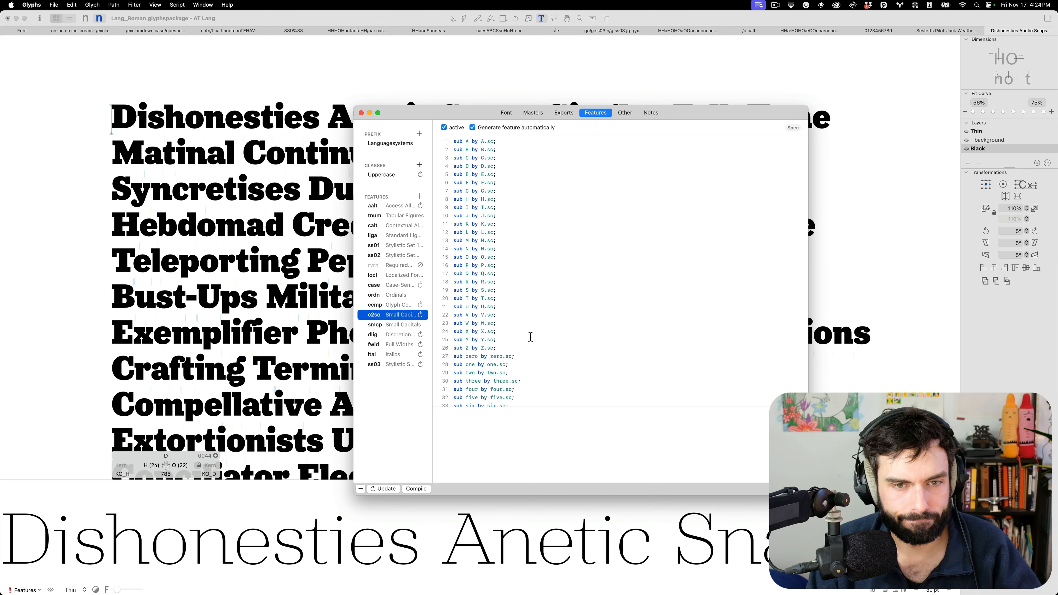
pyautogui.press('super+Tab')
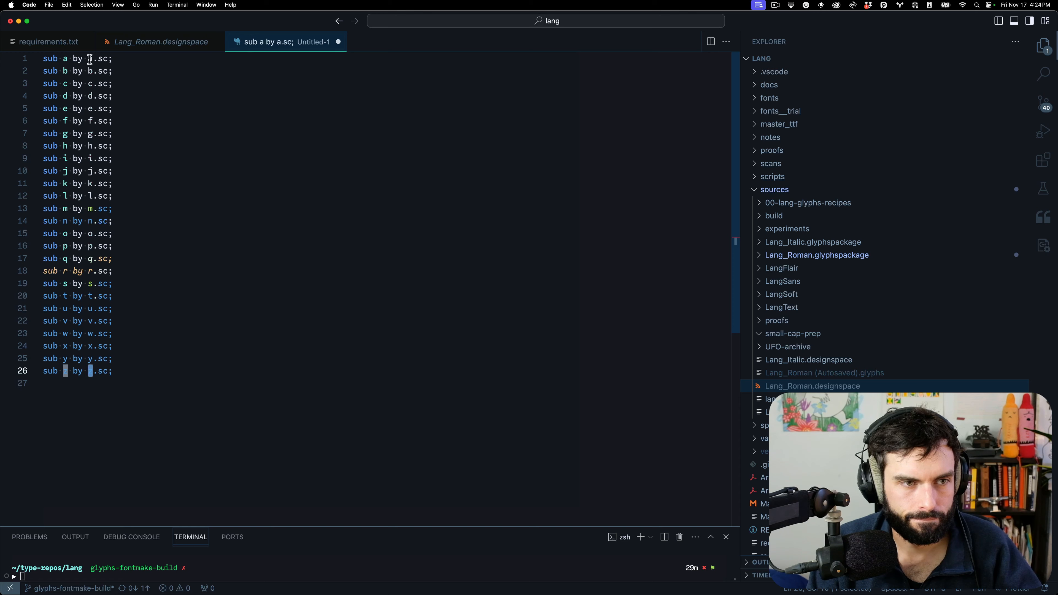
pyautogui.press('super+Tab')
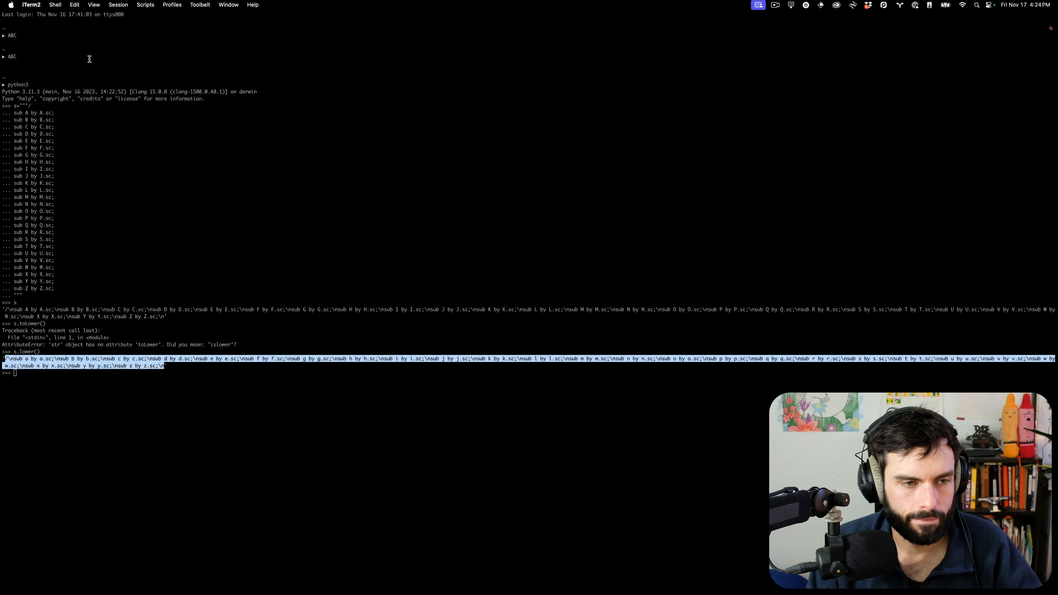
pyautogui.click(224, 237)
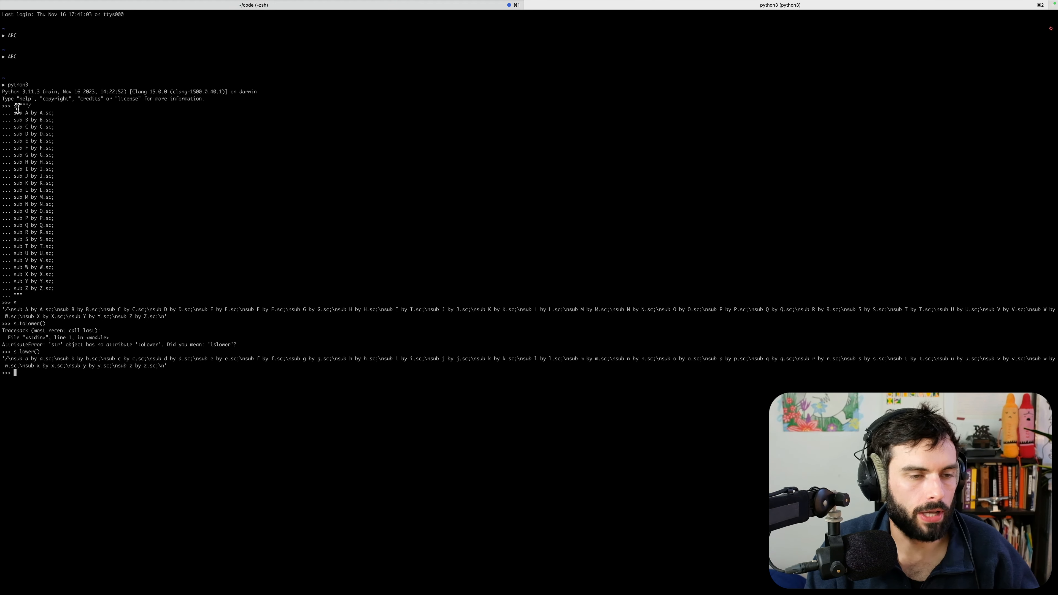
pyautogui.doubleClick(24, 289)
pyautogui.click(30, 290)
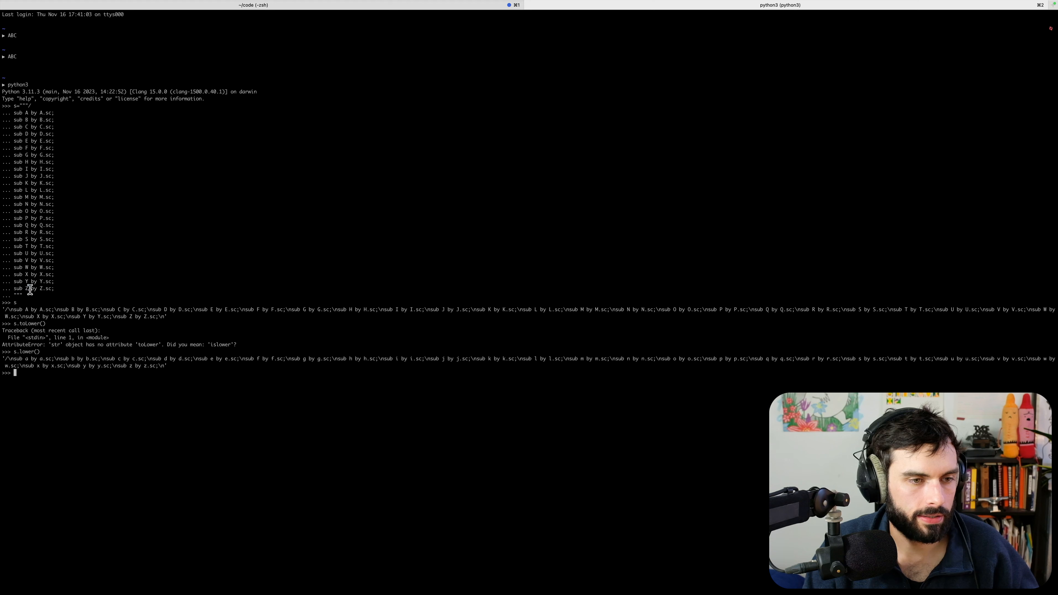
pyautogui.doubleClick(26, 289)
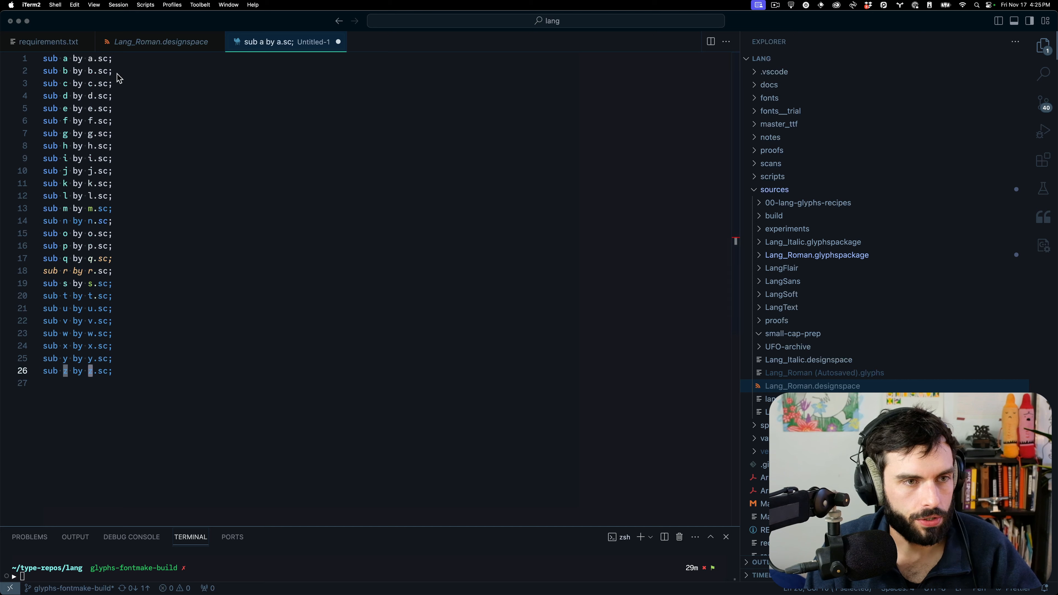
pyautogui.click(65, 60)
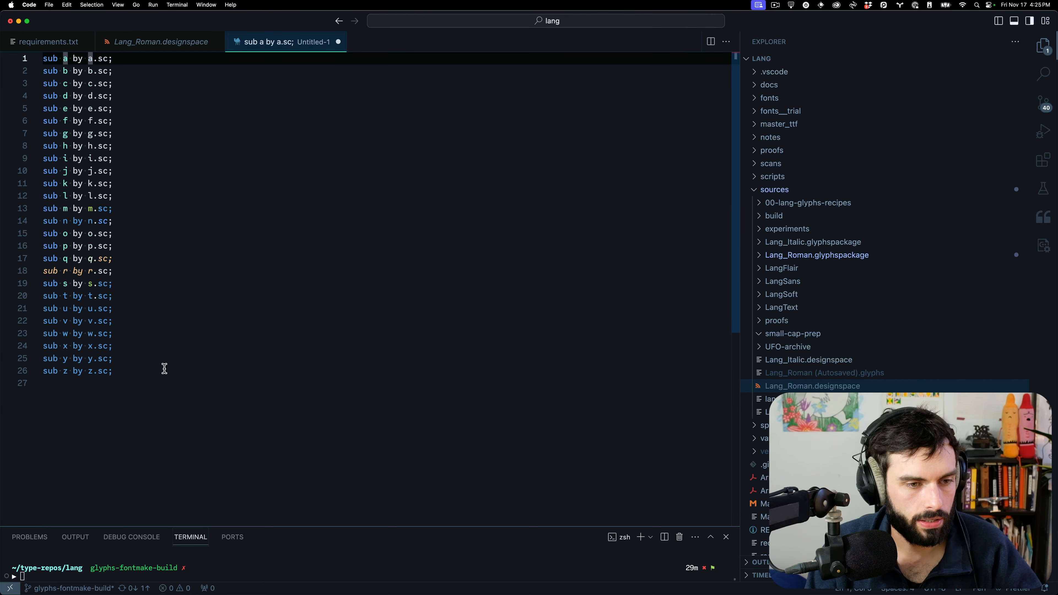
# Copy the A to Z substitution lines from the c2sc feature in Glyphs into a second new Visual Studio Code file.
pyautogui.press('super+Tab')
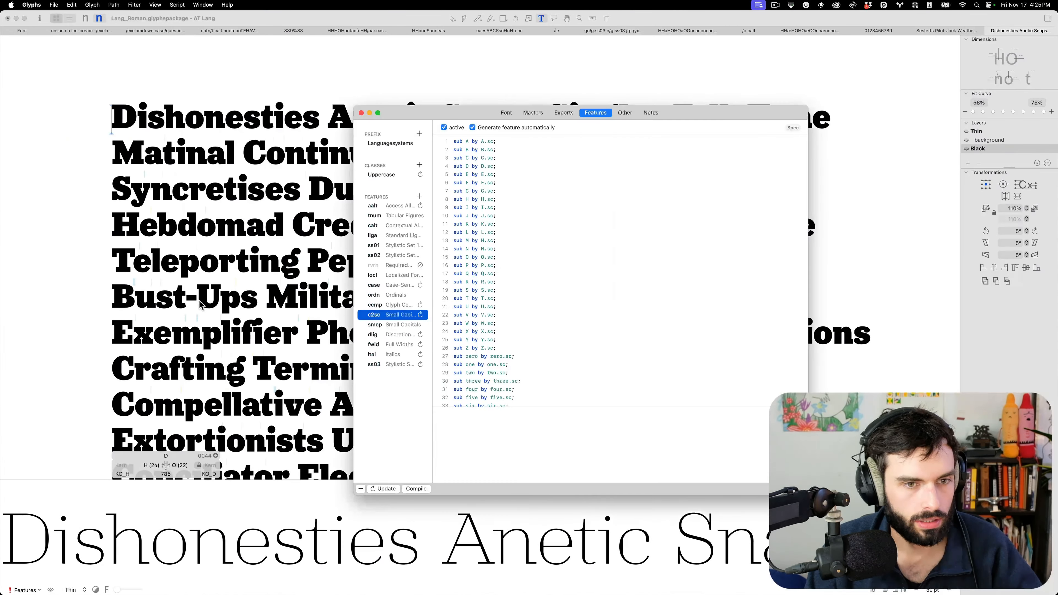
pyautogui.moveTo(500, 350); pyautogui.dragTo(414, 142)
pyautogui.press('super+c')
pyautogui.press('super+Tab')
pyautogui.click(231, 366)
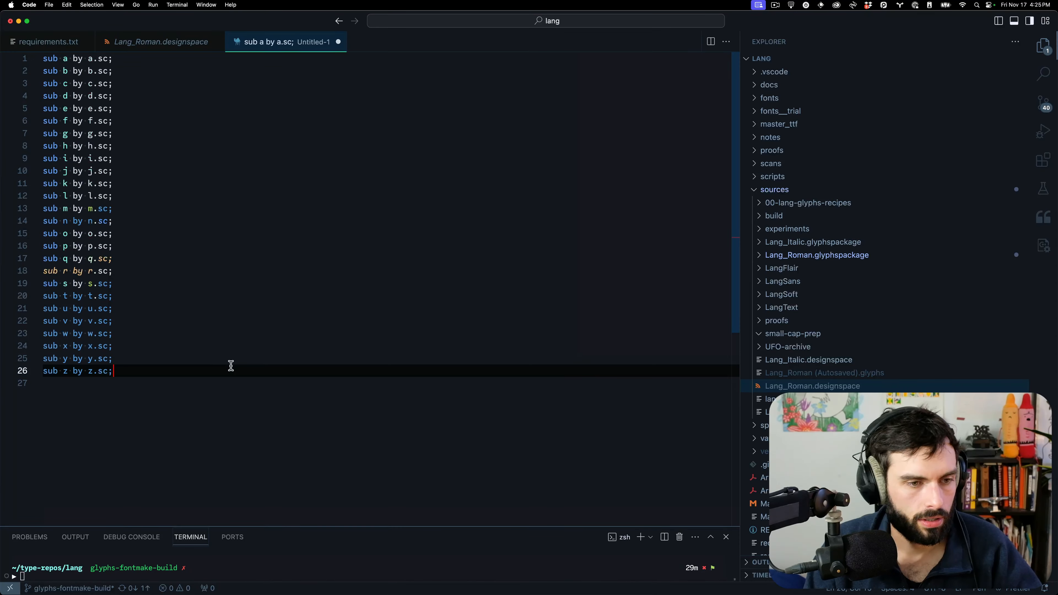
pyautogui.press('super+n')
pyautogui.press('super+v')
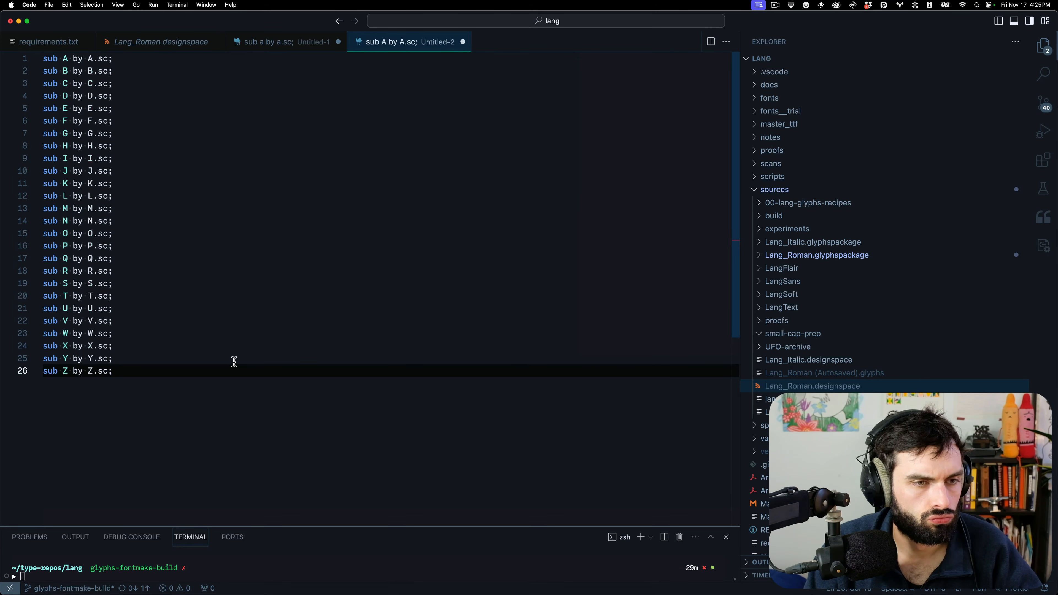
# Return to Glyphs, close the font info window, and show the overview of all the font's glyphs.
pyautogui.press('super+Tab')
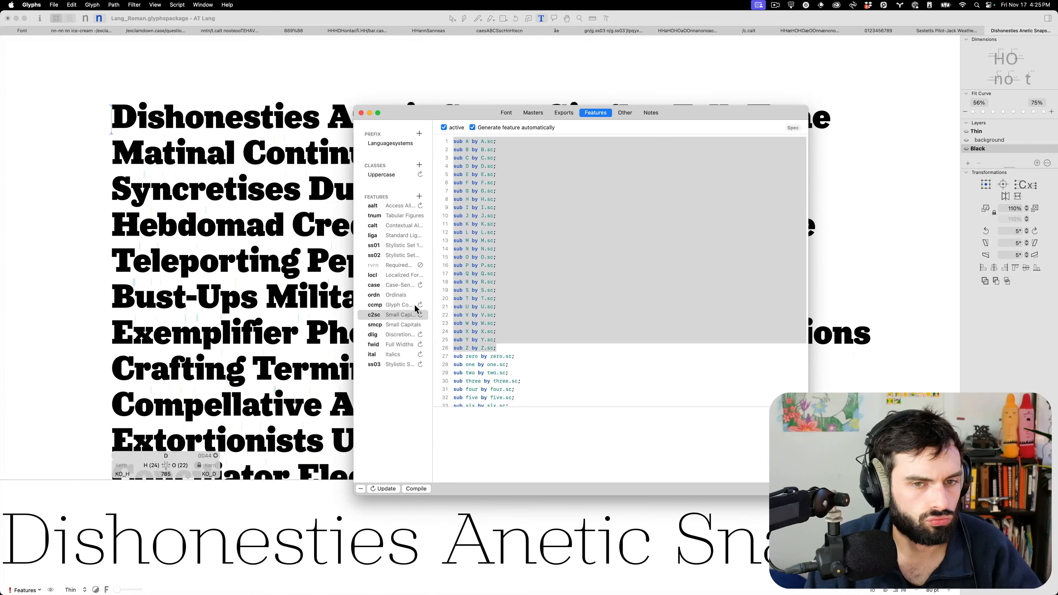
pyautogui.click(361, 112)
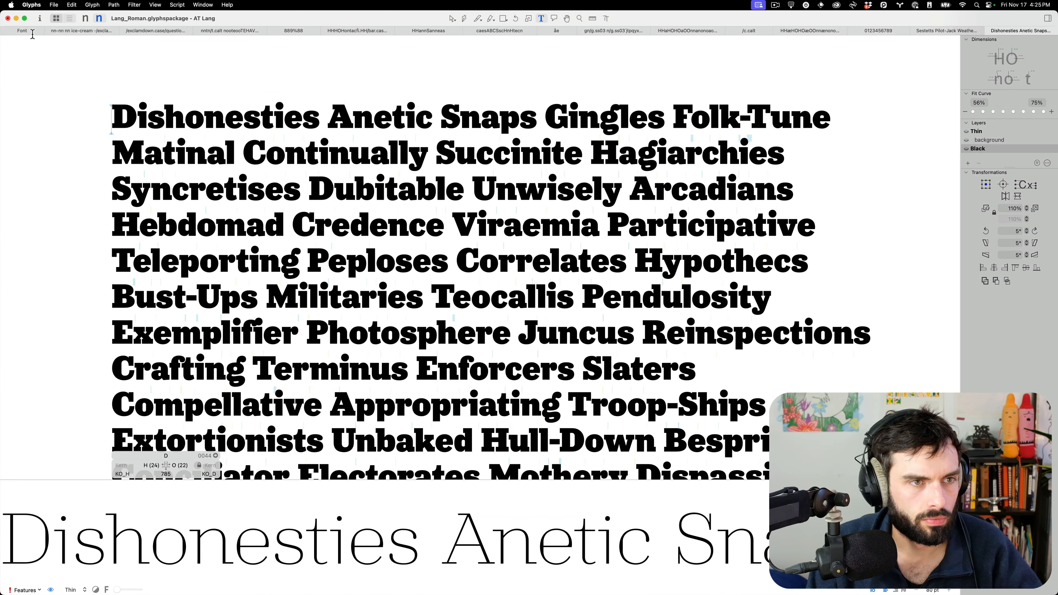
pyautogui.click(22, 30)
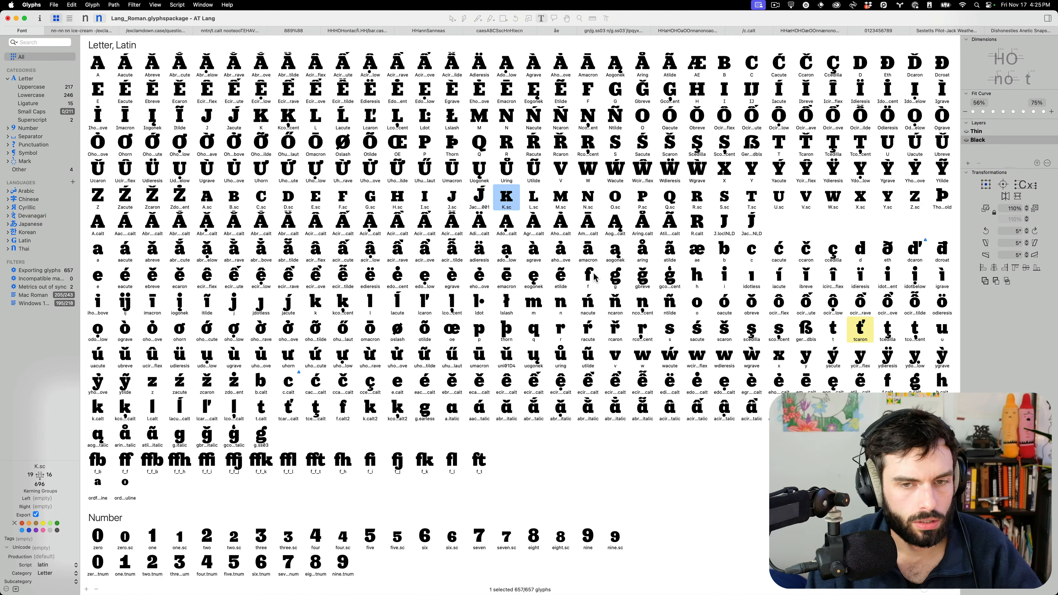
# Filter the glyph overview by ".sc" to list only the small cap glyphs.
pyautogui.scroll(-10, 429, 337)
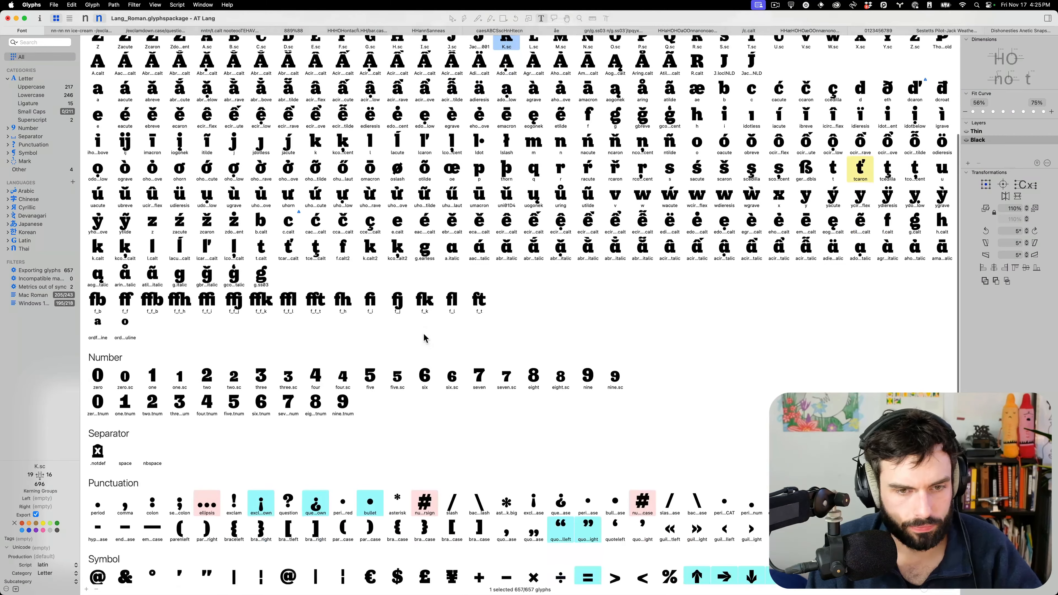
pyautogui.scroll(10, 611, 293)
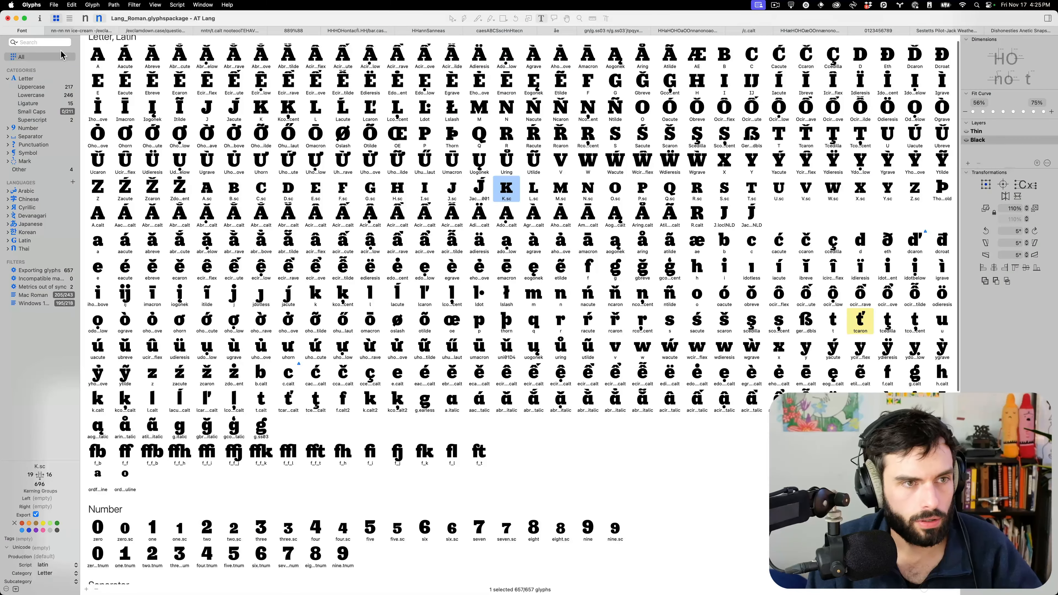
pyautogui.click(56, 42)
pyautogui.write('.sc')
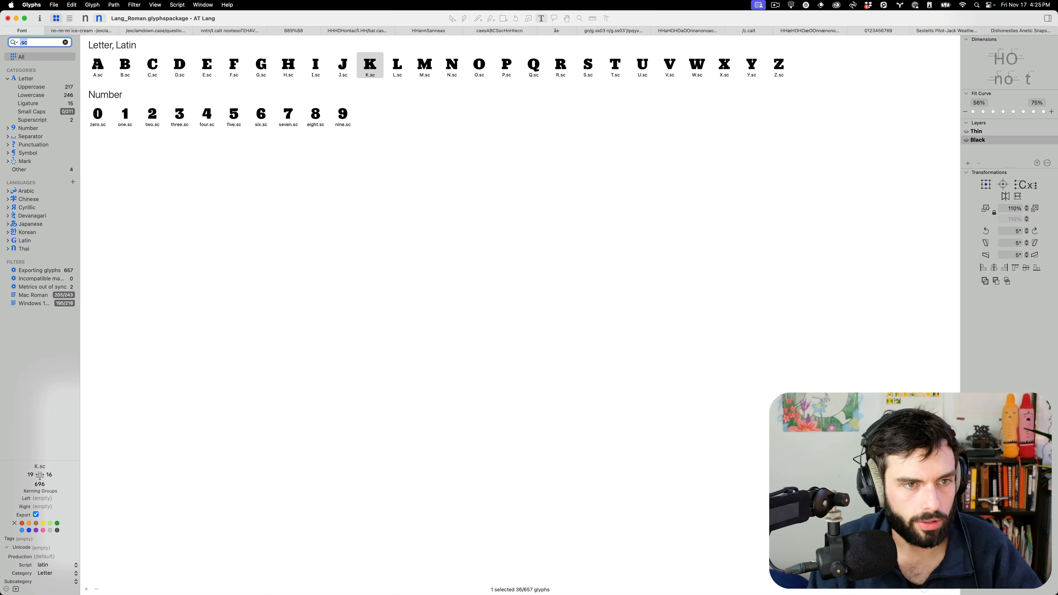
# Select the small cap letters A.sc through Z.sc and copy their glyph names.
pyautogui.click(115, 67)
pyautogui.click(102, 66)
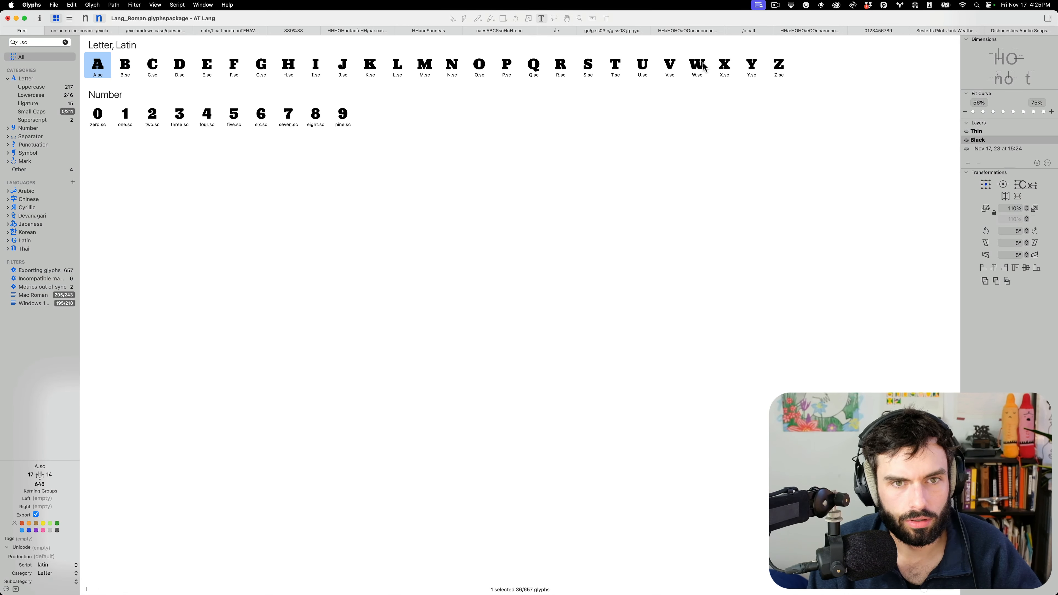
pyautogui.keyDown('shift'); pyautogui.click(779, 66); pyautogui.keyUp('shift')
pyautogui.rightClick(779, 66)
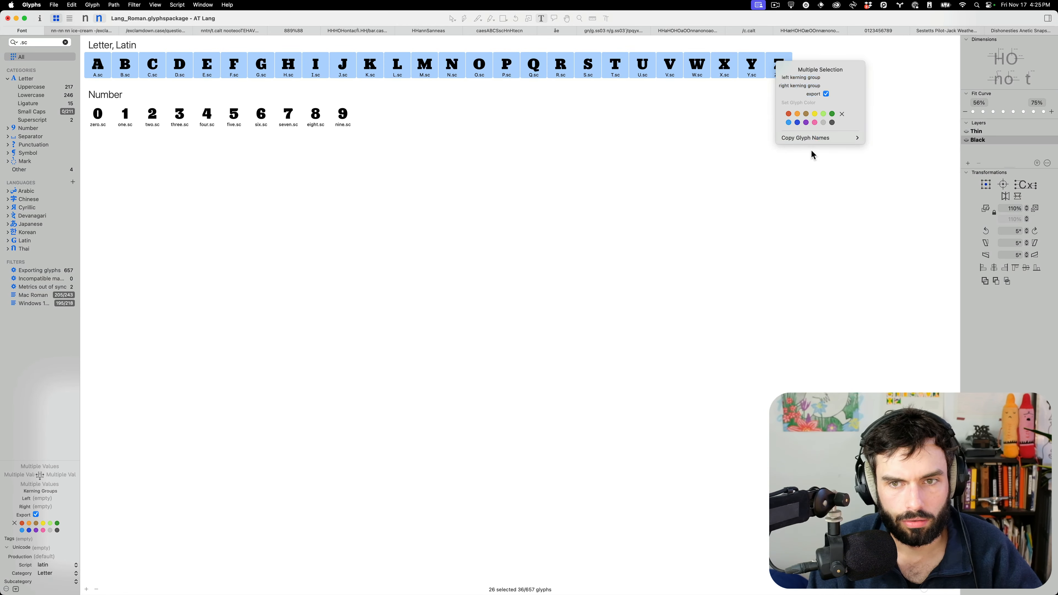
pyautogui.moveTo(820, 141)
pyautogui.click(884, 147)
# In Visual Studio Code, replace a.sc to z.sc on all 26 lowercase substitution lines with the copied names A.sc to Z.sc.
pyautogui.press('super+Tab')
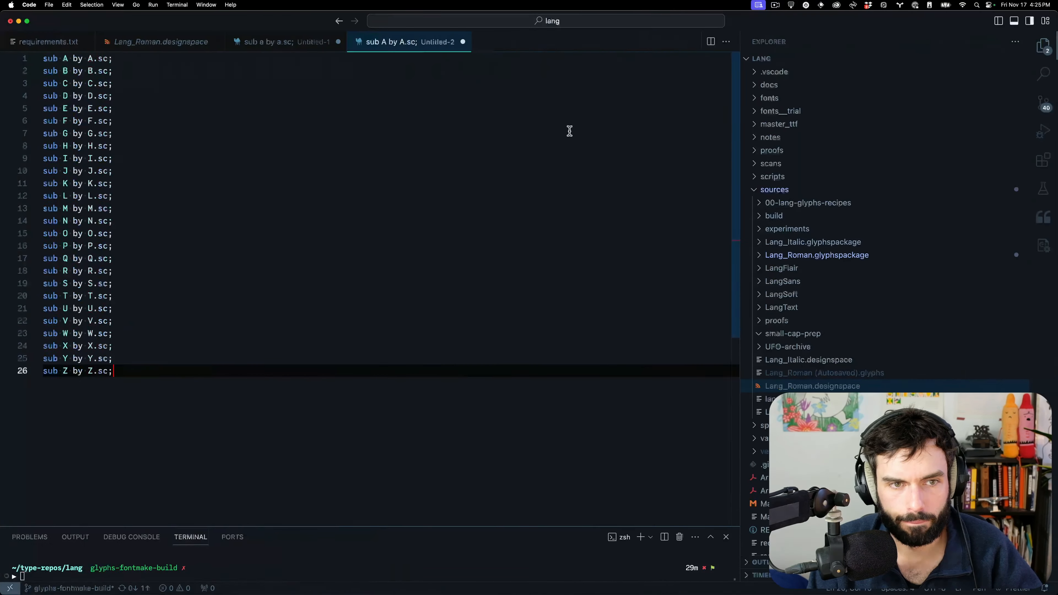
pyautogui.click(300, 41)
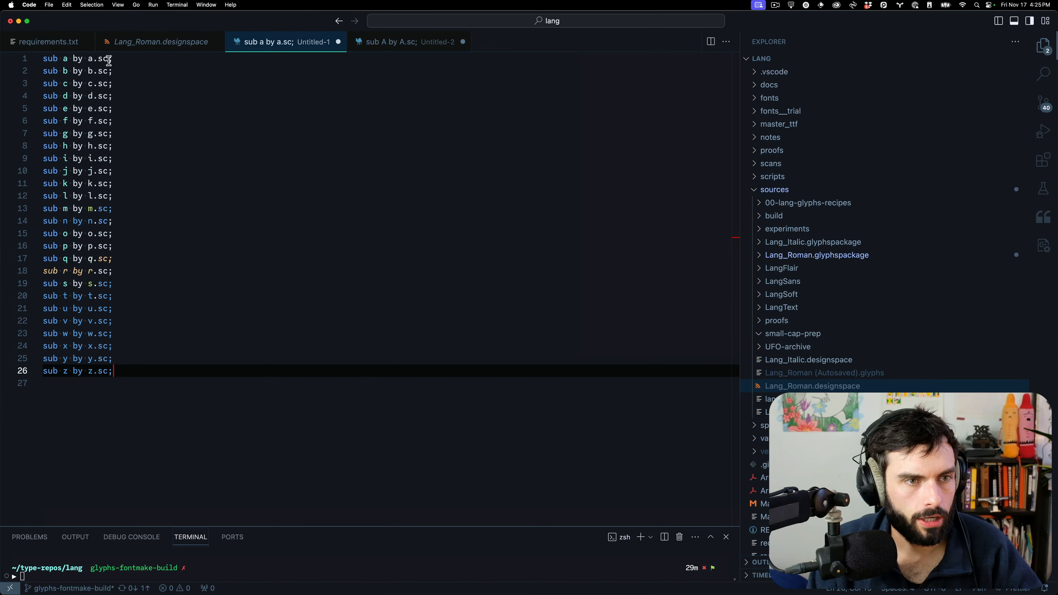
pyautogui.click(88, 59)
pyautogui.press('super+alt+Down')
pyautogui.press('super+alt+Down')
pyautogui.press('super+alt+Down')
pyautogui.press('super+alt+Down')
pyautogui.press('super+alt+Down')
pyautogui.press('super+alt+Down')
pyautogui.press('super+alt+Down')
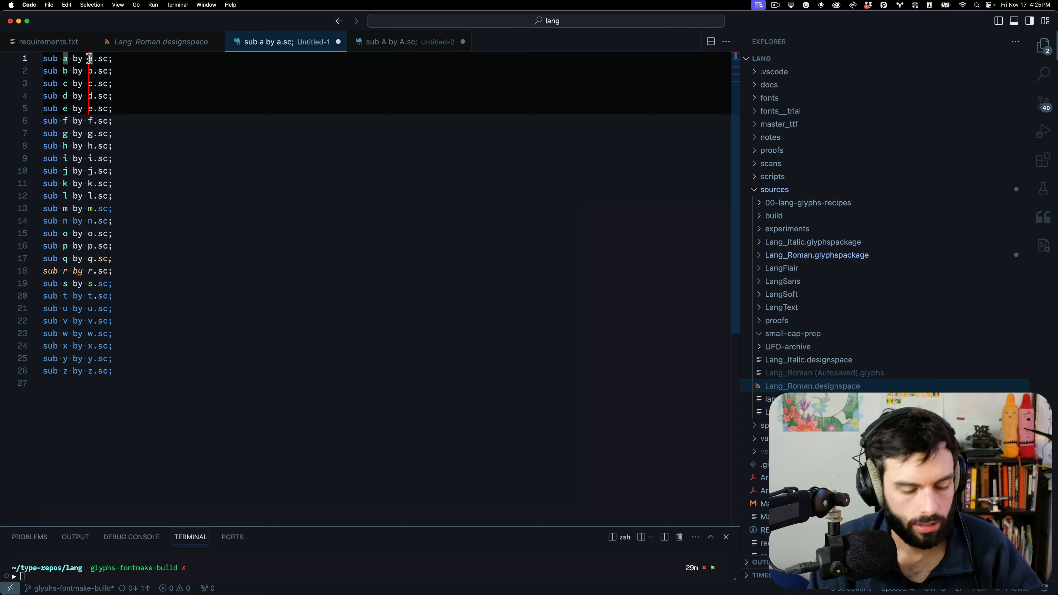
pyautogui.press('super+alt+Down')
pyautogui.press('super+alt+Down')
pyautogui.press('super+alt+Down')
pyautogui.press('super+alt+Down')
pyautogui.press('super+alt+Down')
pyautogui.press('super+alt+Down')
pyautogui.press('super+alt+Down')
pyautogui.press('super+alt+Down')
pyautogui.press('super+alt+Down')
pyautogui.press('super+alt+Down')
pyautogui.press('super+alt+Down')
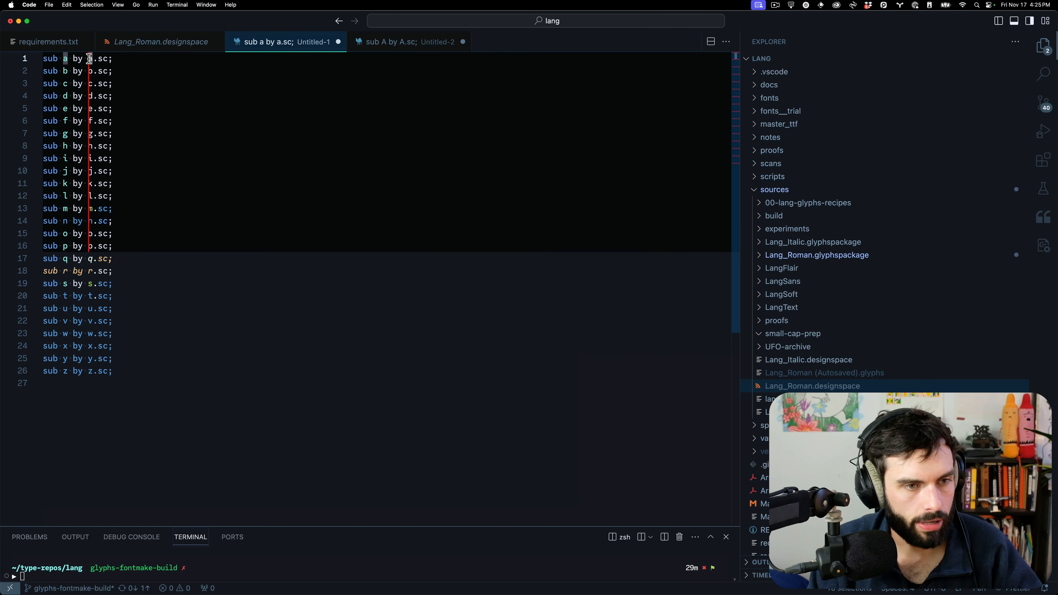
pyautogui.press('super+alt+Down')
pyautogui.press('super+alt+Down')
pyautogui.press('super+alt+Down')
pyautogui.press('super+alt+Down')
pyautogui.press('super+alt+Down')
pyautogui.press('super+alt+Down')
pyautogui.press('super+alt+Down')
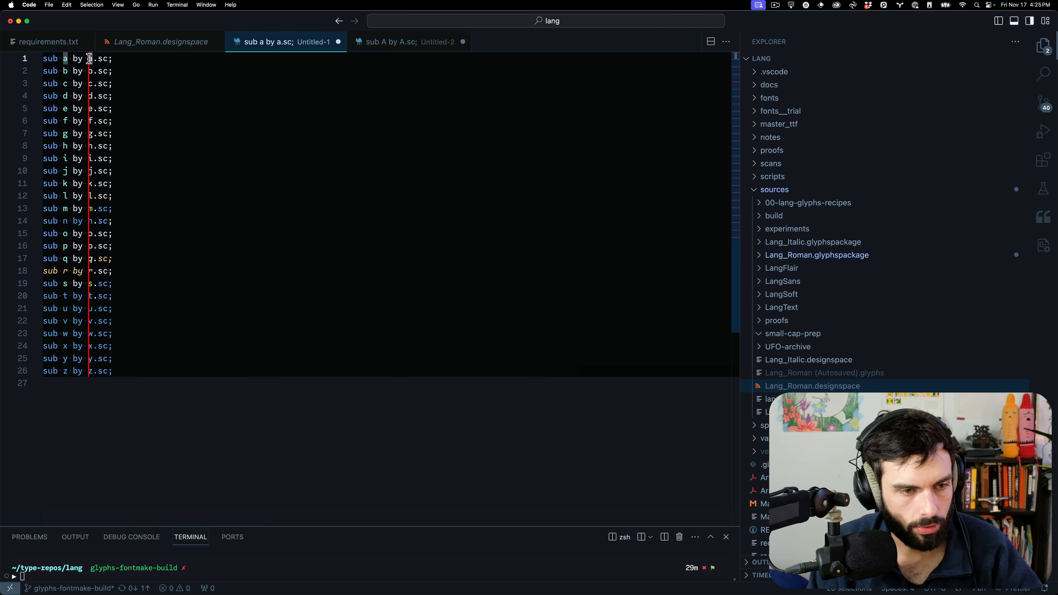
pyautogui.hotkey('shift', 'Right')
pyautogui.hotkey('shift', 'Right')
pyautogui.hotkey('shift', 'Right')
pyautogui.hotkey('shift', 'Right')
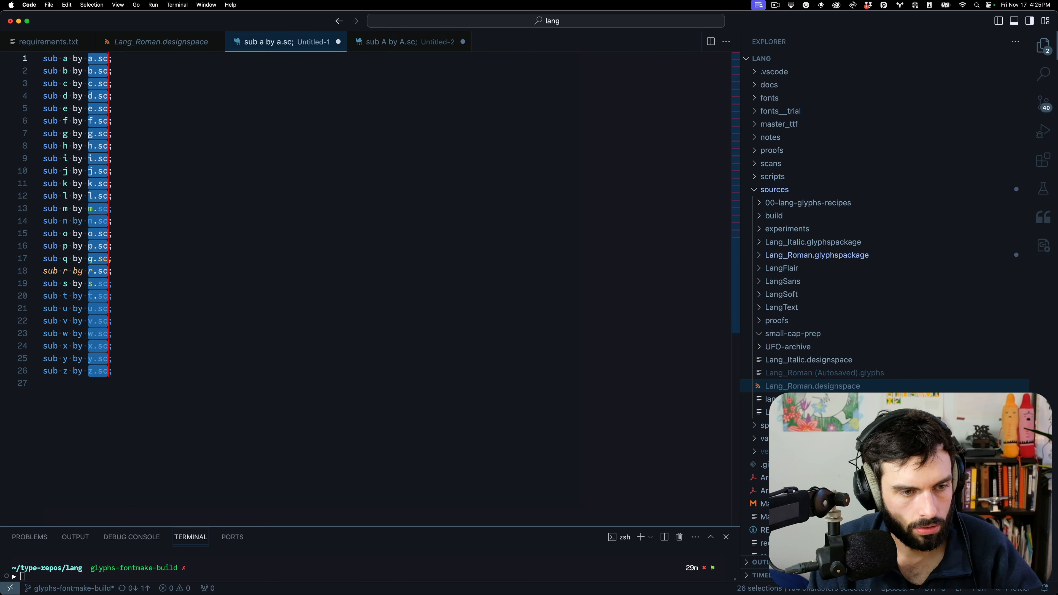
pyautogui.write('A.sc B.sc C.sc D.sc E.sc F.sc G.sc H.sc I.sc J.sc K.sc L.sc M.sc N.sc O.sc P.sc Q.sc R.sc S.sc T.sc U.sc V.sc W.sc X.sc Y.sc Z.sc')
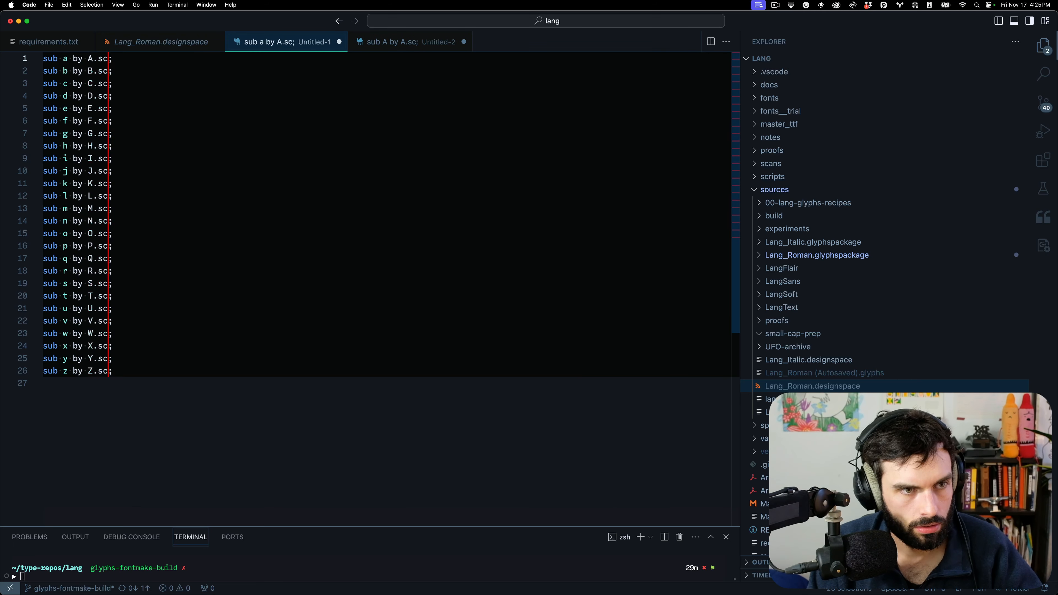
# Copy all the edited lowercase substitution lines and open the font info window in Glyphs.
pyautogui.click(141, 333)
pyautogui.press('super+a')
pyautogui.press('super+c')
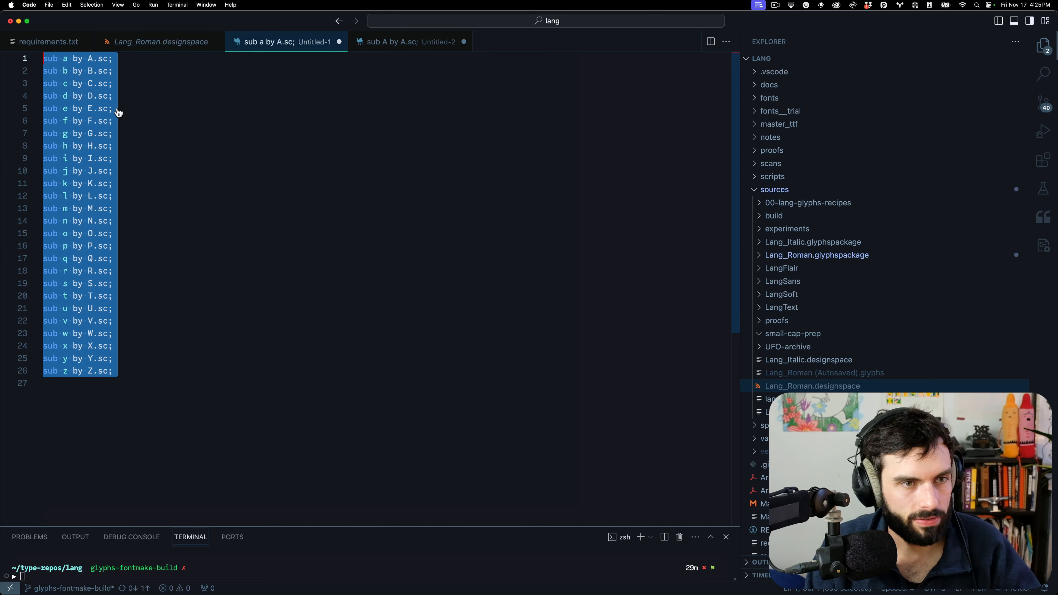
pyautogui.press('super+Tab')
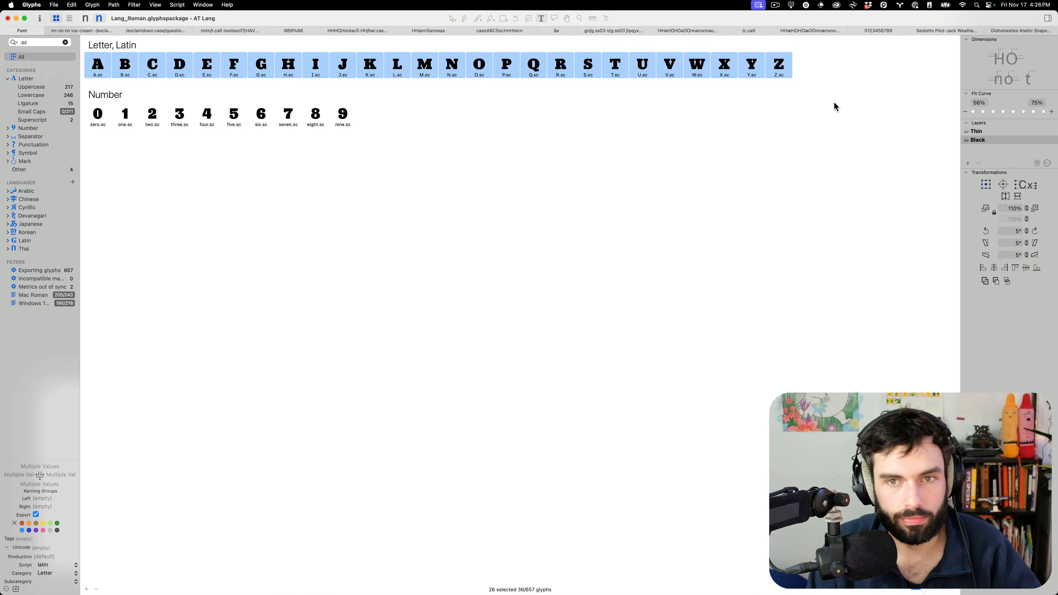
pyautogui.press('super+i')
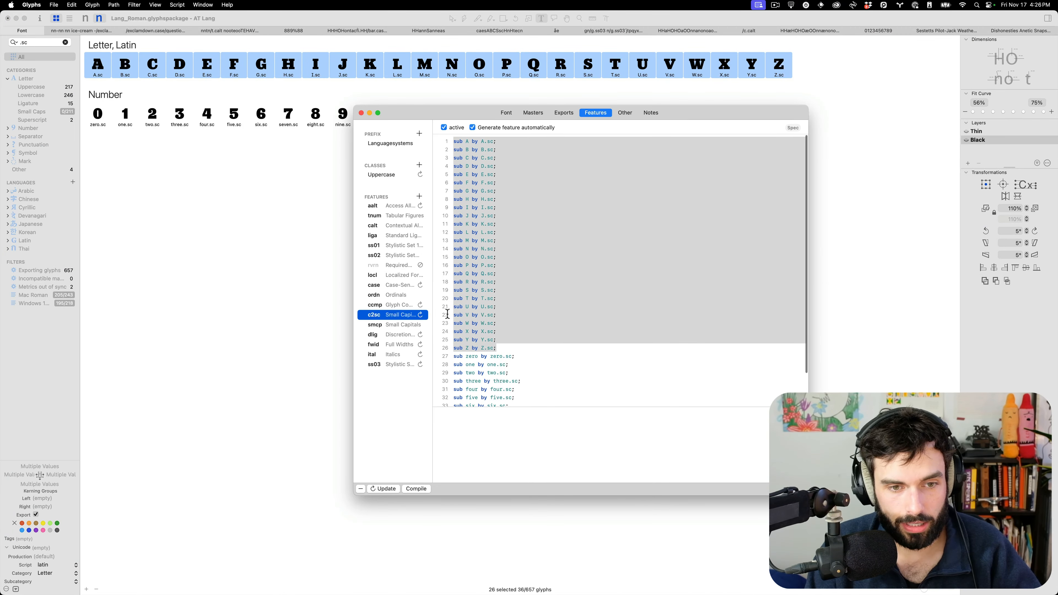
# Paste the a to z substitution lines above the number lines in the smcp feature, without a blank line between, and close font info.
pyautogui.click(405, 325)
pyautogui.click(554, 231)
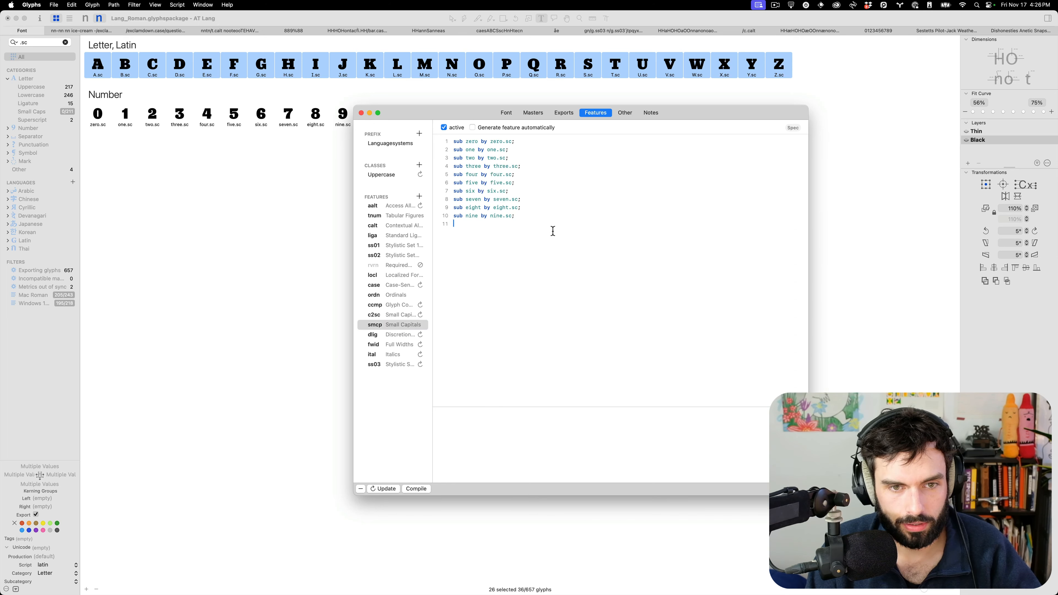
pyautogui.press('super+v')
pyautogui.press('super+z')
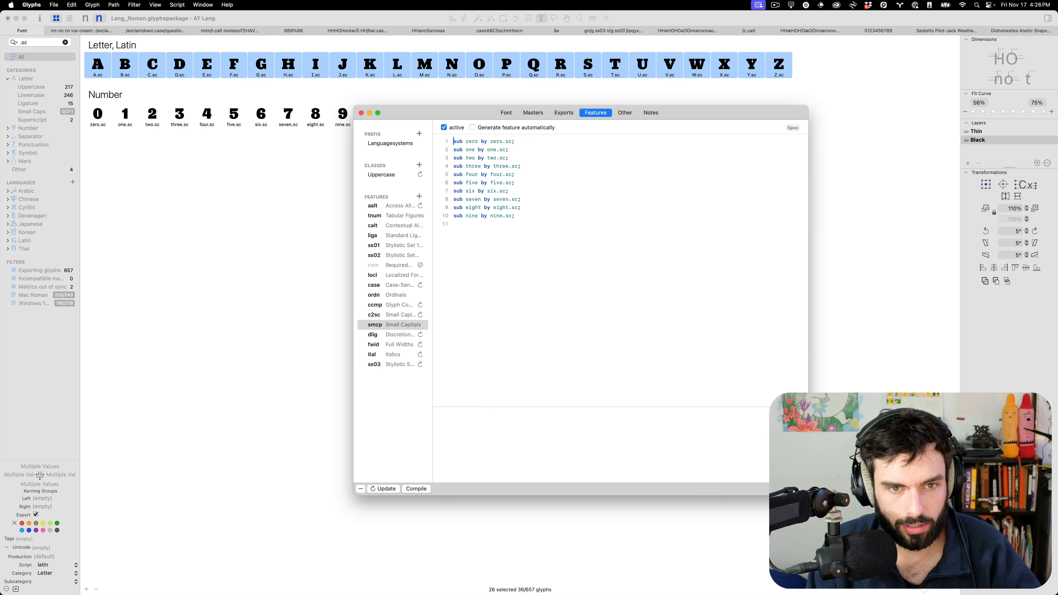
pyautogui.press('Return')
pyautogui.press('Up')
pyautogui.press('super+v')
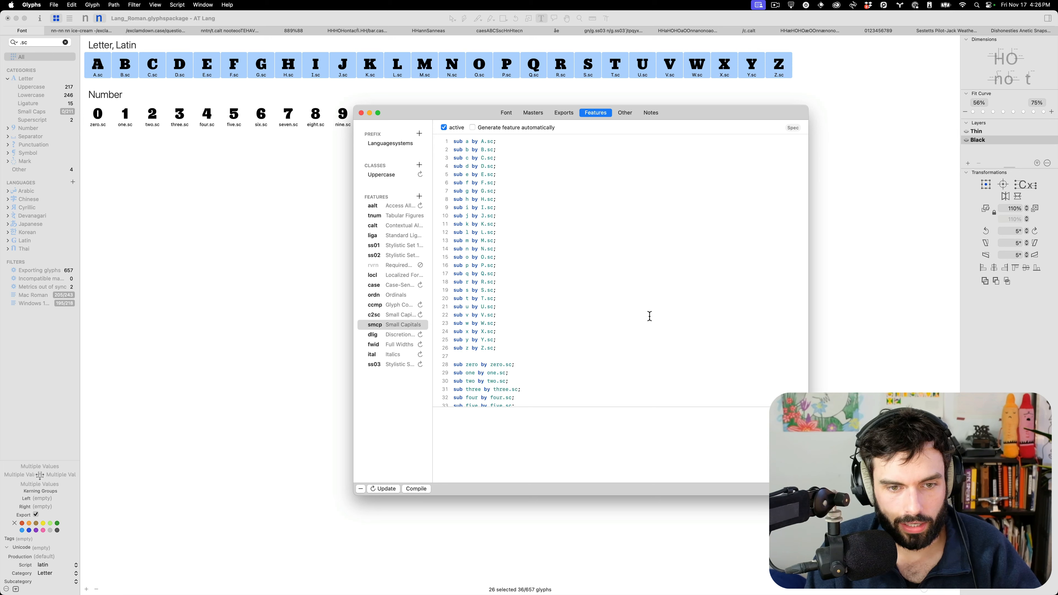
pyautogui.press('BackSpace')
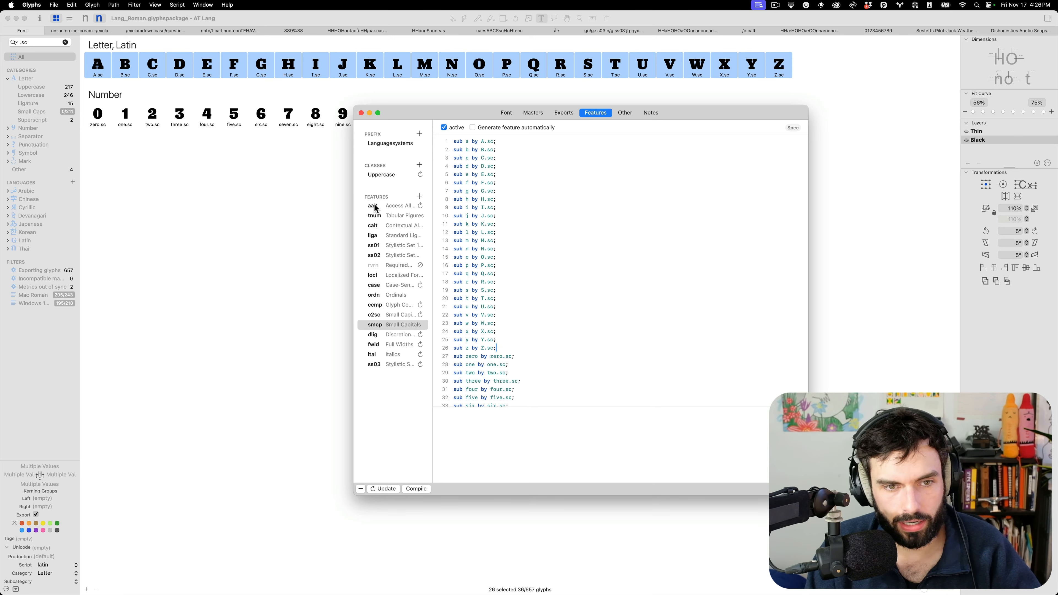
pyautogui.press('super+w')
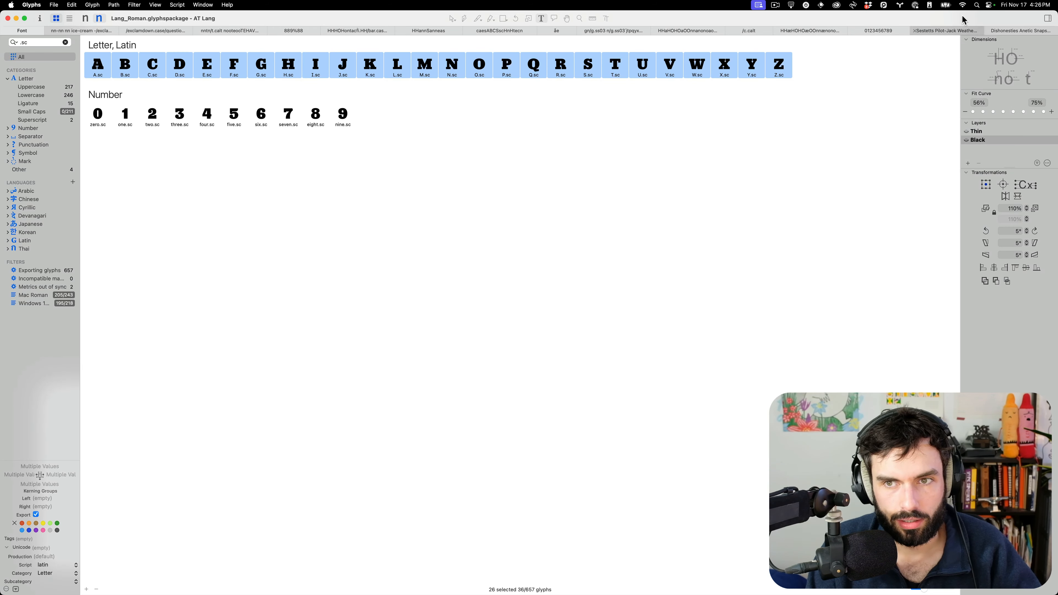
# Open the "Dishonesties Anetic Snaps" sample text, update the font's features, and turn on the smcp Small Capitals feature.
pyautogui.click(1015, 33)
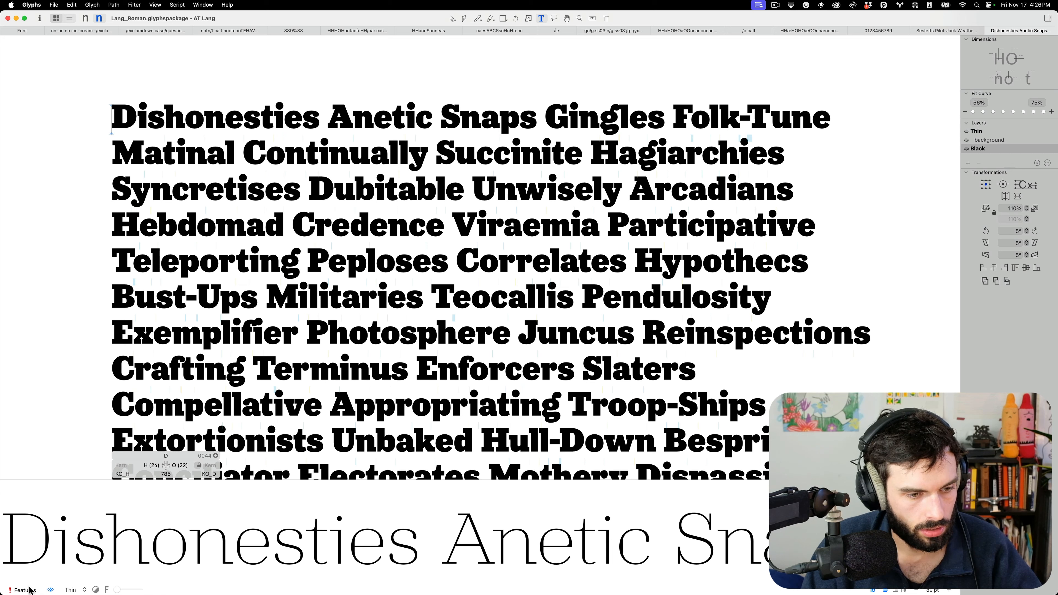
pyautogui.click(31, 590)
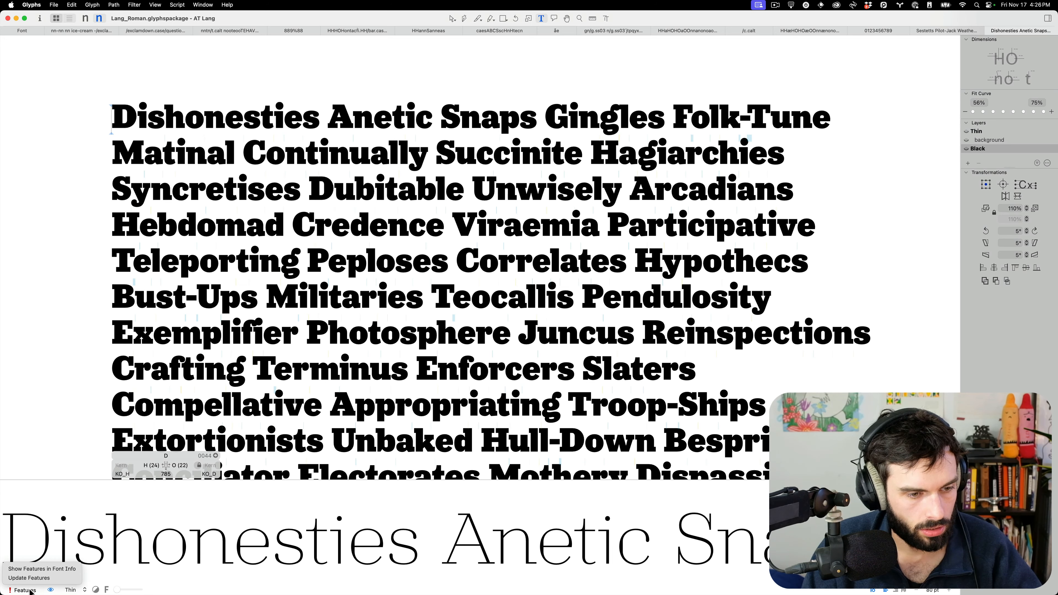
pyautogui.click(39, 578)
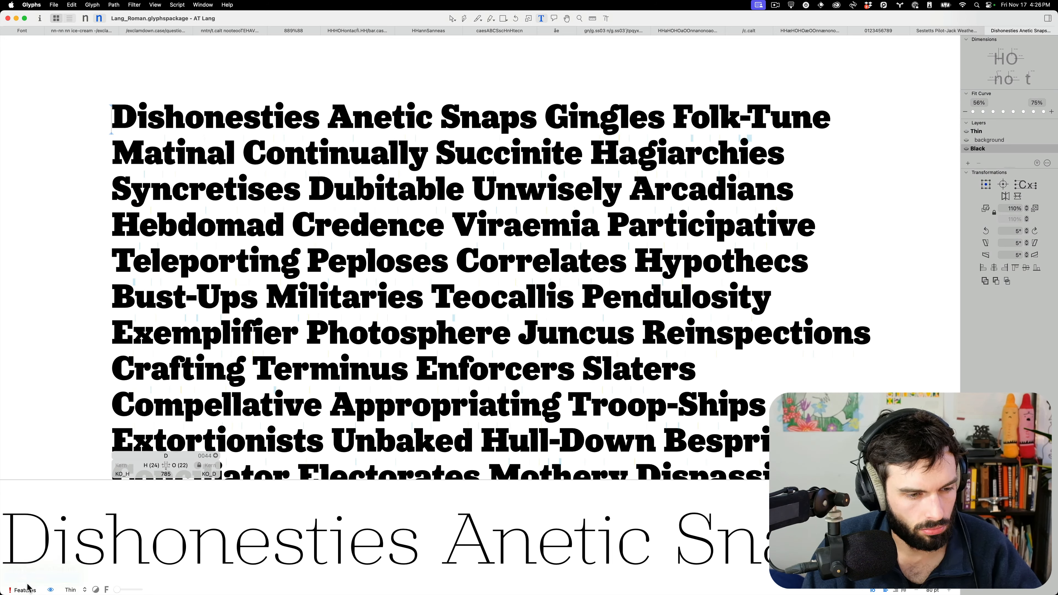
pyautogui.click(21, 590)
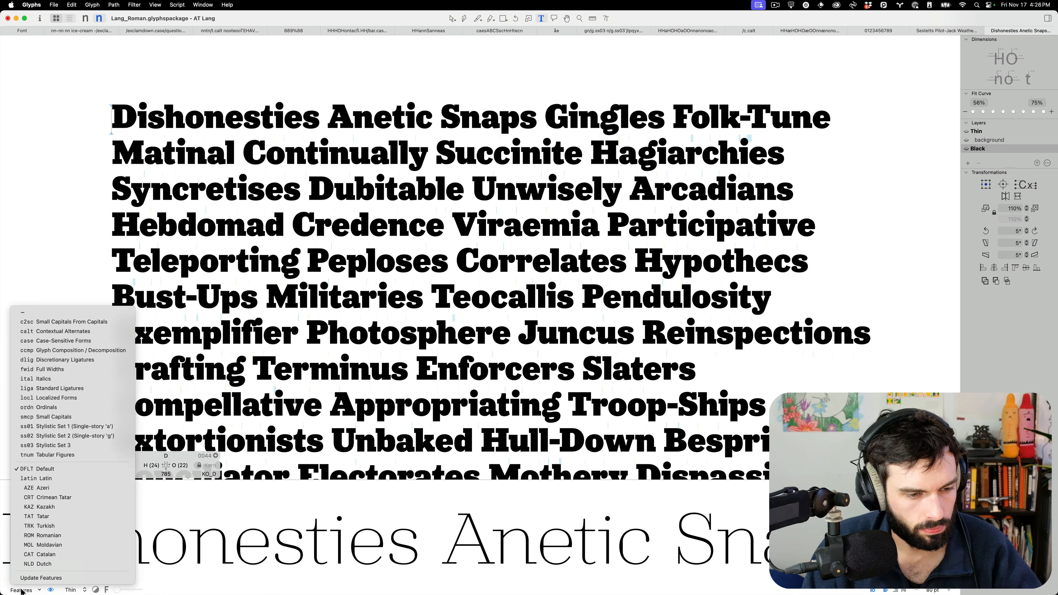
pyautogui.click(66, 418)
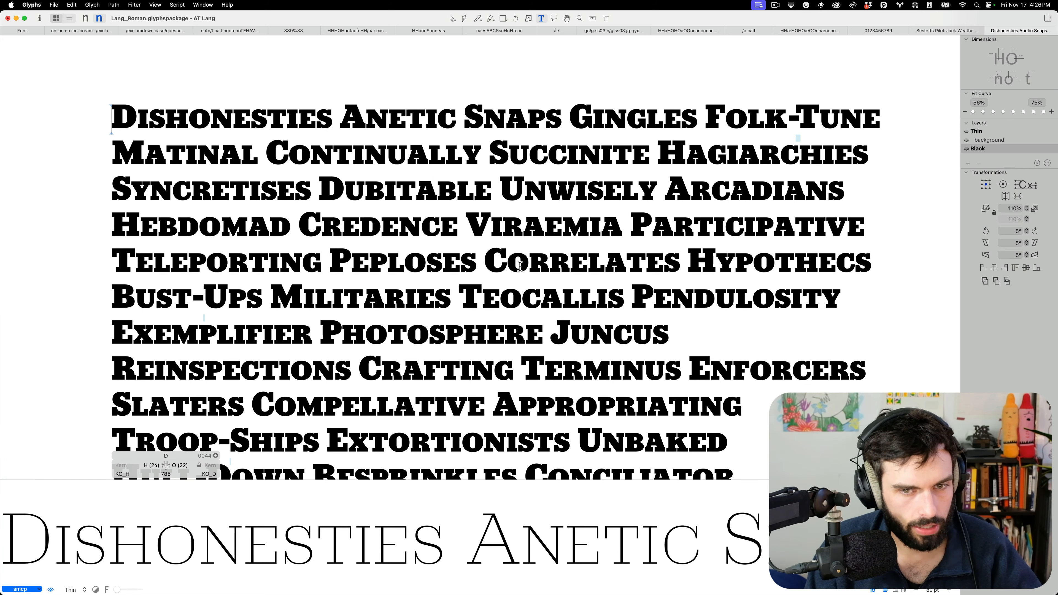
# Set the edit view's Text View Width to 32000 in the appearance settings and close the settings.
pyautogui.scroll(-3, 510, 208)
pyautogui.scroll(-2, 509, 208)
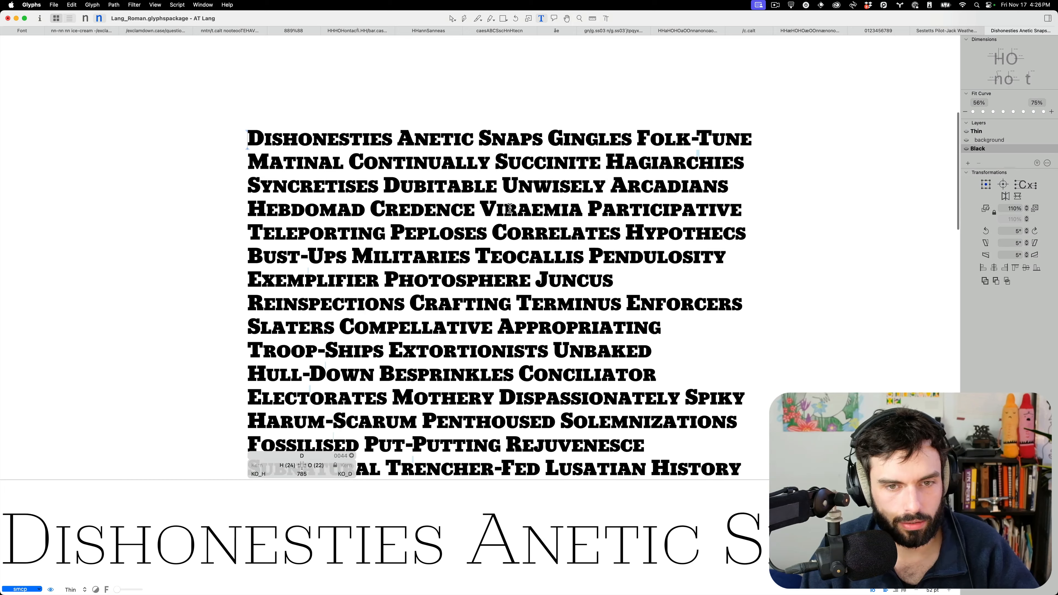
pyautogui.scroll(-3, 744, 277)
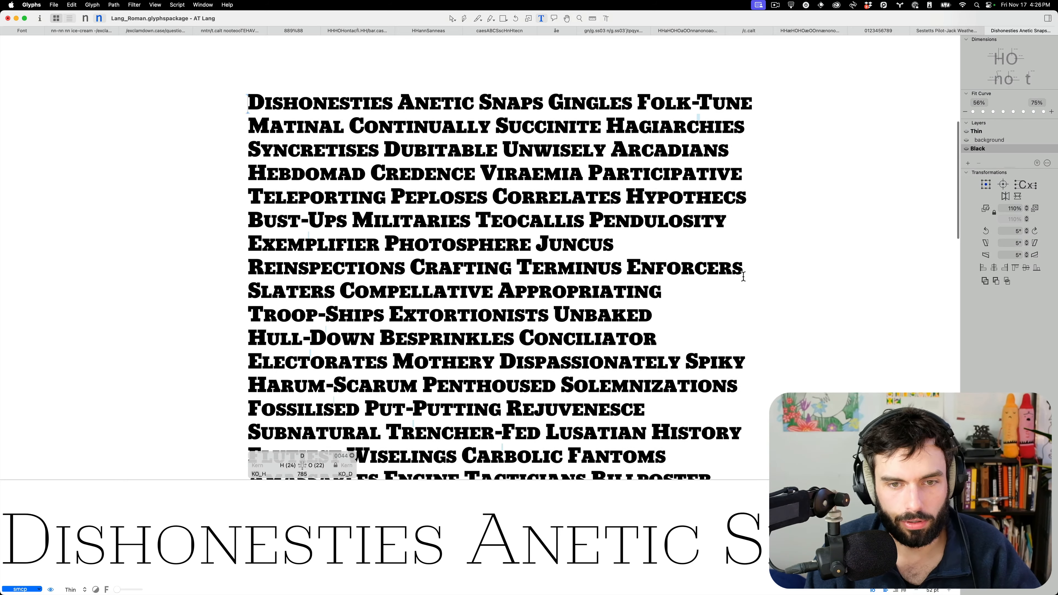
pyautogui.press('super+comma')
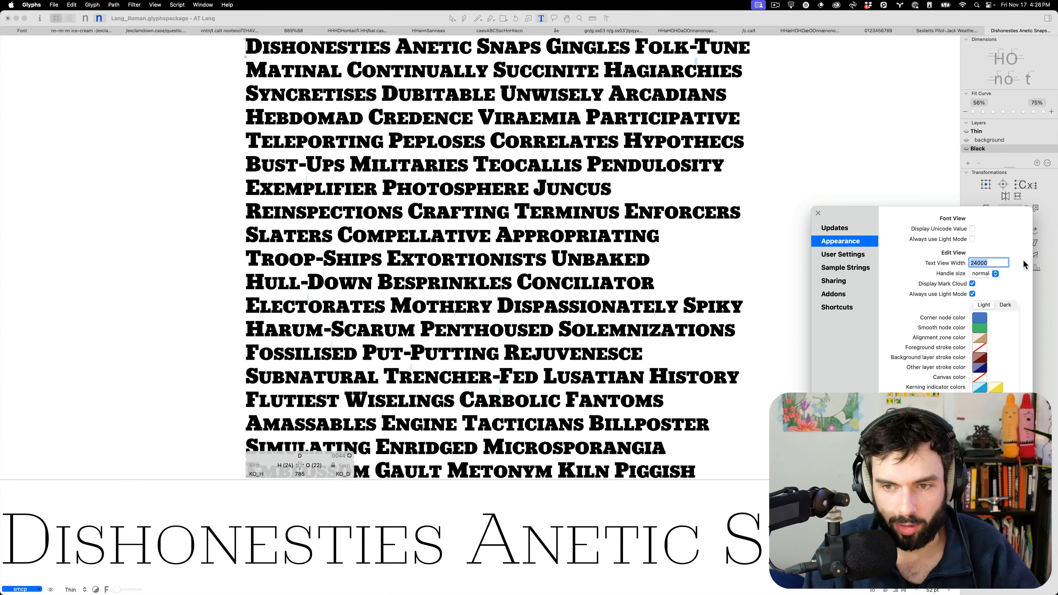
pyautogui.write('32000')
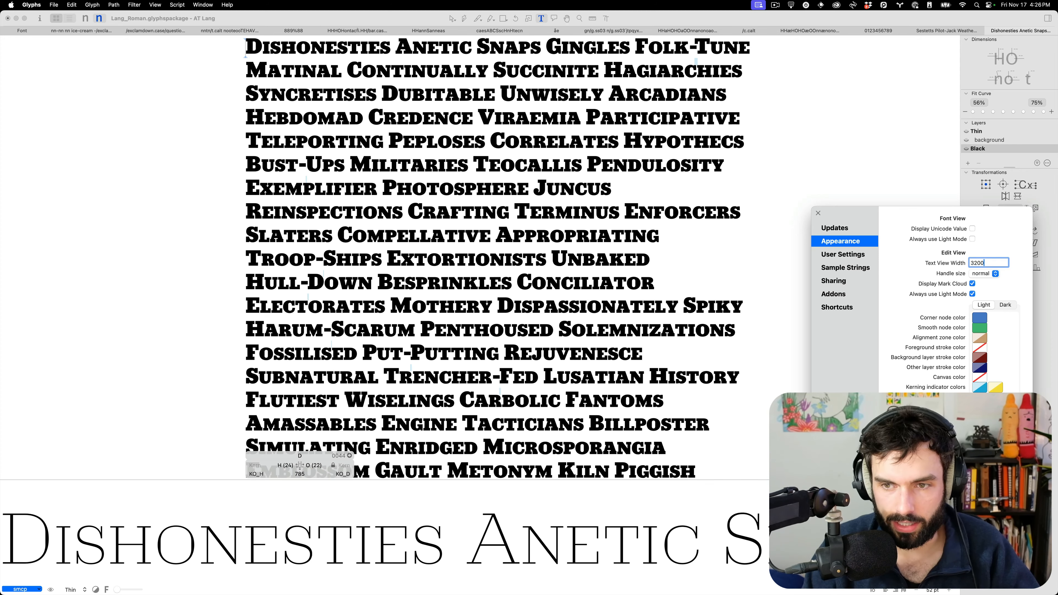
pyautogui.press('Return')
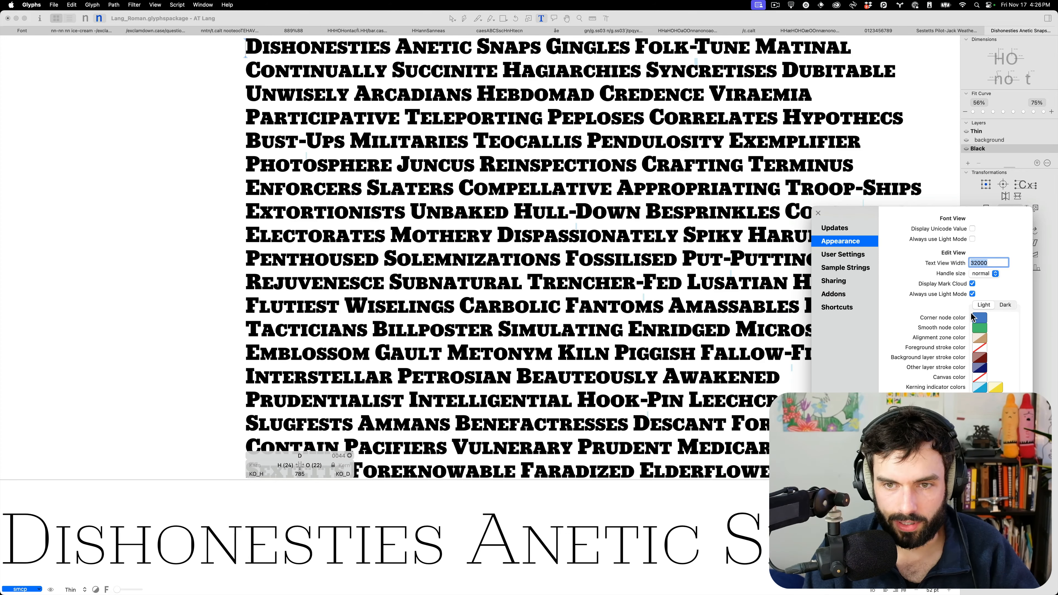
pyautogui.click(817, 215)
# Collapse the preview area below the sample text, switch to the Thin master, and inspect its small caps.
pyautogui.scroll(5, 813, 217)
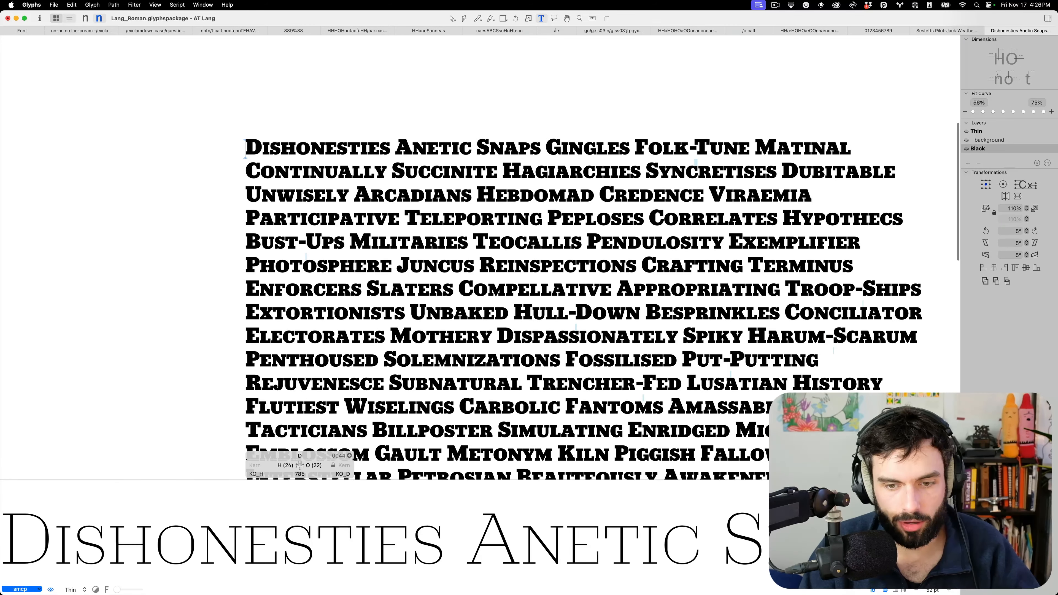
pyautogui.moveTo(810, 480); pyautogui.dragTo(811, 586)
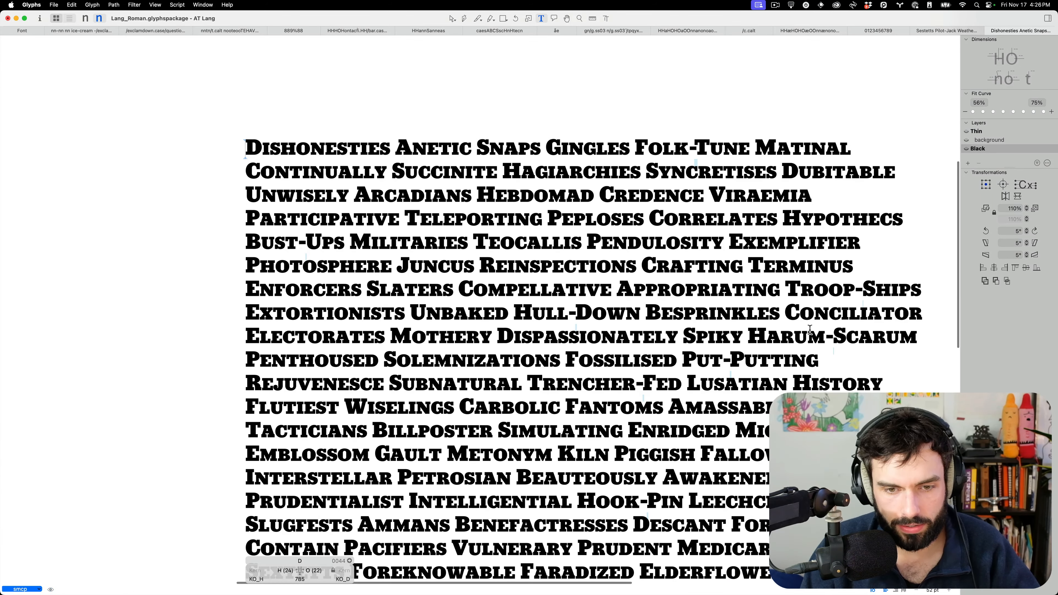
pyautogui.press('super+1')
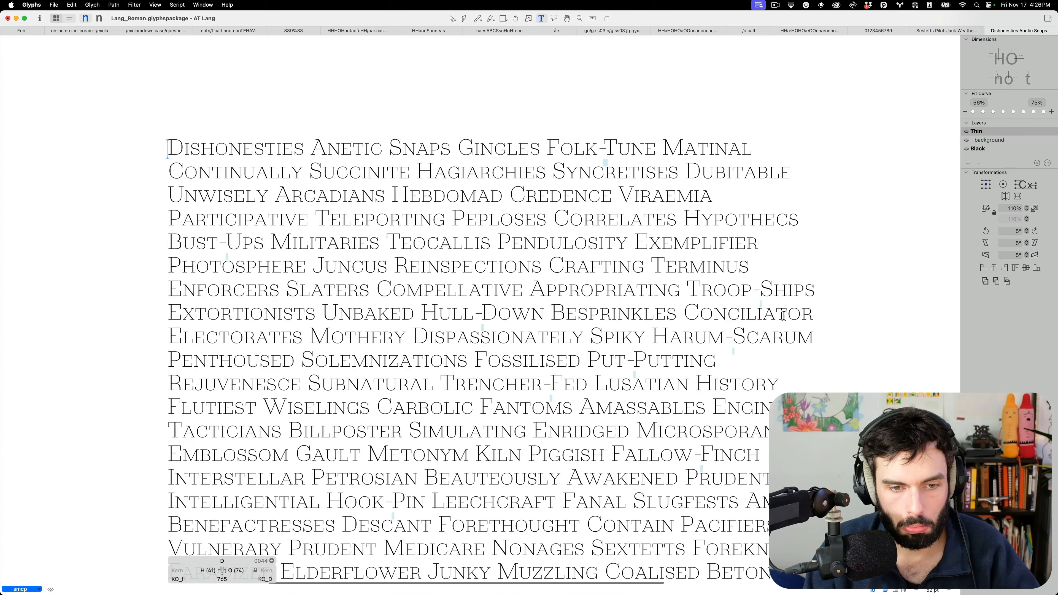
pyautogui.scroll(-4, 783, 315)
pyautogui.scroll(-6, 775, 317)
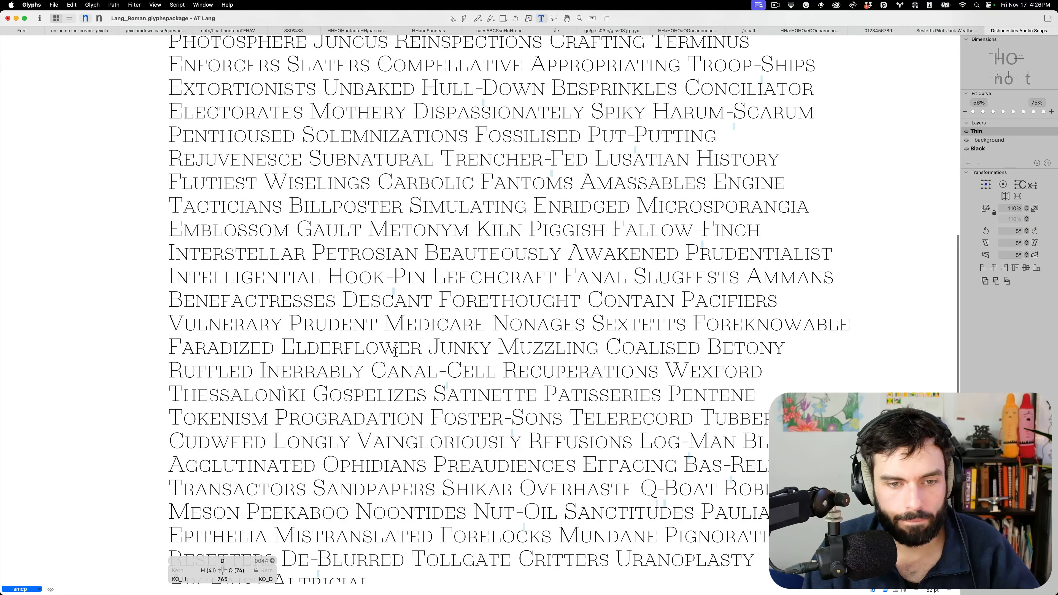
pyautogui.scroll(10, 395, 351)
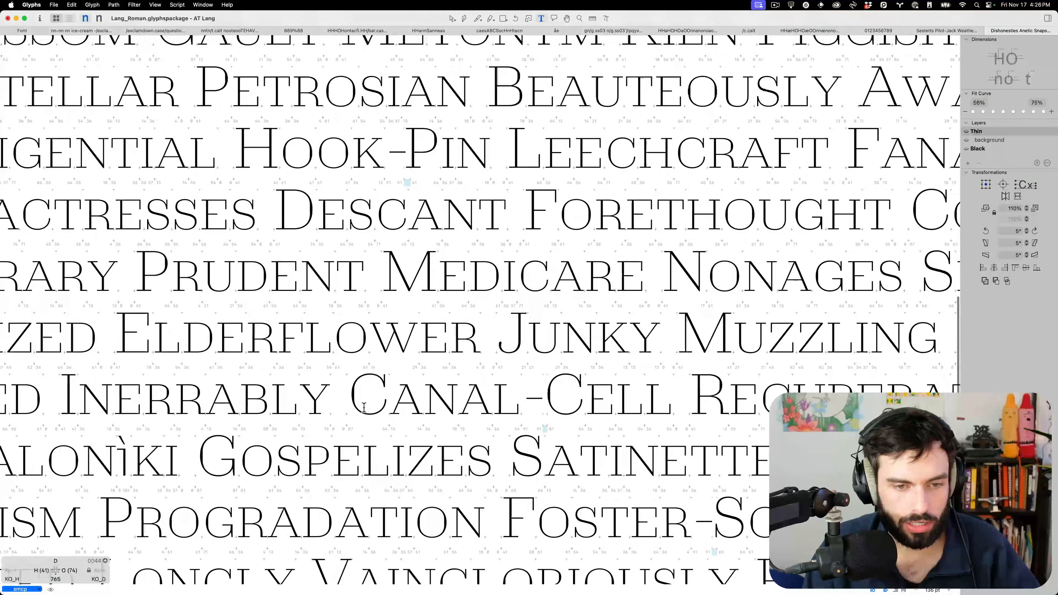
# Switch the sample text to the Black master and inspect its small caps up close, around the word "Faradized".
pyautogui.scroll(5, 364, 407)
pyautogui.press('super+2')
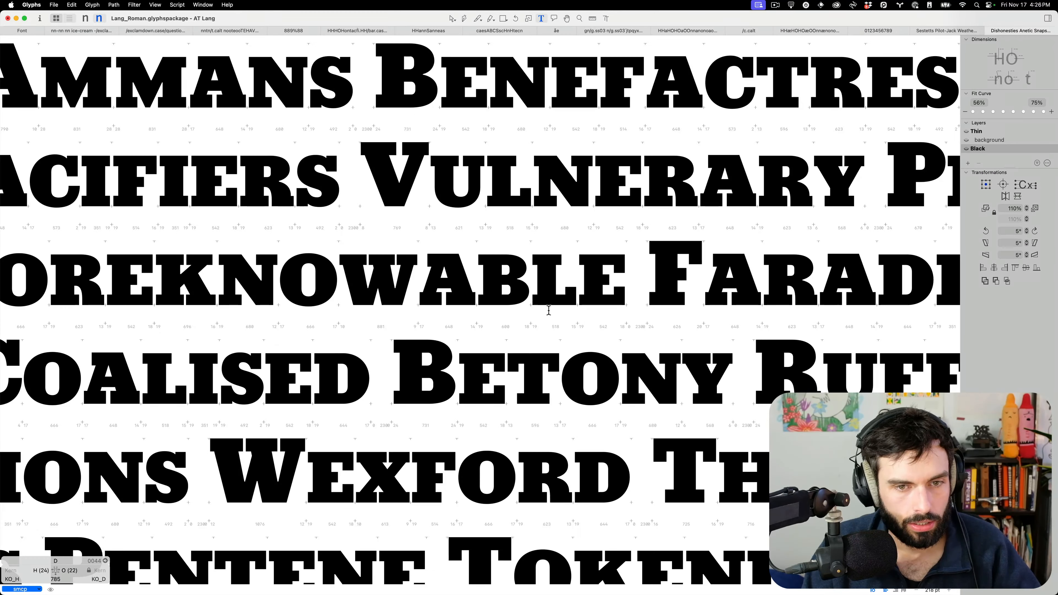
pyautogui.scroll(-10, 548, 312)
pyautogui.scroll(10, 585, 294)
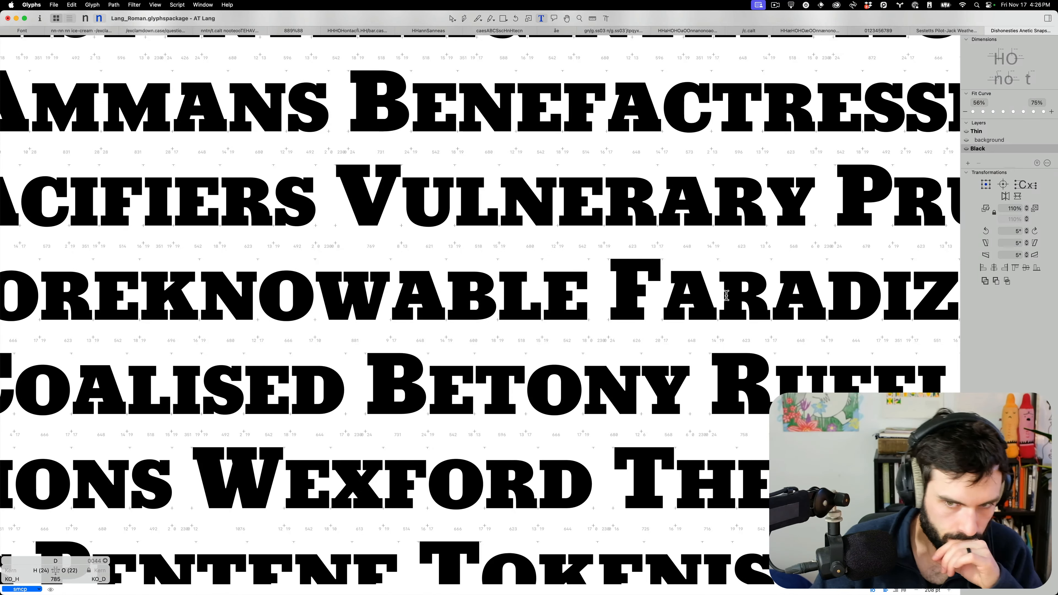
pyautogui.scroll(8, 741, 296)
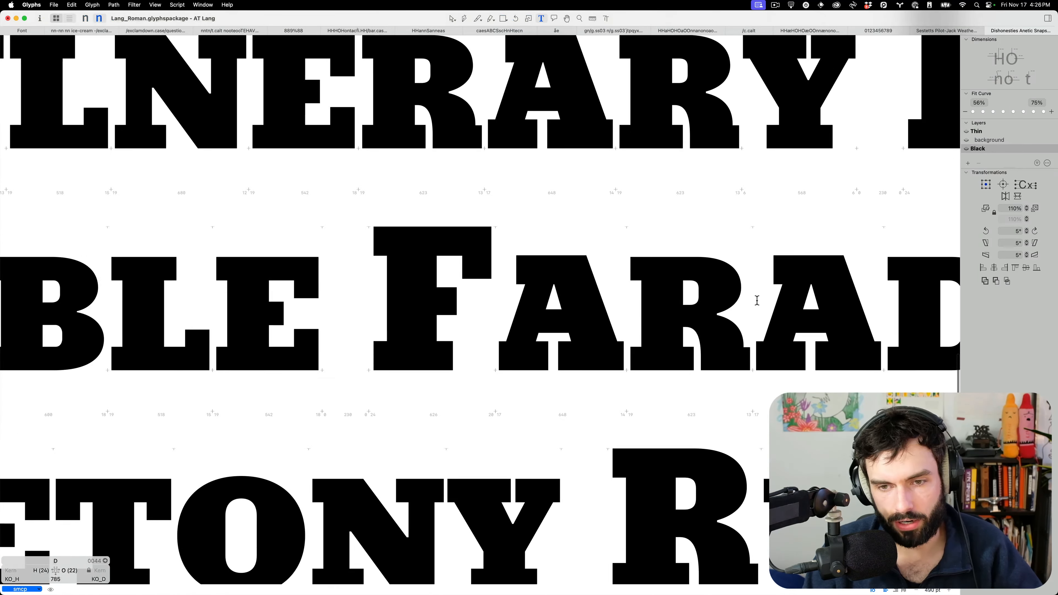
pyautogui.scroll(5, 675, 428)
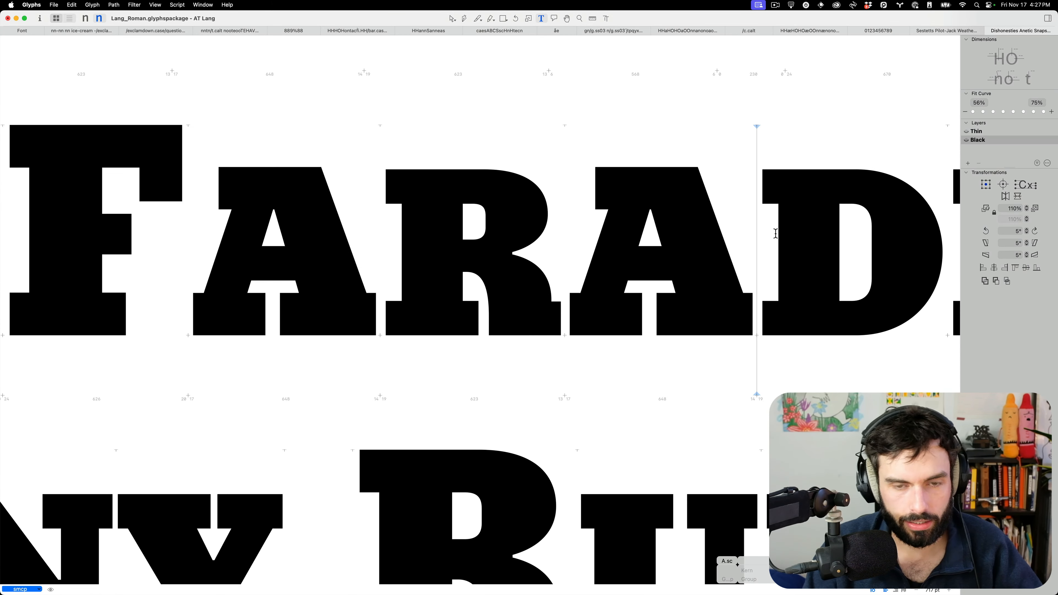
# Open the small cap D from "Faradized" in its own edit tab and insert "Hx" before it for comparison.
pyautogui.press('super+shift+t')
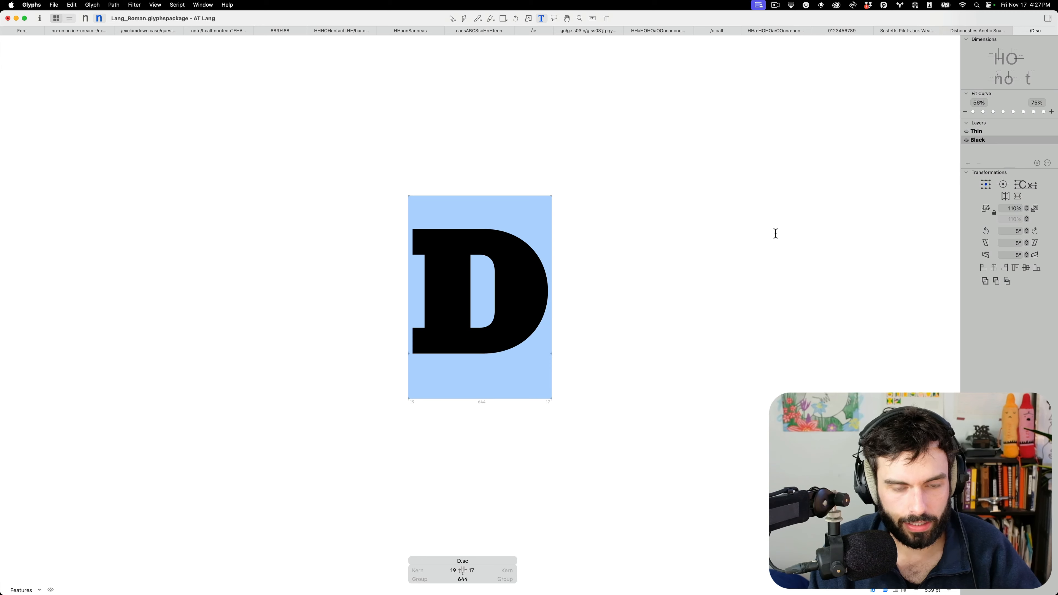
pyautogui.press('Left')
pyautogui.write('H')
pyautogui.write('x')
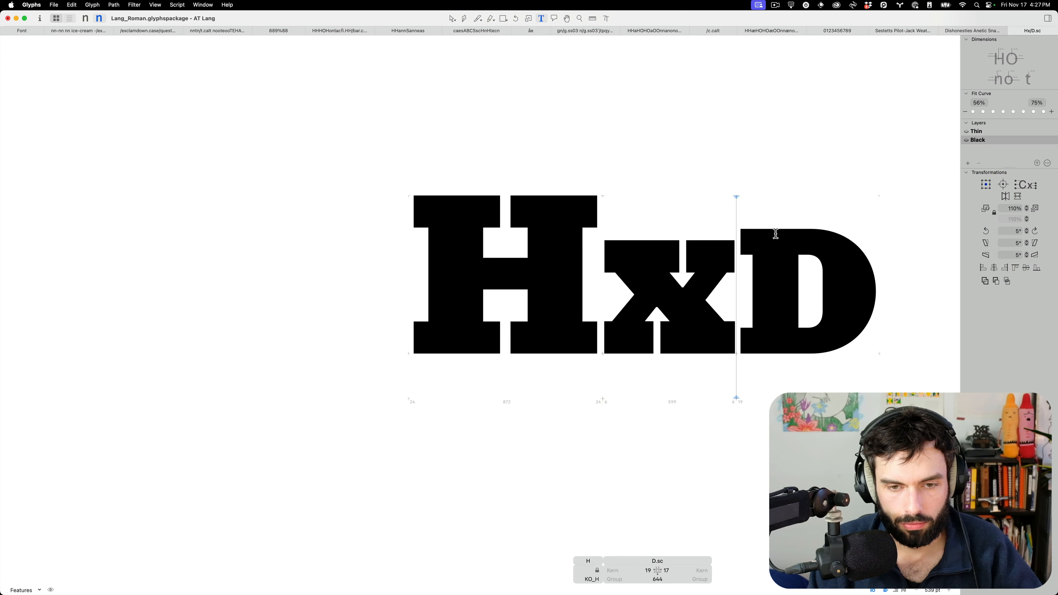
pyautogui.scroll(5, 557, 306)
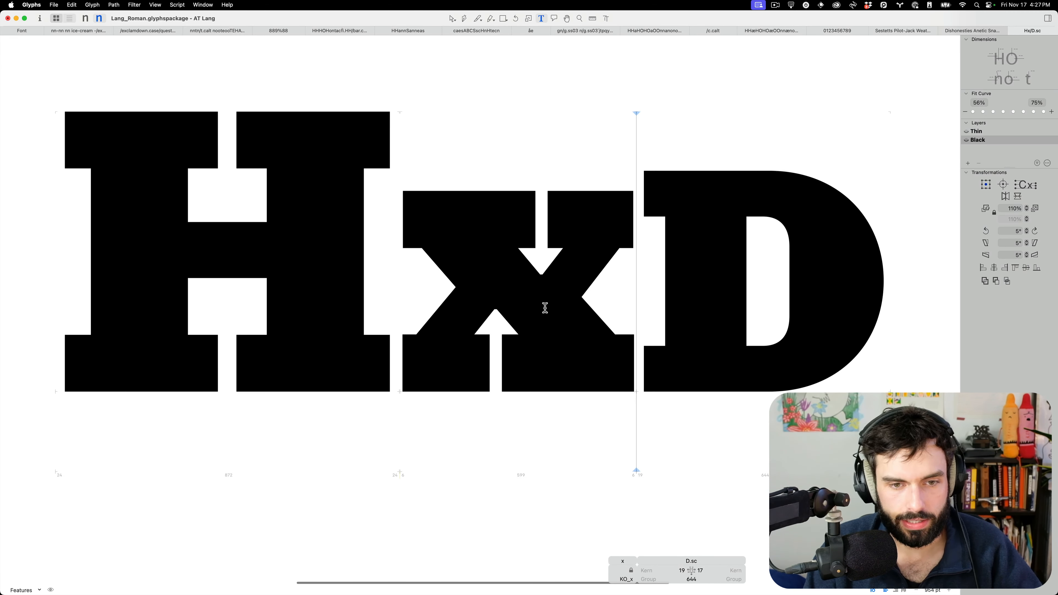
# Compare the weights of H, x and the small cap D in the Thin and Black masters, opening the outlines of x and H.
pyautogui.press('super+1')
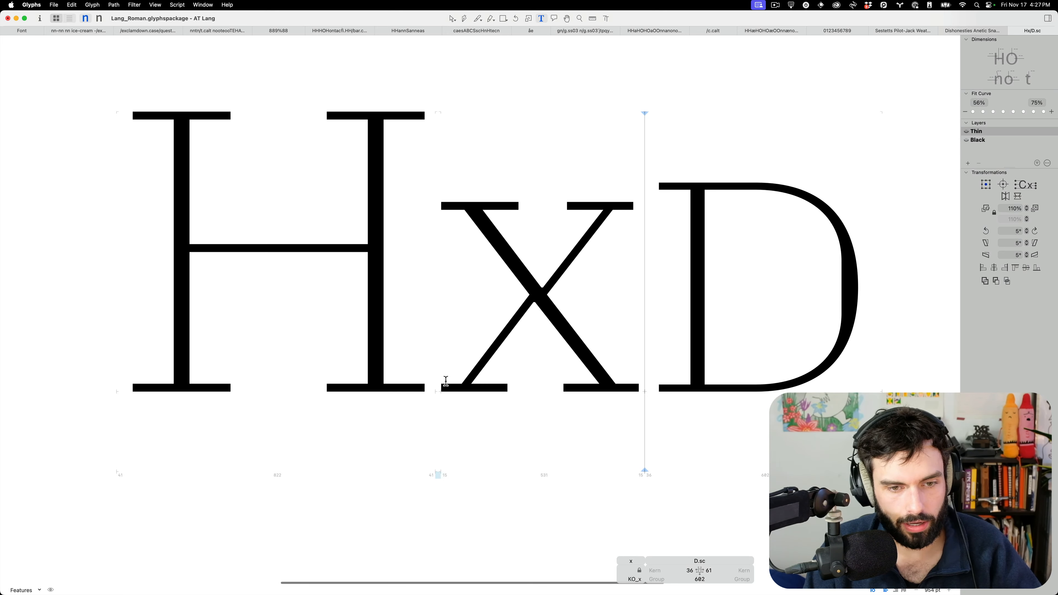
pyautogui.press('Escape')
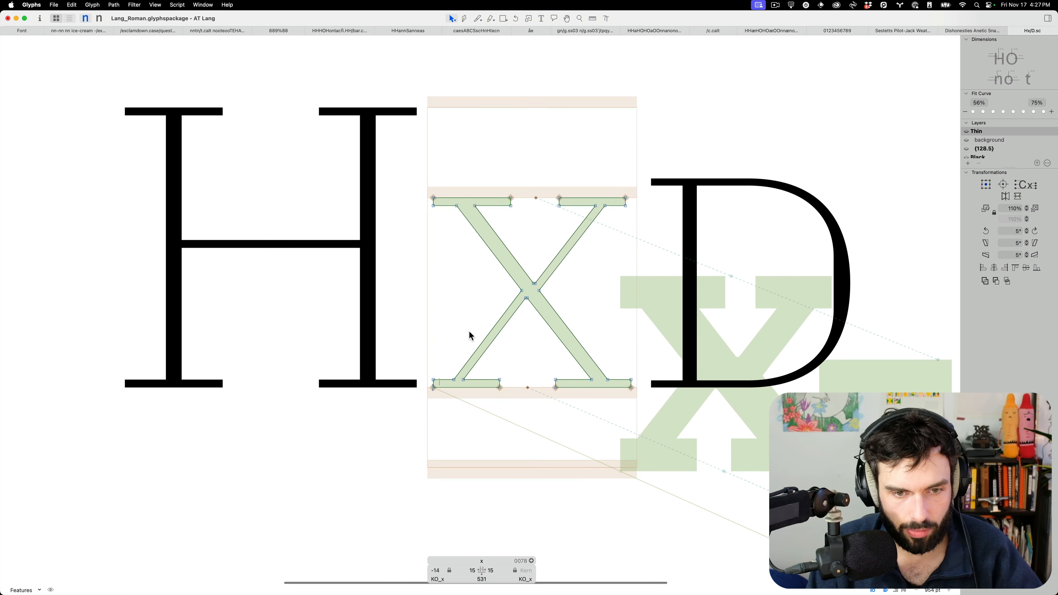
pyautogui.doubleClick(396, 342)
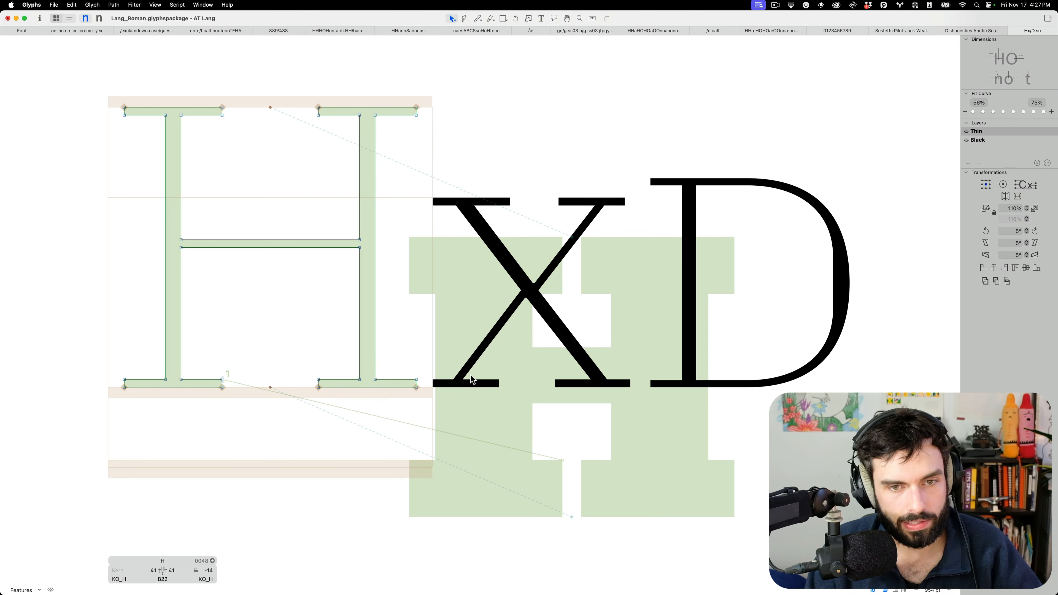
pyautogui.press('super+2')
pyautogui.hscroll(2, 484, 364)
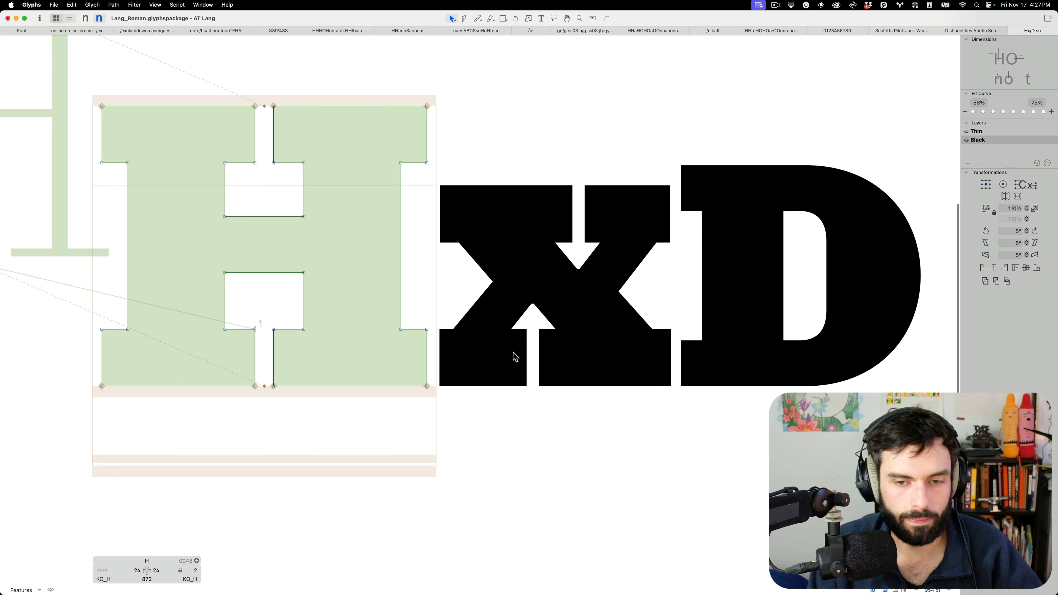
# In the Black master of D.sc, raise the lower serif and counter nodes by 30 units.
pyautogui.doubleClick(797, 352)
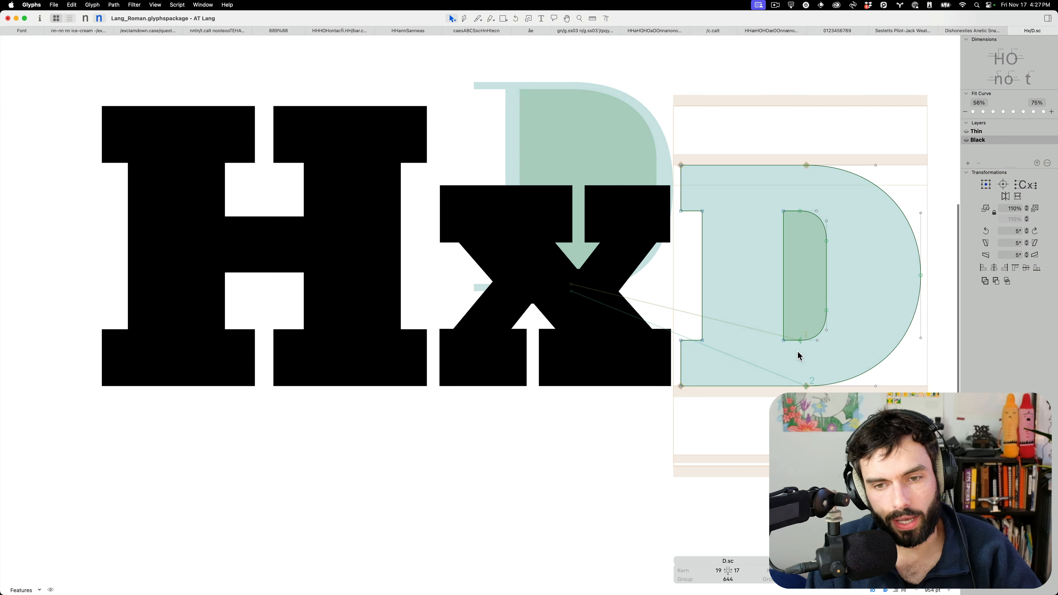
pyautogui.hscroll(2, 800, 355)
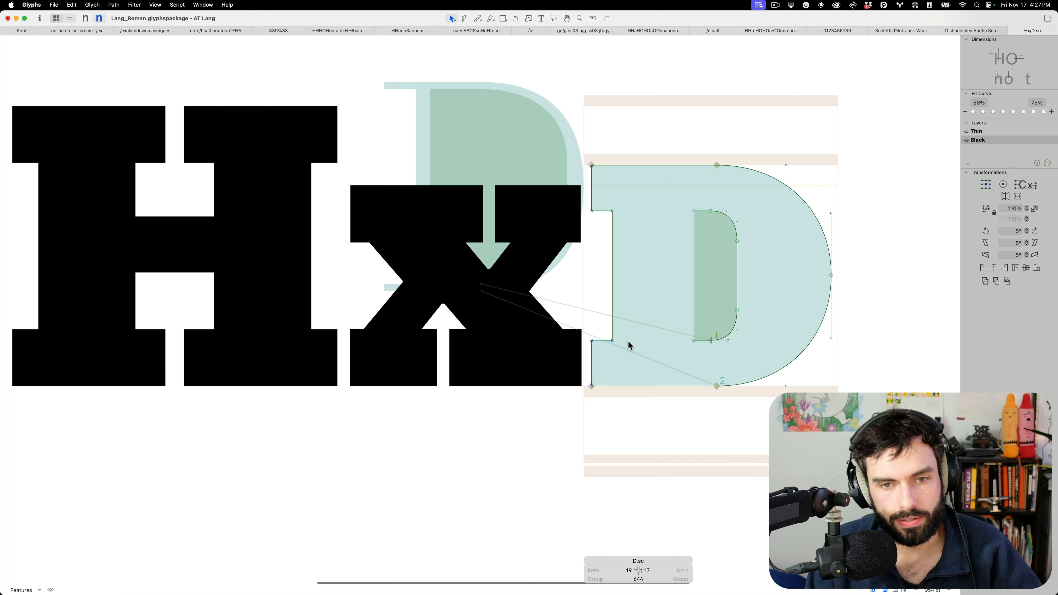
pyautogui.moveTo(774, 297); pyautogui.dragTo(544, 349)
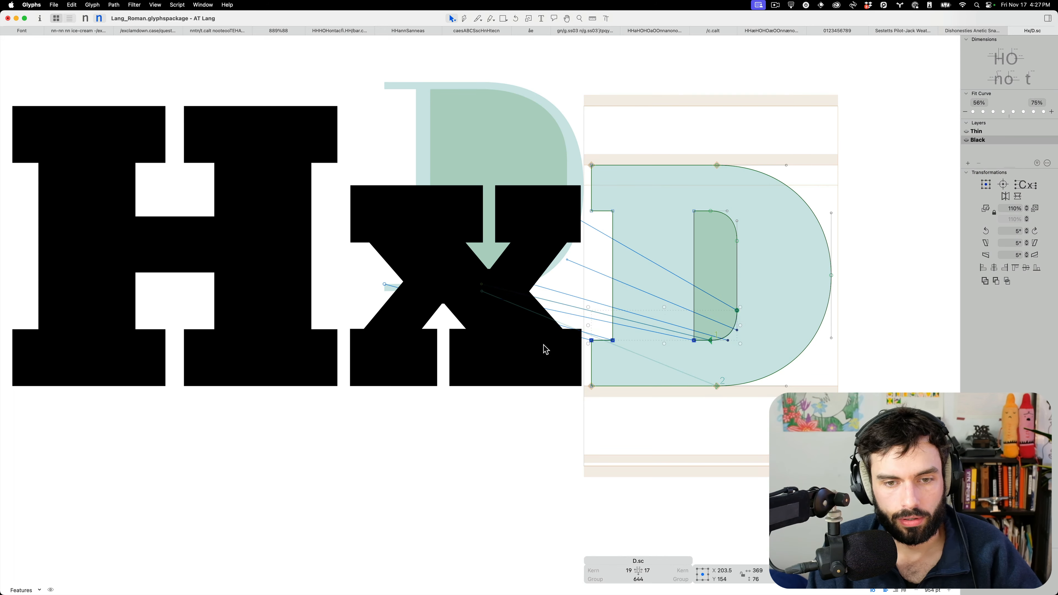
pyautogui.hotkey('shift', 'Up')
pyautogui.hotkey('shift', 'Up')
pyautogui.hotkey('shift', 'Up')
pyautogui.hotkey('shift', 'Up')
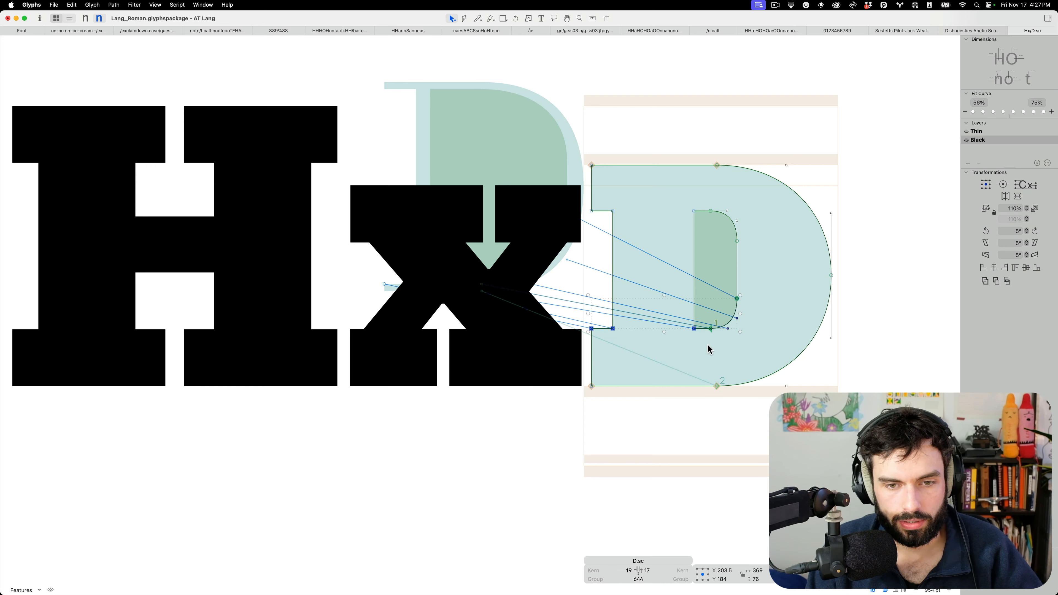
# Fine-tune the lower serif and counter nodes of D.sc against the x's bottom serif, setting their Y position to 182.
pyautogui.scroll(3, 710, 350)
pyautogui.scroll(2, 708, 346)
pyautogui.press('Down')
pyautogui.press('Down')
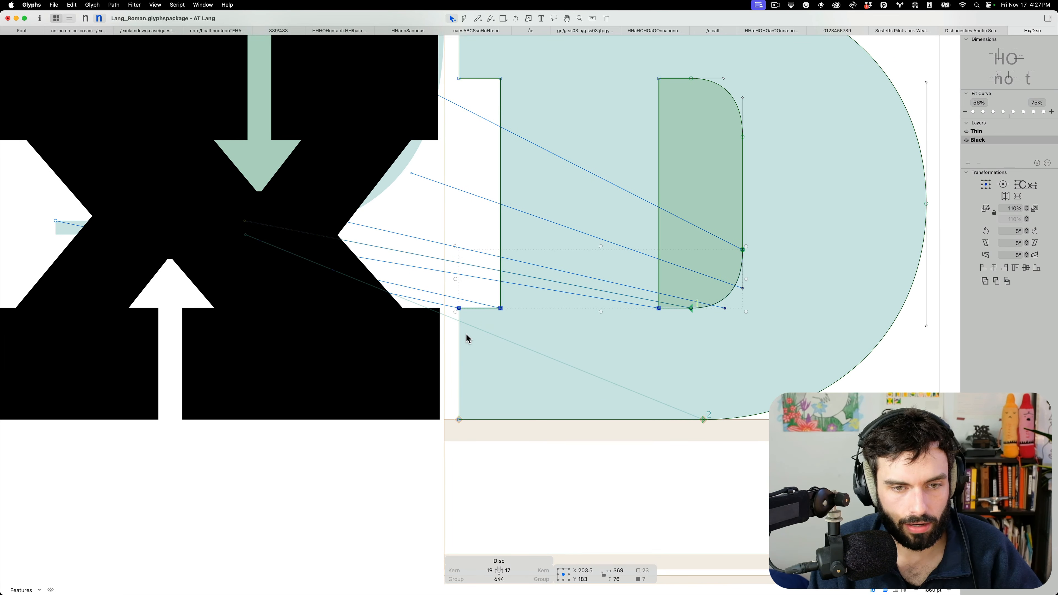
pyautogui.press('Down')
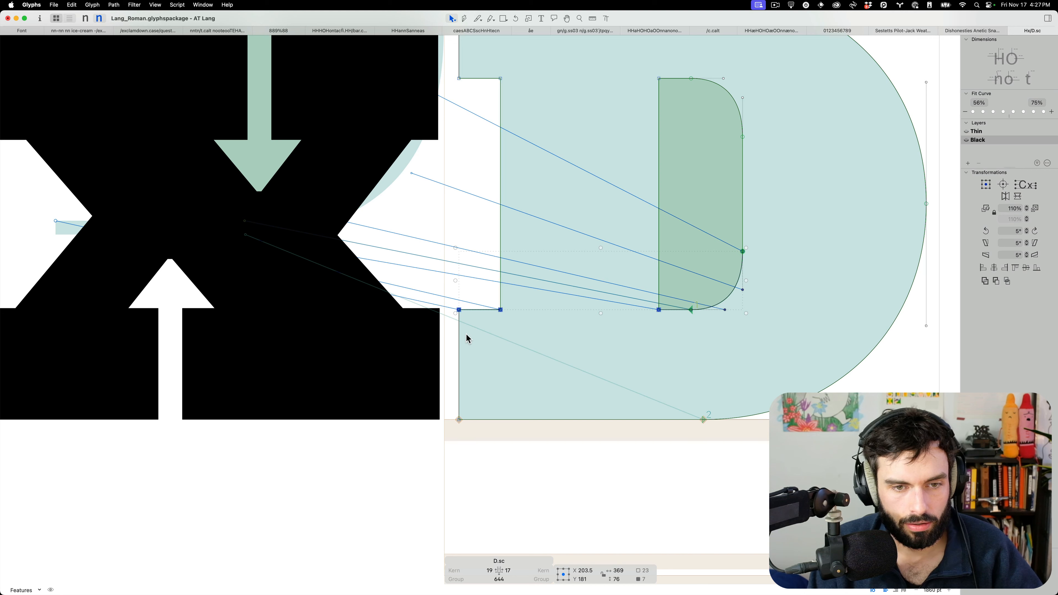
pyautogui.press('Escape')
pyautogui.moveTo(771, 340); pyautogui.dragTo(360, 243)
pyautogui.scroll(-3, 590, 240)
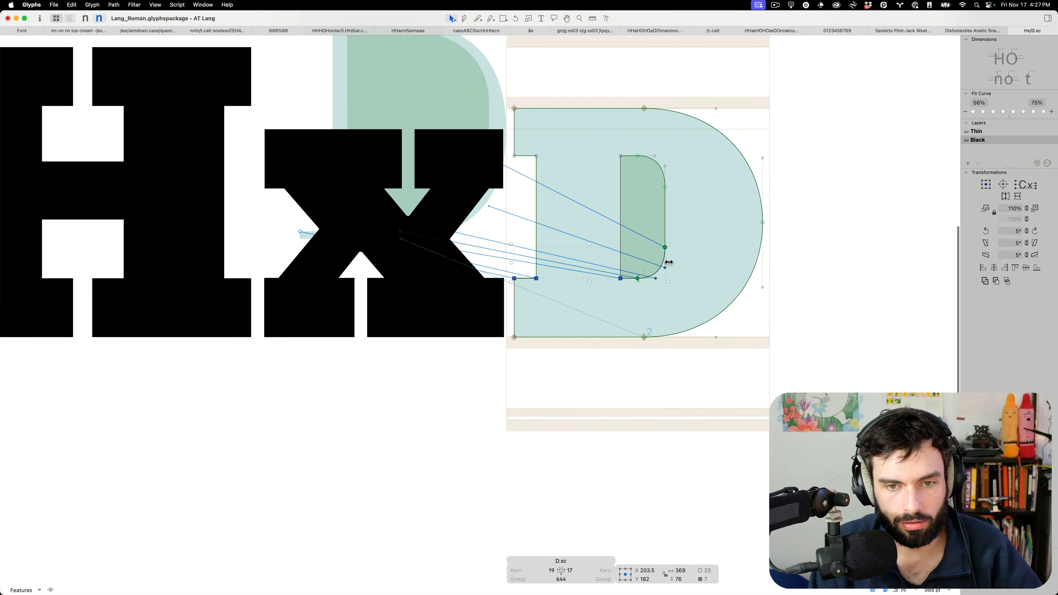
# Measure D.sc's upper stroke and lower the upper serif and counter nodes by 28 units to Y 378.
pyautogui.press('Escape')
pyautogui.press('l')
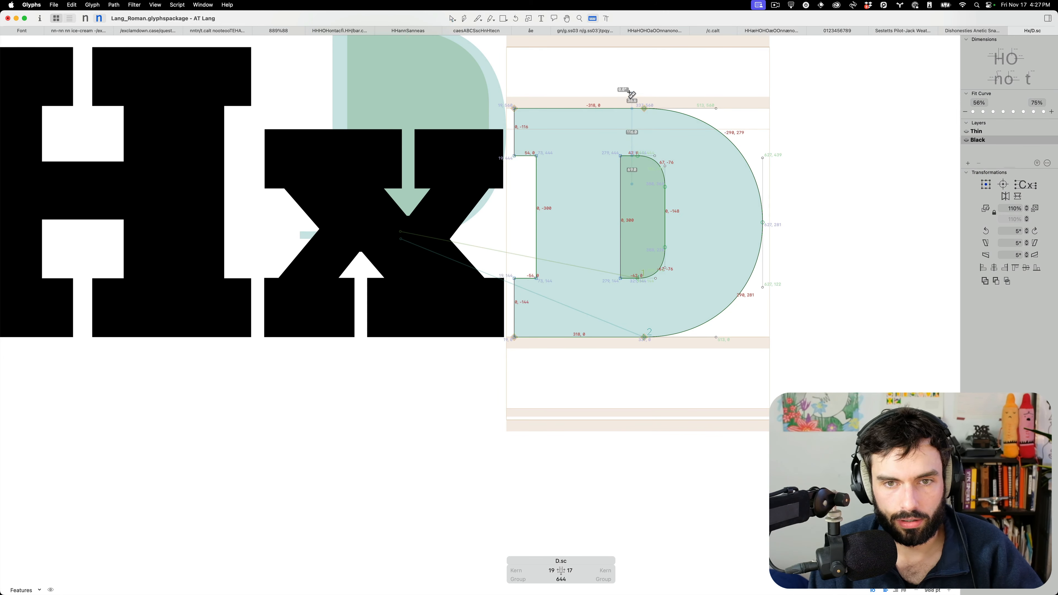
pyautogui.press('v')
pyautogui.moveTo(699, 208); pyautogui.dragTo(474, 146)
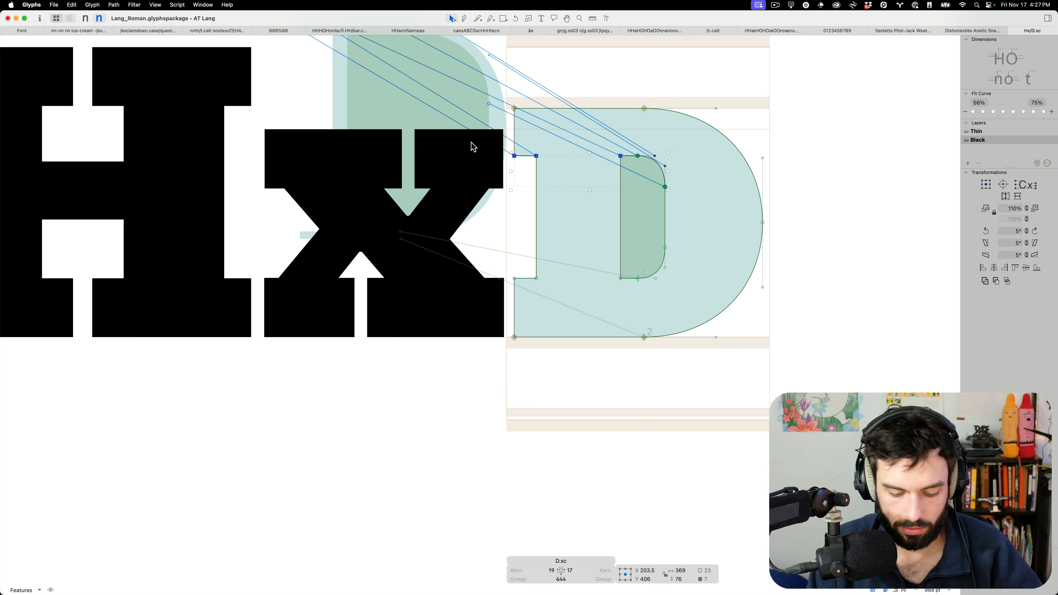
pyautogui.hotkey('shift', 'Down')
pyautogui.hotkey('shift', 'Down')
pyautogui.hotkey('shift', 'Down')
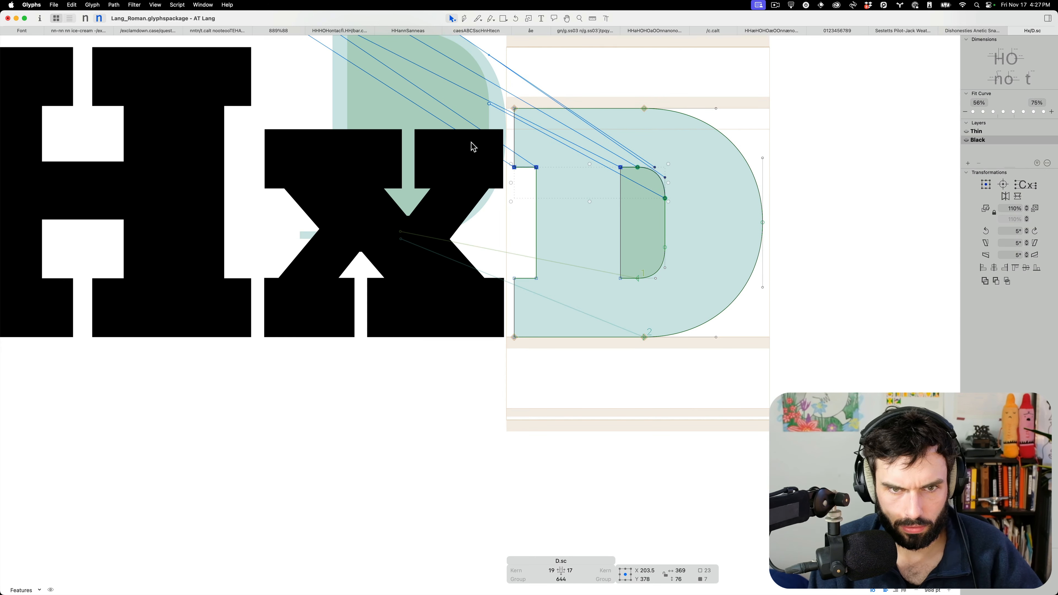
pyautogui.press('l')
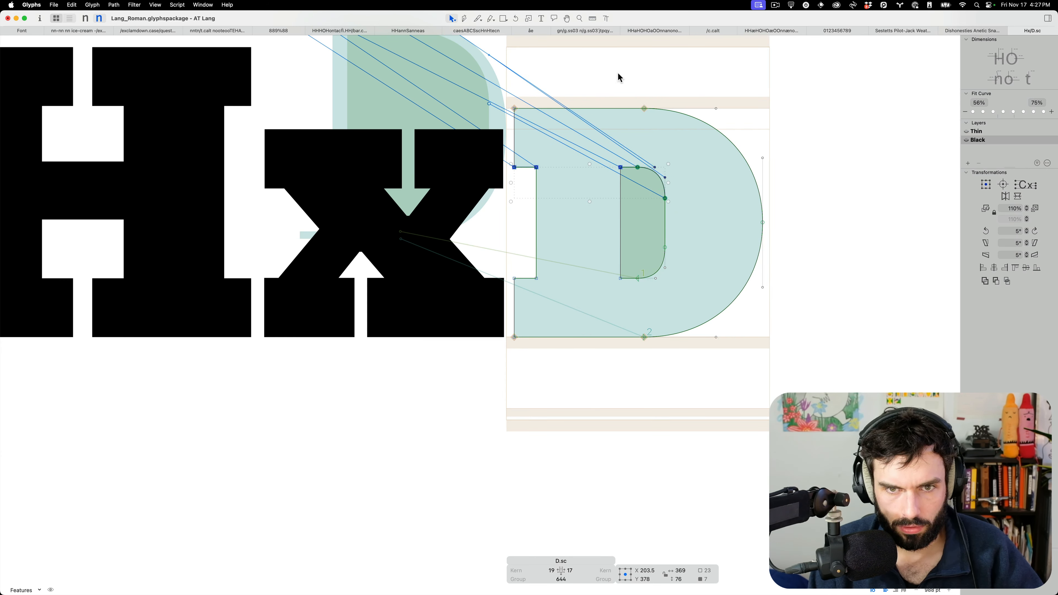
# Add the small cap C (C.sc) and a lowercase c after the small cap D in the comparison text.
pyautogui.press('t')
pyautogui.scroll(-2, 556, 94)
pyautogui.scroll(-3, 557, 94)
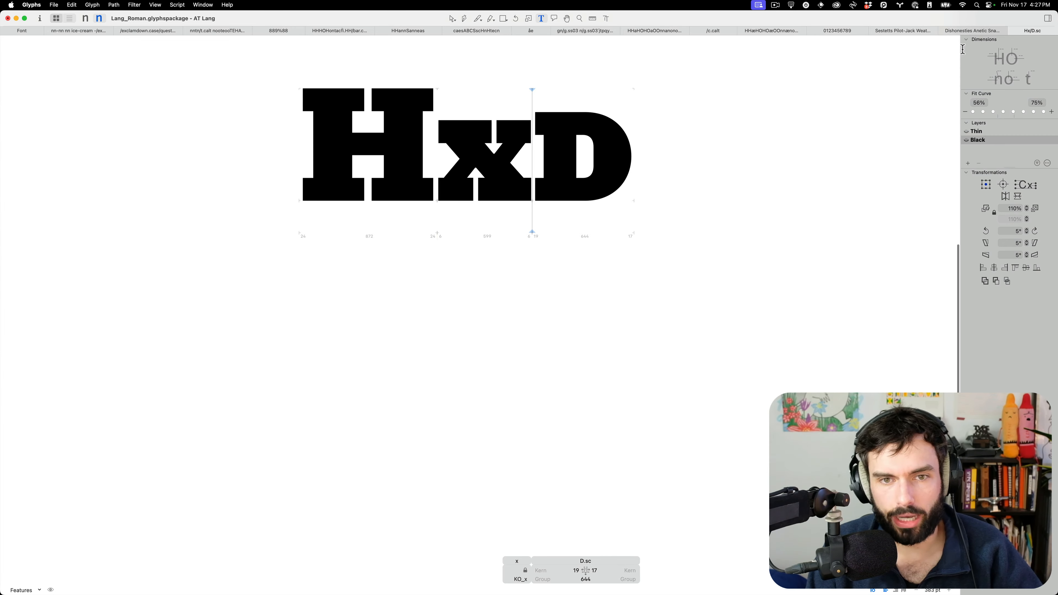
pyautogui.click(663, 115)
pyautogui.press('/')
pyautogui.write('C')
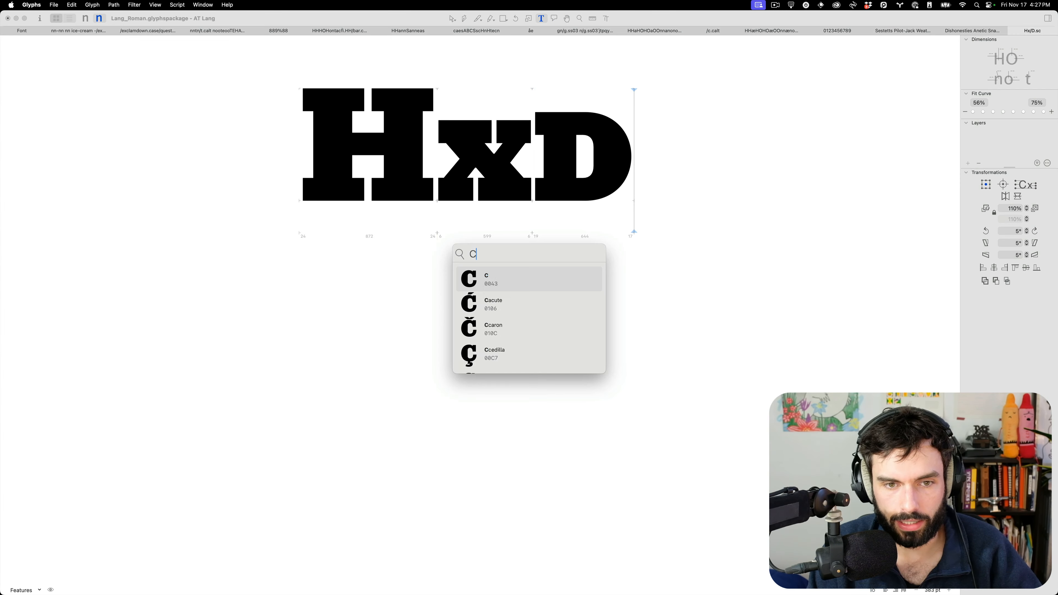
pyautogui.write('.sc')
pyautogui.press('Return')
pyautogui.write('c')
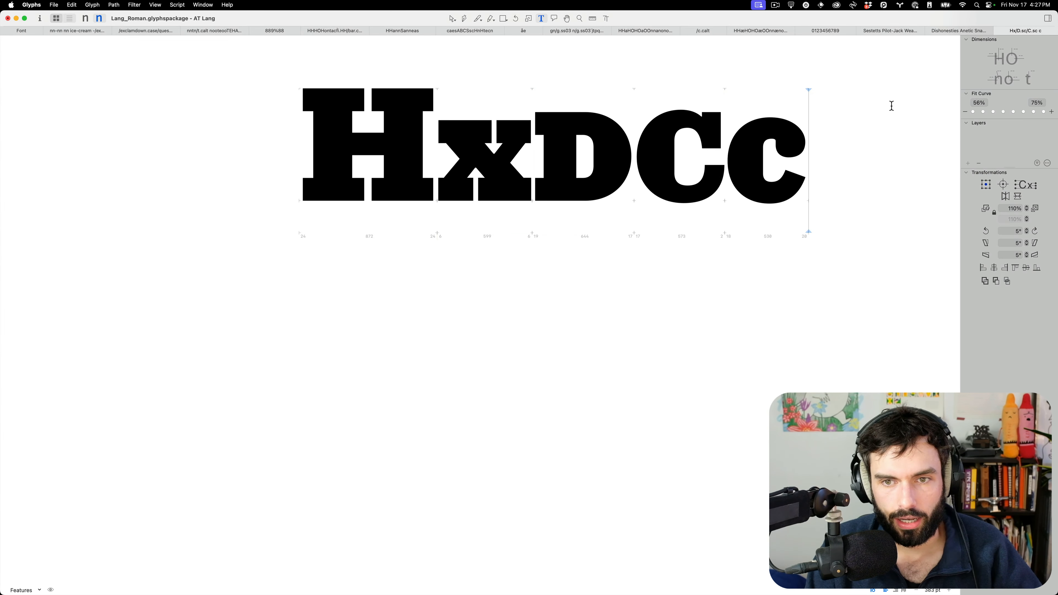
# Compare the small cap C with its neighbours and insert a capital C between the small cap D and small cap C.
pyautogui.scroll(5, 748, 131)
pyautogui.scroll(2, 748, 131)
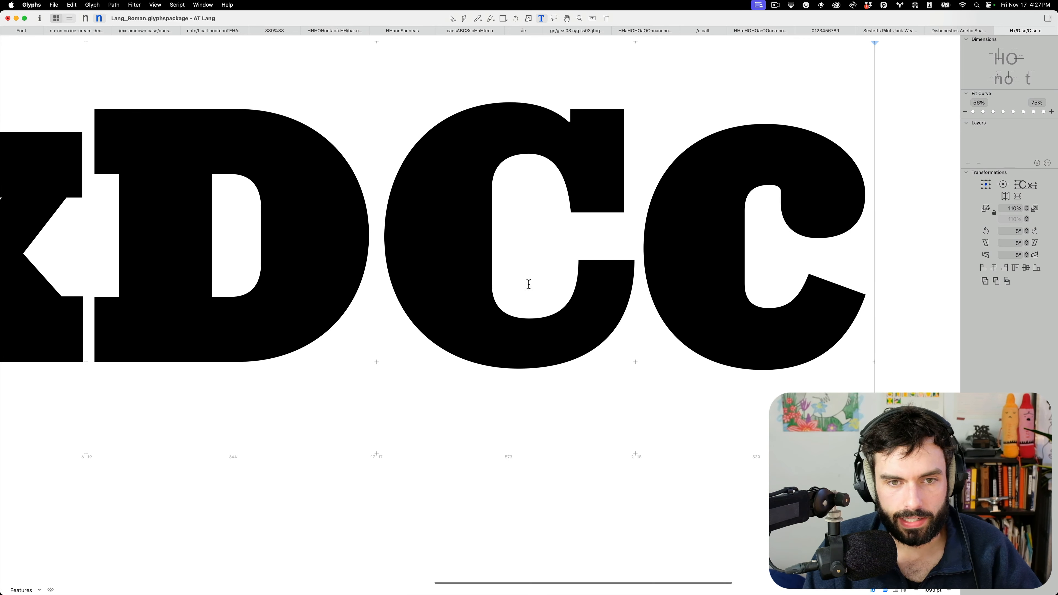
pyautogui.scroll(-6, 533, 283)
pyautogui.click(490, 241)
pyautogui.write('C')
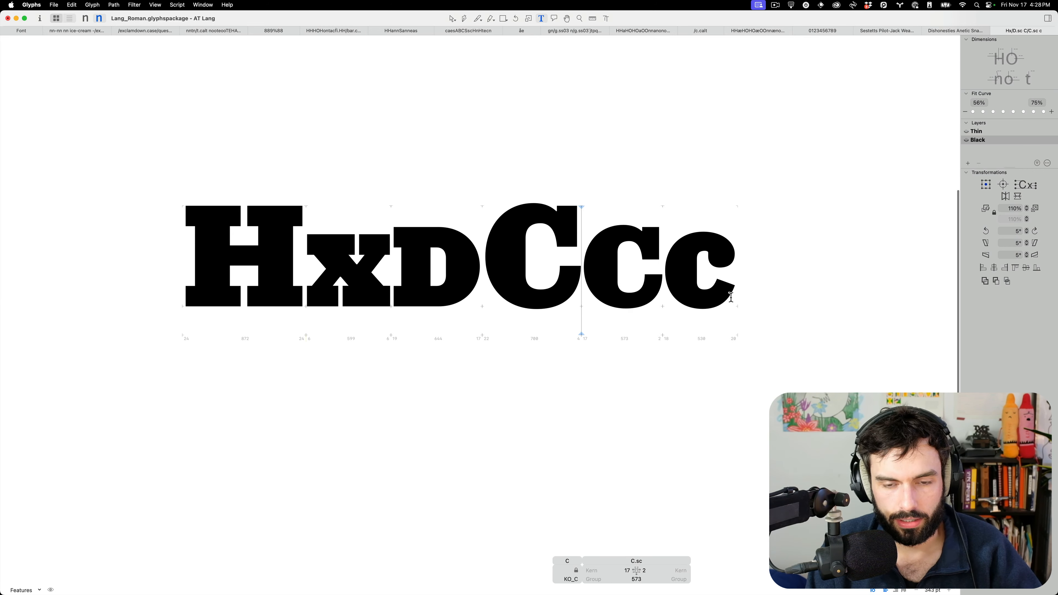
# Append "enas" after the lowercase c and compare the small caps with the capital and lowercase shapes.
pyautogui.click(745, 326)
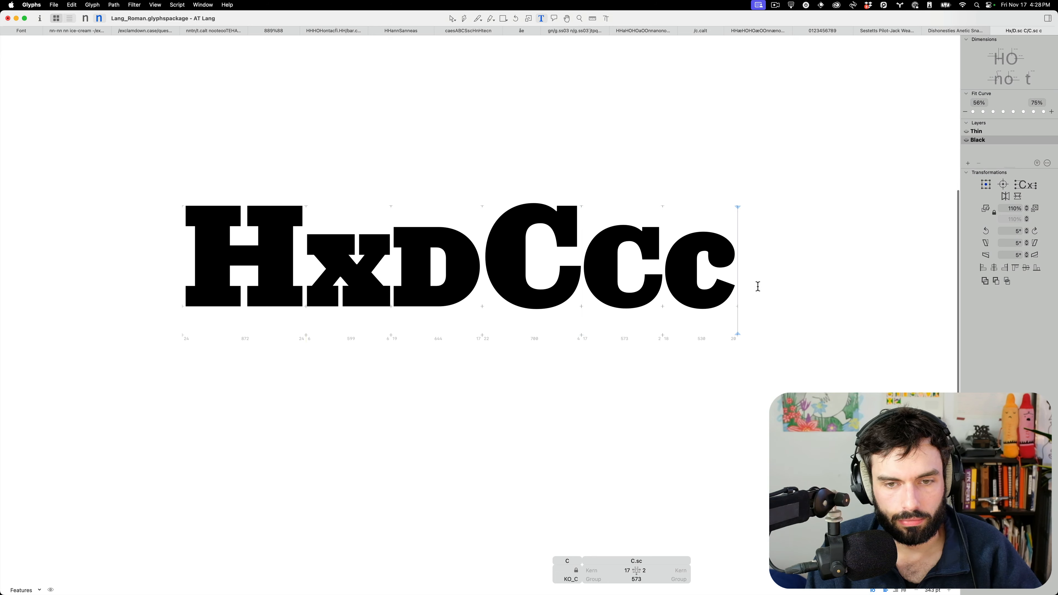
pyautogui.write('e')
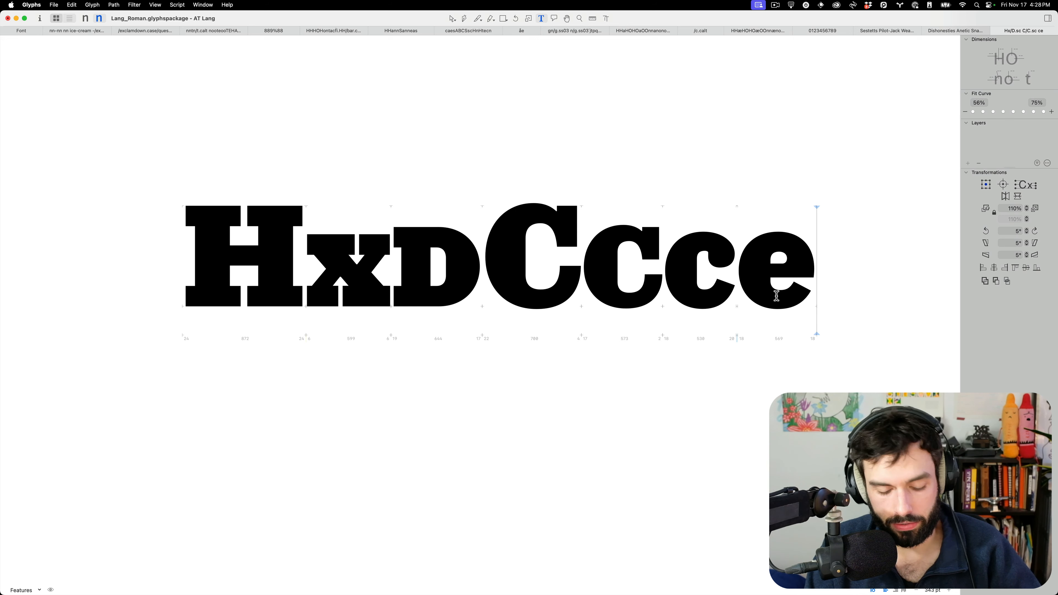
pyautogui.write('n')
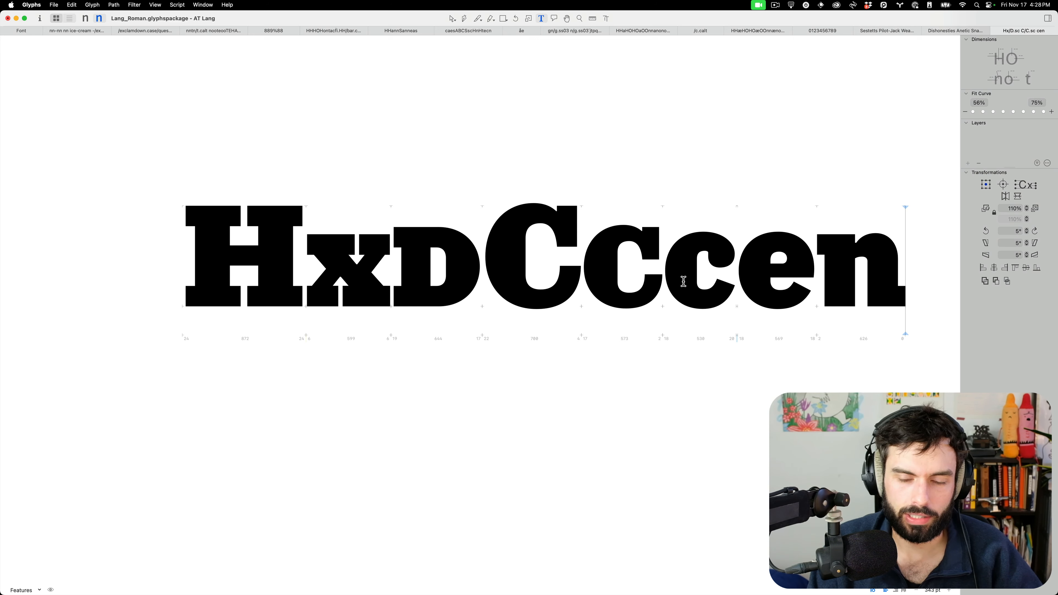
pyautogui.write('a')
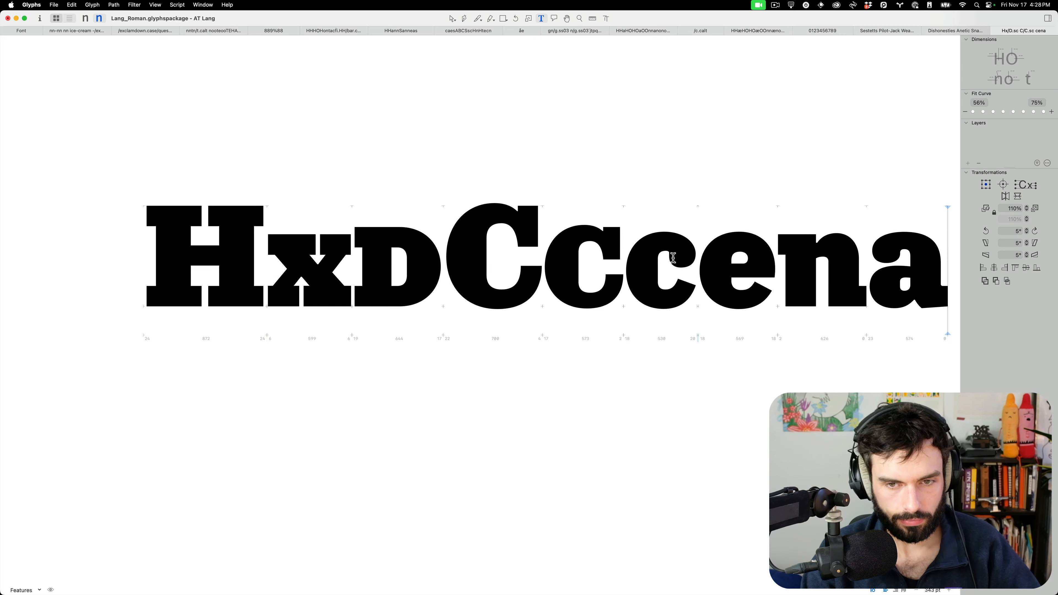
pyautogui.write('s')
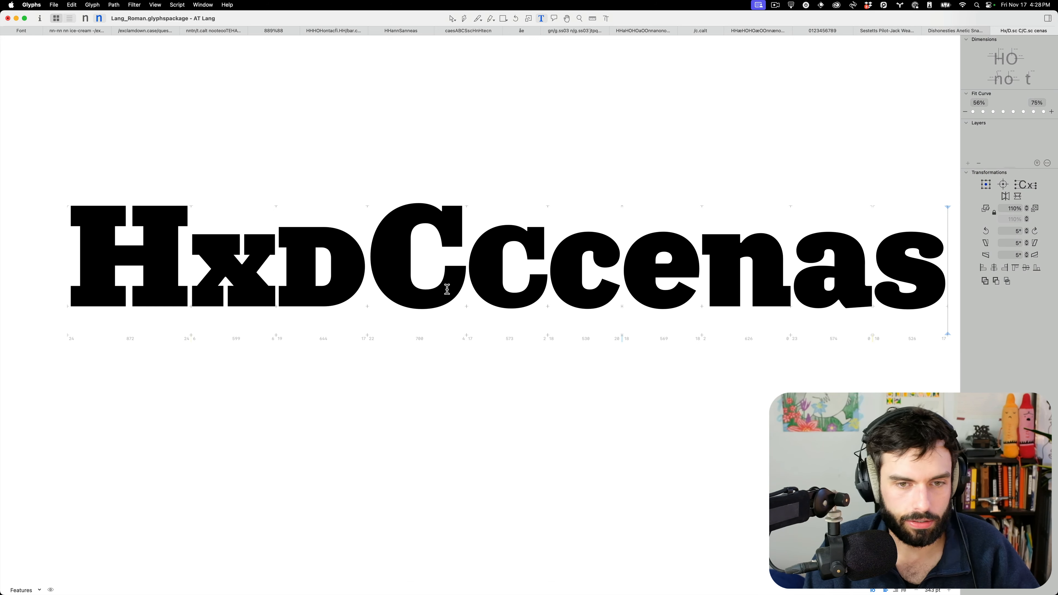
pyautogui.scroll(5, 446, 288)
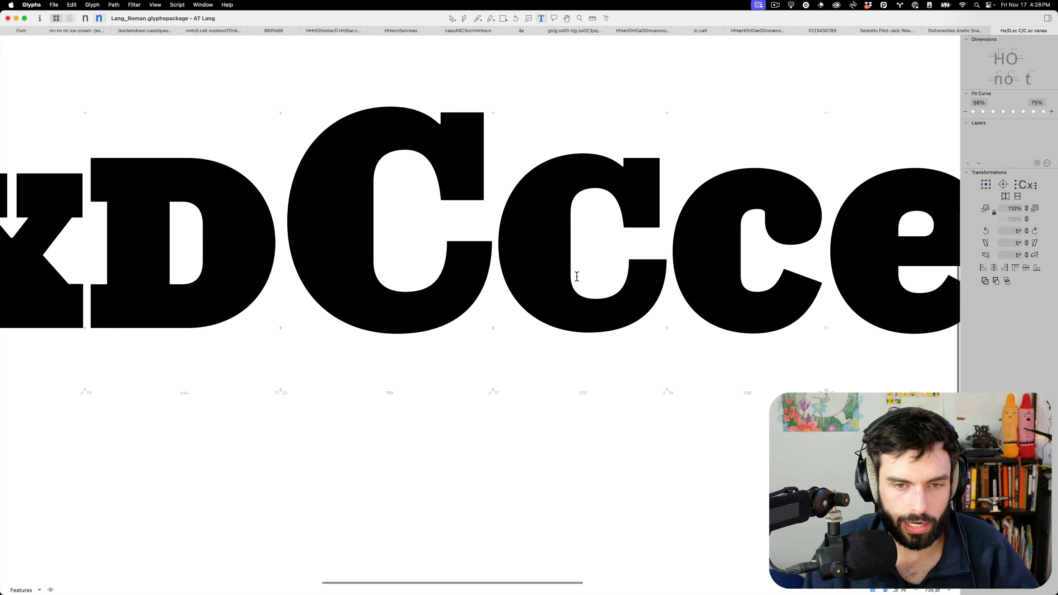
# Return to the "Dishonesties Anetic Snaps" sample text and check the Black small caps at a small reading size.
pyautogui.click(953, 31)
pyautogui.scroll(-10, 556, 154)
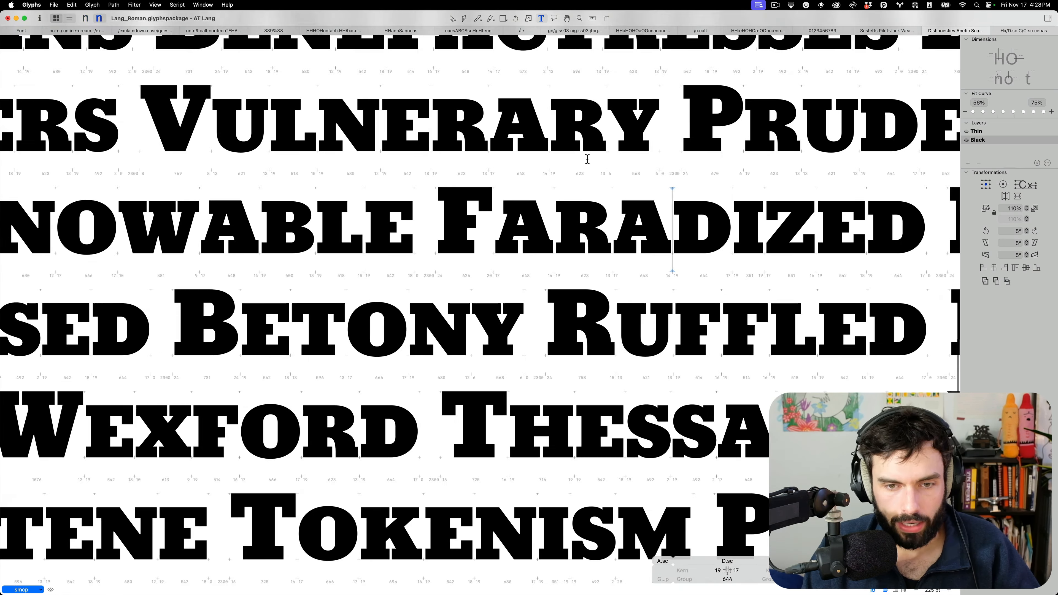
pyautogui.scroll(-10, 556, 155)
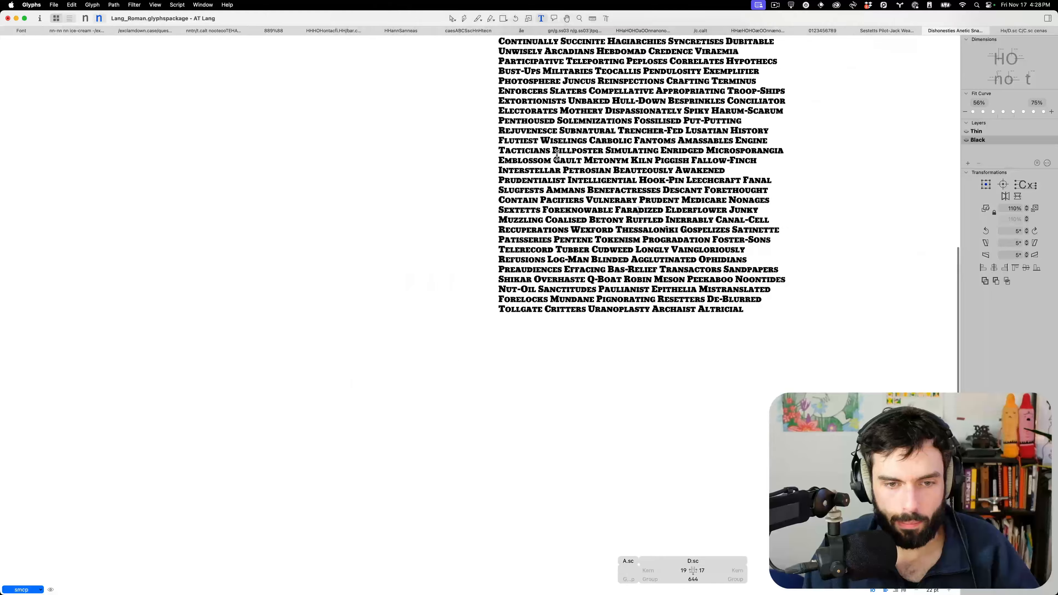
# Add a space and a capital H after "Matinal" in the first line of the sample text.
pyautogui.scroll(5, 557, 156)
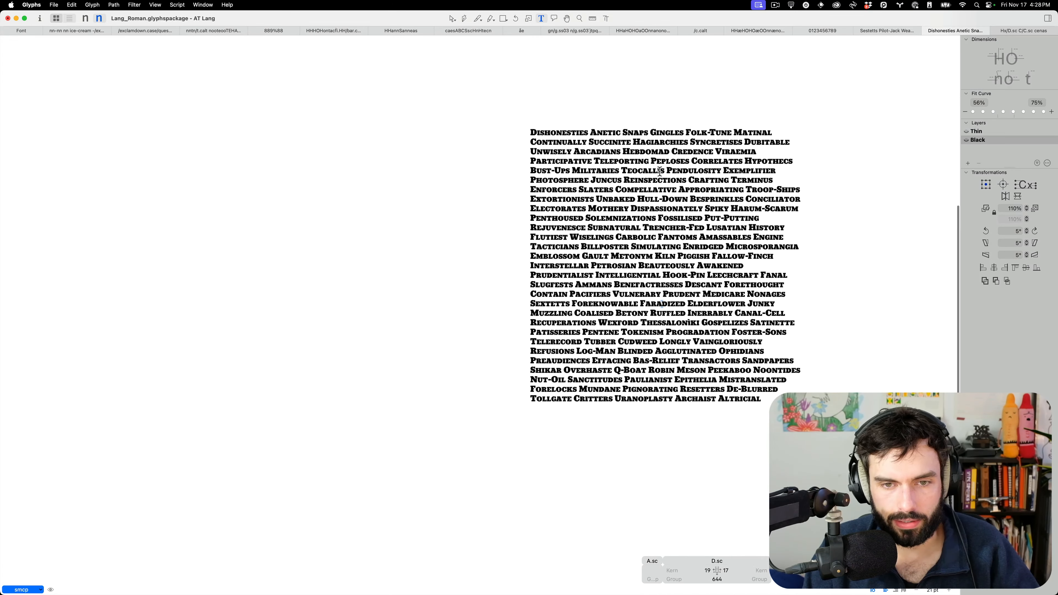
pyautogui.scroll(5, 740, 233)
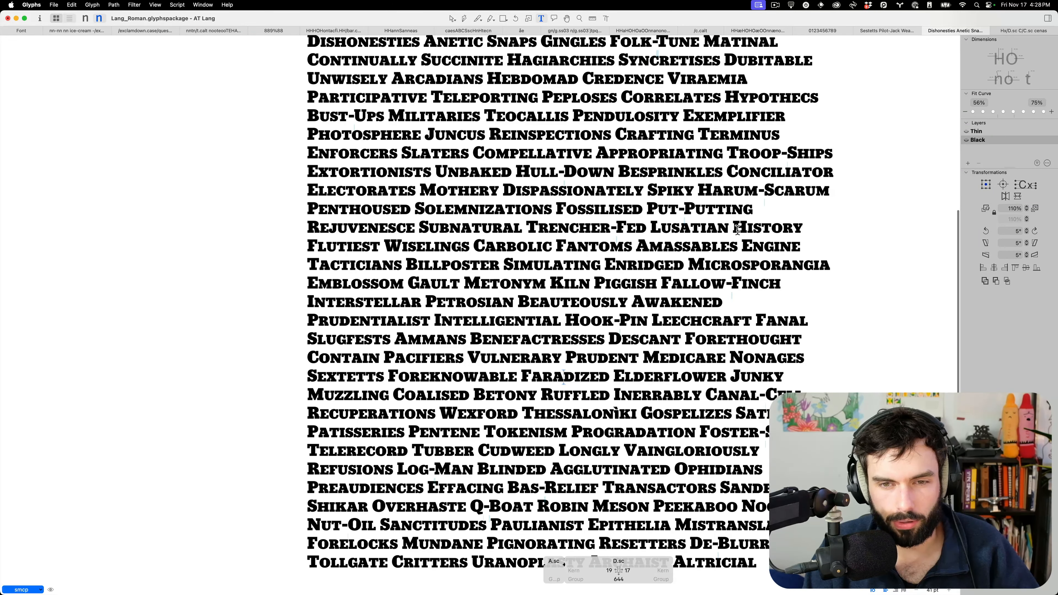
pyautogui.scroll(3, 737, 230)
pyautogui.scroll(3, 694, 209)
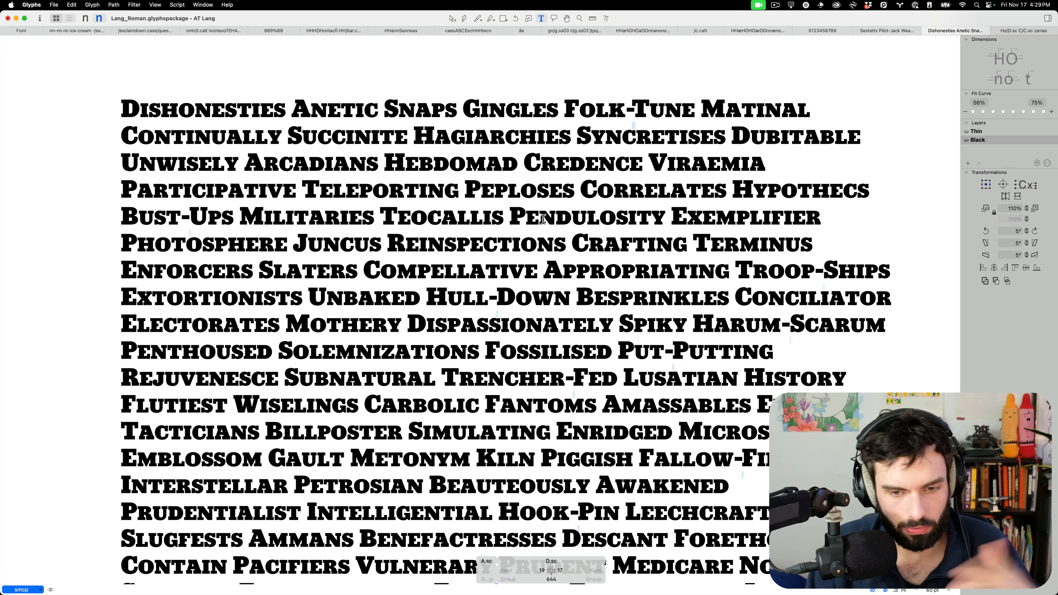
pyautogui.click(843, 107)
pyautogui.scroll(1, 844, 108)
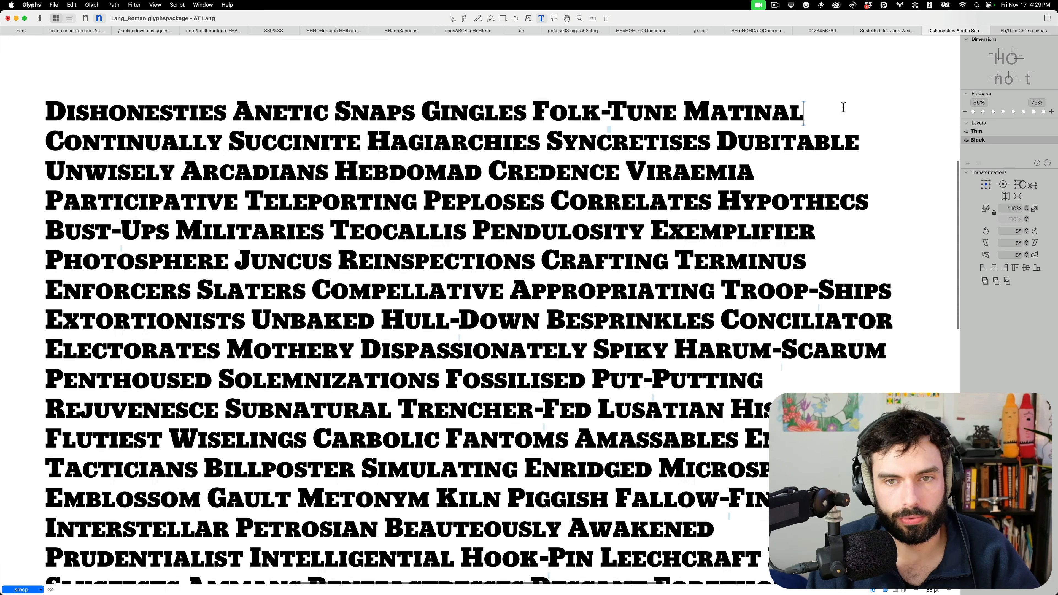
pyautogui.scroll(10, 843, 107)
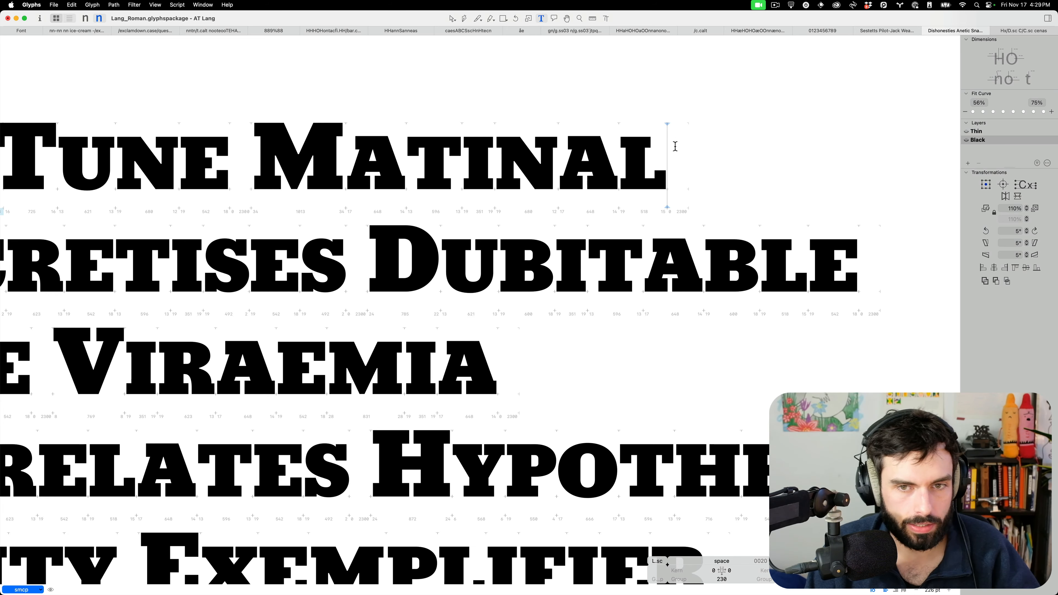
pyautogui.write('H')
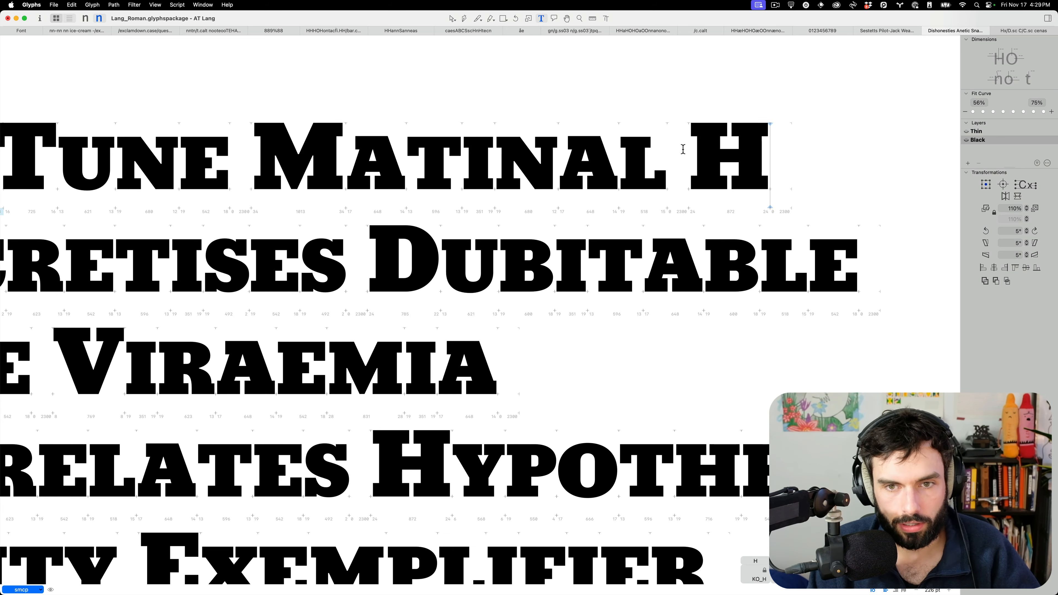
# Duplicate the capital H glyph at the end of the first line and name the copy H.sc1.
pyautogui.click(683, 149)
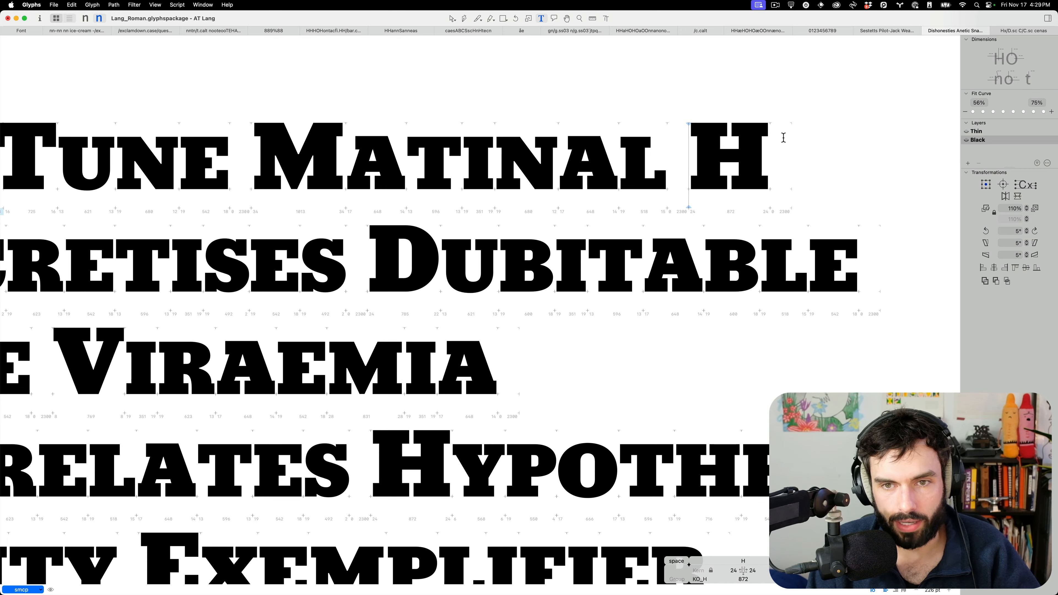
pyautogui.scroll(5, 783, 138)
pyautogui.scroll(2, 786, 137)
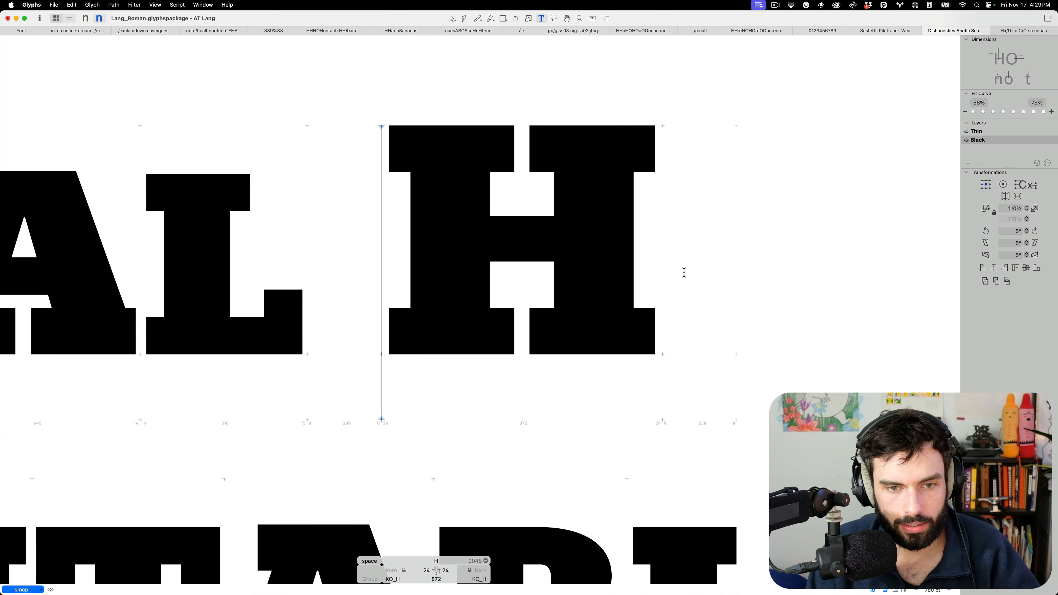
pyautogui.press('super+u')
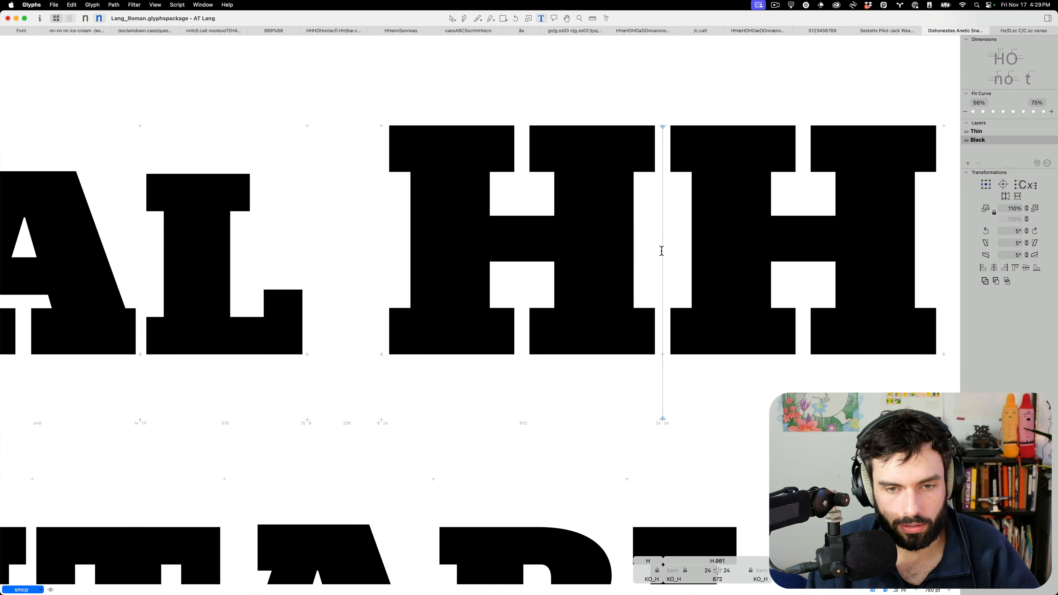
pyautogui.hscroll(1, 666, 250)
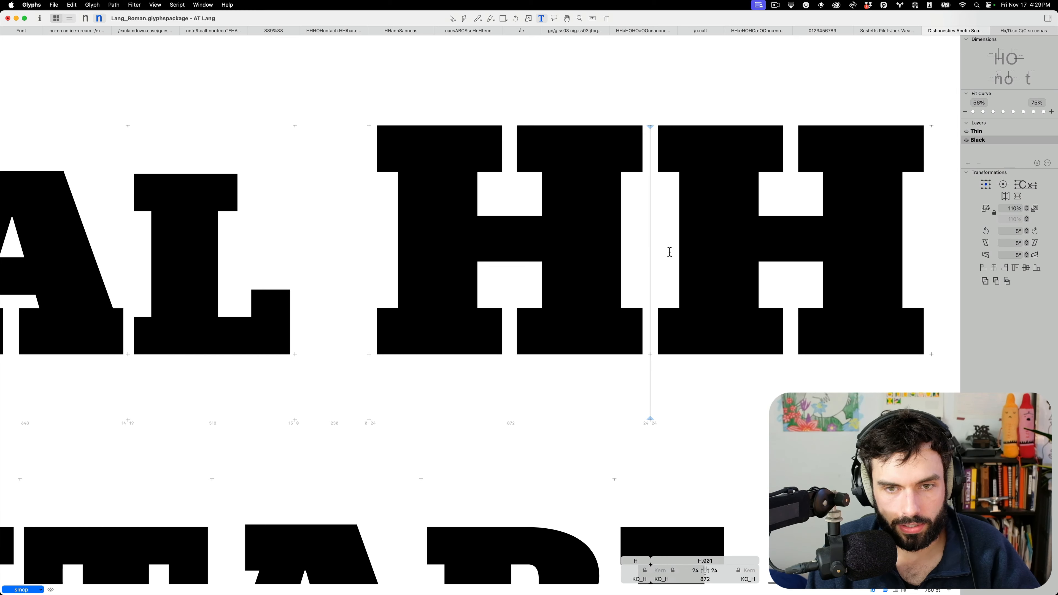
pyautogui.doubleClick(705, 560)
pyautogui.write('0')
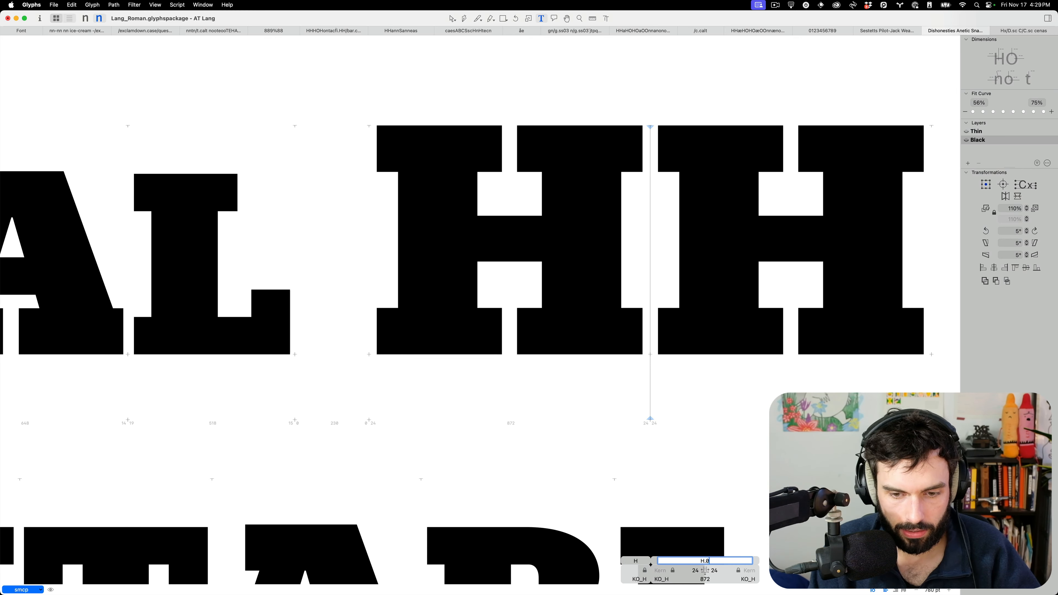
pyautogui.press('BackSpace')
pyautogui.write('sc')
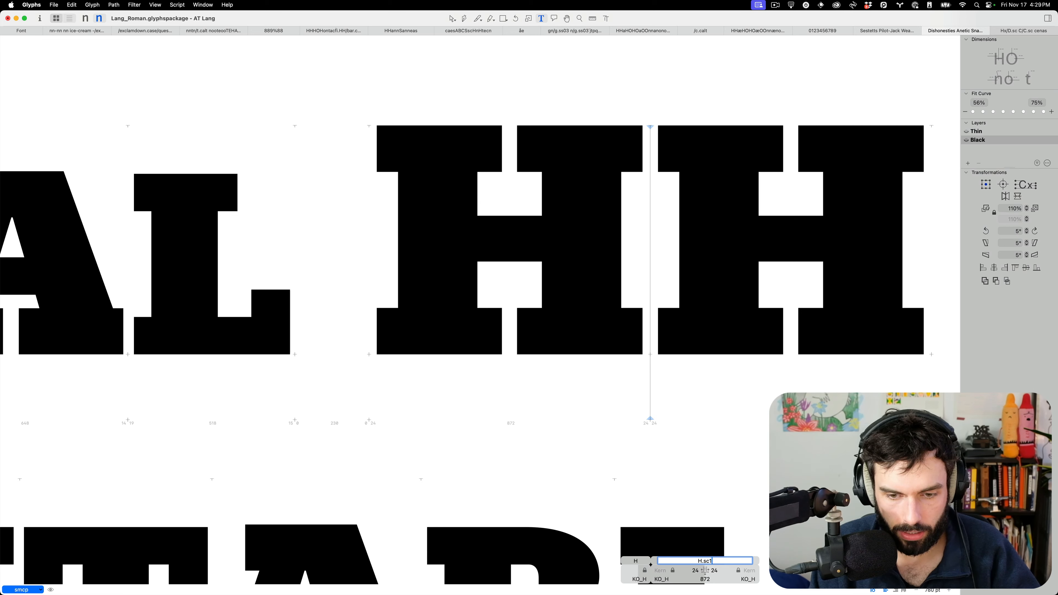
pyautogui.press('Return')
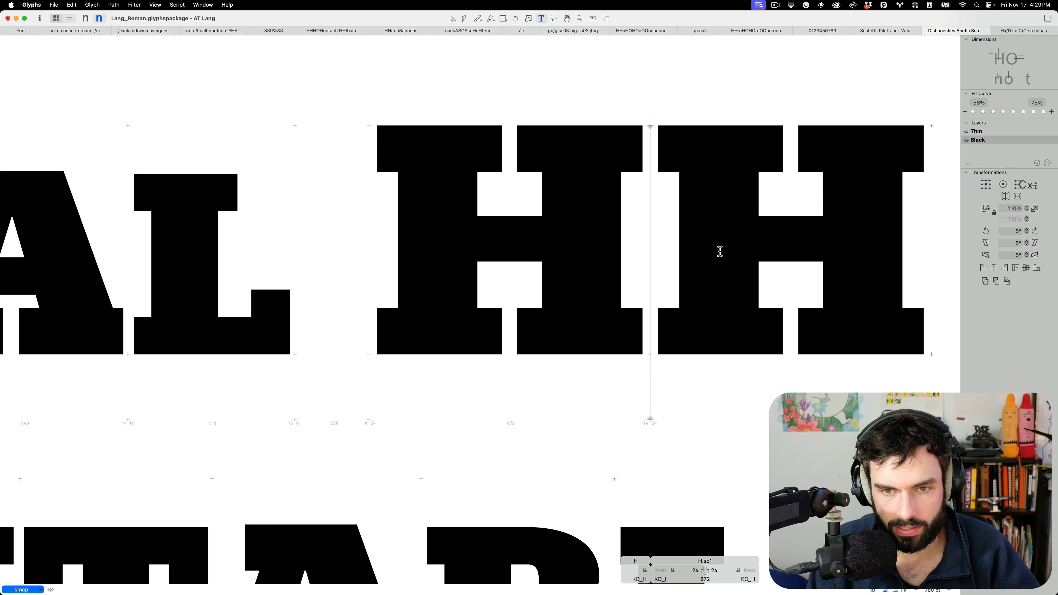
pyautogui.press('Escape')
pyautogui.press('t')
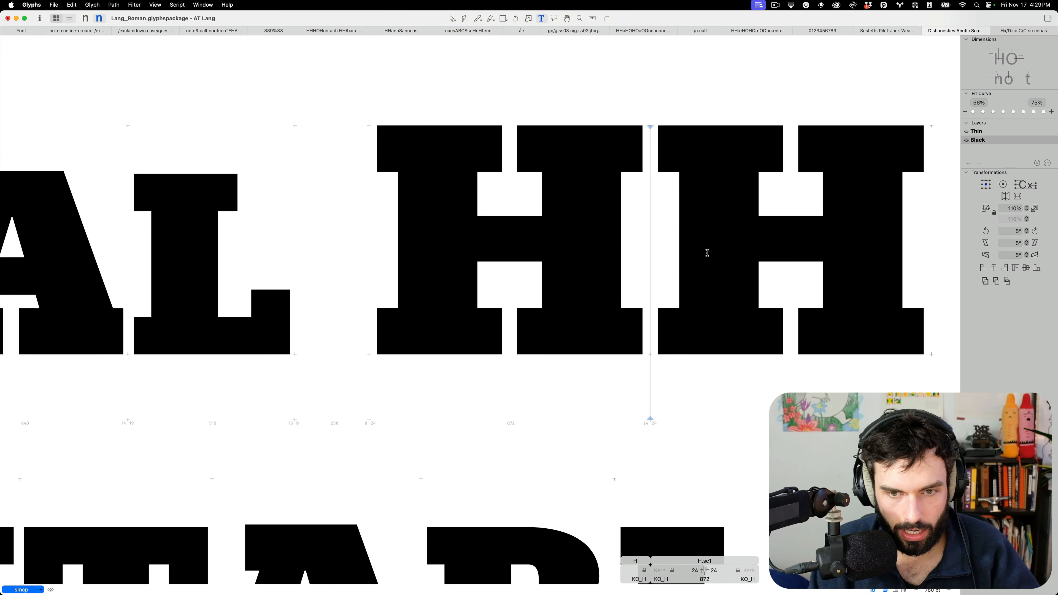
# Turn off the Small Capitals feature for the sample text and show the preview strip with the two H glyphs.
pyautogui.press('super+alt+shift+f')
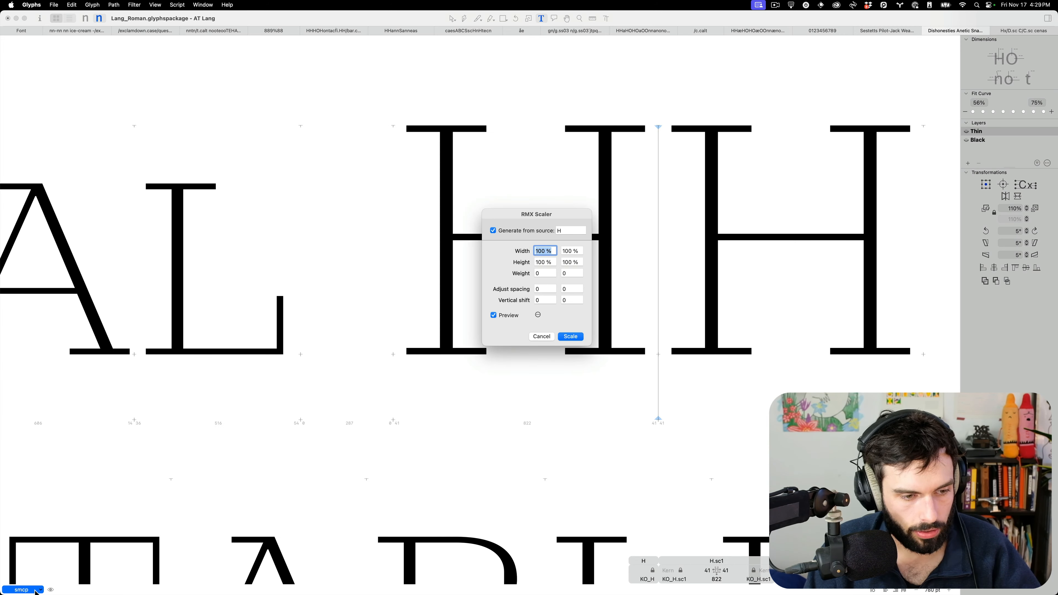
pyautogui.click(541, 336)
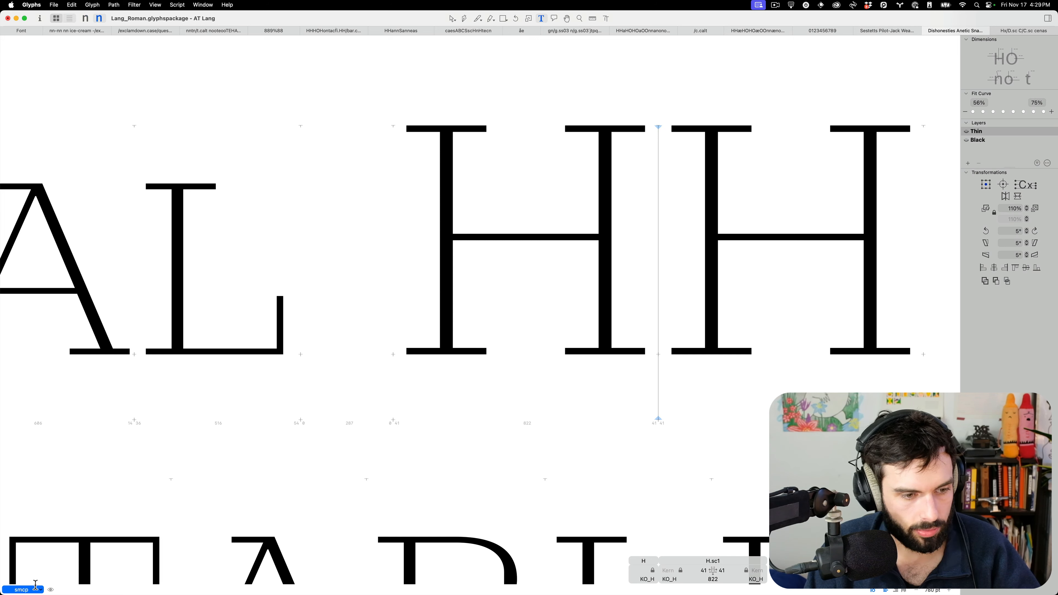
pyautogui.click(26, 590)
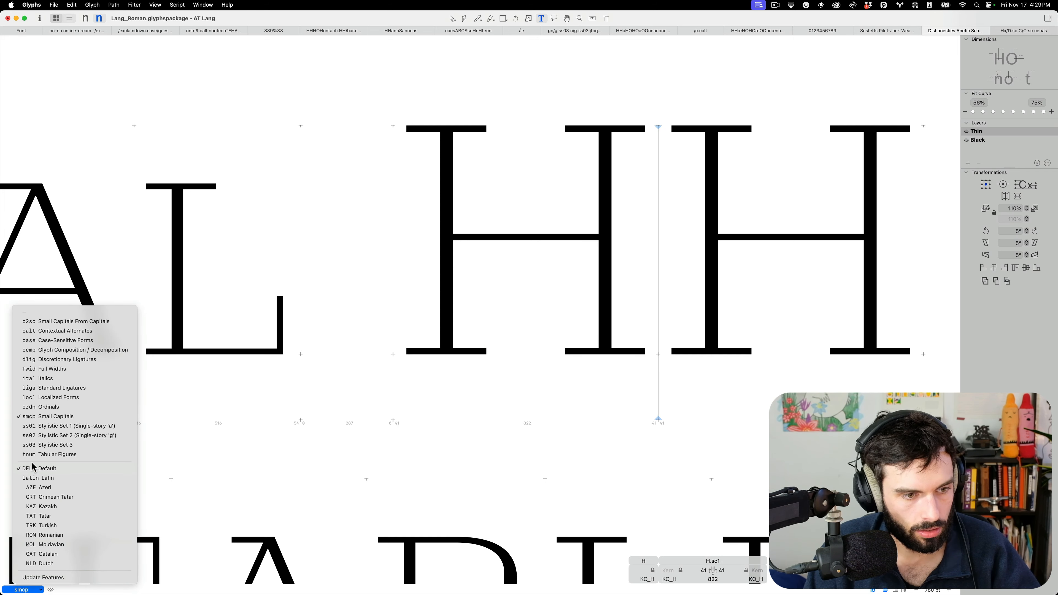
pyautogui.click(43, 417)
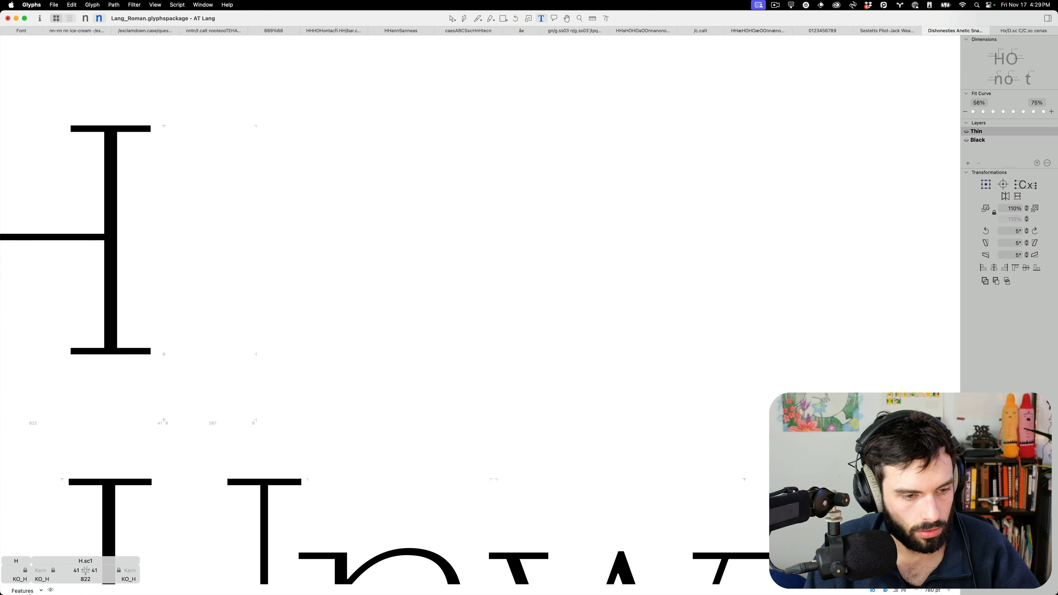
pyautogui.click(51, 591)
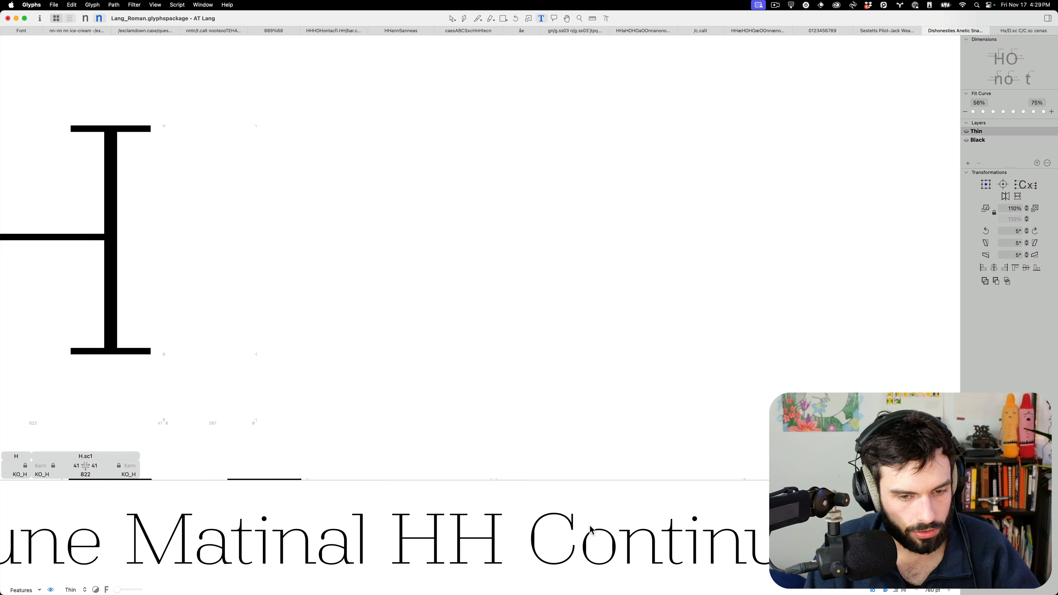
pyautogui.hscroll(-10, 480, 338)
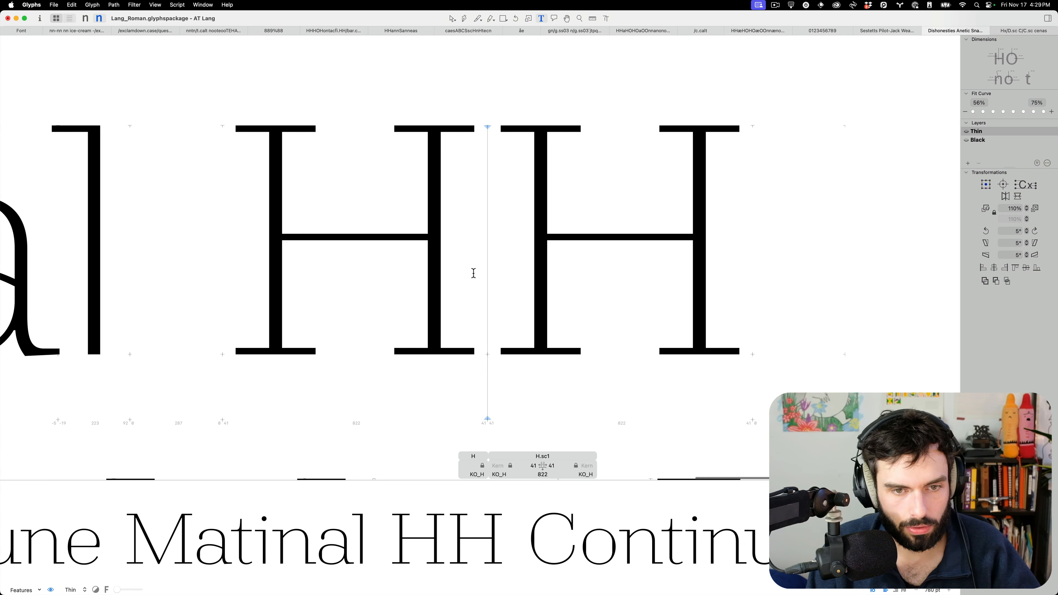
# Try RMX Scaler on H.sc1 with H as the source, at 80% width and 80% height in both masters.
pyautogui.press('super+shift+s')
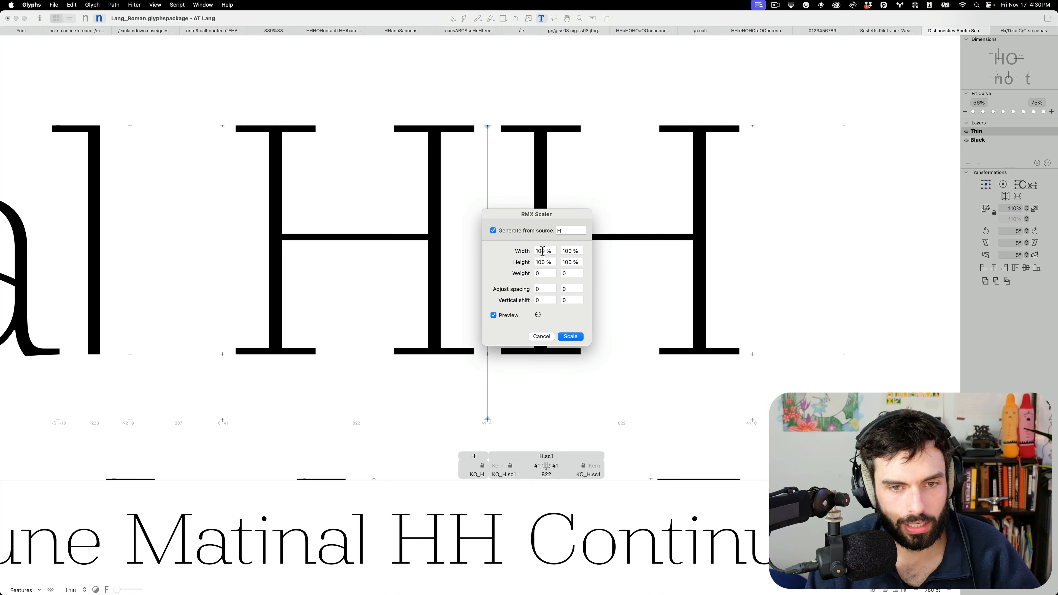
pyautogui.doubleClick(567, 250)
pyautogui.write('90')
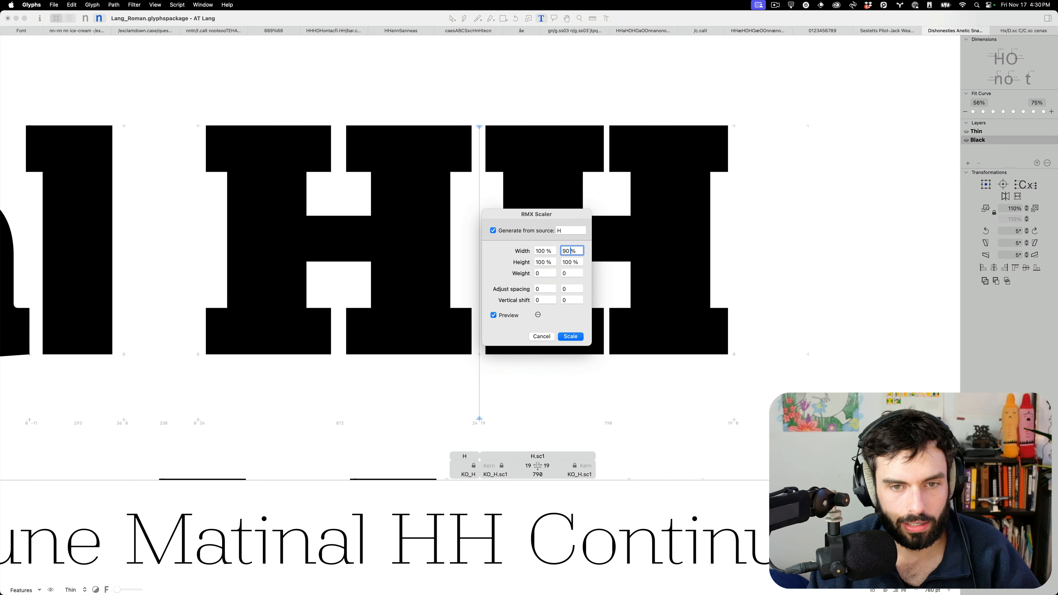
pyautogui.hotkey('shift', 'Down')
pyautogui.hotkey('shift', 'Tab')
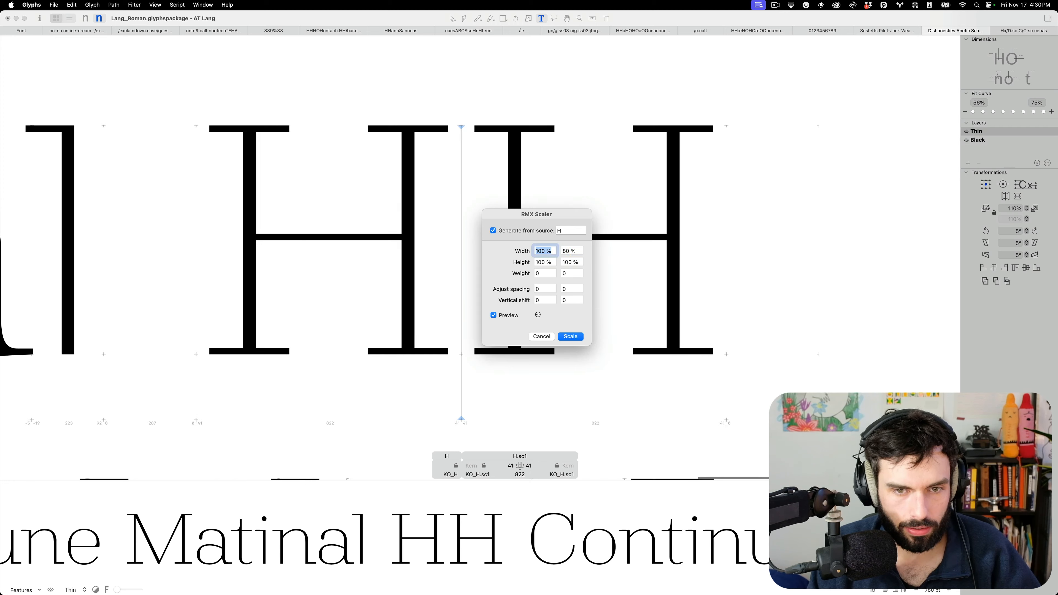
pyautogui.write('80')
pyautogui.press('Tab')
pyautogui.press('Tab')
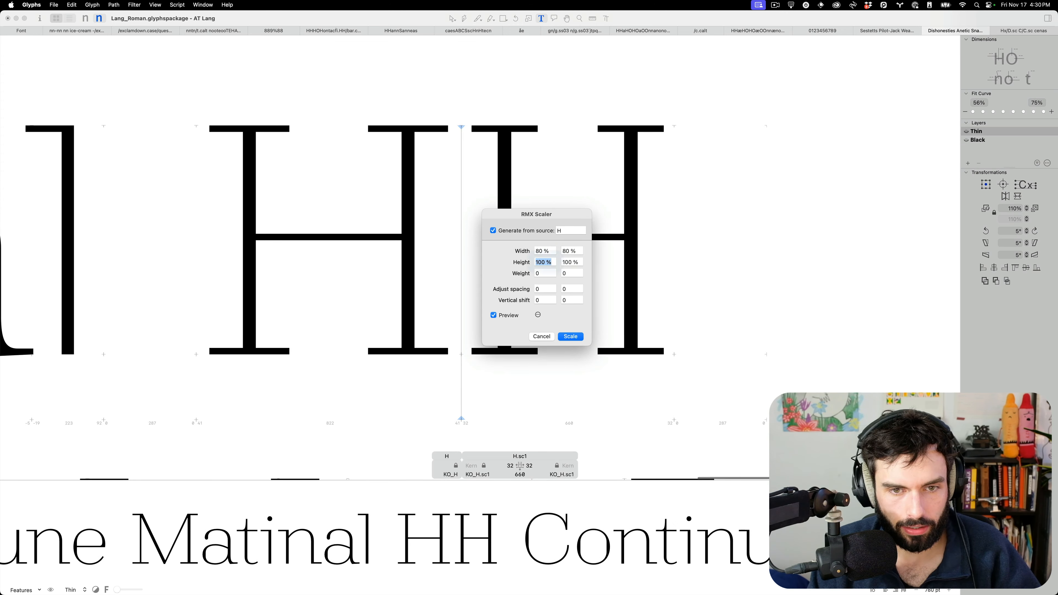
pyautogui.write('80')
pyautogui.press('Tab')
pyautogui.hotkey('shift', 'Down')
pyautogui.hotkey('shift', 'Down')
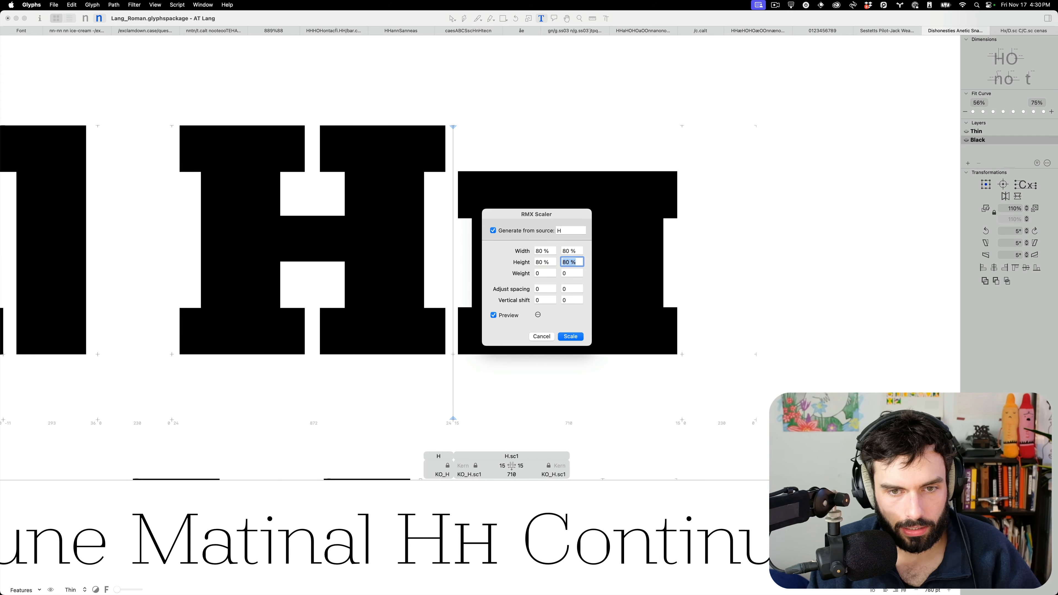
# Try weight compensation in RMX Scaler for H.sc1: -30 for the Black master and -2 for the Thin master.
pyautogui.moveTo(568, 223); pyautogui.dragTo(903, 248)
pyautogui.doubleClick(907, 297)
pyautogui.write('-30')
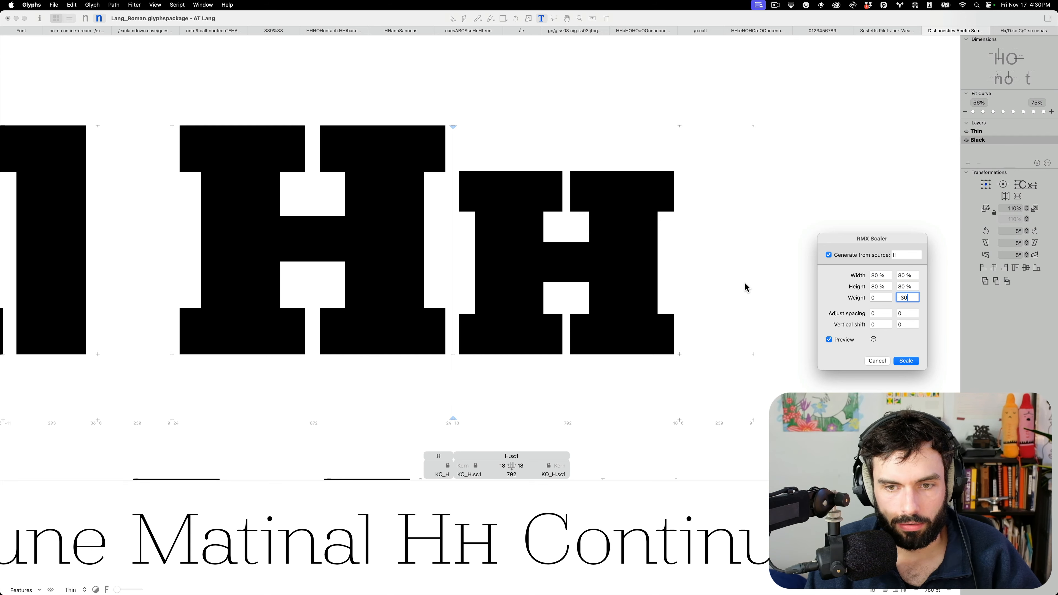
pyautogui.click(884, 297)
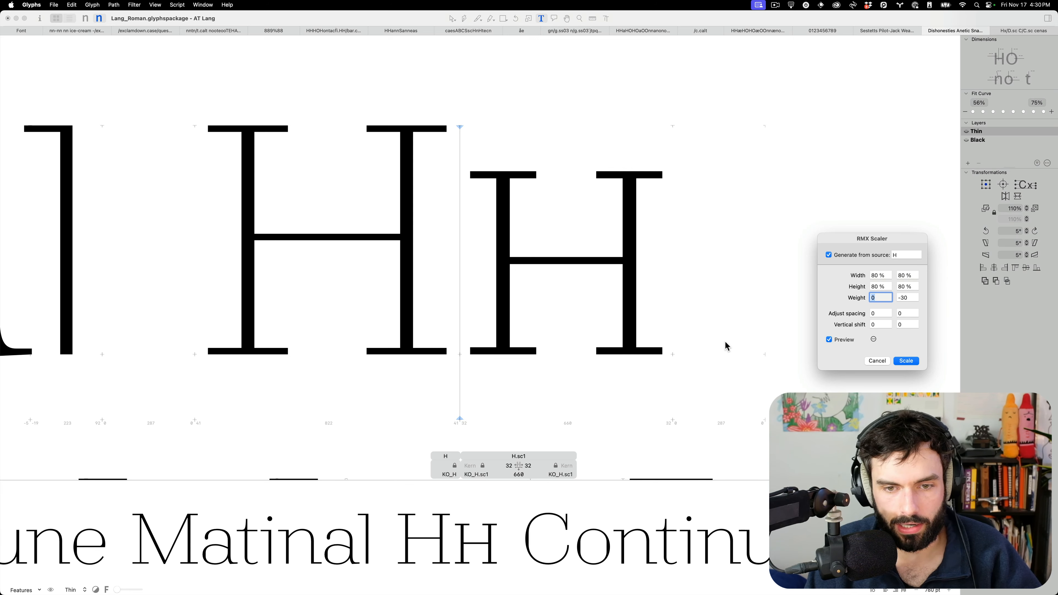
pyautogui.press('Down')
pyautogui.press('Down')
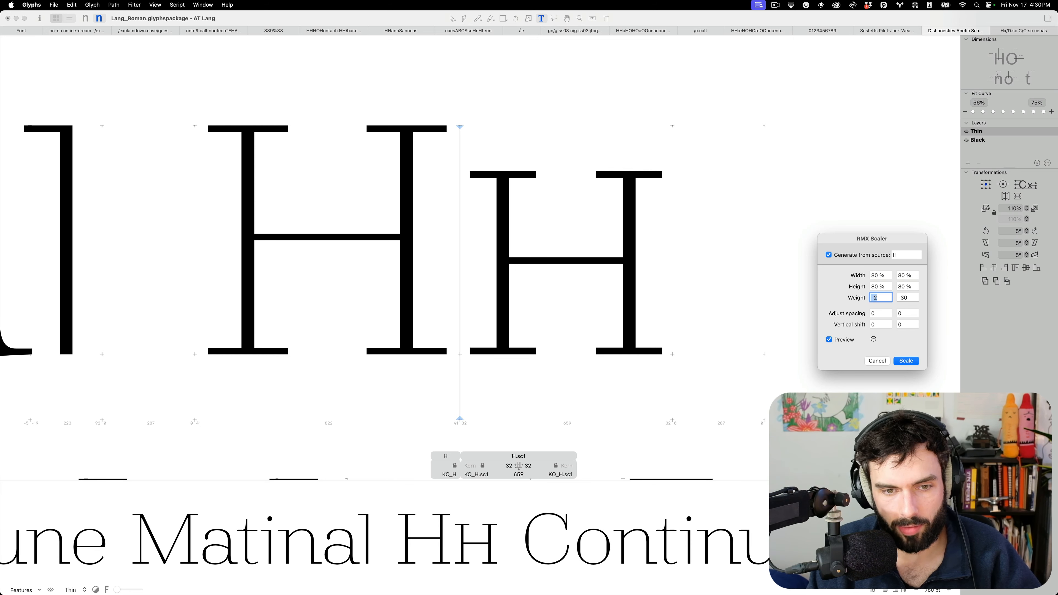
# Try a Black height of 90% for H.sc1 and cancel the scaling.
pyautogui.click(904, 297)
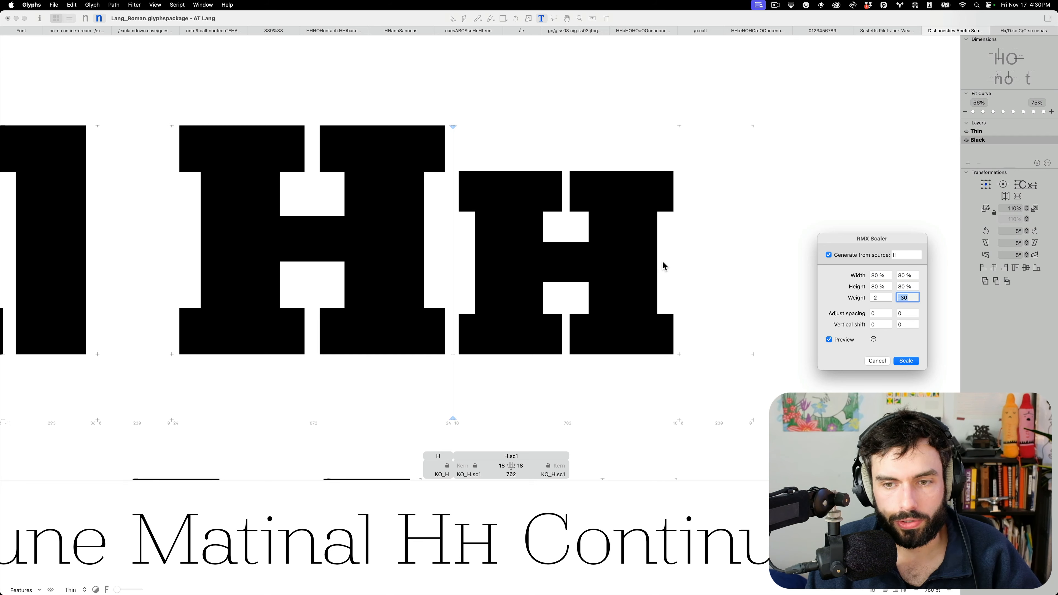
pyautogui.click(914, 287)
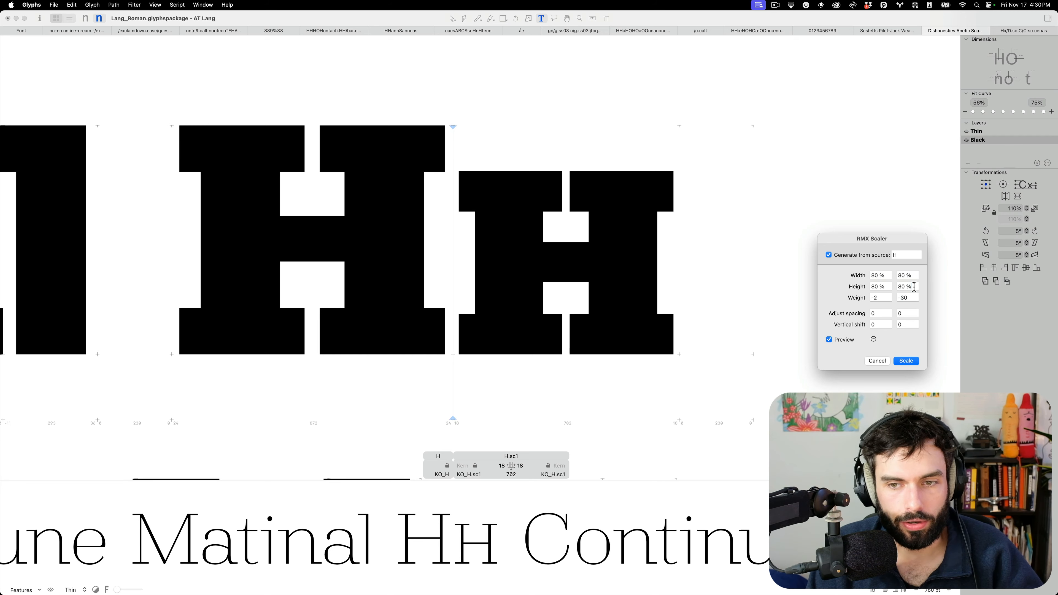
pyautogui.press('Up')
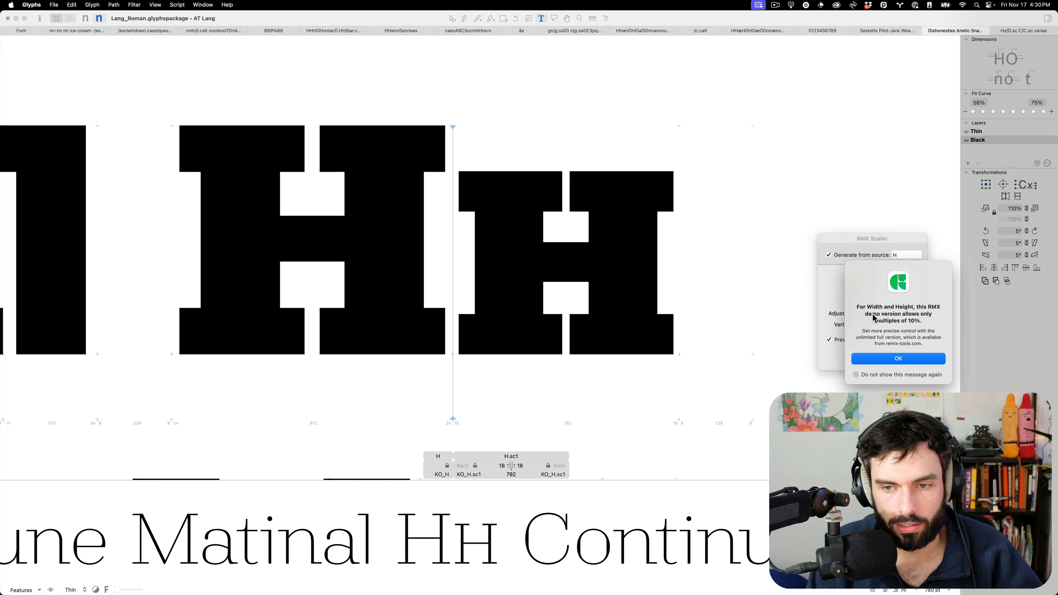
pyautogui.click(909, 361)
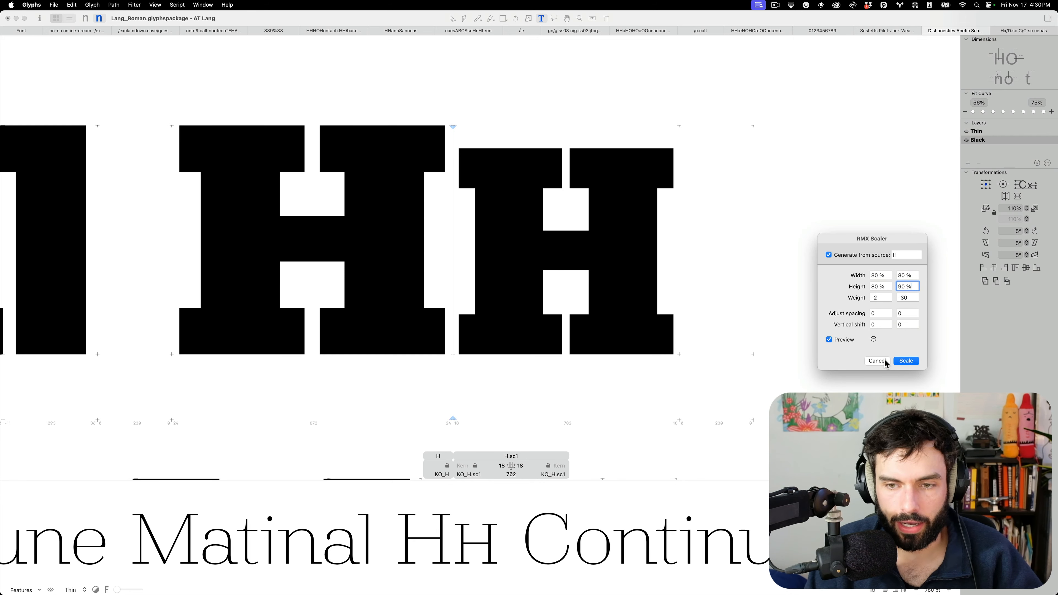
pyautogui.click(877, 361)
# Start RMX Scaler on H.sc1 with H as the source and set the width to 80% in both masters.
pyautogui.doubleClick(598, 242)
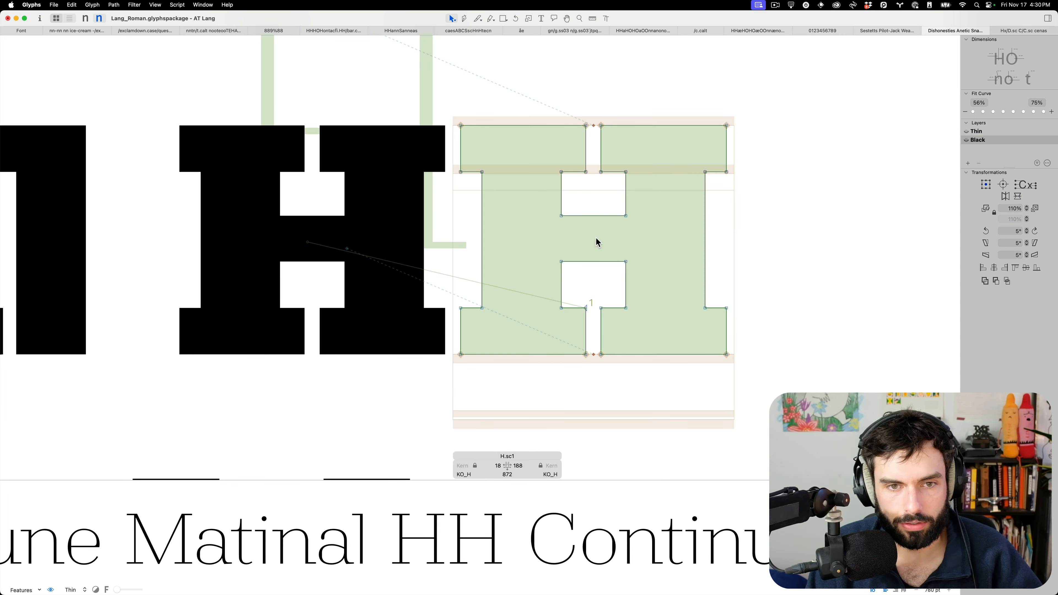
pyautogui.press('ctrl+super+r')
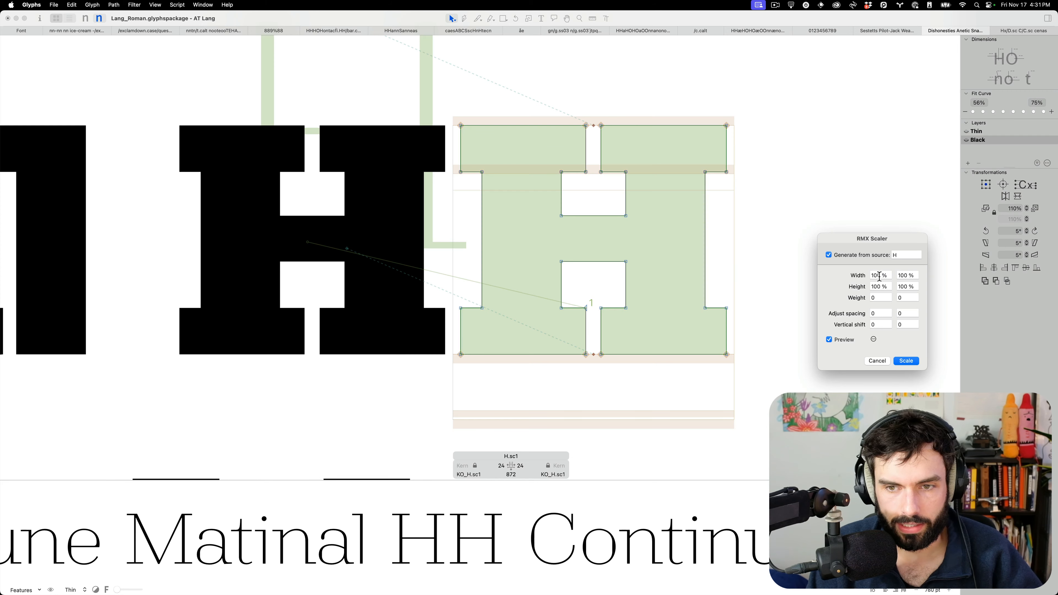
pyautogui.click(879, 276)
pyautogui.hotkey('shift', 'Down')
pyautogui.hotkey('shift', 'Down')
pyautogui.press('Tab')
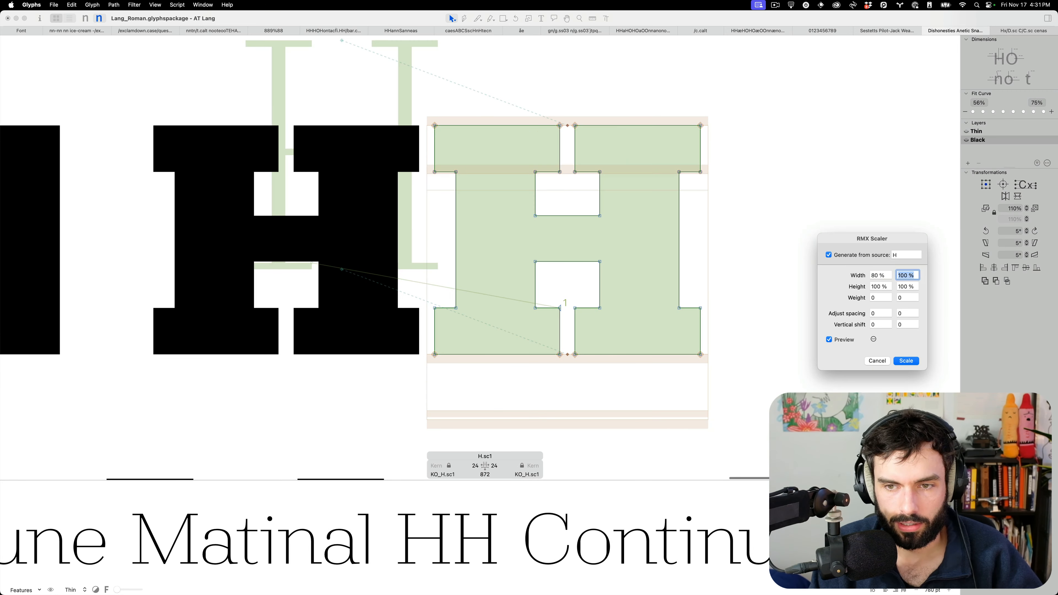
pyautogui.hotkey('shift', 'Down')
pyautogui.hotkey('shift', 'Down')
# Set the RMX Scaler height for H.sc1 to 80% in both the Thin and Black masters.
pyautogui.press('Tab')
pyautogui.hotkey('shift', 'Down')
pyautogui.hotkey('shift', 'Down')
pyautogui.press('Tab')
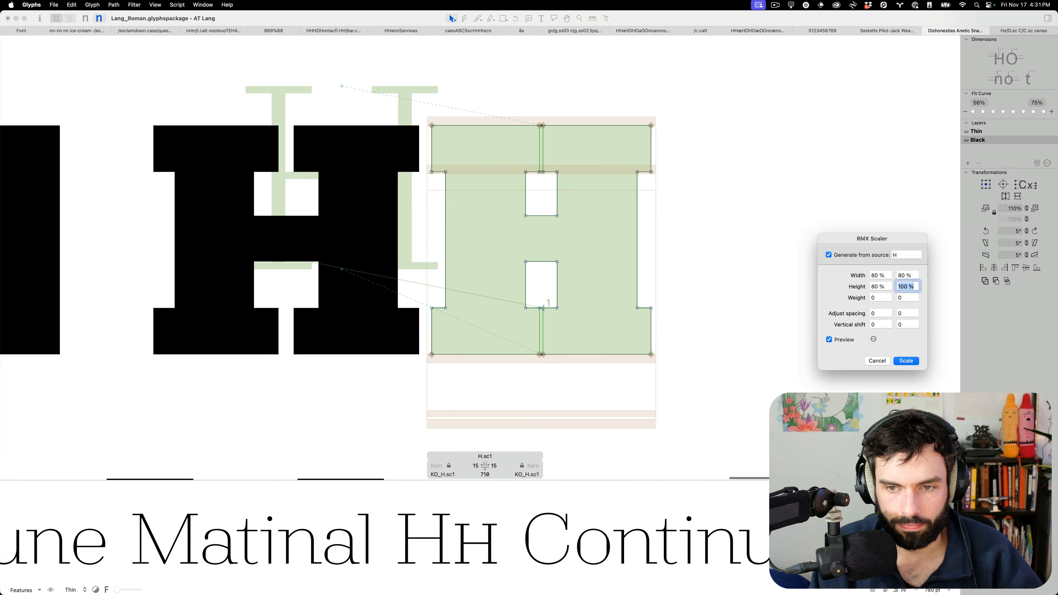
pyautogui.hotkey('shift', 'Down')
pyautogui.hotkey('shift', 'Down')
# Set the weight compensation to -2 for Thin and -30 for Black, and apply the scaling to H.sc1.
pyautogui.press('Tab')
pyautogui.press('Down')
pyautogui.press('Down')
pyautogui.press('Tab')
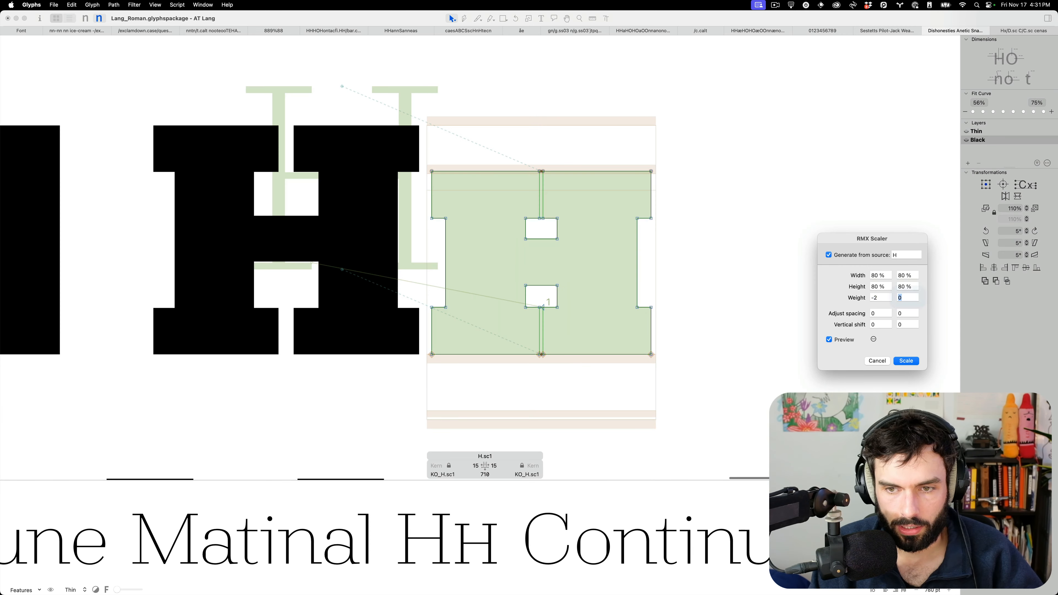
pyautogui.hotkey('shift', 'Down')
pyautogui.hotkey('shift', 'Down')
pyautogui.hotkey('shift', 'Down')
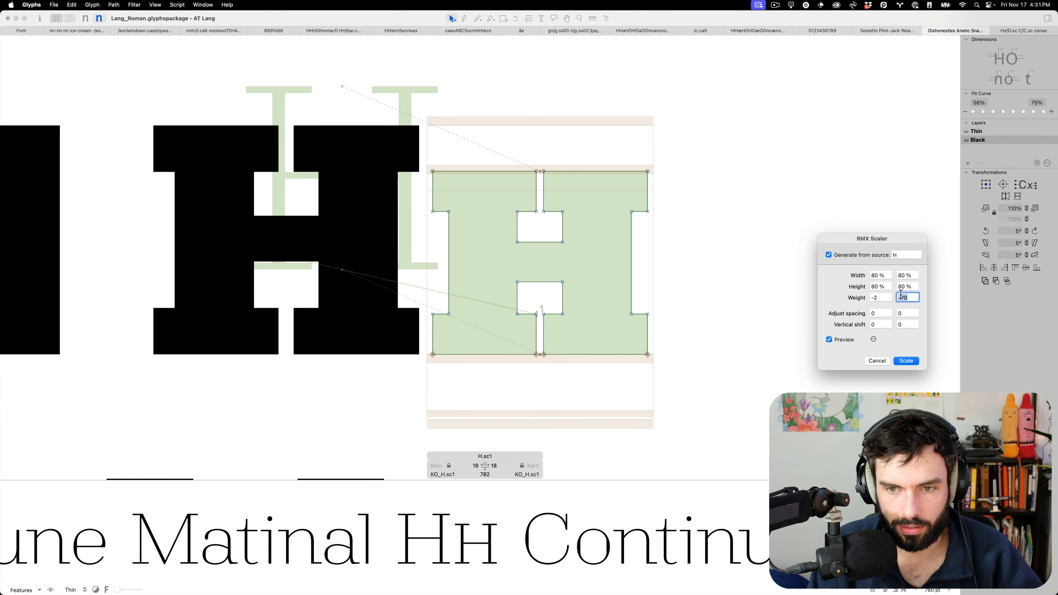
pyautogui.click(906, 361)
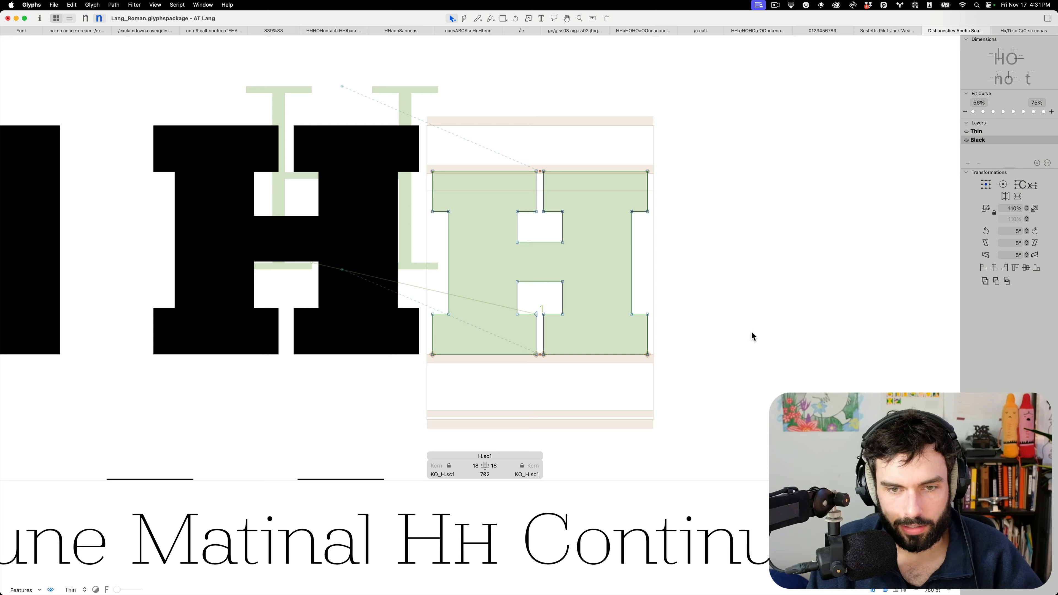
# Compare the scaled H.sc1 with the capital H and the surrounding Black text, both at text size and up close.
pyautogui.press('t')
pyautogui.press('super+minus')
pyautogui.press('super+minus')
pyautogui.press('super+minus')
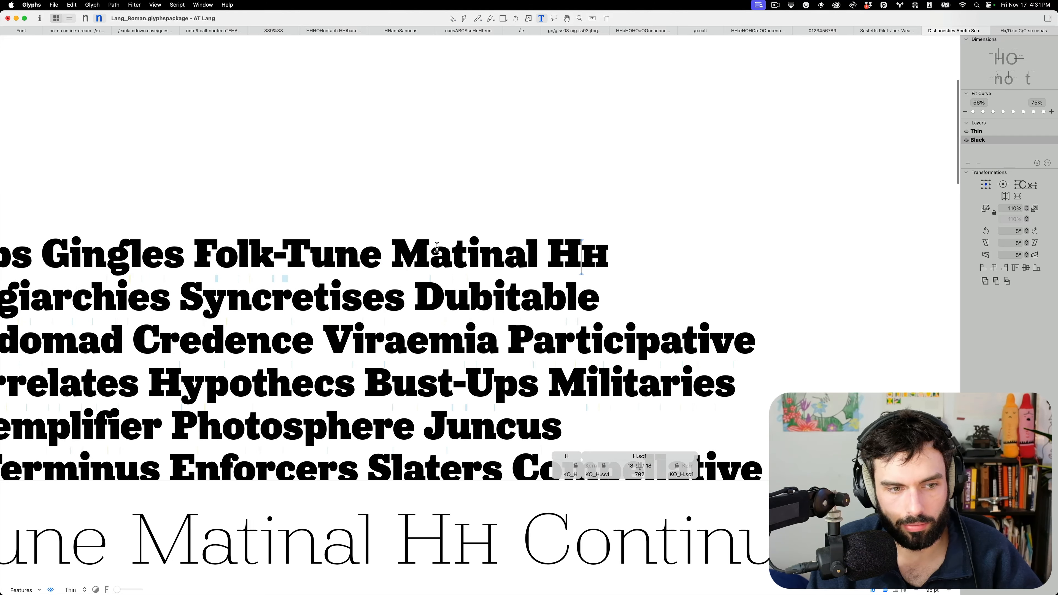
pyautogui.press('super+plus')
pyautogui.press('super+plus')
pyautogui.press('super+plus')
pyautogui.press('Escape')
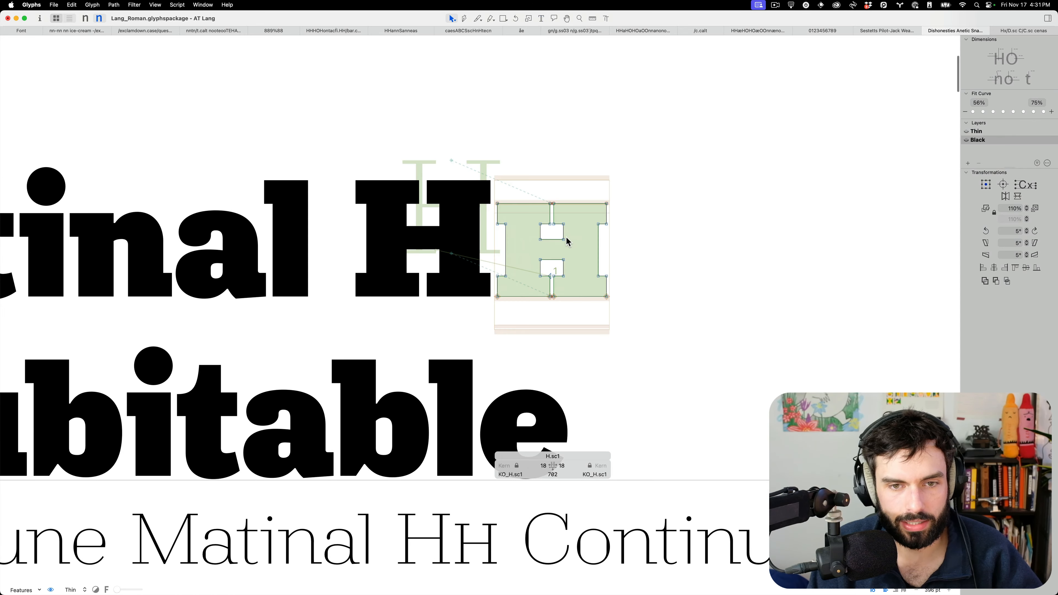
pyautogui.scroll(1, 566, 240)
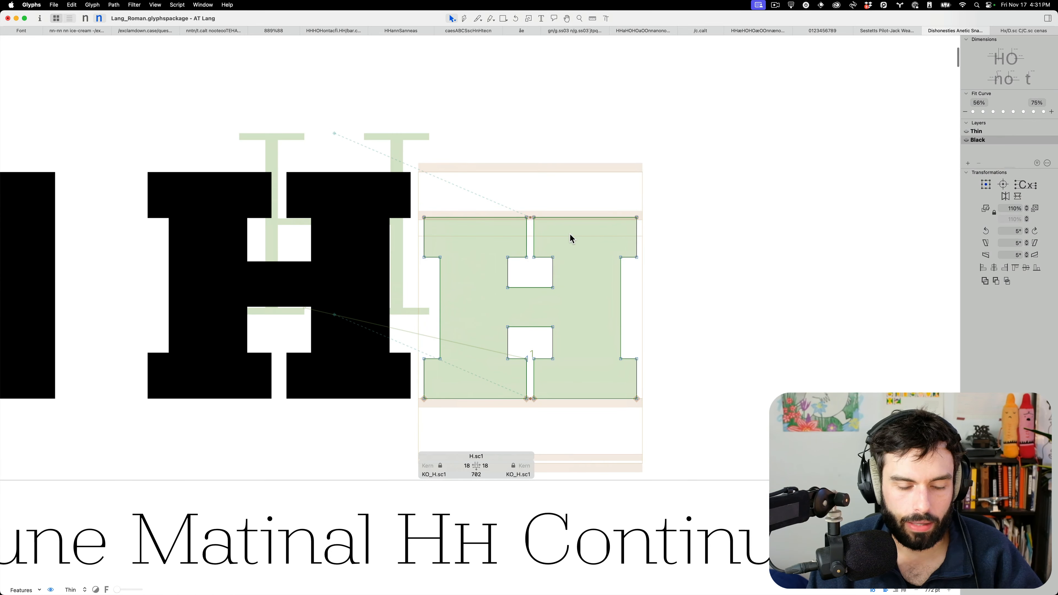
pyautogui.scroll(5, 500, 236)
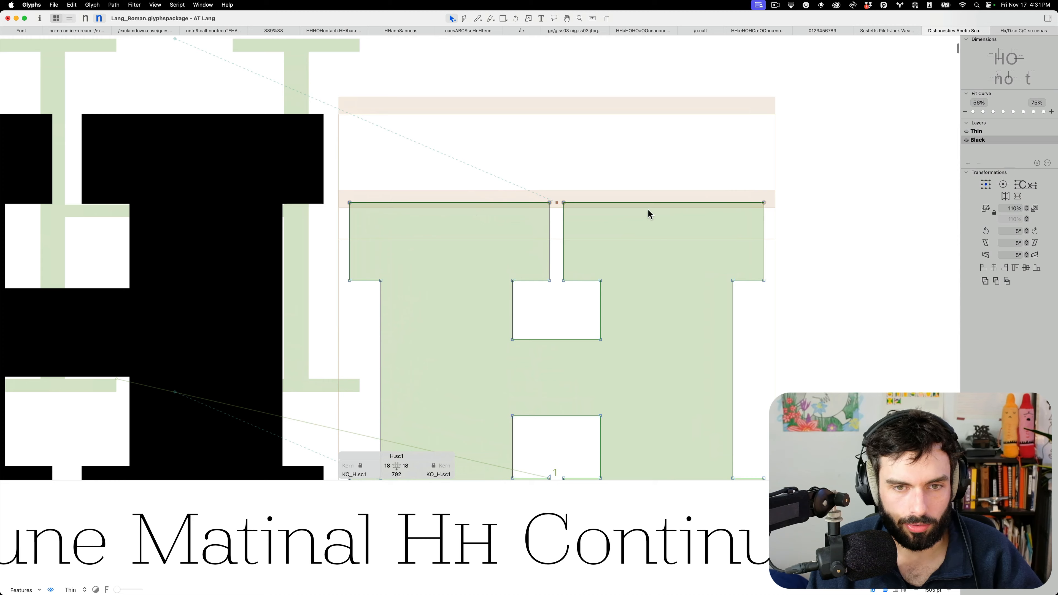
pyautogui.scroll(-5, 574, 230)
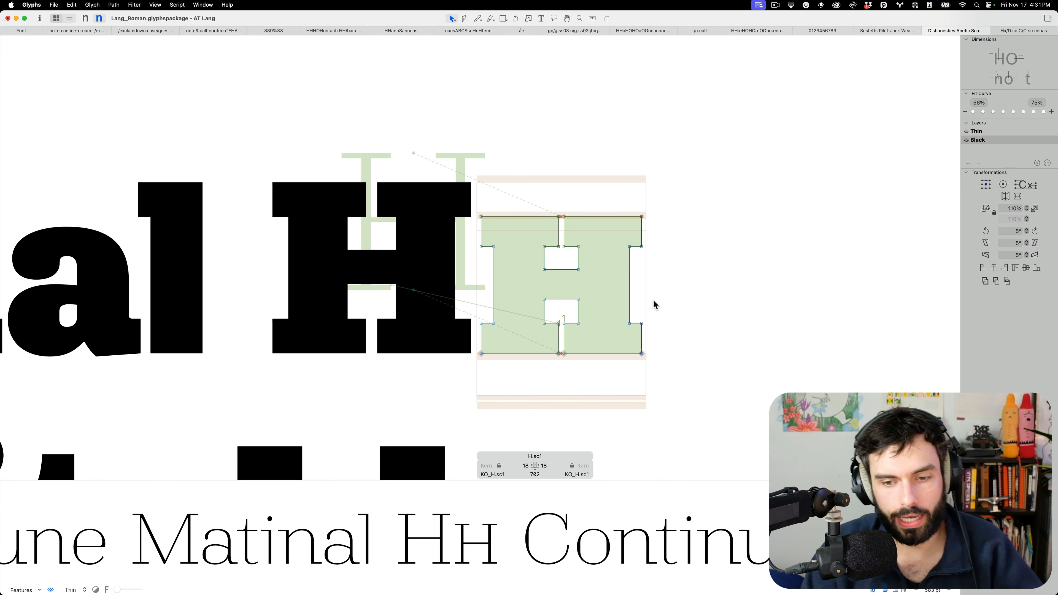
# Remove the small cap H that follows the capital H in the first line of the sample text.
pyautogui.write('ty')
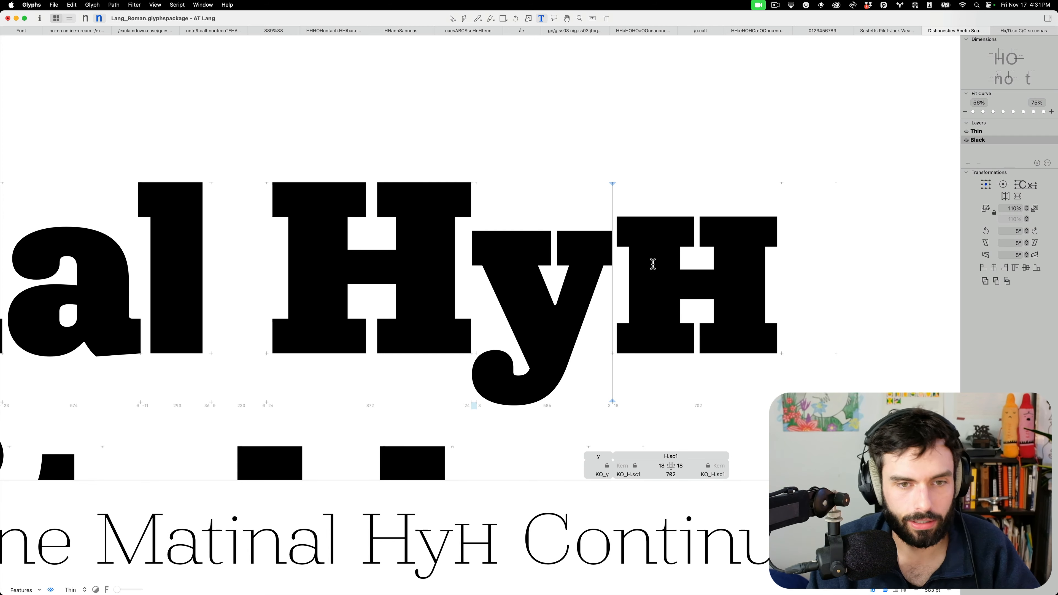
pyautogui.press('BackSpace')
pyautogui.press('Right')
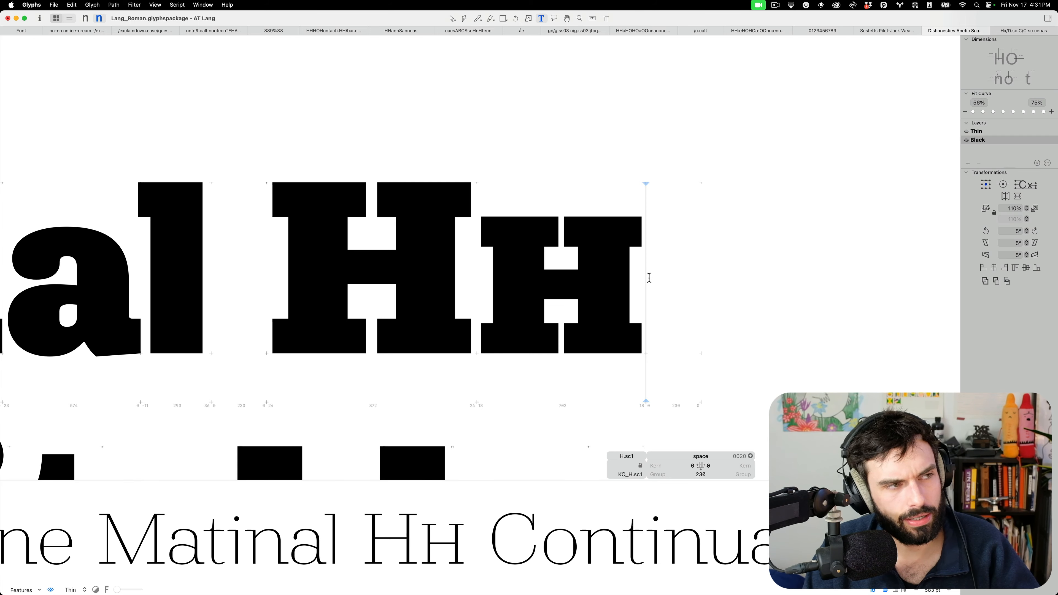
pyautogui.scroll(-10, 643, 277)
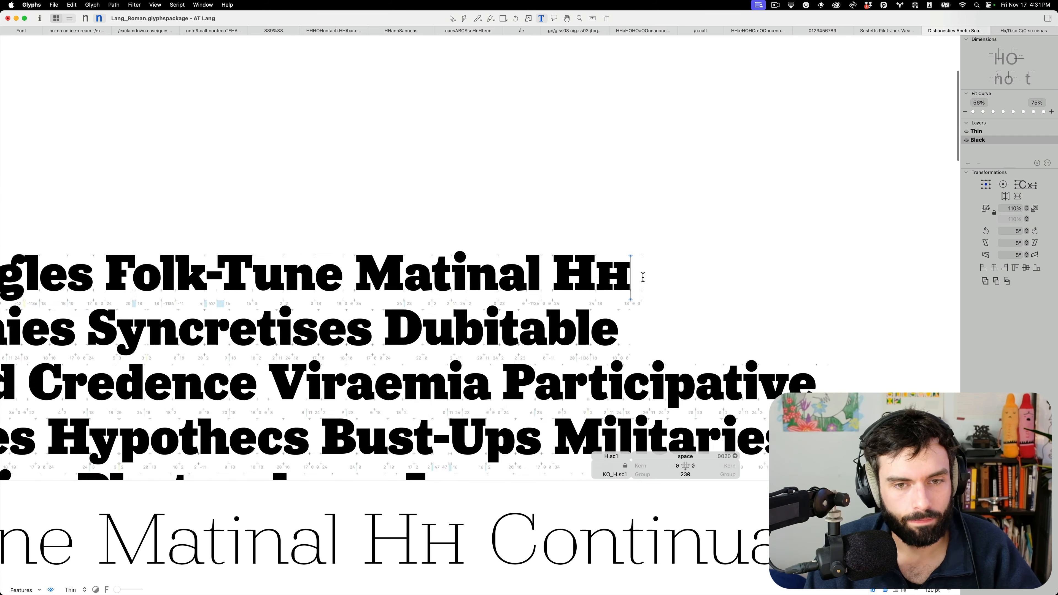
pyautogui.scroll(10, 642, 276)
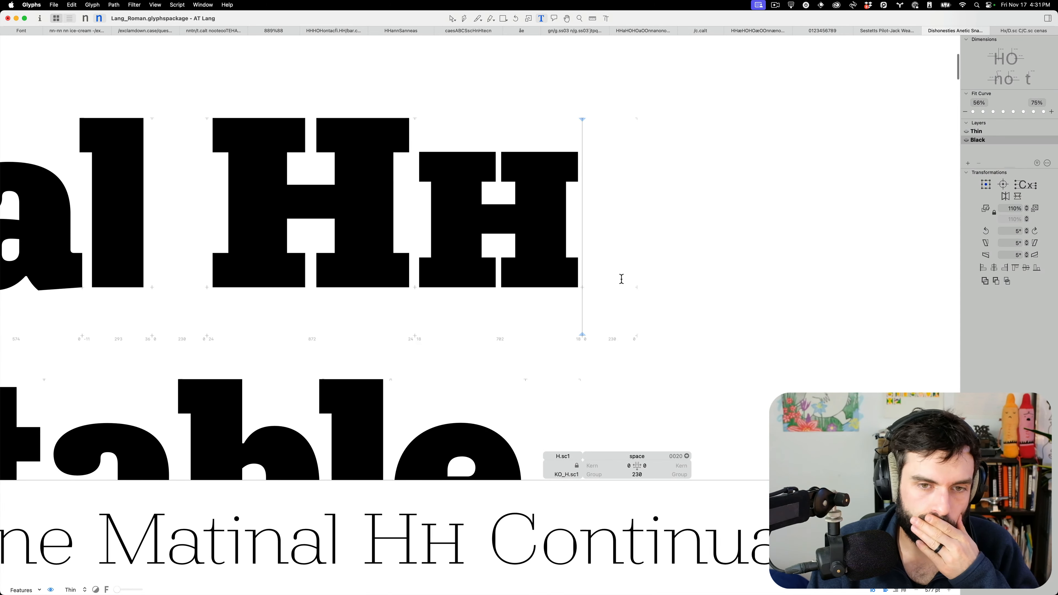
pyautogui.press('BackSpace')
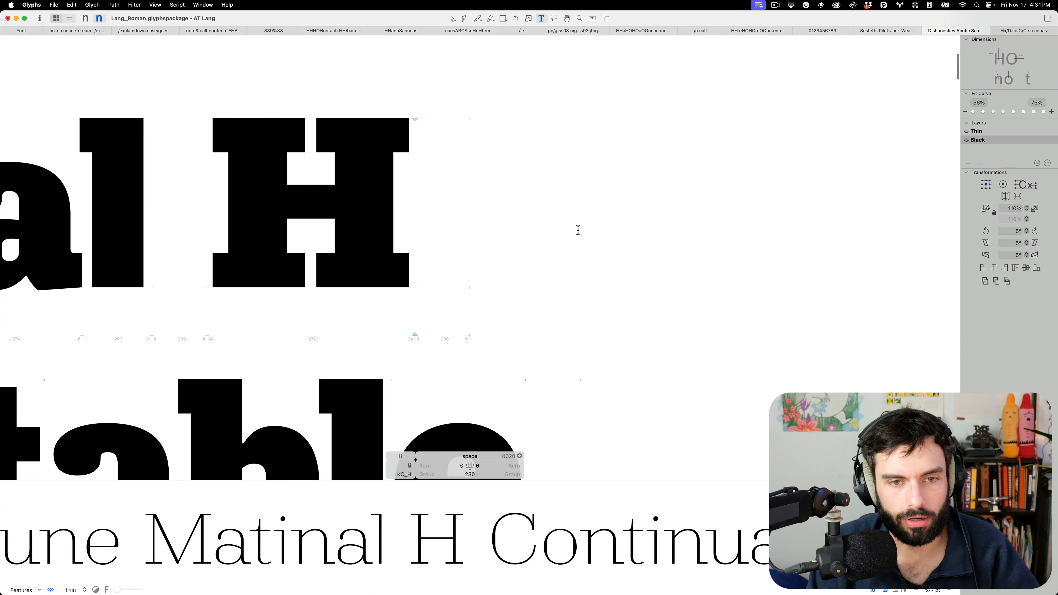
# Review the sample text in the Black master at several reading sizes.
pyautogui.scroll(-8, 588, 231)
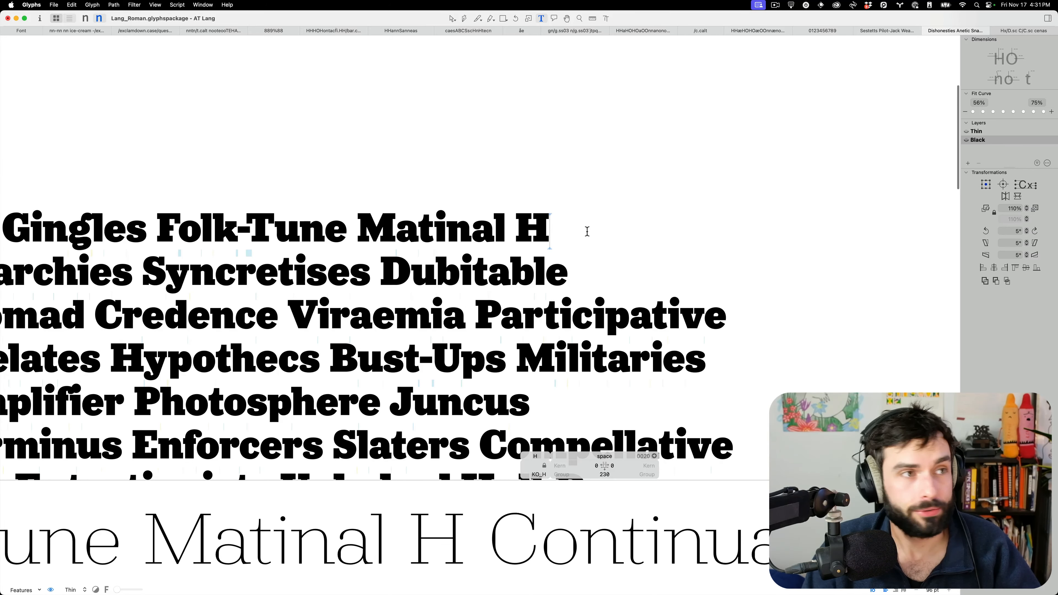
pyautogui.scroll(-4, 587, 232)
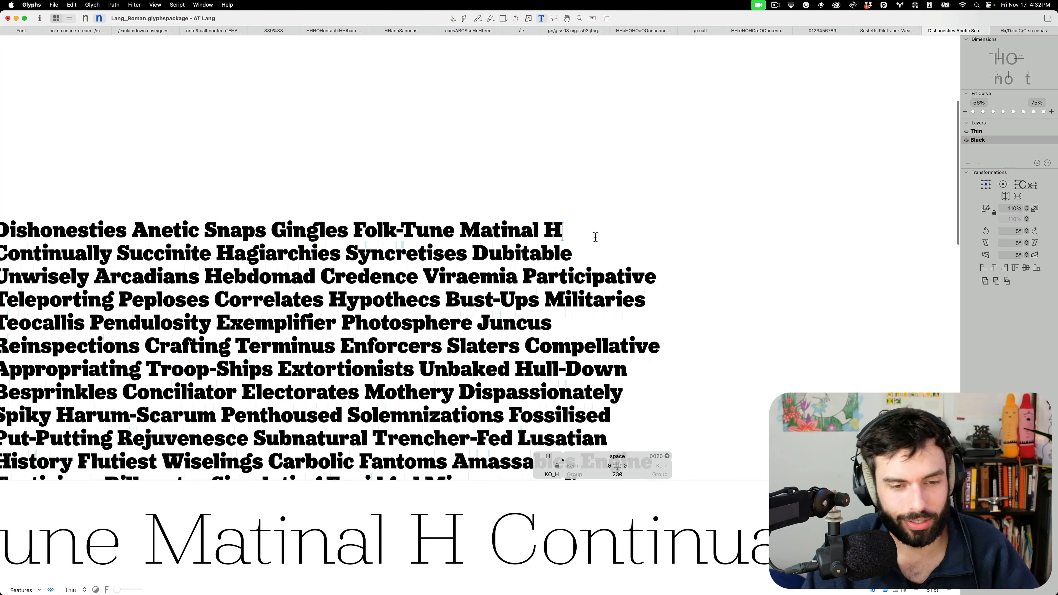
pyautogui.scroll(-5, 595, 237)
pyautogui.scroll(-2, 595, 237)
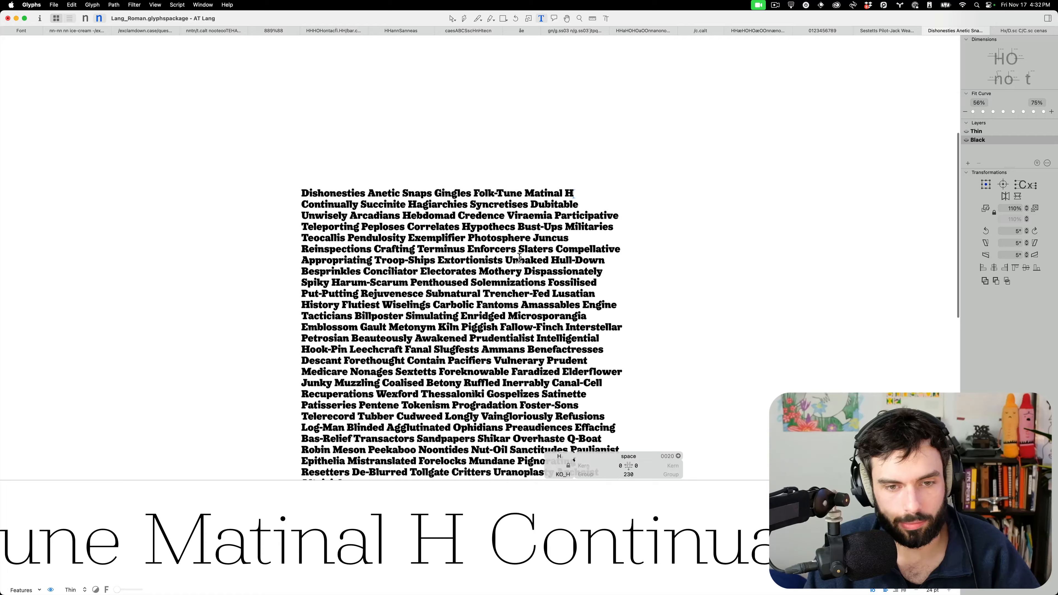
pyautogui.scroll(7, 520, 258)
pyautogui.hscroll(-5, 523, 255)
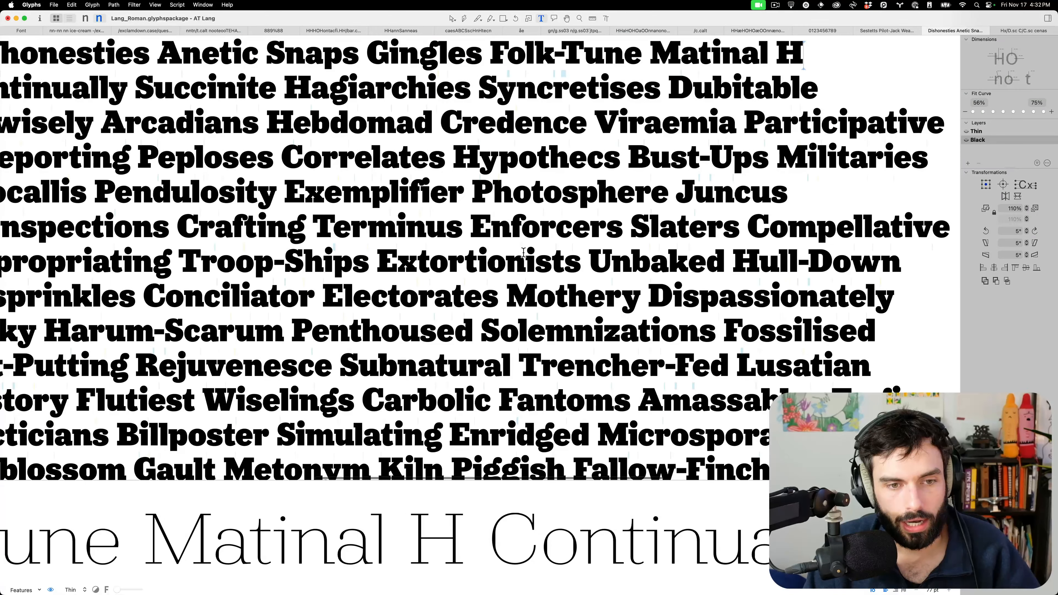
pyautogui.scroll(-4, 524, 253)
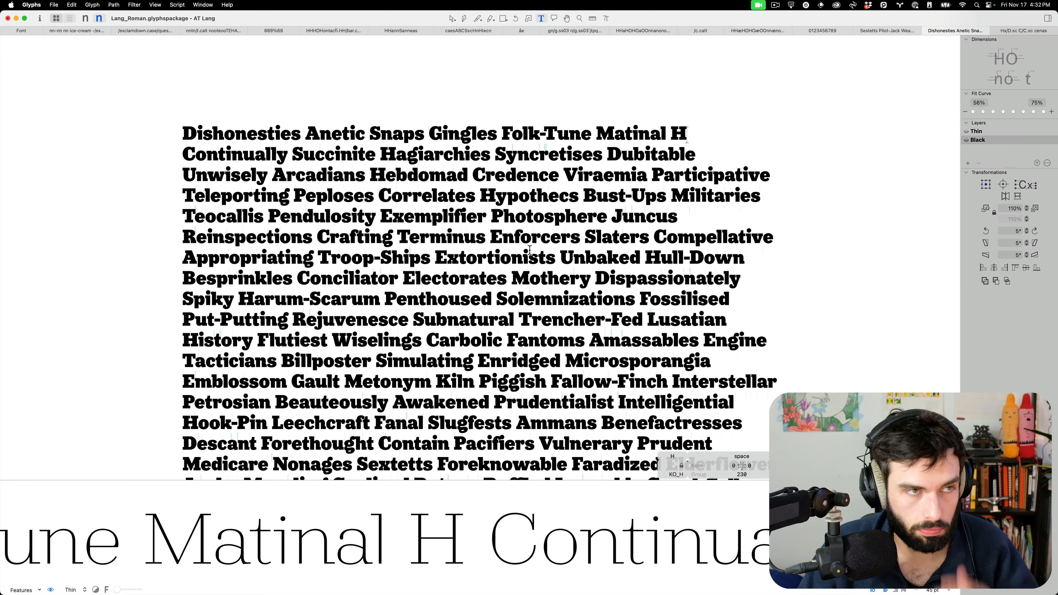
# Switch to Visual Studio Code and close both untitled small-cap substitution files without saving them.
pyautogui.hotkey('ctrl', 'Up')
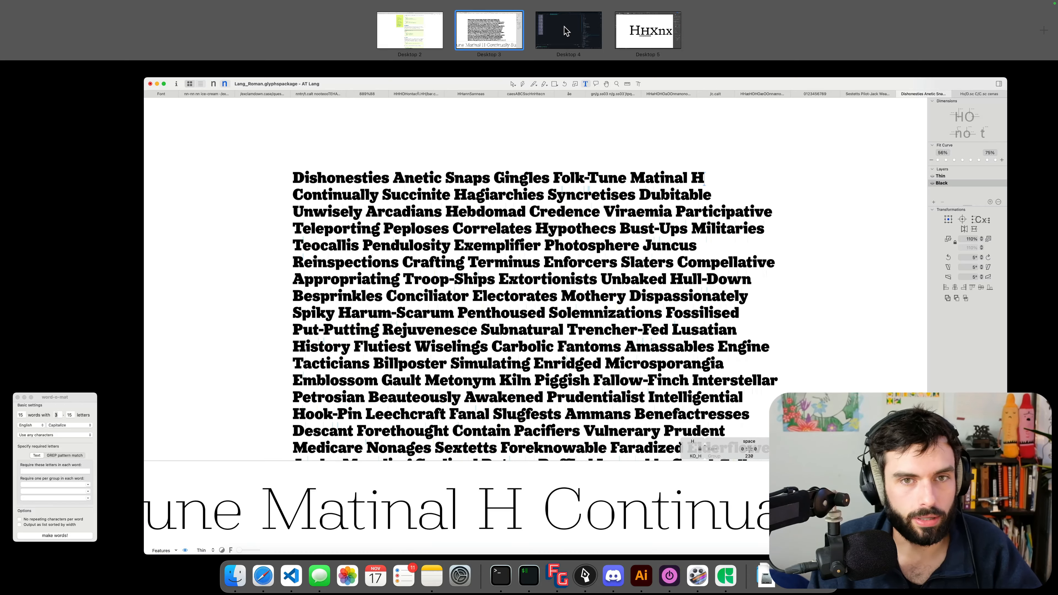
pyautogui.click(564, 26)
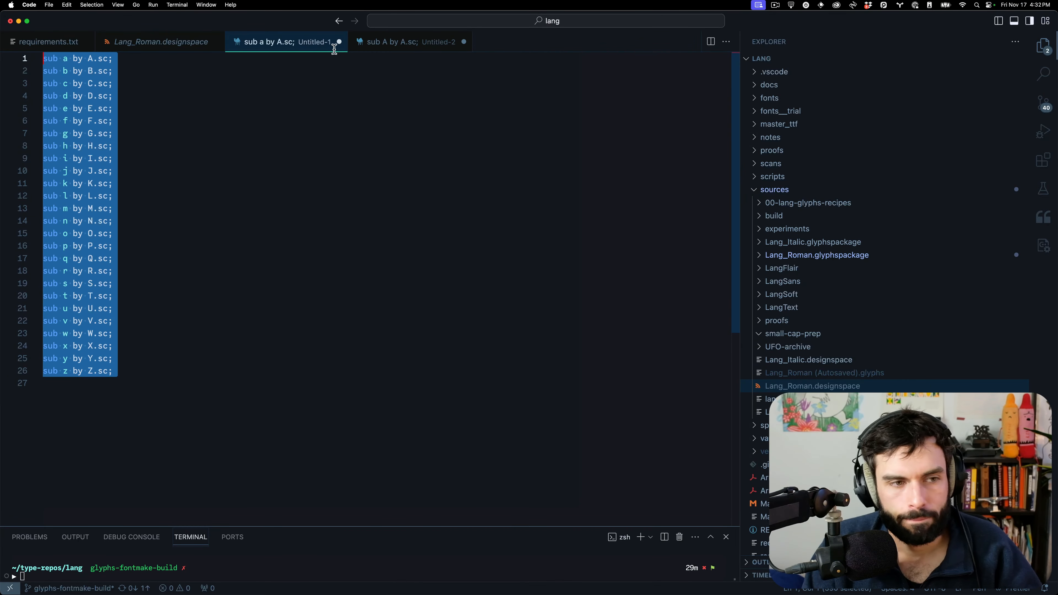
pyautogui.click(339, 42)
pyautogui.click(526, 336)
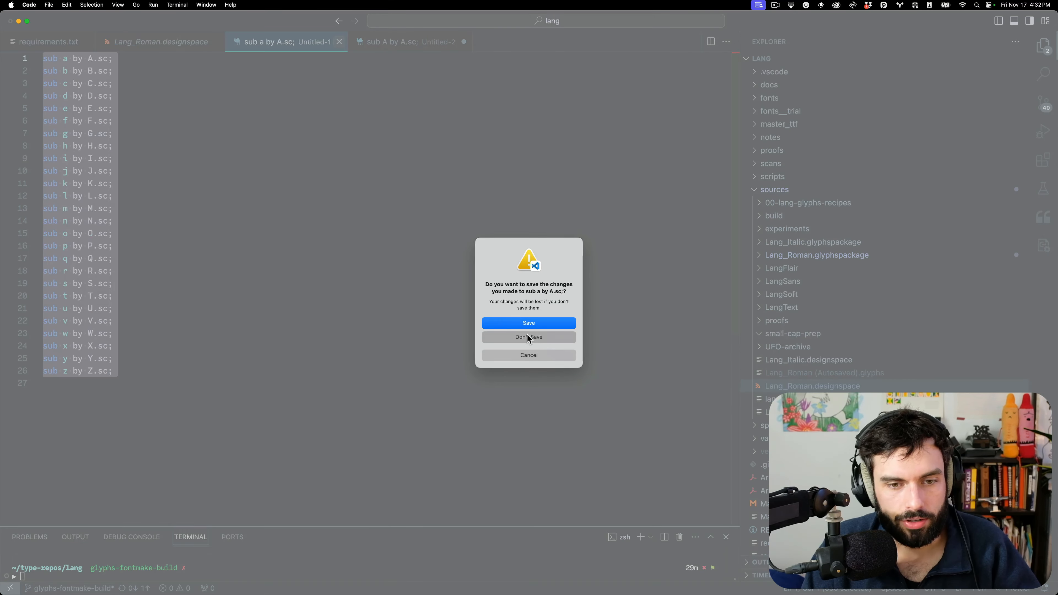
pyautogui.press('super+w')
pyautogui.click(558, 338)
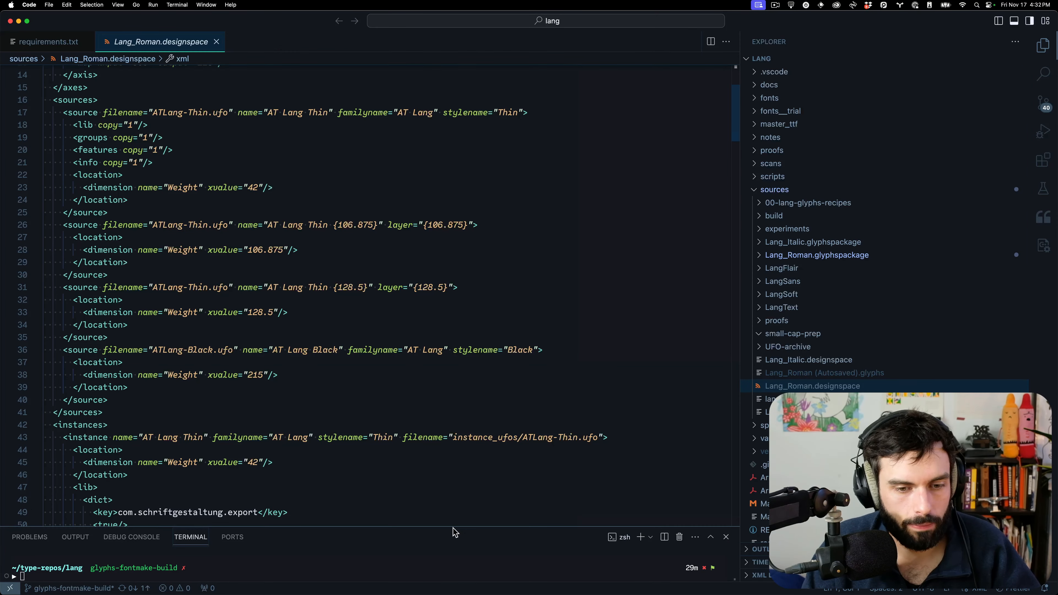
# Enlarge the terminal area and copy the relative path of Lang_Italic.glyphspackage in the sources folder.
pyautogui.moveTo(454, 528); pyautogui.dragTo(417, 264)
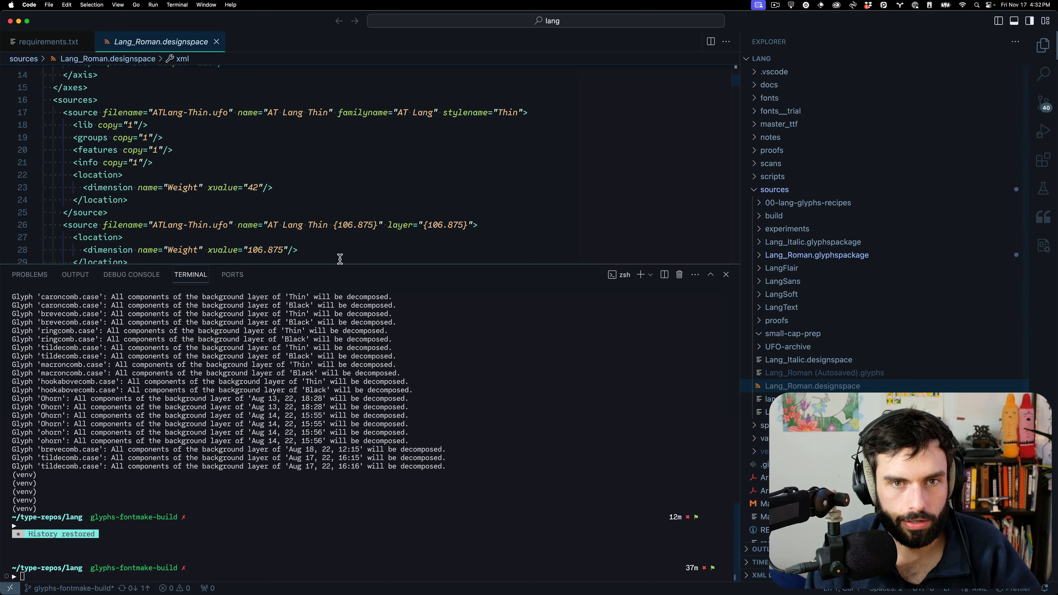
pyautogui.rightClick(823, 242)
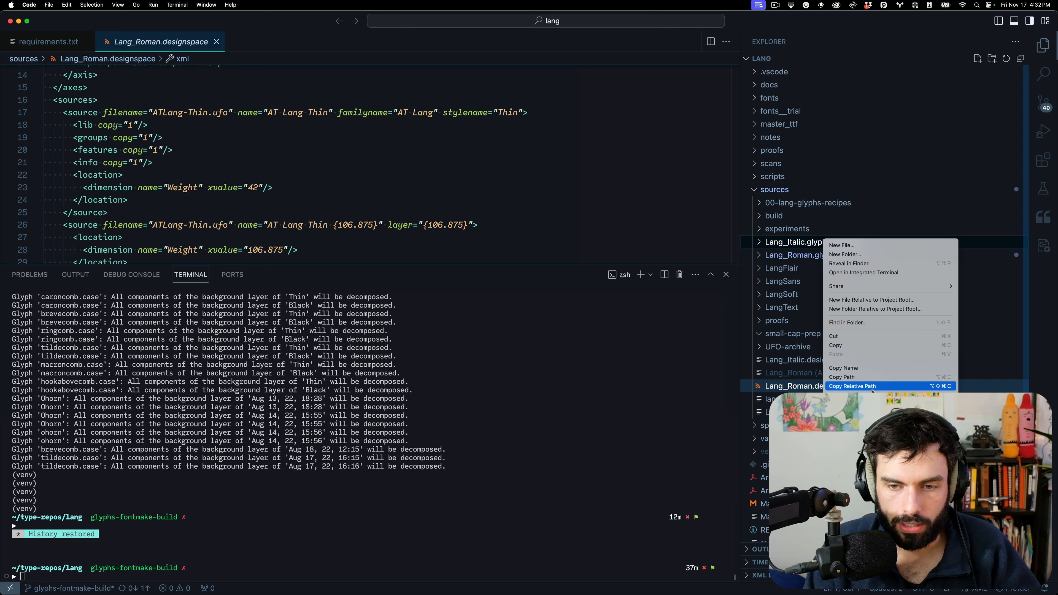
pyautogui.click(869, 369)
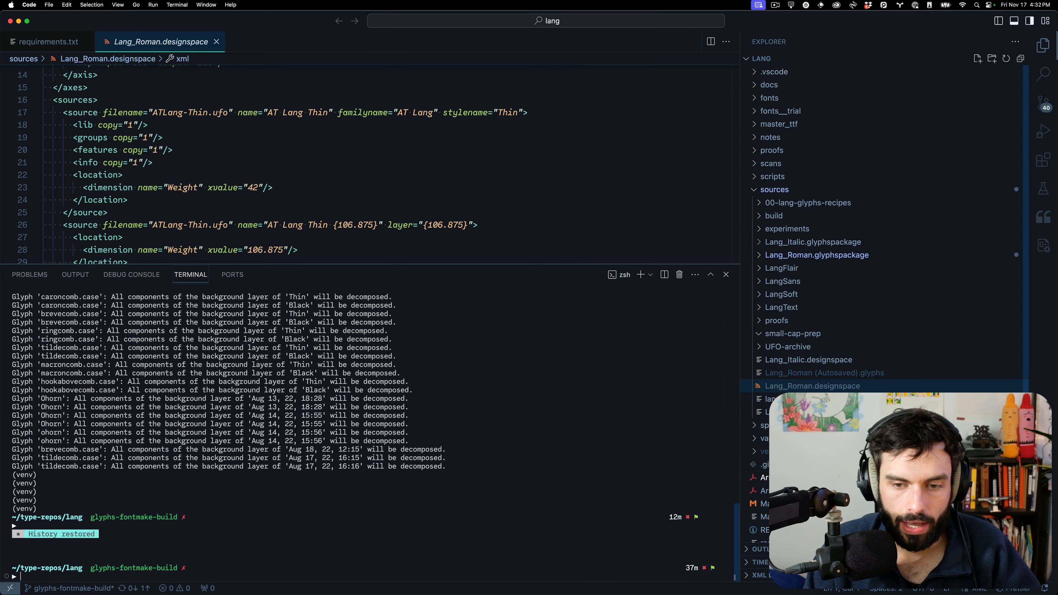
pyautogui.scroll(-3, 883, 230)
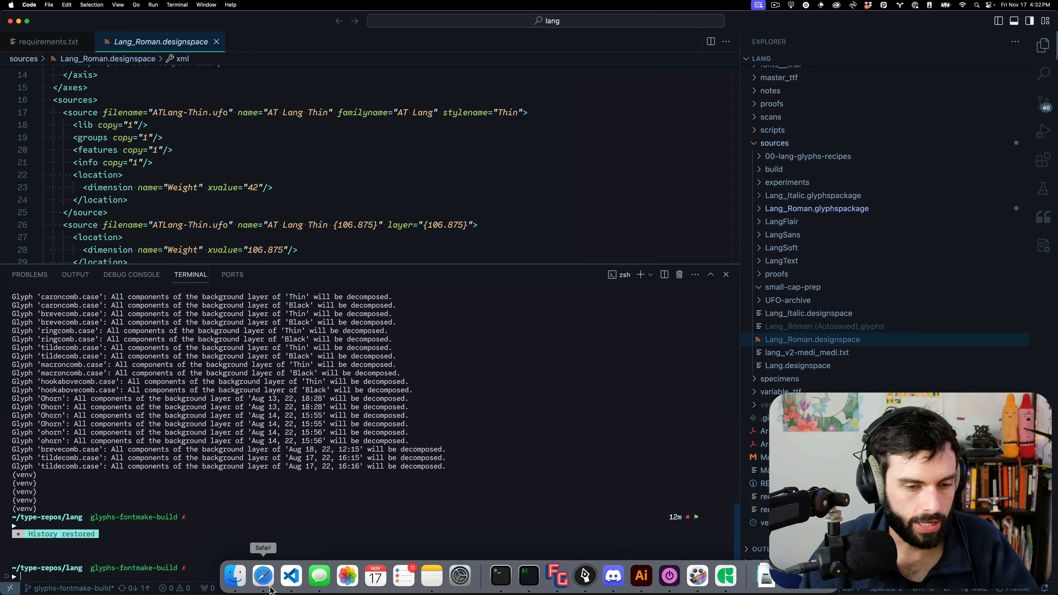
# Try to convert sources/Lang_Italic.glyphspackage with the glyphs2ufo command in the terminal.
pyautogui.click(262, 575)
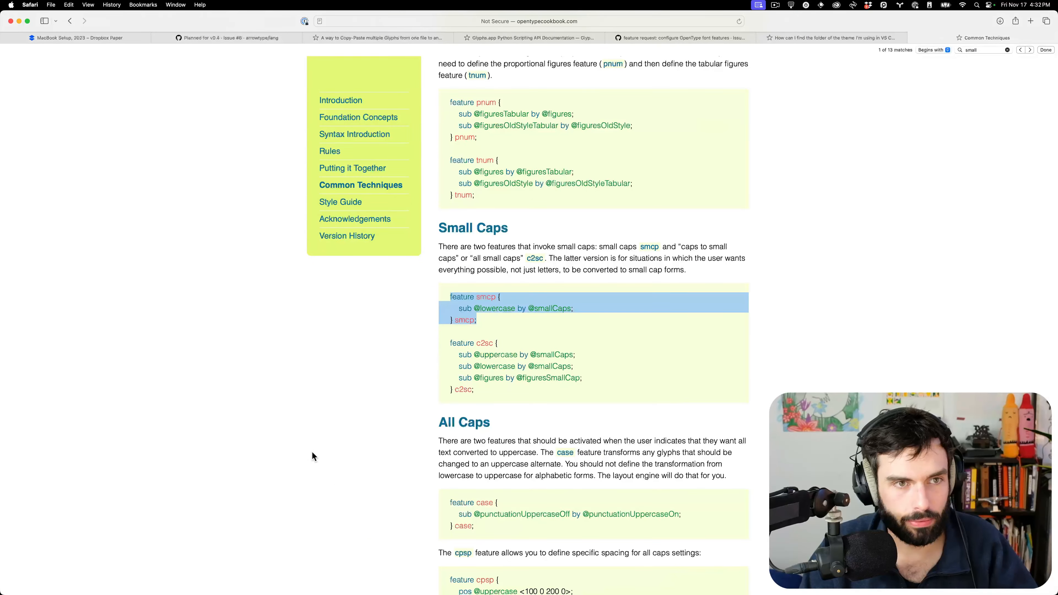
pyautogui.press('super+Tab')
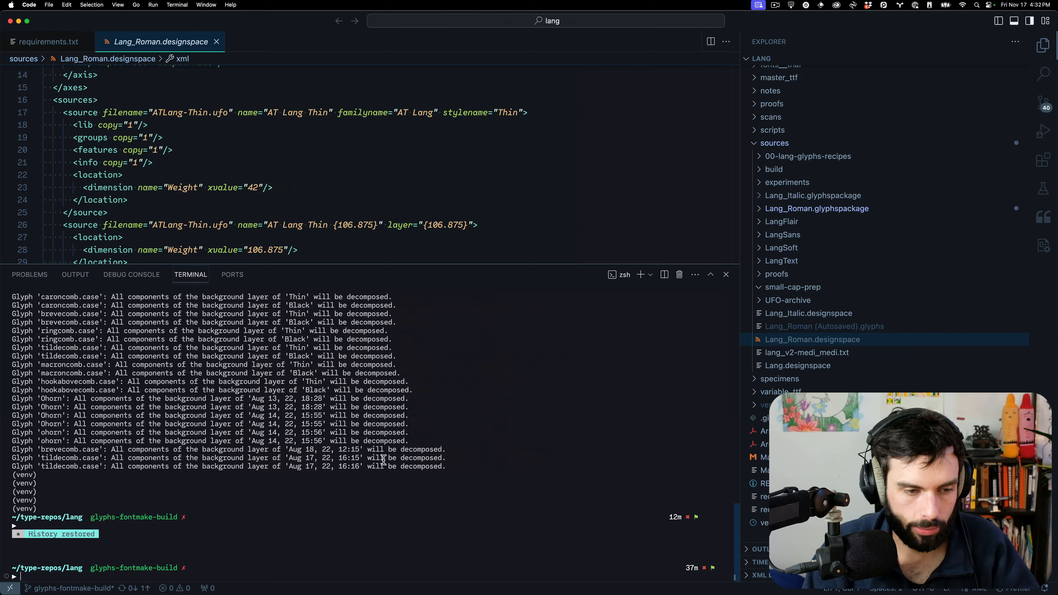
pyautogui.write('glyph')
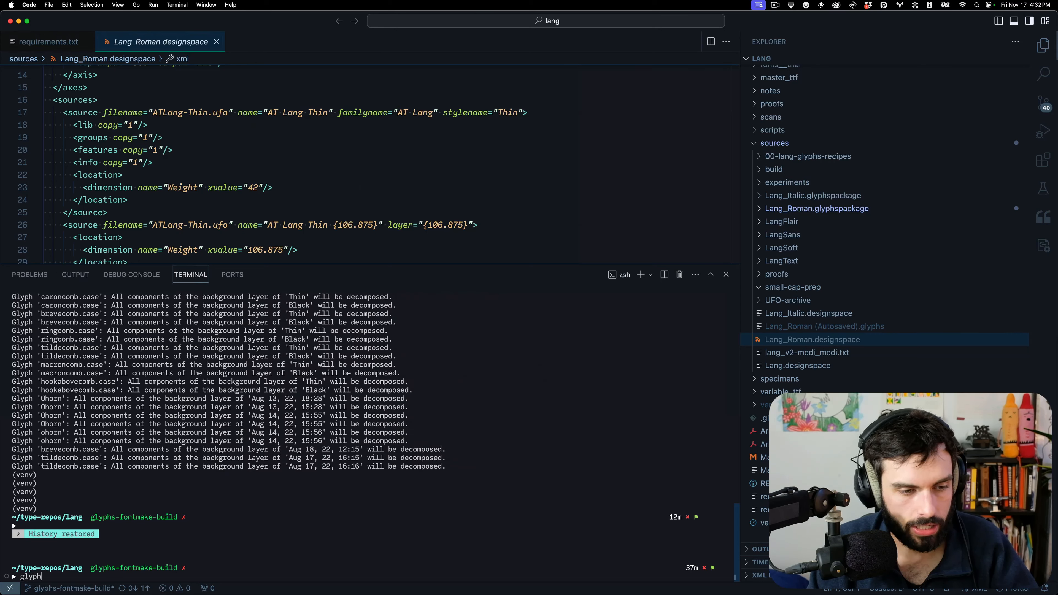
pyautogui.write('s2ufo')
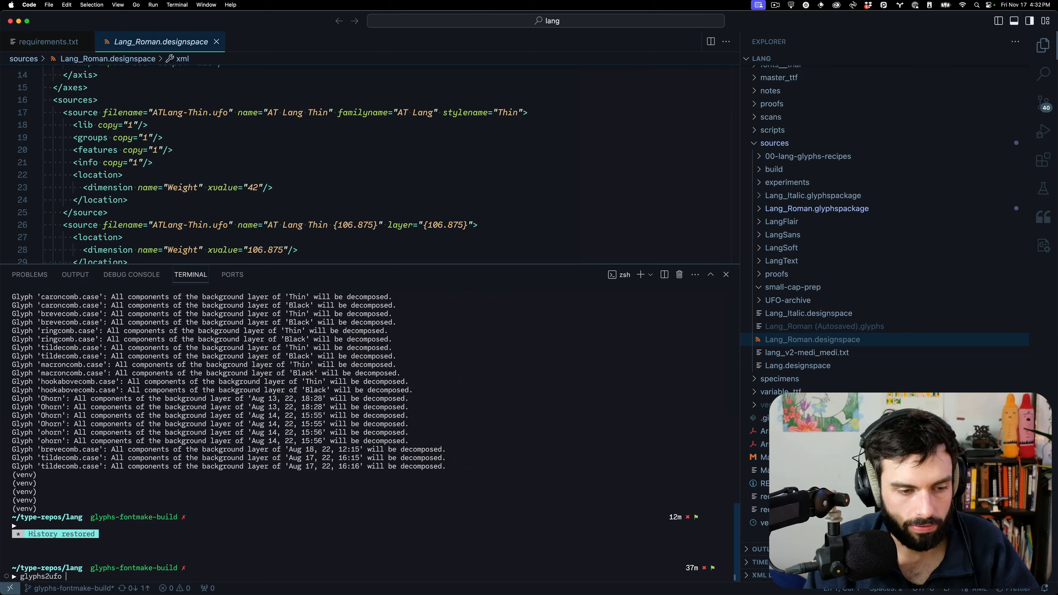
pyautogui.write('sources/Lang_Italic.glyphspackage')
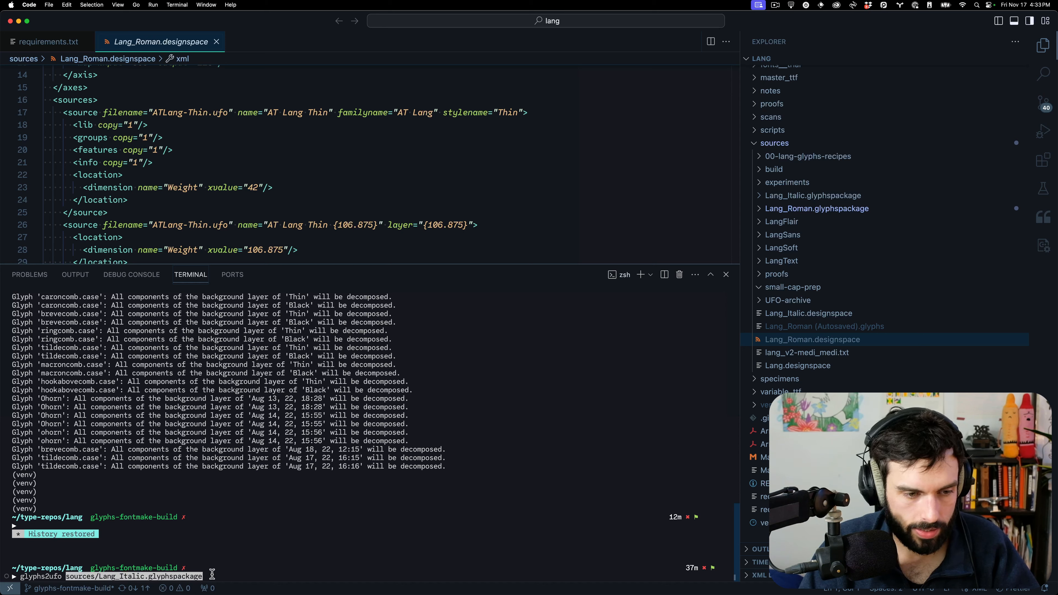
pyautogui.press('Return')
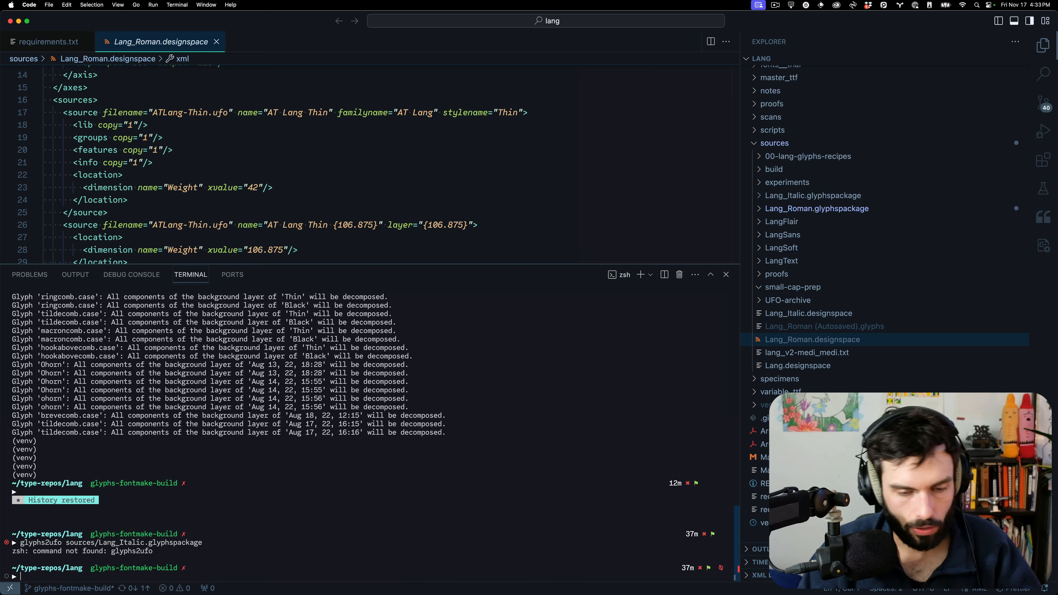
# Activate the project's Python virtual environment with the venv command.
pyautogui.write('venv')
pyautogui.press('Return')
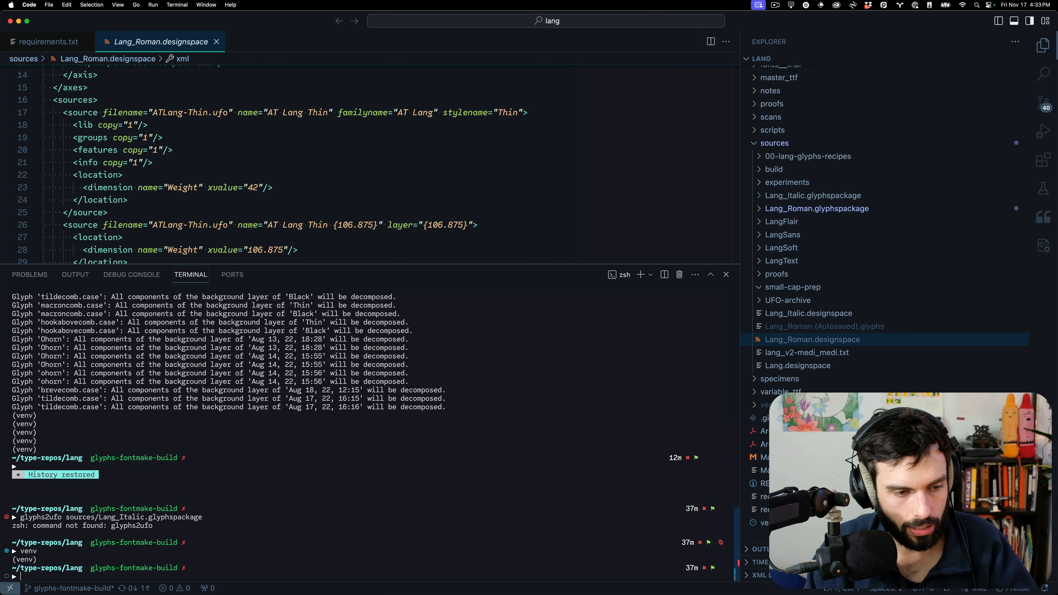
pyautogui.write('source ')
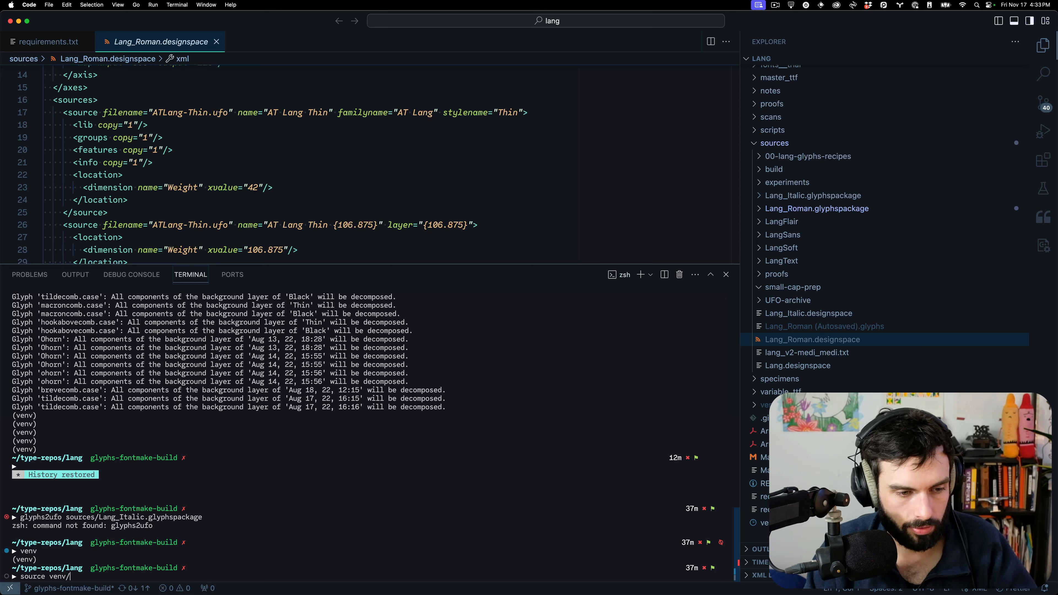
pyautogui.write('venv/bin/activate')
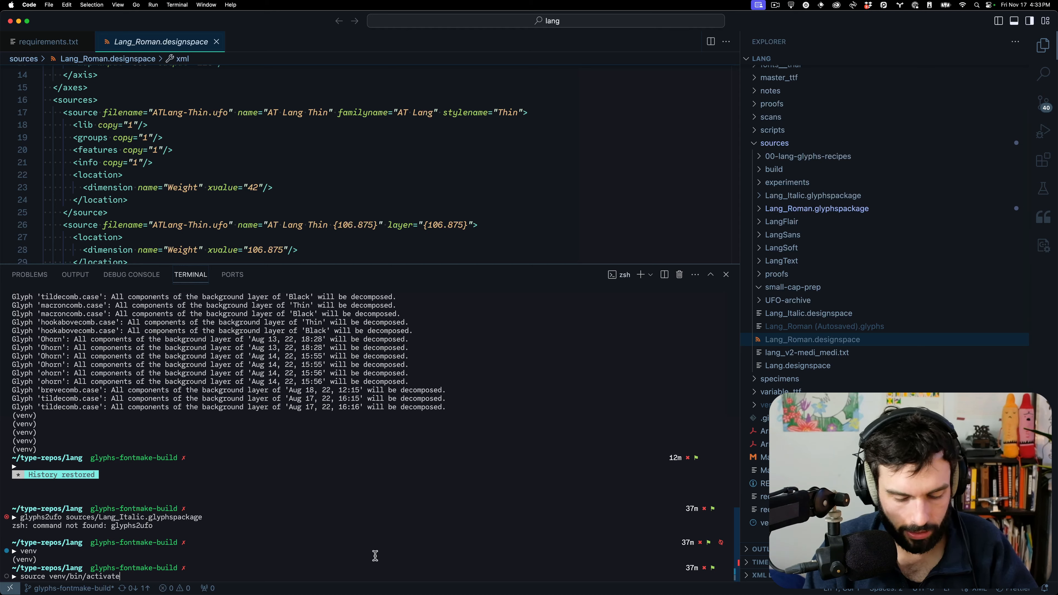
pyautogui.press('BackSpace')
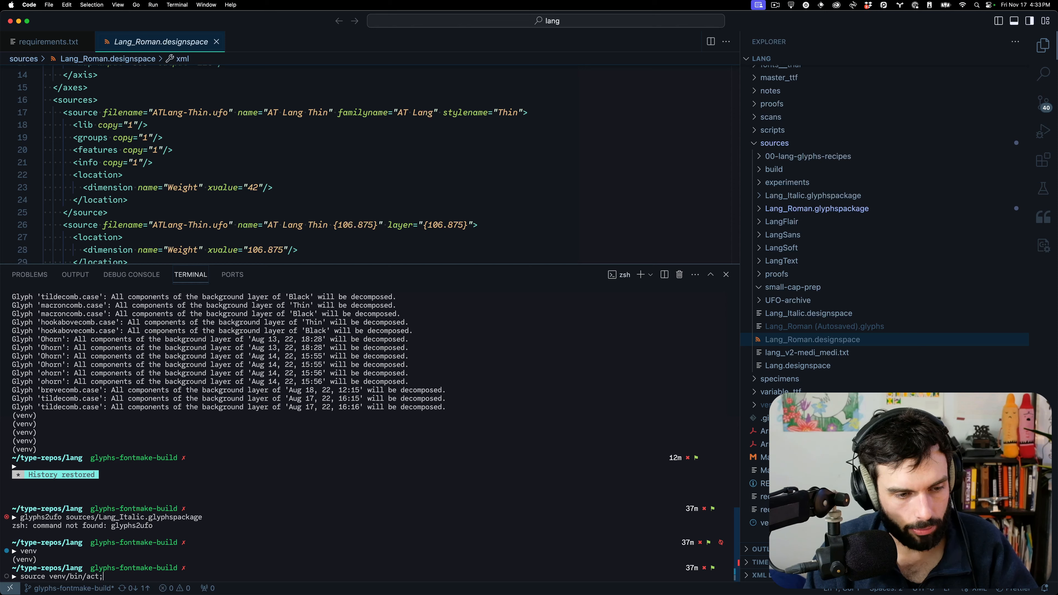
pyautogui.press('BackSpace')
pyautogui.press('BackSpace')
pyautogui.press('BackSpace')
pyautogui.press('BackSpace')
pyautogui.press('BackSpace')
pyautogui.press('BackSpace')
pyautogui.press('BackSpace')
pyautogui.press('BackSpace')
pyautogui.press('BackSpace')
pyautogui.press('BackSpace')
pyautogui.press('BackSpace')
pyautogui.press('BackSpace')
pyautogui.press('BackSpace')
pyautogui.press('BackSpace')
pyautogui.press('BackSpace')
pyautogui.press('BackSpace')
pyautogui.press('BackSpace')
pyautogui.press('BackSpace')
pyautogui.press('BackSpace')
pyautogui.press('BackSpace')
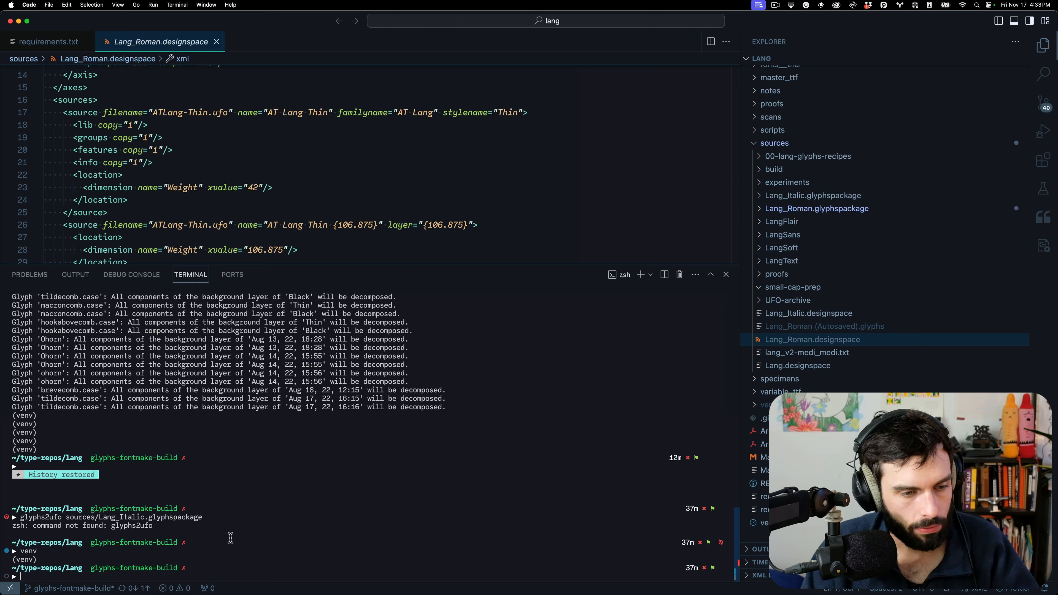
# Run glyphs2ufo on sources/Lang_Italic.glyphspackage inside the virtual environment and look through its terminal output.
pyautogui.write('glyp')
pyautogui.press('Right')
pyautogui.press('Return')
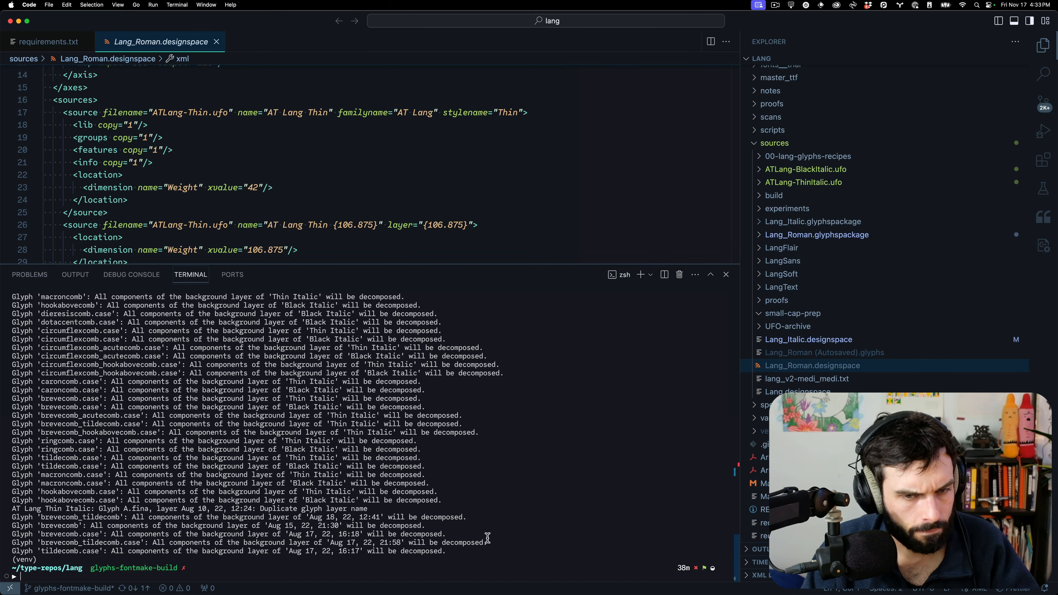
pyautogui.scroll(15, 417, 479)
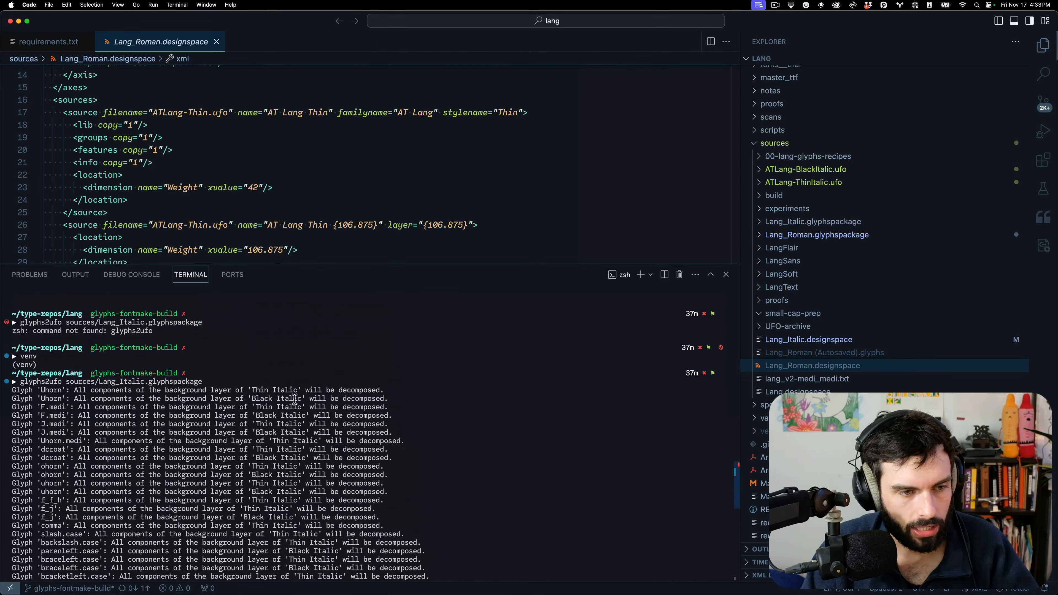
pyautogui.scroll(-15, 338, 452)
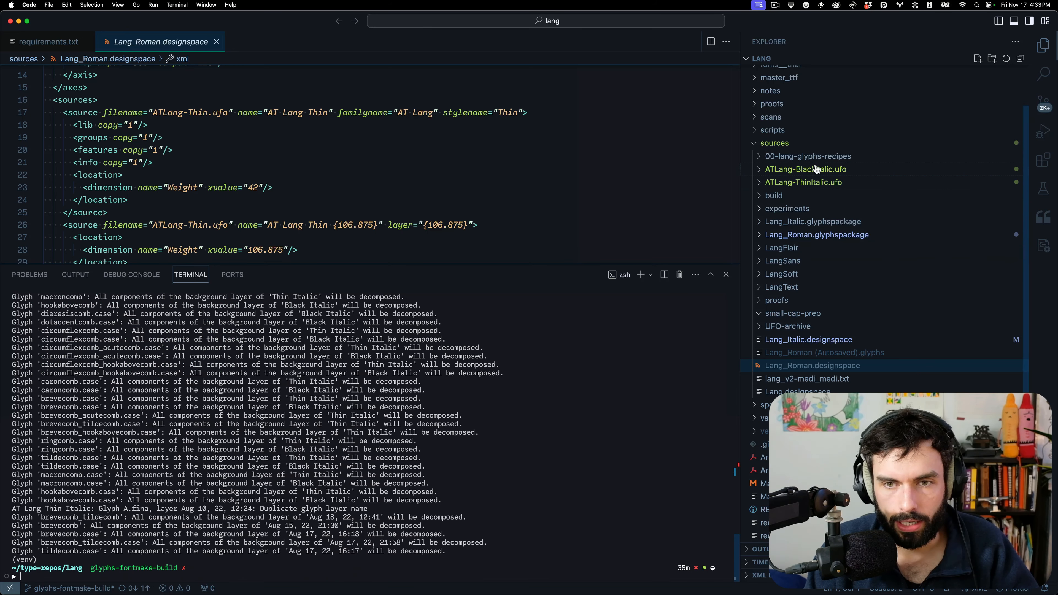
# Reveal ATLang-ThinItalic.ufo in Finder, view it and ATLang-BlackItalic.ufo in Glyphs, and close both fonts.
pyautogui.click(815, 184)
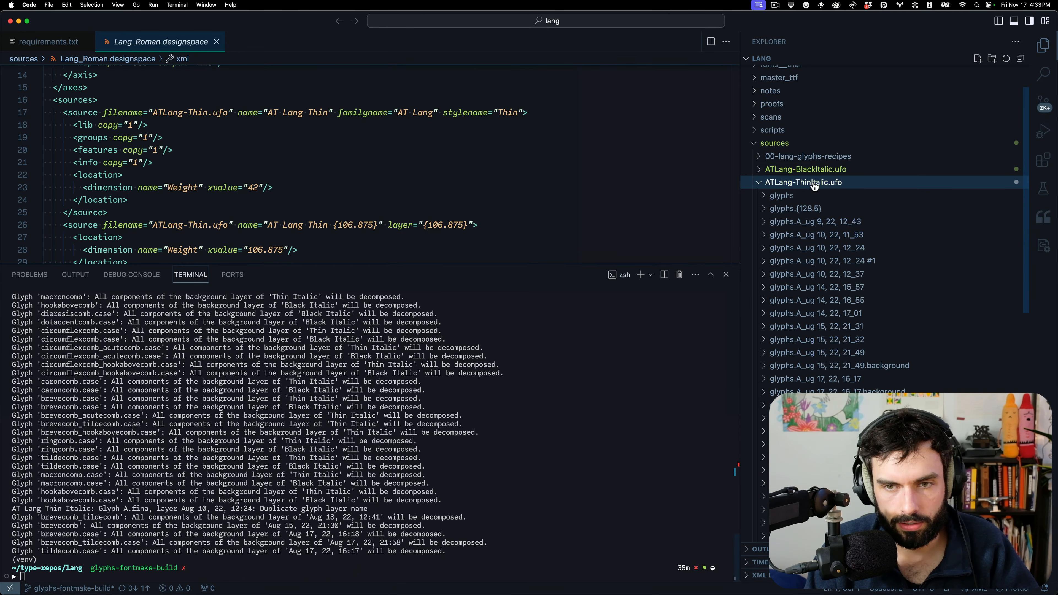
pyautogui.press('super+alt+r')
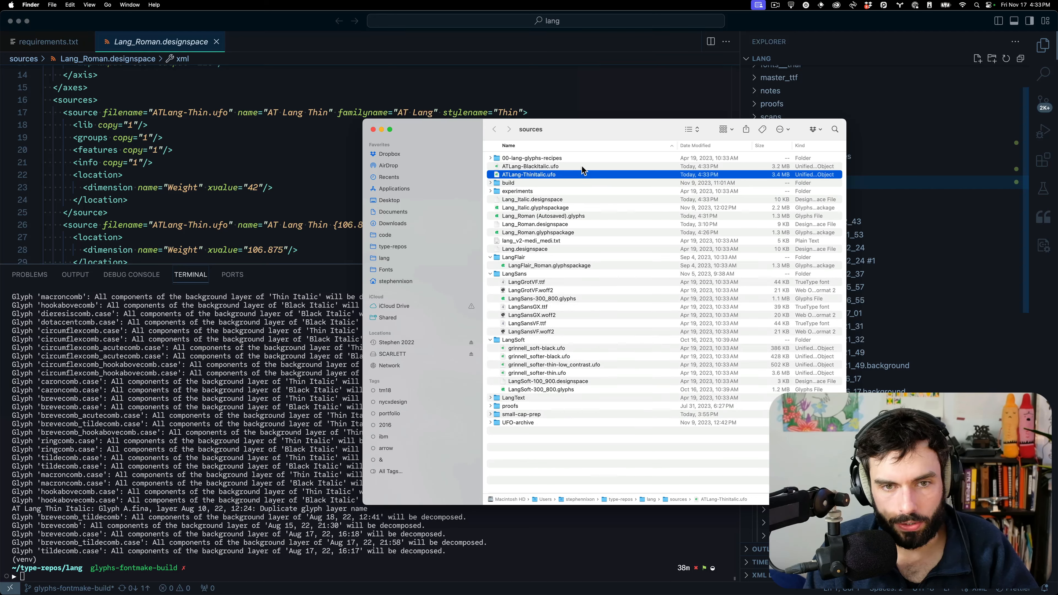
pyautogui.keyDown('shift'); pyautogui.click(566, 166); pyautogui.keyUp('shift')
pyautogui.doubleClick(566, 165)
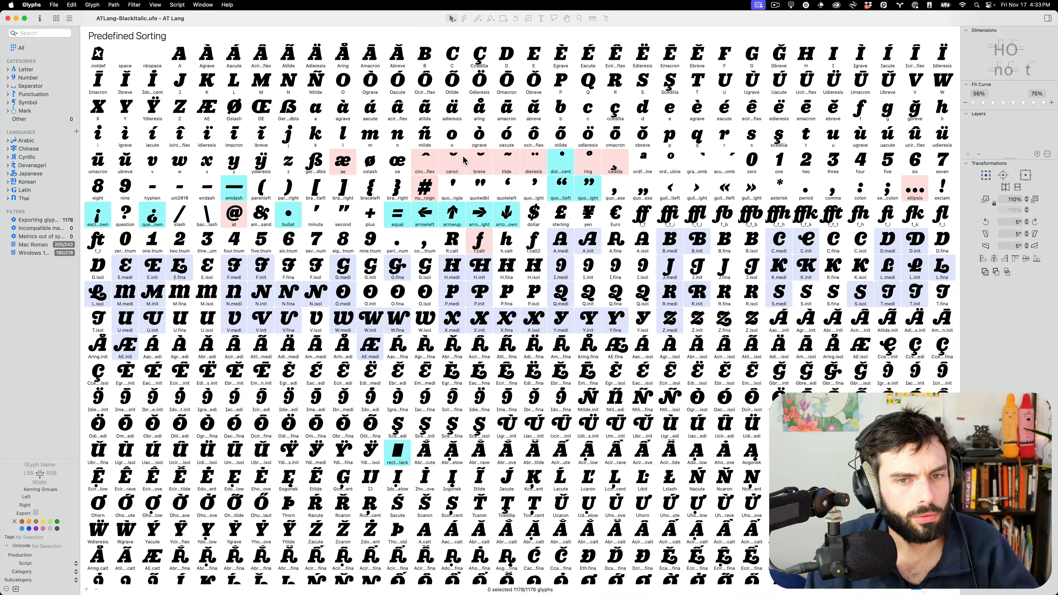
pyautogui.press('cmd+w')
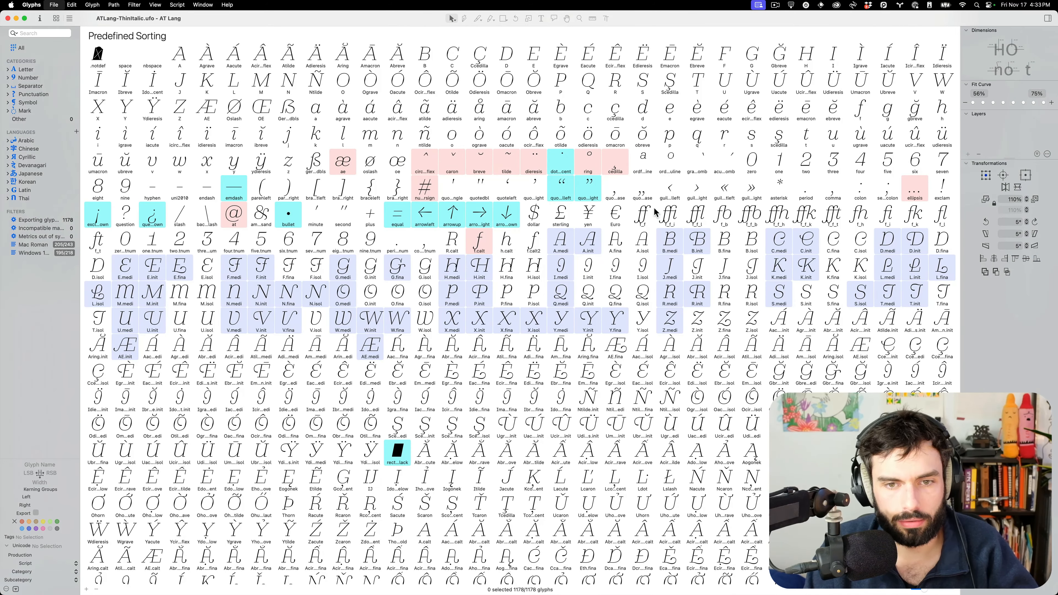
# Open ATLang-BlackItalic.ufo and ATLang-ThinItalic.ufo together in RoboFont.
pyautogui.rightClick(576, 175)
pyautogui.moveTo(626, 199)
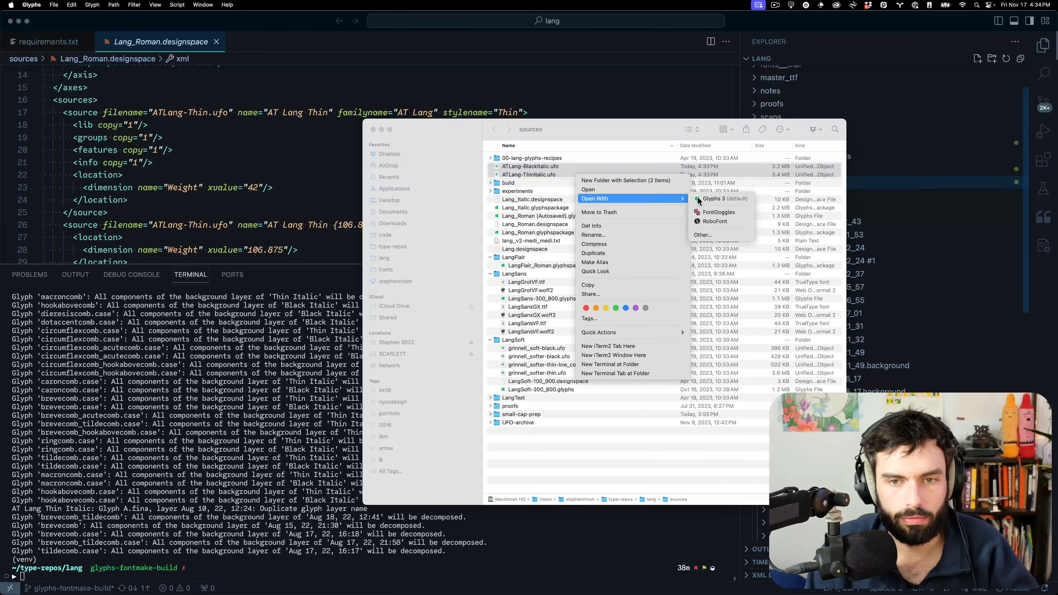
pyautogui.click(702, 222)
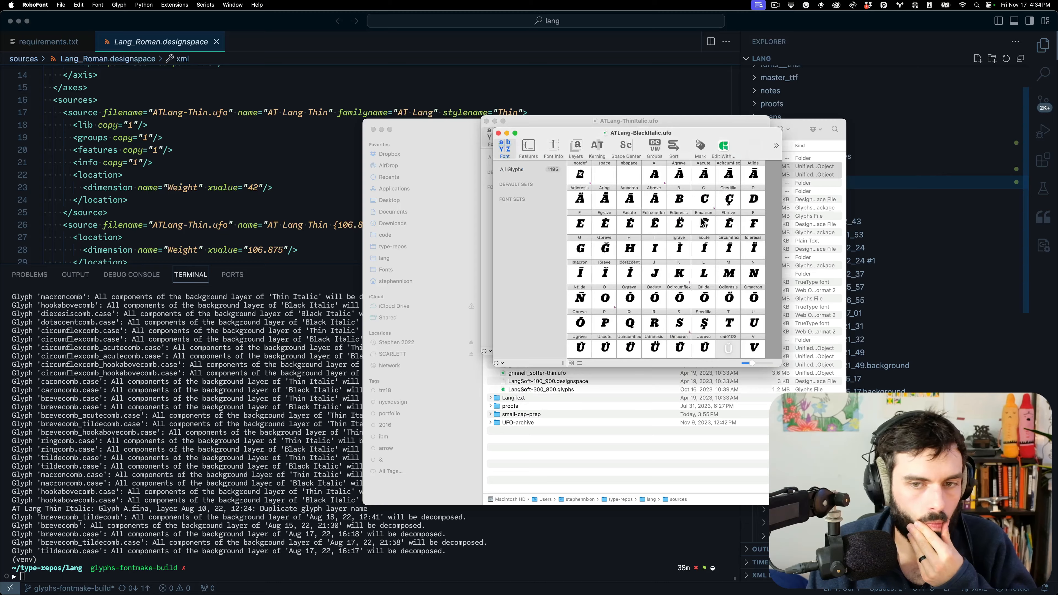
# Move both RoboFont font windows to a separate desktop next to the code editor's desktop and switch to it.
pyautogui.hotkey('ctrl', 'Up')
pyautogui.moveTo(824, 182); pyautogui.dragTo(1042, 30)
pyautogui.click(865, 92)
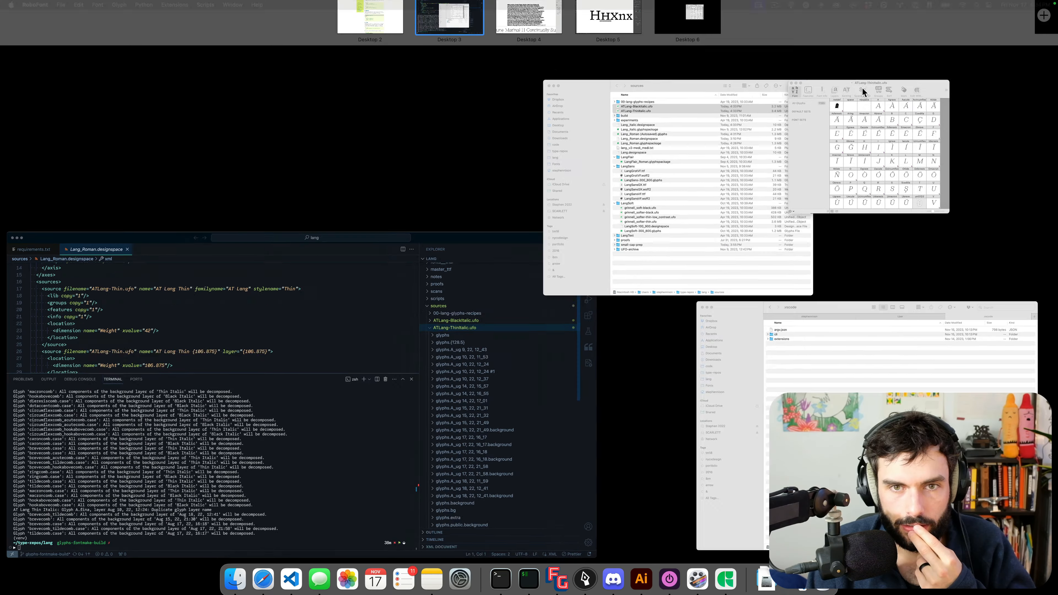
pyautogui.hotkey('ctrl', 'Up')
pyautogui.moveTo(684, 87); pyautogui.dragTo(537, 37)
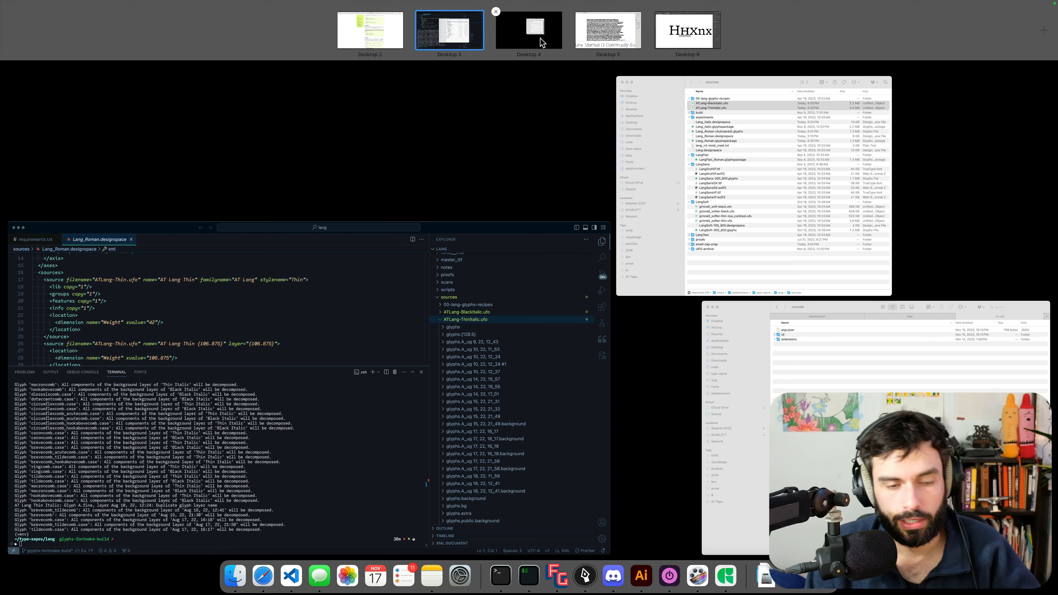
pyautogui.click(541, 41)
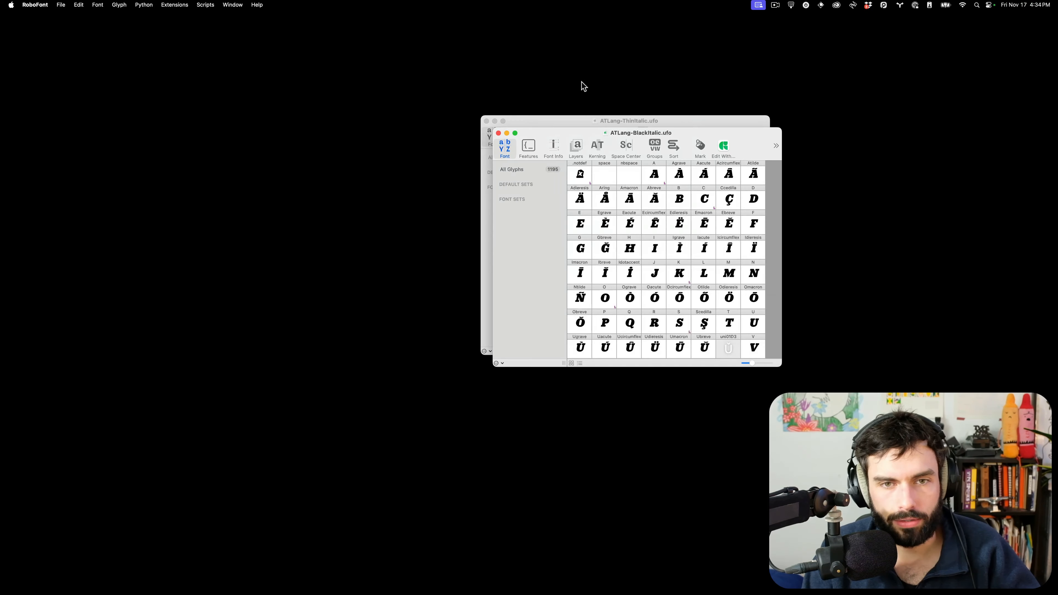
# Arrange the two RoboFont windows so both fonts can be seen, and enlarge the ATLang-BlackItalic.ufo window.
pyautogui.moveTo(563, 128); pyautogui.dragTo(650, 261)
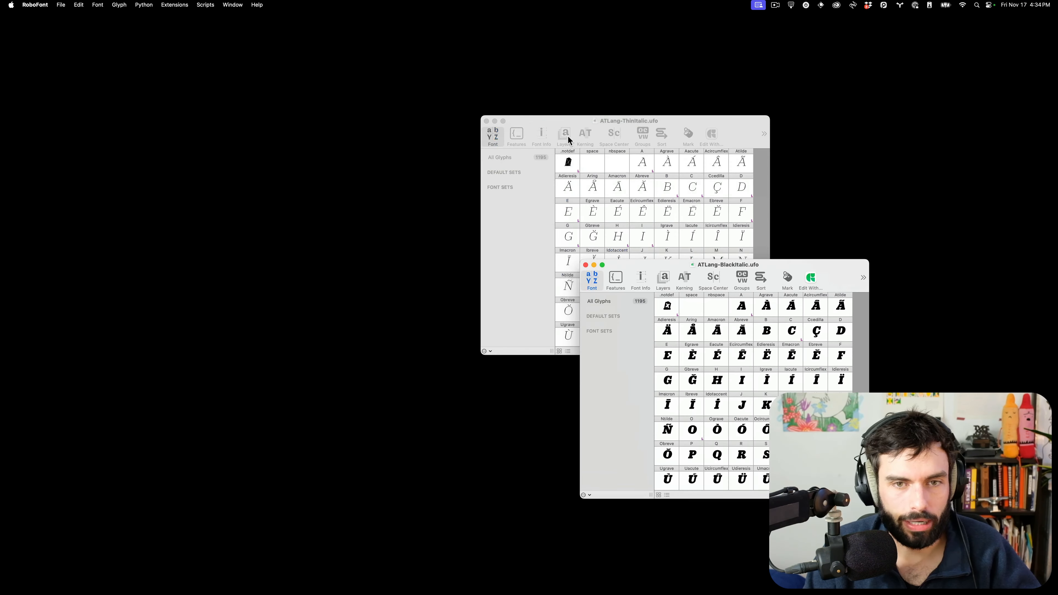
pyautogui.moveTo(575, 124); pyautogui.dragTo(272, 98)
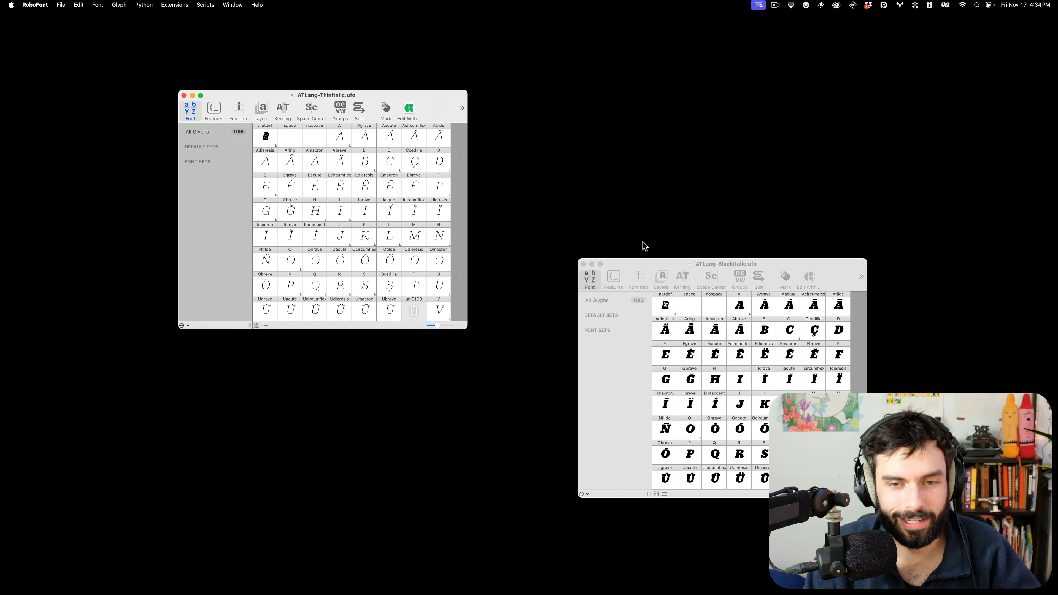
pyautogui.moveTo(644, 264); pyautogui.dragTo(473, 137)
pyautogui.moveTo(697, 369); pyautogui.dragTo(882, 540)
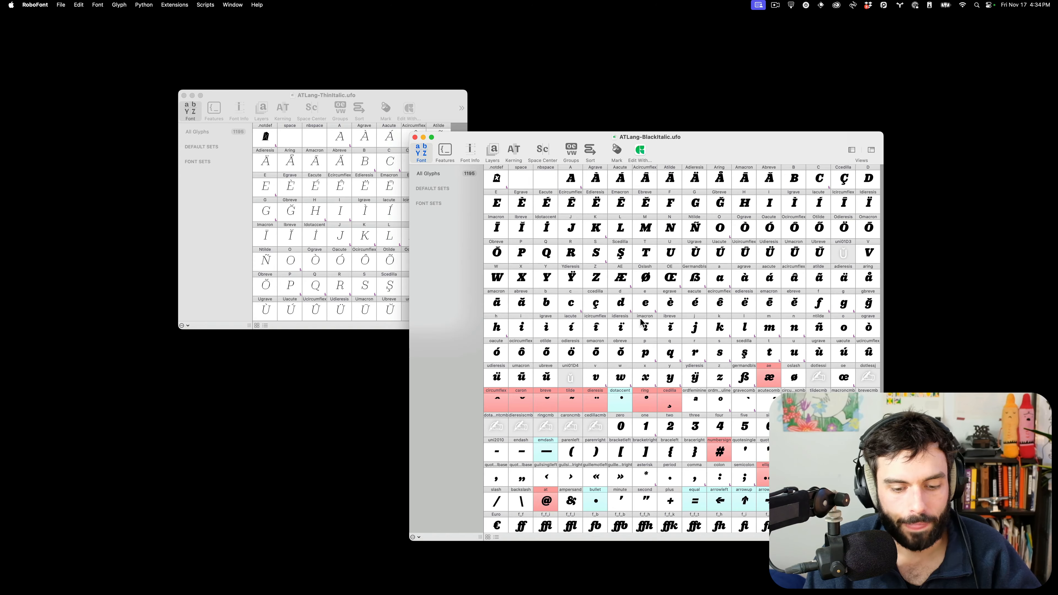
pyautogui.hotkey('ctrl', 'Left')
pyautogui.hotkey('ctrl', 'Left')
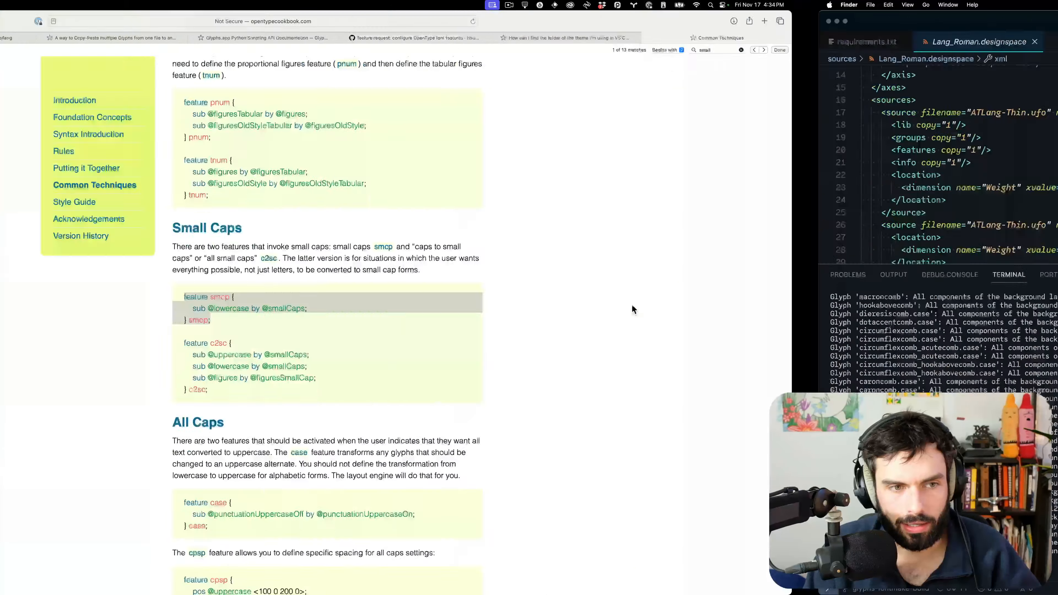
pyautogui.hotkey('ctrl', 'Right')
pyautogui.hotkey('ctrl', 'Right')
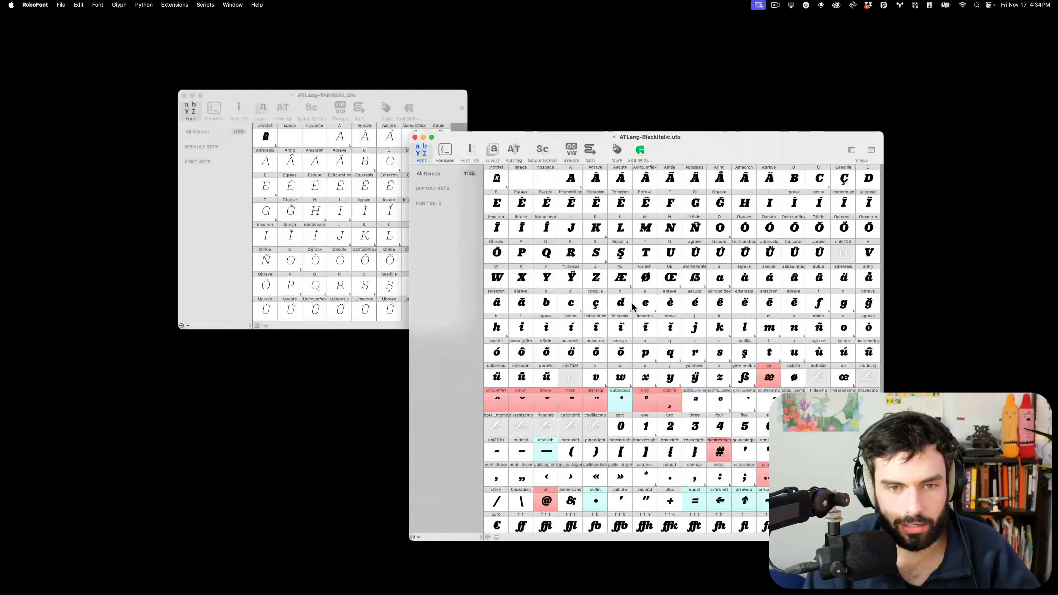
pyautogui.moveTo(618, 593)
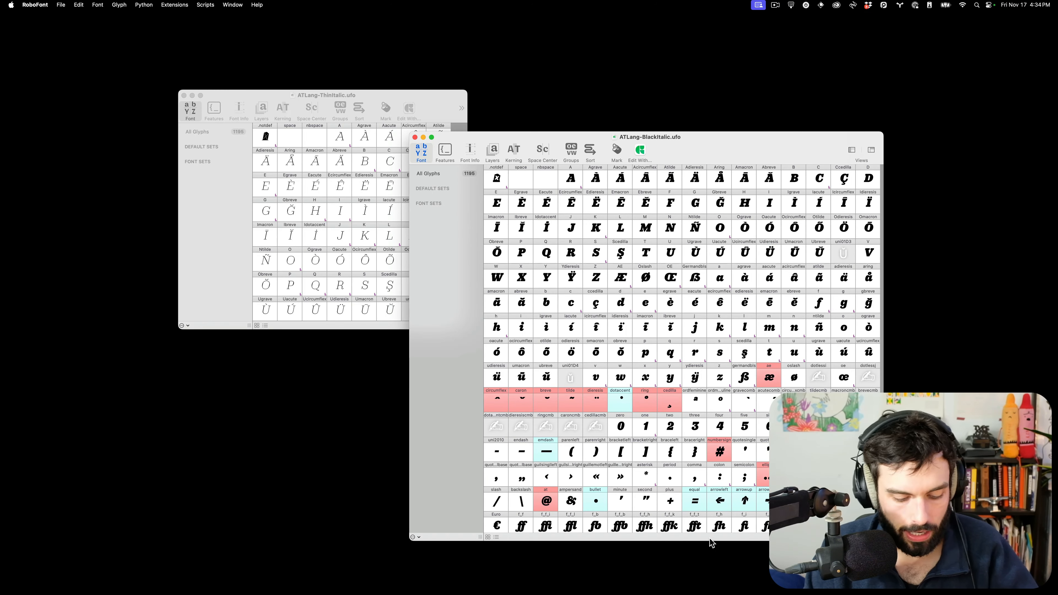
# Switch to the Typeface app and filter the whole font collection to families with the small caps feature.
pyautogui.press('super+space')
pyautogui.write('ter')
pyautogui.press('Return')
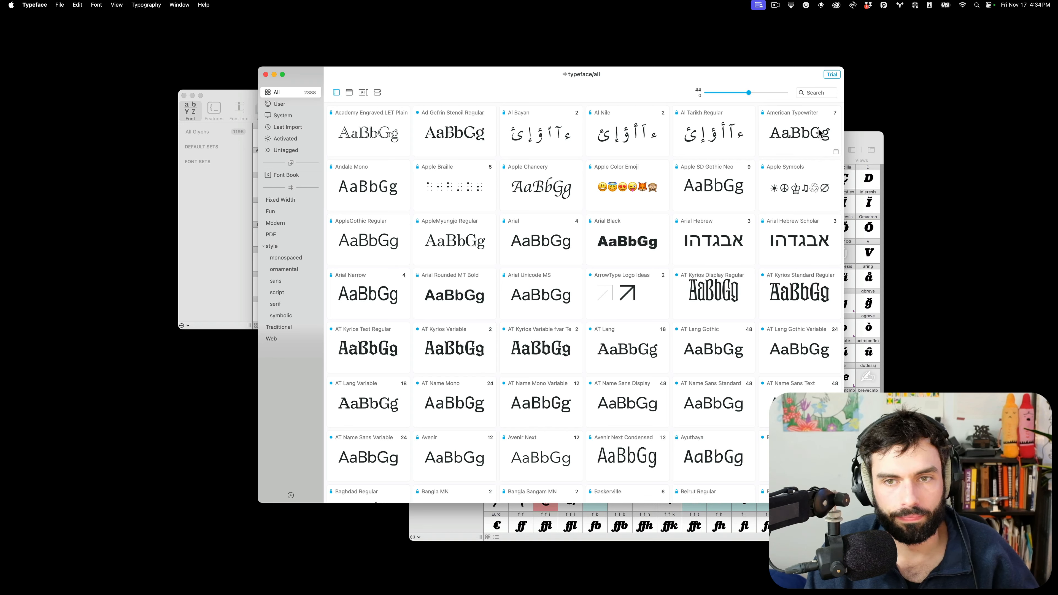
pyautogui.click(817, 94)
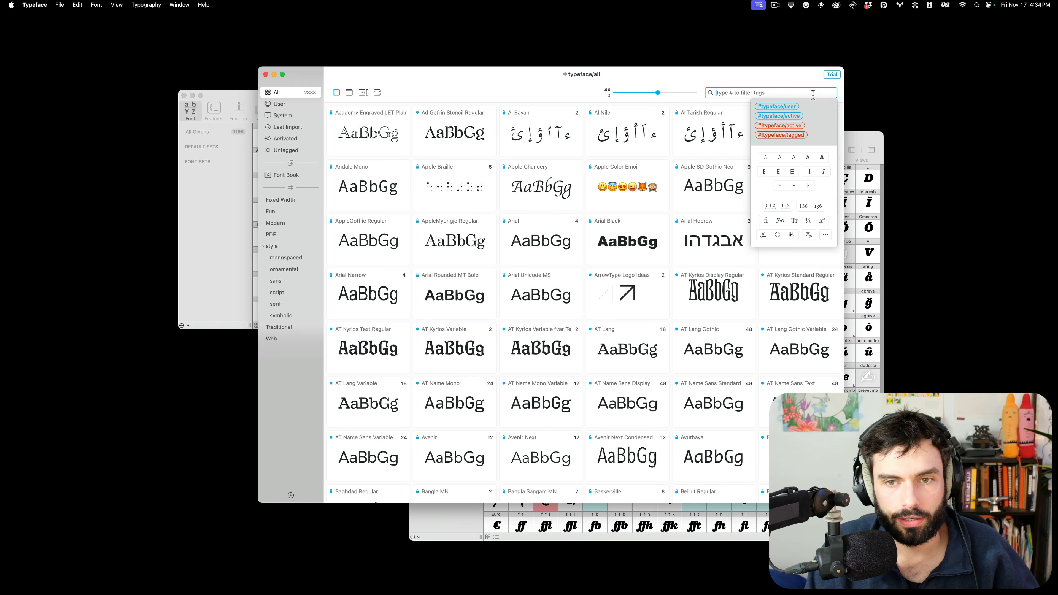
pyautogui.click(795, 222)
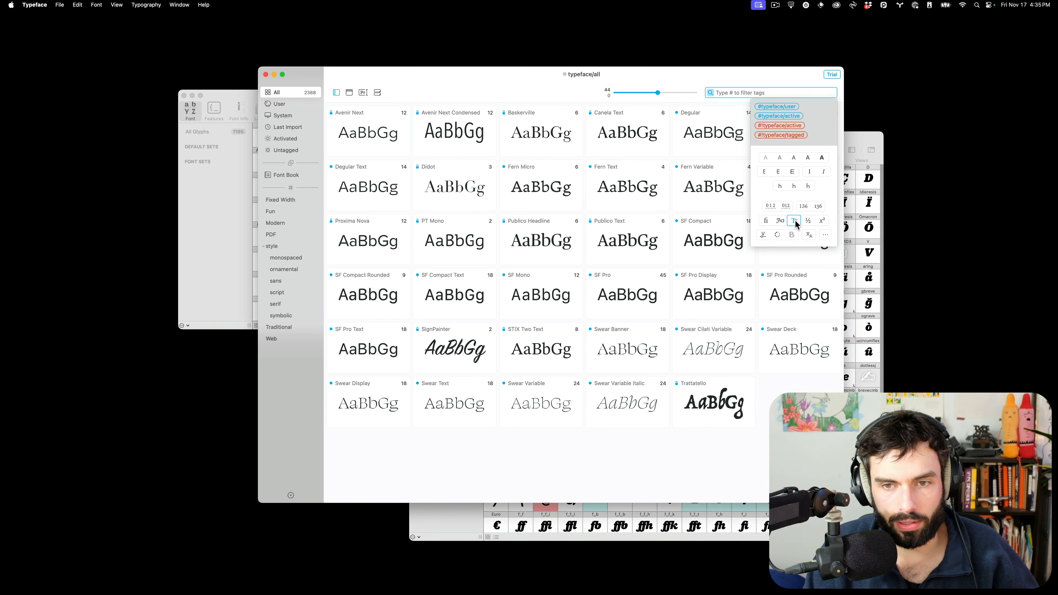
pyautogui.press('Escape')
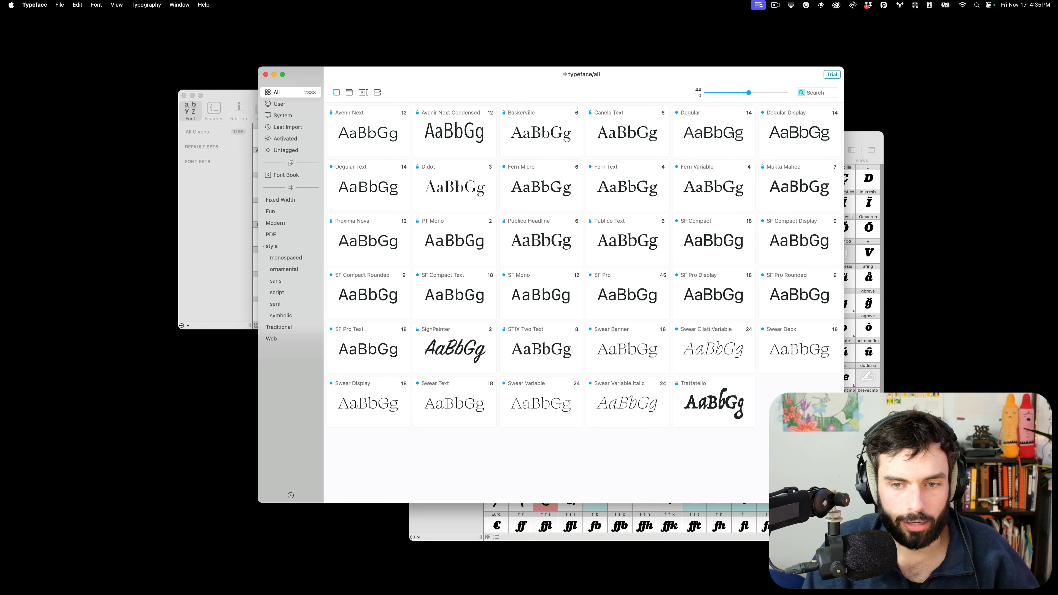
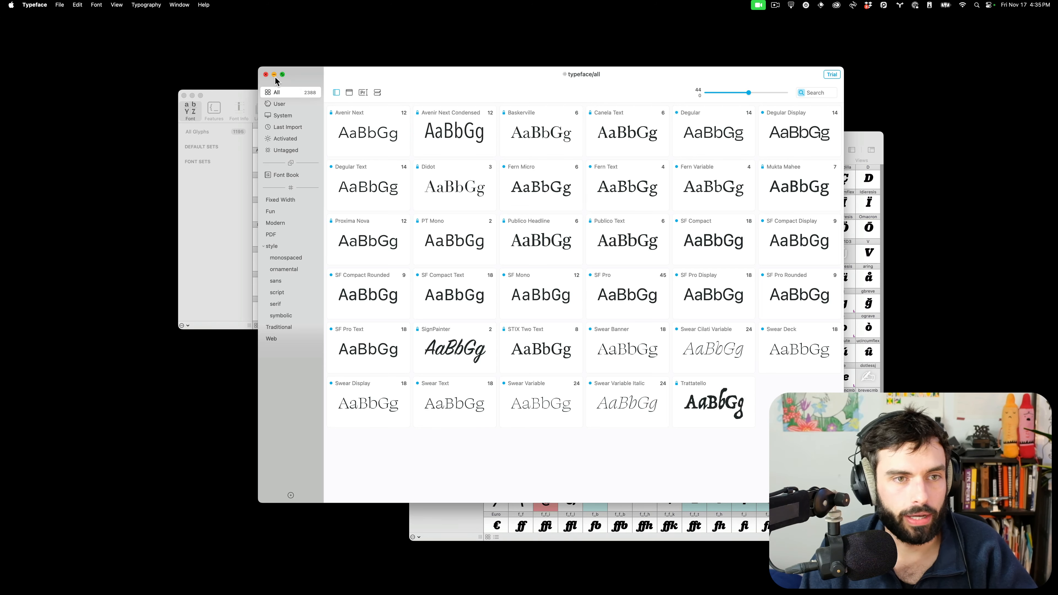
# Close the Typeface window and switch back to the Lang_Roman.glyphspackage sample text in Glyphs.
pyautogui.click(266, 74)
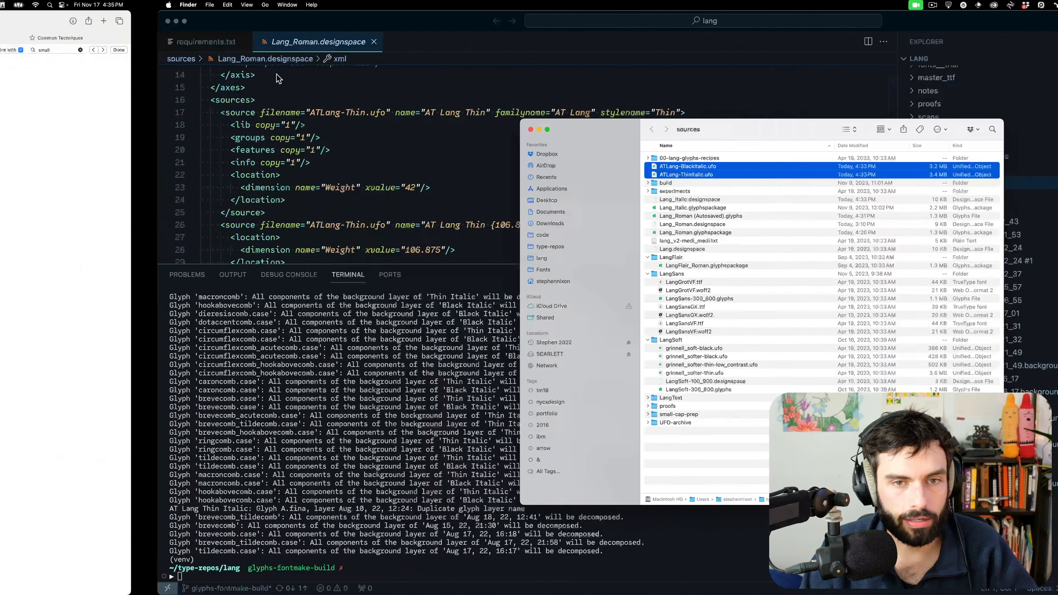
pyautogui.hotkey('ctrl', 'Left')
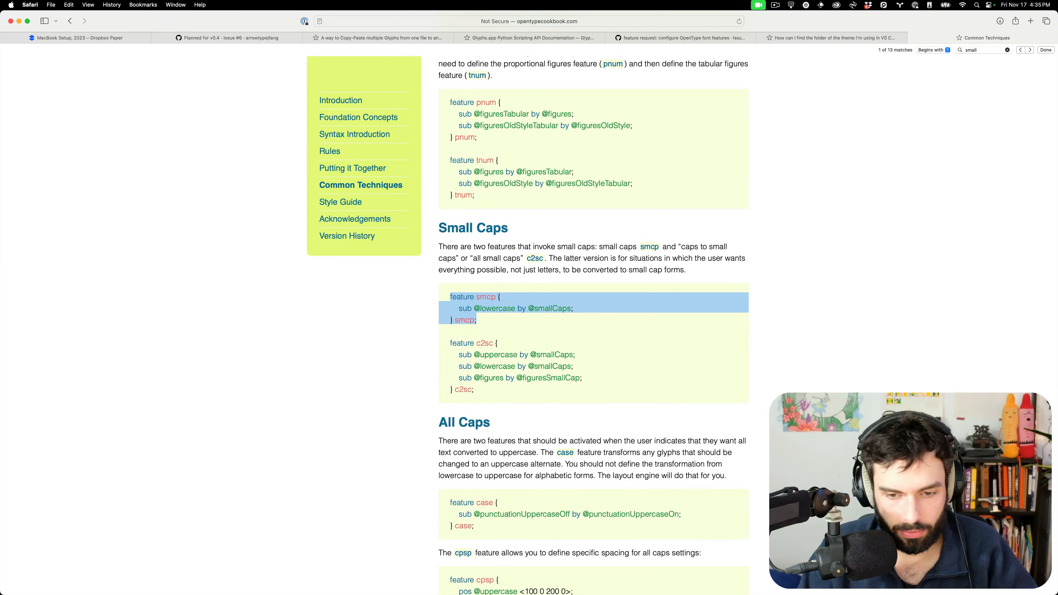
pyautogui.click(717, 583)
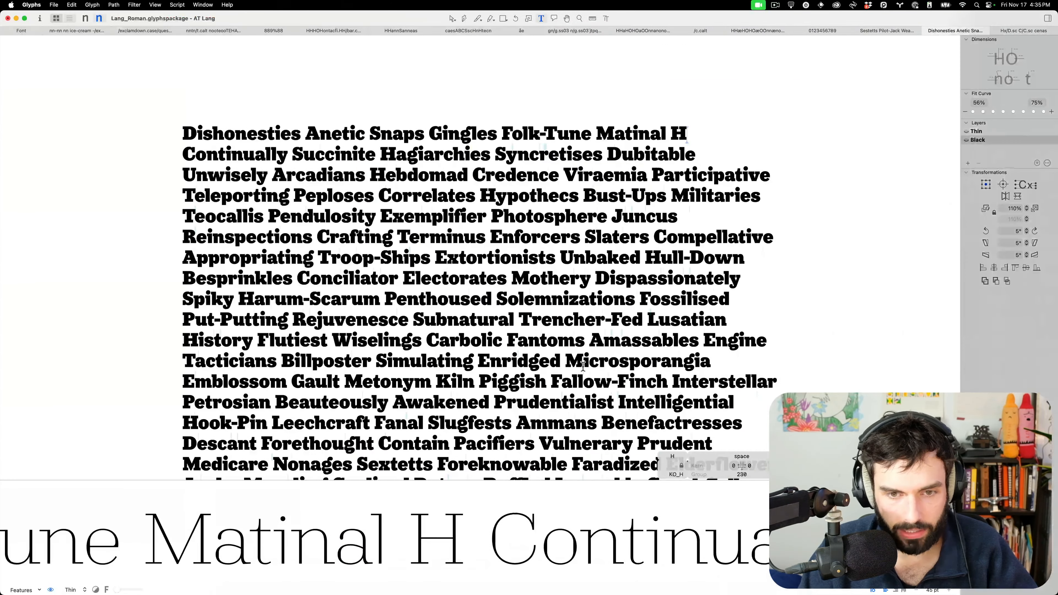
# Check the Small Cap metric's name and scope settings in the font's Thin master.
pyautogui.press('super+i')
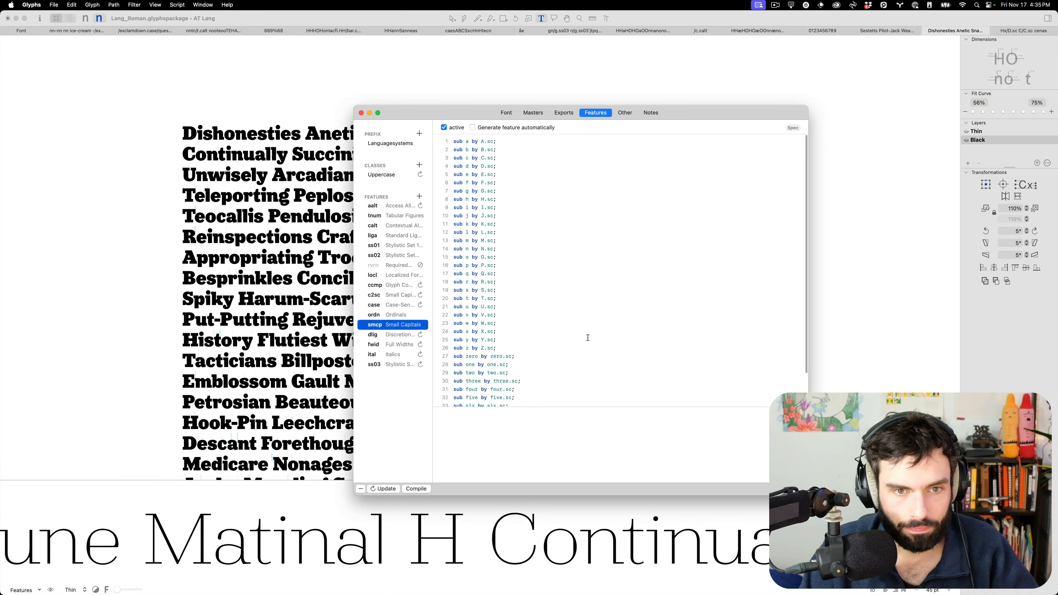
pyautogui.click(530, 115)
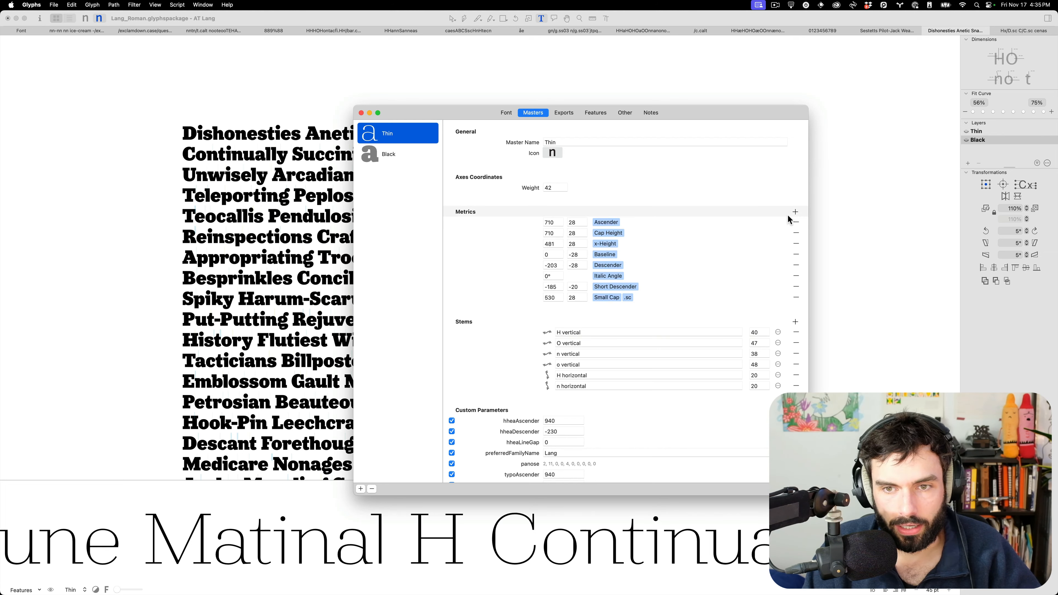
pyautogui.click(630, 298)
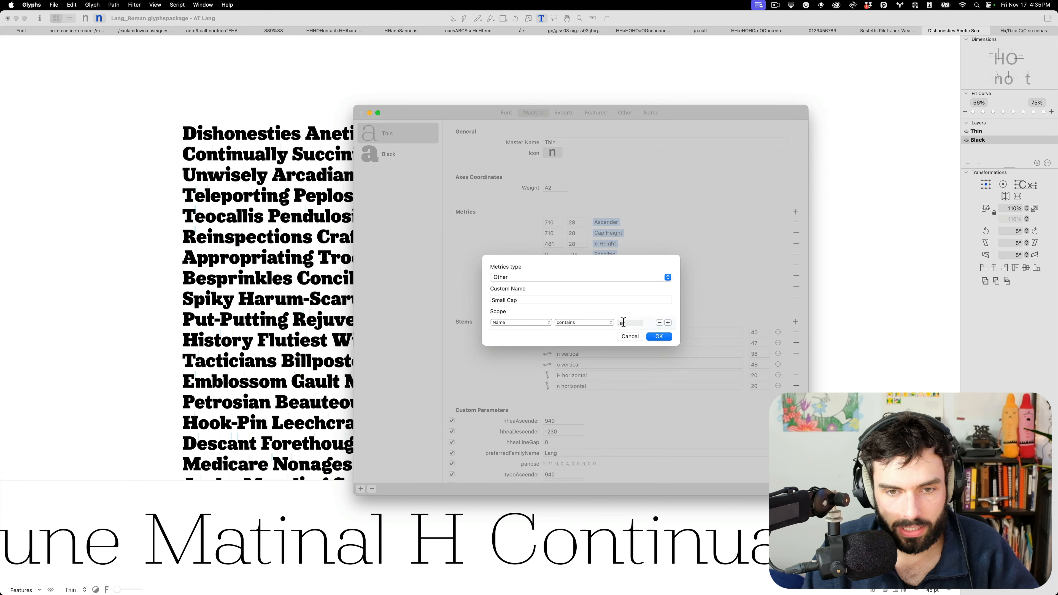
pyautogui.click(663, 337)
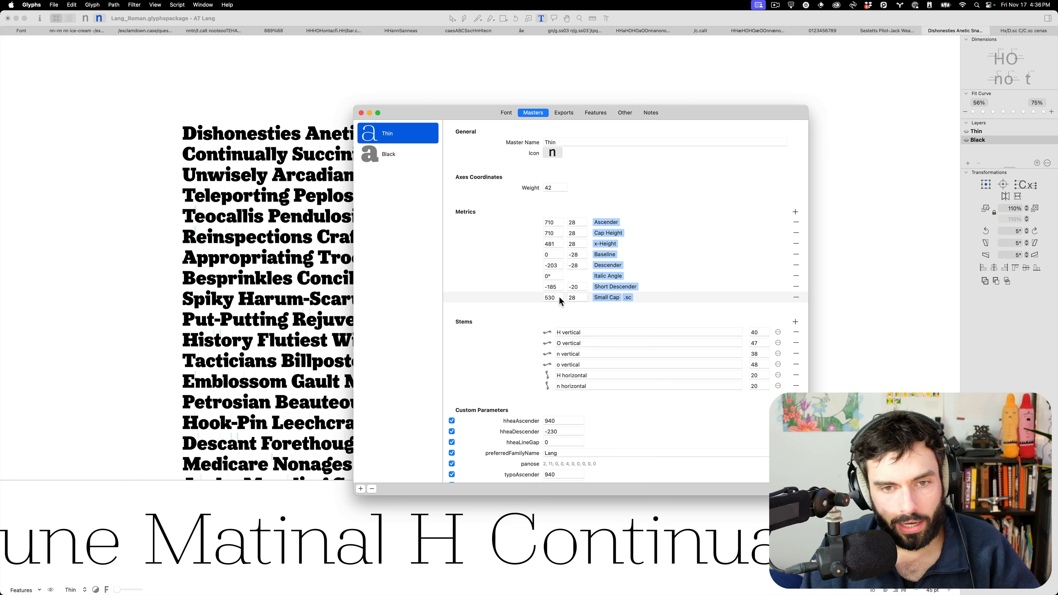
# Calculate 481*1.1 to relate the small cap height to the x-height, and close the calculator and font info.
pyautogui.hotkey('alt', 'space')
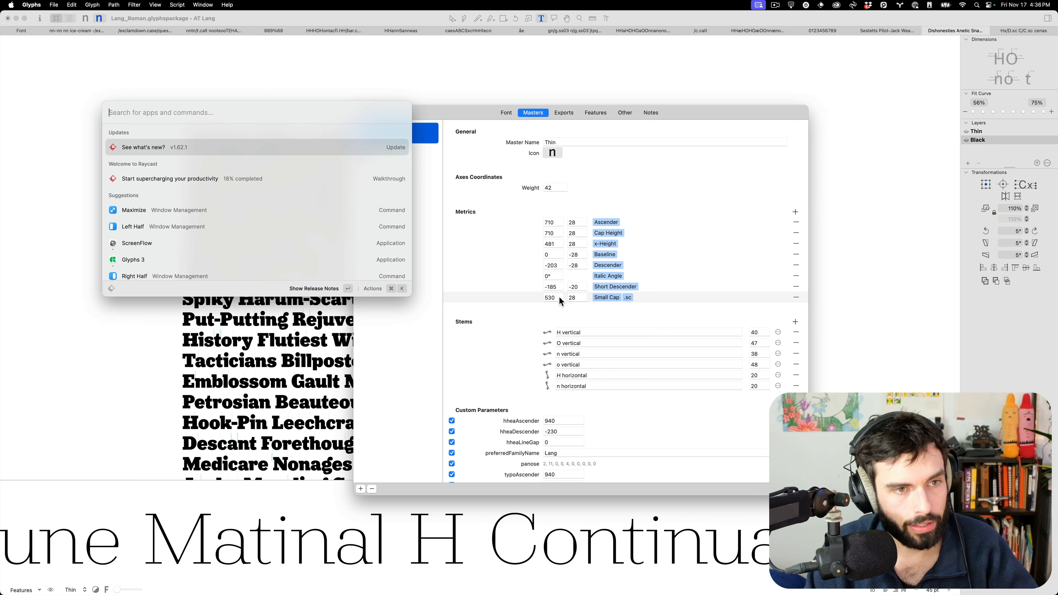
pyautogui.write('481')
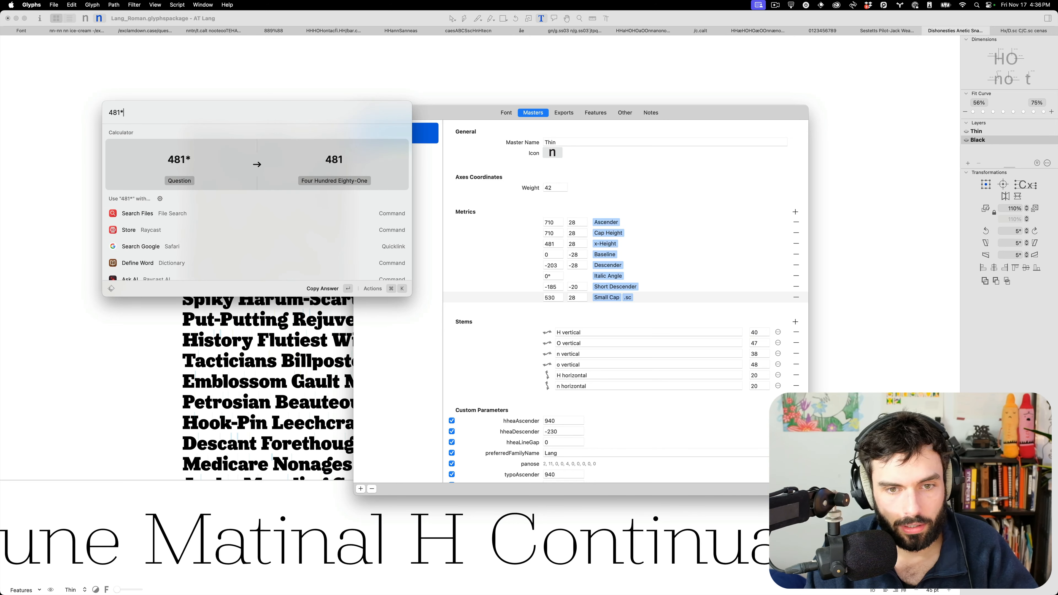
pyautogui.write('*1.1')
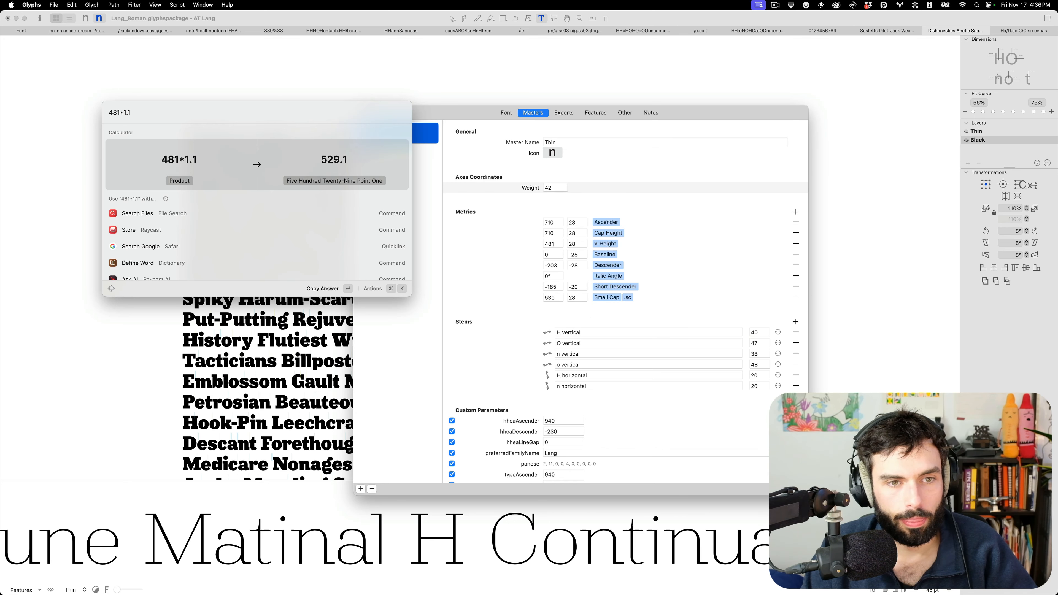
pyautogui.press('Escape')
pyautogui.press('Escape')
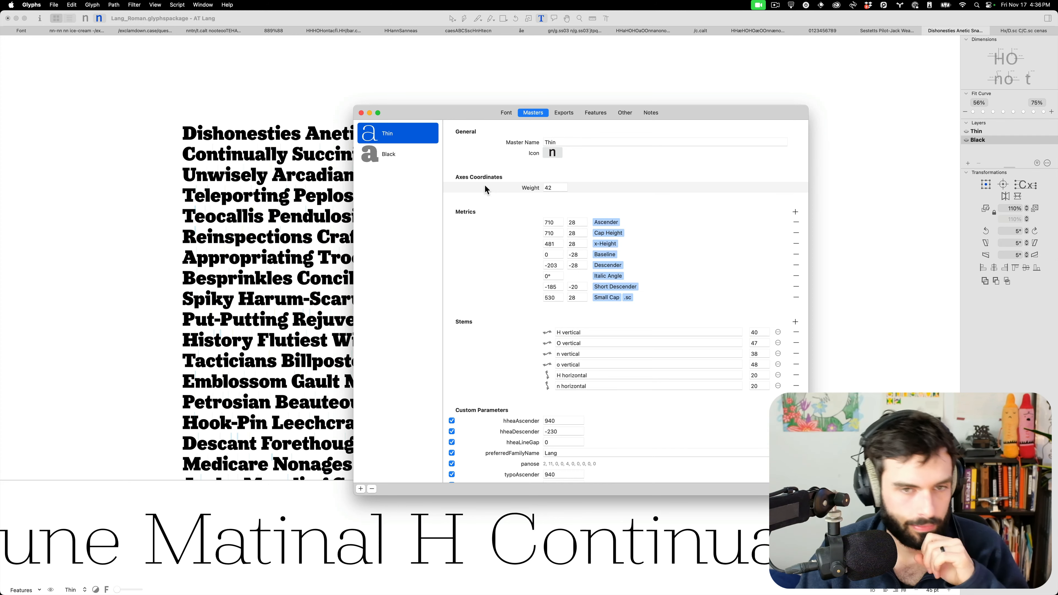
pyautogui.click(362, 113)
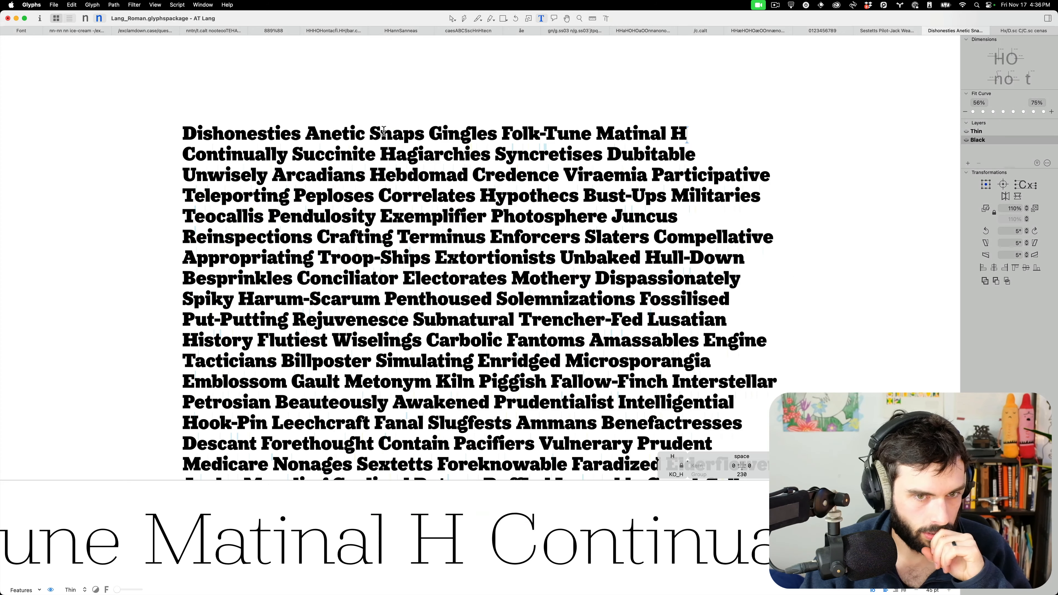
# Switch to Adobe Illustrator and examine the small cap to x-height ratios of the typeface samples on the artboard.
pyautogui.moveTo(646, 594)
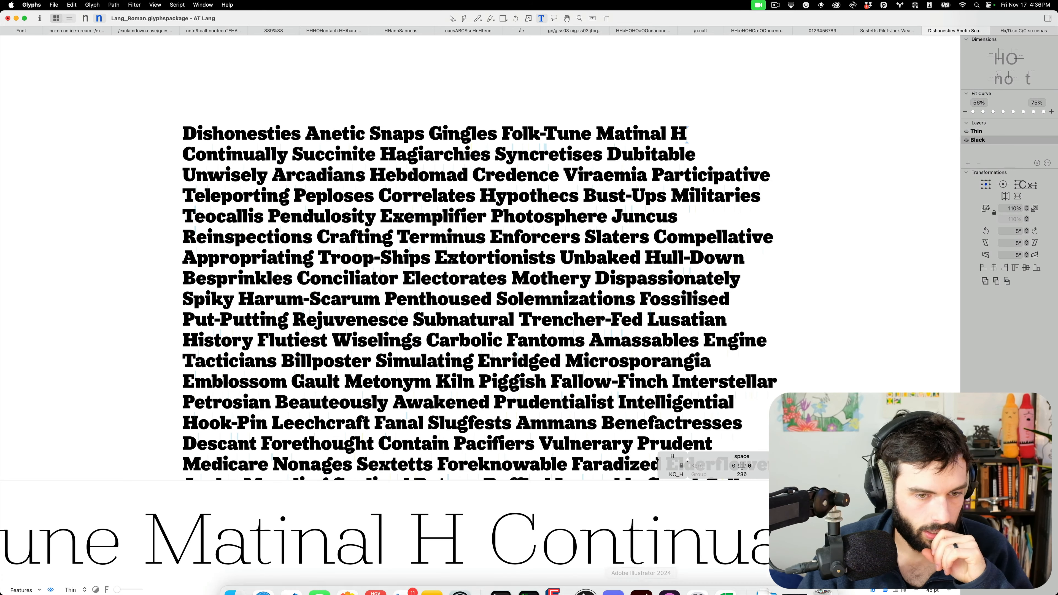
pyautogui.click(647, 593)
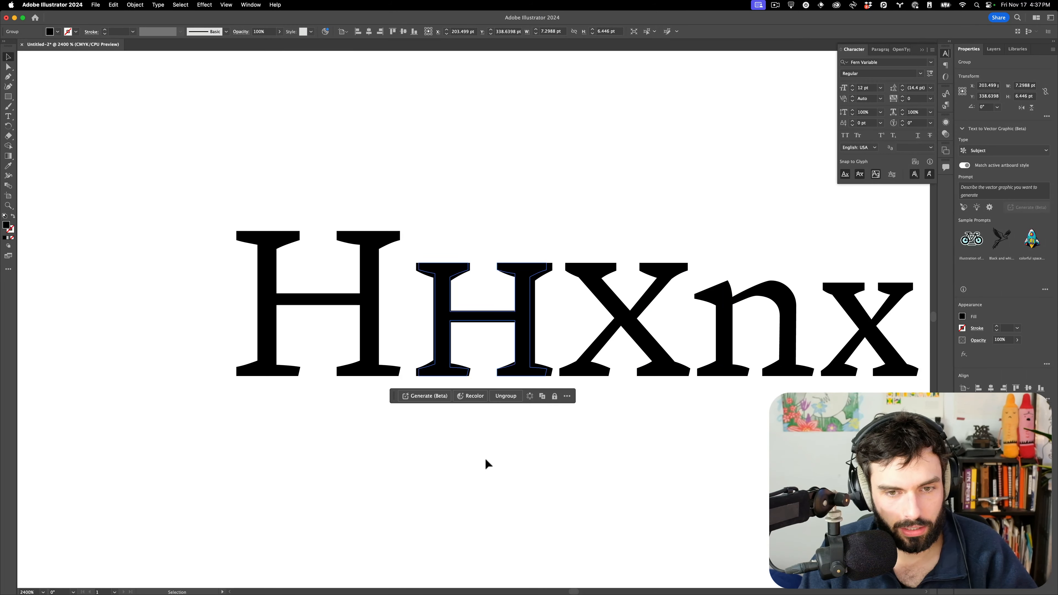
pyautogui.press('super+0')
pyautogui.scroll(-3, 510, 493)
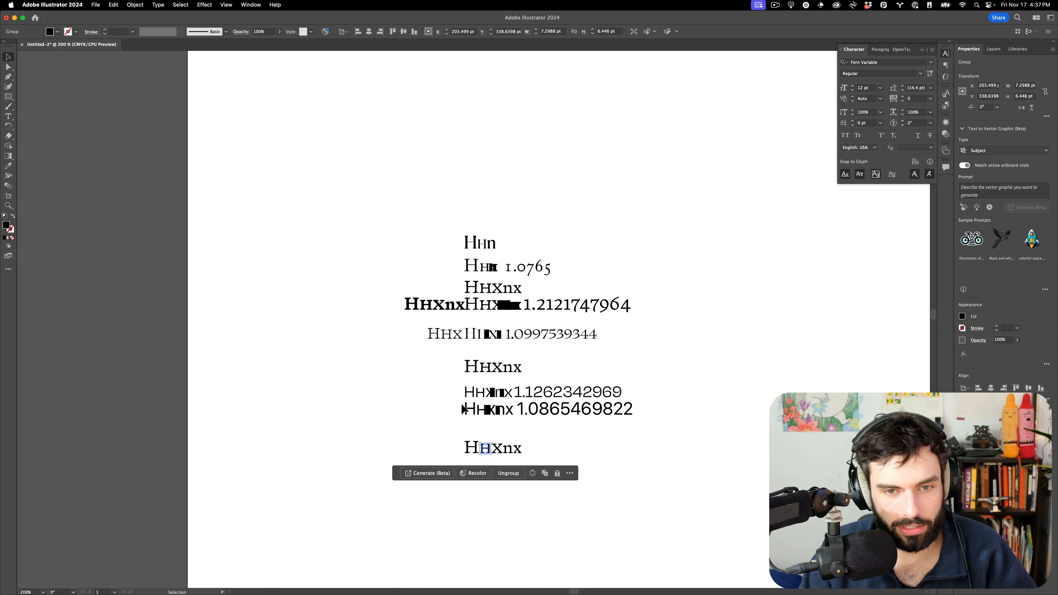
pyautogui.scroll(5, 460, 402)
pyautogui.hscroll(3, 460, 408)
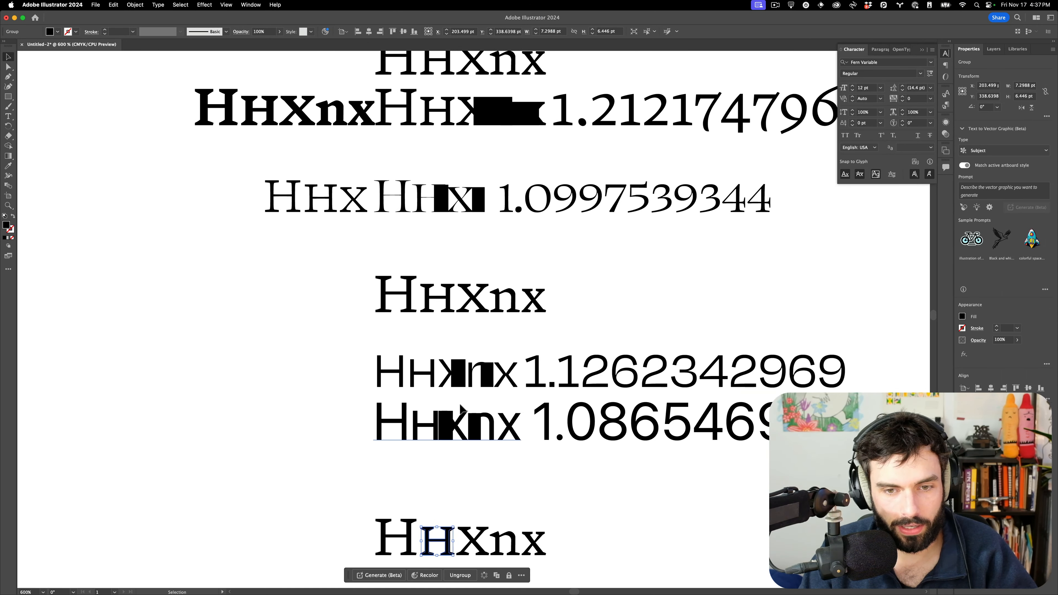
pyautogui.scroll(5, 460, 408)
pyautogui.scroll(3, 459, 402)
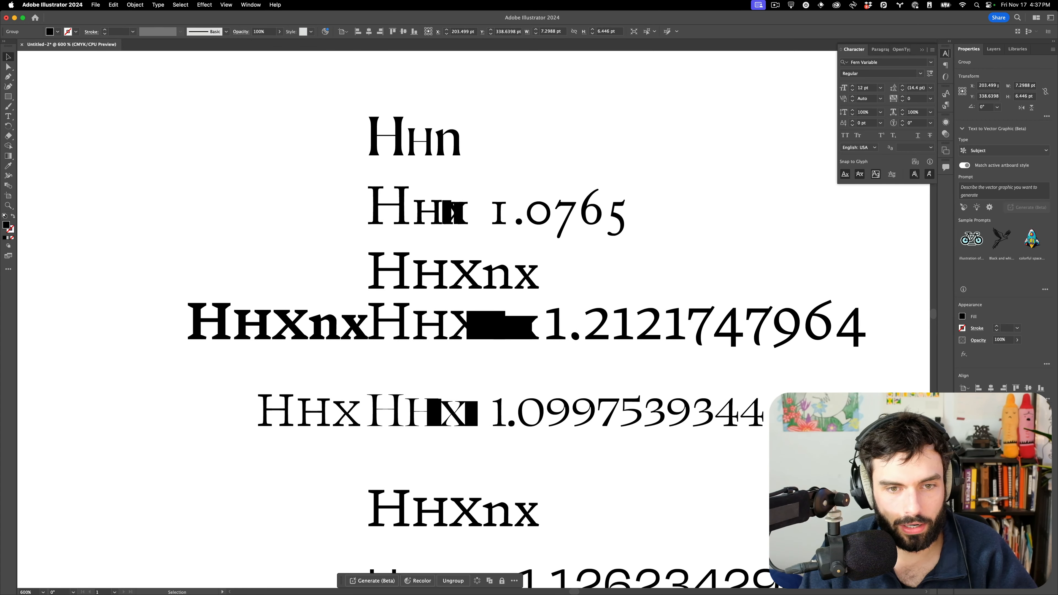
pyautogui.scroll(1, 460, 407)
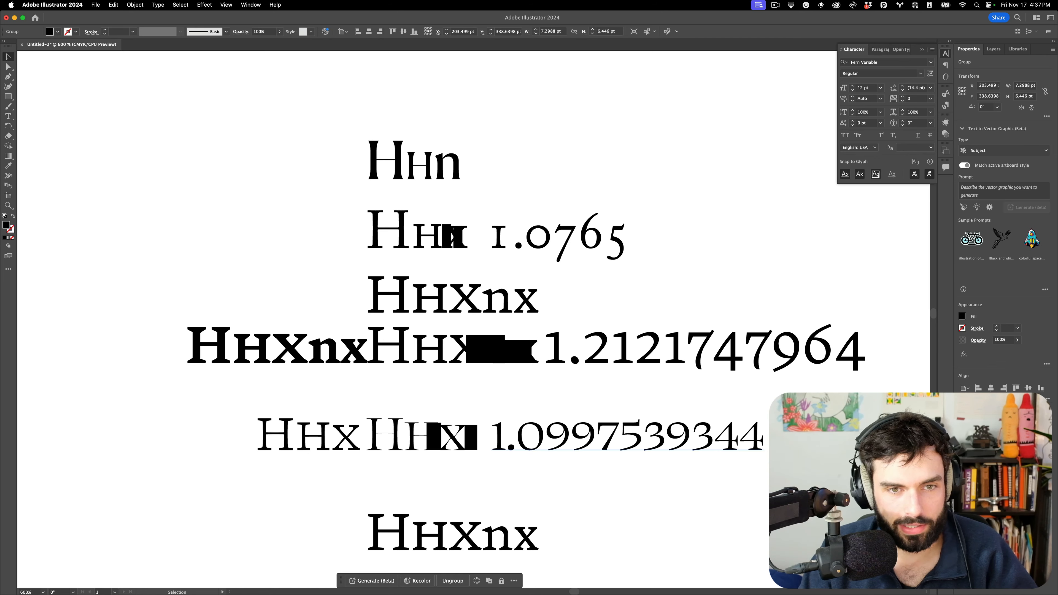
pyautogui.scroll(-1, 766, 296)
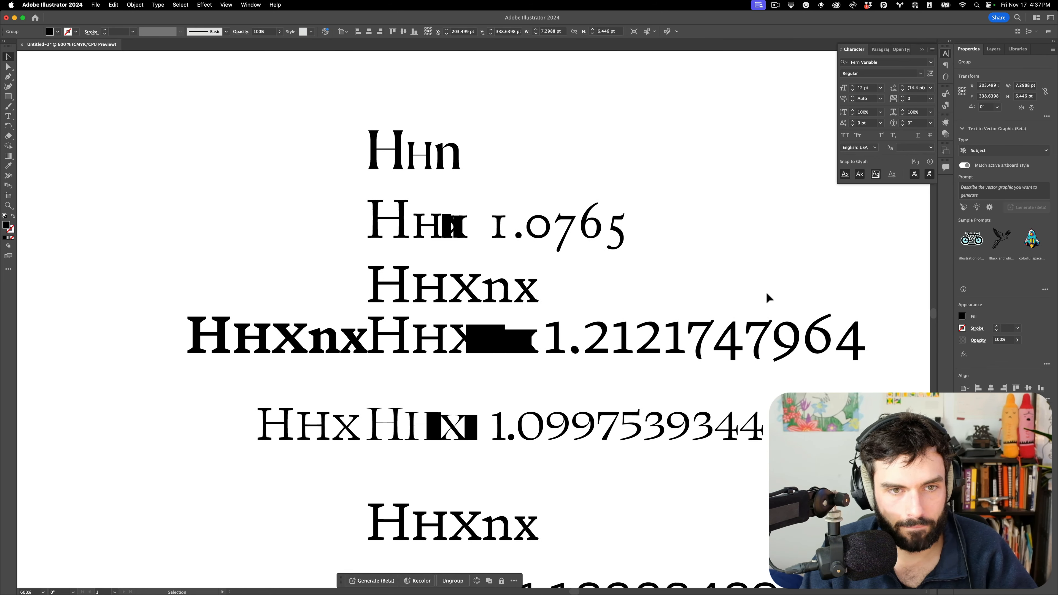
# Delete the Canela sample at the head of the small cap comparison list.
pyautogui.scroll(2, 381, 139)
pyautogui.scroll(1, 381, 139)
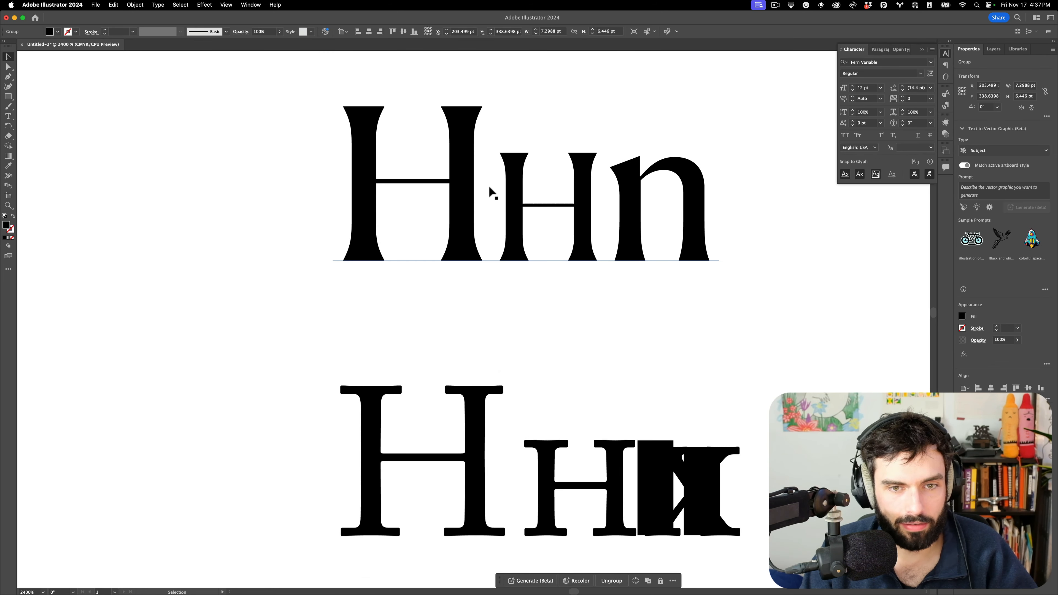
pyautogui.click(576, 201)
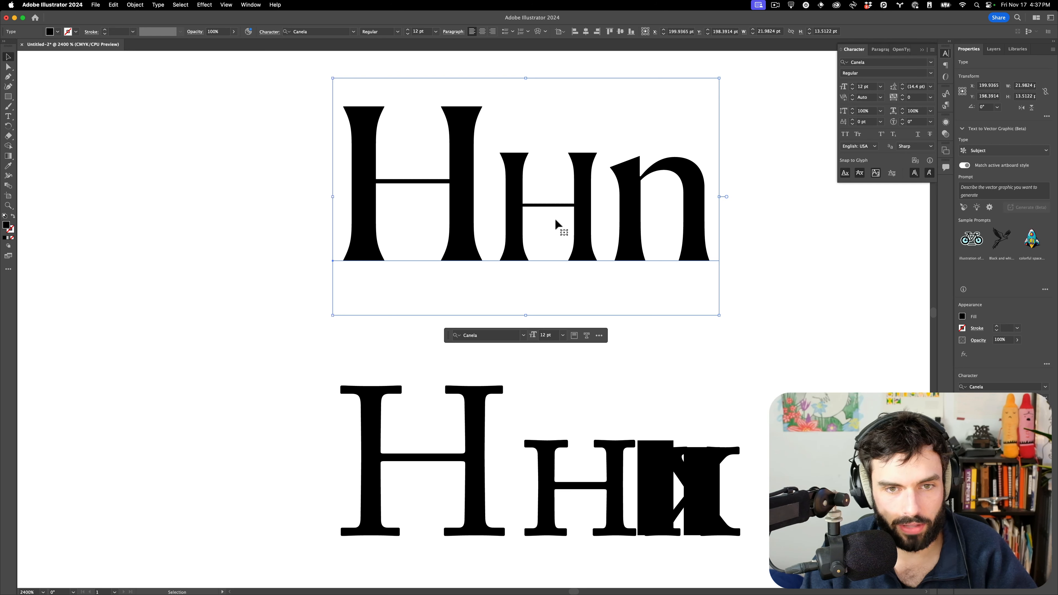
pyautogui.scroll(-3, 495, 229)
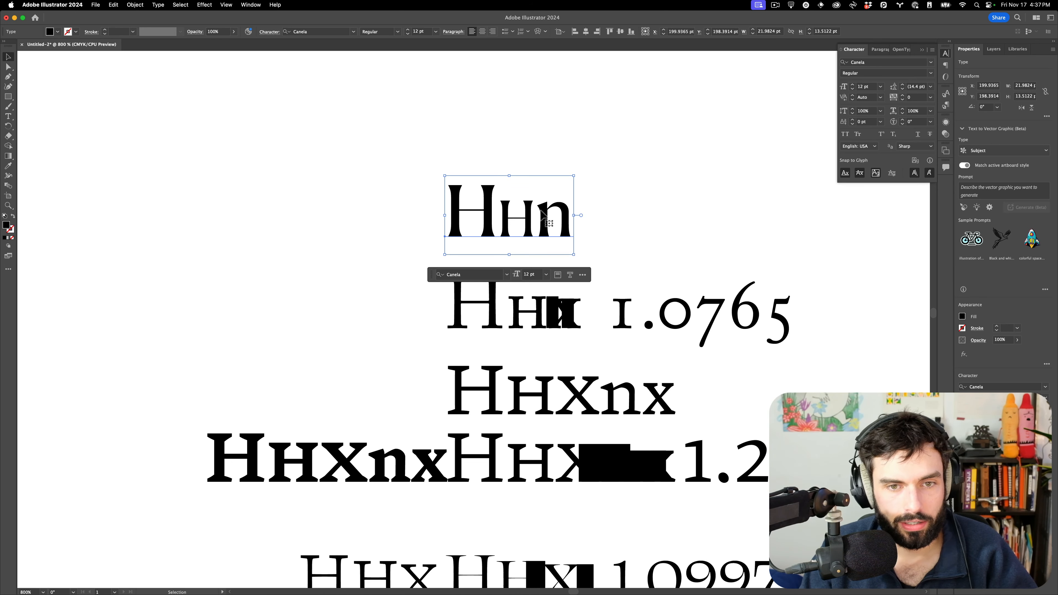
pyautogui.press('Delete')
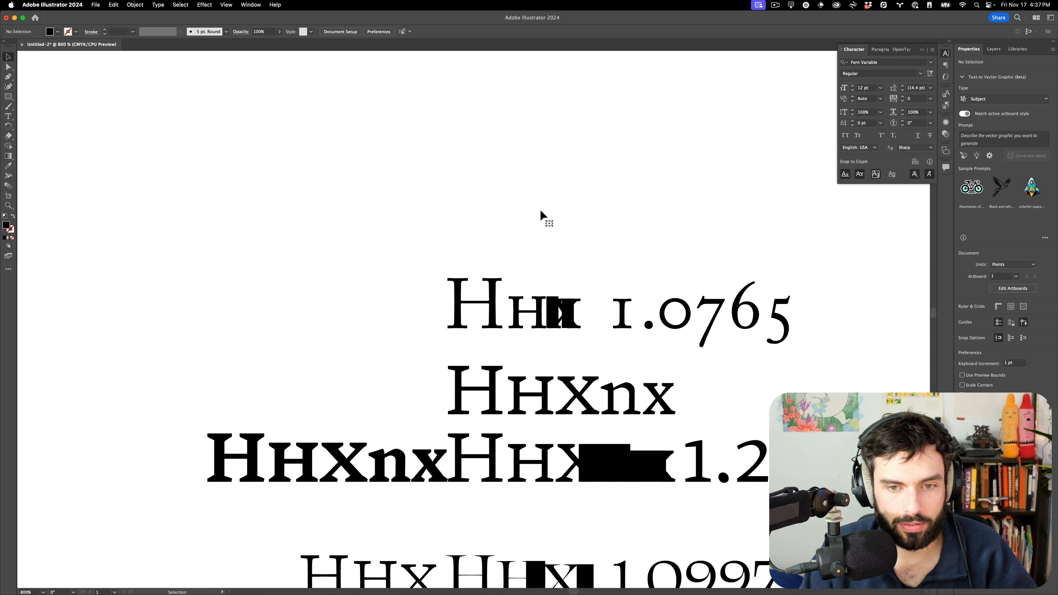
# Duplicate the Fern Variable sample above the 1.2121747964 row, set the copy to Bold and overlay it on the original.
pyautogui.hscroll(3, 541, 215)
pyautogui.scroll(-7, 536, 213)
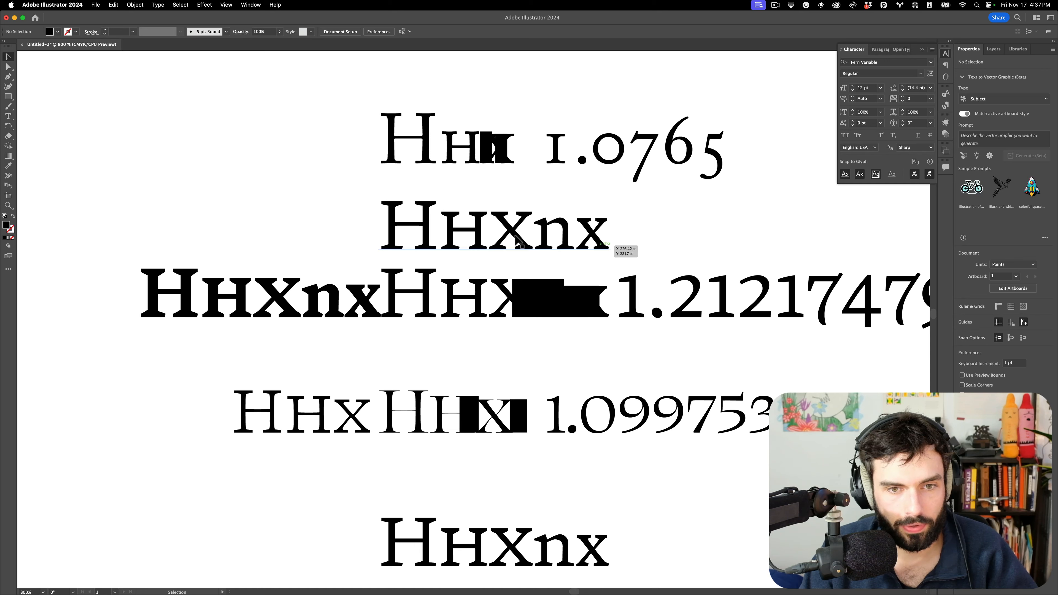
pyautogui.click(472, 244)
pyautogui.moveTo(470, 241); pyautogui.dragTo(704, 239)
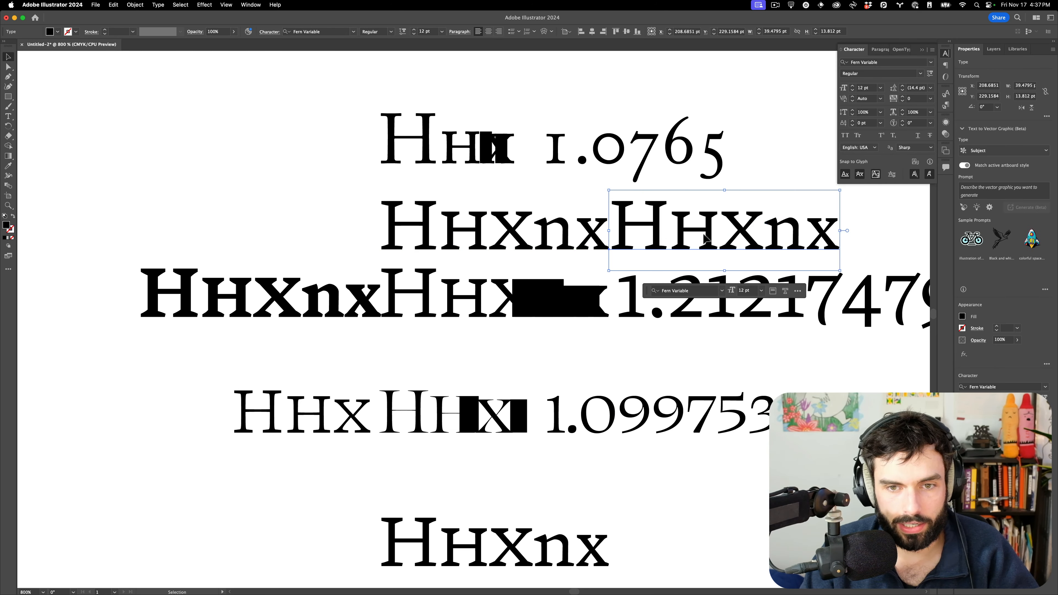
pyautogui.click(921, 74)
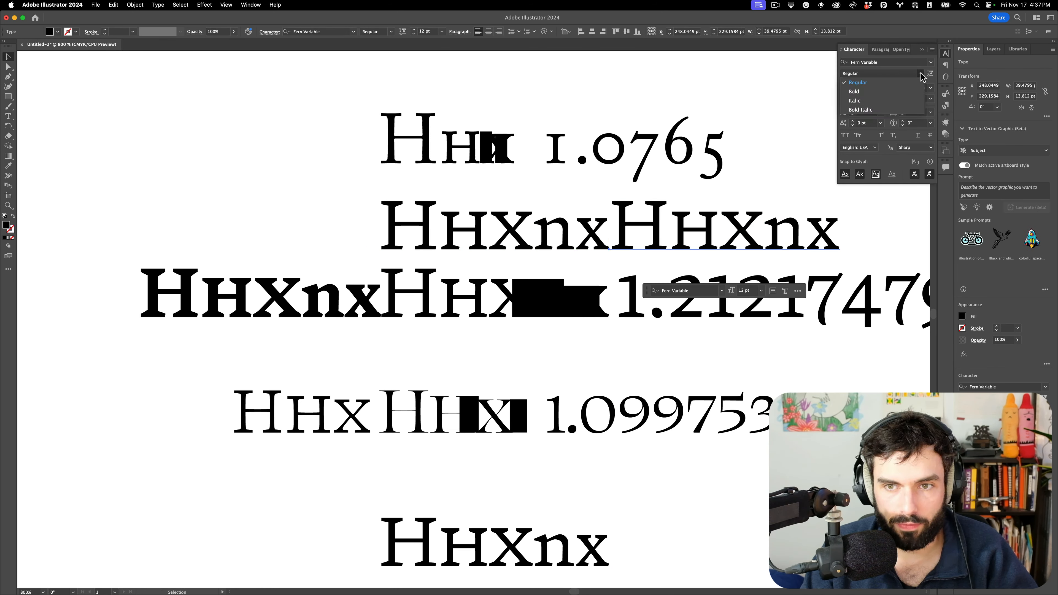
pyautogui.click(878, 92)
pyautogui.moveTo(743, 240); pyautogui.dragTo(475, 236)
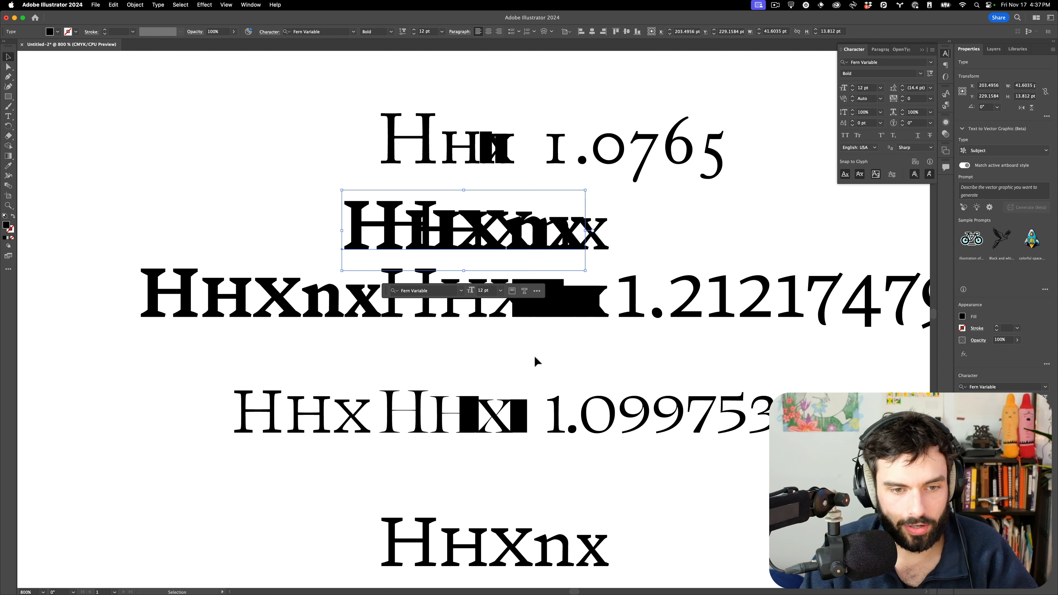
# Overlay the Swear Banner sample on the Swear Text sample beside it, and shift the Swear Text sample further left.
pyautogui.scroll(-3, 536, 361)
pyautogui.click(381, 394)
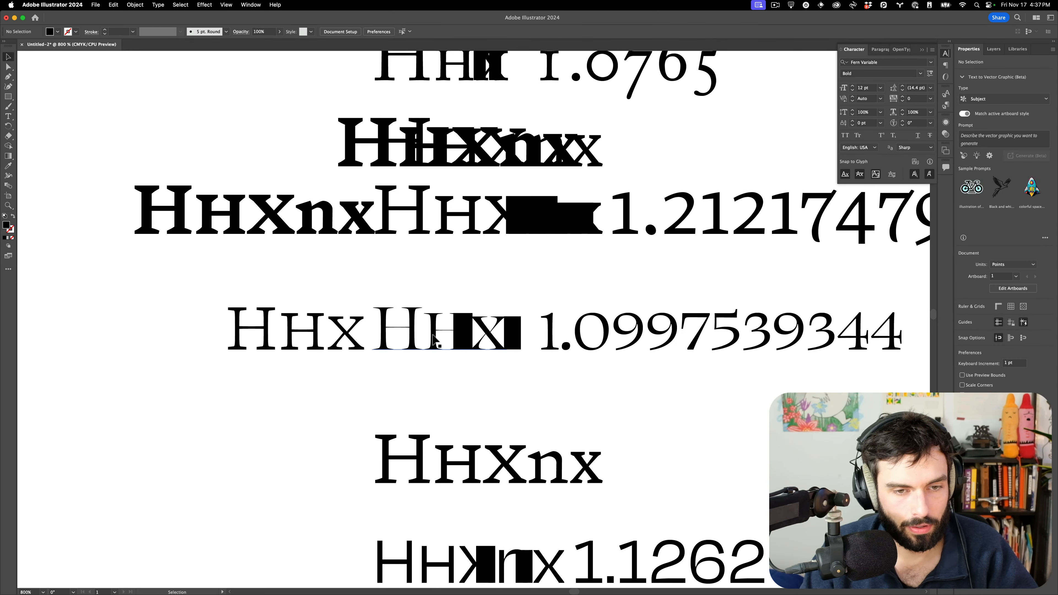
pyautogui.moveTo(438, 339); pyautogui.dragTo(309, 343)
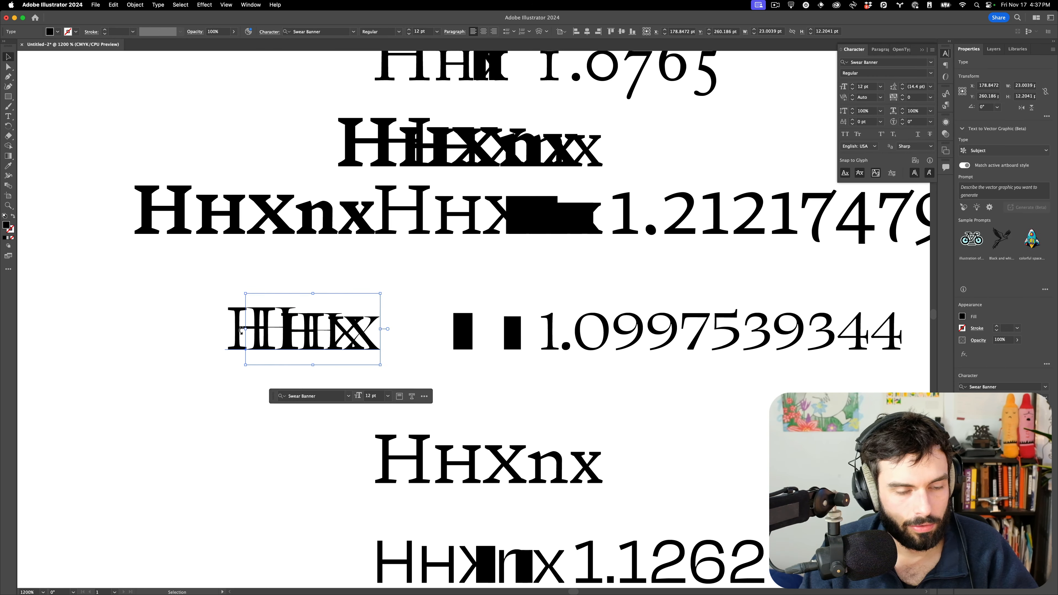
pyautogui.scroll(3, 240, 335)
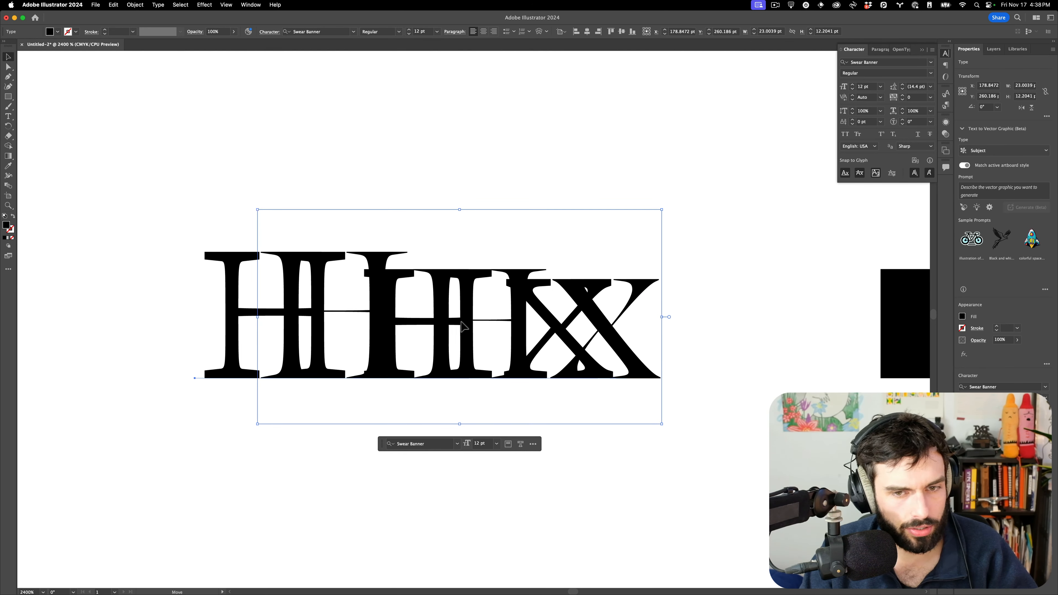
pyautogui.moveTo(439, 323); pyautogui.dragTo(396, 328)
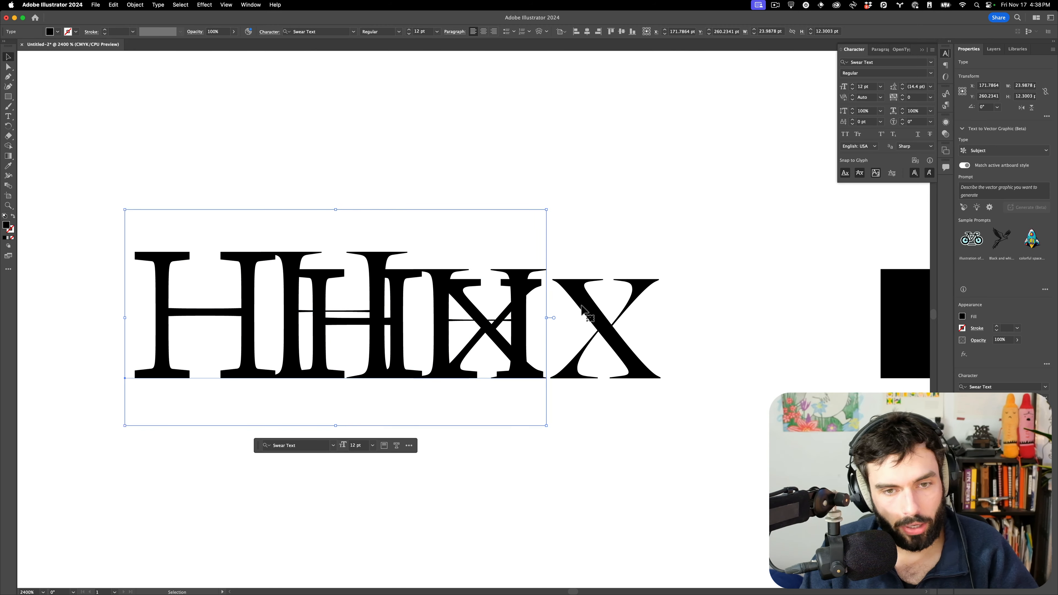
# Reposition the Swear Banner sample horizontally over the Swear Text sample to compare their small cap heights.
pyautogui.click(611, 323)
pyautogui.moveTo(619, 321); pyautogui.dragTo(643, 319)
pyautogui.click(623, 324)
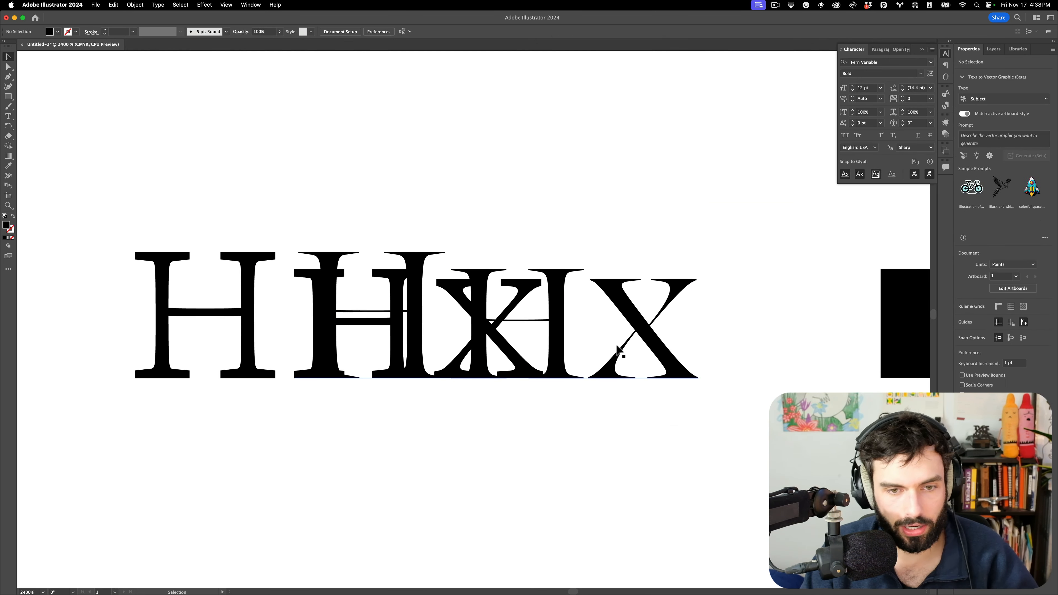
pyautogui.click(650, 342)
pyautogui.moveTo(650, 342); pyautogui.dragTo(601, 339)
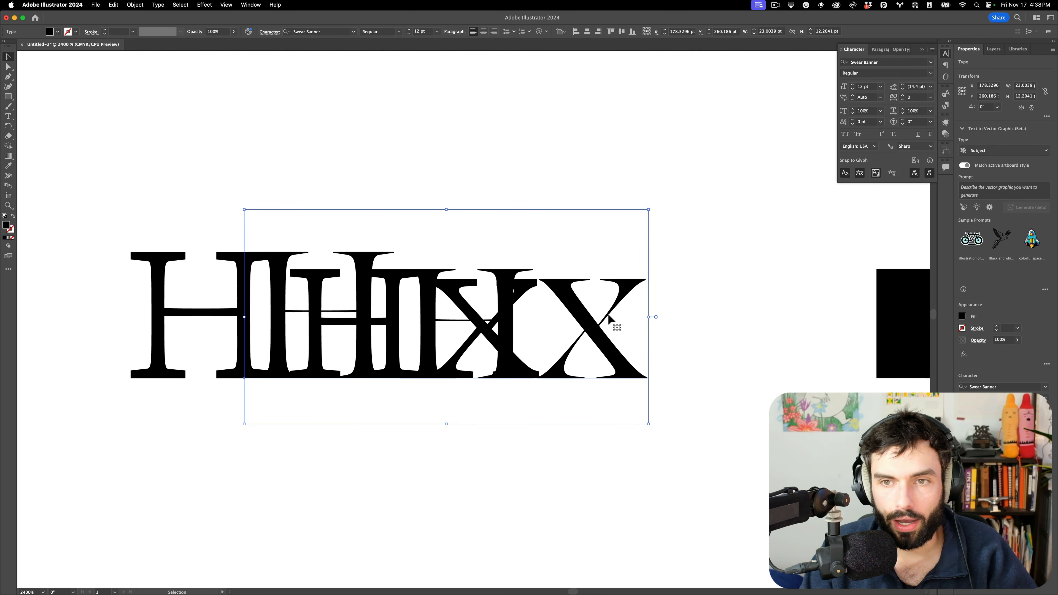
# Duplicate the overlapping Swear Text and Swear Banner samples together directly below the originals.
pyautogui.click(189, 311)
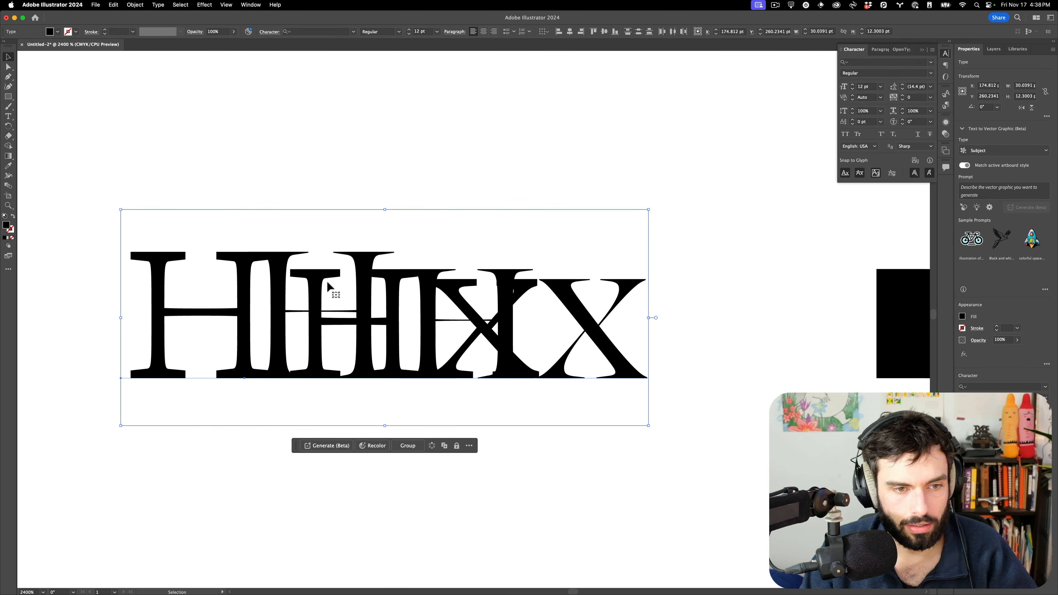
pyautogui.moveTo(331, 292); pyautogui.dragTo(369, 452)
pyautogui.click(687, 466)
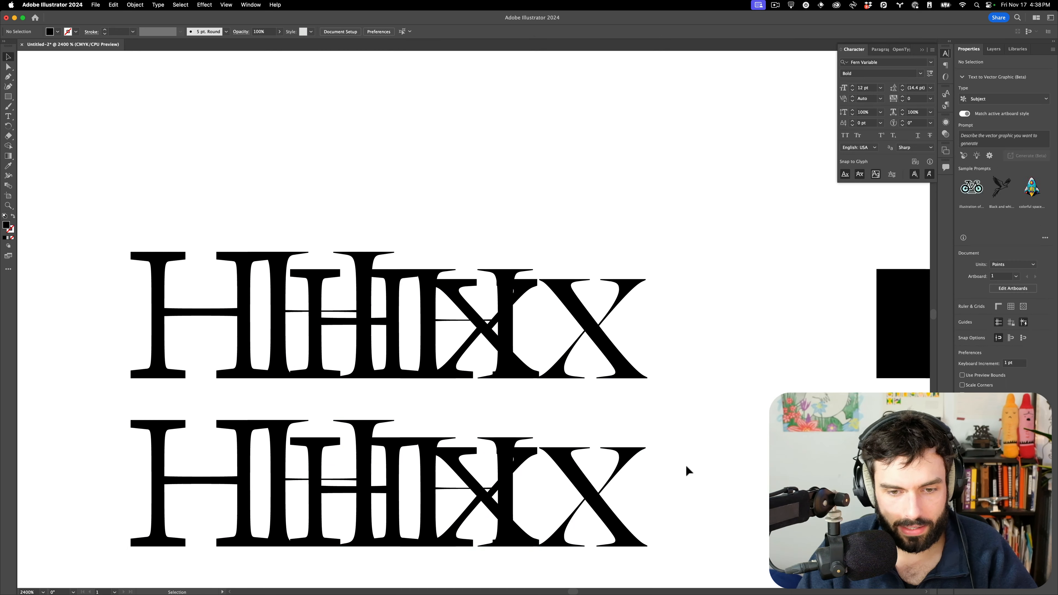
# Set the duplicated Swear Banner sample to the Black style.
pyautogui.click(637, 455)
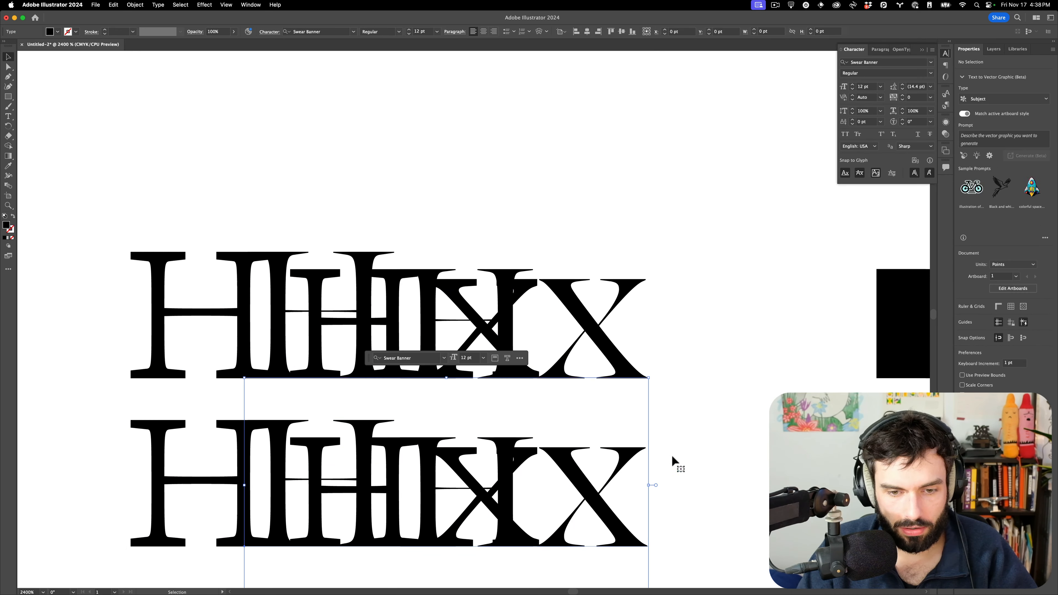
pyautogui.click(931, 74)
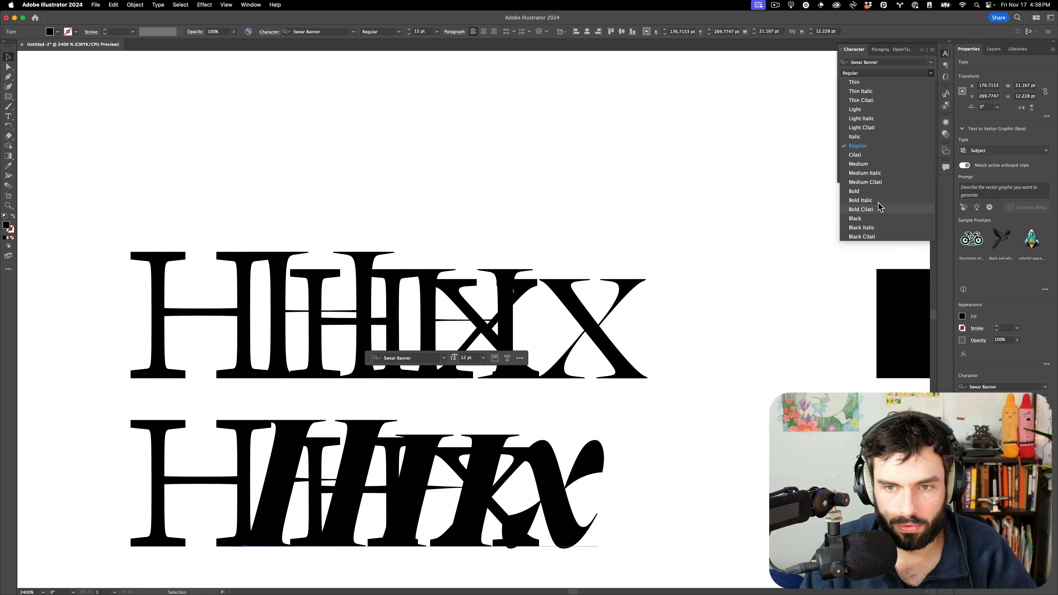
pyautogui.click(872, 219)
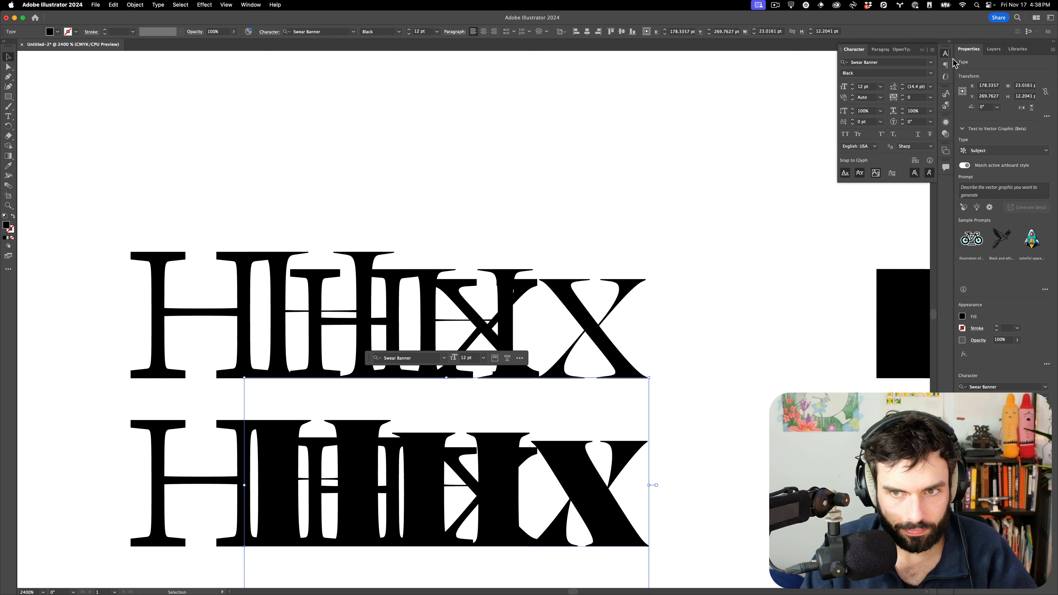
# Set the duplicated Swear Banner sample to Bold and the duplicated Swear Text sample beneath it to Black.
pyautogui.click(930, 75)
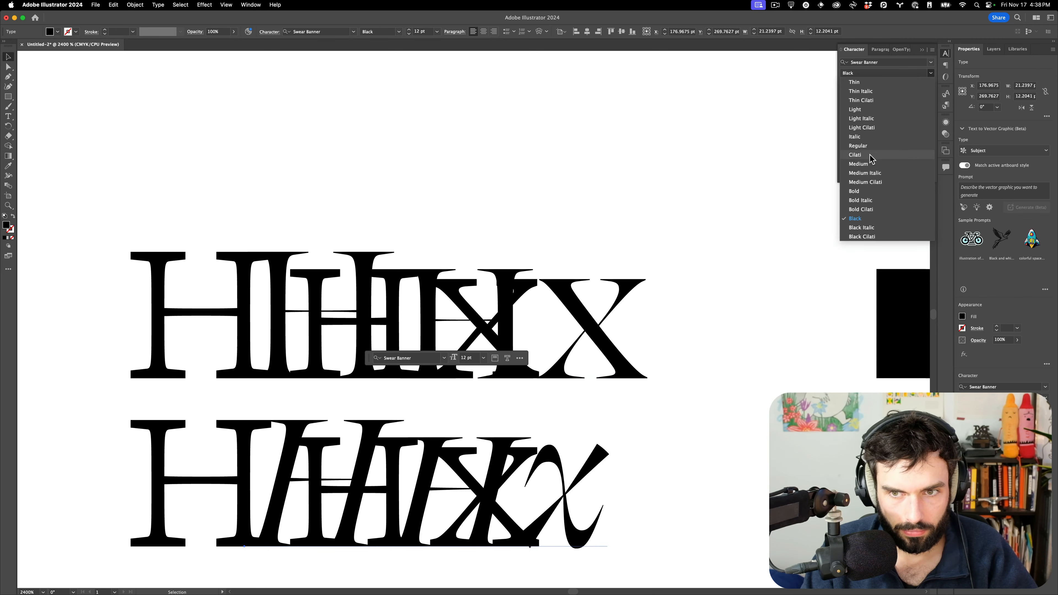
pyautogui.click(865, 191)
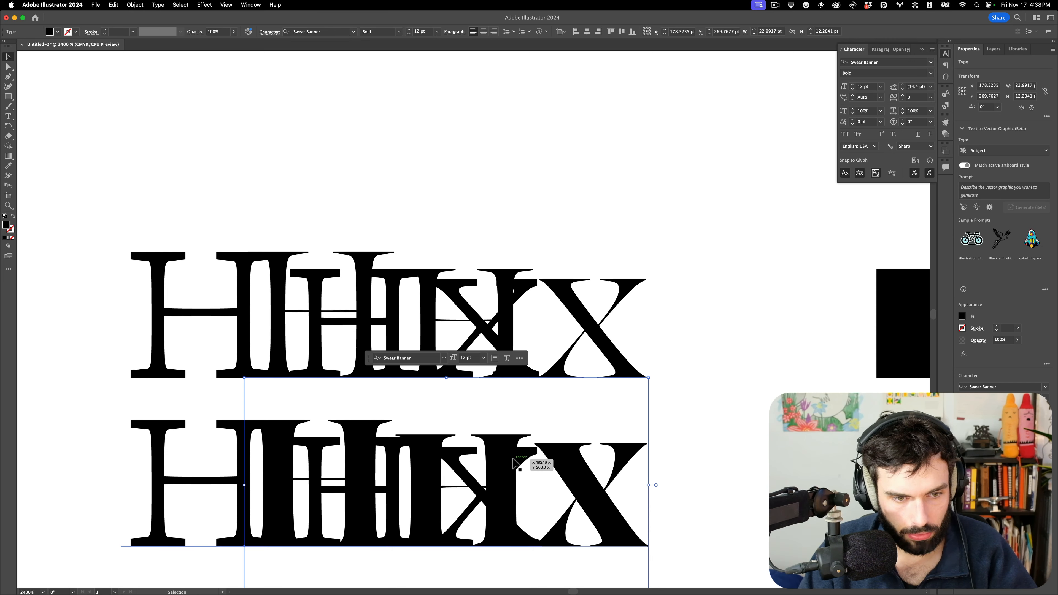
pyautogui.click(188, 473)
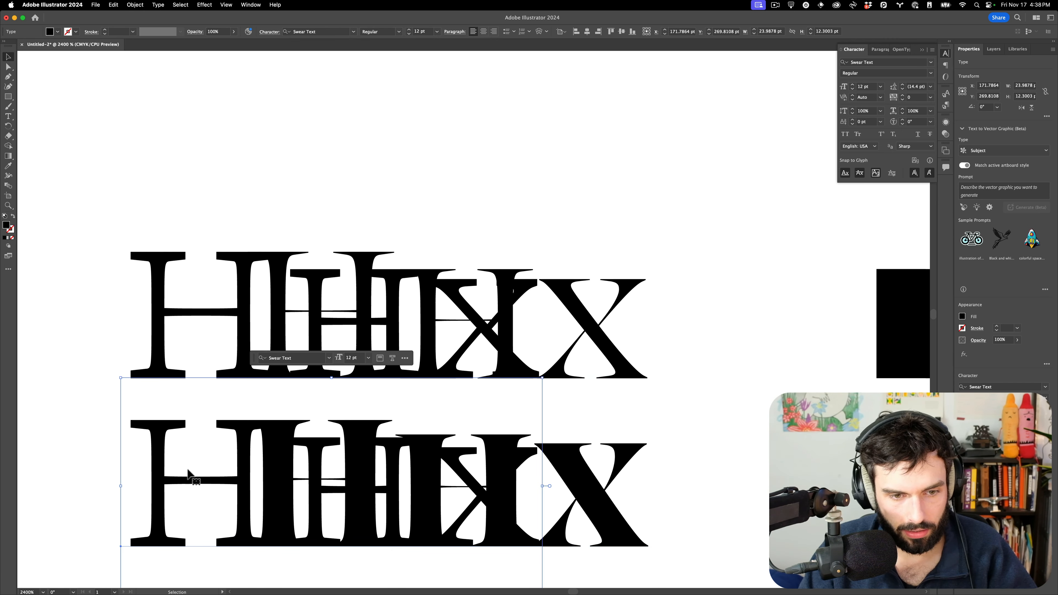
pyautogui.click(931, 73)
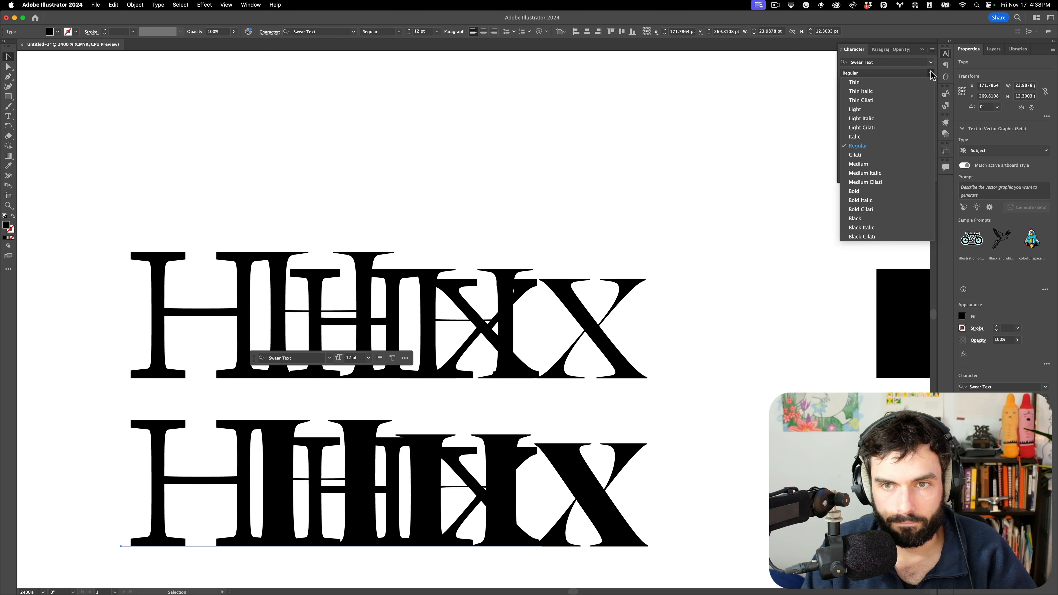
pyautogui.click(865, 219)
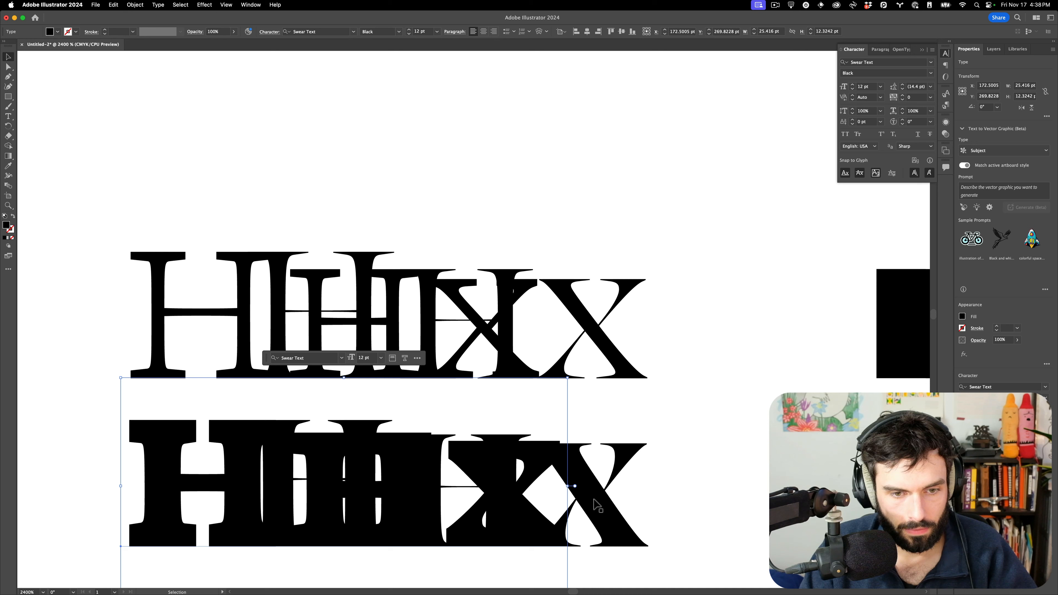
# Shift the Bold Swear Banner sample slightly right over the Black Swear Text sample to compare their small cap heights.
pyautogui.click(706, 494)
pyautogui.moveTo(621, 493)
pyautogui.mouseDown()
pyautogui.moveTo(663, 496)
pyautogui.moveTo(630, 493)
pyautogui.mouseUp()
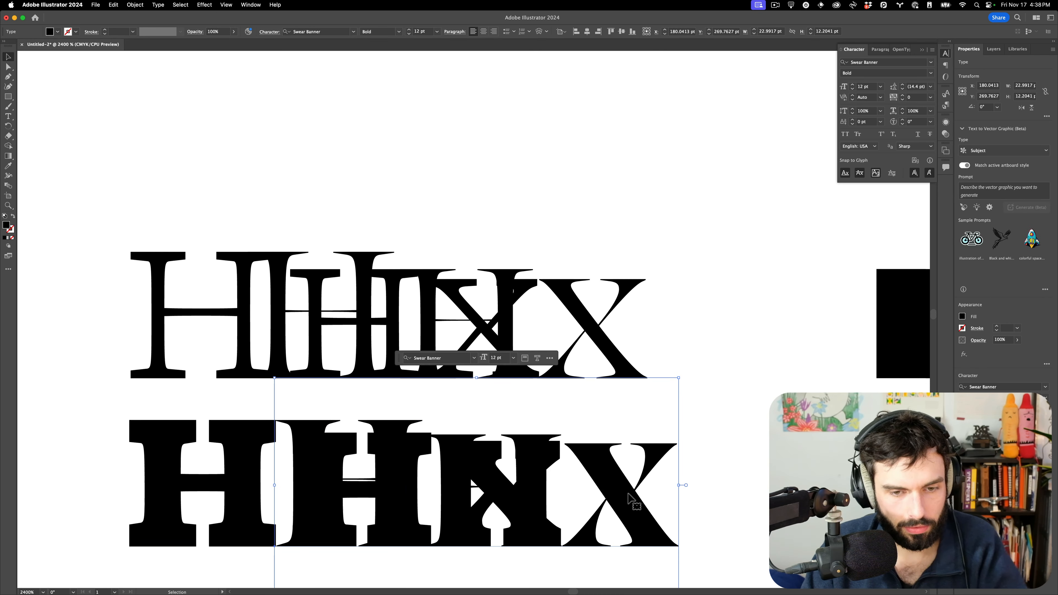
pyautogui.hscroll(-1, 566, 454)
pyautogui.hscroll(2, 567, 454)
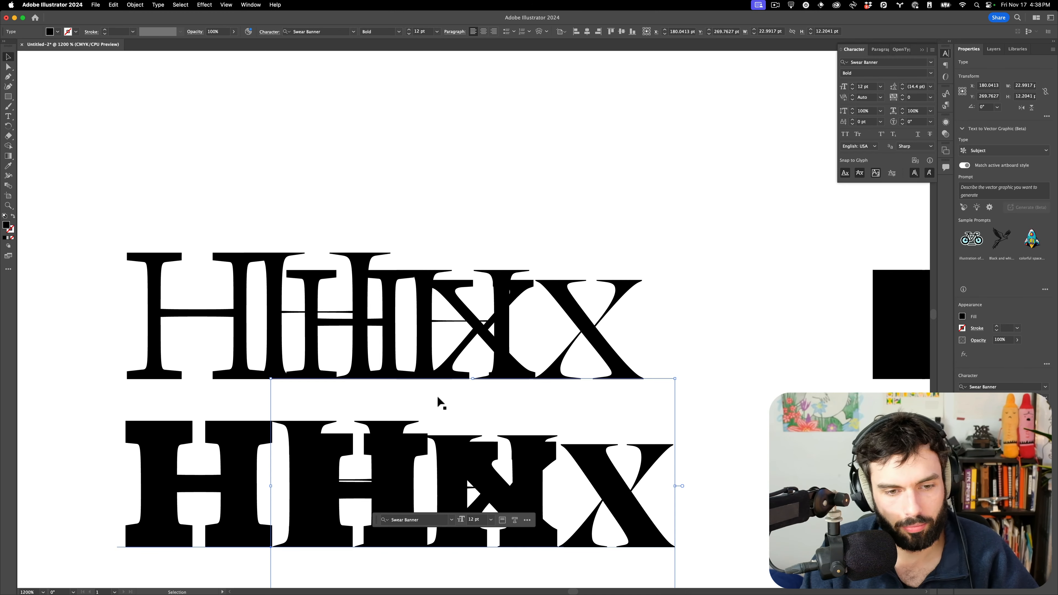
# Duplicate the SF Pro "HHXnx" sample horizontally to the left of the original, keeping the same baseline.
pyautogui.scroll(-2, 436, 395)
pyautogui.scroll(-5, 251, 375)
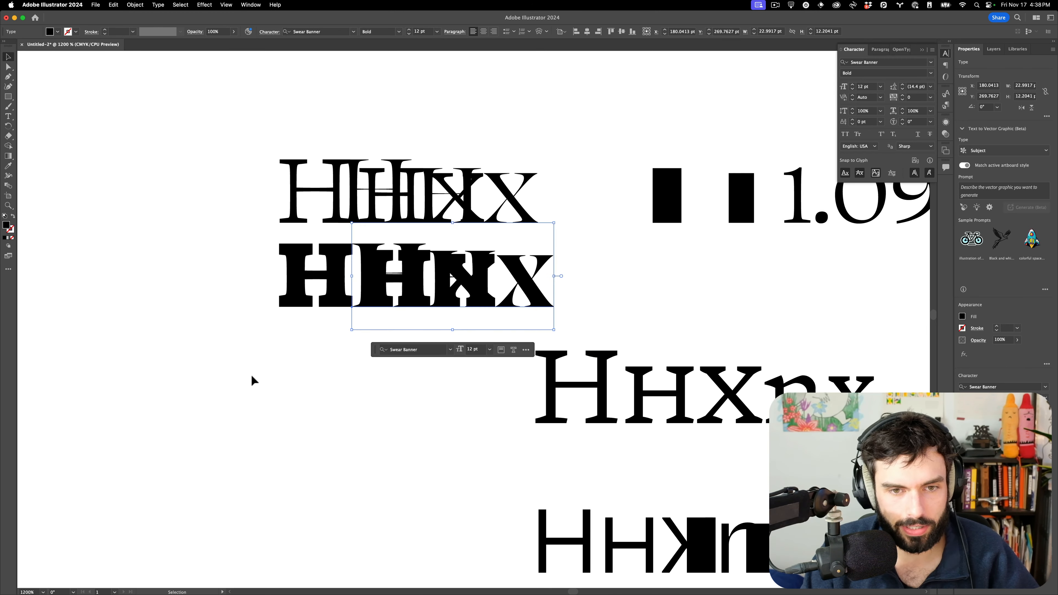
pyautogui.hscroll(2, 251, 375)
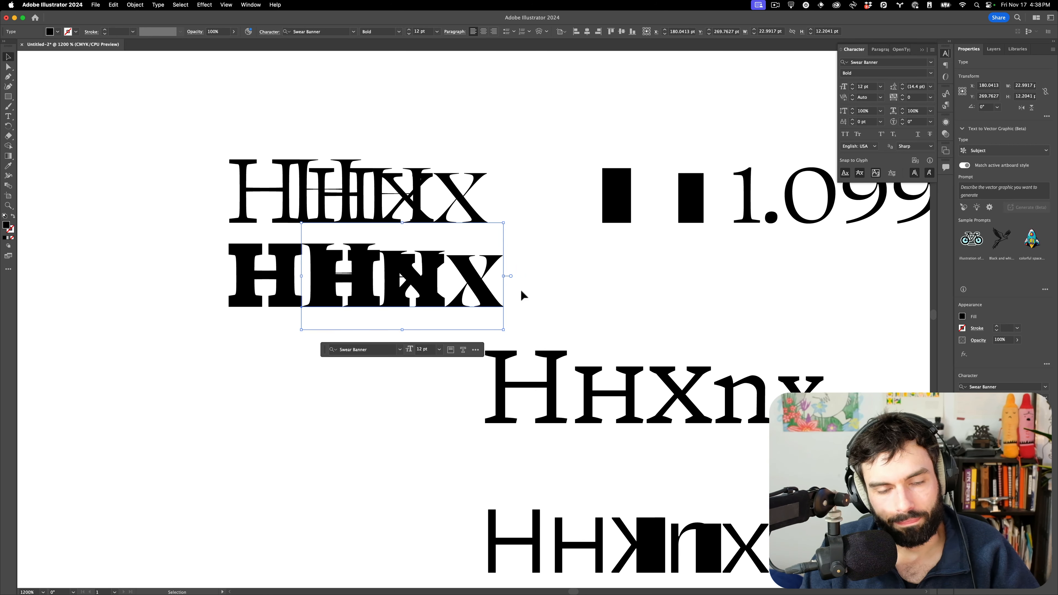
pyautogui.hscroll(3, 521, 293)
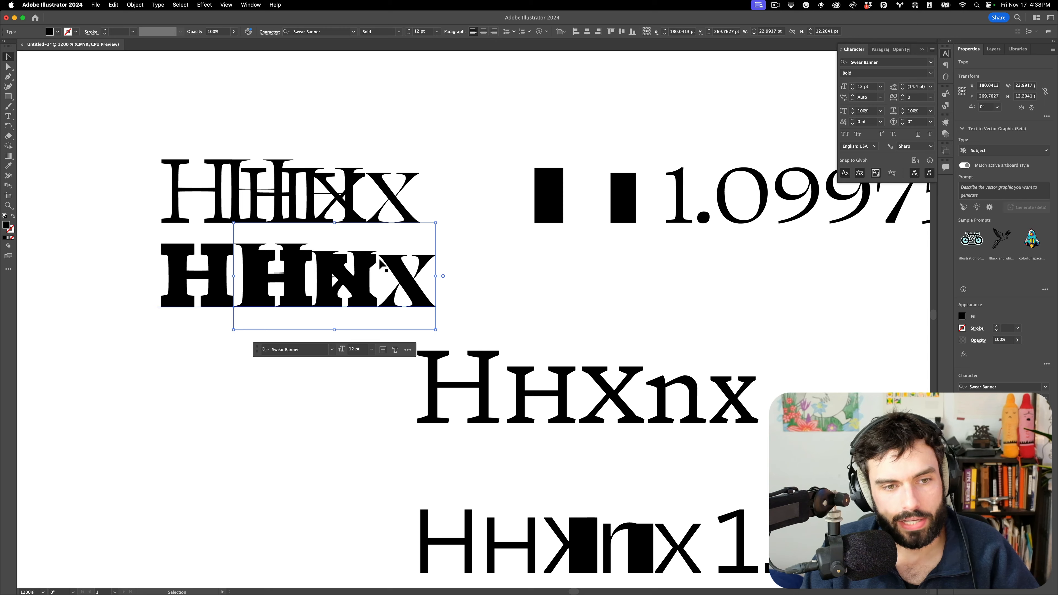
pyautogui.scroll(-4, 389, 279)
pyautogui.scroll(-6, 271, 333)
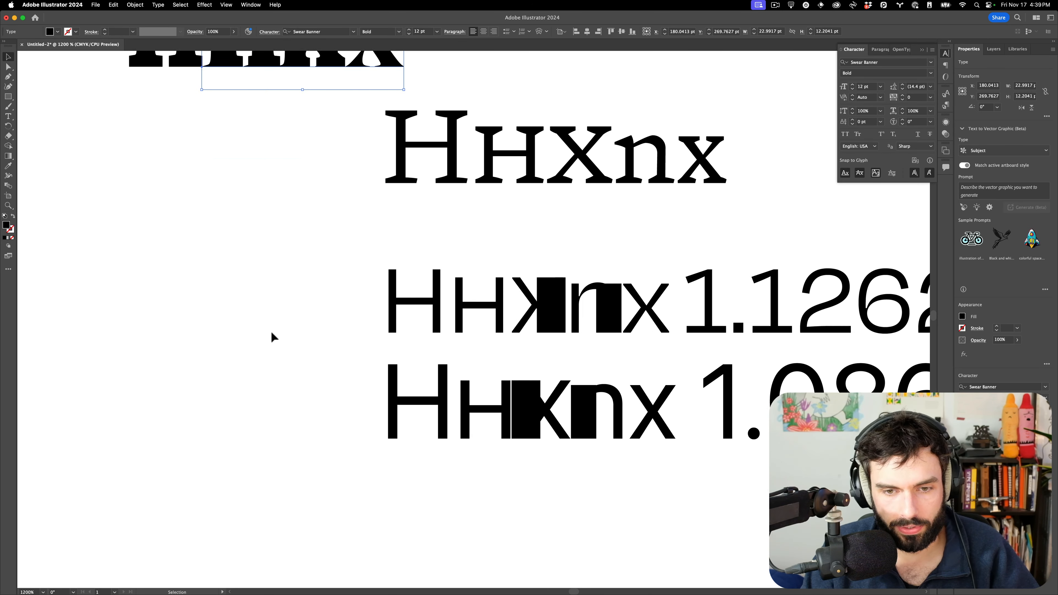
pyautogui.hscroll(4, 271, 333)
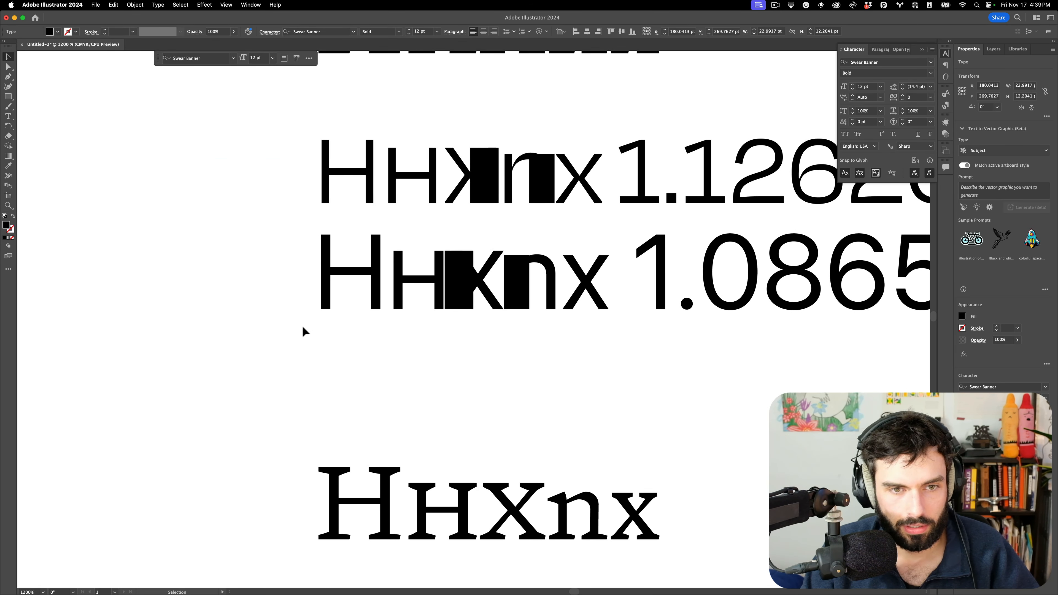
pyautogui.scroll(-5, 343, 354)
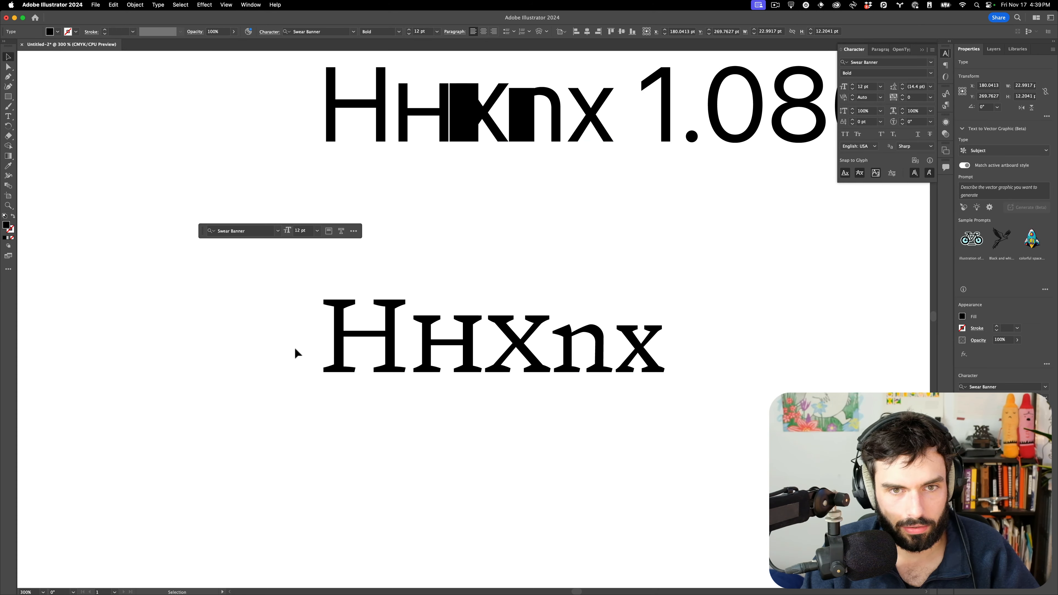
pyautogui.scroll(-6, 294, 354)
pyautogui.click(394, 322)
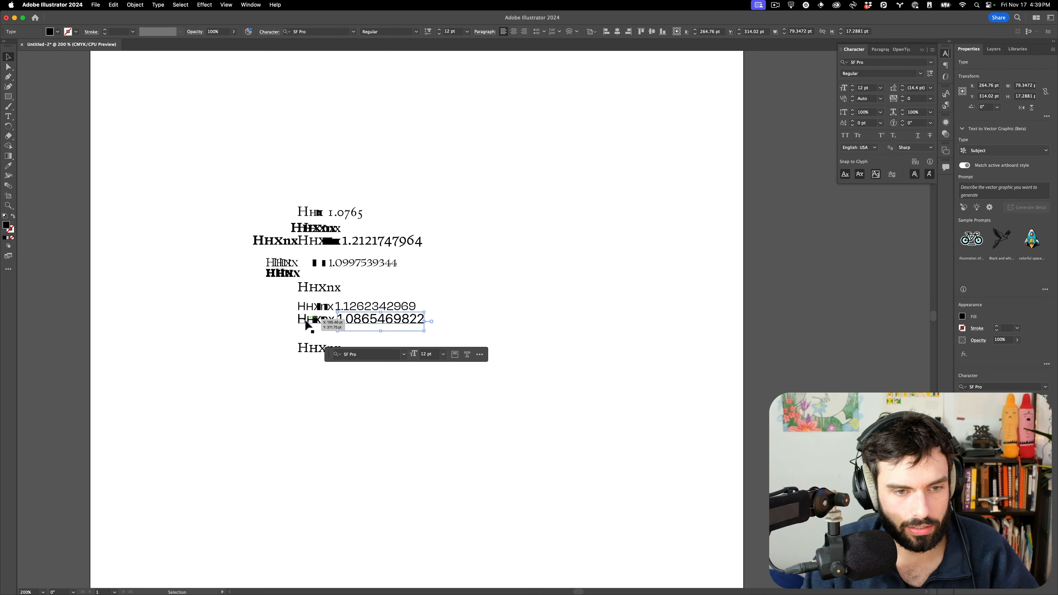
pyautogui.scroll(4, 307, 324)
pyautogui.click(314, 327)
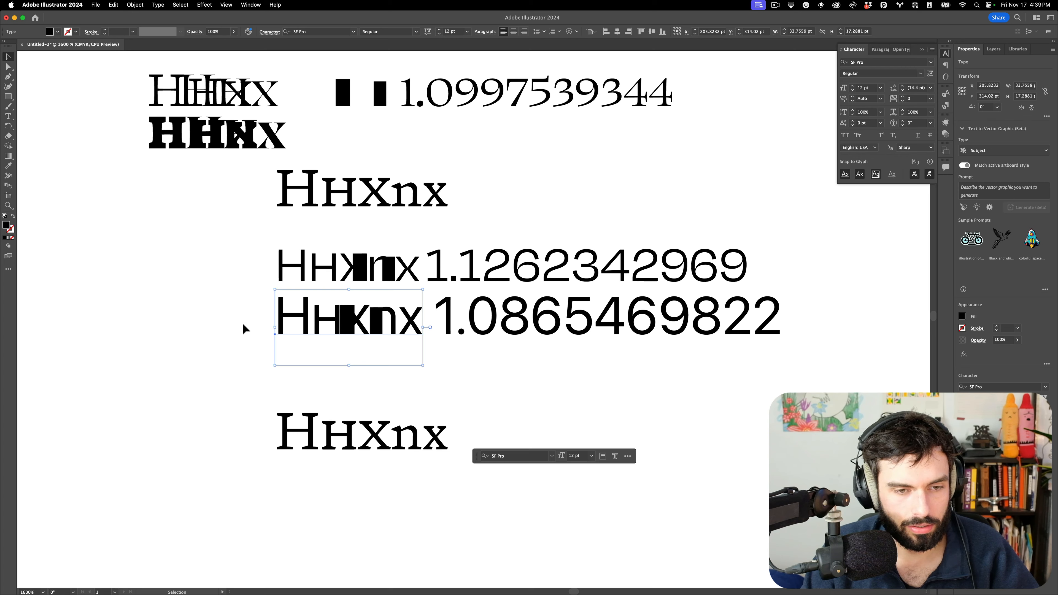
pyautogui.scroll(3, 242, 325)
pyautogui.moveTo(402, 327); pyautogui.dragTo(71, 327)
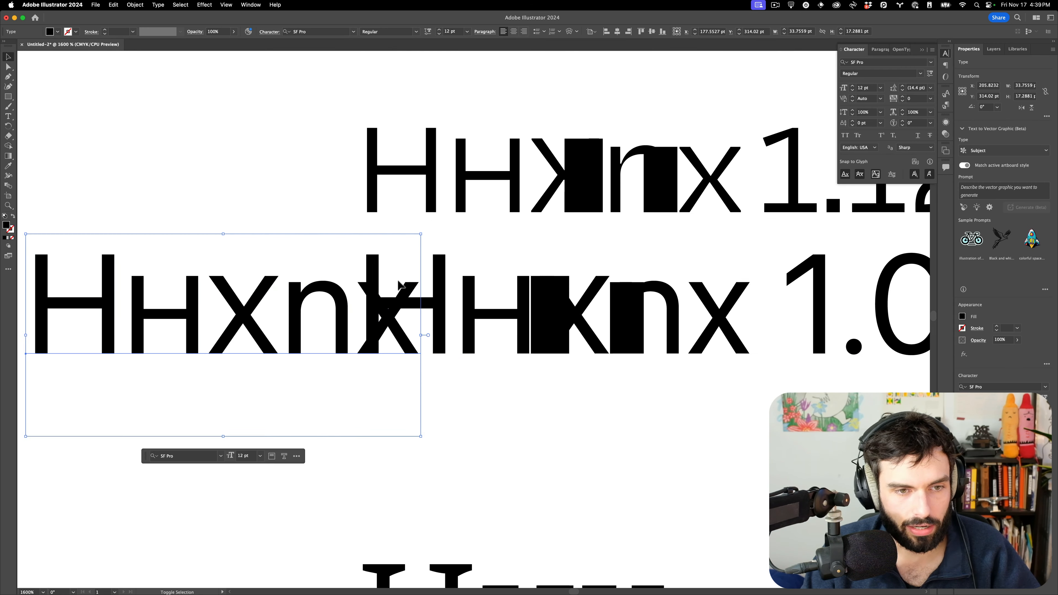
# Set the SF Pro copy to Bold, overlay it on the Regular sample for comparison, and move it clear to the left.
pyautogui.click(921, 74)
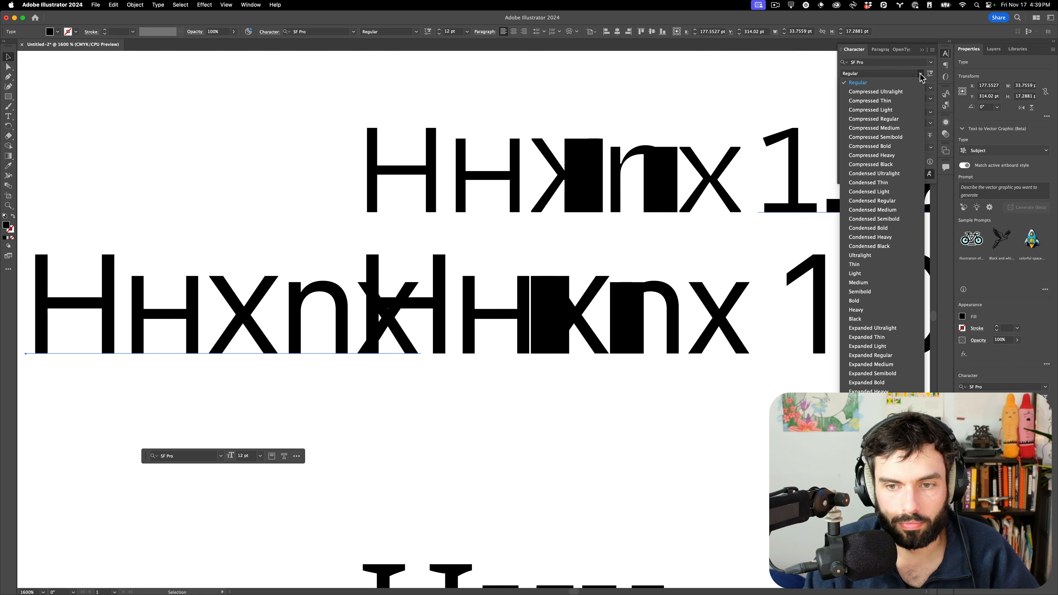
pyautogui.click(875, 302)
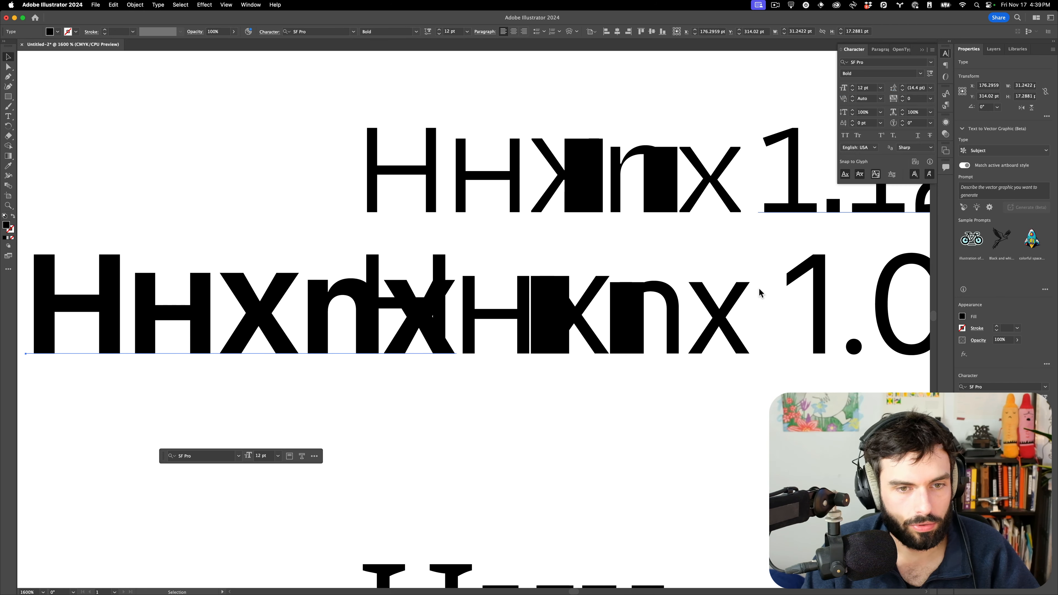
pyautogui.moveTo(224, 297); pyautogui.dragTo(500, 309)
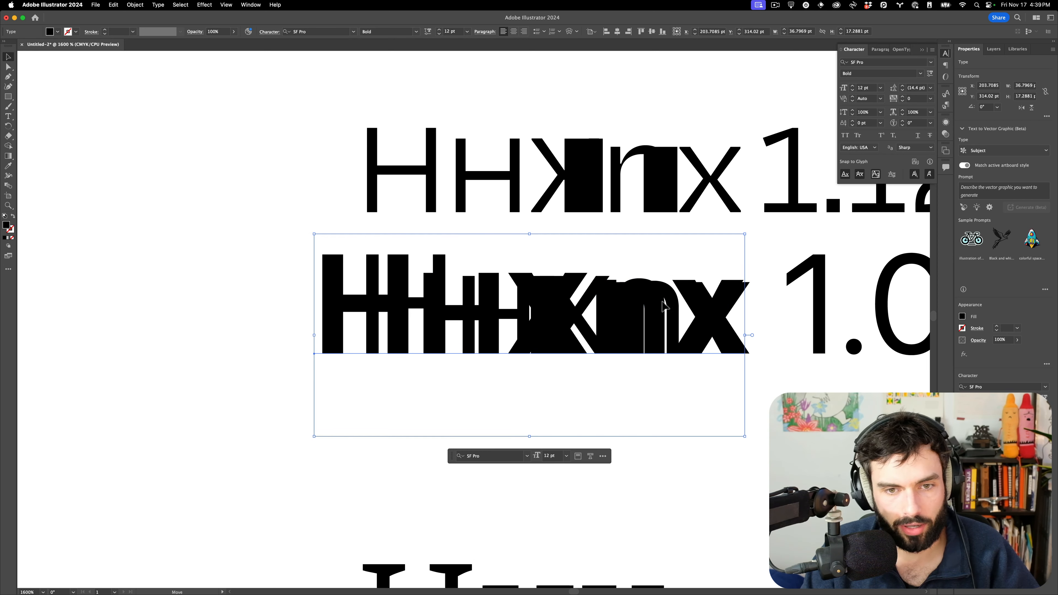
pyautogui.moveTo(663, 307); pyautogui.dragTo(250, 307)
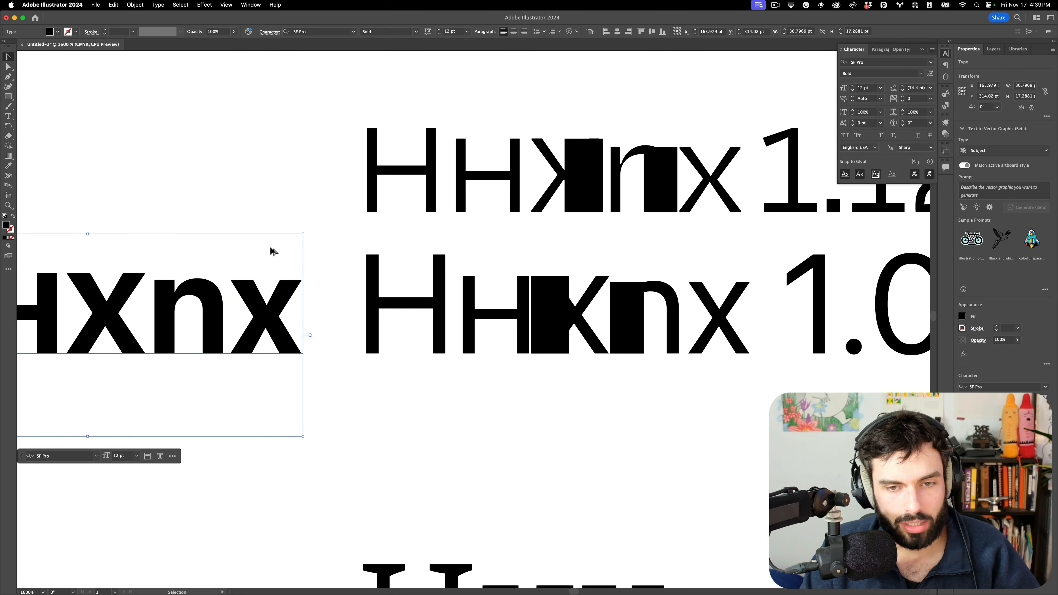
# Duplicate the Adobe Caslon Pro sample to the left of the original on the same baseline.
pyautogui.scroll(-1, 270, 246)
pyautogui.scroll(10, 449, 248)
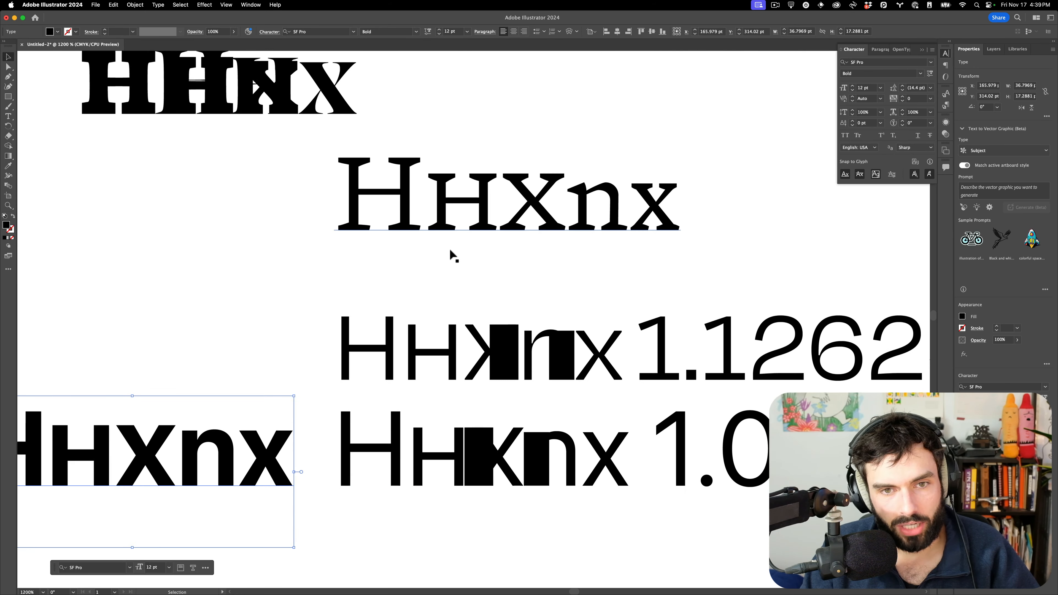
pyautogui.scroll(10, 449, 248)
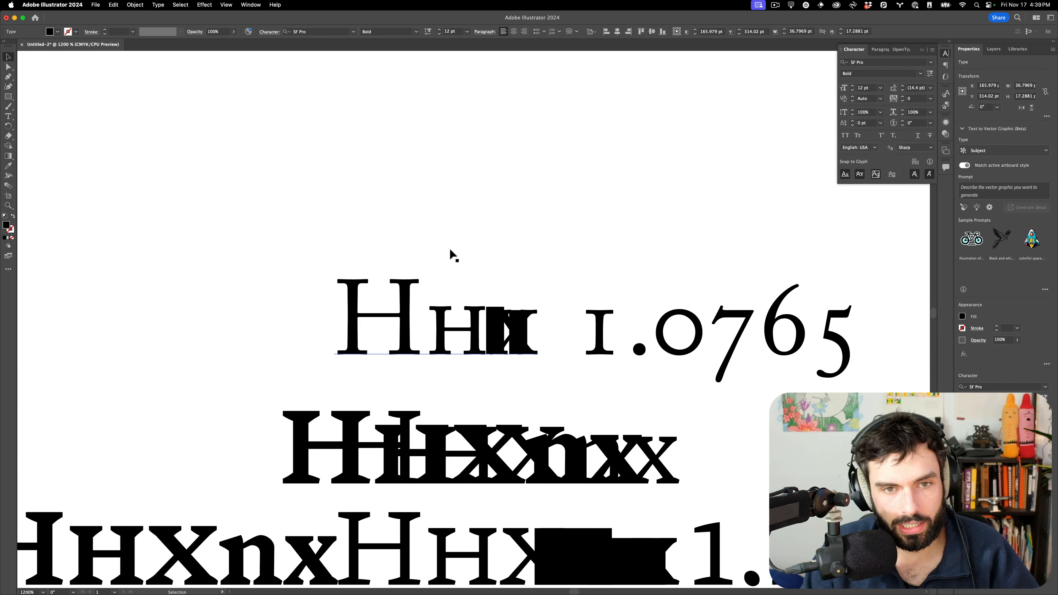
pyautogui.click(456, 411)
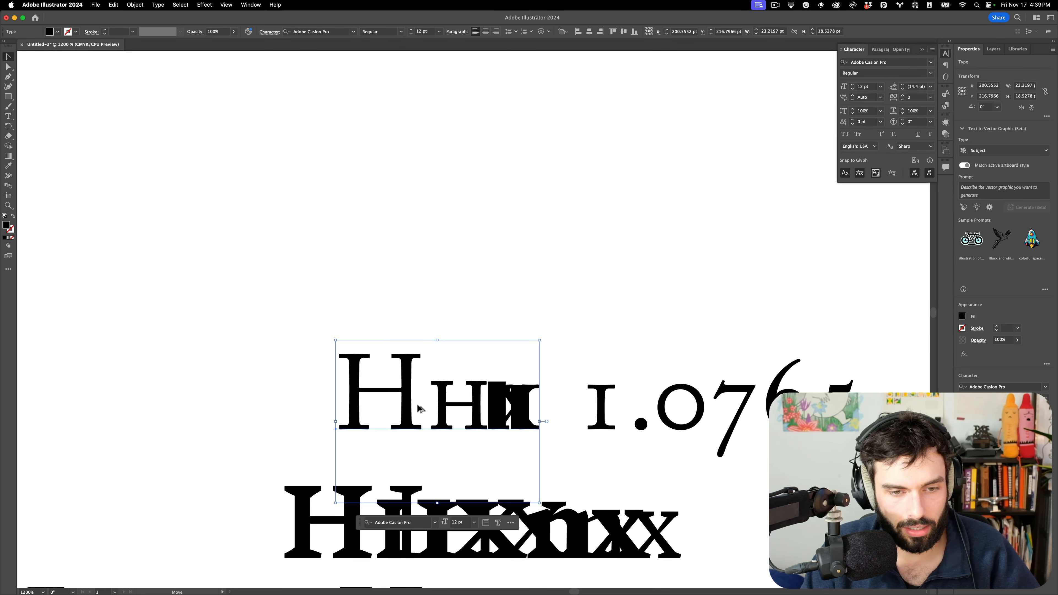
pyautogui.moveTo(456, 411); pyautogui.dragTo(253, 410)
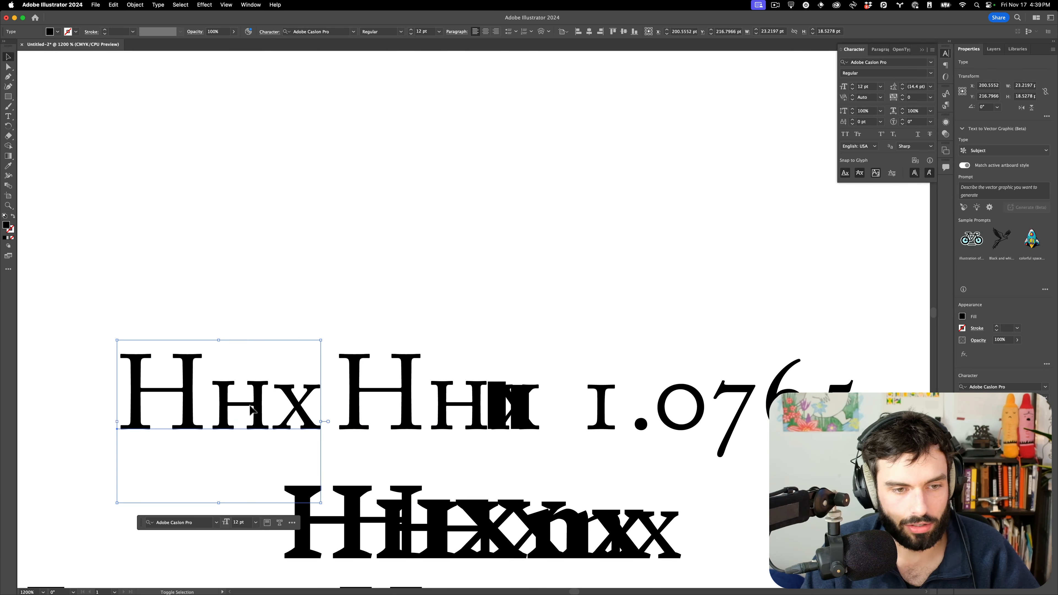
# Set the Adobe Caslon Pro copy to Bold and overlay it on the Regular sample to compare small cap heights.
pyautogui.click(931, 74)
pyautogui.click(864, 117)
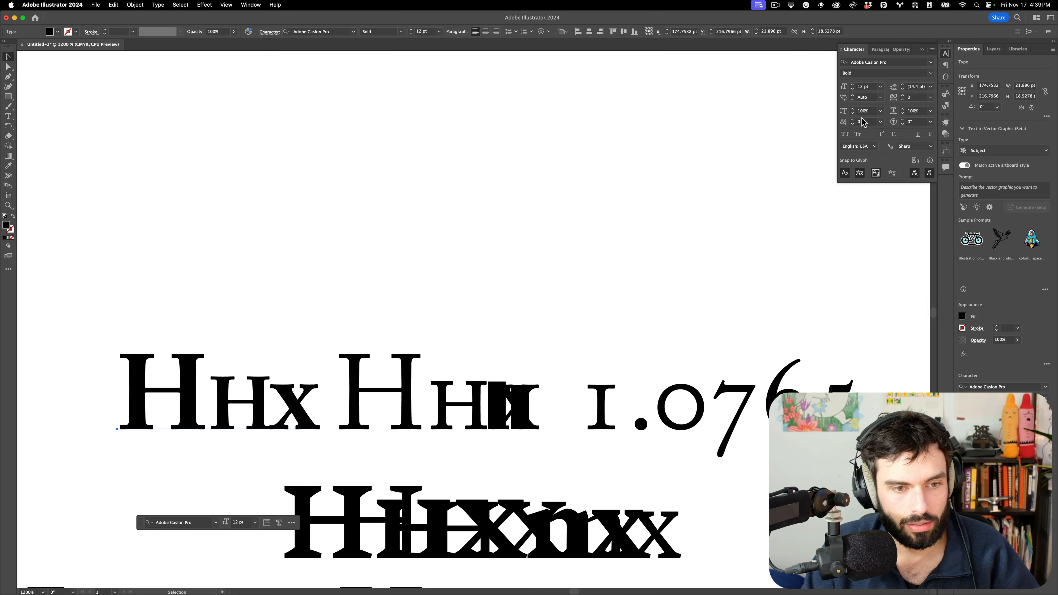
pyautogui.moveTo(275, 405)
pyautogui.mouseDown()
pyautogui.moveTo(499, 404)
pyautogui.moveTo(282, 408)
pyautogui.mouseUp()
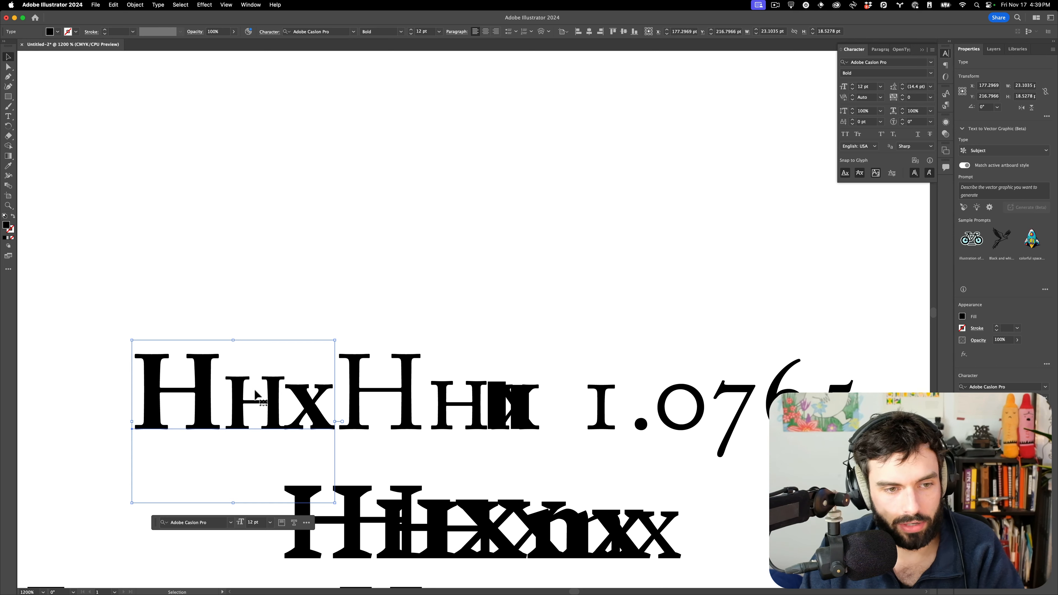
pyautogui.moveTo(253, 398); pyautogui.dragTo(452, 401)
# Switch to Glyphs and examine the x-height and small cap metrics of the Thin and Black masters in the font info.
pyautogui.moveTo(473, 592)
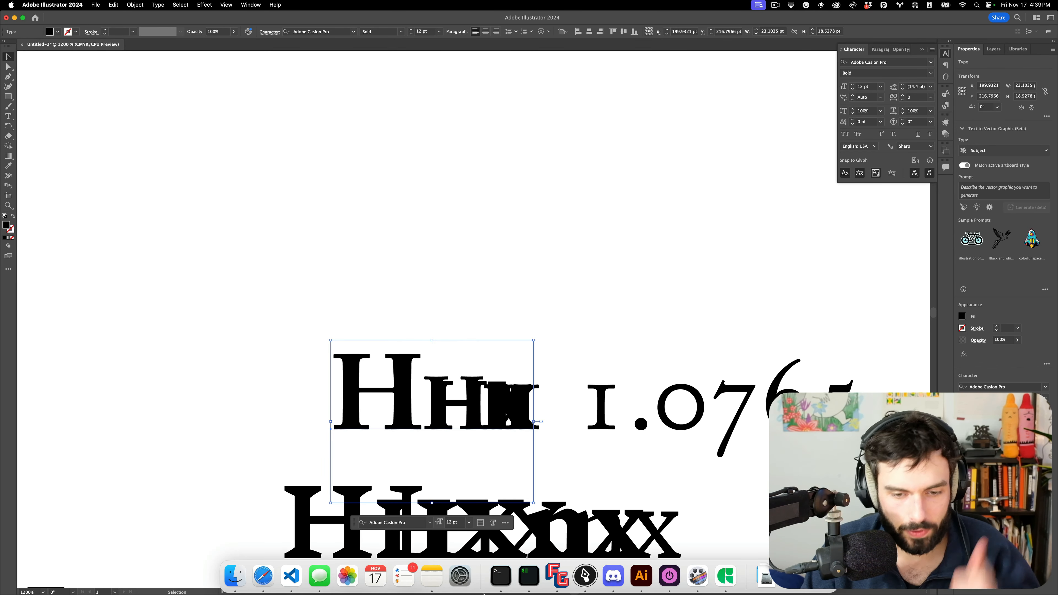
pyautogui.click(722, 585)
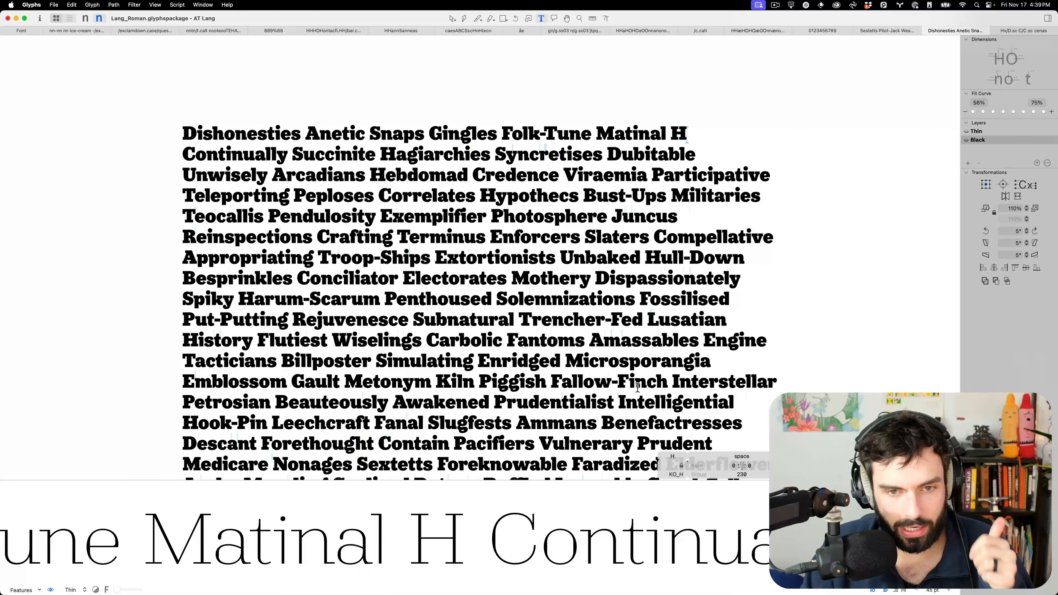
pyautogui.press('super+i')
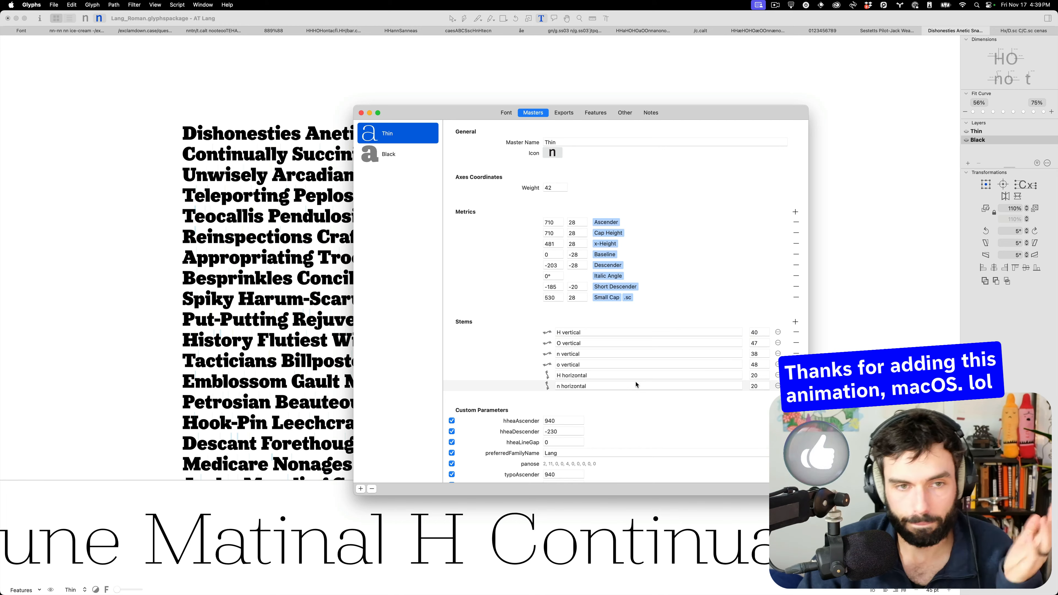
pyautogui.click(408, 161)
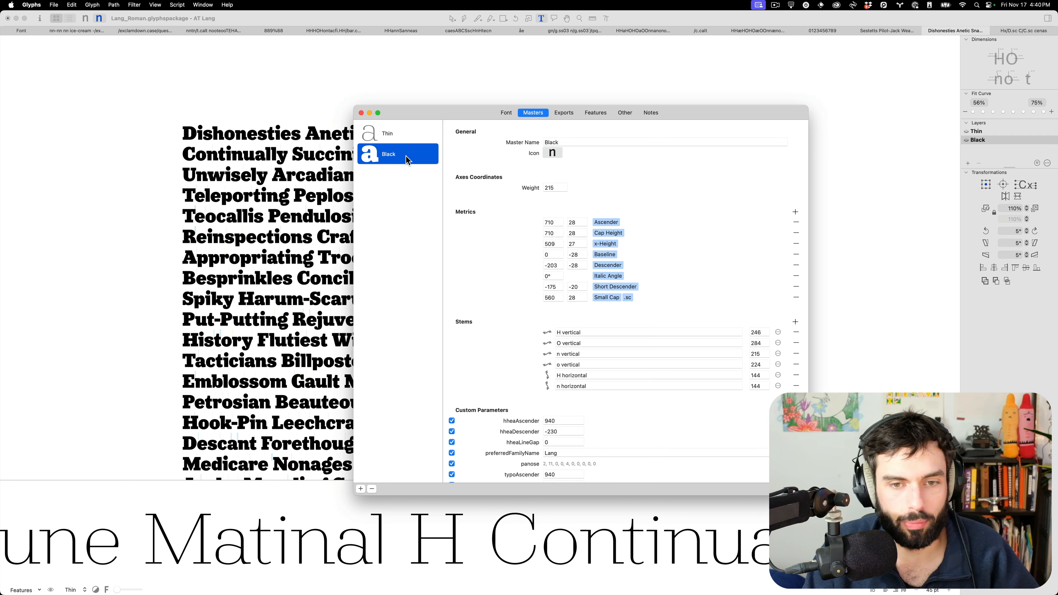
pyautogui.click(385, 139)
pyautogui.click(392, 161)
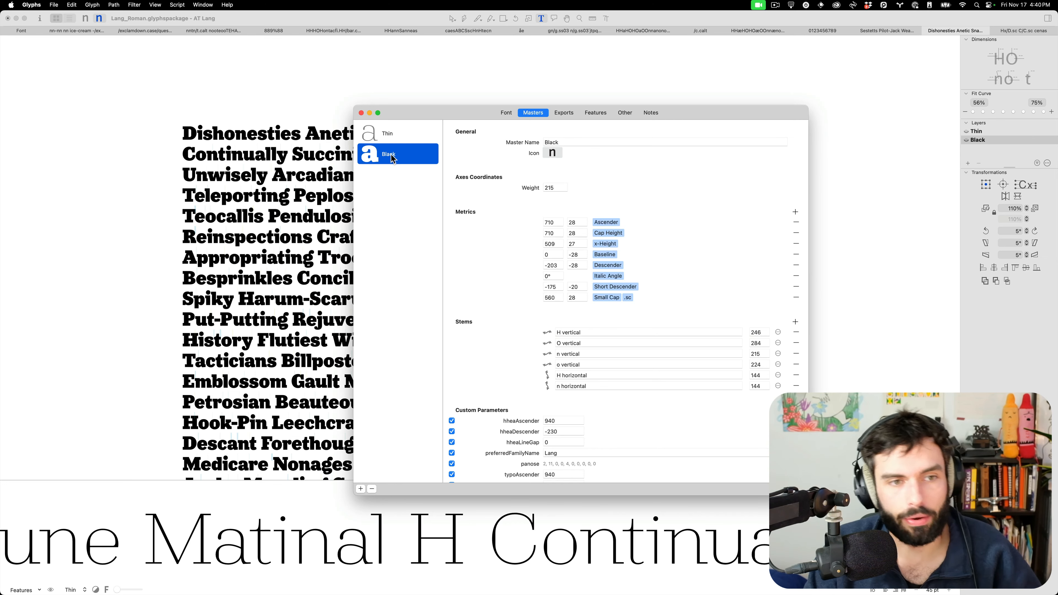
pyautogui.click(361, 113)
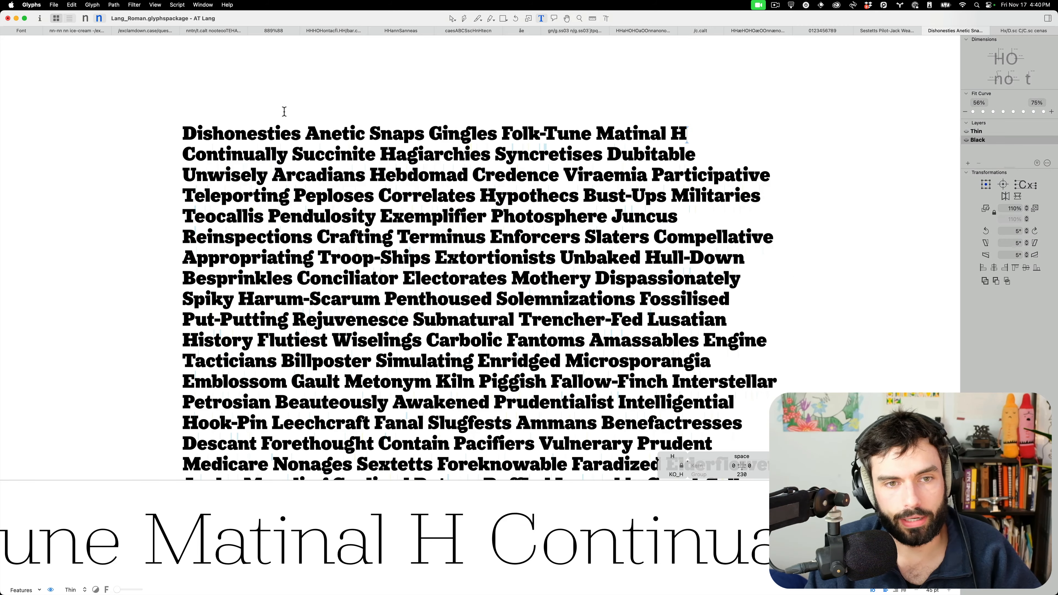
pyautogui.press('super+plus')
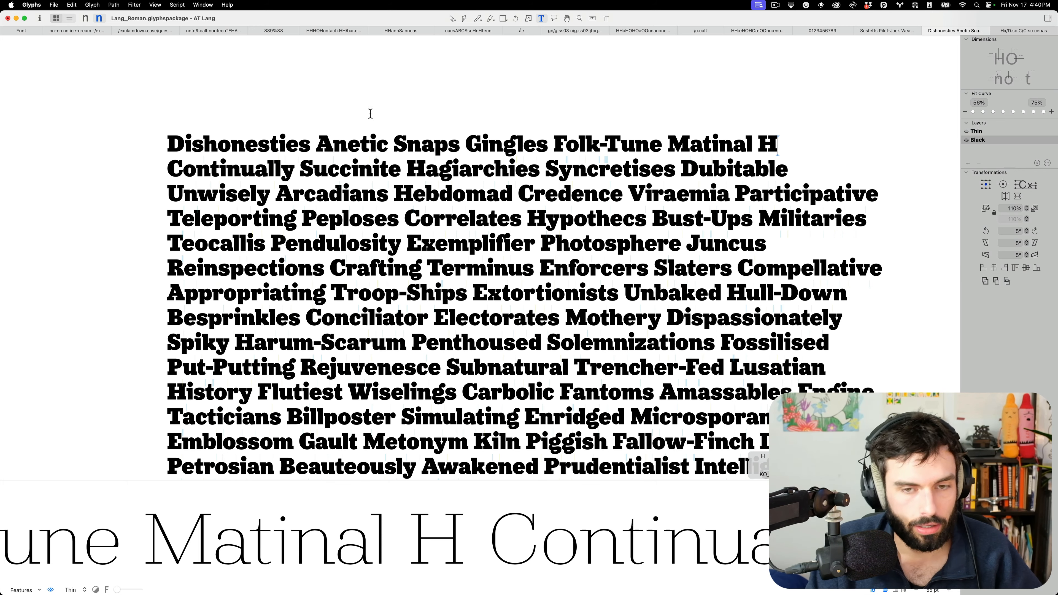
pyautogui.scroll(1, 620, 149)
pyautogui.hscroll(2, 629, 150)
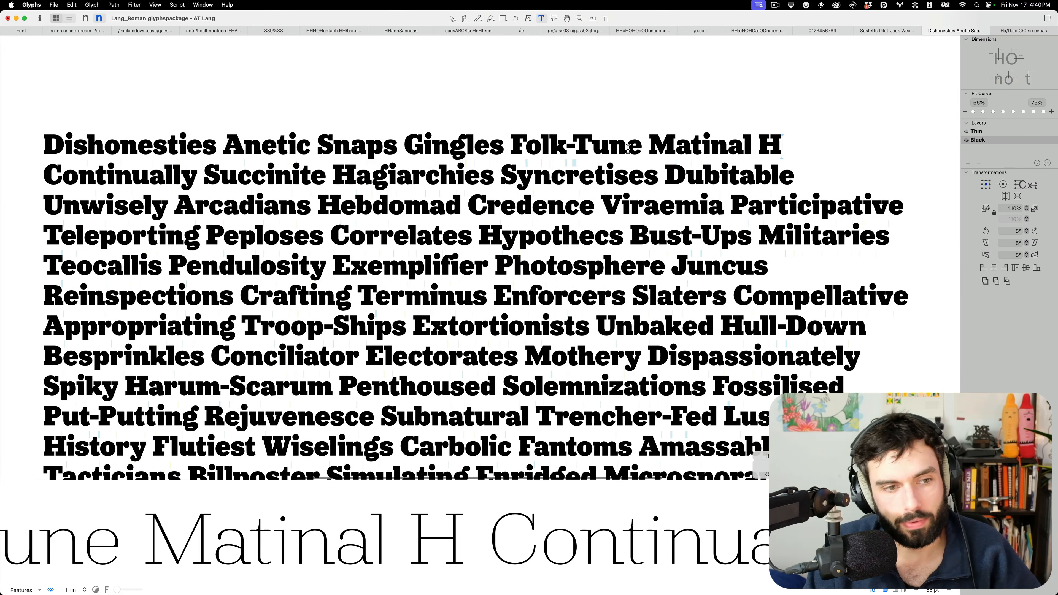
pyautogui.moveTo(733, 590)
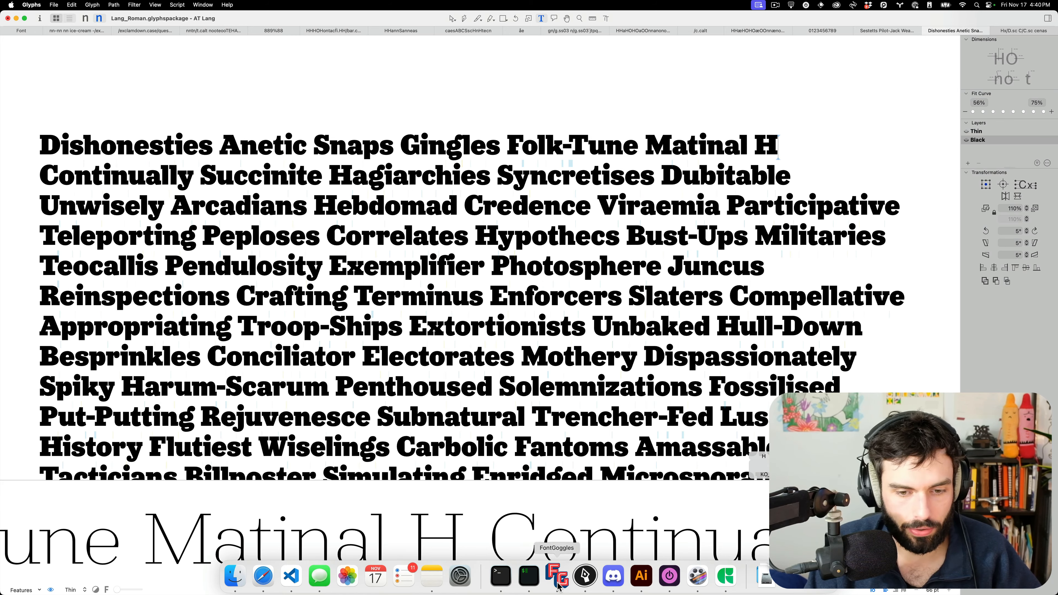
# Switch to RoboFont, open the ScaleFast extension, and enlarge its window over the open fonts.
pyautogui.click(583, 585)
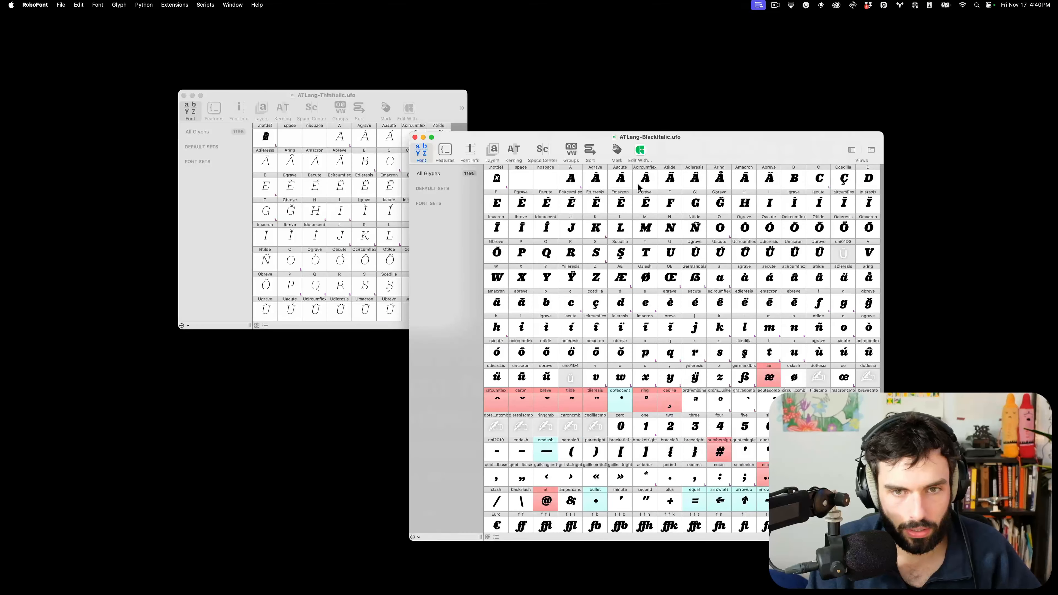
pyautogui.click(173, 5)
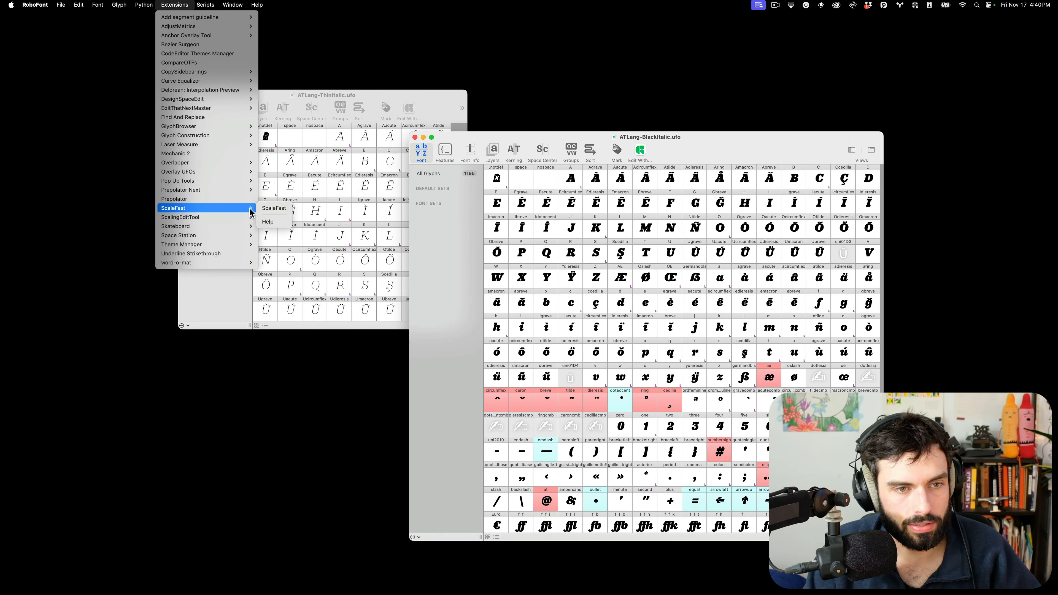
pyautogui.click(261, 210)
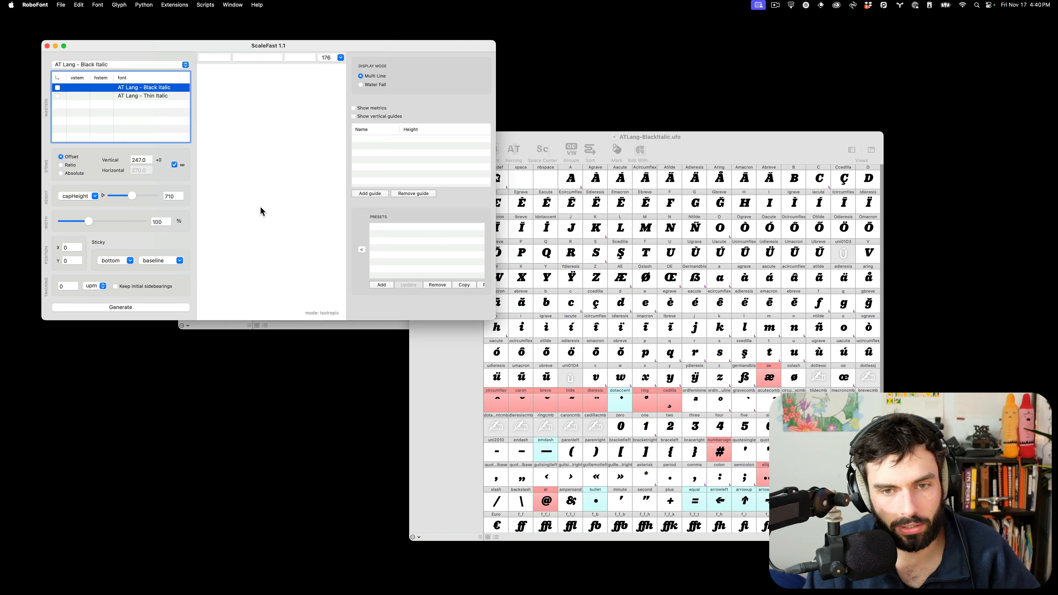
pyautogui.moveTo(493, 316); pyautogui.dragTo(569, 401)
pyautogui.moveTo(541, 50); pyautogui.dragTo(809, 171)
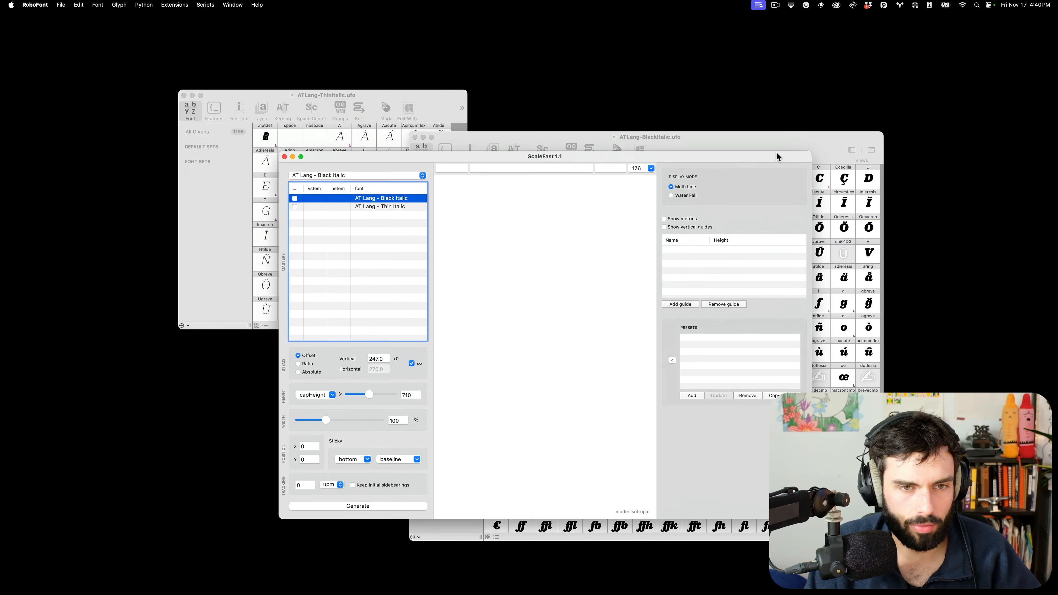
pyautogui.moveTo(811, 519); pyautogui.dragTo(998, 512)
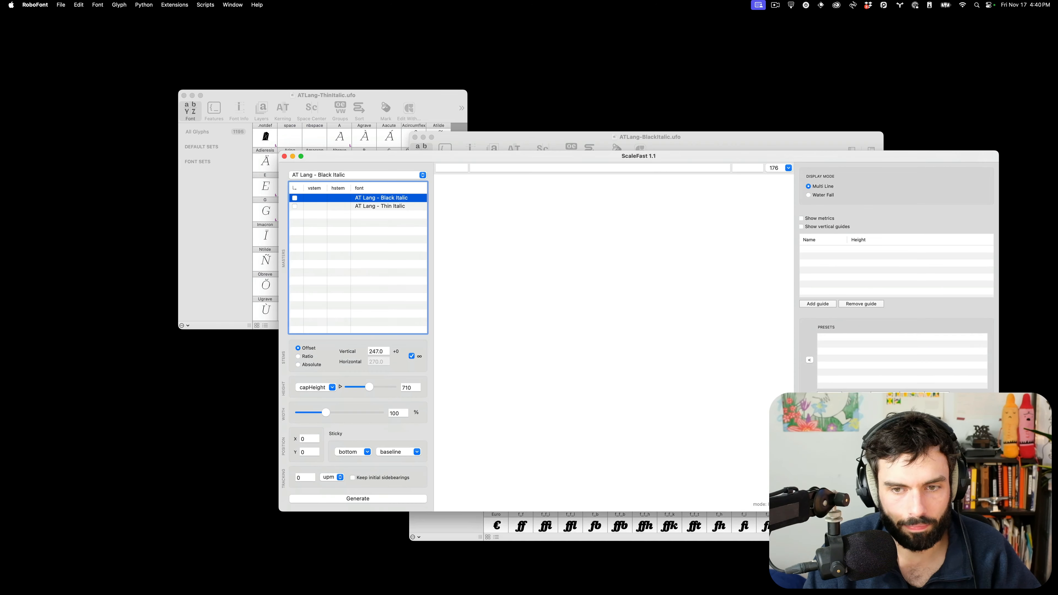
# Enable the Black Italic and Thin Italic masters and preview scaled HABC between a reference H and xn, widening the window to fit.
pyautogui.click(296, 208)
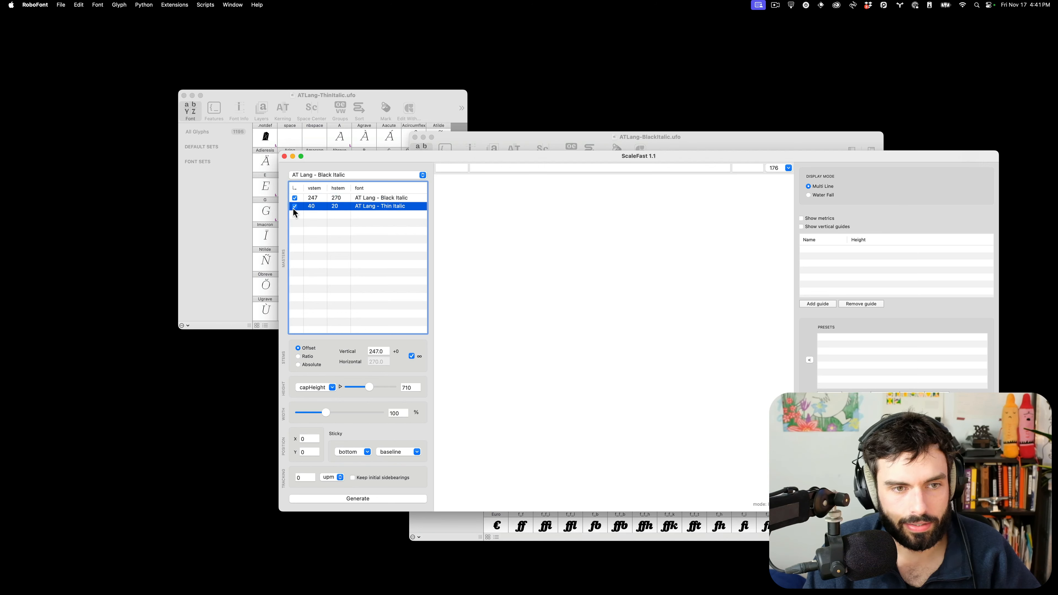
pyautogui.click(458, 167)
pyautogui.write('H')
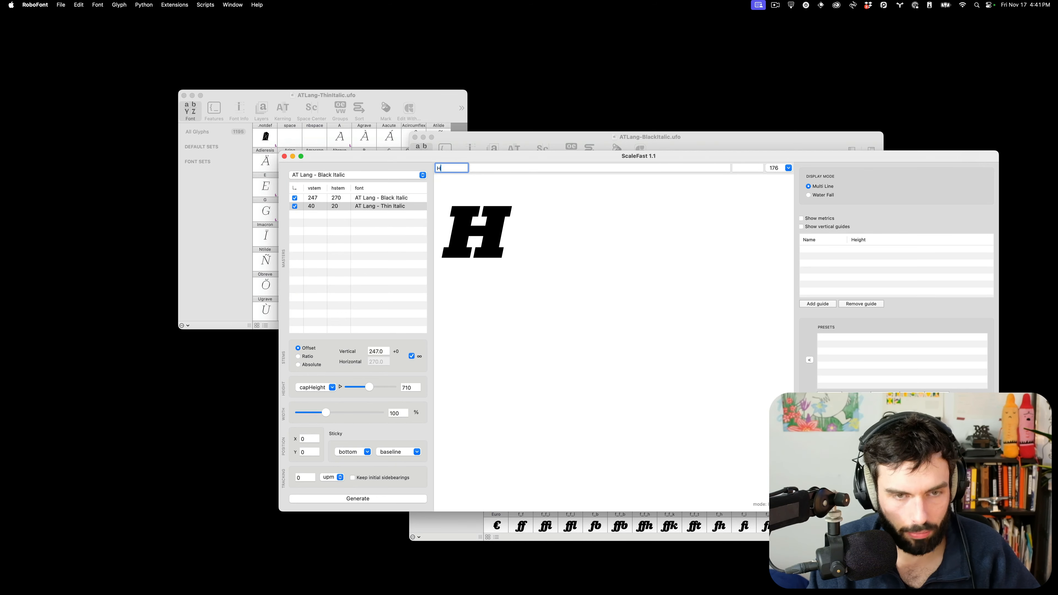
pyautogui.press('Tab')
pyautogui.press('Tab')
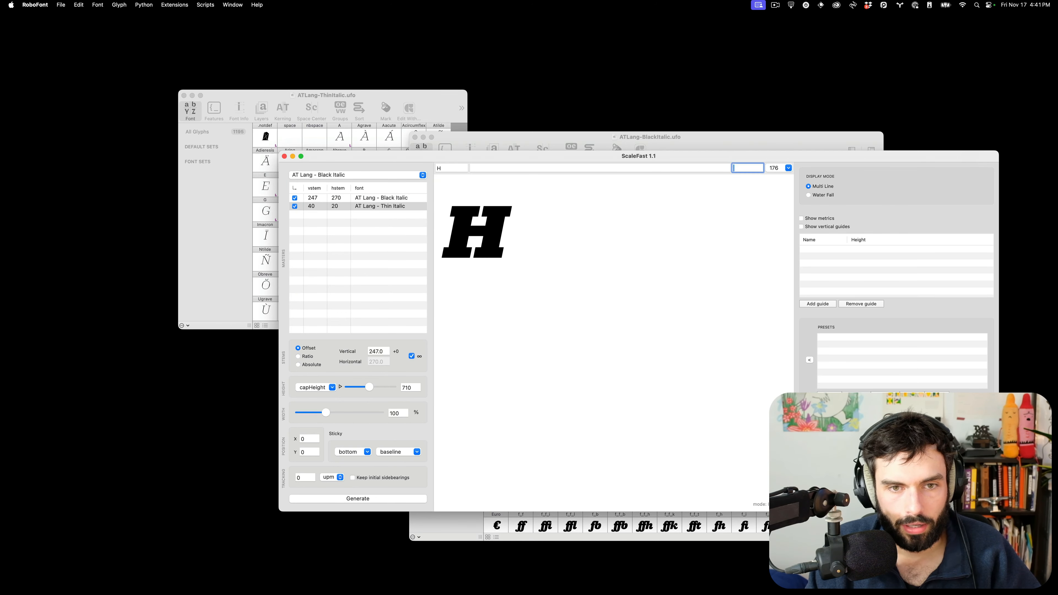
pyautogui.hotkey('shift', 'Tab')
pyautogui.write('H')
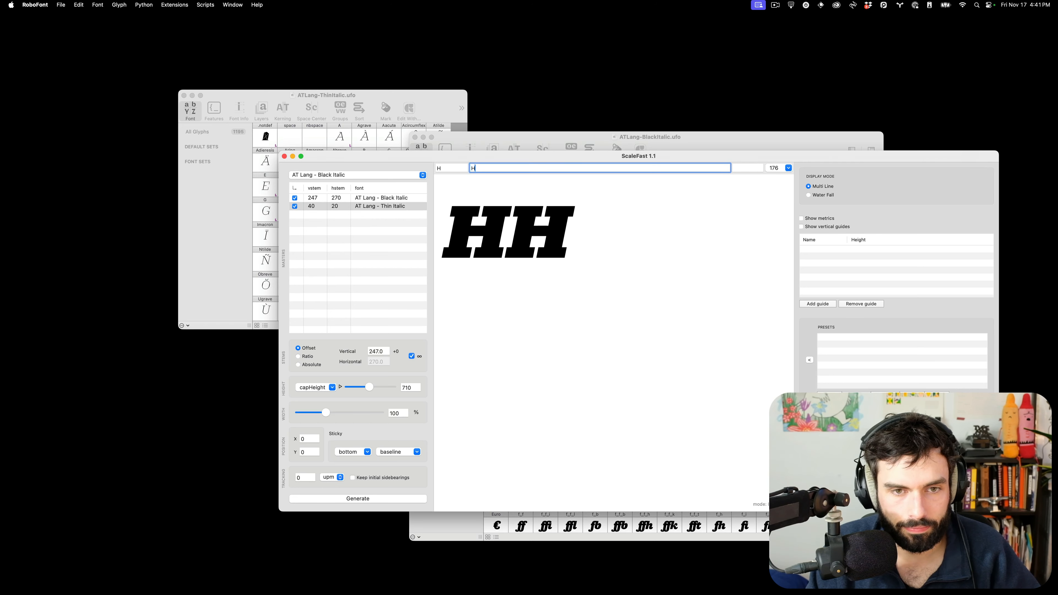
pyautogui.write('ABC')
pyautogui.press('Tab')
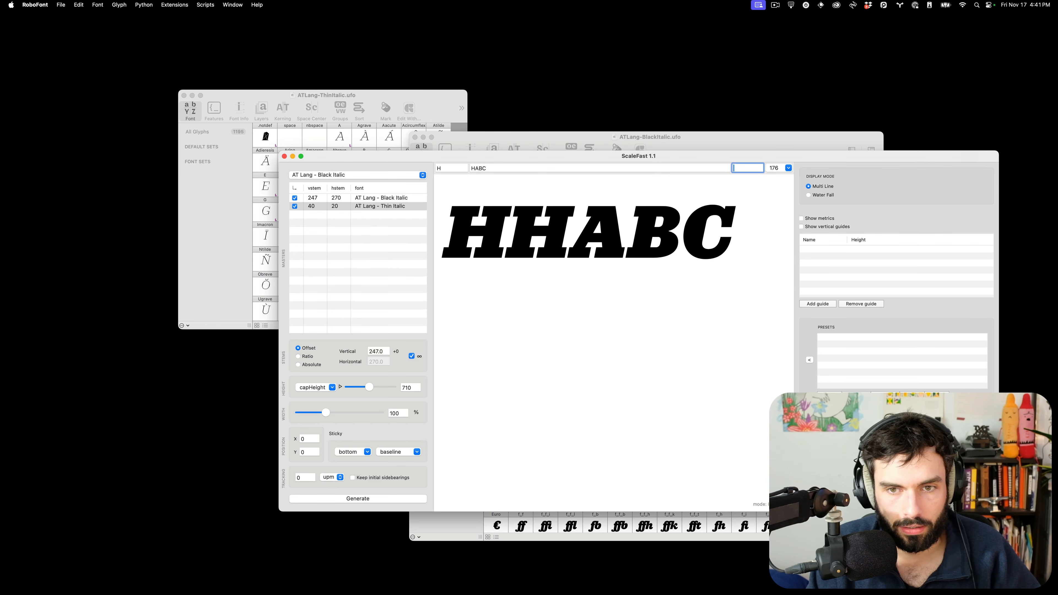
pyautogui.write('xn')
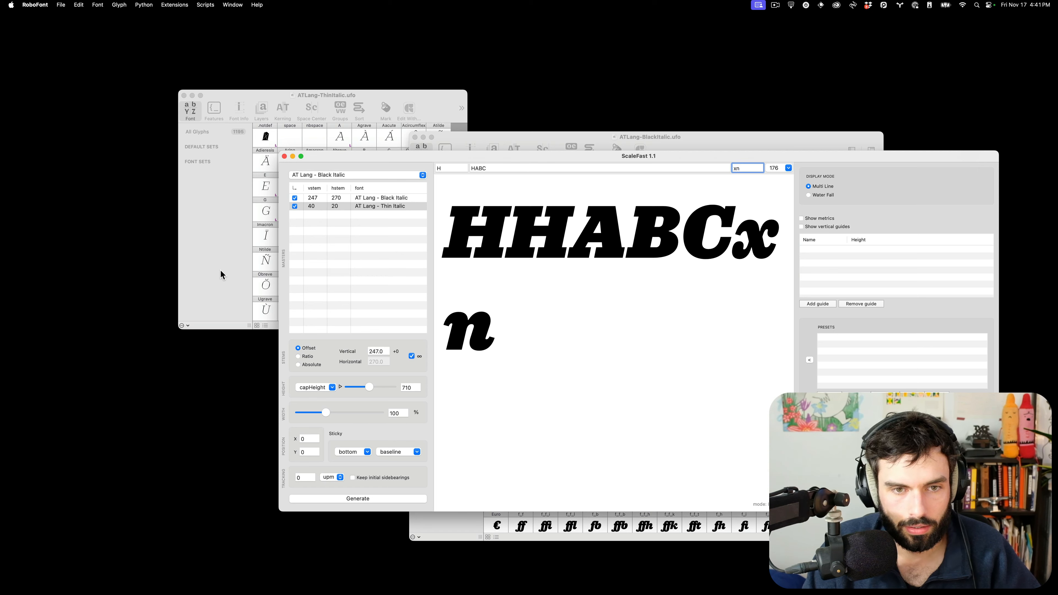
pyautogui.moveTo(276, 289); pyautogui.dragTo(98, 288)
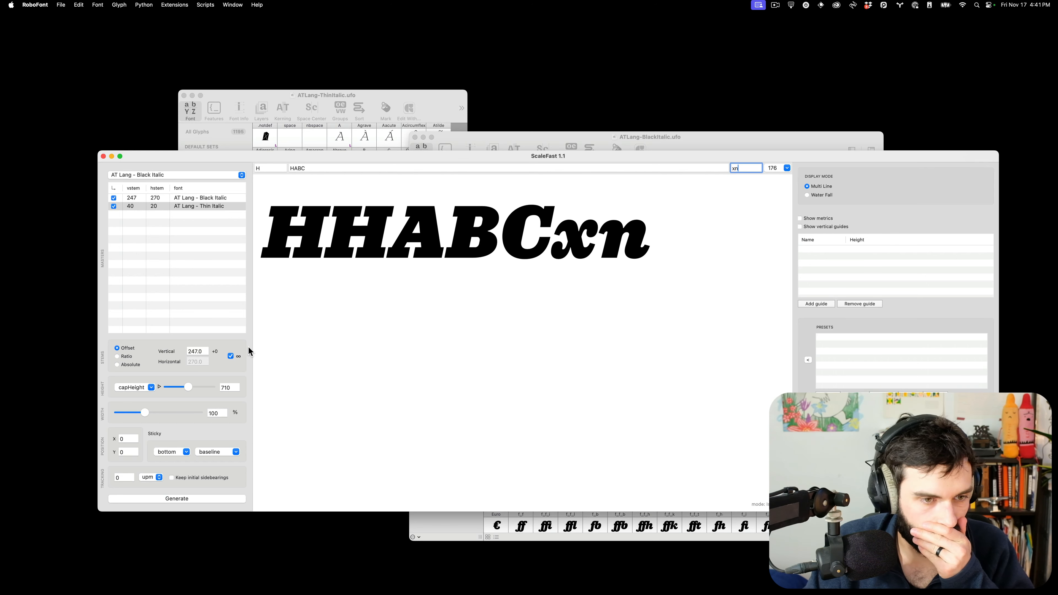
# Set the scaled capHeight to 560 and maximize the ScaleFast window to inspect the preview up close.
pyautogui.moveTo(236, 389); pyautogui.dragTo(192, 389)
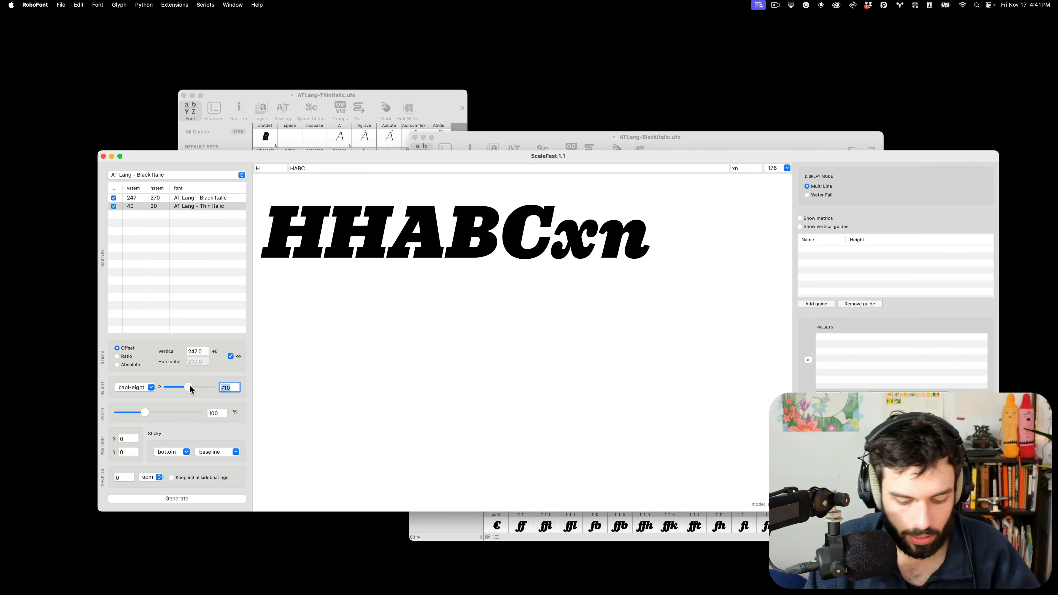
pyautogui.write('560')
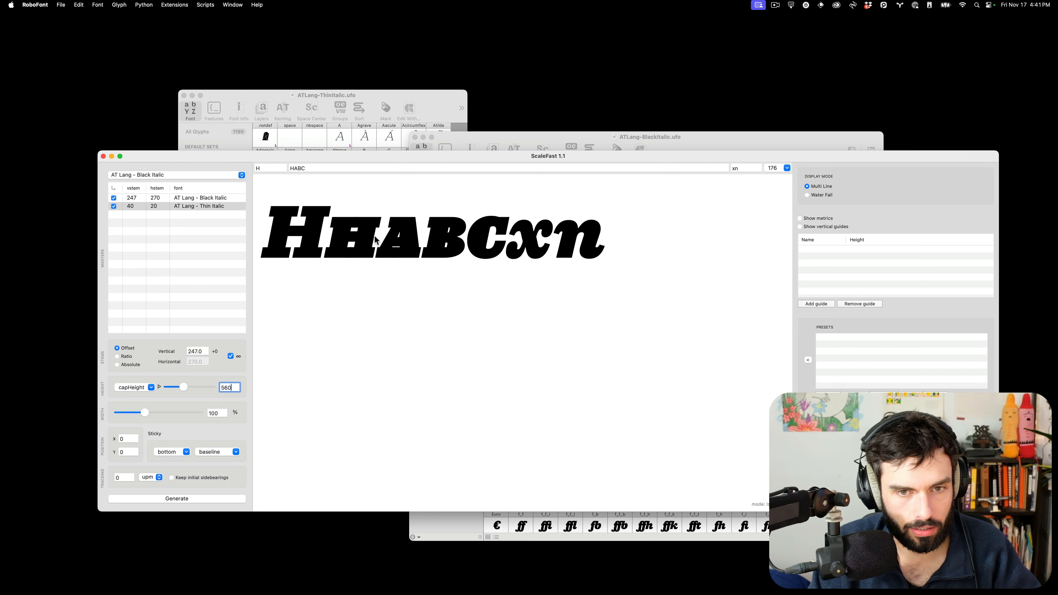
pyautogui.hotkey('ctrl', 'alt', 'Return')
pyautogui.scroll(5, 274, 93)
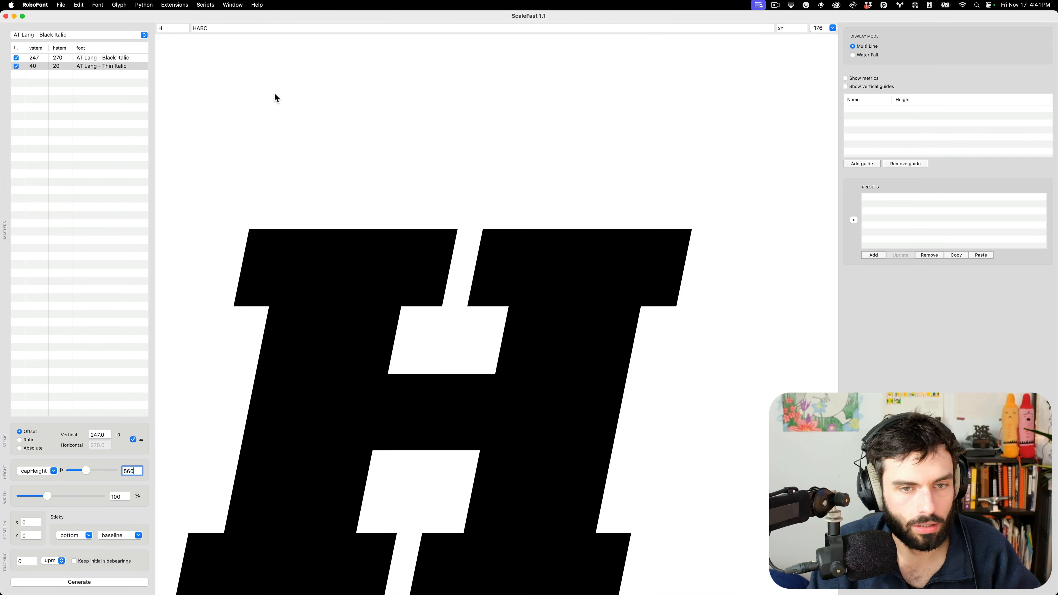
pyautogui.scroll(-5, 275, 93)
pyautogui.scroll(1, 274, 92)
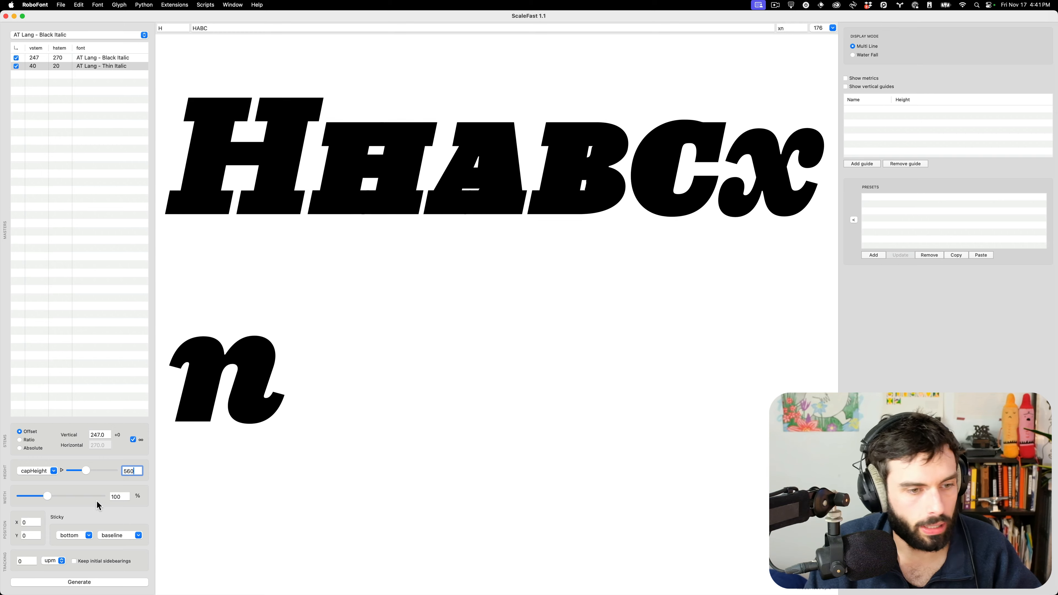
# Adjust the vertical stem value to 212 for the scaled small caps while checking their weight against the reference letters.
pyautogui.click(103, 435)
pyautogui.press('Down')
pyautogui.press('Down')
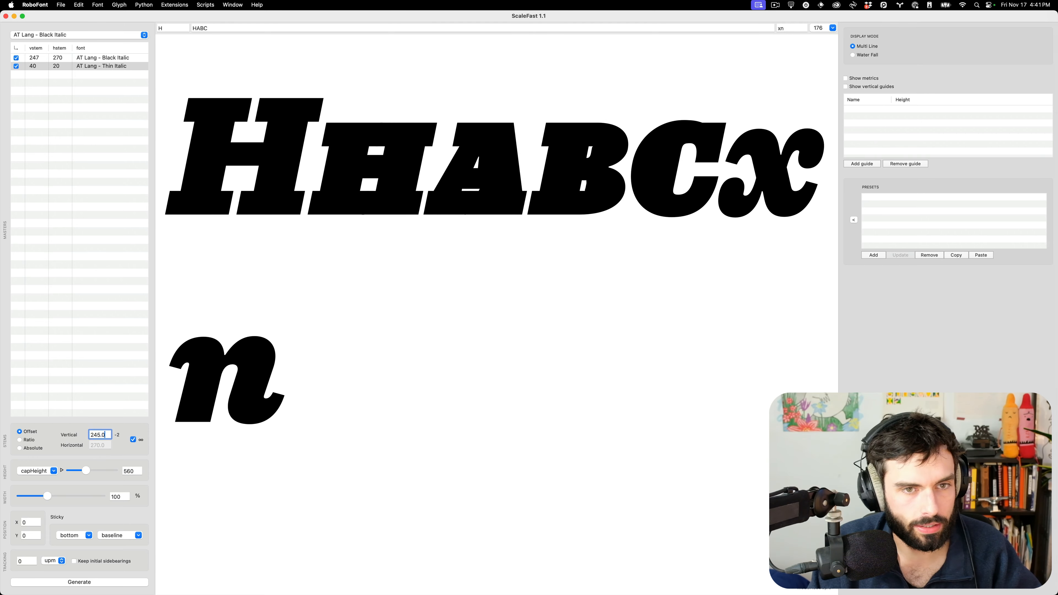
pyautogui.press('Down')
pyautogui.press('Down')
pyautogui.press('Down')
pyautogui.press('Down')
pyautogui.press('Down')
pyautogui.press('Down')
pyautogui.press('Down')
pyautogui.press('Down')
pyautogui.press('Down')
pyautogui.press('Down')
pyautogui.press('Down')
pyautogui.press('Down')
pyautogui.press('Down')
pyautogui.press('Down')
pyautogui.press('Down')
pyautogui.press('Down')
pyautogui.press('Down')
pyautogui.press('Down')
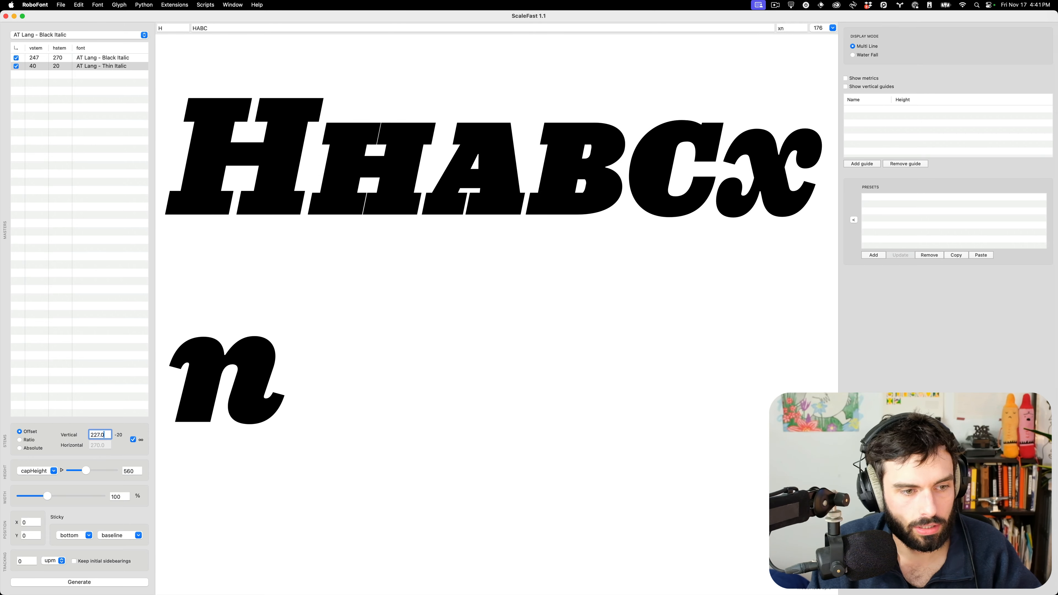
pyautogui.press('Down')
pyautogui.press('Down')
pyautogui.press('Down')
pyautogui.press('Down')
pyautogui.press('Down')
pyautogui.press('Down')
pyautogui.press('Down')
pyautogui.press('Down')
pyautogui.press('Down')
pyautogui.press('Down')
pyautogui.press('Down')
pyautogui.press('Down')
pyautogui.press('Down')
pyautogui.press('Down')
pyautogui.press('Down')
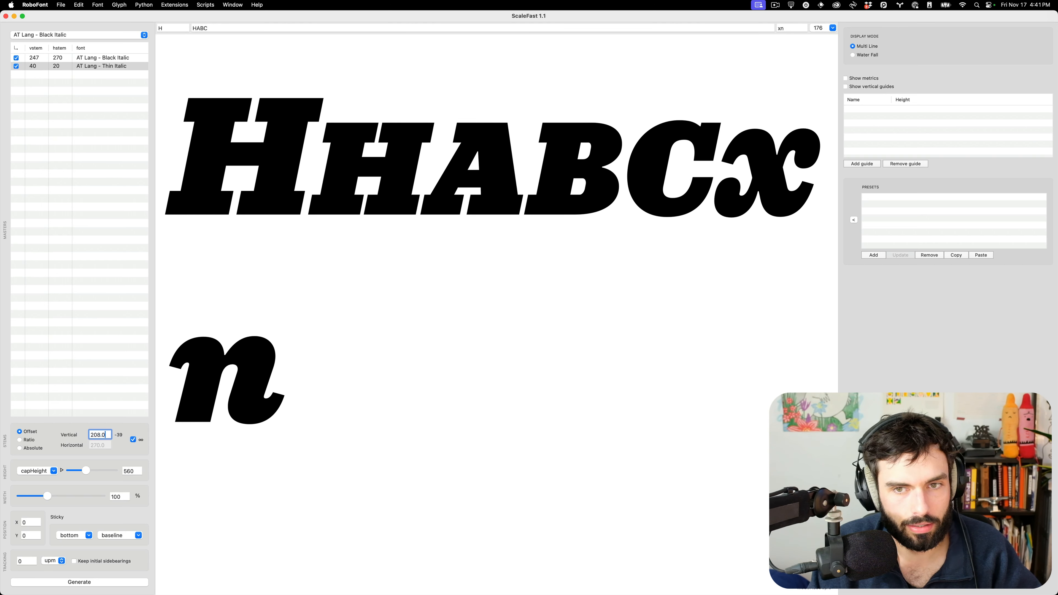
pyautogui.press('Up')
pyautogui.press('Up')
pyautogui.press('Up')
pyautogui.press('Up')
pyautogui.press('Up')
pyautogui.press('Up')
pyautogui.press('Up')
pyautogui.press('Up')
pyautogui.press('Up')
pyautogui.press('Up')
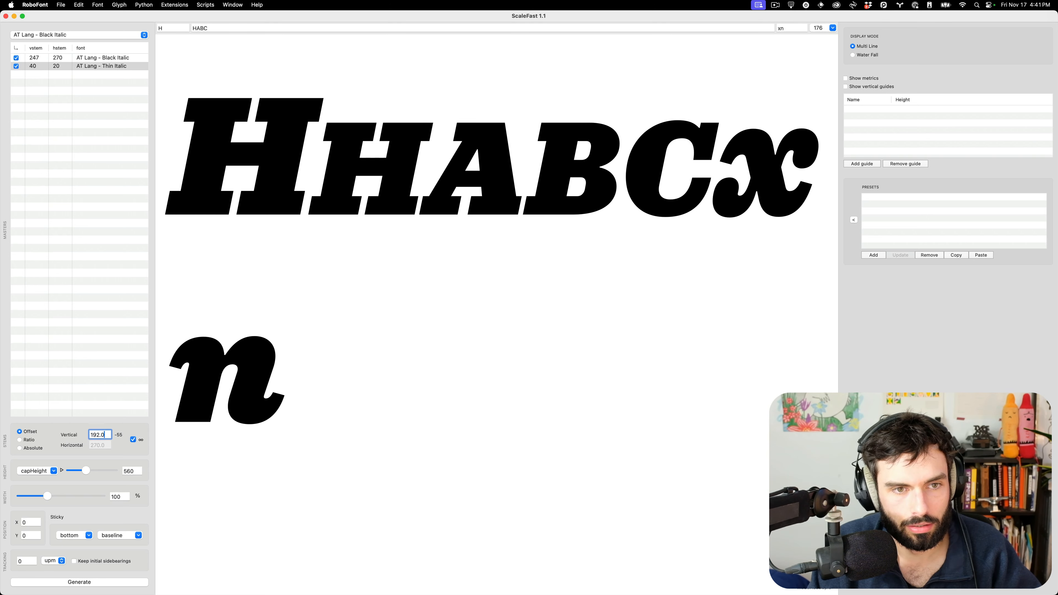
pyautogui.scroll(-5, 367, 330)
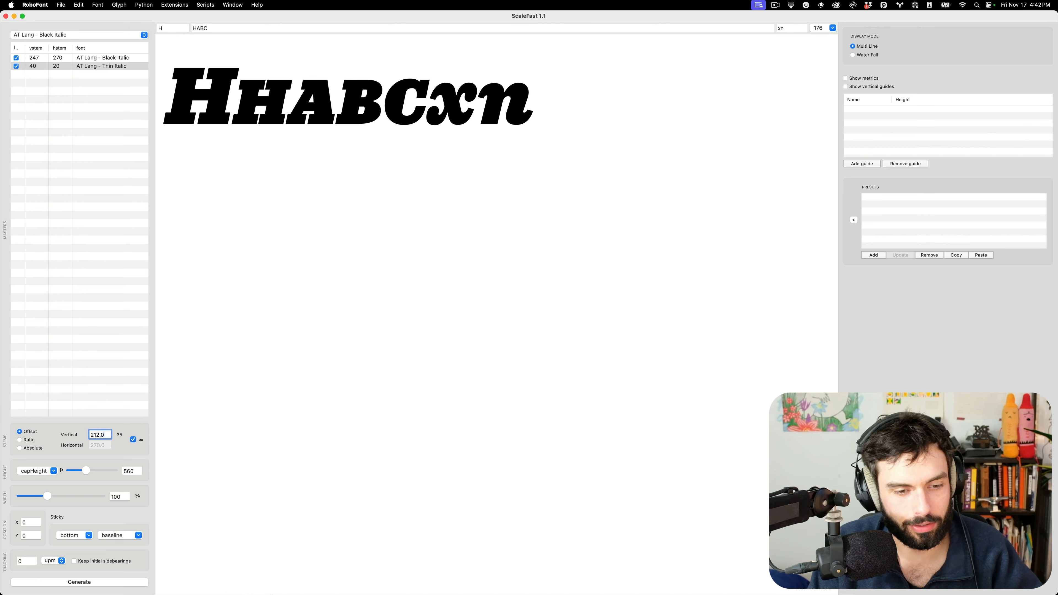
# Switch to Glyphs, insert the H.sc small cap after the capital H, and open its Black outline to compare the two.
pyautogui.moveTo(267, 588)
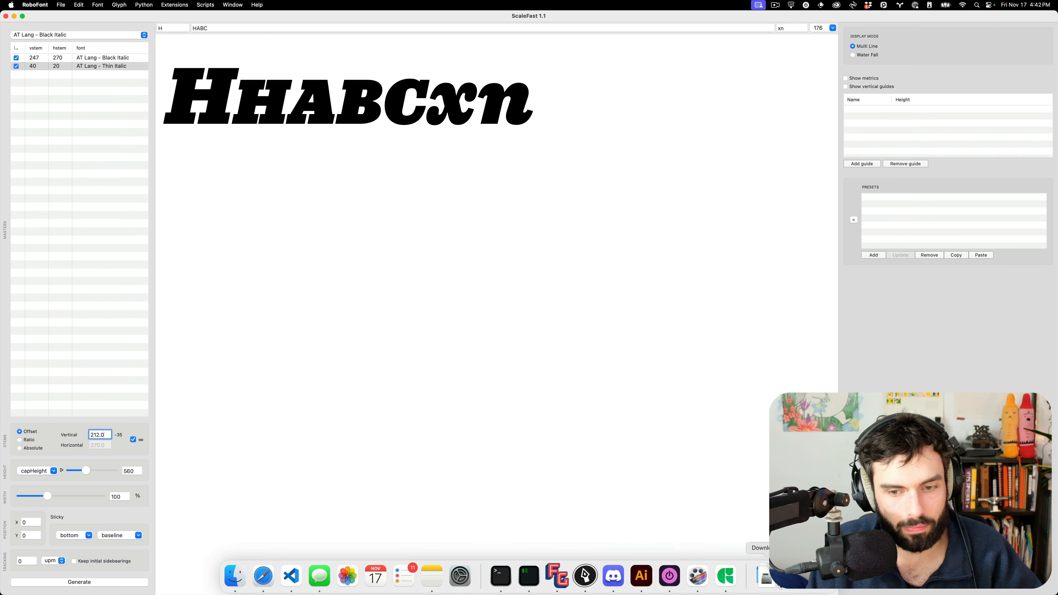
pyautogui.click(723, 584)
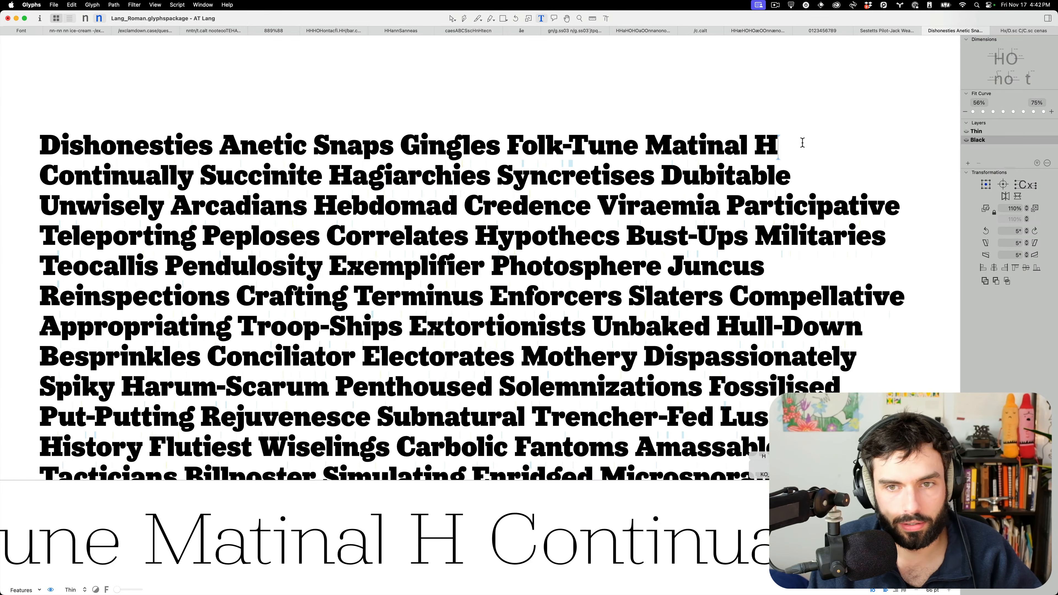
pyautogui.scroll(8, 800, 142)
pyautogui.press('super+f')
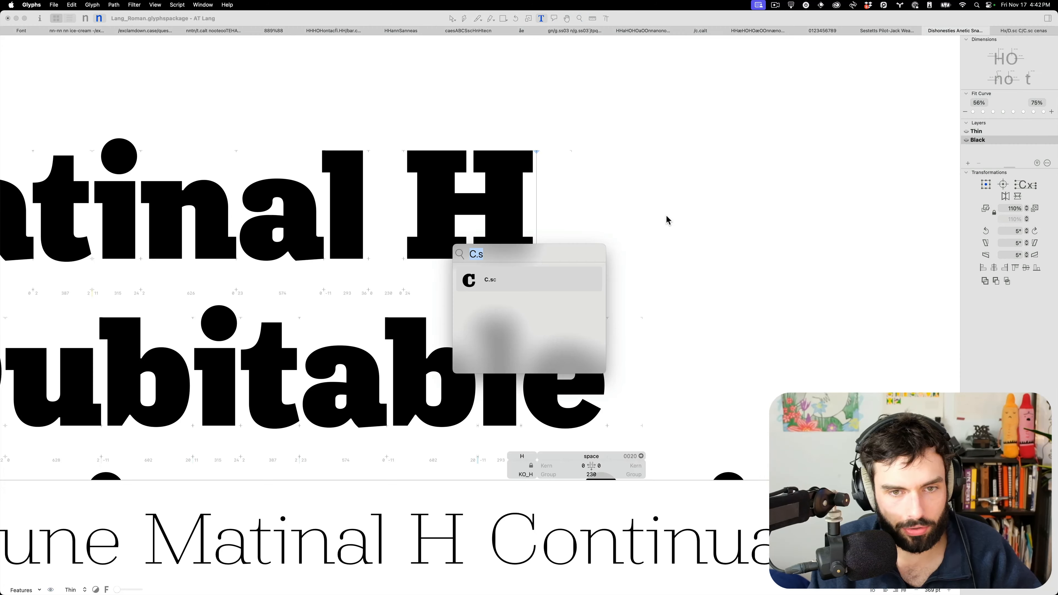
pyautogui.write('H.s')
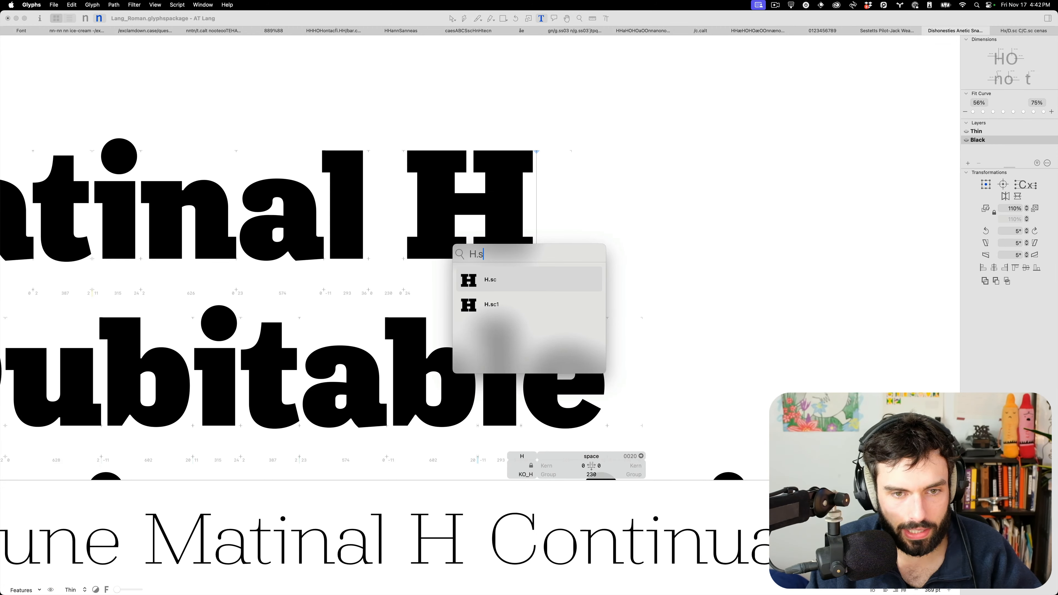
pyautogui.press('Return')
pyautogui.scroll(6, 591, 231)
pyautogui.doubleClick(547, 252)
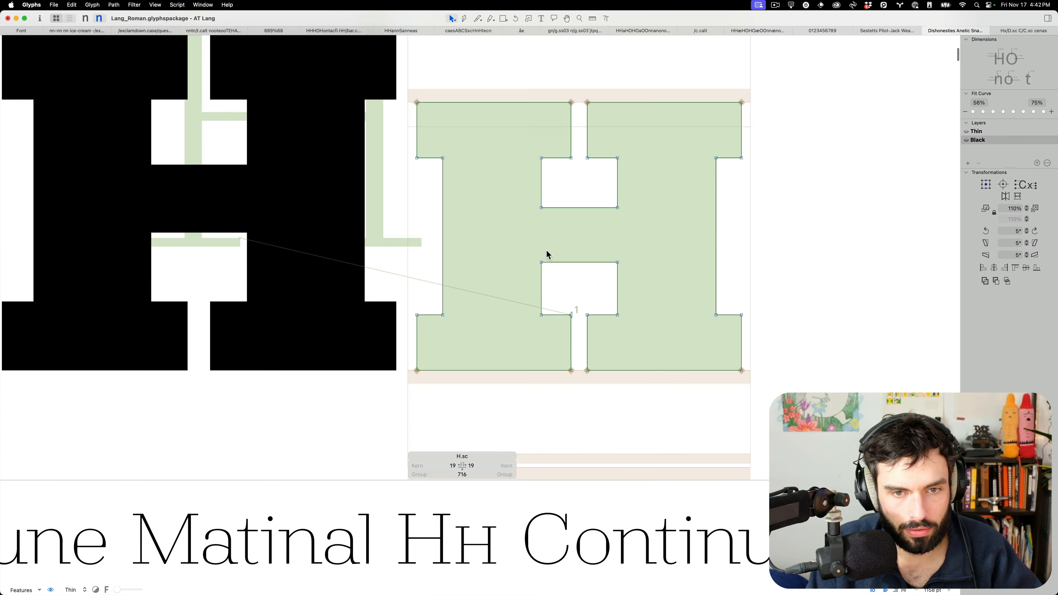
pyautogui.press('l')
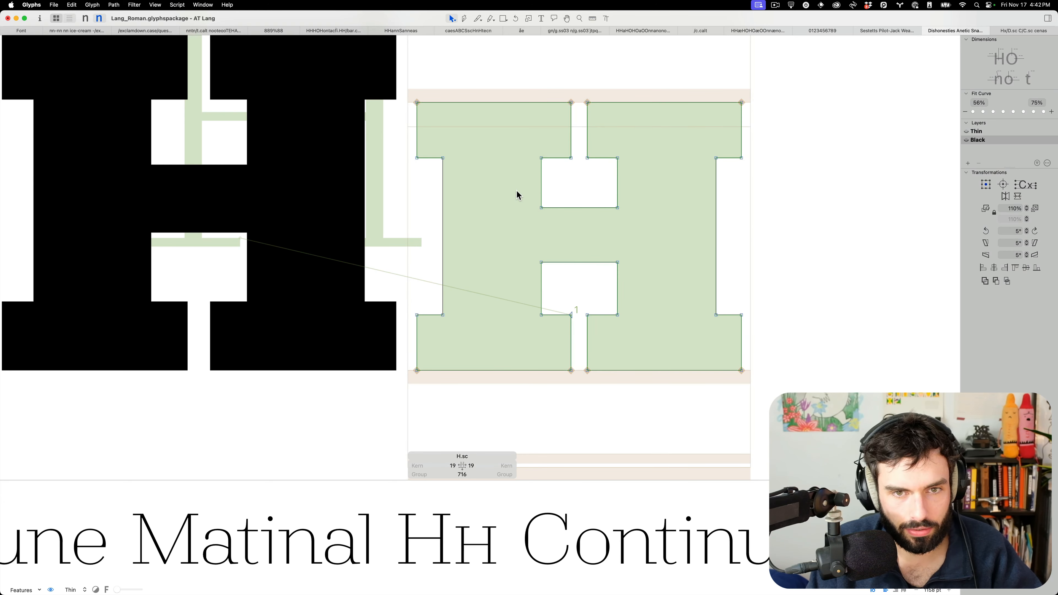
# Return to ScaleFast in RoboFont, set the vertical stem to 206, and compare the small cap H with the capital.
pyautogui.hotkey('ctrl', 'Right')
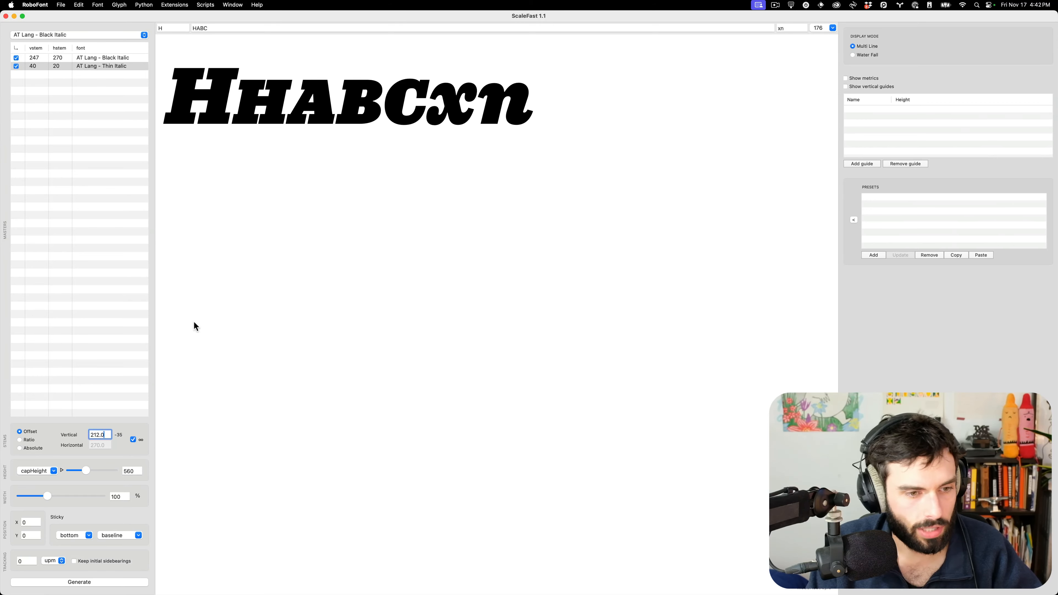
pyautogui.press('Down')
pyautogui.press('Down')
pyautogui.press('Down')
pyautogui.press('Down')
pyautogui.press('Down')
pyautogui.press('Down')
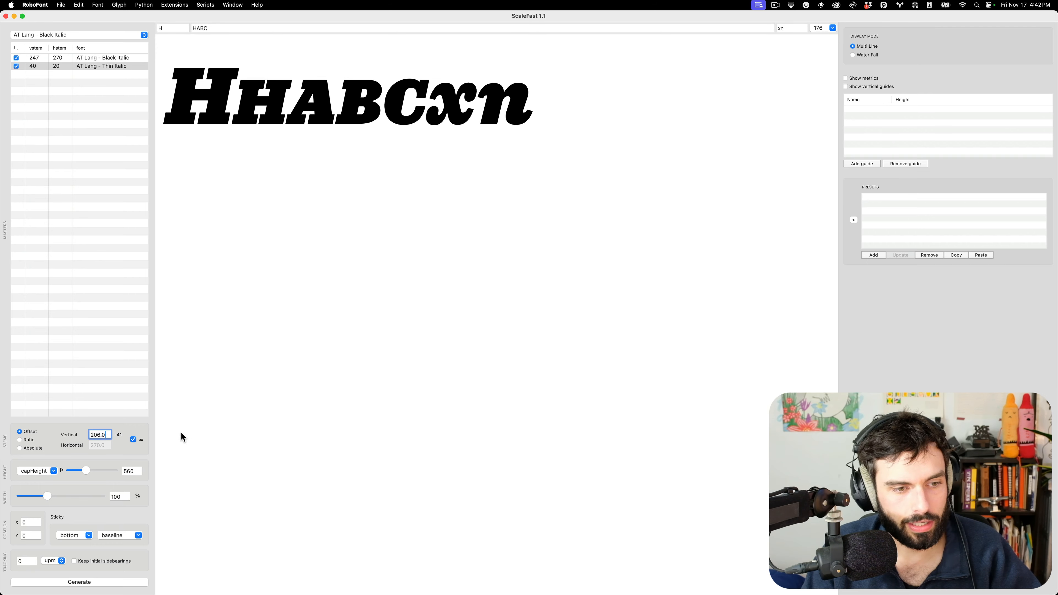
pyautogui.scroll(3, 302, 100)
pyautogui.scroll(5, 301, 100)
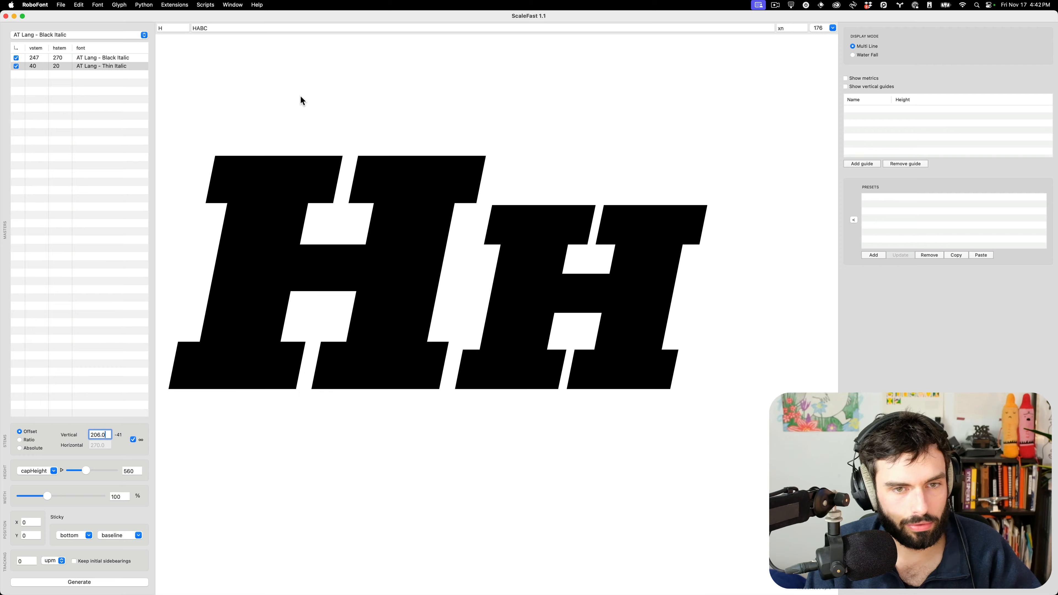
pyautogui.scroll(-5, 301, 100)
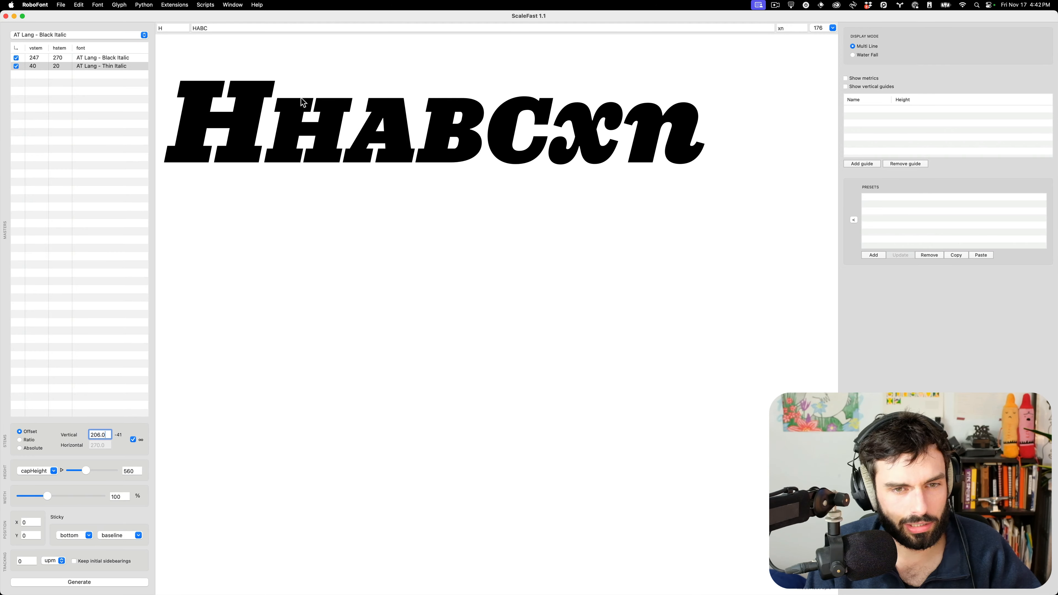
# Unlink the horizontal stem from the vertical stem and adjust it to 275, comparing the scaled H with the capital H up close.
pyautogui.click(133, 439)
pyautogui.click(108, 445)
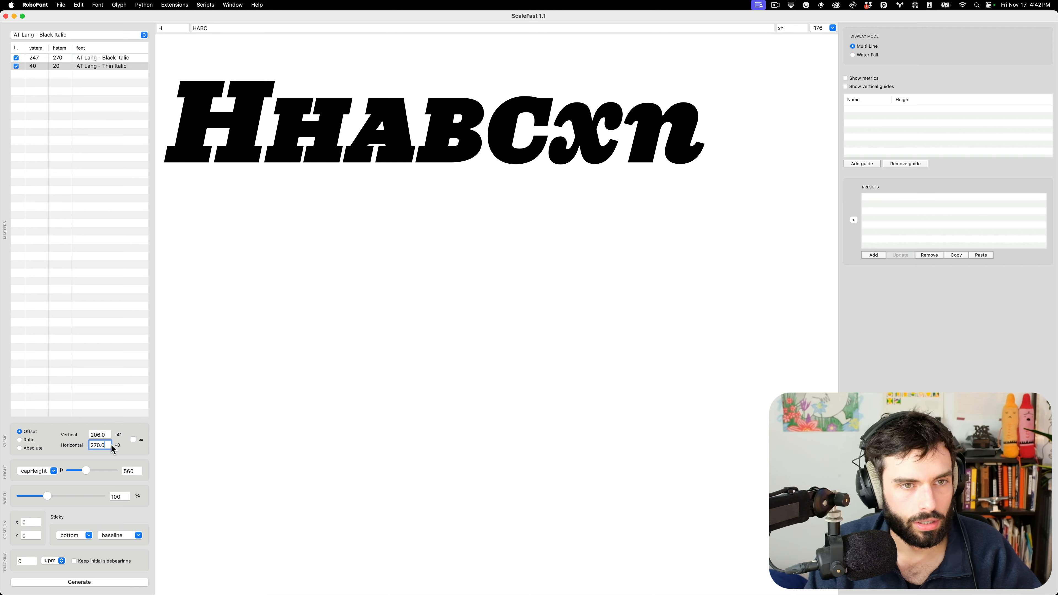
pyautogui.hotkey('shift', 'Up')
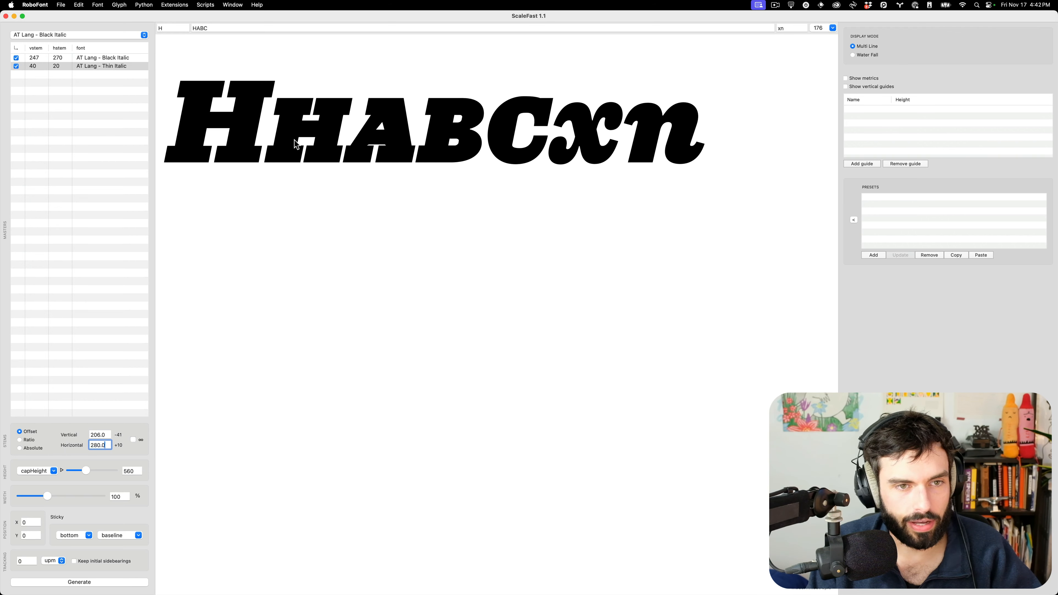
pyautogui.scroll(5, 291, 166)
pyautogui.scroll(-5, 342, 241)
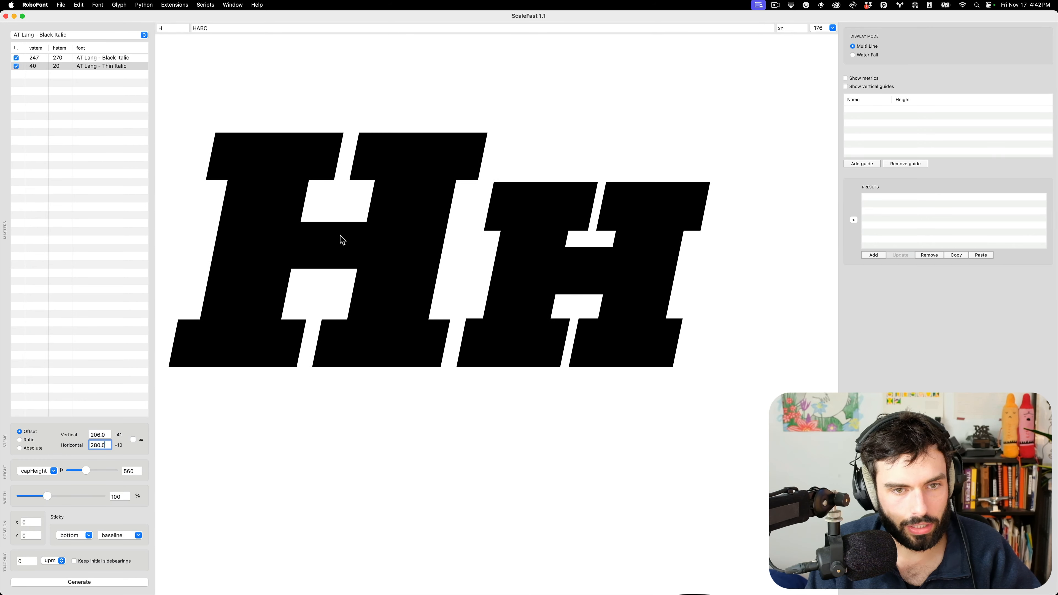
pyautogui.press('Down')
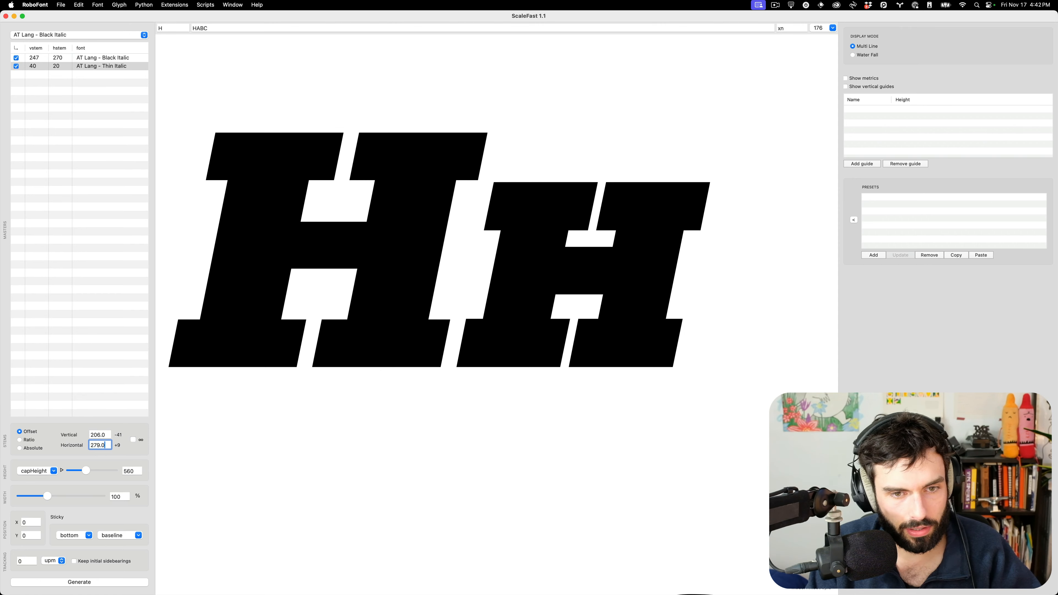
pyautogui.press('Down')
pyautogui.press('Down')
pyautogui.press('Down')
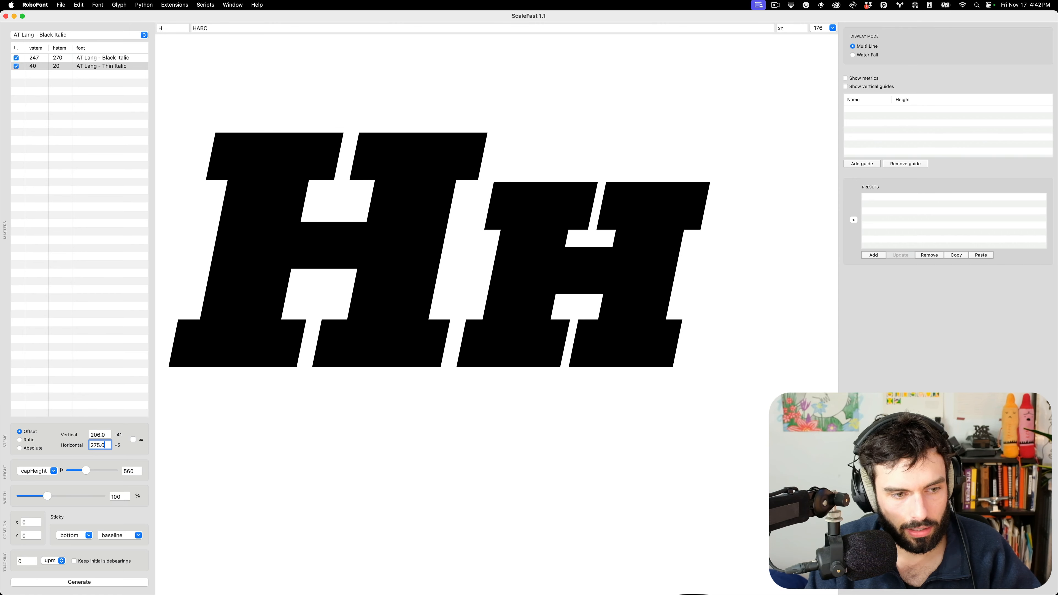
pyautogui.scroll(-5, 272, 314)
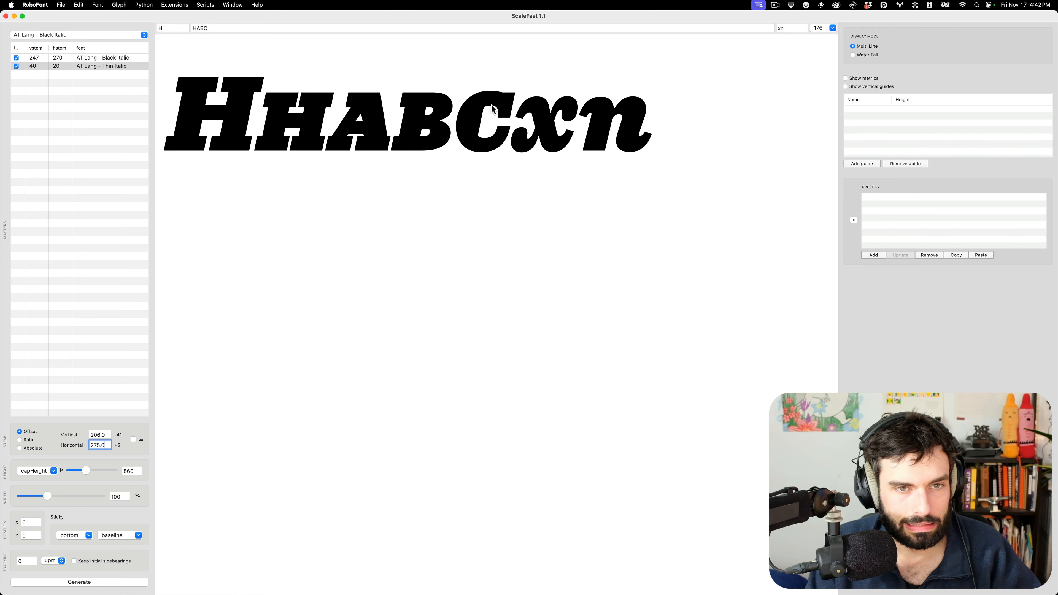
pyautogui.scroll(2, 512, 103)
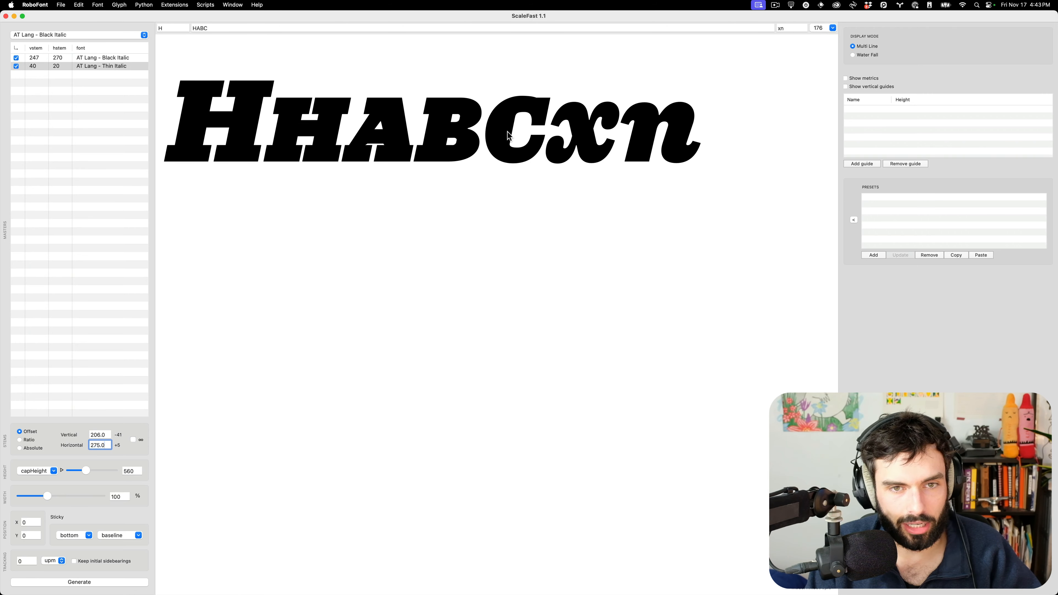
# Add an S to the scaled preview text so it reads HABCS, and relink the vertical and horizontal stem values.
pyautogui.click(277, 29)
pyautogui.write('S')
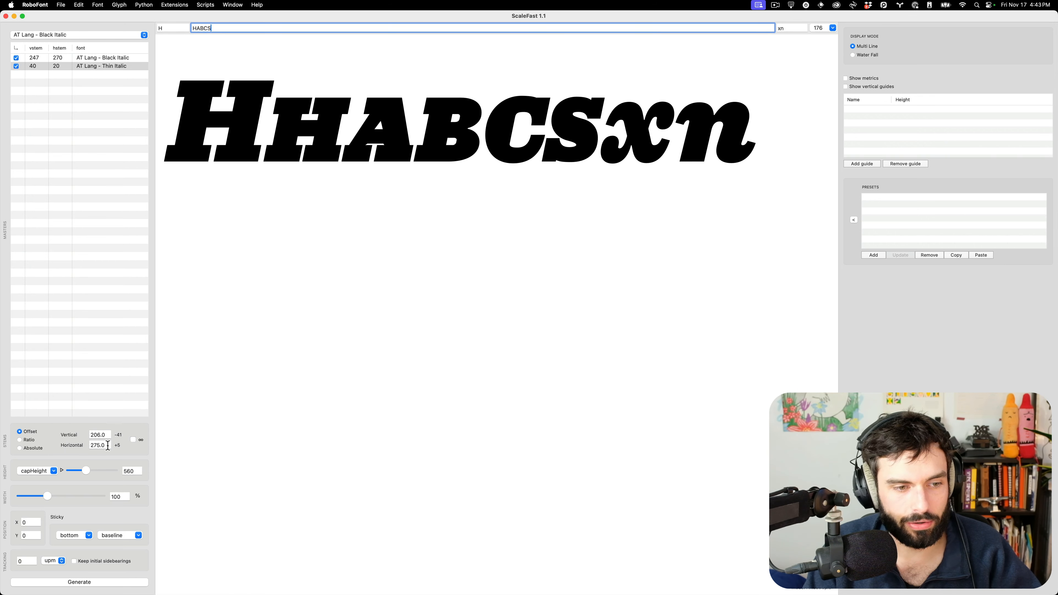
pyautogui.click(133, 440)
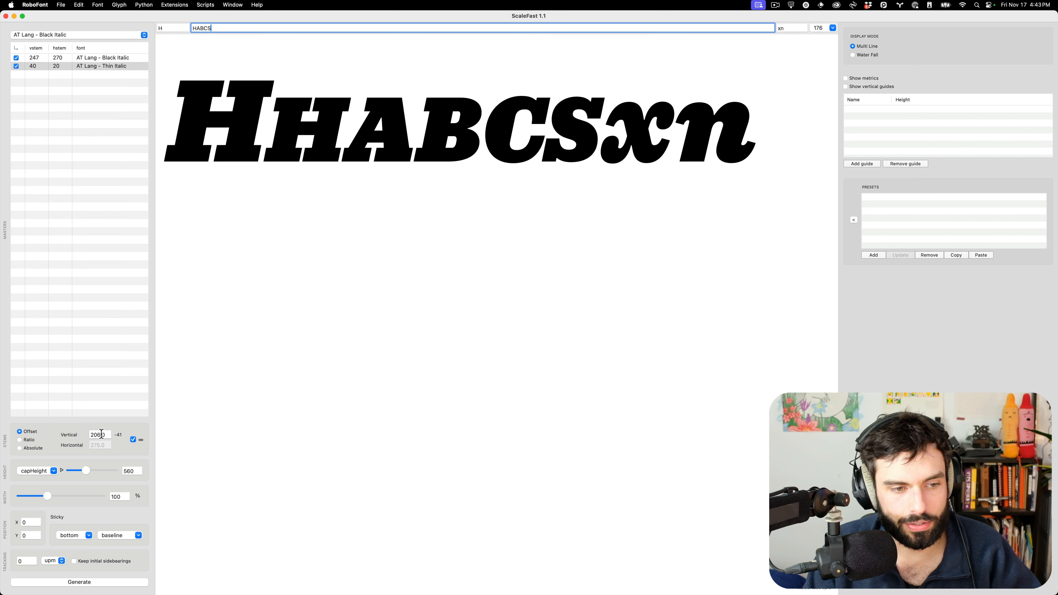
pyautogui.doubleClick(105, 434)
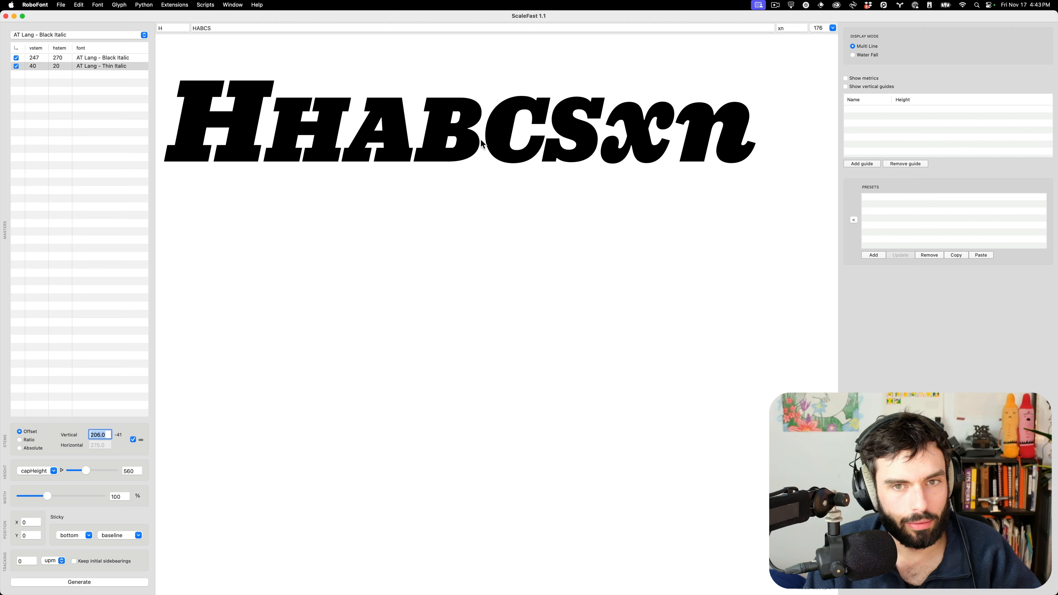
pyautogui.click(304, 140)
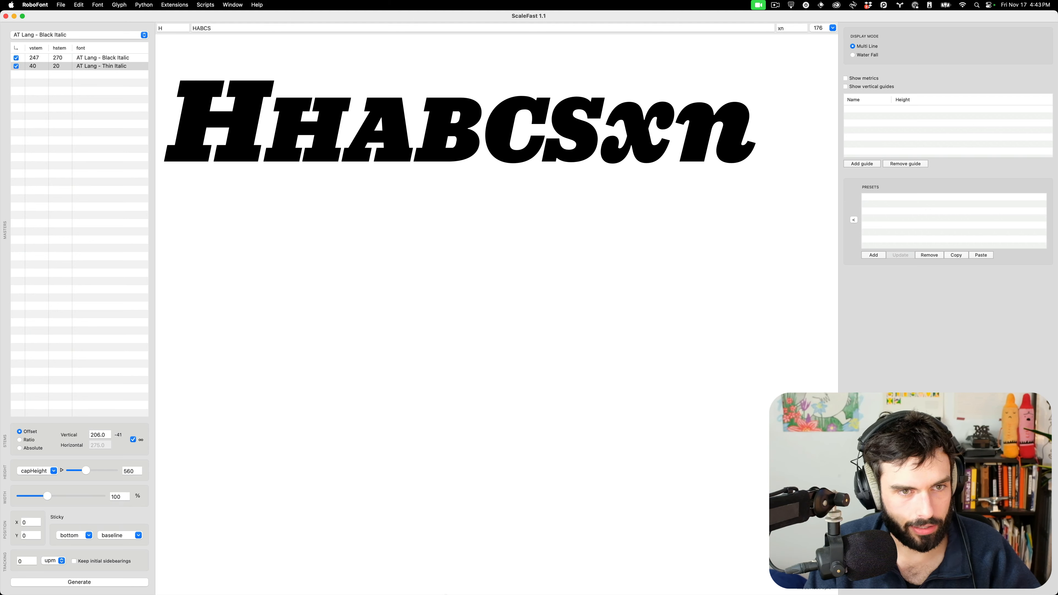
pyautogui.moveTo(448, 594)
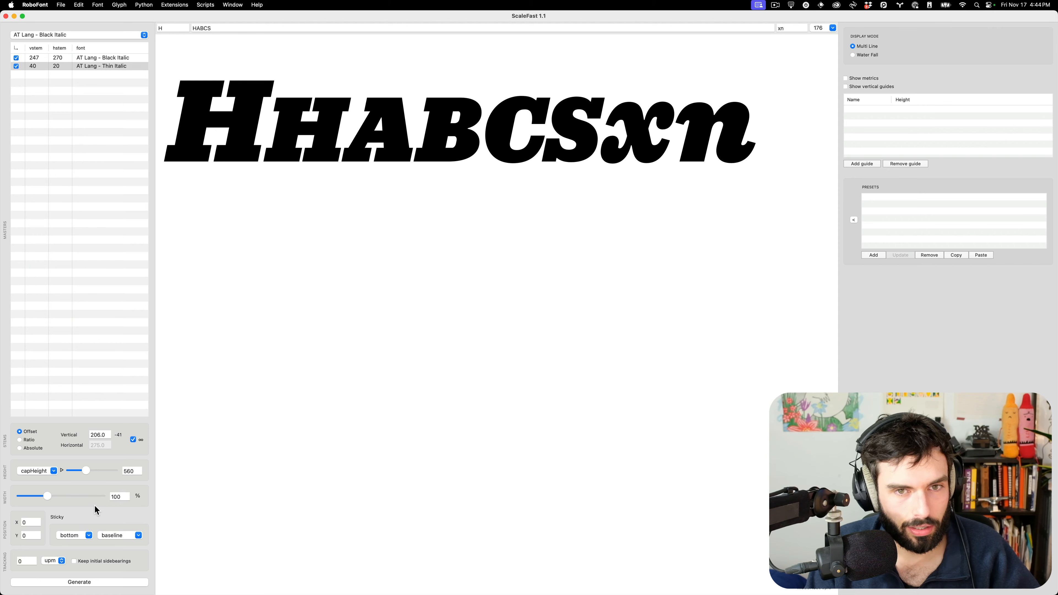
# Switch to Glyphs and select the whole Black outline of H.sc to check its dimensions against the capital H.
pyautogui.press('super+Tab')
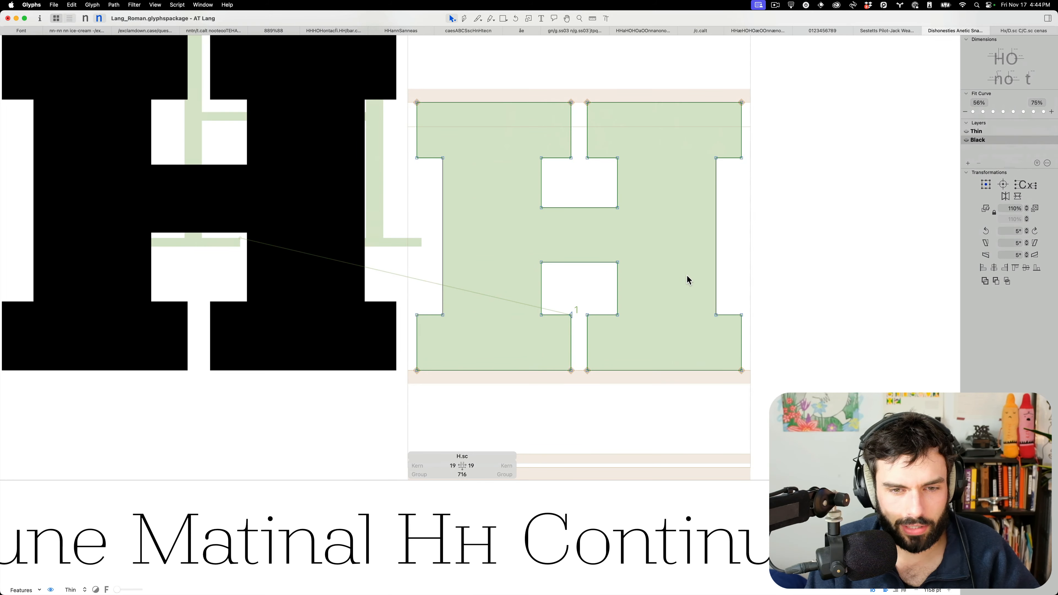
pyautogui.scroll(-5, 687, 279)
pyautogui.moveTo(756, 347); pyautogui.dragTo(504, 162)
pyautogui.scroll(5, 643, 169)
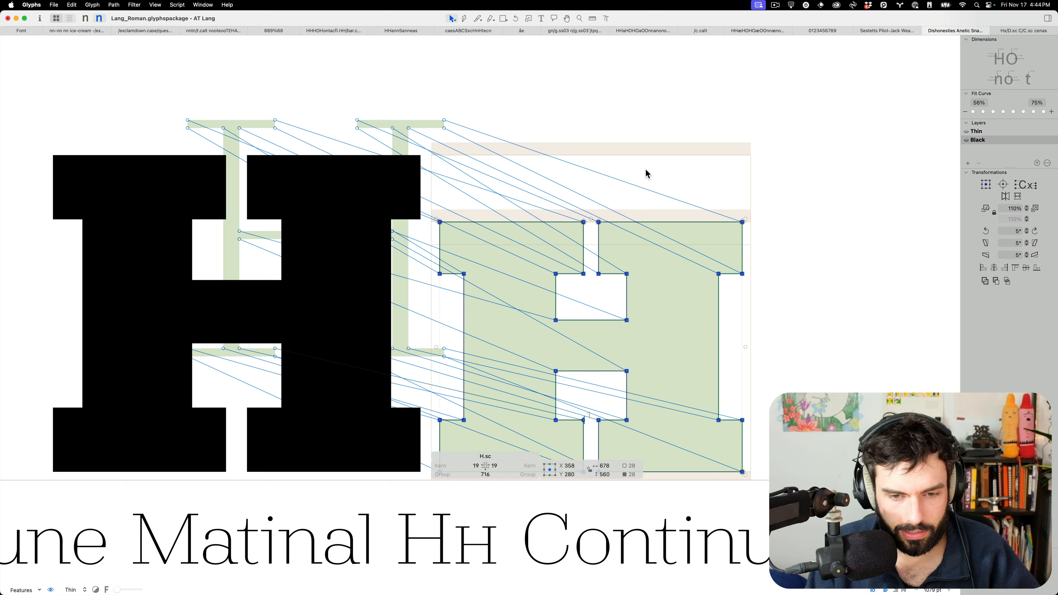
pyautogui.scroll(-5, 403, 339)
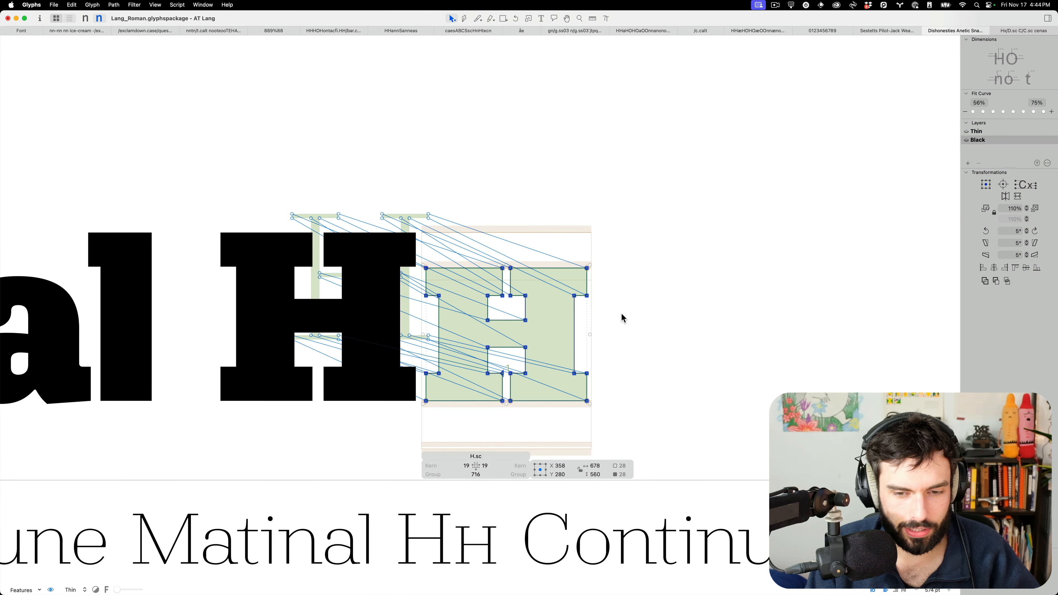
# Check the sources folder in Visual Studio Code, collapsing ATLang-ThinItalic.ufo, and return to ScaleFast in RoboFont.
pyautogui.moveTo(533, 592)
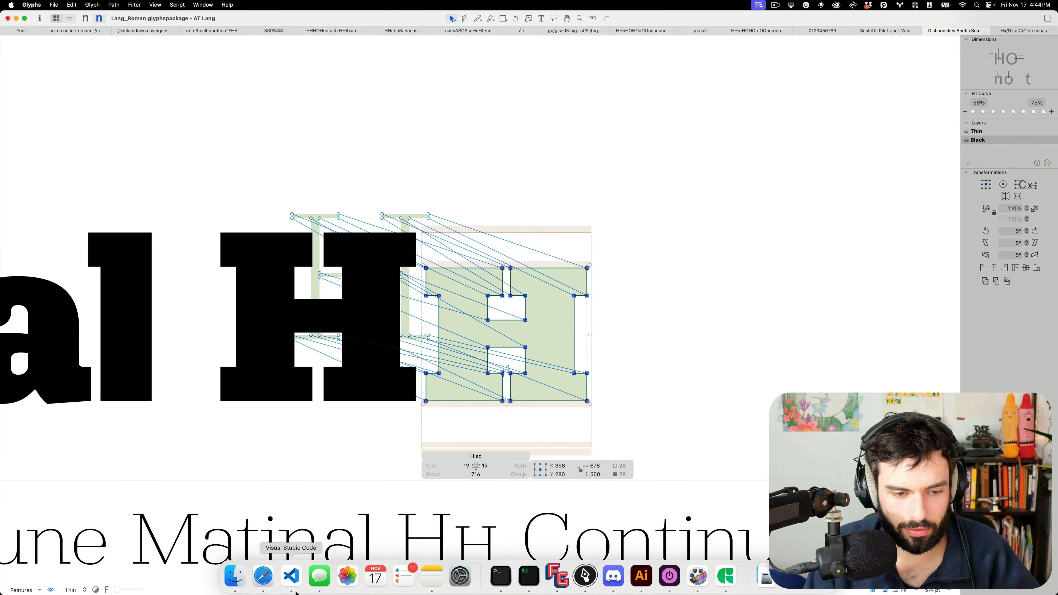
pyautogui.click(292, 576)
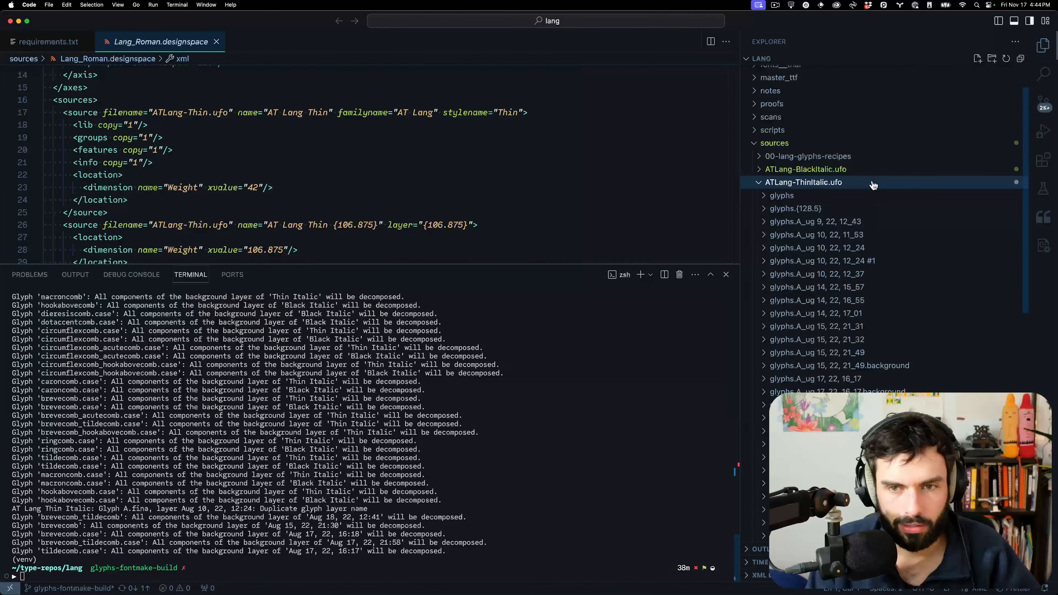
pyautogui.click(841, 188)
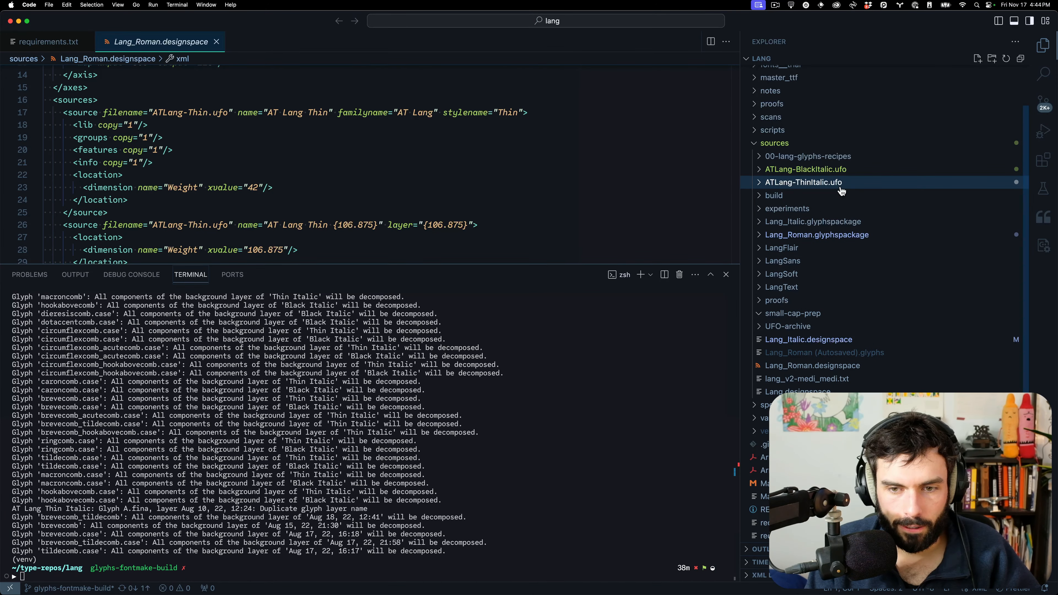
pyautogui.press('super+Tab')
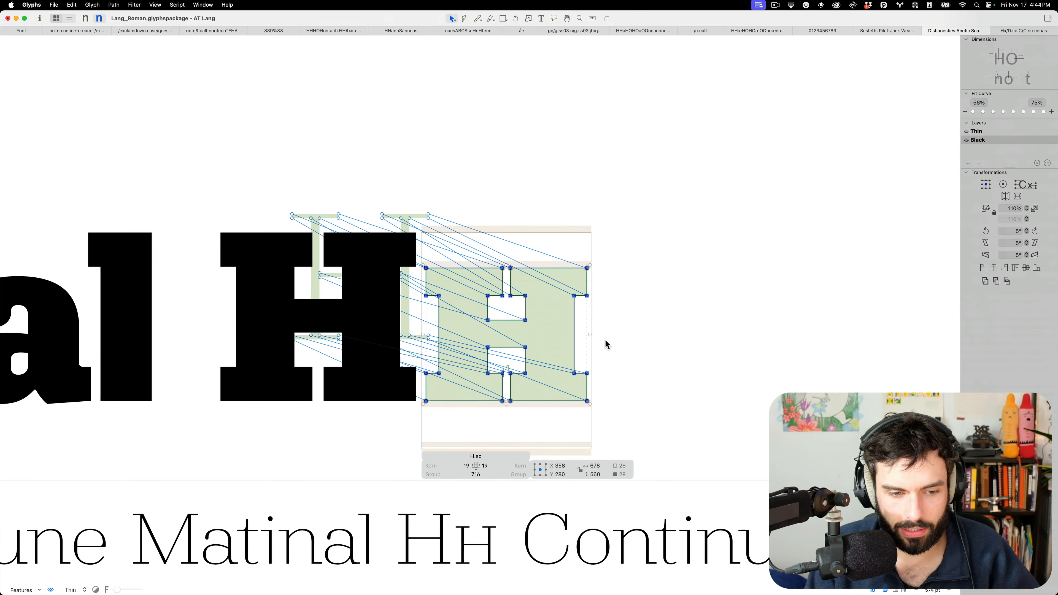
pyautogui.press('super+Tab')
pyautogui.press('super+Tab')
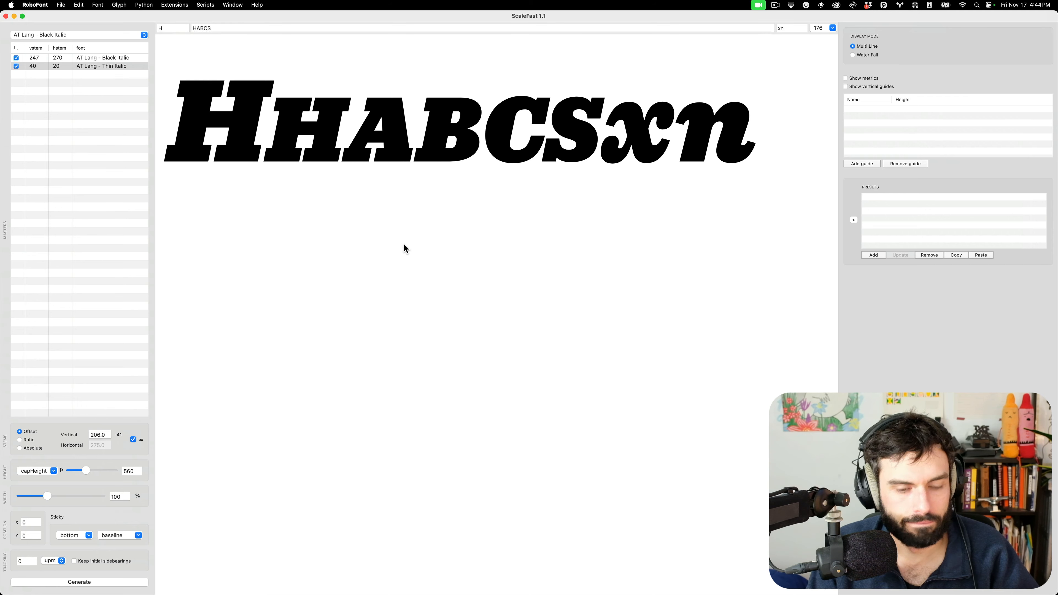
# Move ATLang-Black.ufo and ATLang-Thin.ufo from the Trash to the Desktop in Finder and show the Desktop folder.
pyautogui.moveTo(795, 594)
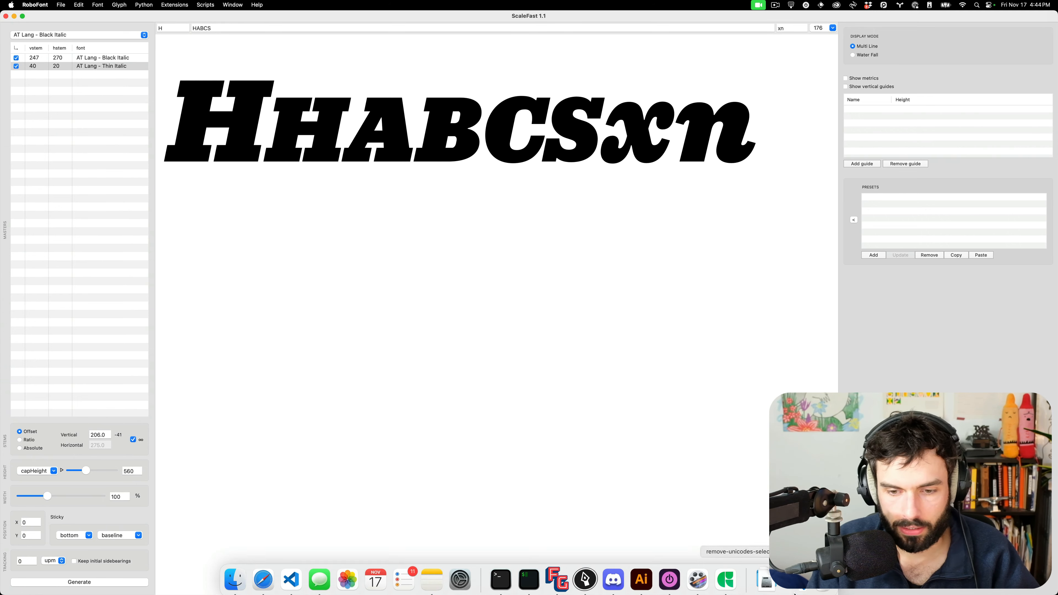
pyautogui.click(822, 580)
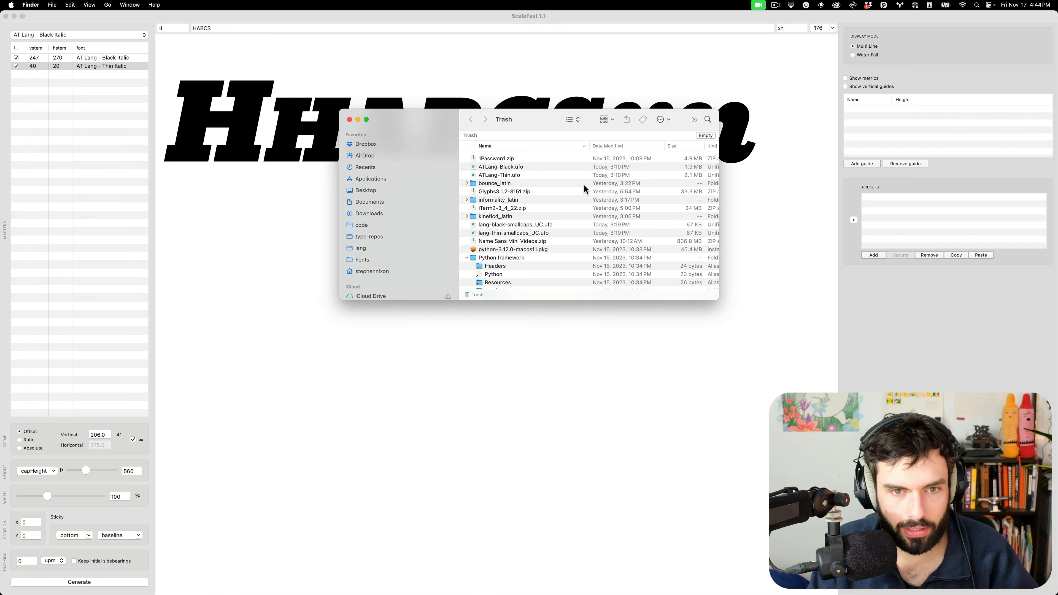
pyautogui.click(518, 167)
pyautogui.keyDown('shift'); pyautogui.click(516, 176); pyautogui.keyUp('shift')
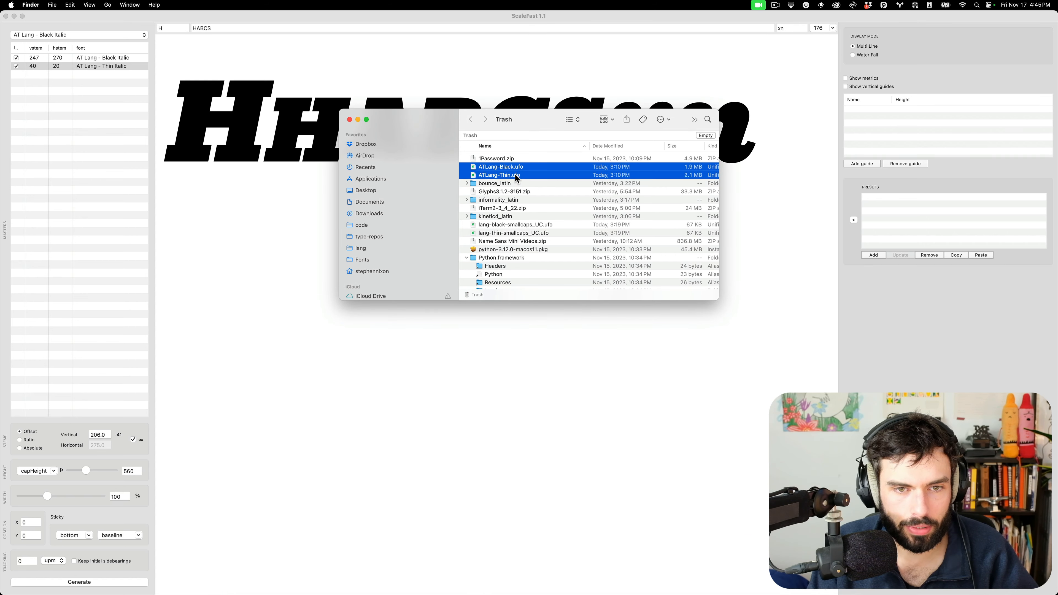
pyautogui.moveTo(719, 300); pyautogui.dragTo(977, 419)
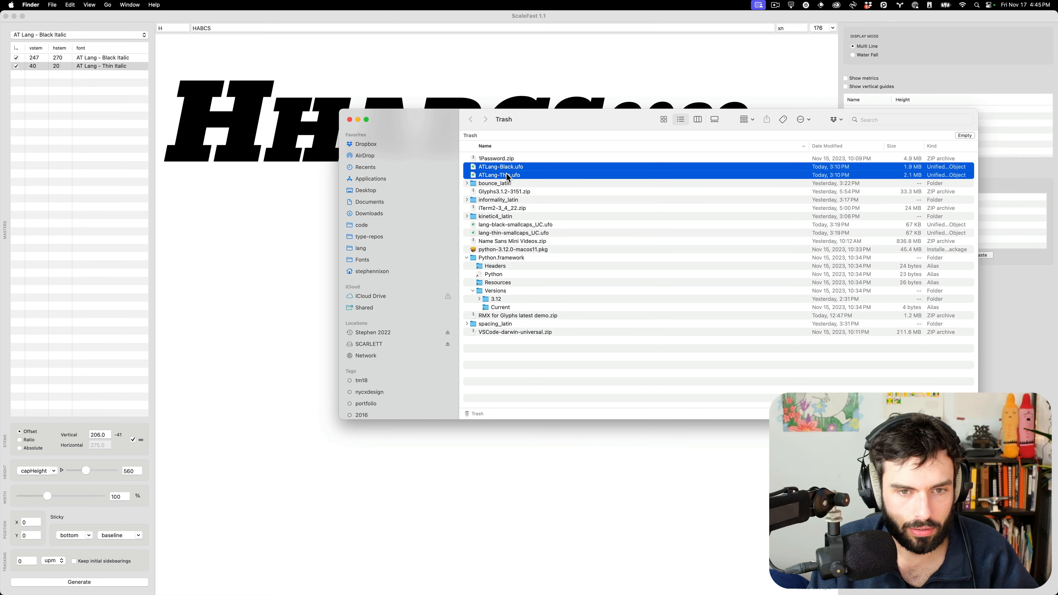
pyautogui.moveTo(508, 177); pyautogui.dragTo(368, 193)
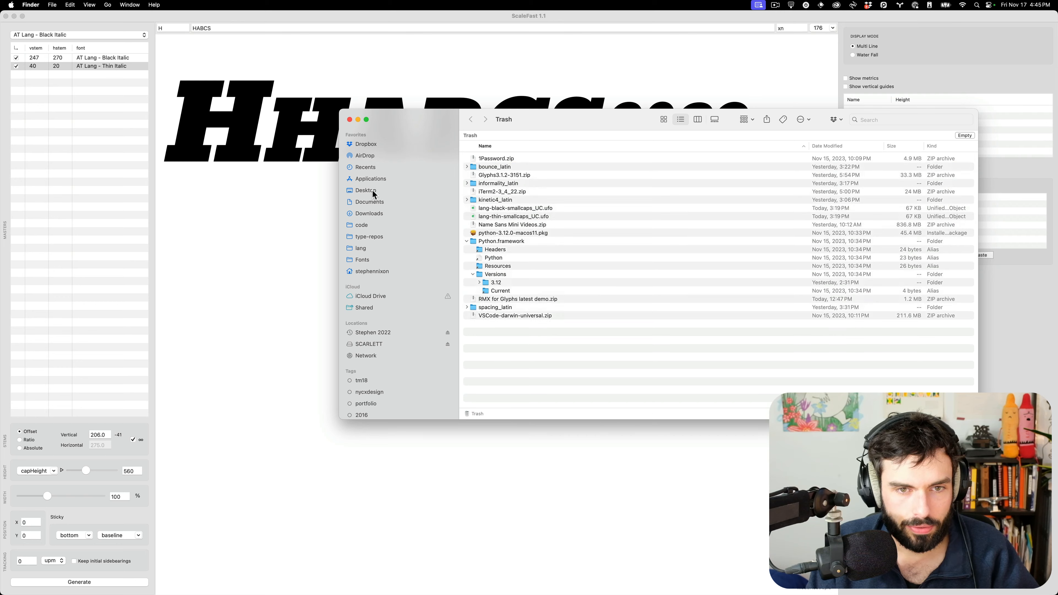
pyautogui.click(374, 192)
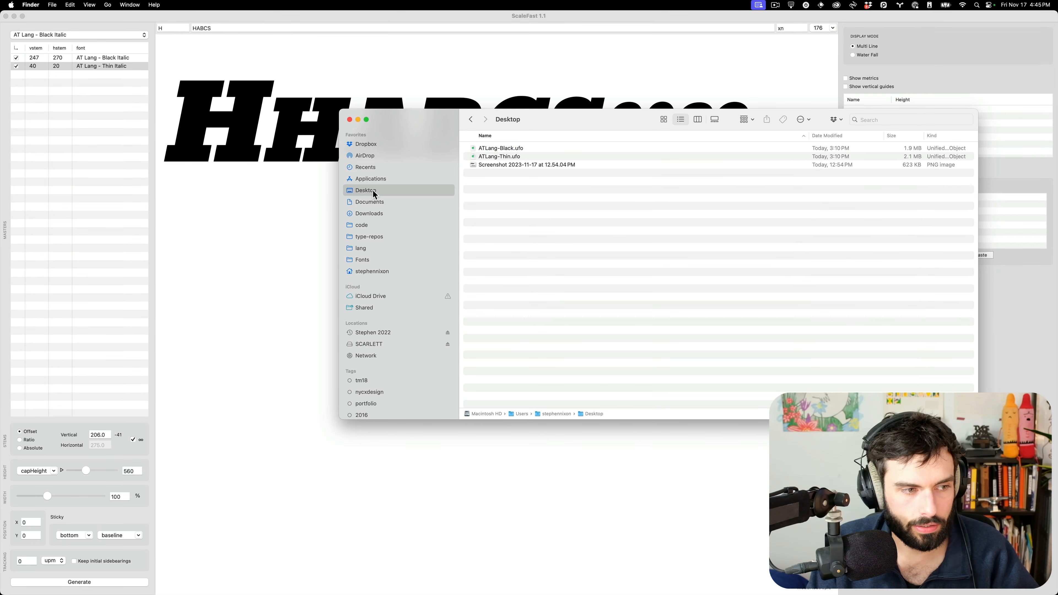
# Open ATLang-Black.ufo and ATLang-Thin.ufo from the Desktop together, allowing Glyphs 3 to access the Desktop folder.
pyautogui.click(501, 157)
pyautogui.keyDown('shift'); pyautogui.click(512, 149); pyautogui.keyUp('shift')
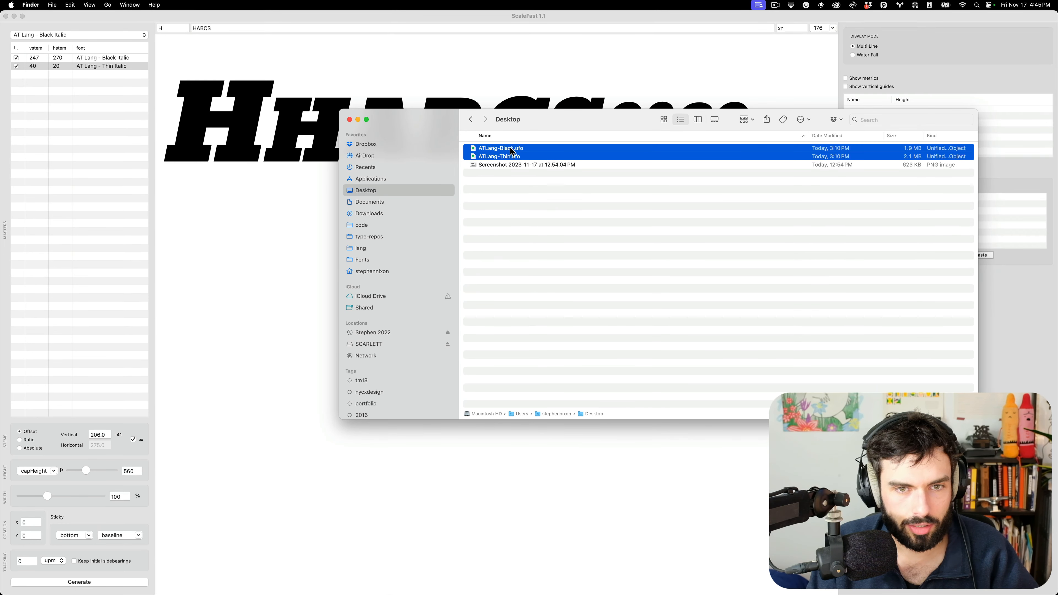
pyautogui.doubleClick(512, 151)
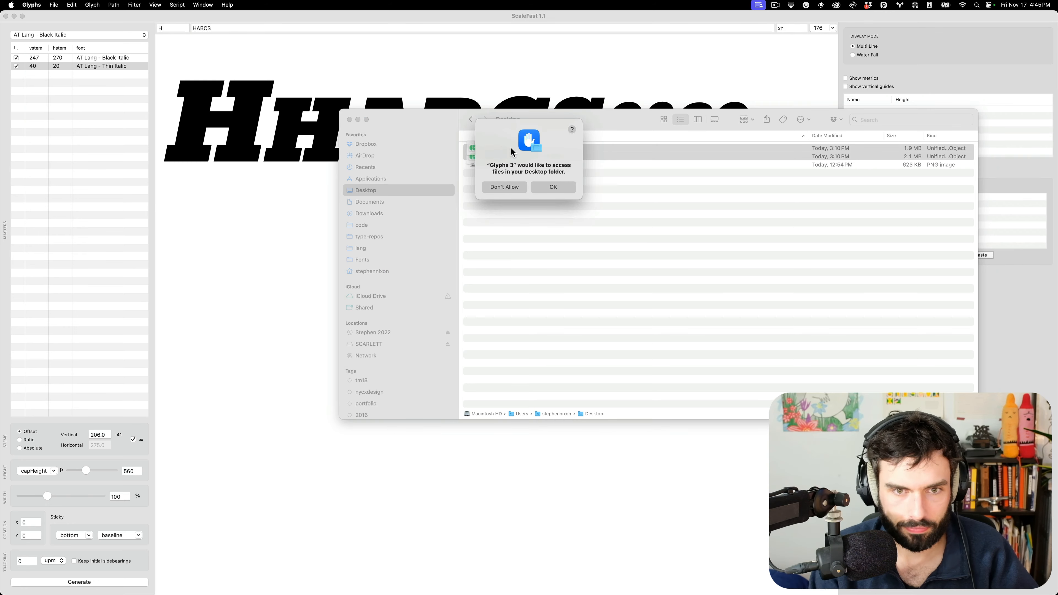
pyautogui.click(554, 185)
pyautogui.click(533, 159)
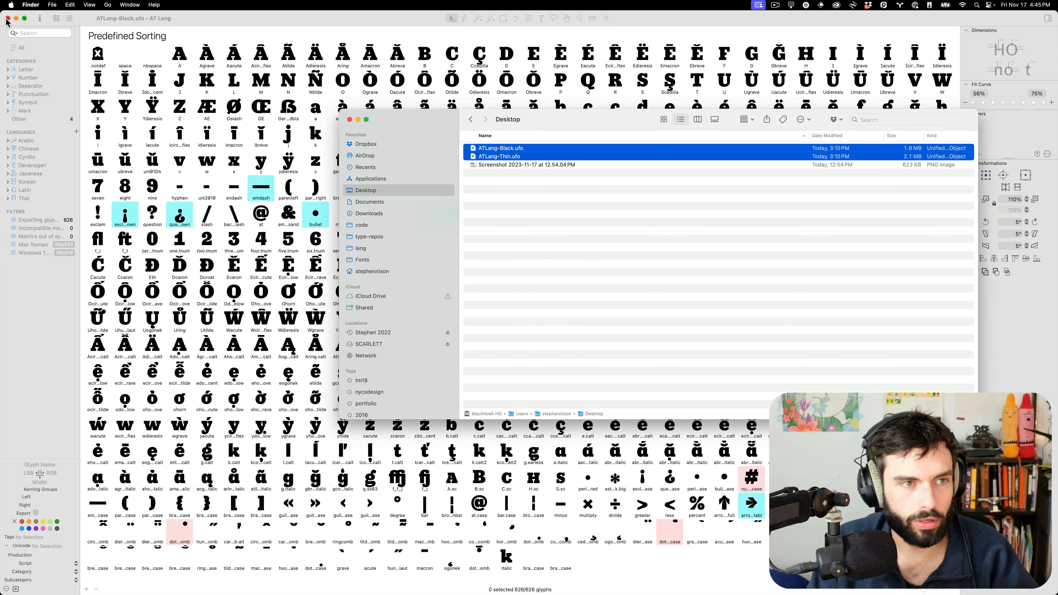
# Make RoboFont the default application for all .ufo files through the file info of ATLang-Thin.ufo, and close the info window.
pyautogui.click(515, 157)
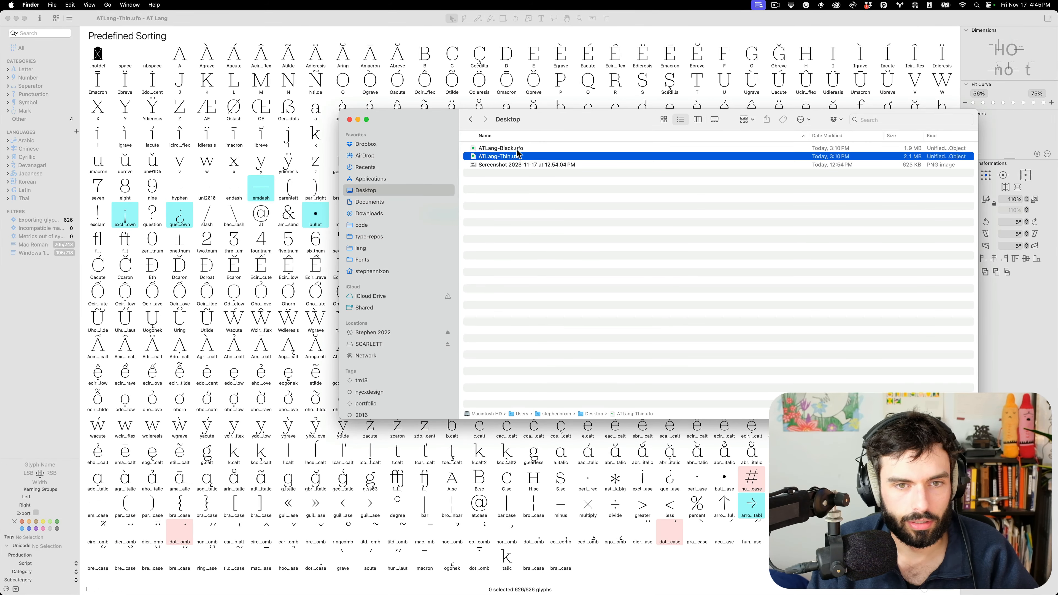
pyautogui.press('super+i')
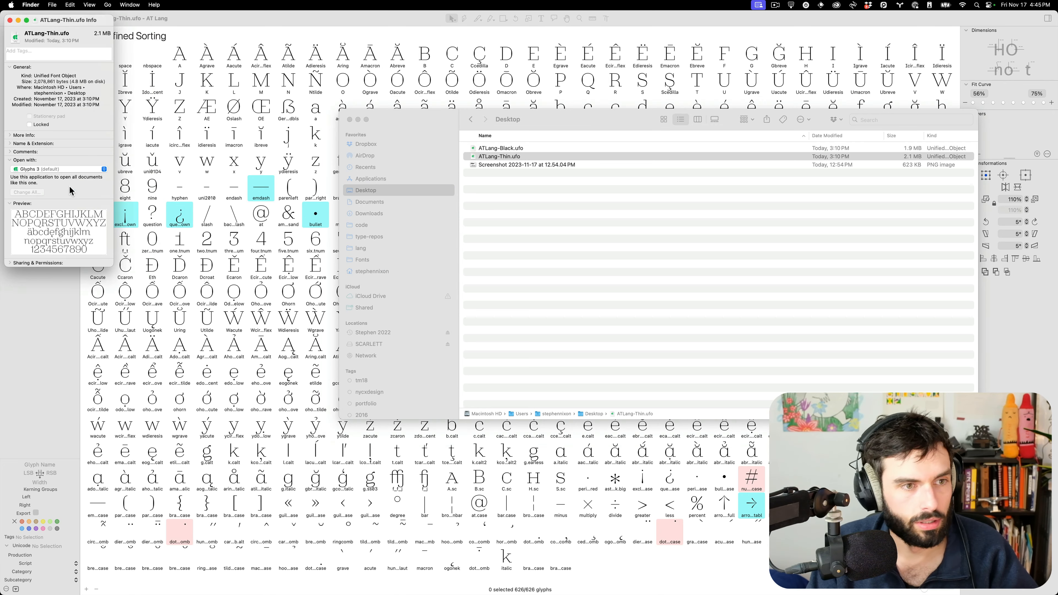
pyautogui.click(63, 169)
pyautogui.click(48, 192)
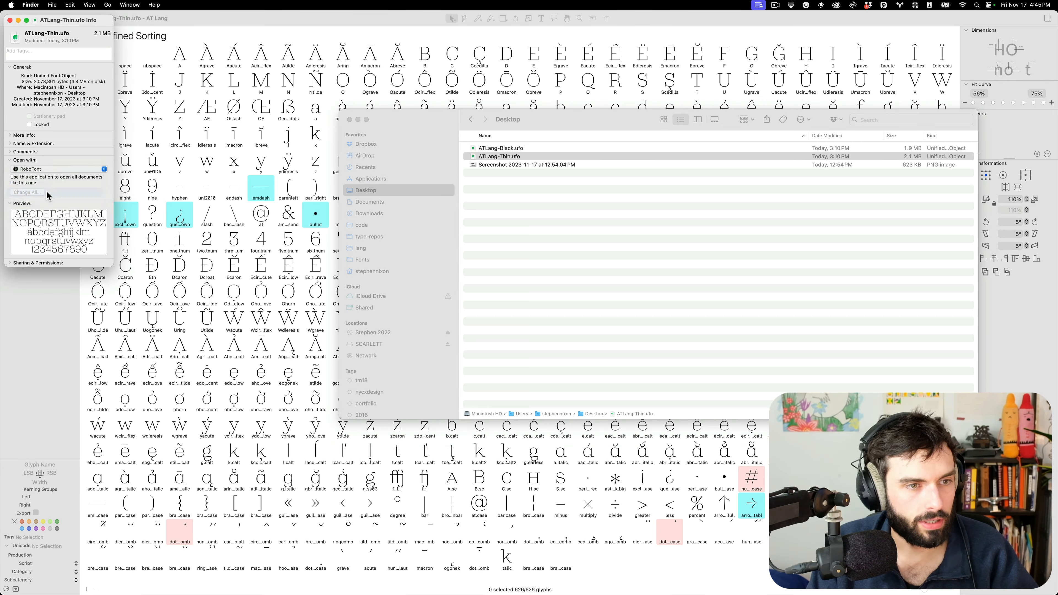
pyautogui.click(35, 193)
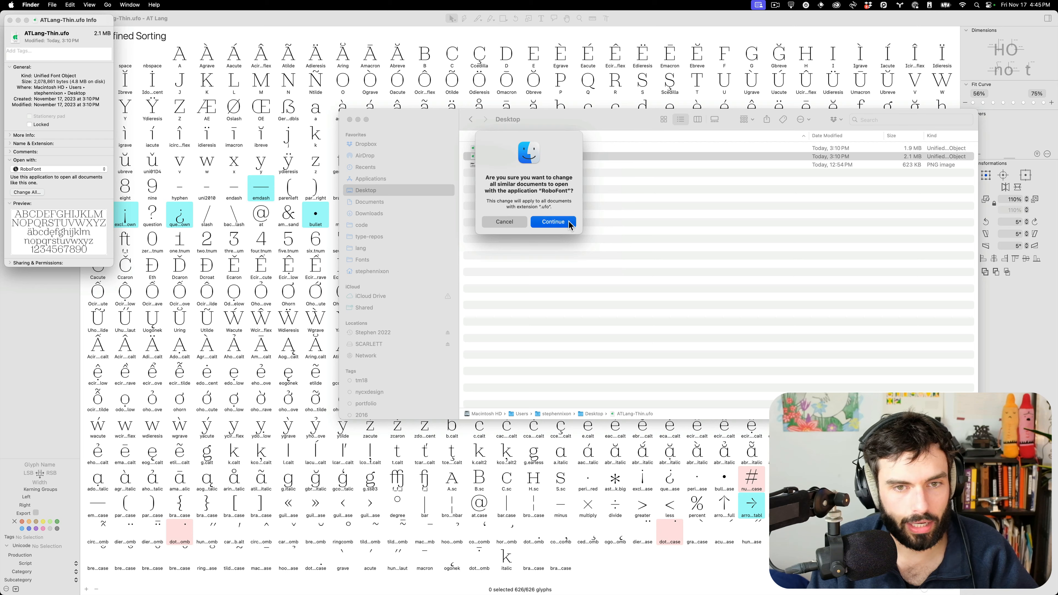
pyautogui.click(555, 218)
pyautogui.press('super+w')
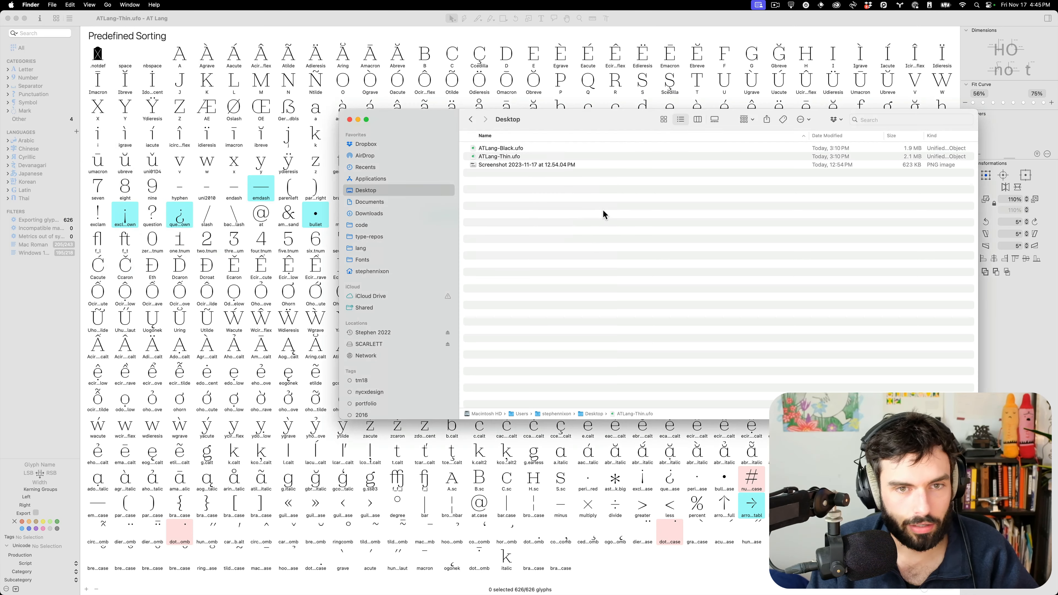
# Open ATLang-Black.ufo and ATLang-Thin.ufo from the Desktop together in RoboFont and look through the Thin font's glyphs.
pyautogui.click(549, 148)
pyautogui.keyDown('shift'); pyautogui.click(544, 157); pyautogui.keyUp('shift')
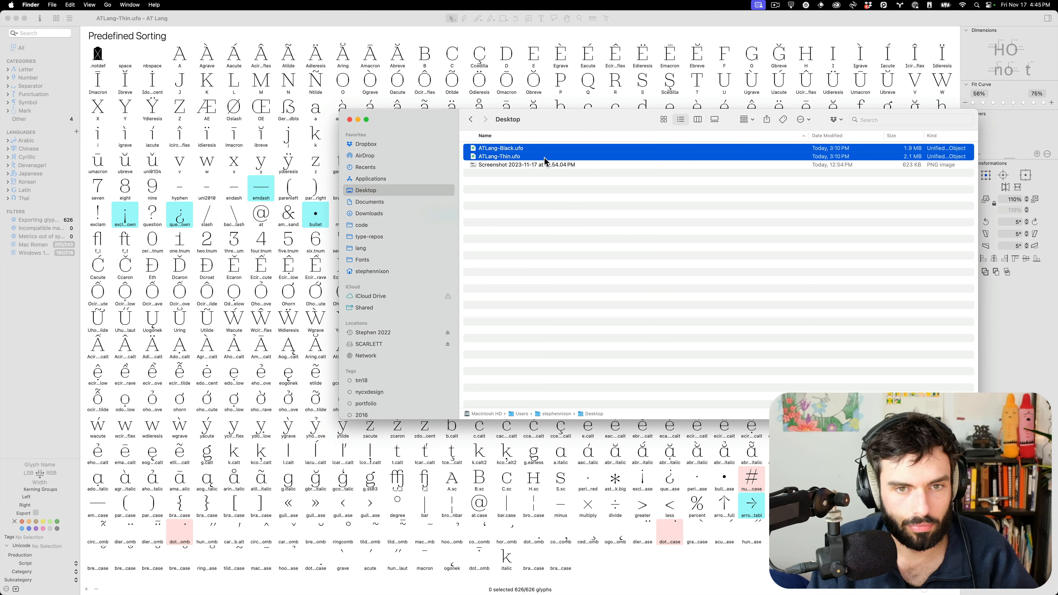
pyautogui.doubleClick(544, 157)
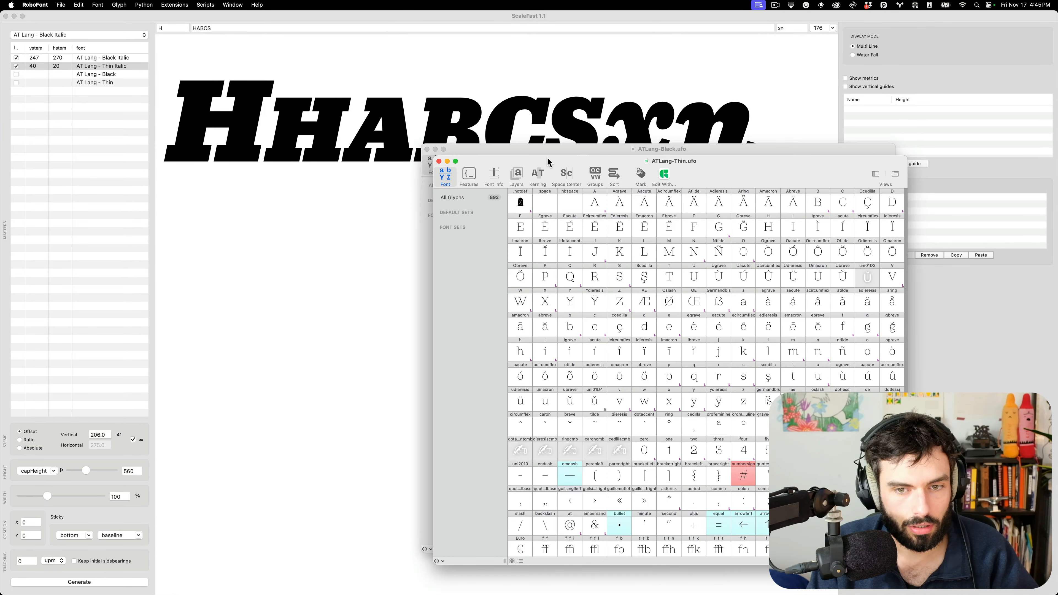
pyautogui.scroll(-1, 670, 309)
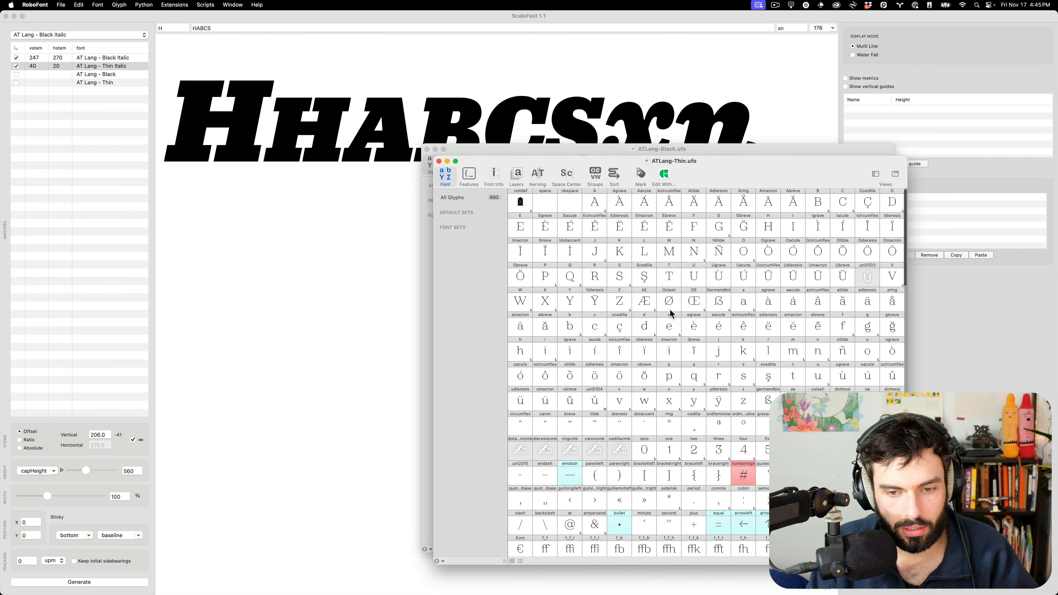
pyautogui.scroll(-15, 670, 313)
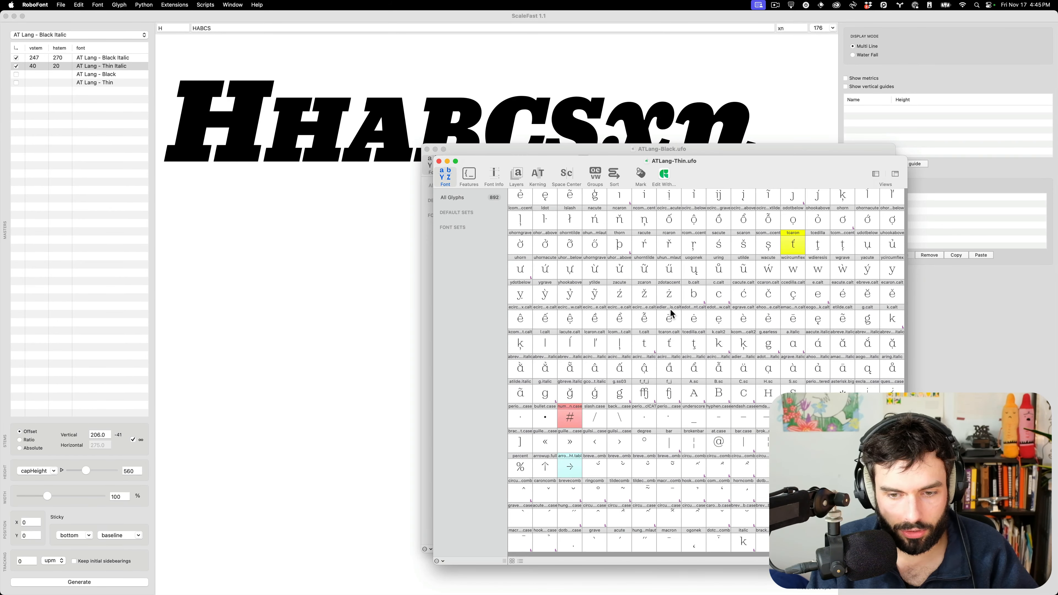
pyautogui.scroll(10, 671, 310)
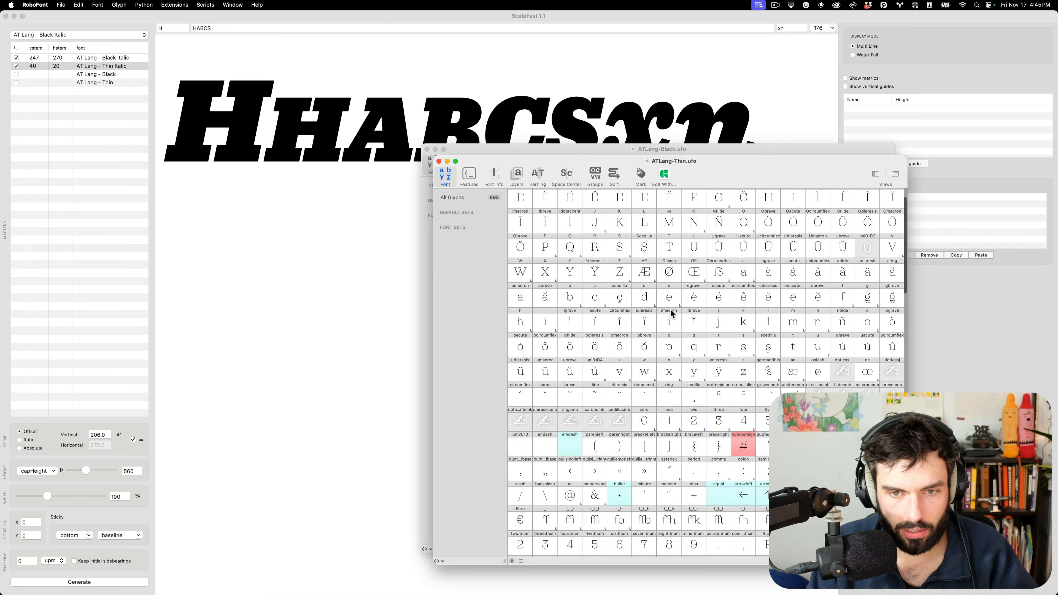
pyautogui.scroll(2, 670, 310)
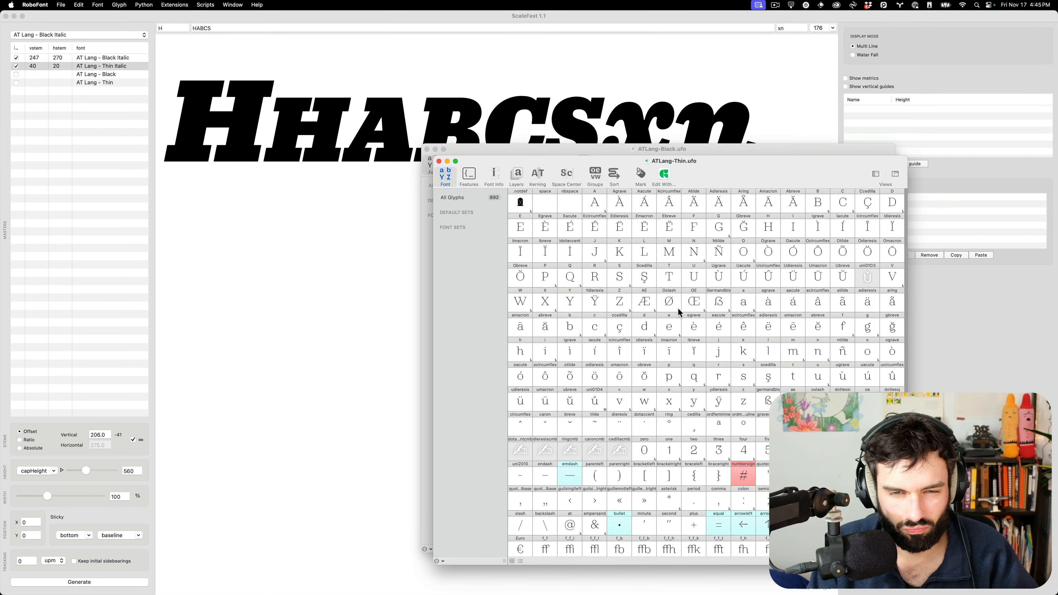
# In Finder, move lang-black-smallcaps_UC.ufo and lang-thin-smallcaps_UC.ufo from the Trash to the Desktop folder.
pyautogui.press('super+Tab')
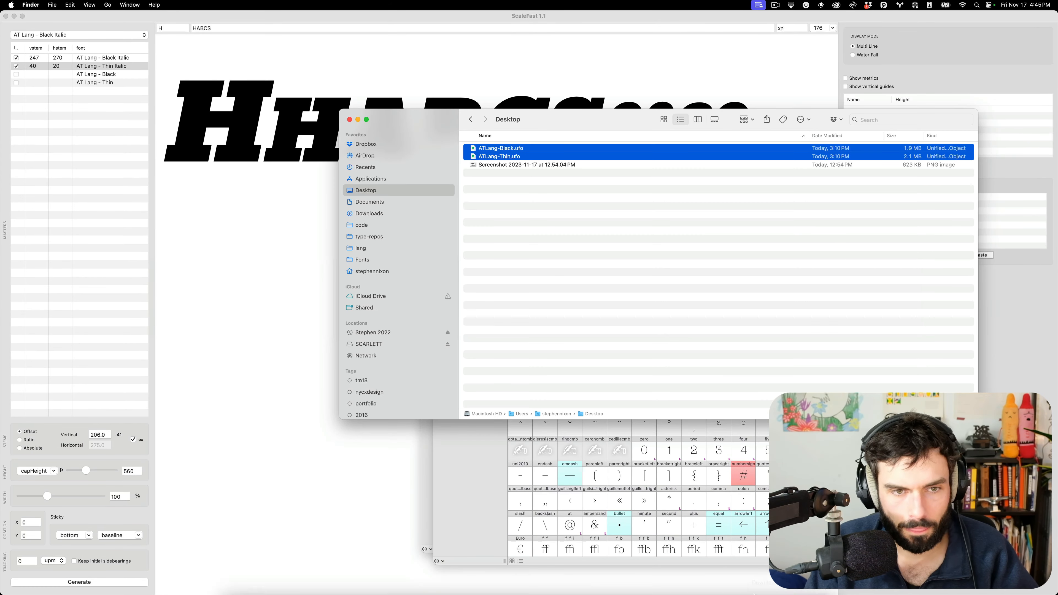
pyautogui.click(765, 578)
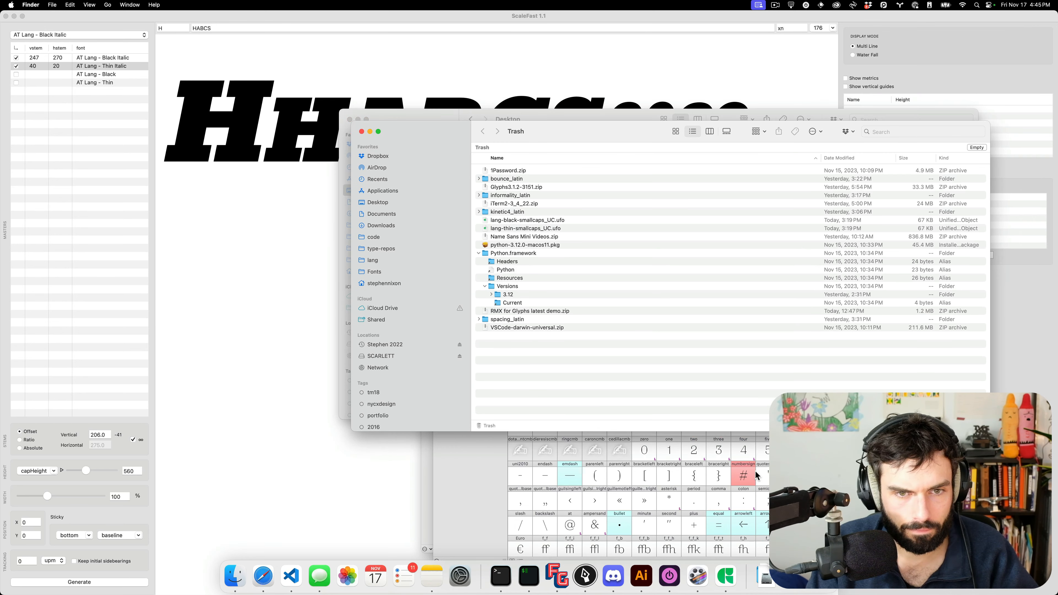
pyautogui.click(554, 223)
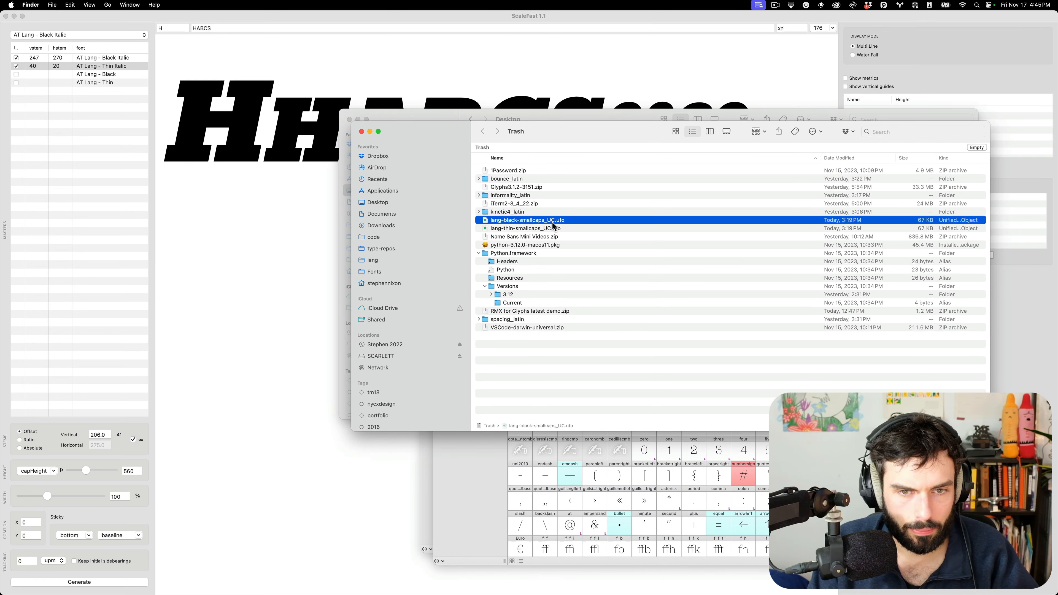
pyautogui.keyDown('shift'); pyautogui.click(554, 229); pyautogui.keyUp('shift')
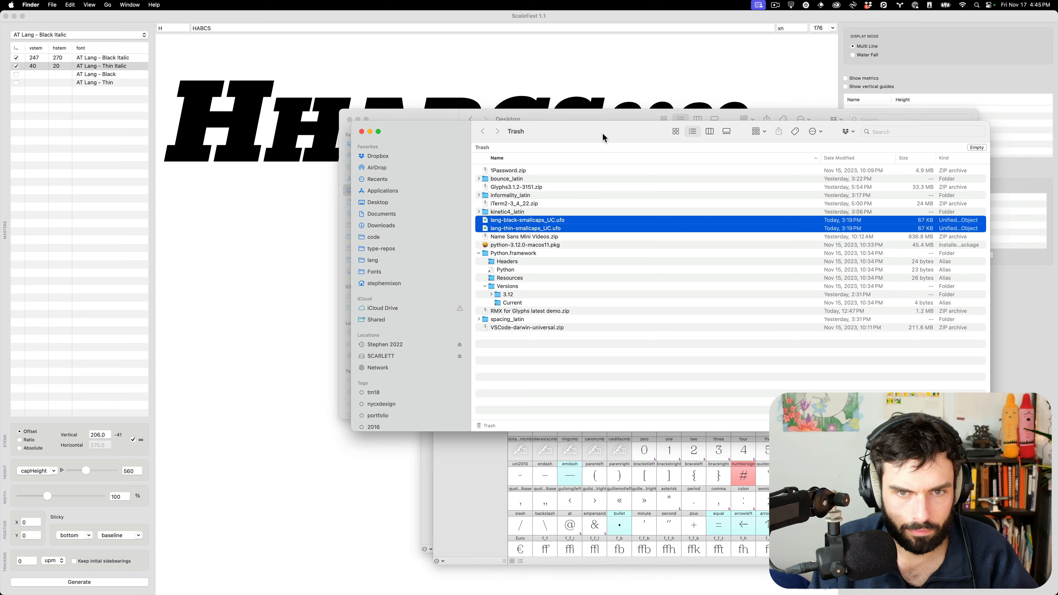
pyautogui.moveTo(605, 137); pyautogui.dragTo(890, 164)
pyautogui.moveTo(803, 250); pyautogui.dragTo(561, 324)
pyautogui.click(557, 220)
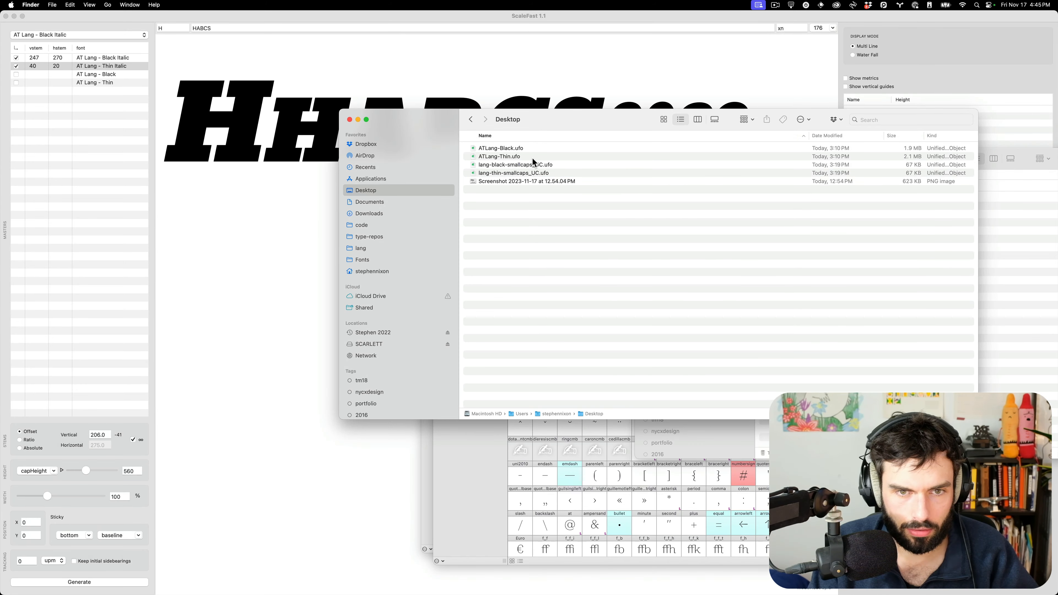
# Open lang-black-smallcaps_UC.ufo from the Desktop and inspect its H.sc glyph in an enlarged glyph window.
pyautogui.click(529, 166)
pyautogui.press('space')
pyautogui.doubleClick(528, 164)
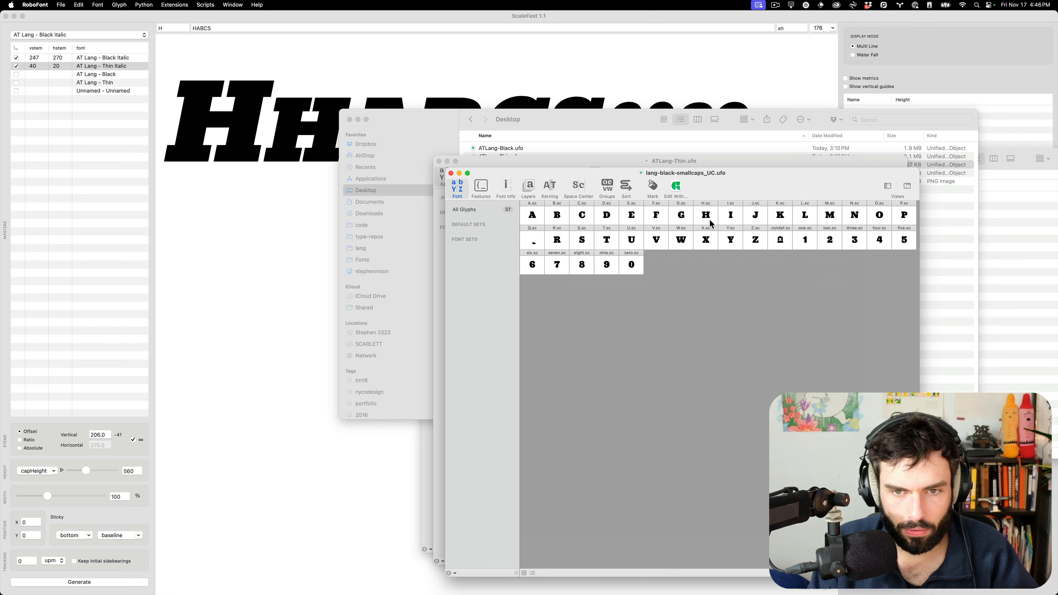
pyautogui.click(710, 219)
pyautogui.doubleClick(708, 220)
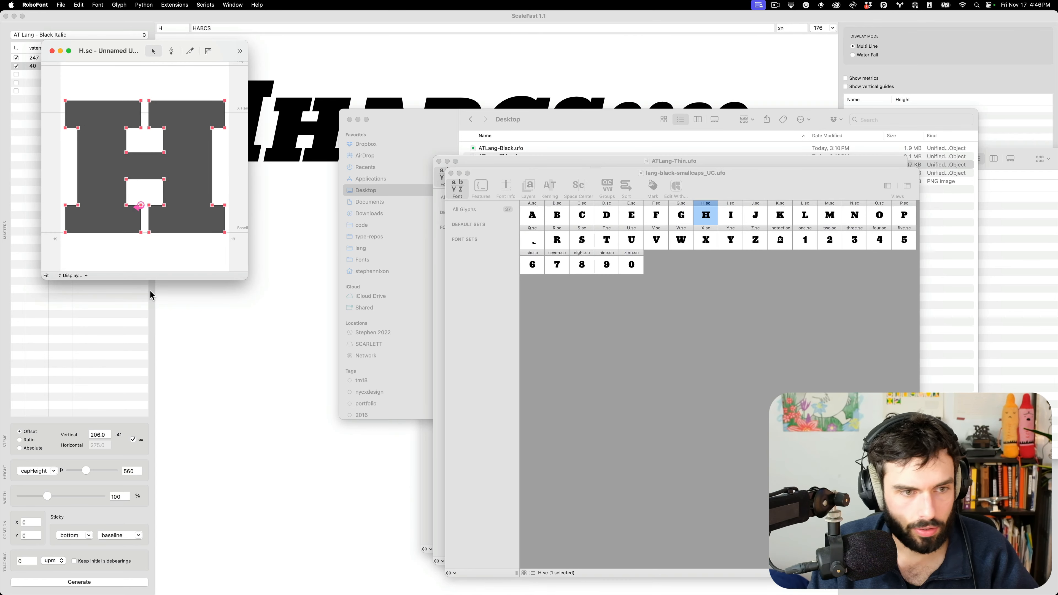
pyautogui.moveTo(248, 280); pyautogui.dragTo(526, 421)
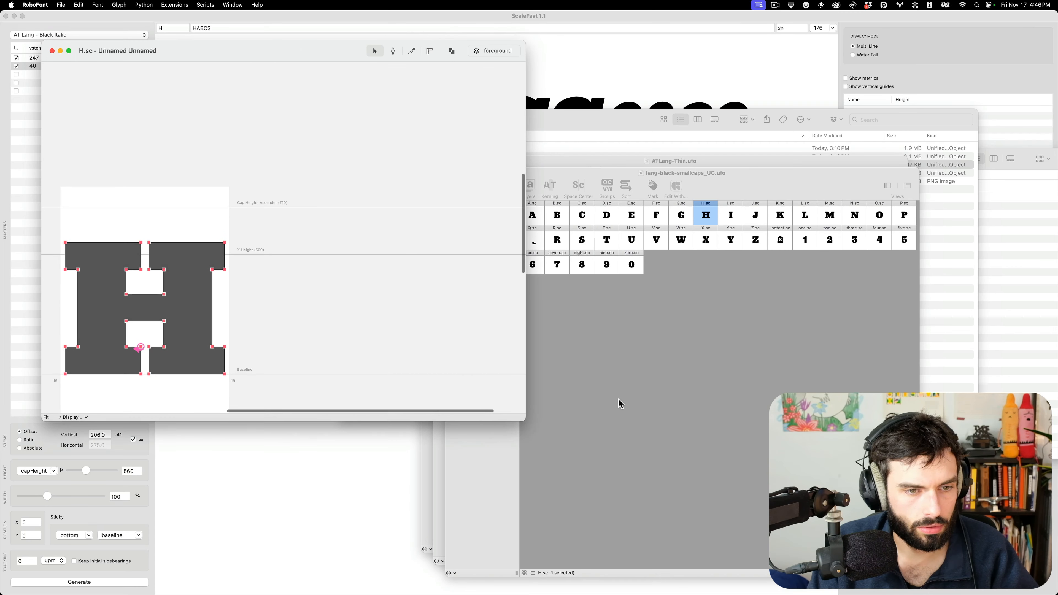
# Preview H.sc in a Space Center window placed beside the glyph overview, and close the H.sc glyph window.
pyautogui.click(638, 363)
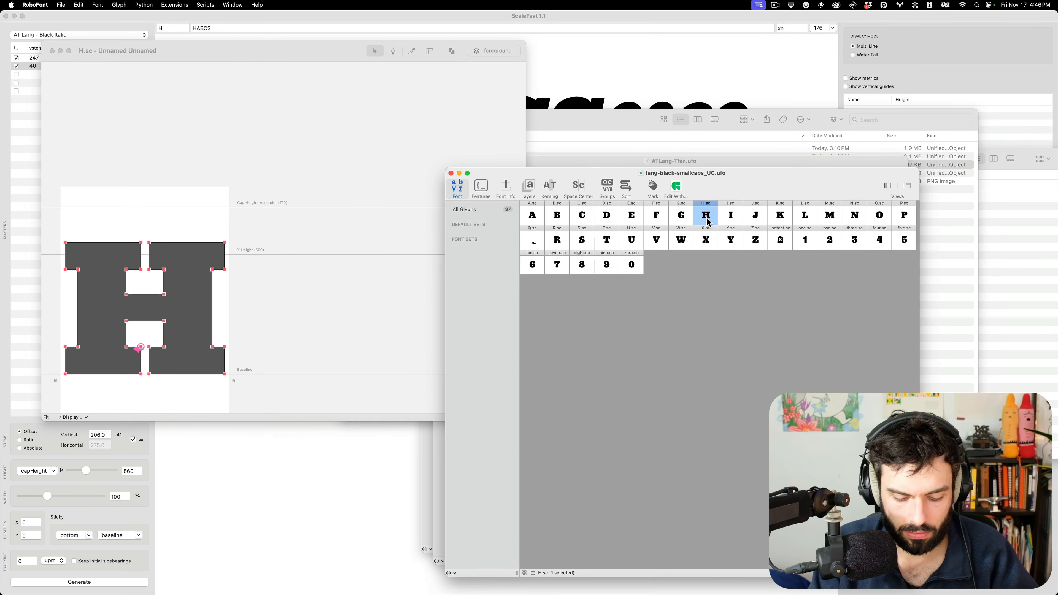
pyautogui.press('super+alt+s')
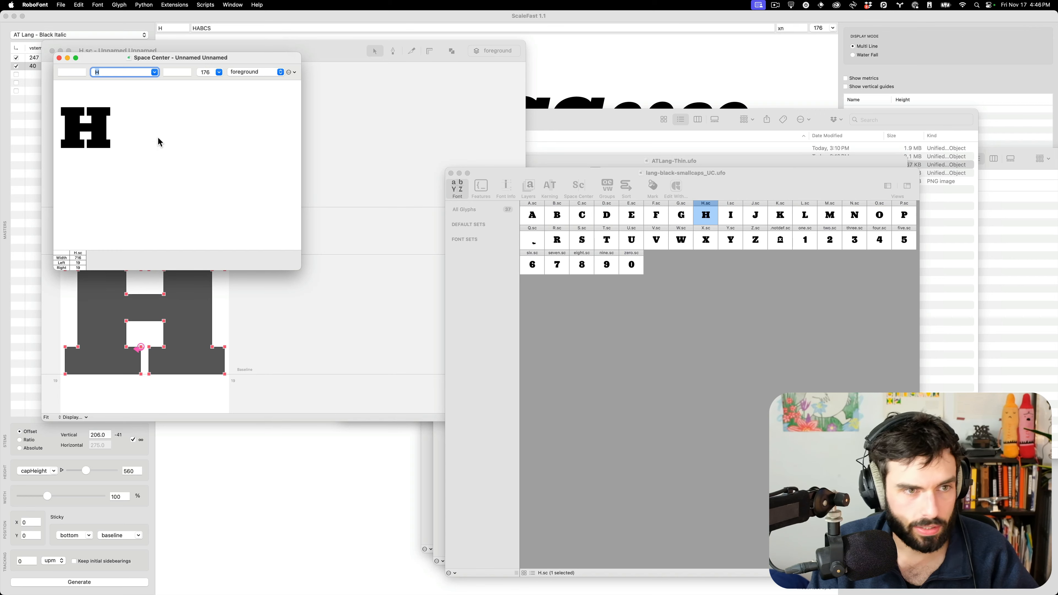
pyautogui.click(94, 130)
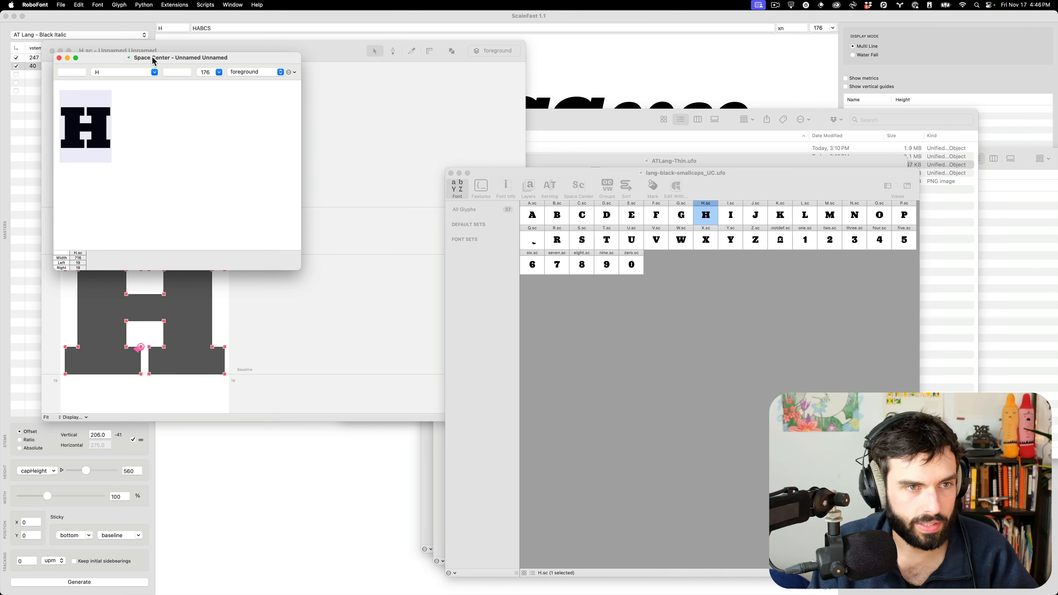
pyautogui.moveTo(154, 62); pyautogui.dragTo(898, 211)
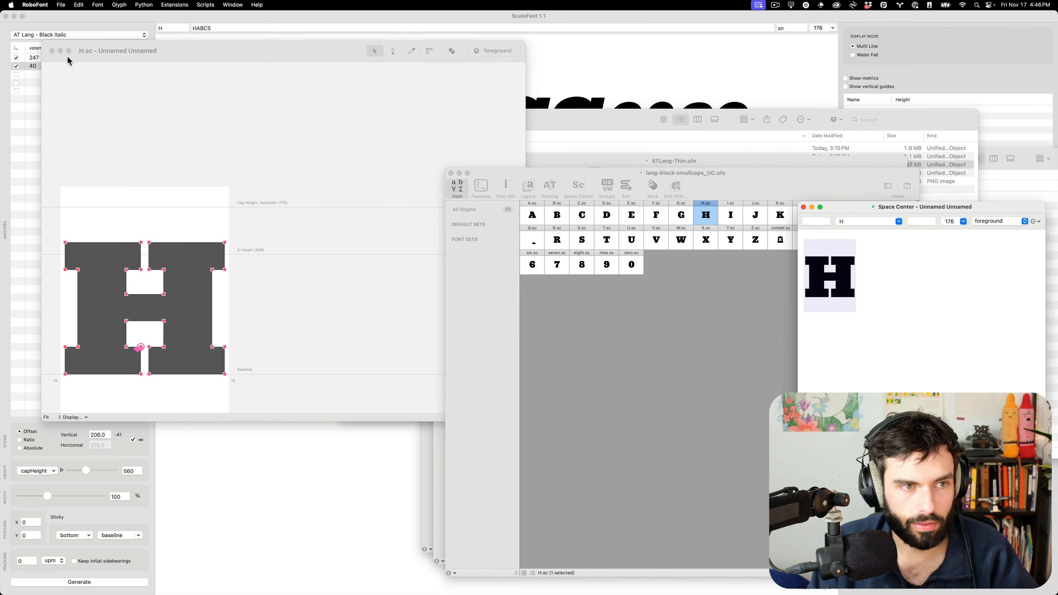
pyautogui.click(52, 51)
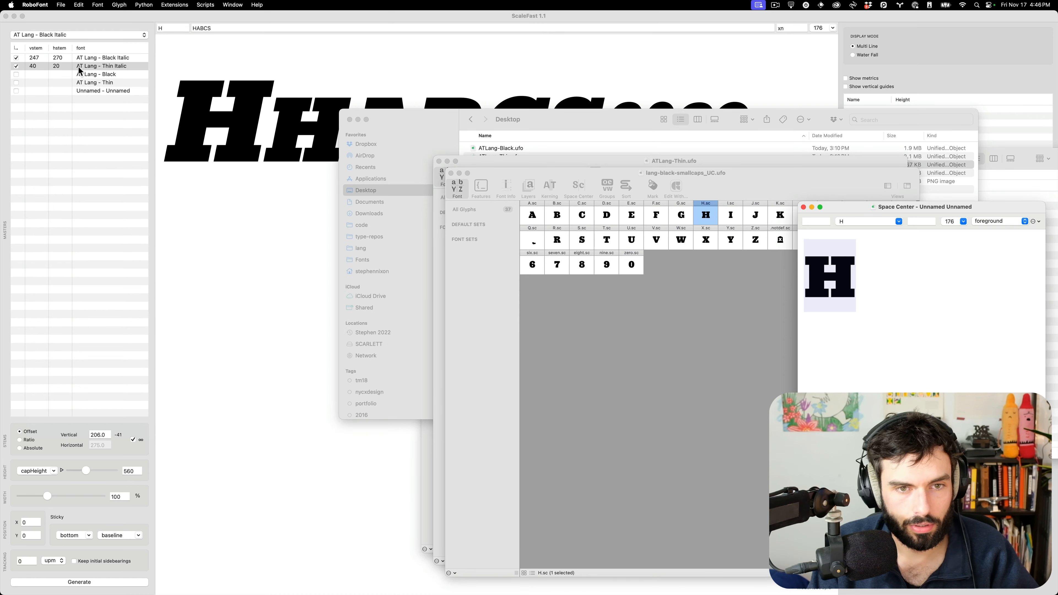
# Bring up ScaleFast's Generate dialog, and in the terminal leave Python and run ABC to get the uppercase alphabet for pasting.
pyautogui.click(209, 198)
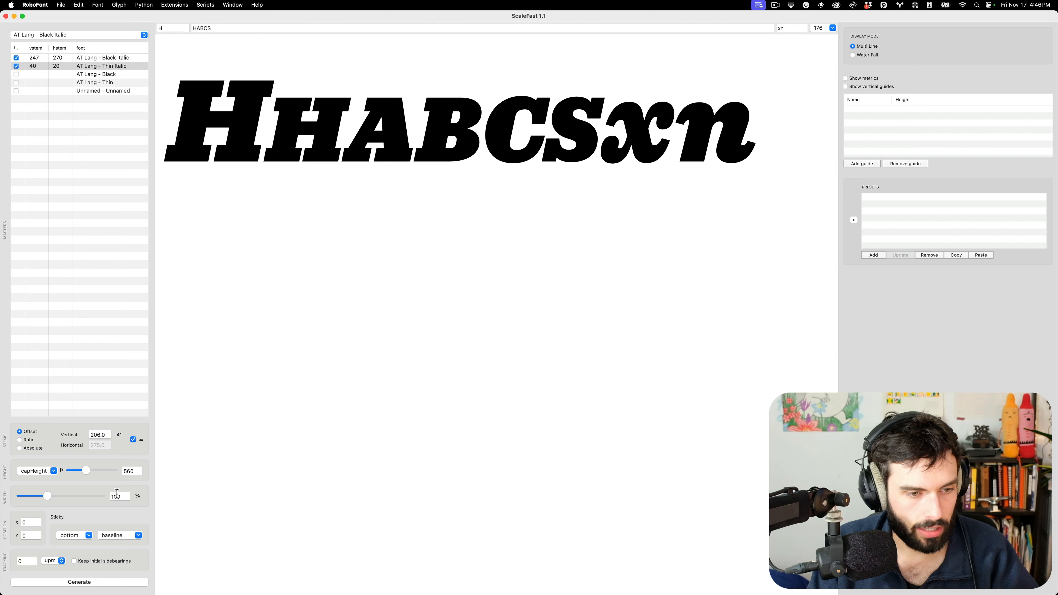
pyautogui.click(107, 584)
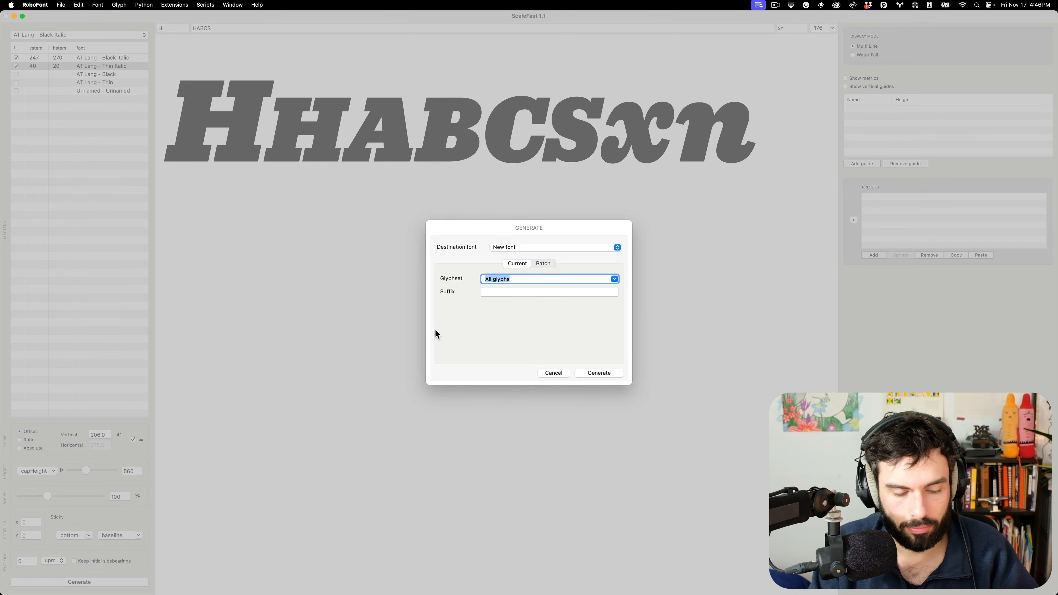
pyautogui.hotkey('alt', 'space')
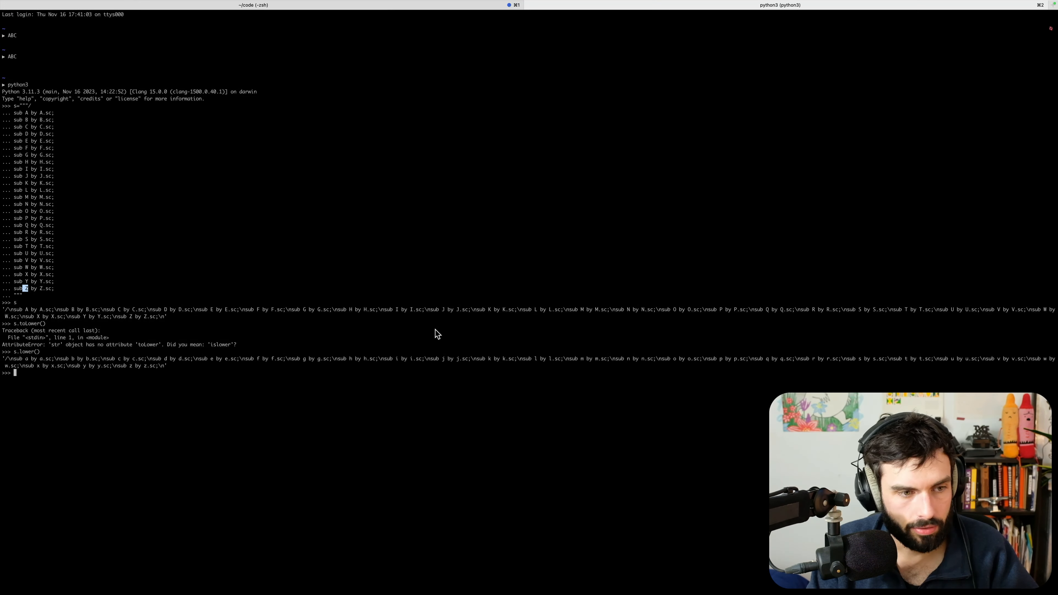
pyautogui.write('A')
pyautogui.hotkey('ctrl', 'c')
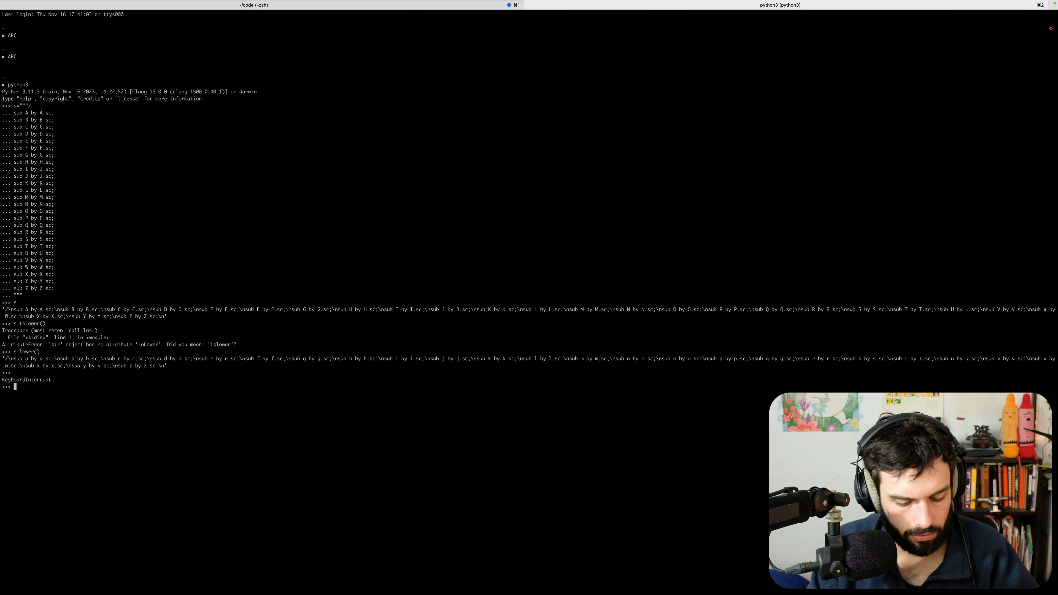
pyautogui.hotkey('ctrl', 'd')
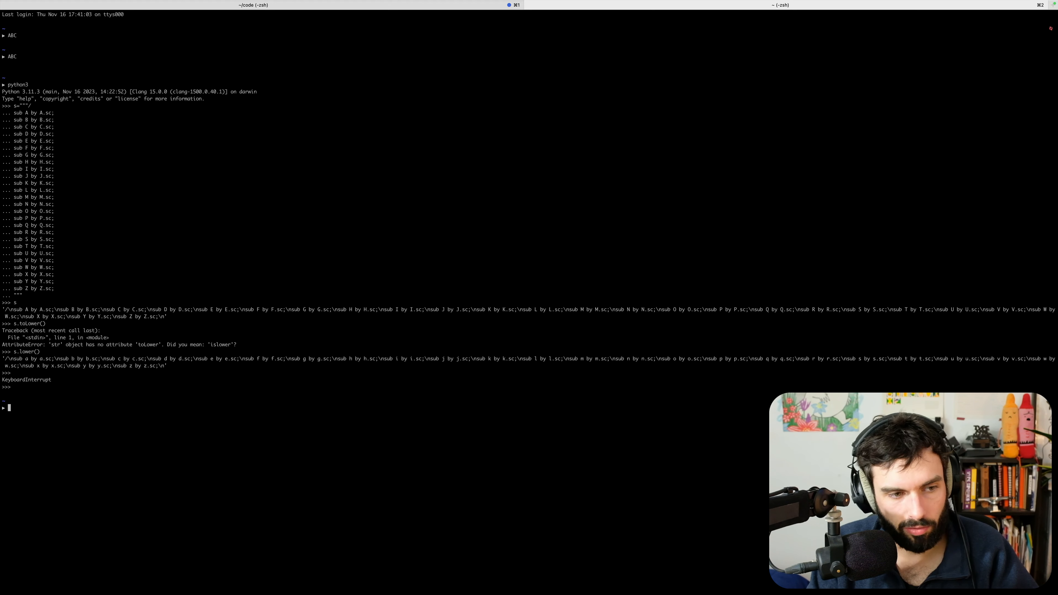
pyautogui.write('ABC')
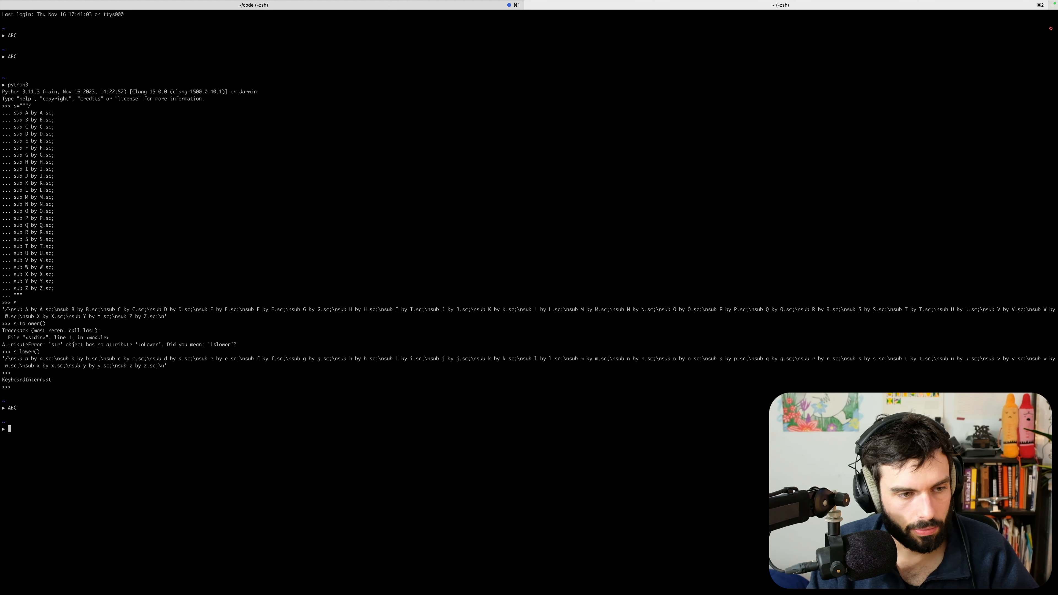
pyautogui.press('super+v')
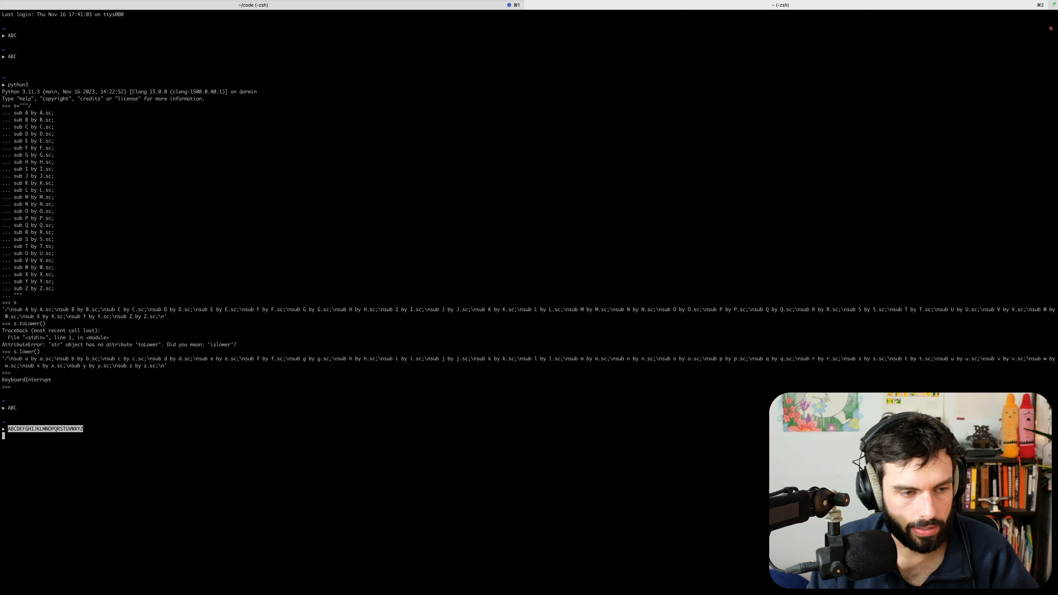
pyautogui.press('super+Tab')
pyautogui.click(536, 283)
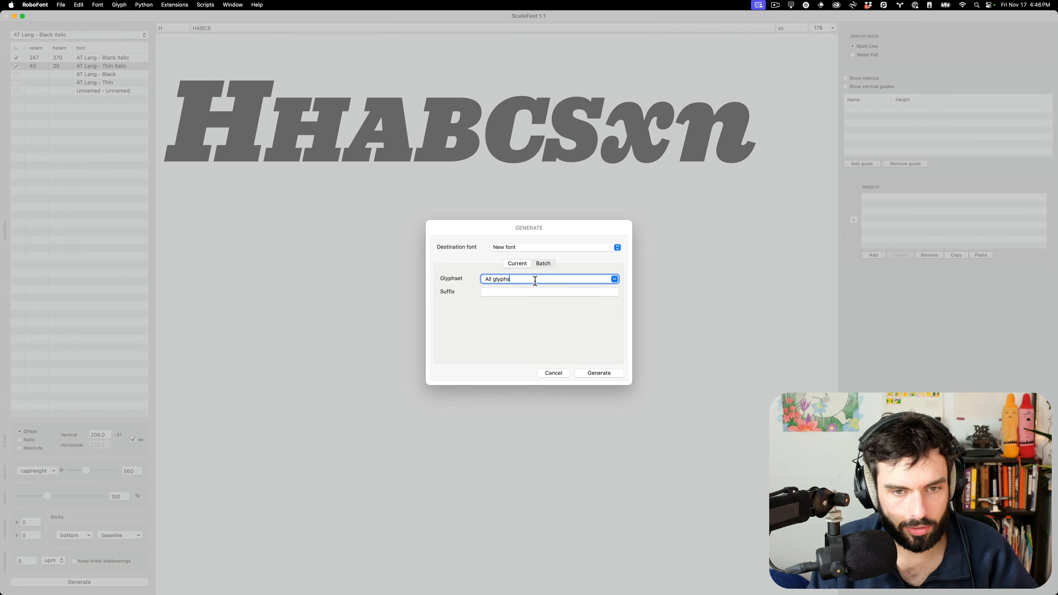
pyautogui.press('super+a')
pyautogui.press('BackSpace')
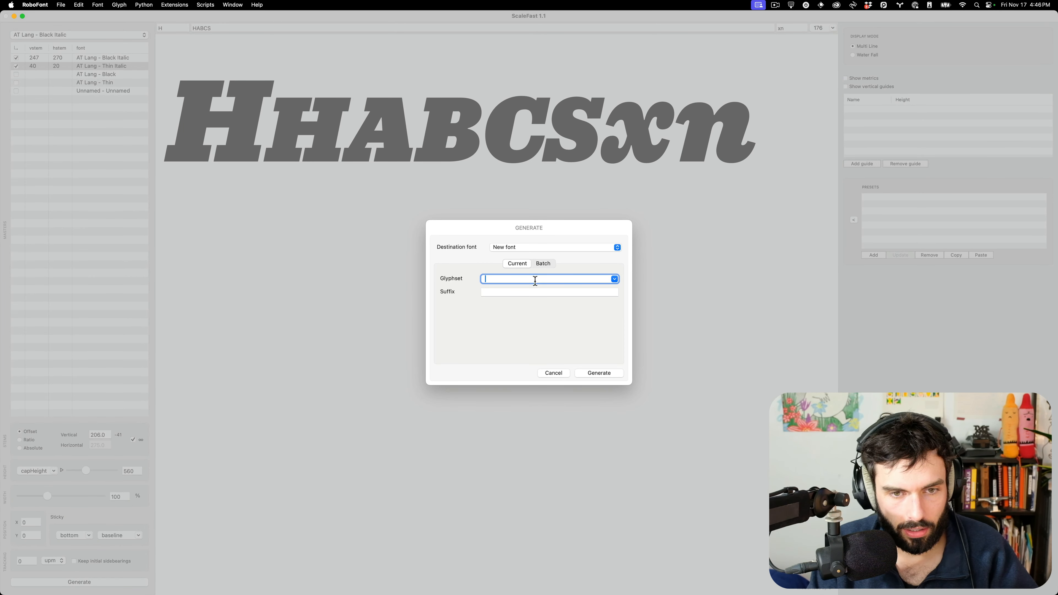
pyautogui.press('super+v')
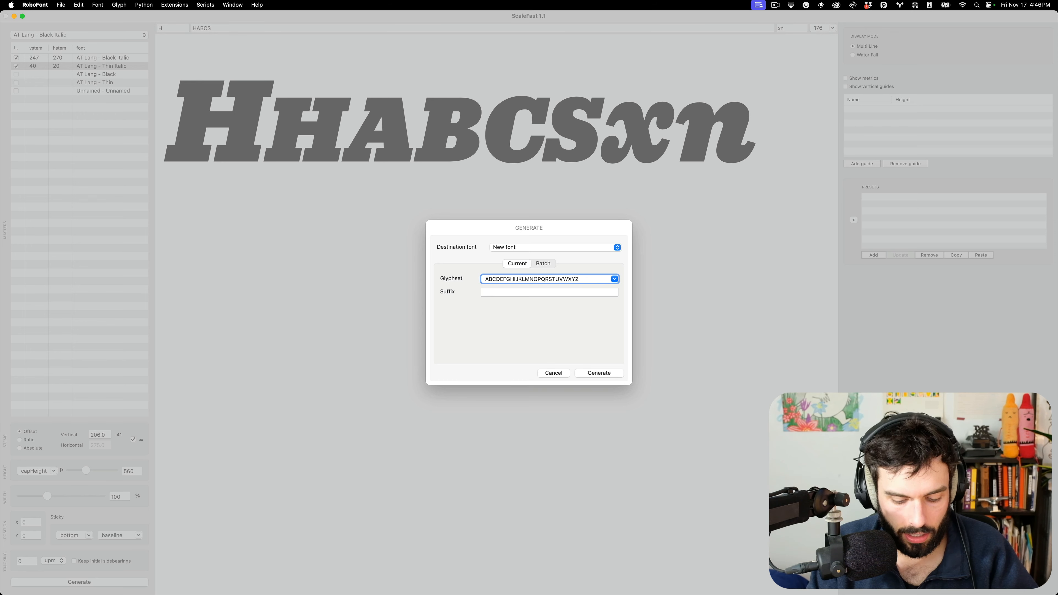
pyautogui.write('0123456789')
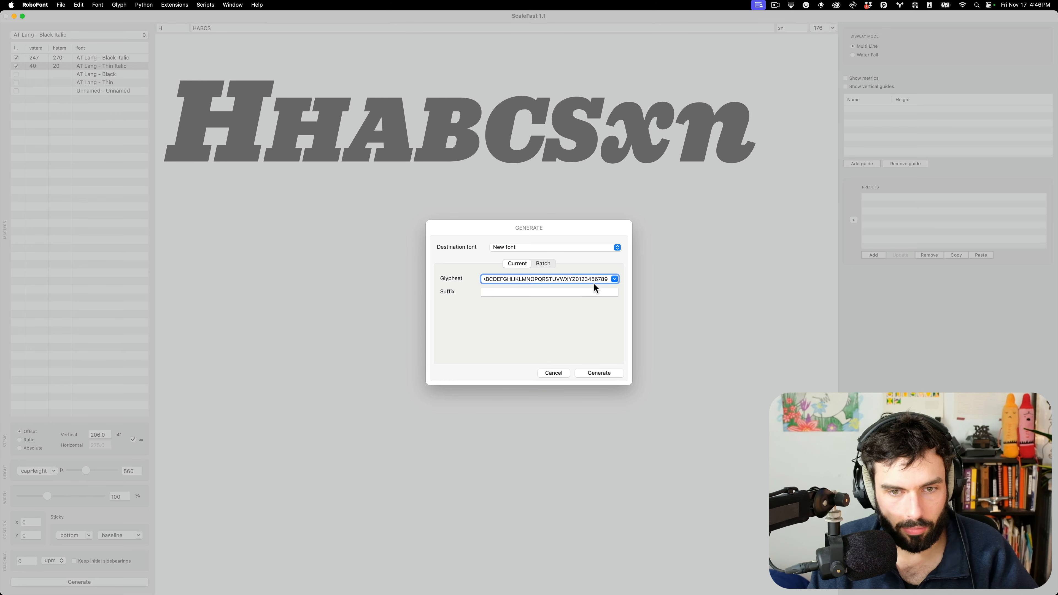
# Set the glyph suffix to .sc and generate the scaled Black Italic glyphs into a new font.
pyautogui.click(566, 294)
pyautogui.write('.sc')
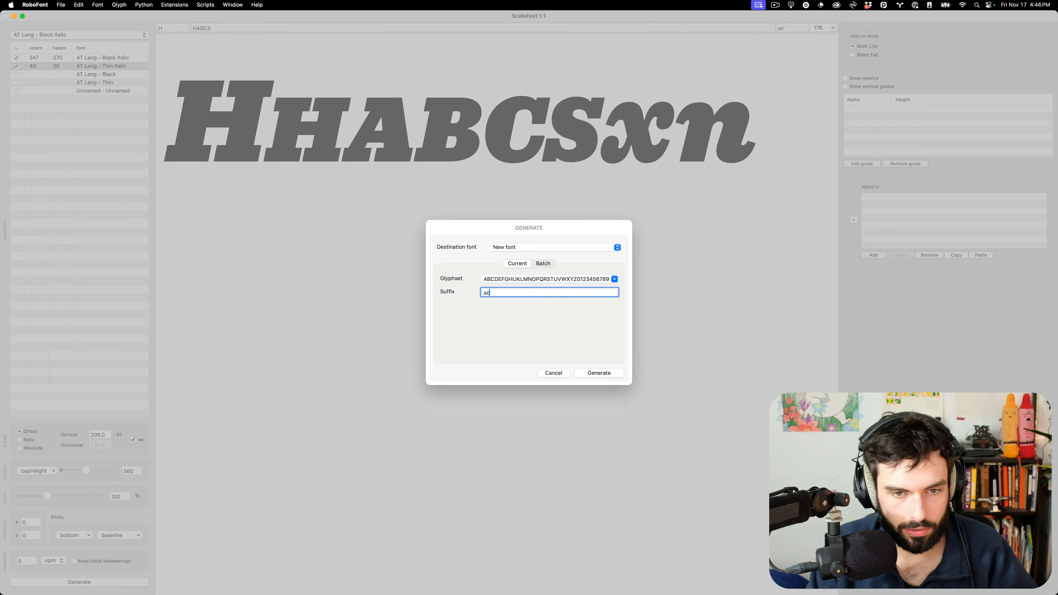
pyautogui.click(559, 284)
pyautogui.press('super+a')
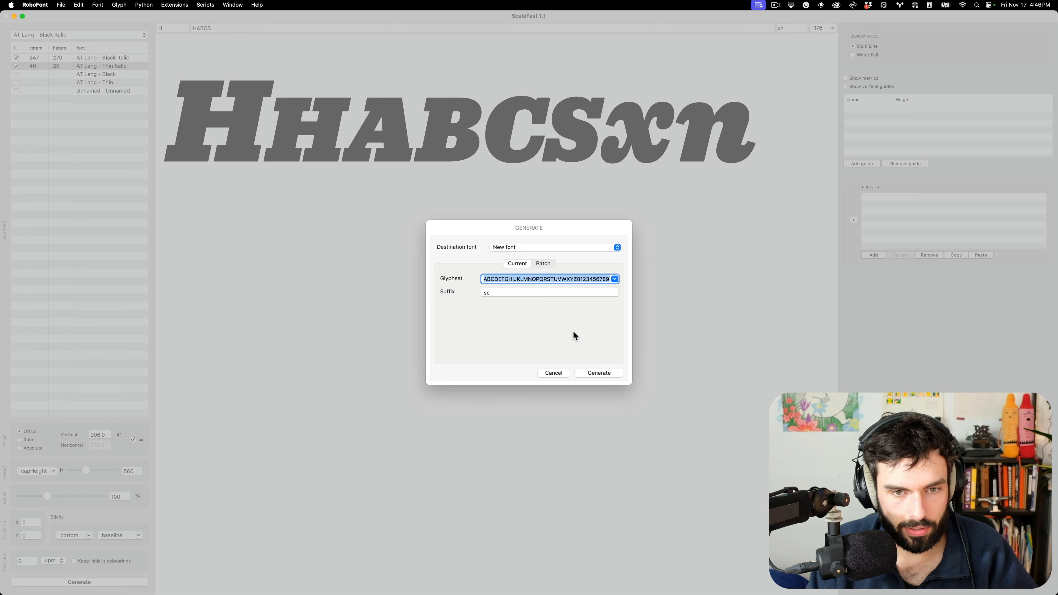
pyautogui.click(591, 371)
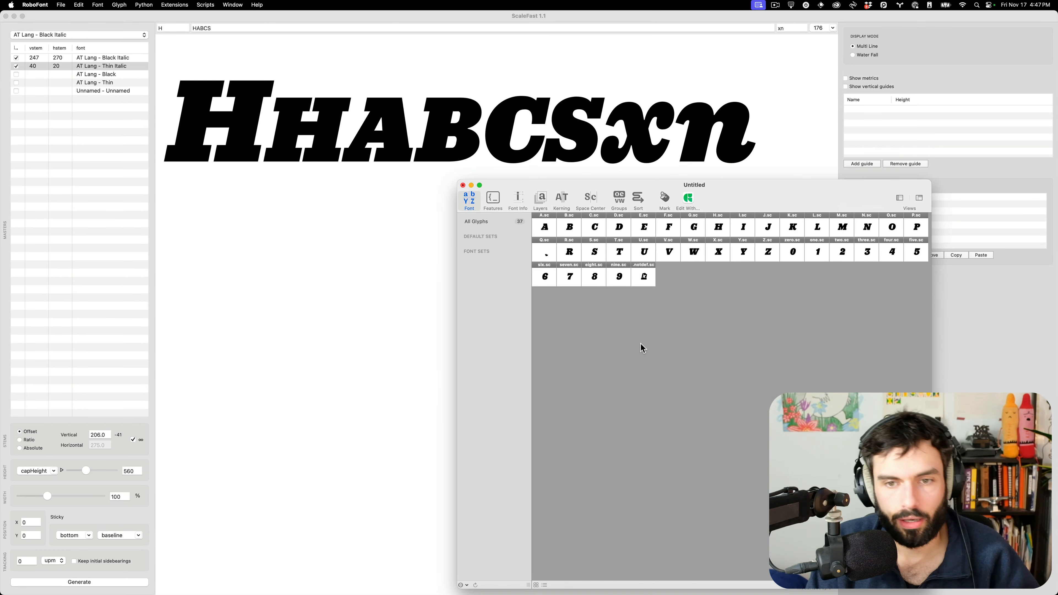
# Show the glyph properties of H.sc from the new font in the Inspector, placed clear of the ScaleFast settings.
pyautogui.click(726, 228)
pyautogui.press('super+i')
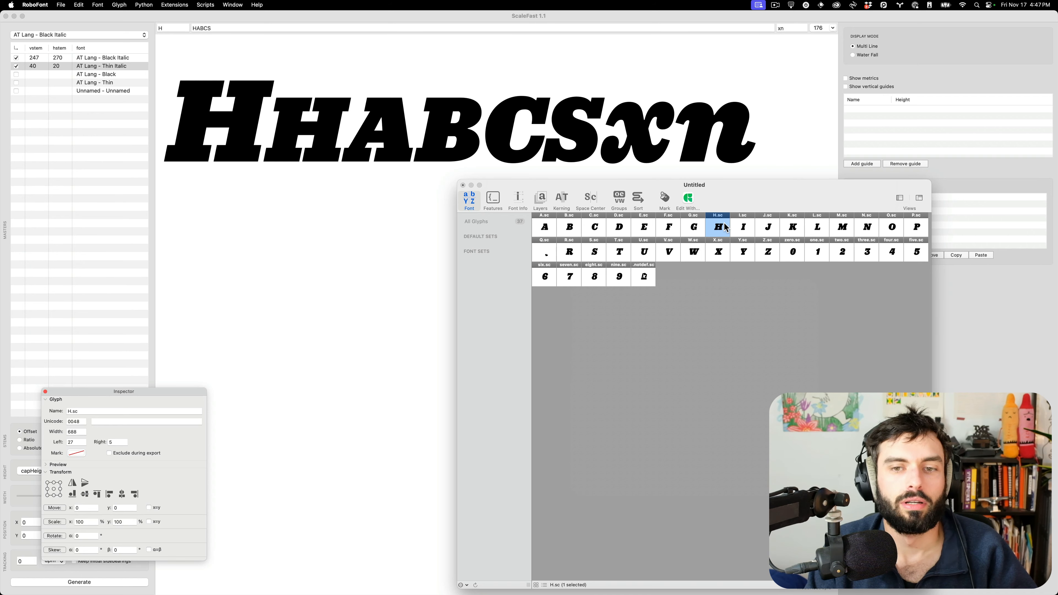
pyautogui.moveTo(186, 394); pyautogui.dragTo(1020, 347)
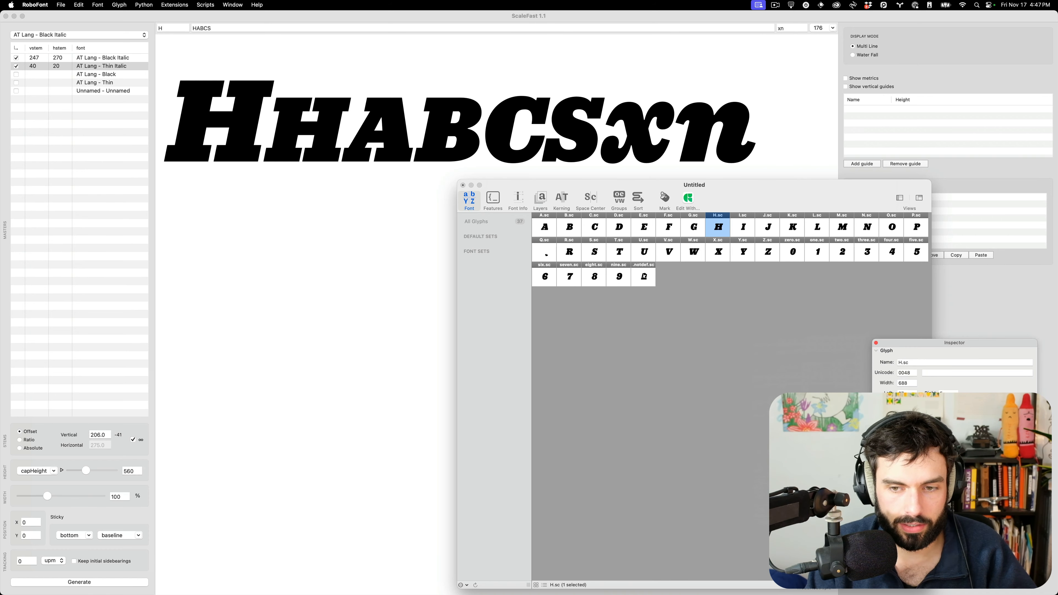
# Calculate 688/716 and the inverse ratio 716/688 in the Raycast launcher, and close it.
pyautogui.hotkey('alt', 'space')
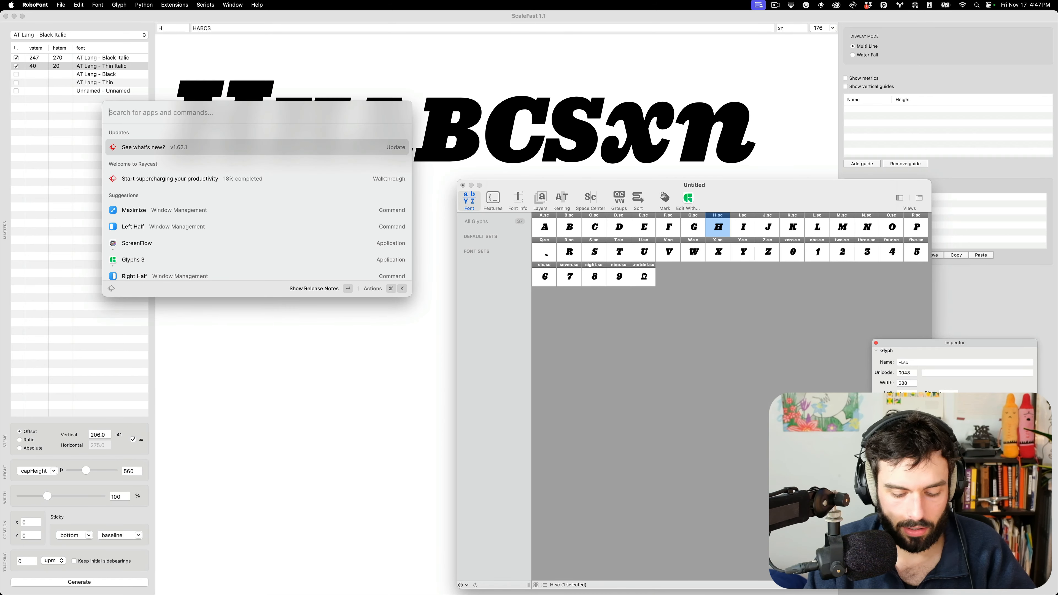
pyautogui.write('688/')
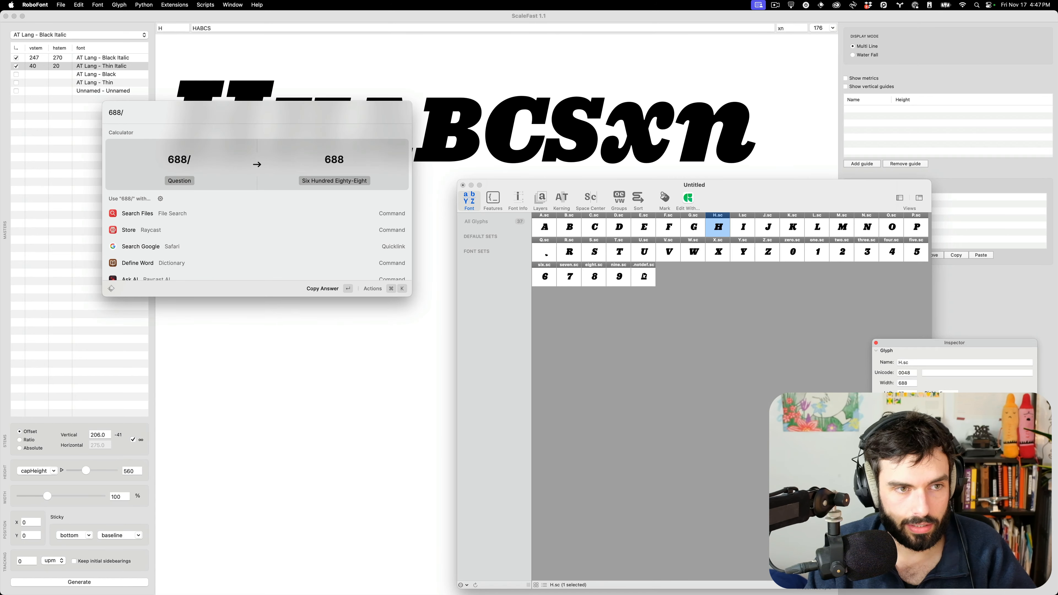
pyautogui.write('716')
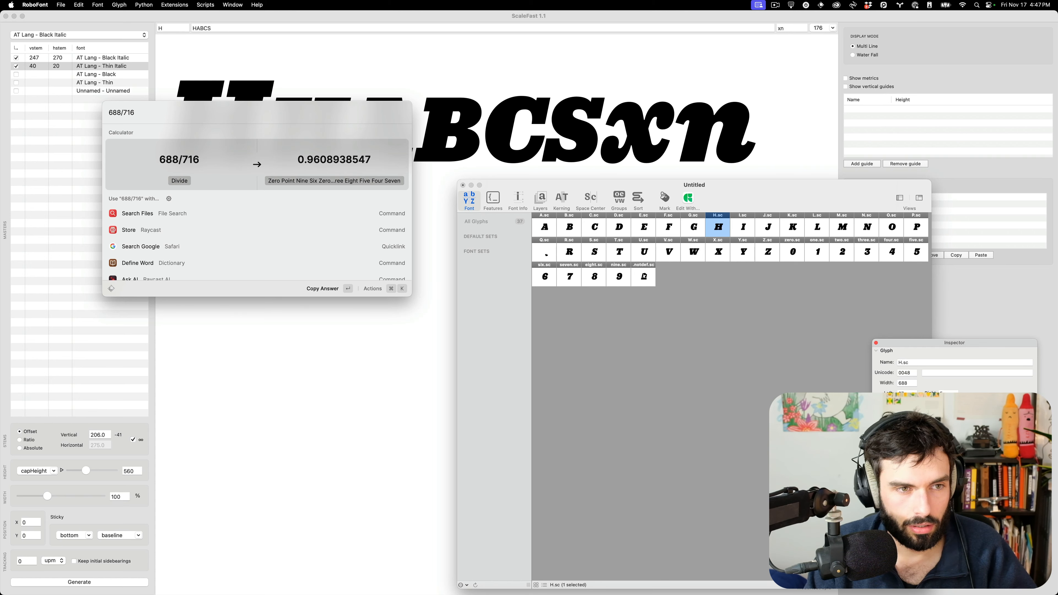
pyautogui.press('BackSpace')
pyautogui.press('BackSpace')
pyautogui.press('BackSpace')
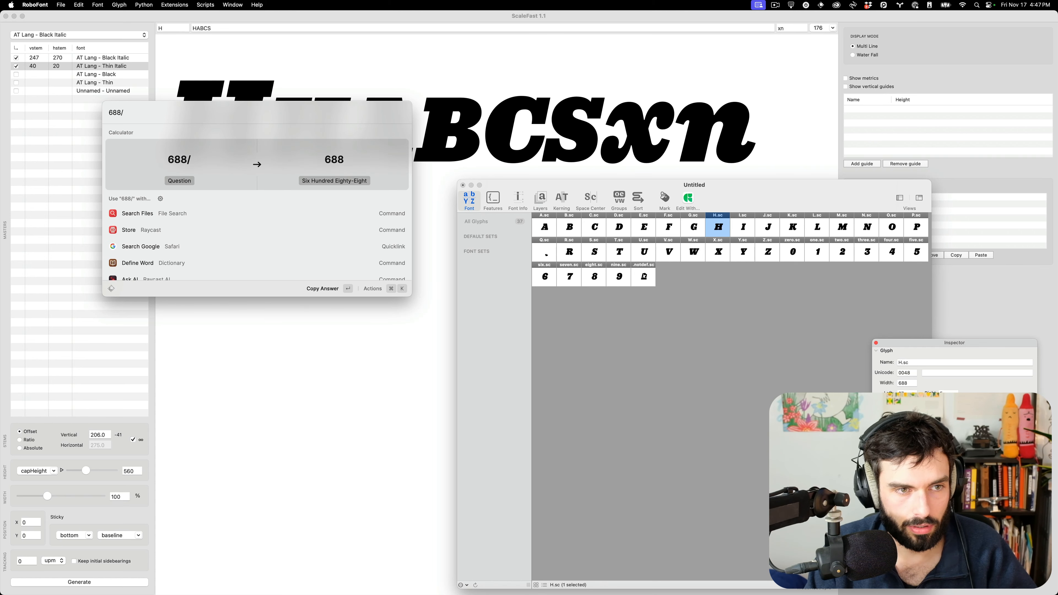
pyautogui.press('BackSpace')
pyautogui.press('super+Left')
pyautogui.write('716/')
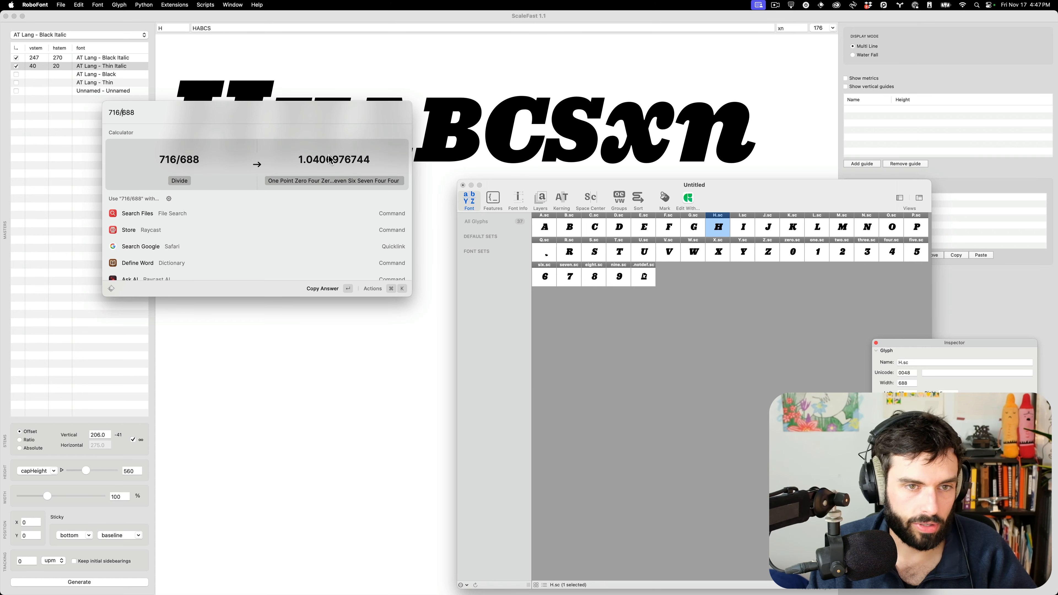
pyautogui.press('Escape')
pyautogui.press('Escape')
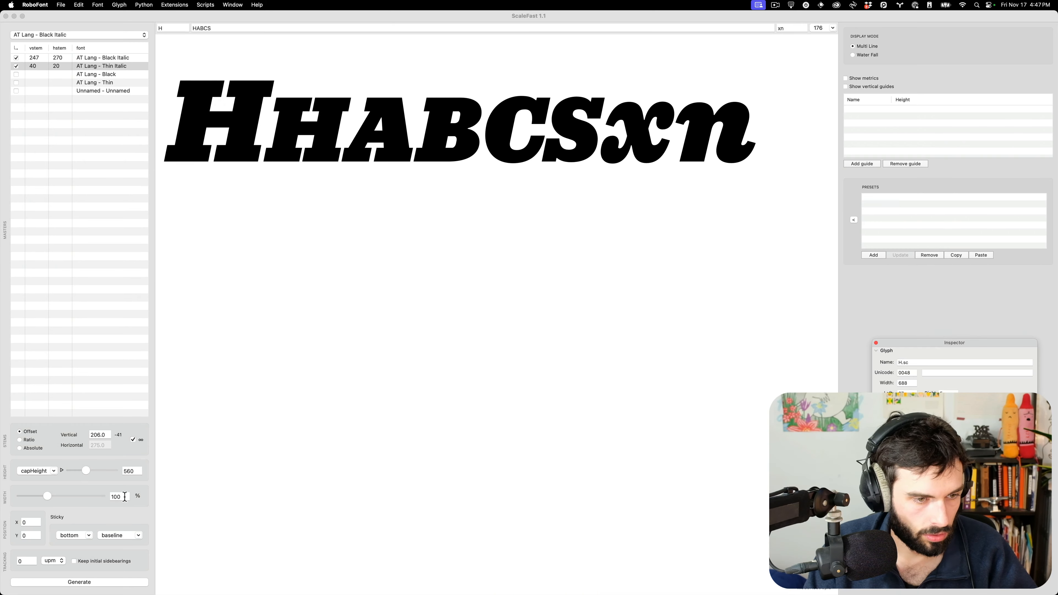
# Try to set the ScaleFast width scaling to 104.5 %.
pyautogui.click(125, 497)
pyautogui.press('BackSpace')
pyautogui.write('4')
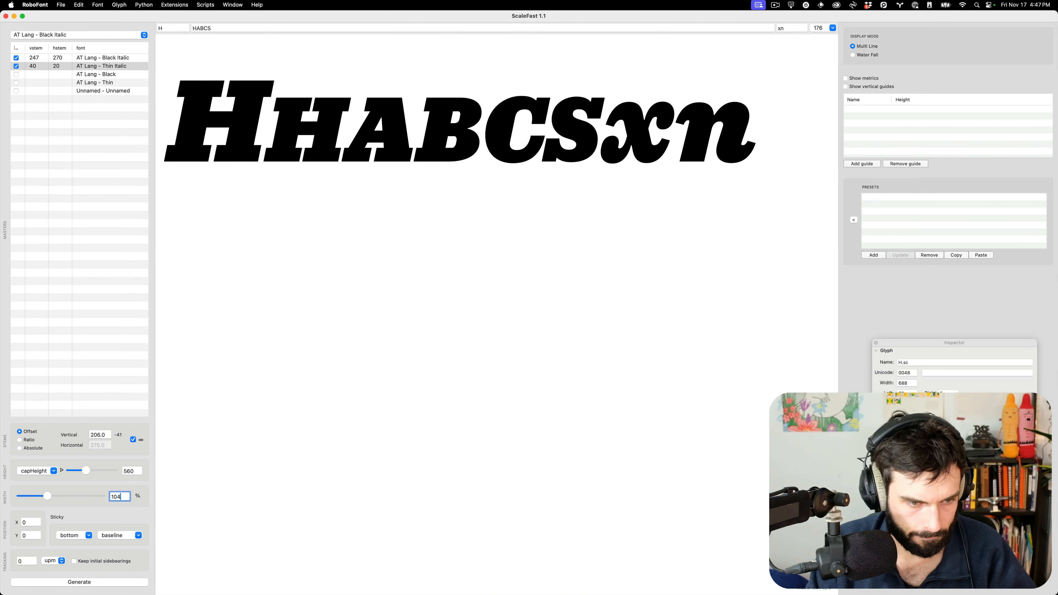
pyautogui.write('.5')
pyautogui.press('BackSpace')
pyautogui.press('BackSpace')
pyautogui.press('BackSpace')
pyautogui.press('BackSpace')
pyautogui.press('Tab')
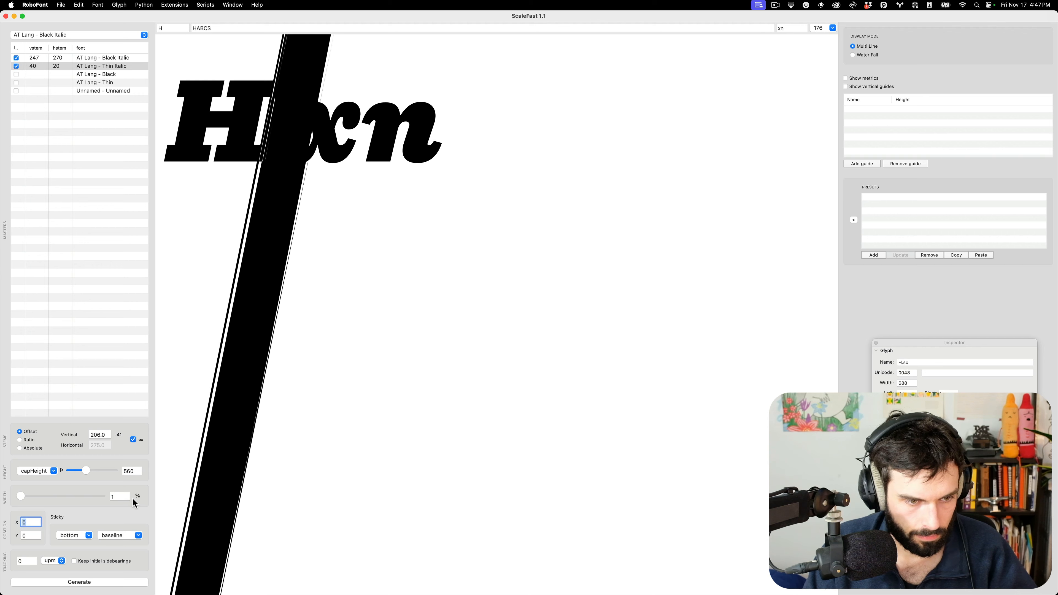
# Set the width scaling to 104 % and start generating the scaled Black Italic glyphs.
pyautogui.click(125, 497)
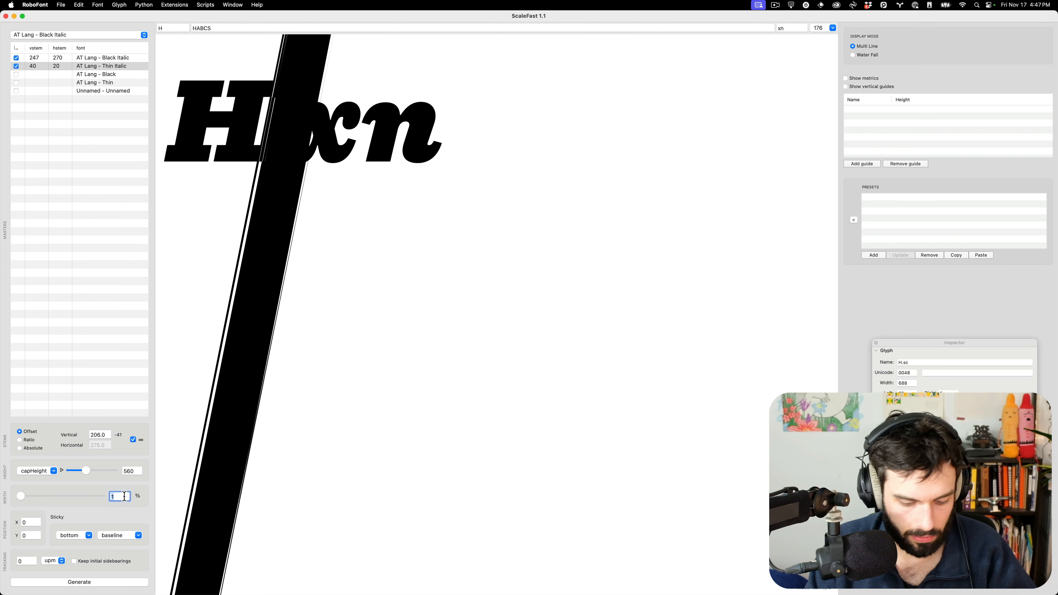
pyautogui.press('BackSpace')
pyautogui.write('40')
pyautogui.press('BackSpace')
pyautogui.press('BackSpace')
pyautogui.write('104')
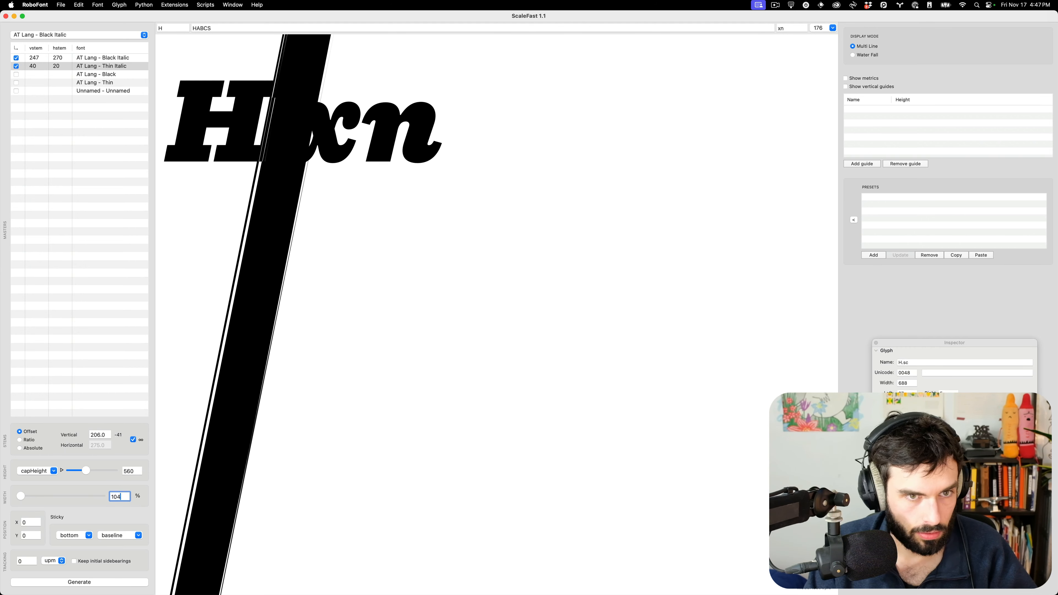
pyautogui.press('Tab')
pyautogui.click(187, 501)
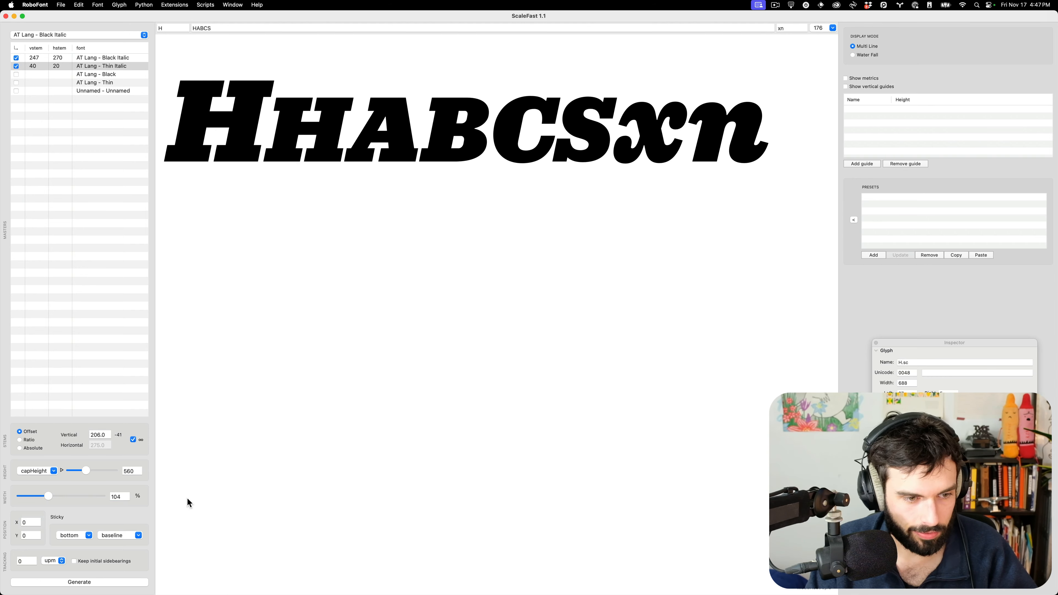
pyautogui.click(114, 583)
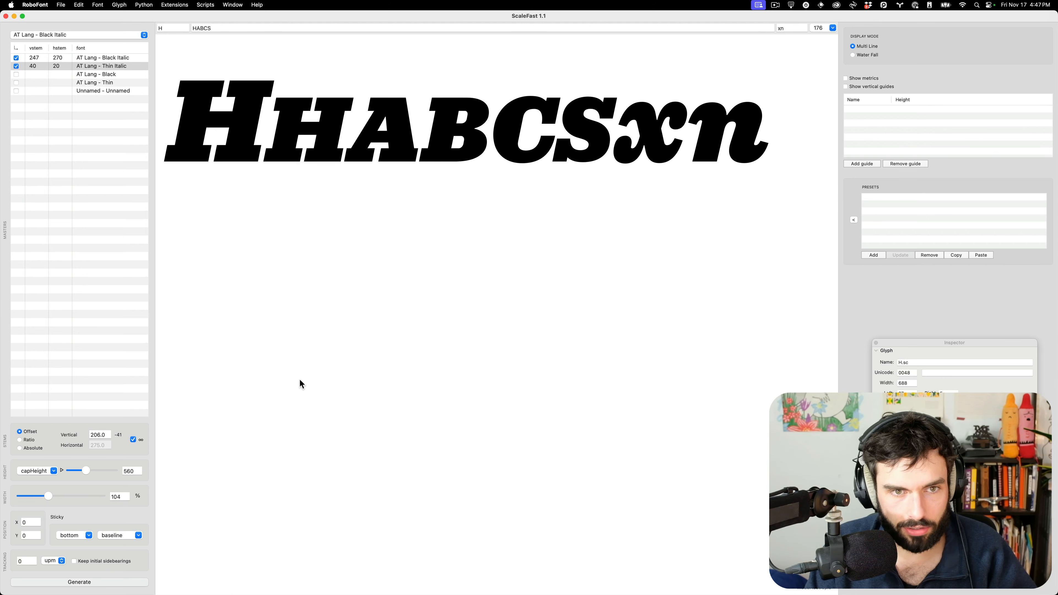
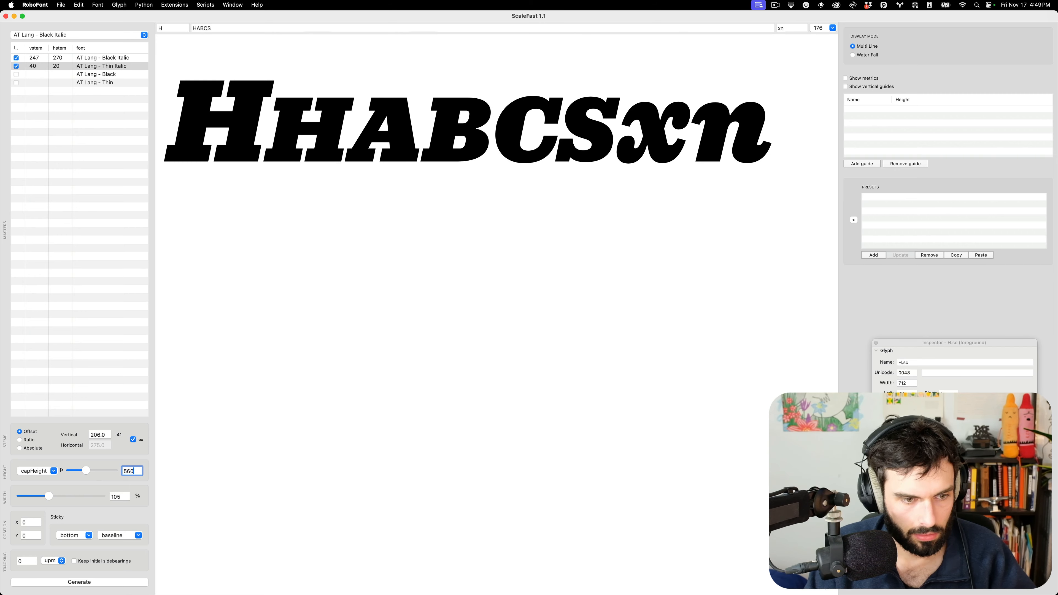
pyautogui.press('Return')
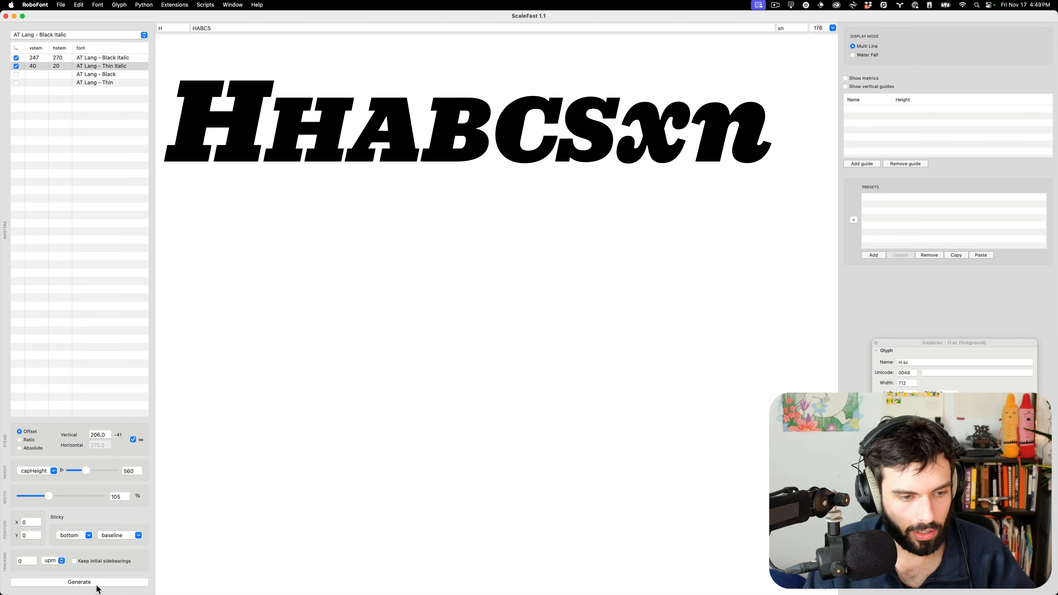
pyautogui.click(97, 585)
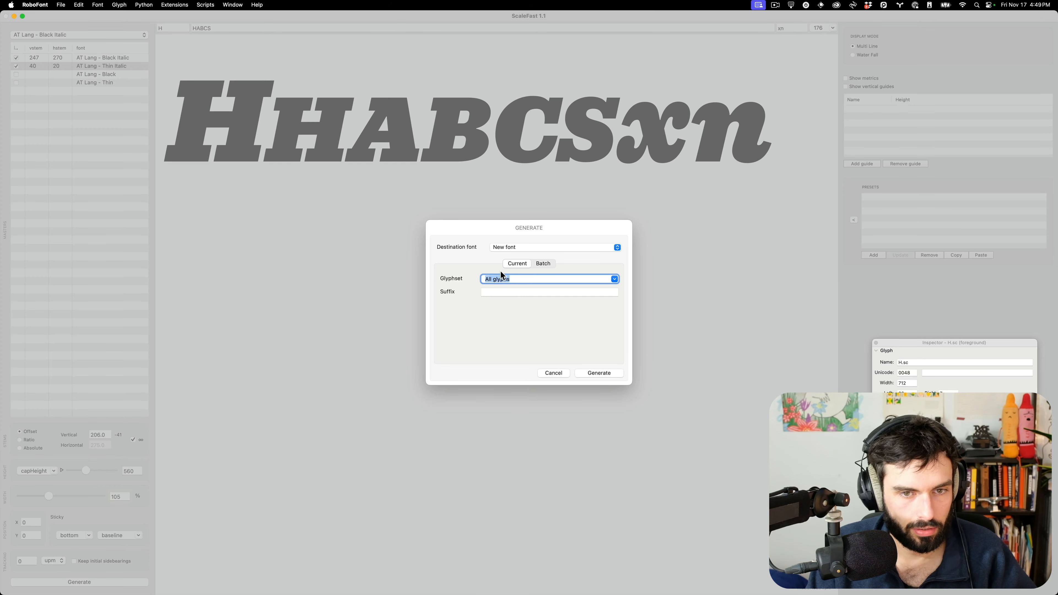
pyautogui.press('super+v')
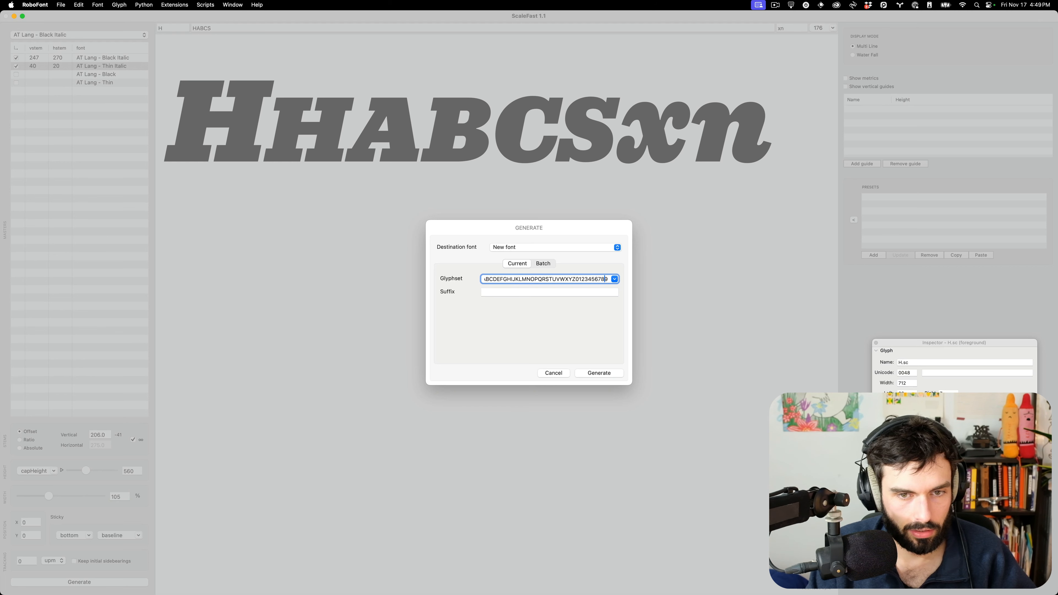
pyautogui.click(580, 291)
pyautogui.write('.sc')
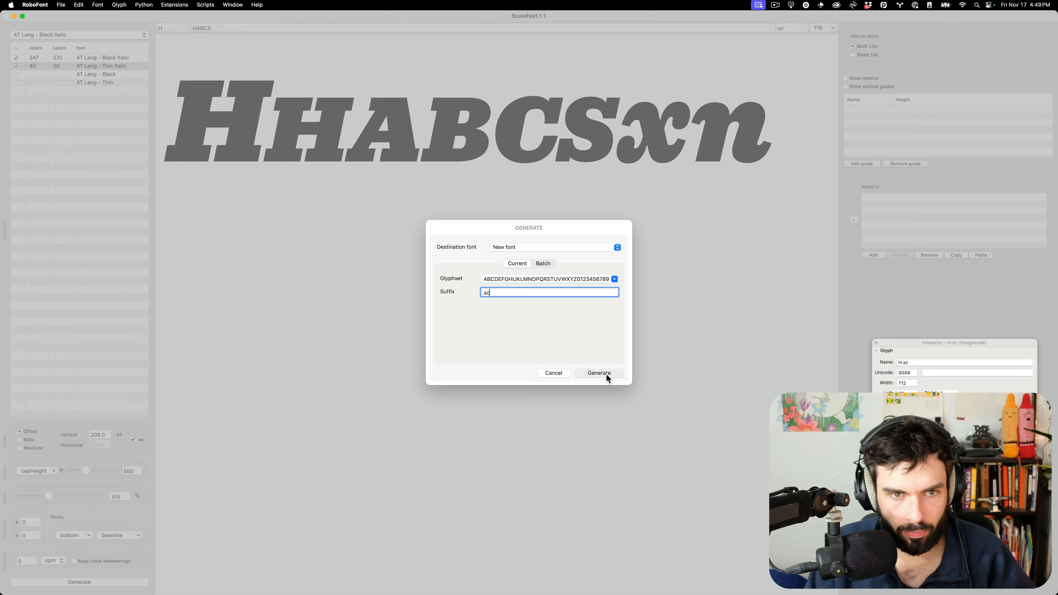
pyautogui.click(598, 374)
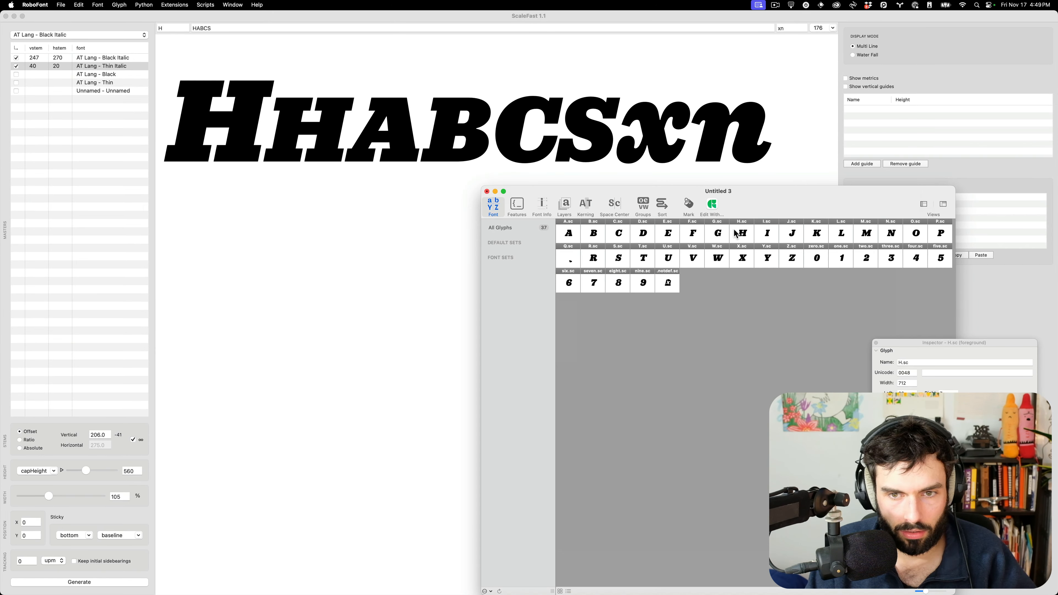
pyautogui.click(743, 234)
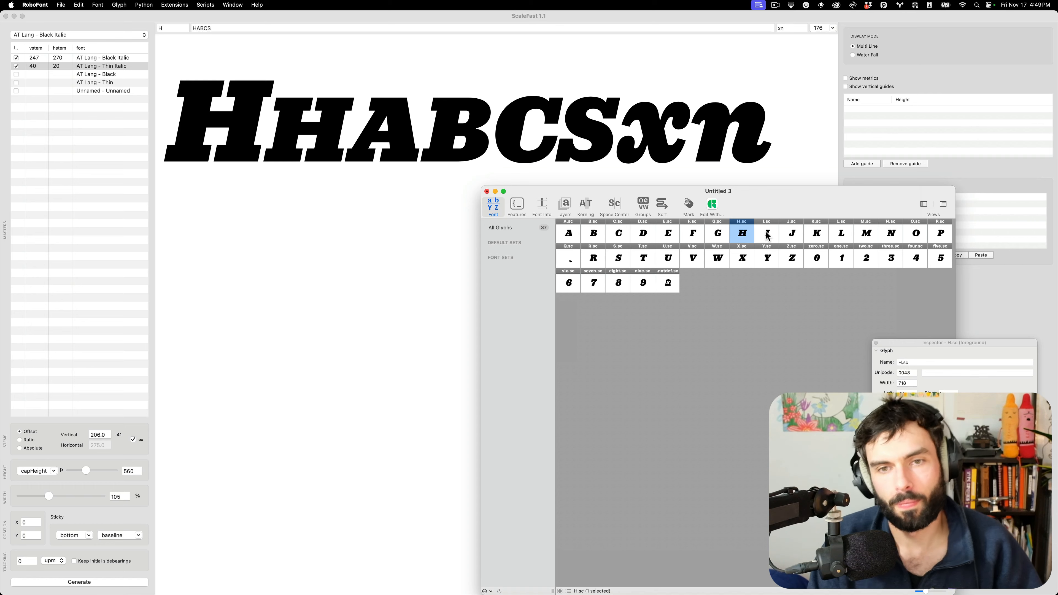
# Close the newly generated font and set the width scaling to 104 %.
pyautogui.click(486, 192)
pyautogui.press('super+BackSpace')
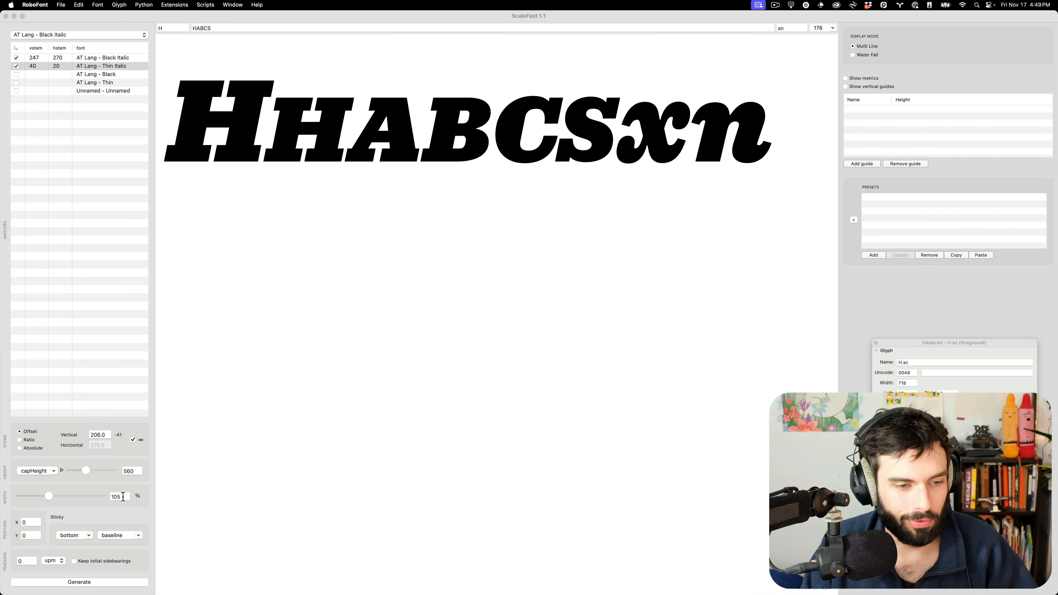
pyautogui.click(123, 497)
pyautogui.press('BackSpace')
pyautogui.write('4')
pyautogui.press('Tab')
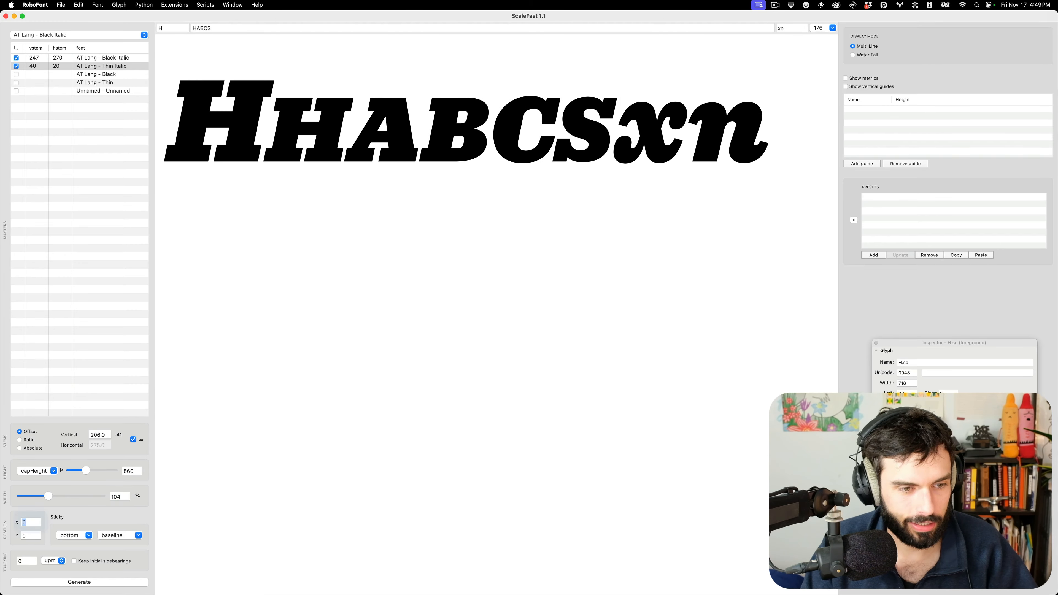
# Return to the Untitled 3 font's pending save prompt and delete the document without saving.
pyautogui.hotkey('ctrl', 'Up')
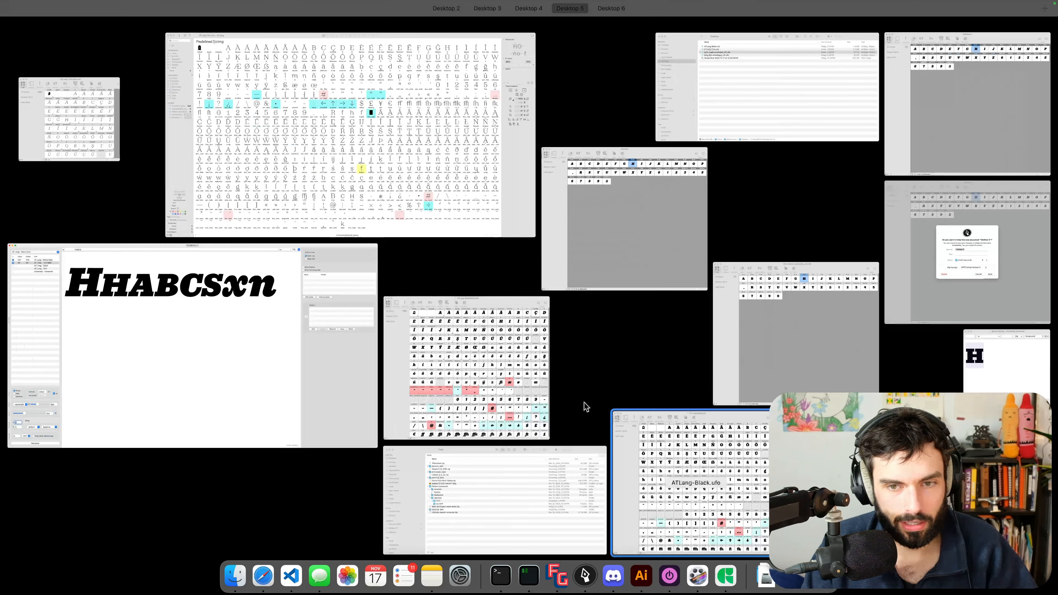
pyautogui.click(939, 244)
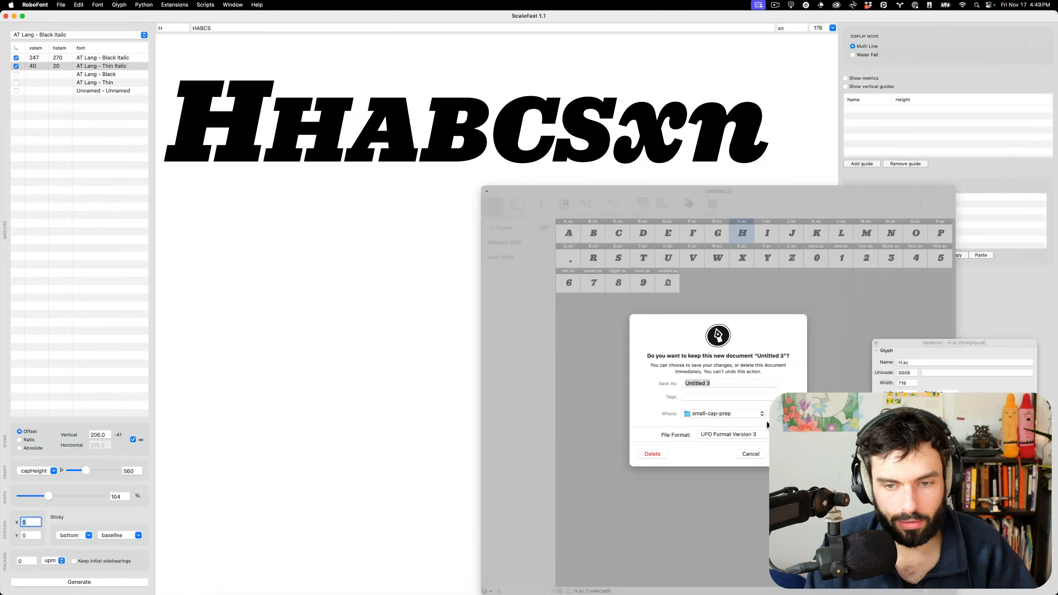
pyautogui.click(661, 454)
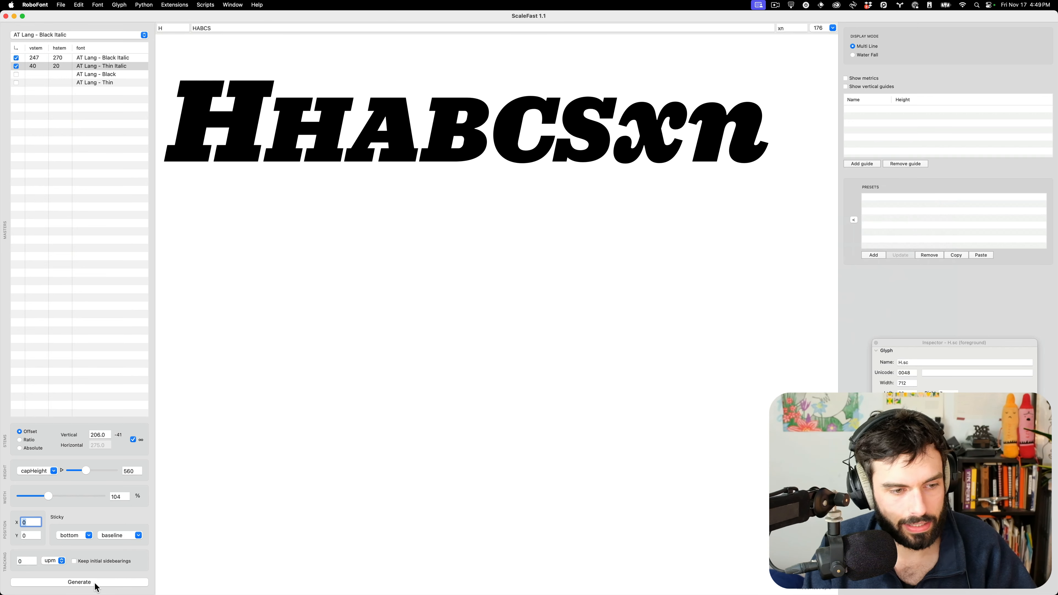
# Try a width scaling of 104.5 %, and set it back to 104 %.
pyautogui.click(128, 496)
pyautogui.write('.5')
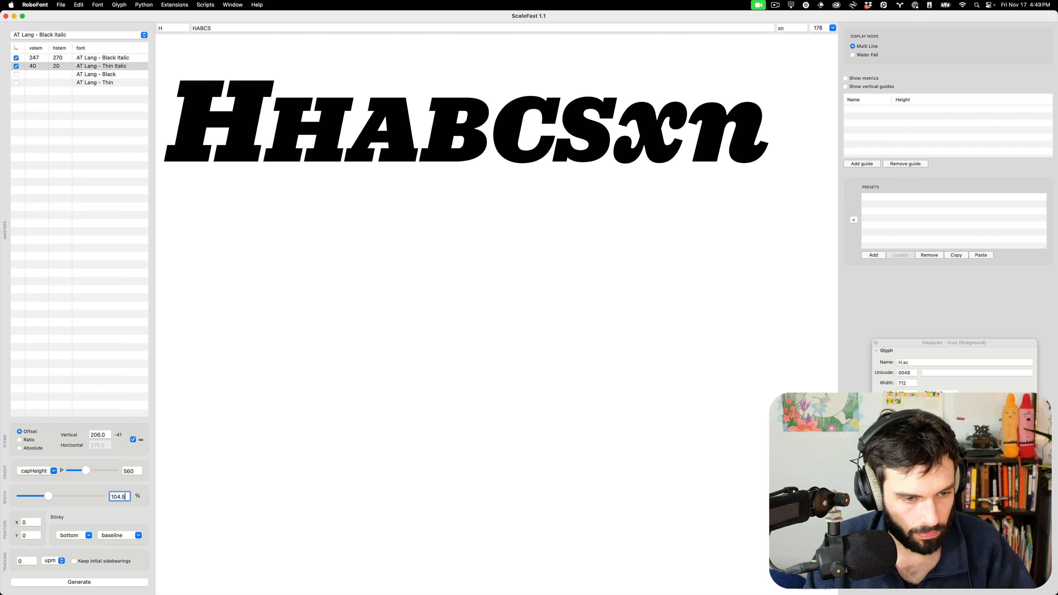
pyautogui.press('Tab')
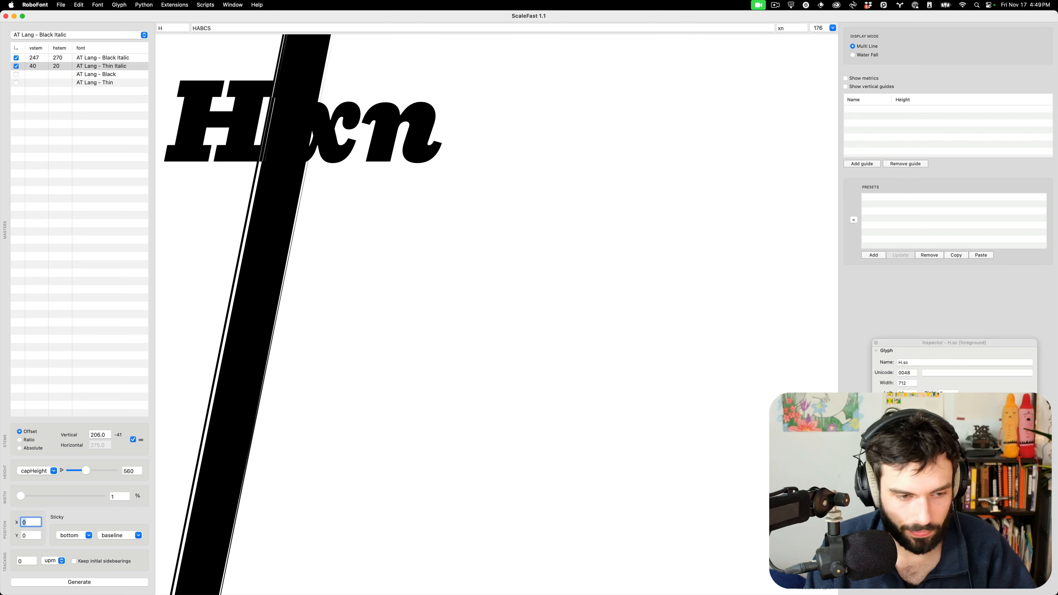
pyautogui.click(128, 496)
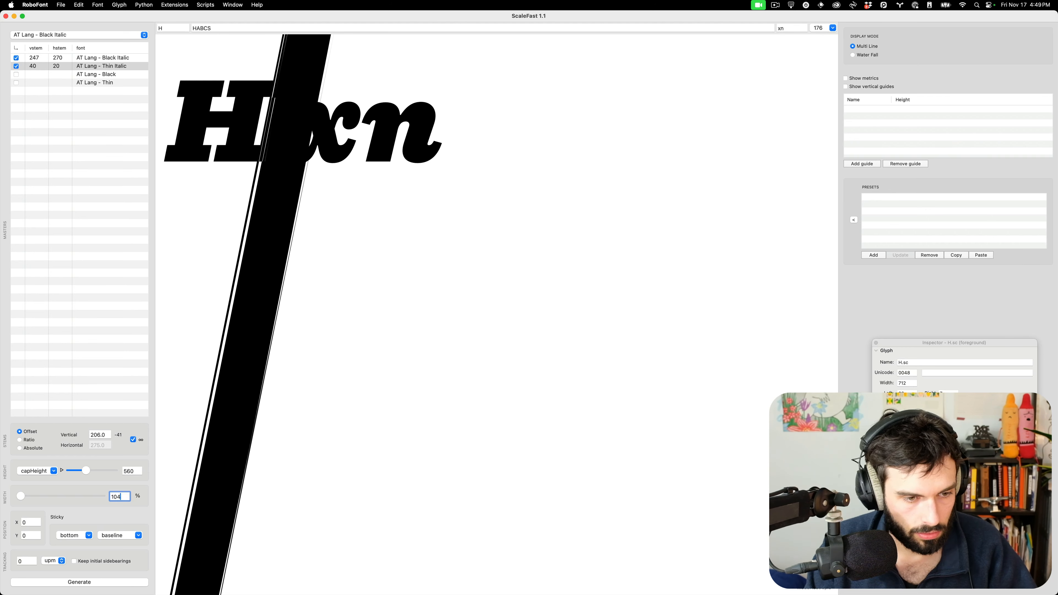
pyautogui.press('Tab')
pyautogui.click(291, 491)
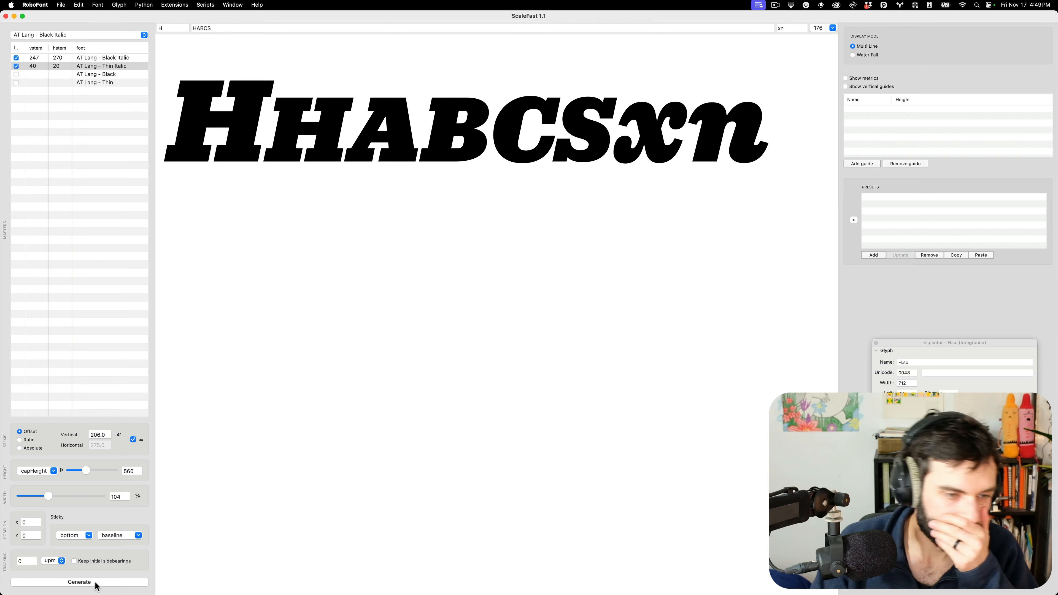
pyautogui.click(79, 582)
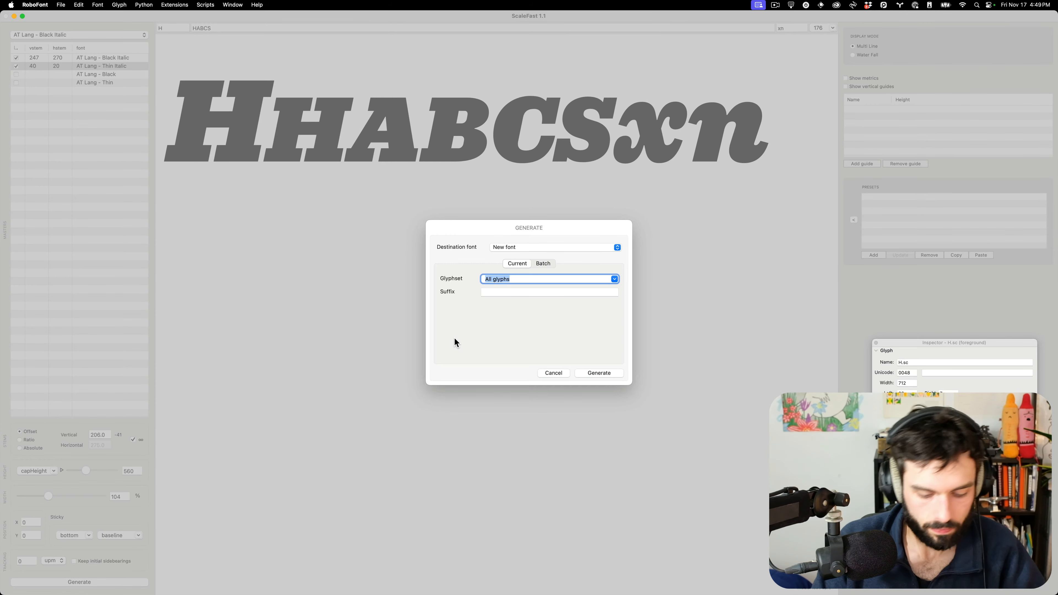
pyautogui.press('super+x')
pyautogui.press('super+v')
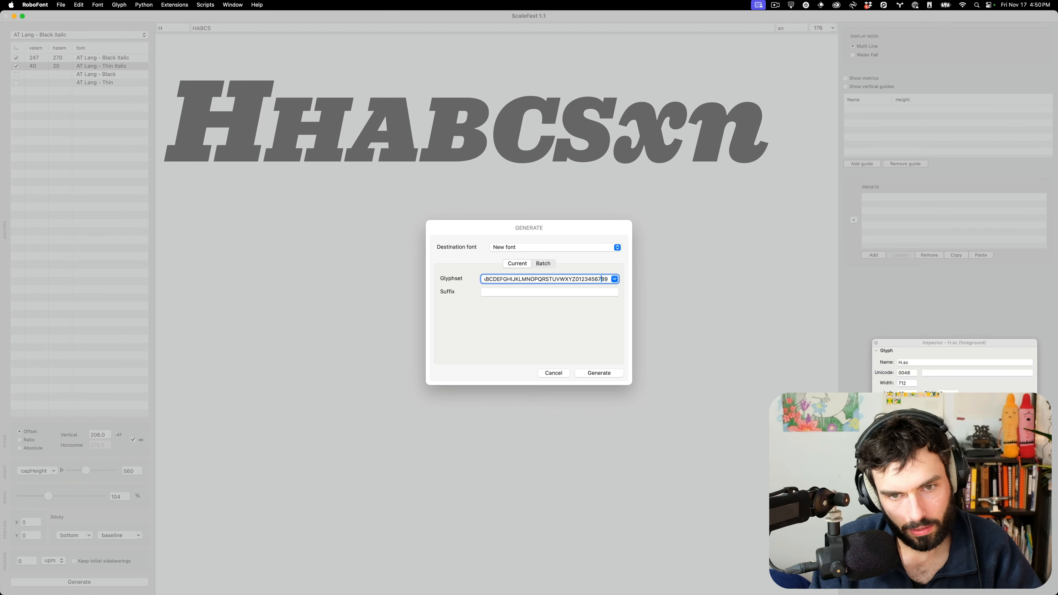
pyautogui.click(610, 371)
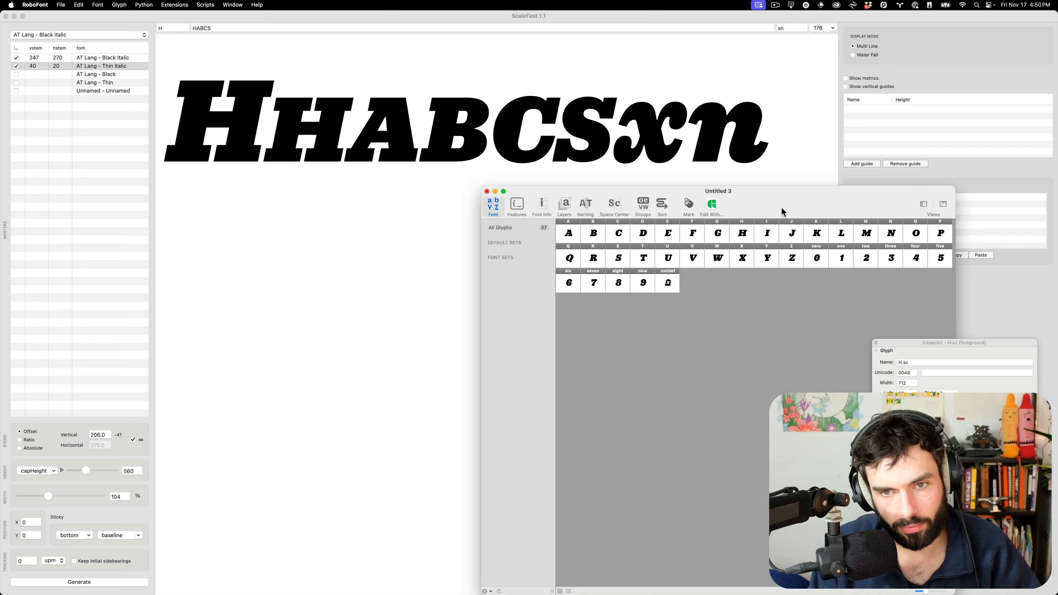
pyautogui.moveTo(782, 208); pyautogui.dragTo(0, 208)
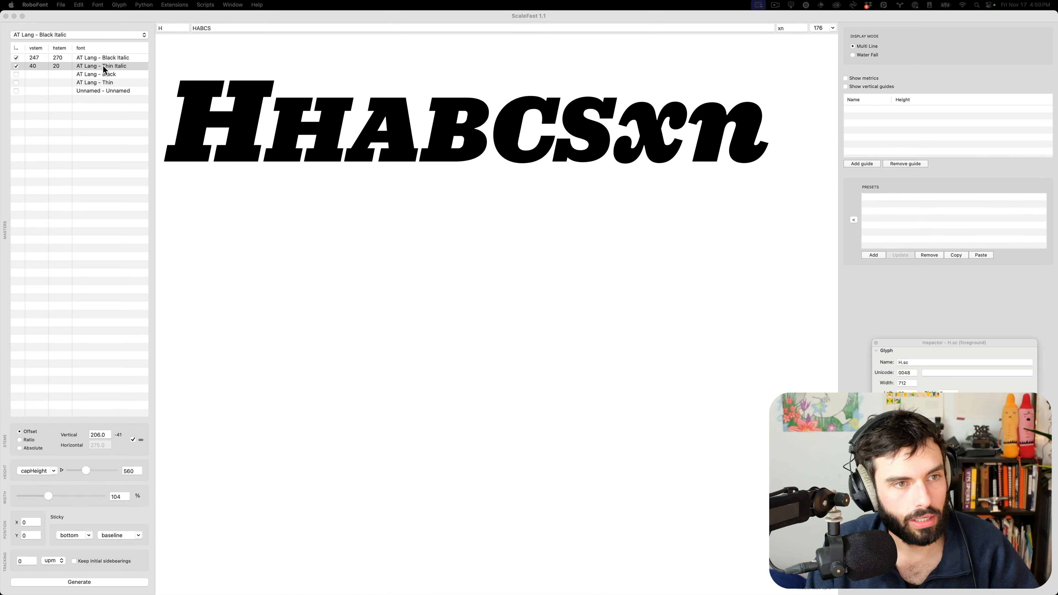
# Switch the previewed master from AT Lang - Black Italic to AT Lang - Thin Italic.
pyautogui.click(83, 42)
pyautogui.click(84, 34)
pyautogui.click(73, 42)
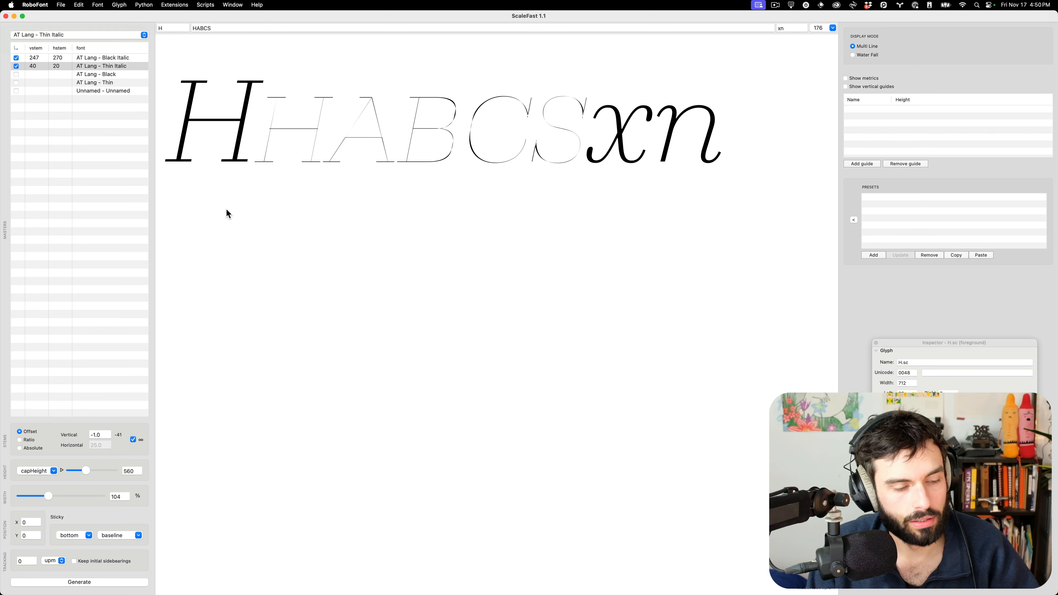
# Set the vertical stem value of the scaled Thin Italic capitals to 38.
pyautogui.click(107, 432)
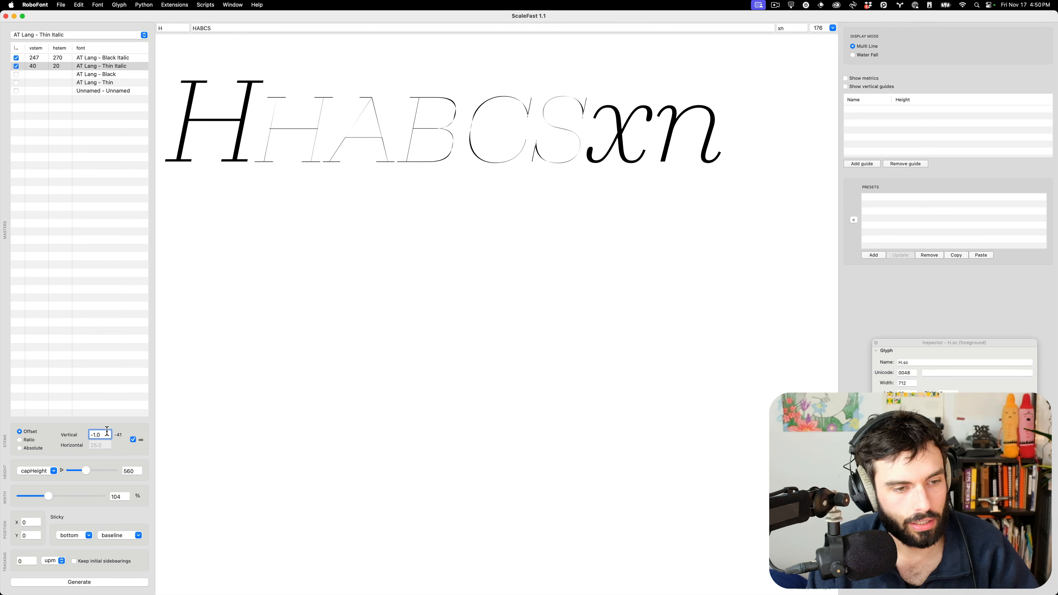
pyautogui.press('Up')
pyautogui.press('Up')
pyautogui.press('Up')
pyautogui.press('Up')
pyautogui.press('Up')
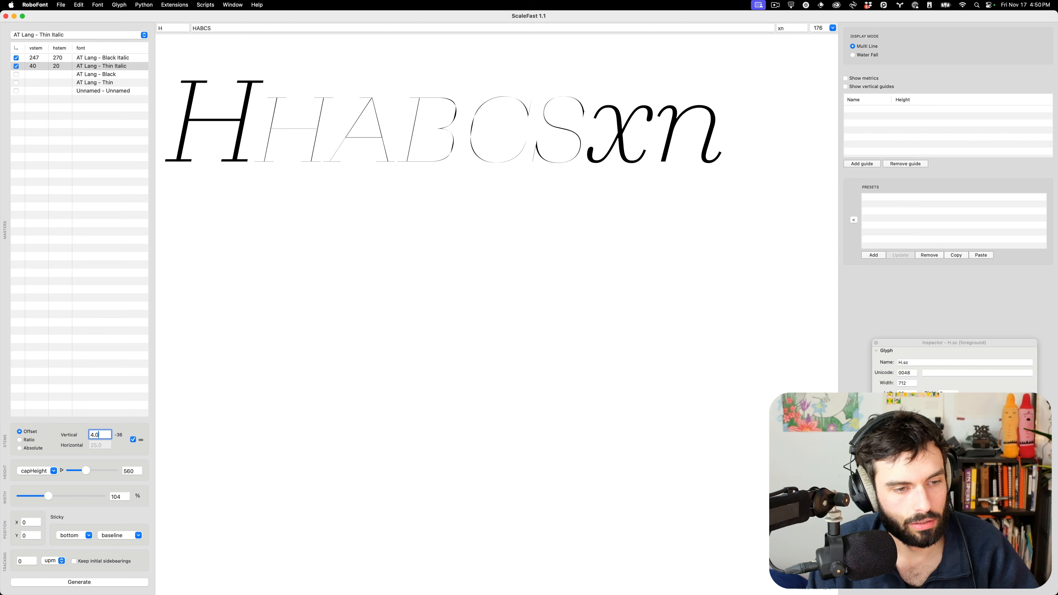
pyautogui.hotkey('shift', 'Up')
pyautogui.hotkey('shift', 'Up')
pyautogui.hotkey('shift', 'Up')
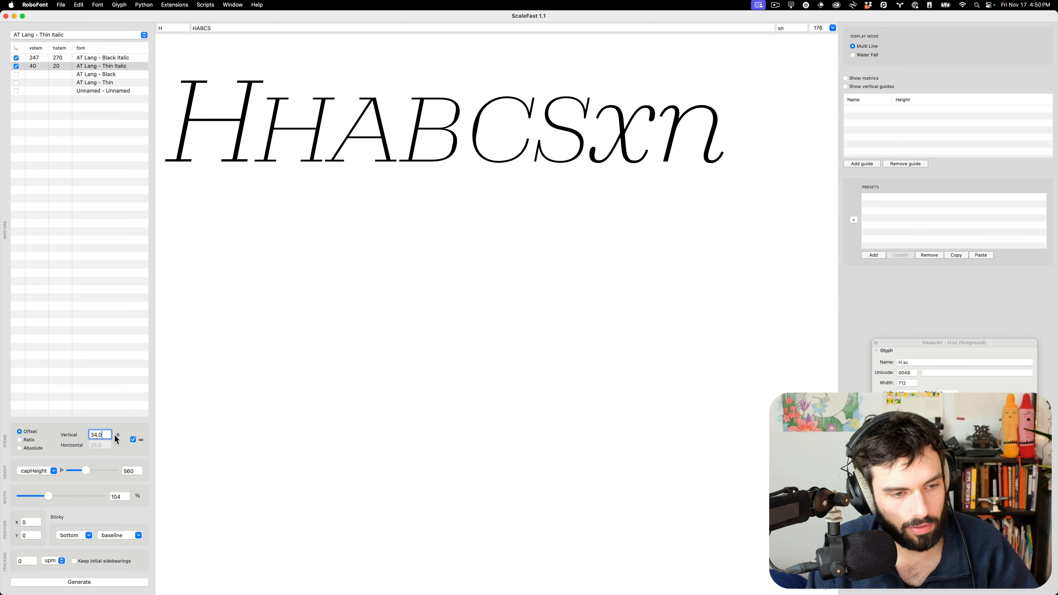
pyautogui.hotkey('shift', 'Down')
pyautogui.hotkey('shift', 'Down')
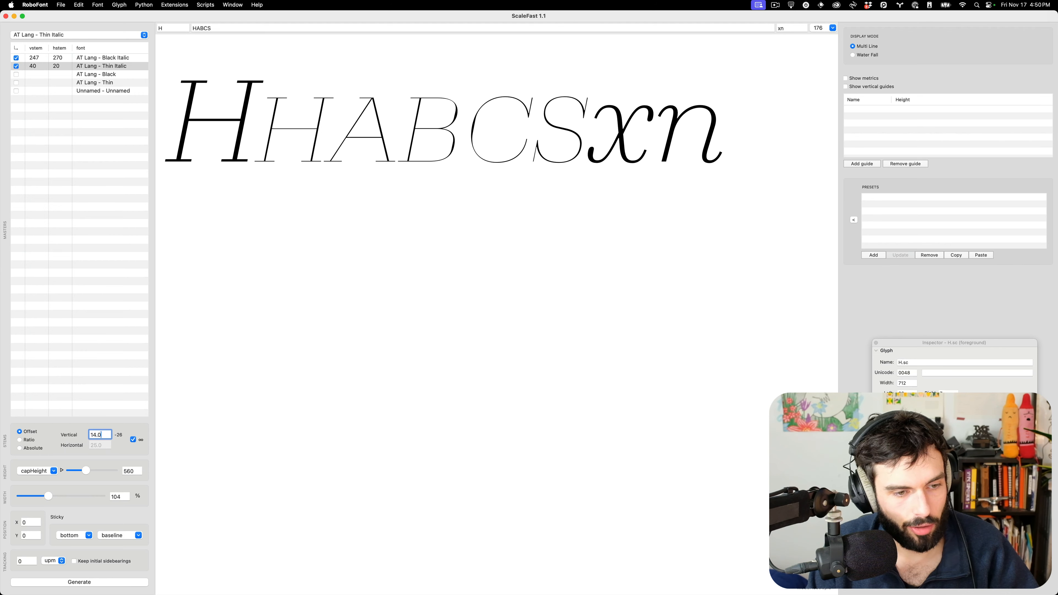
pyautogui.hotkey('shift', 'Up')
pyautogui.hotkey('shift', 'Up')
pyautogui.hotkey('shift', 'Up')
pyautogui.press('Down')
pyautogui.press('Down')
pyautogui.press('Down')
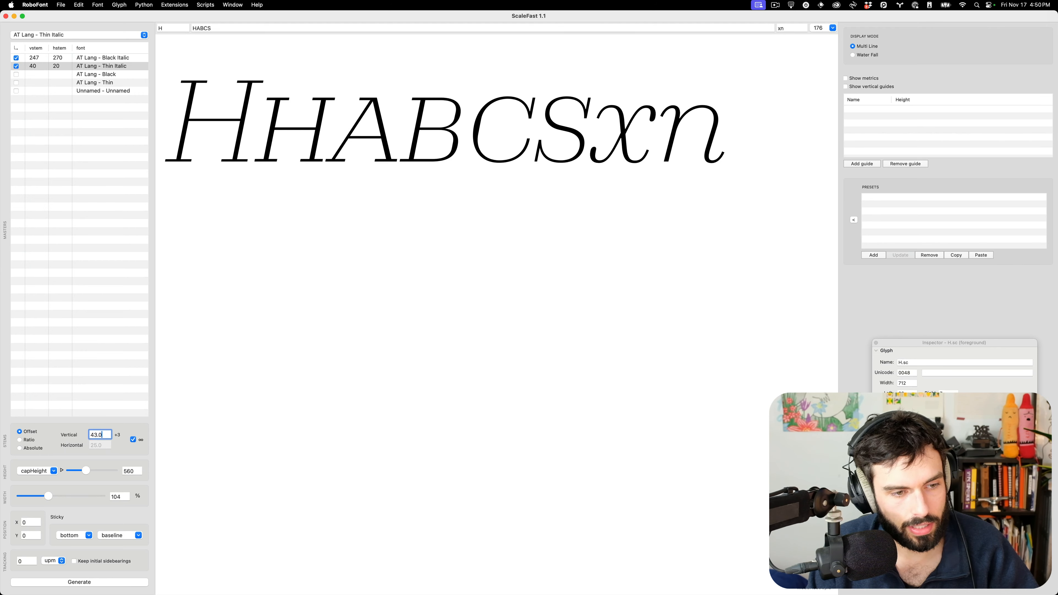
pyautogui.press('Down')
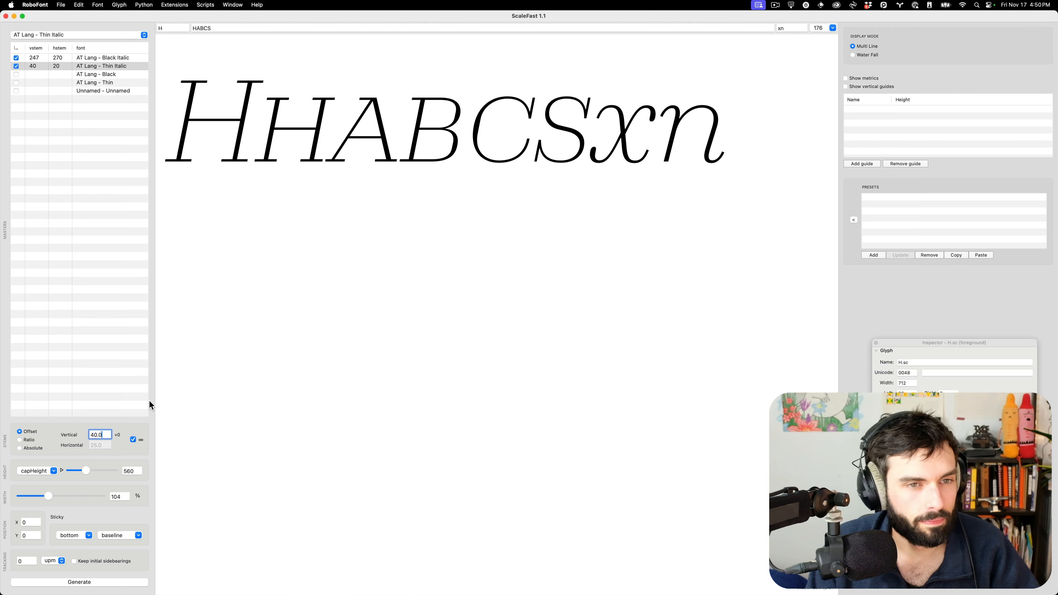
pyautogui.press('Down')
pyautogui.press('Down')
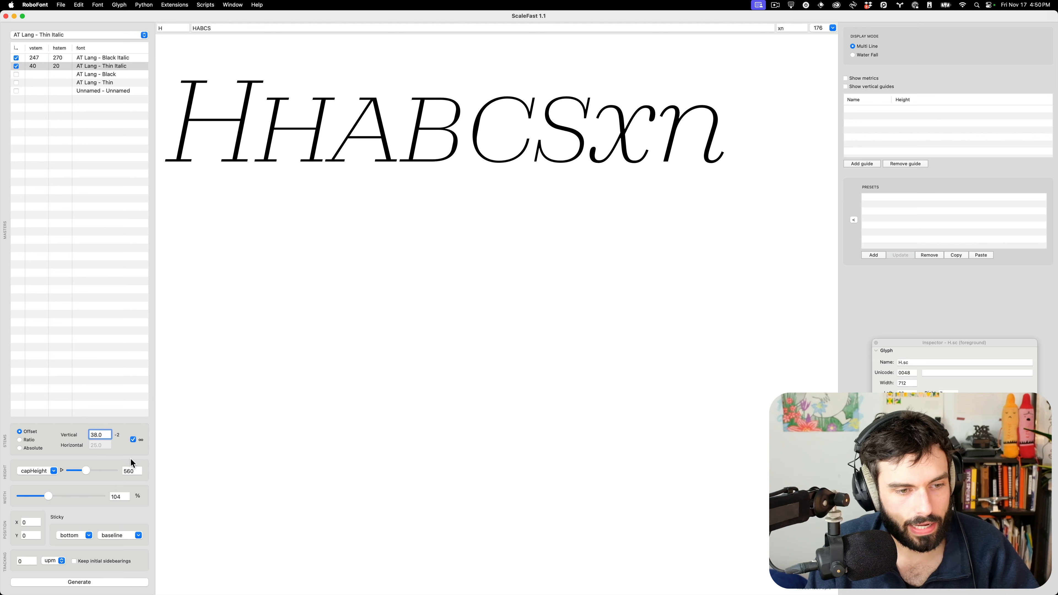
# Lower the scaled Thin Italic capitals' height, measured against capHeight, to 530.
pyautogui.click(129, 472)
pyautogui.press('Down')
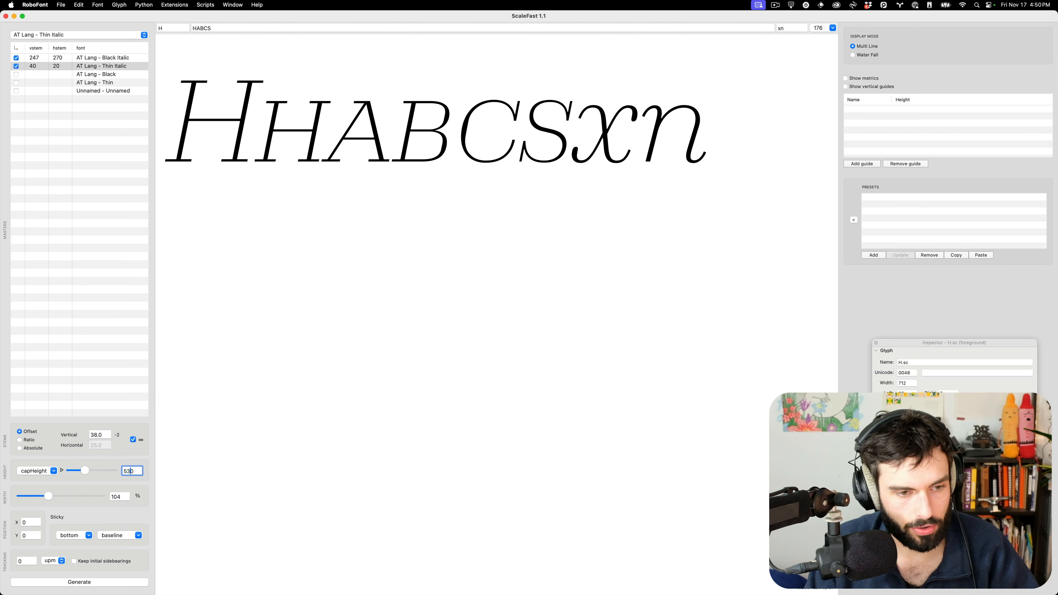
pyautogui.press('Tab')
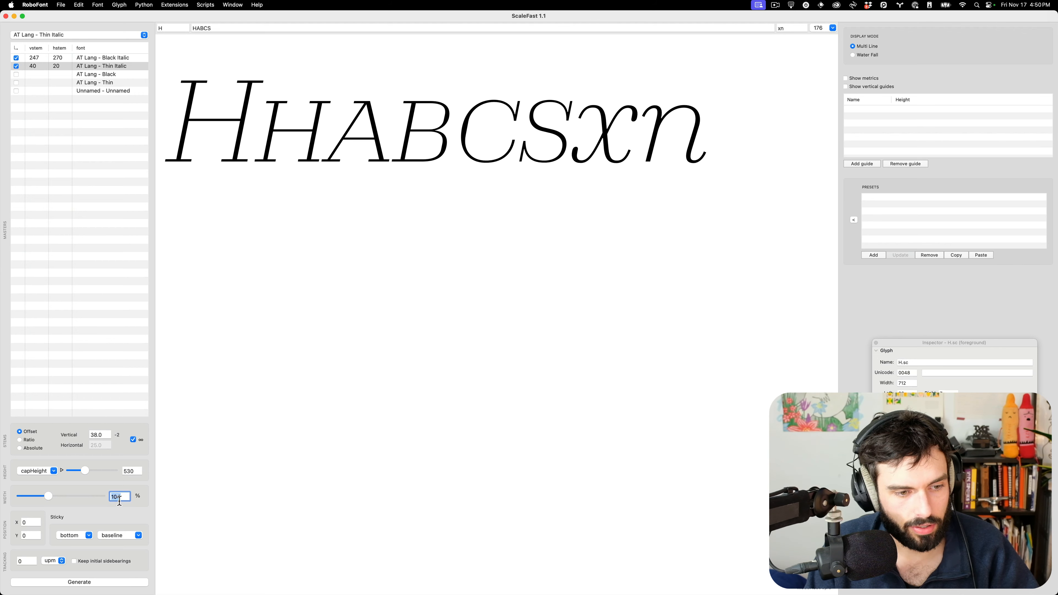
pyautogui.click(105, 583)
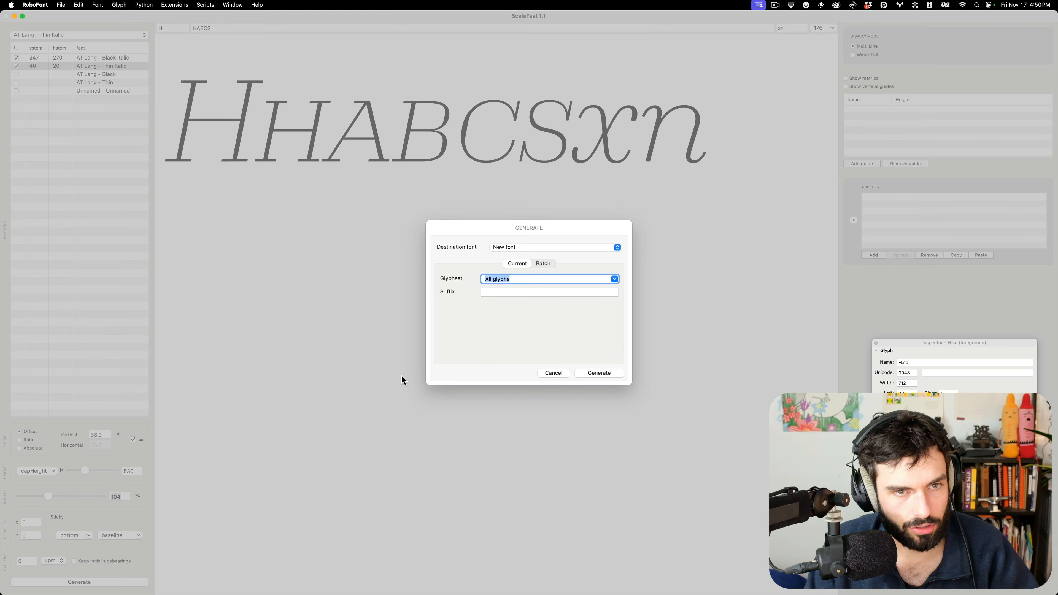
pyautogui.press('BackSpace')
pyautogui.press('super+v')
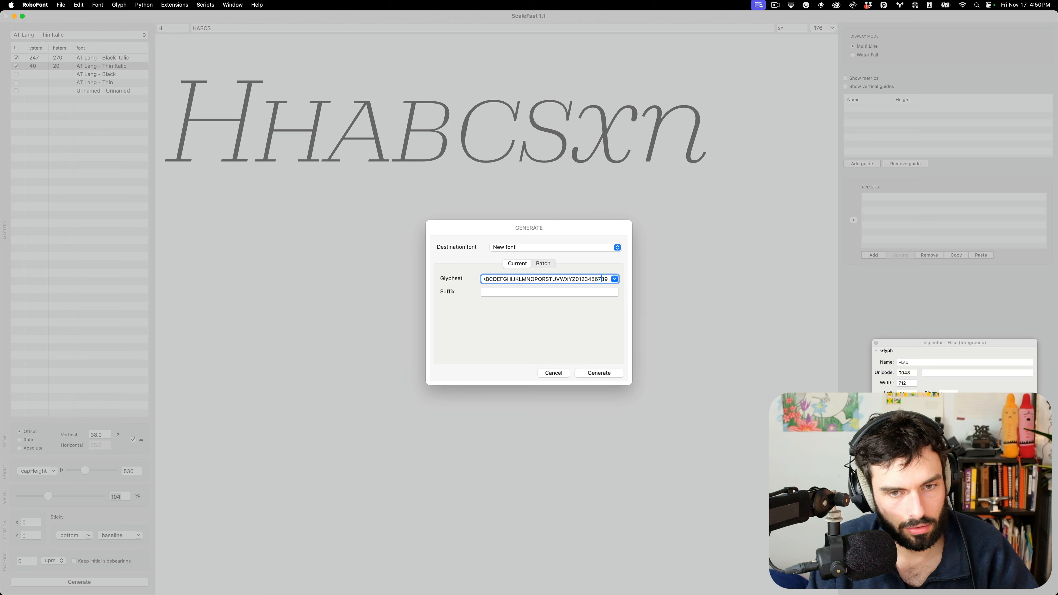
pyautogui.press('Tab')
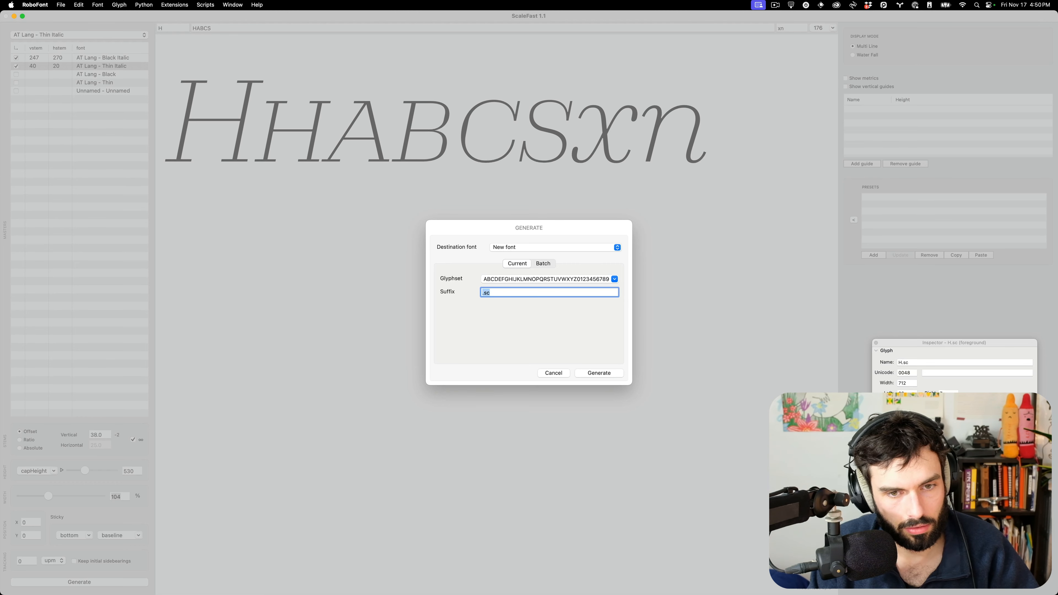
pyautogui.click(601, 373)
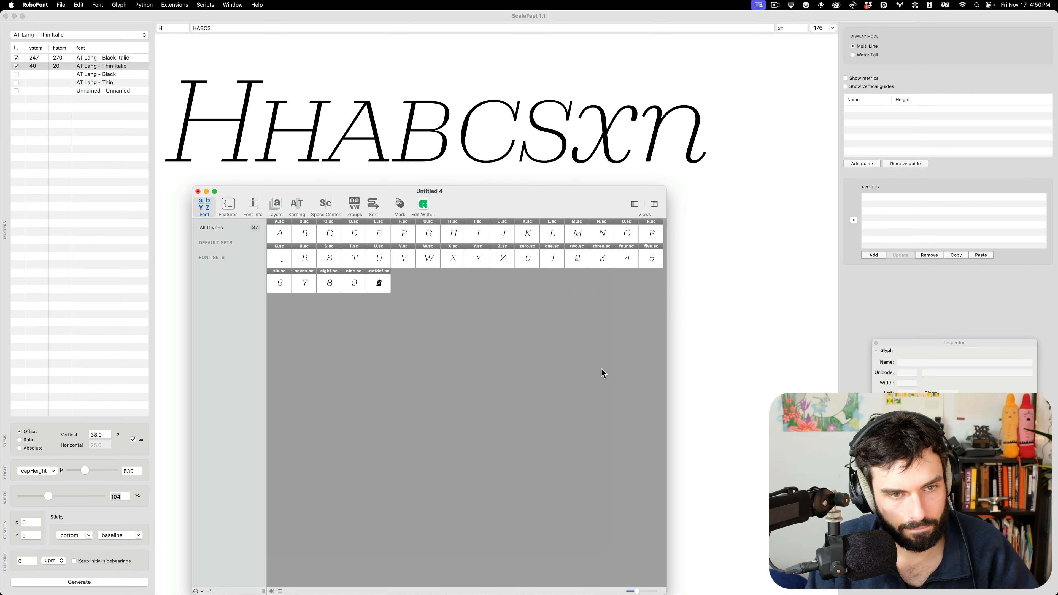
pyautogui.moveTo(573, 205); pyautogui.dragTo(0, 314)
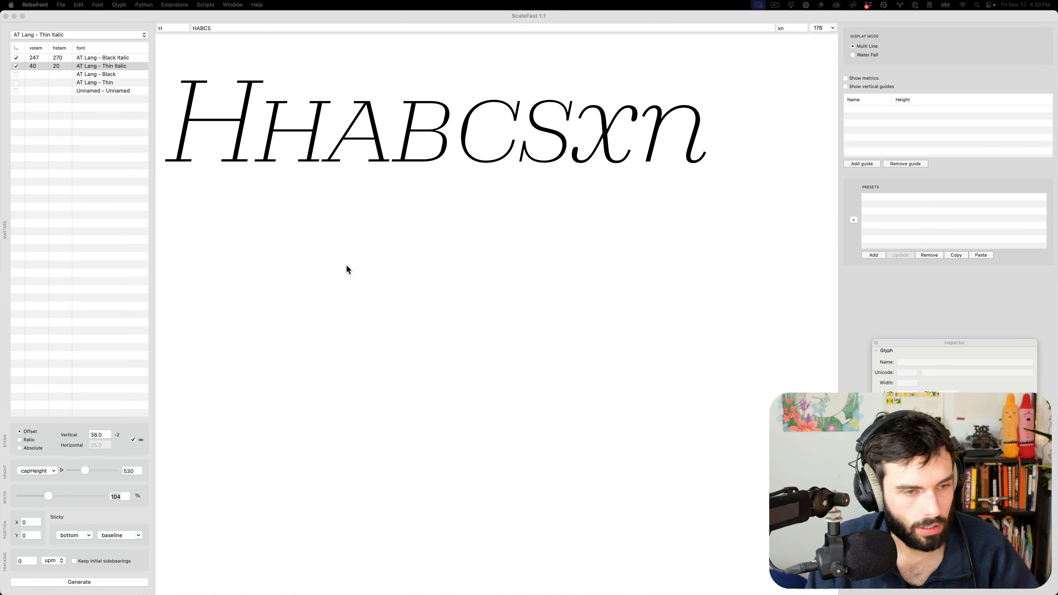
# Find the Desktop folder window in Finder and open lang-thin-smallcaps_UC.ufo as a reference for the upright small caps.
pyautogui.hotkey('ctrl', 'Up')
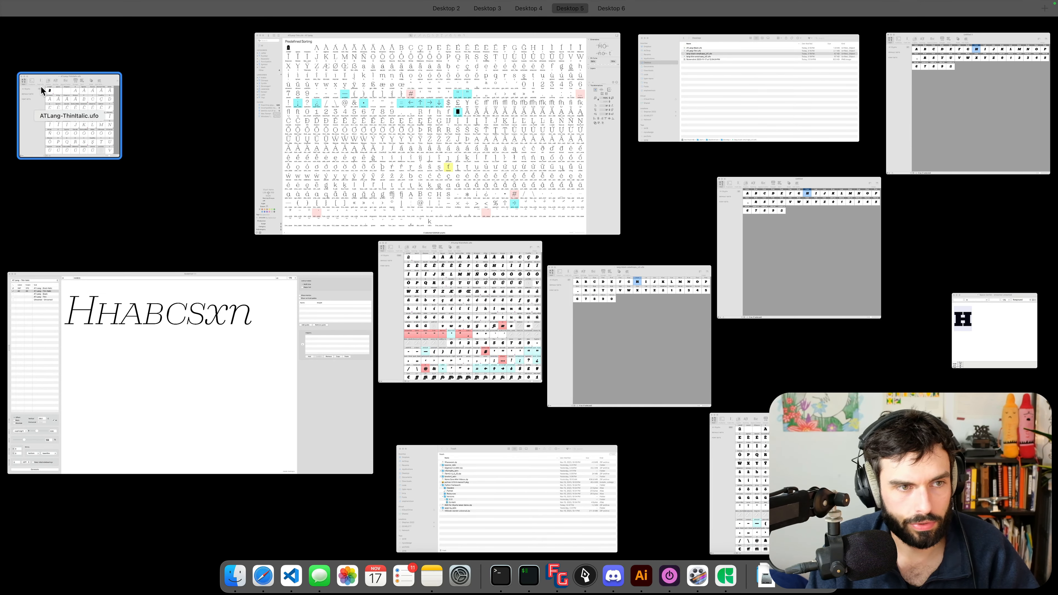
pyautogui.click(83, 107)
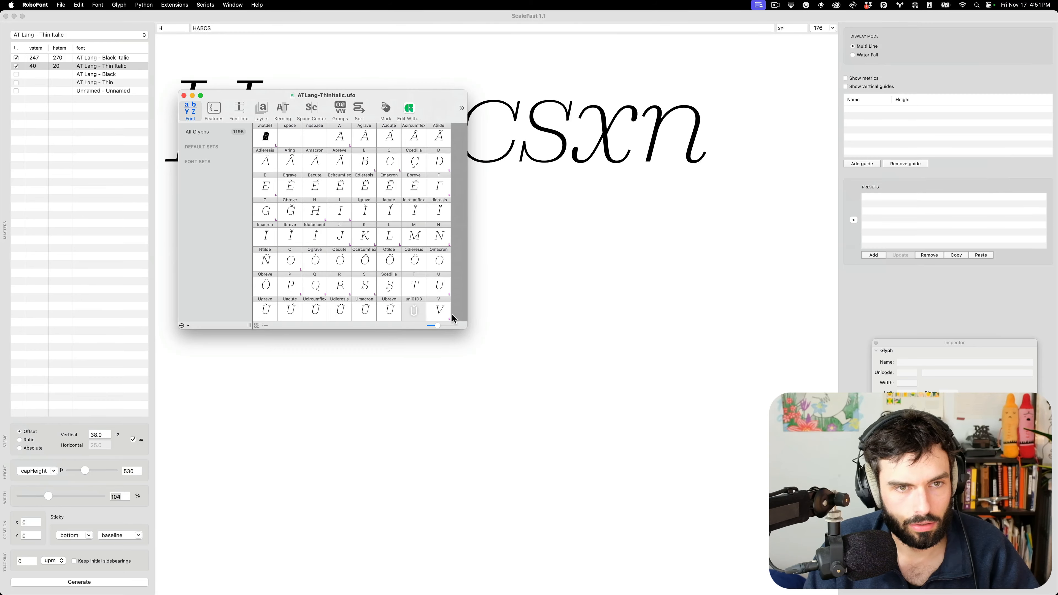
pyautogui.click(548, 256)
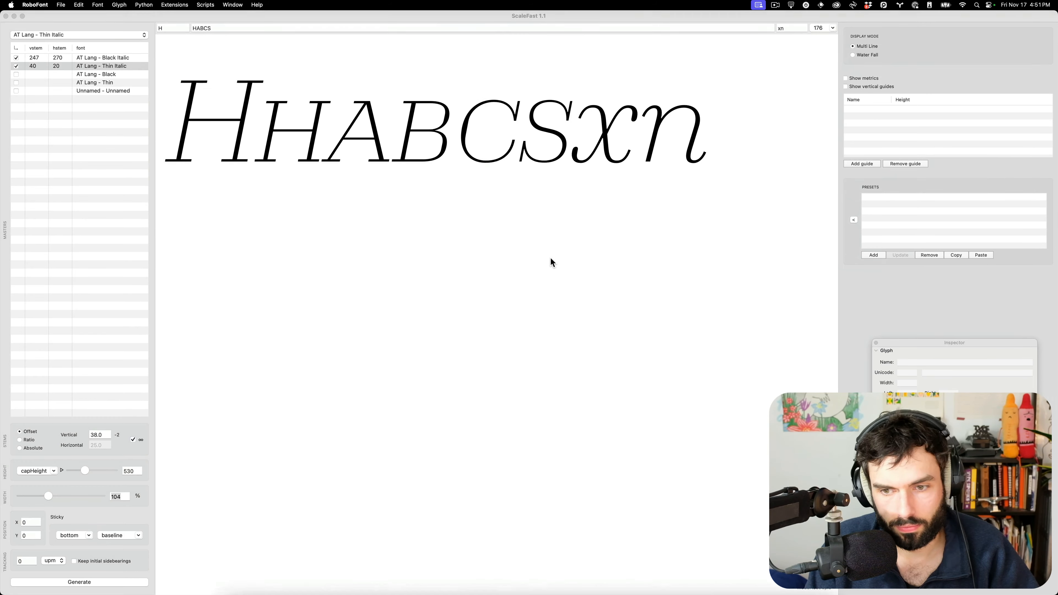
pyautogui.hotkey('ctrl', 'Up')
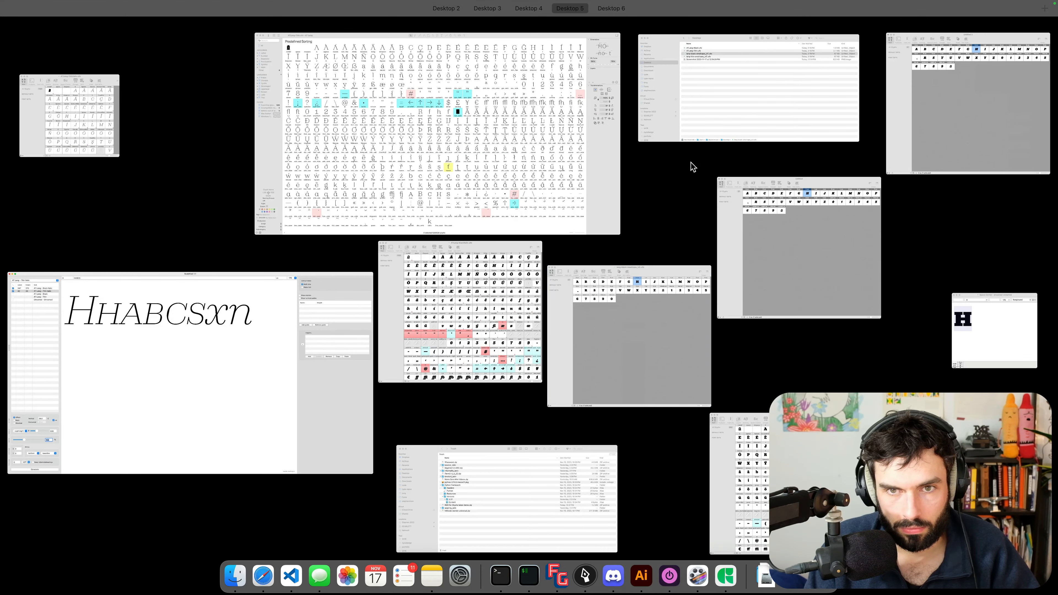
pyautogui.click(666, 142)
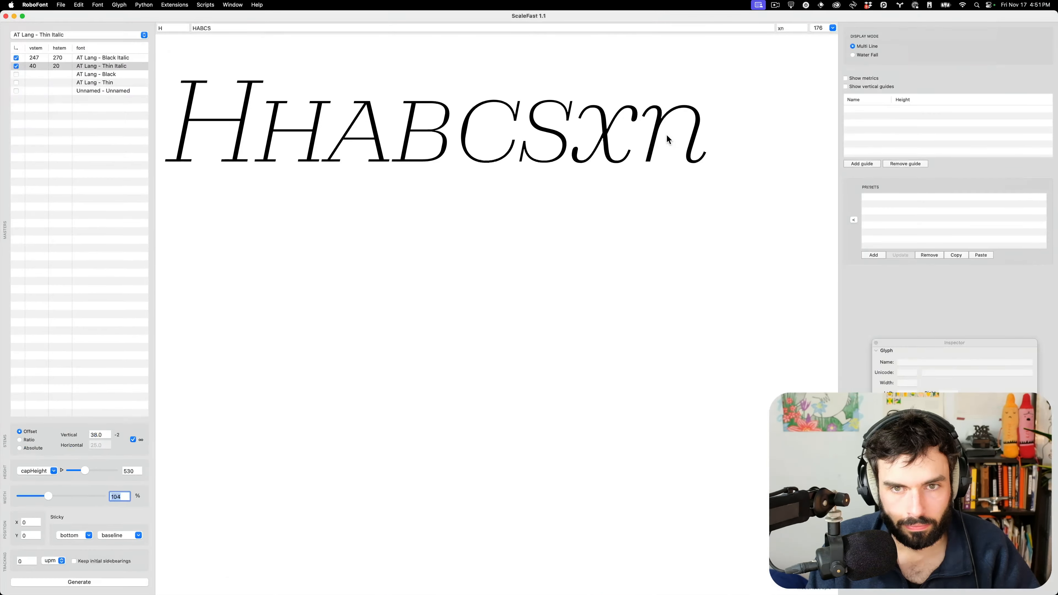
pyautogui.hotkey('ctrl', 'Up')
pyautogui.click(695, 97)
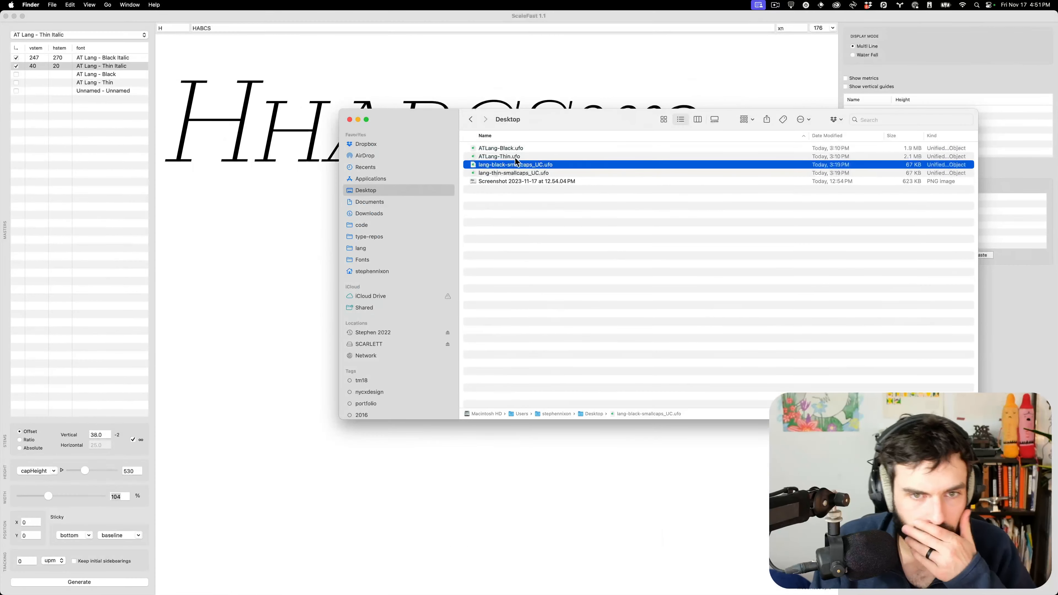
pyautogui.doubleClick(535, 173)
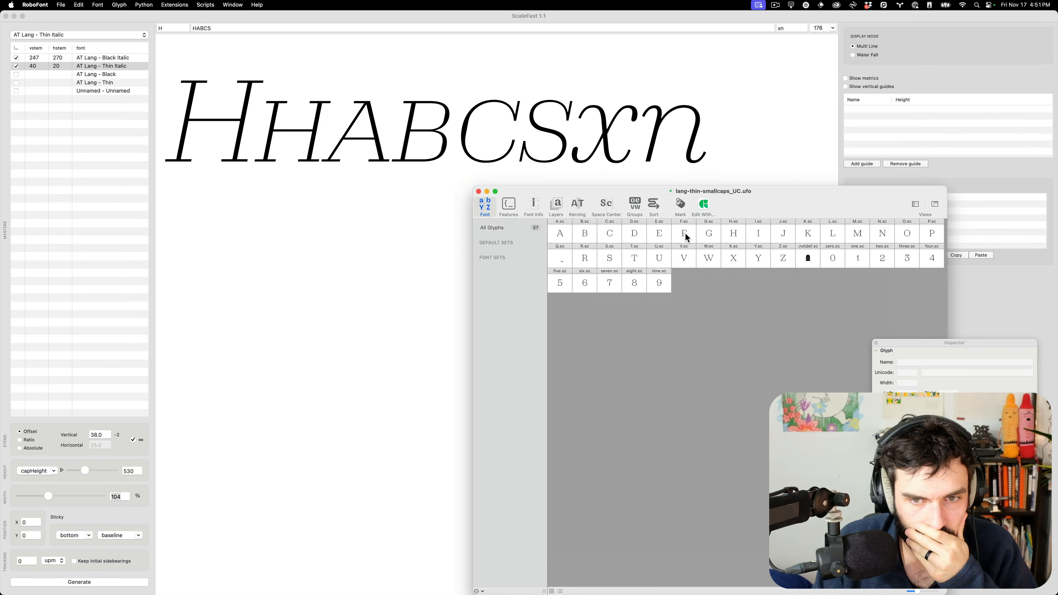
# Compare the advance width of H.sc in lang-thin-smallcaps_UC.ufo with H.sc in the newly generated Thin Italic font.
pyautogui.click(737, 235)
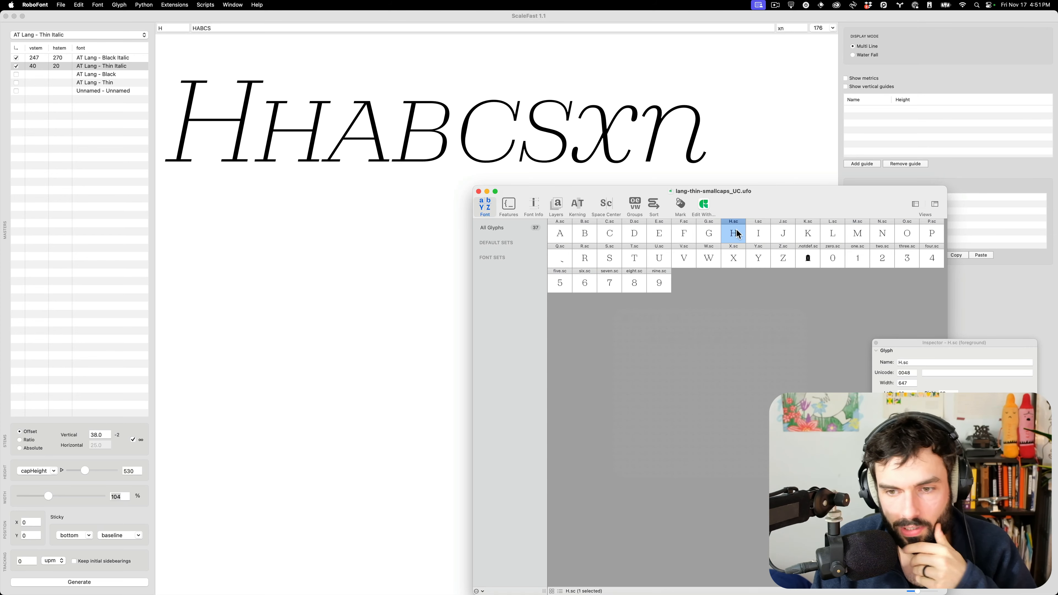
pyautogui.click(79, 582)
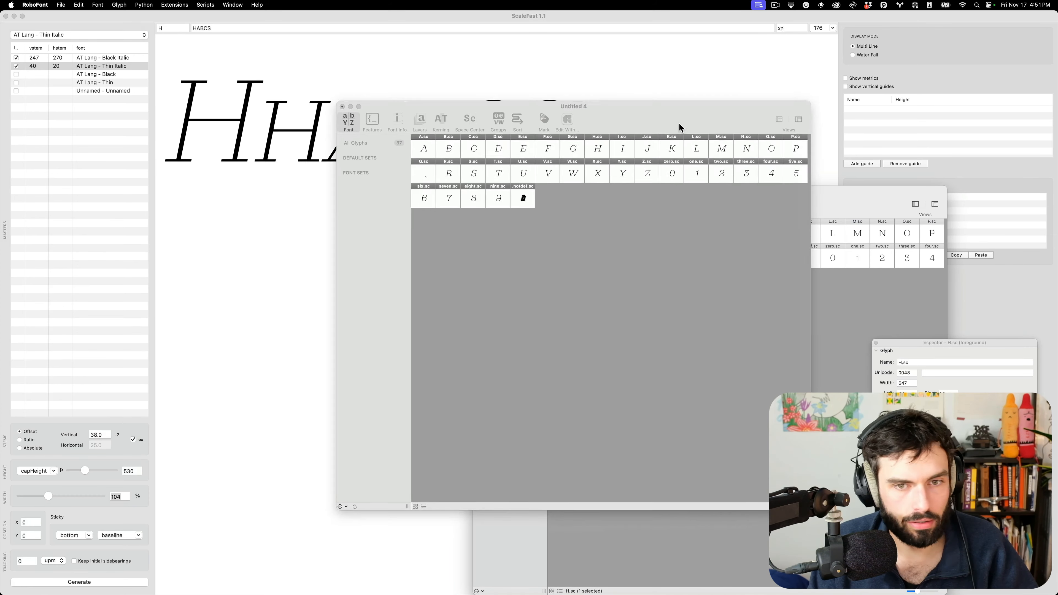
pyautogui.click(652, 140)
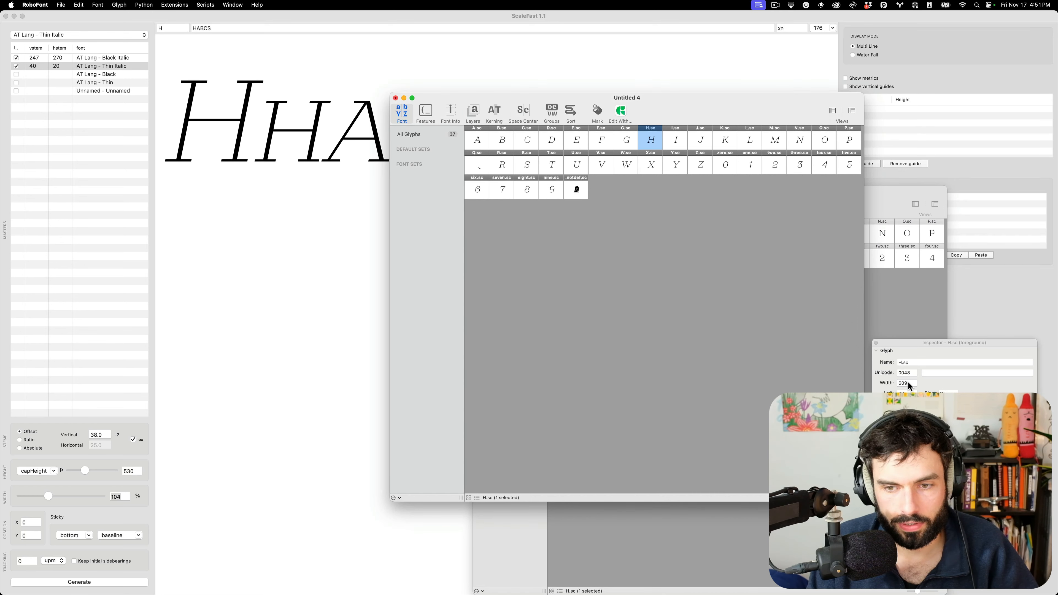
# Calculate the ratio between the two H.sc widths in Raycast as 609/647, and reverse it to 647/609.
pyautogui.hotkey('alt', 'space')
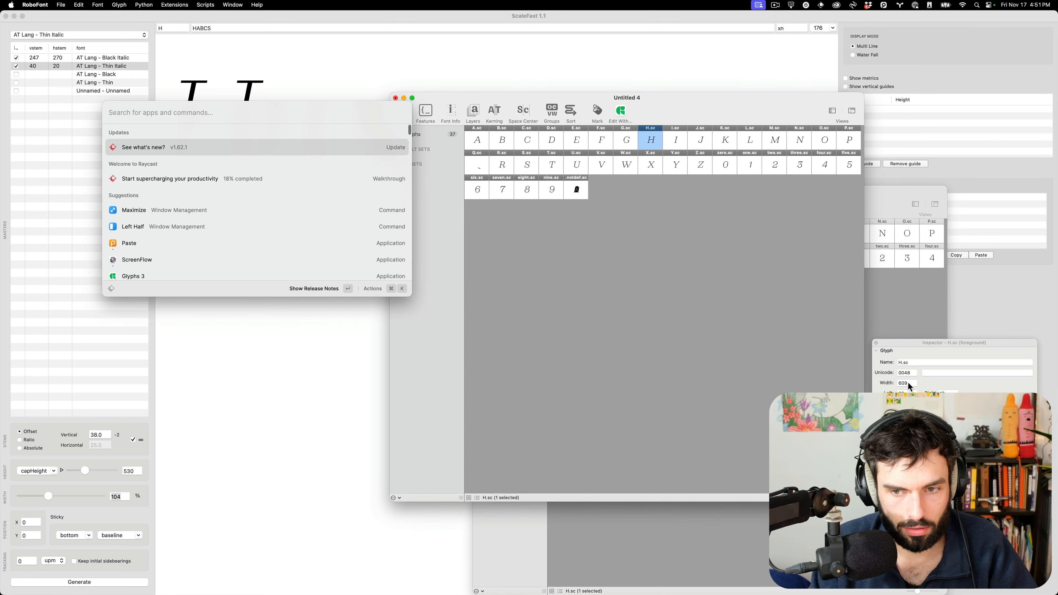
pyautogui.write('609')
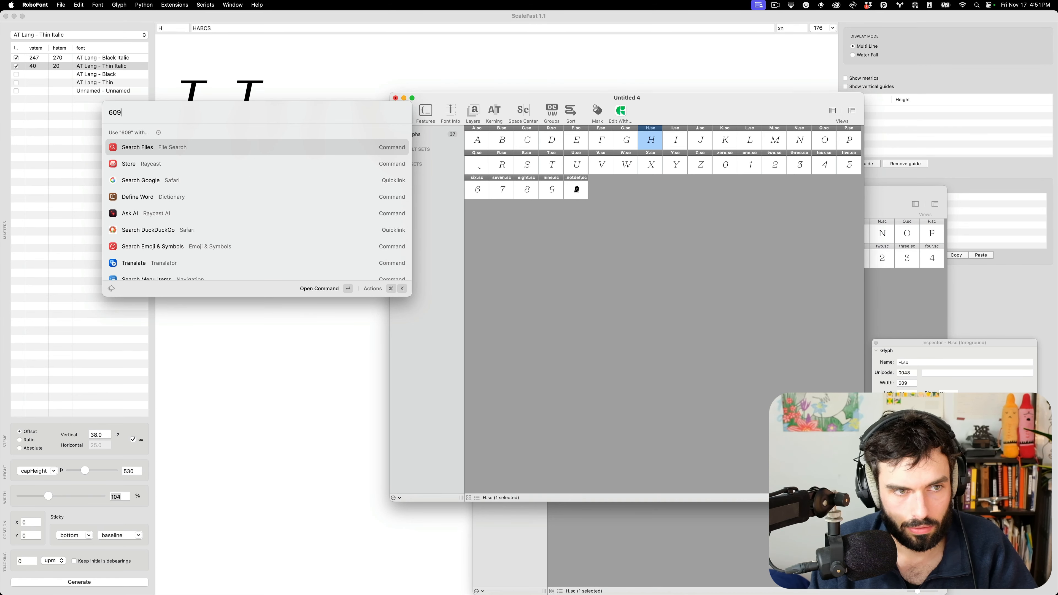
pyautogui.write('/647')
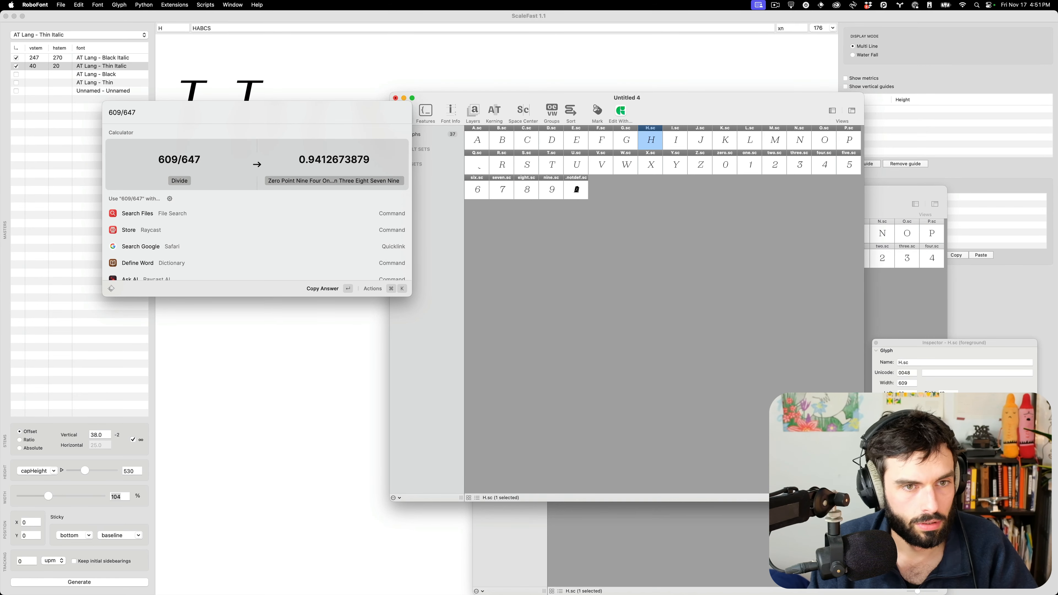
pyautogui.press('super+a')
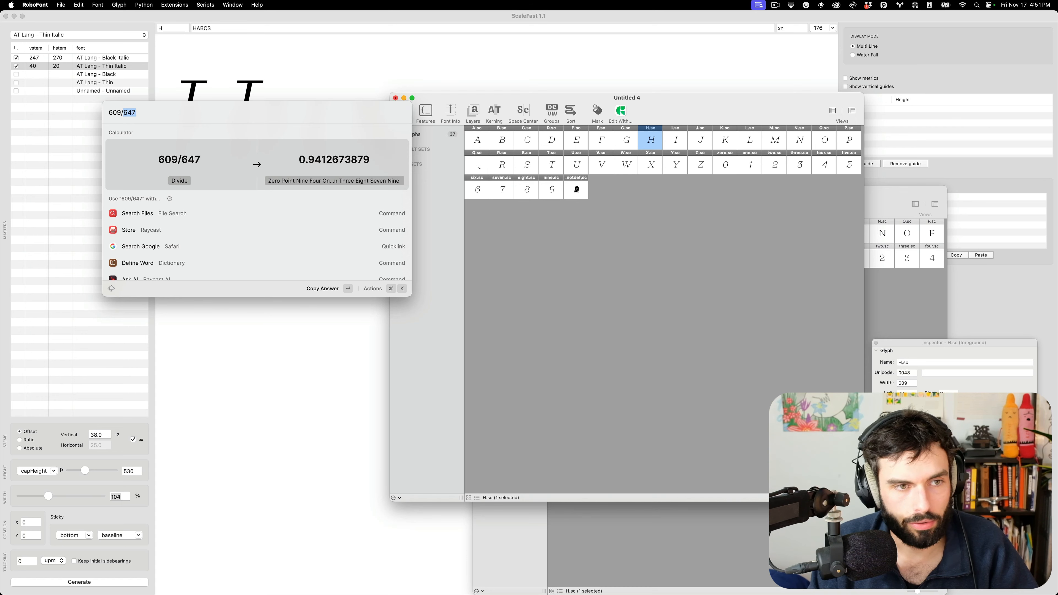
pyautogui.write('609')
pyautogui.press('super+Left')
pyautogui.write('647/')
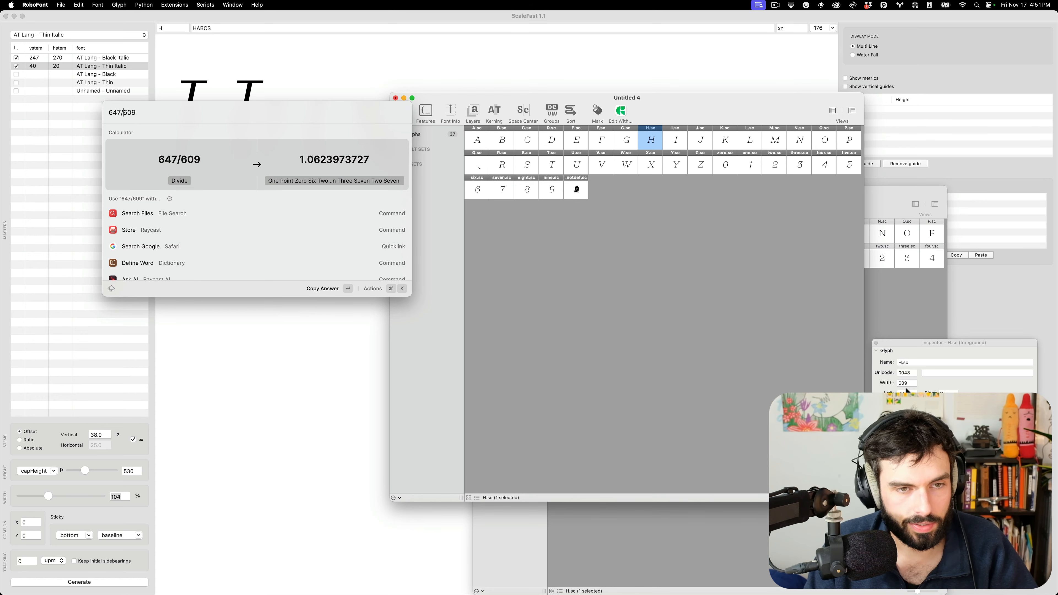
# Try a width scaling of 106 % for the Thin Italic, and set it back to 104 %.
pyautogui.click(126, 496)
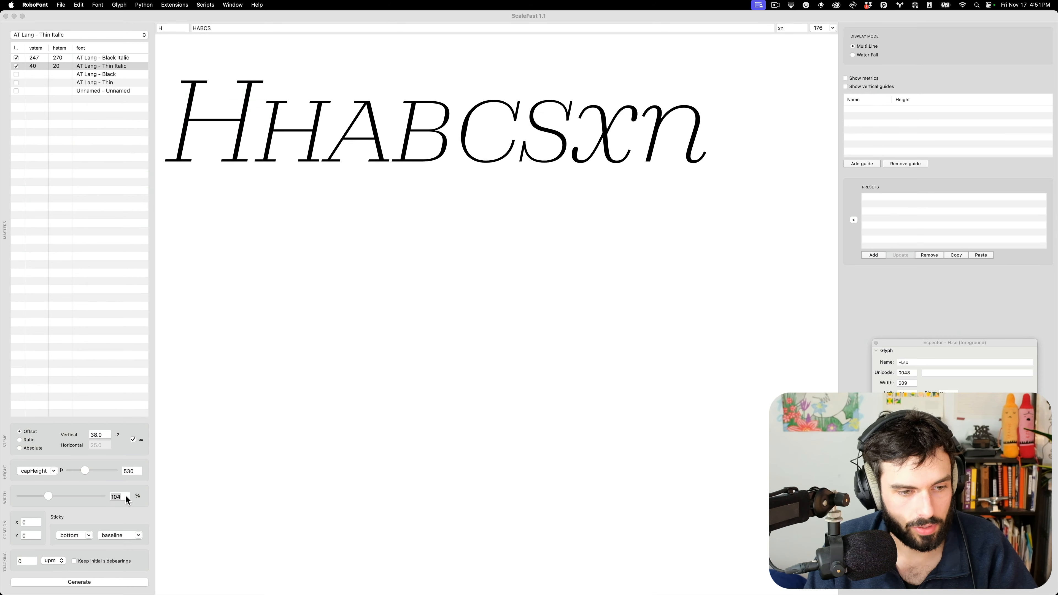
pyautogui.click(125, 496)
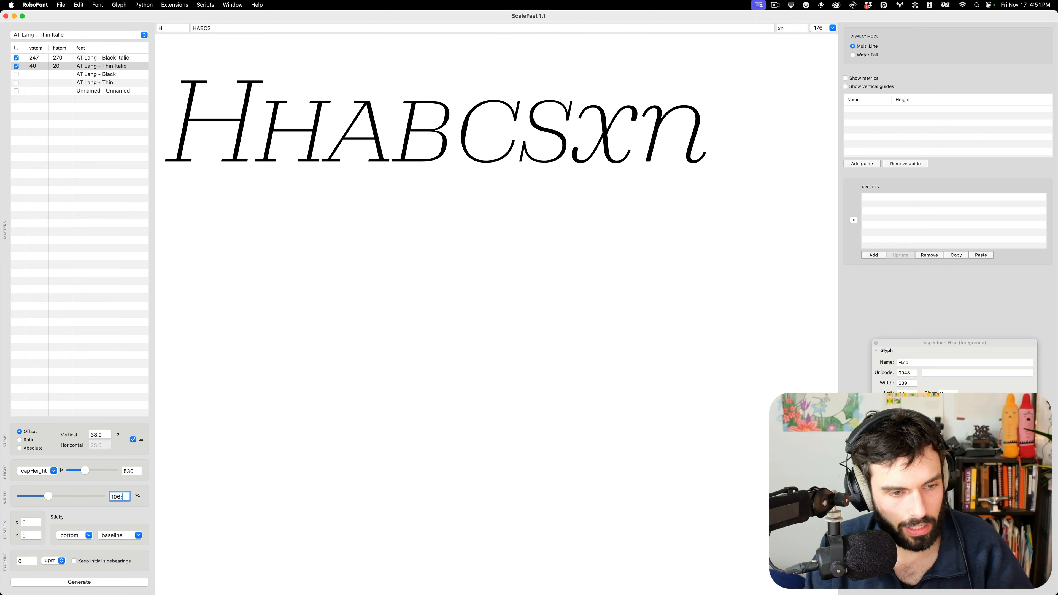
pyautogui.press('BackSpace')
pyautogui.write('4')
# Calculate the corrected width scaling in Raycast as 104*1.06.
pyautogui.press('super+space')
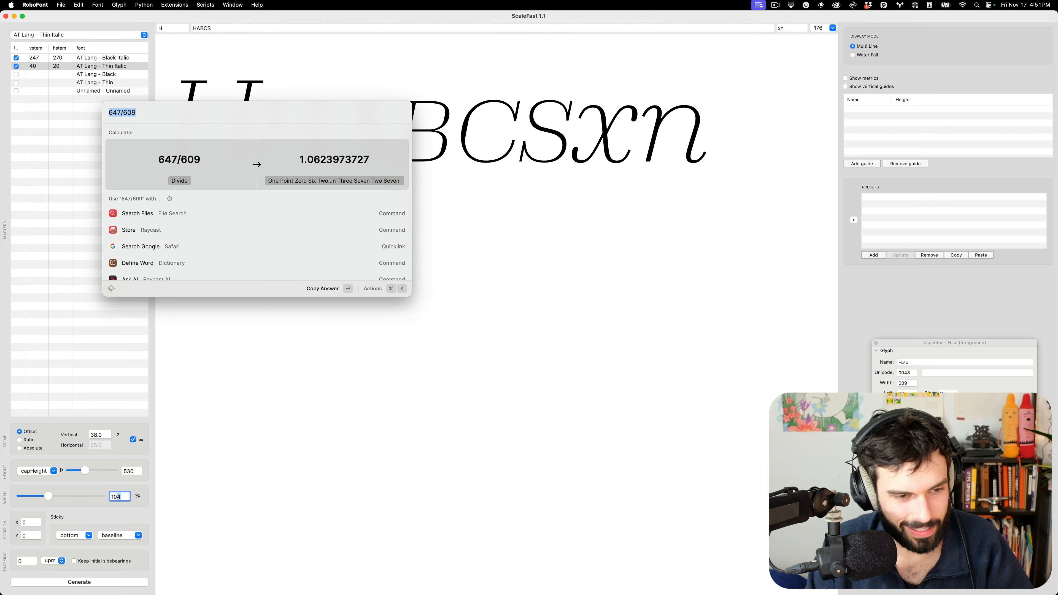
pyautogui.write('10')
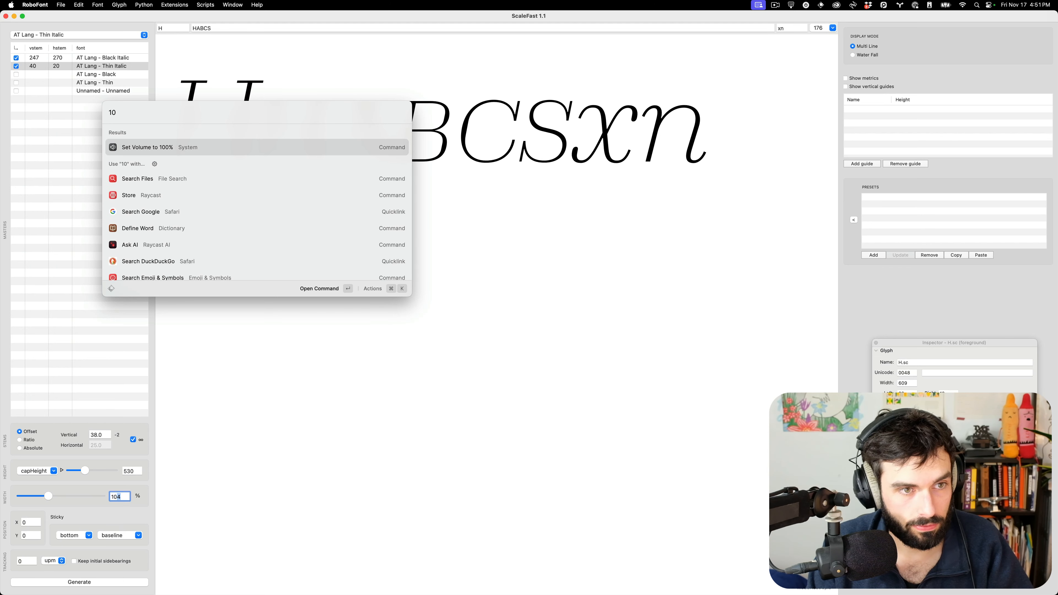
pyautogui.write('4*106')
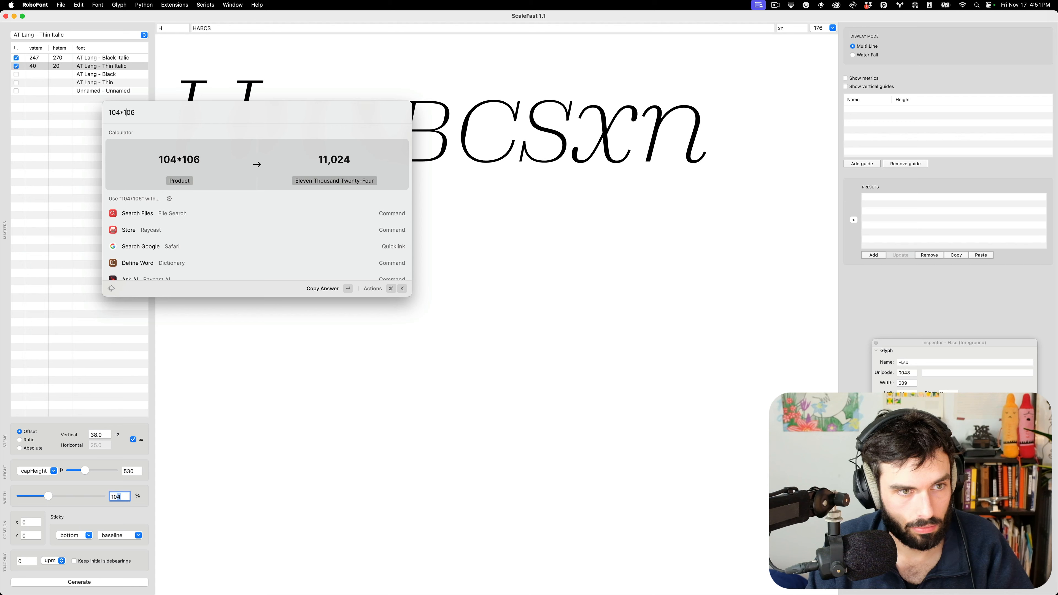
pyautogui.write('.')
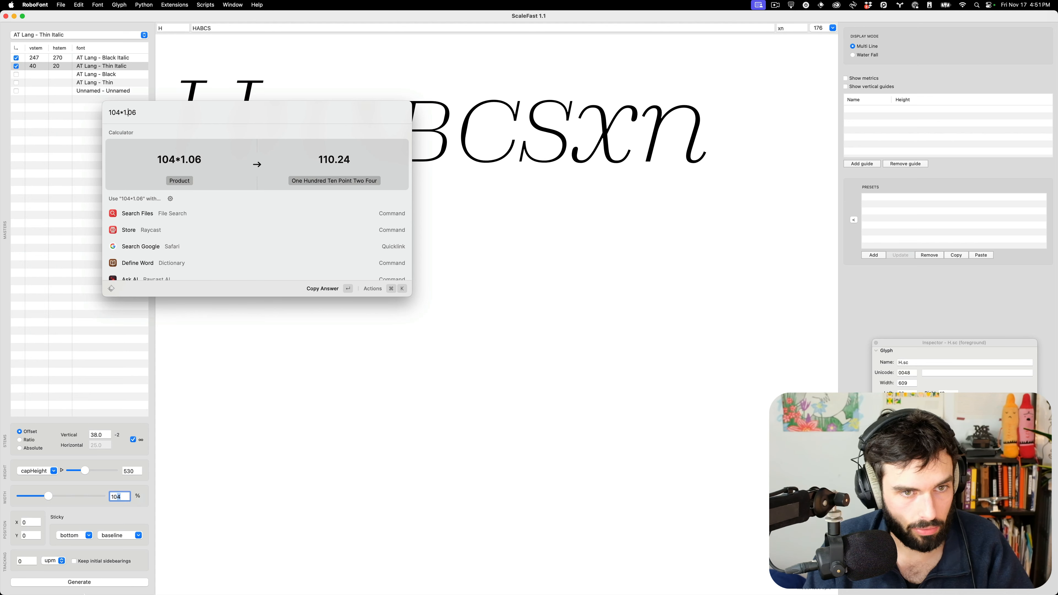
# Set the width scaling of the Thin Italic small caps to 110 % in ScaleFast.
pyautogui.click(123, 497)
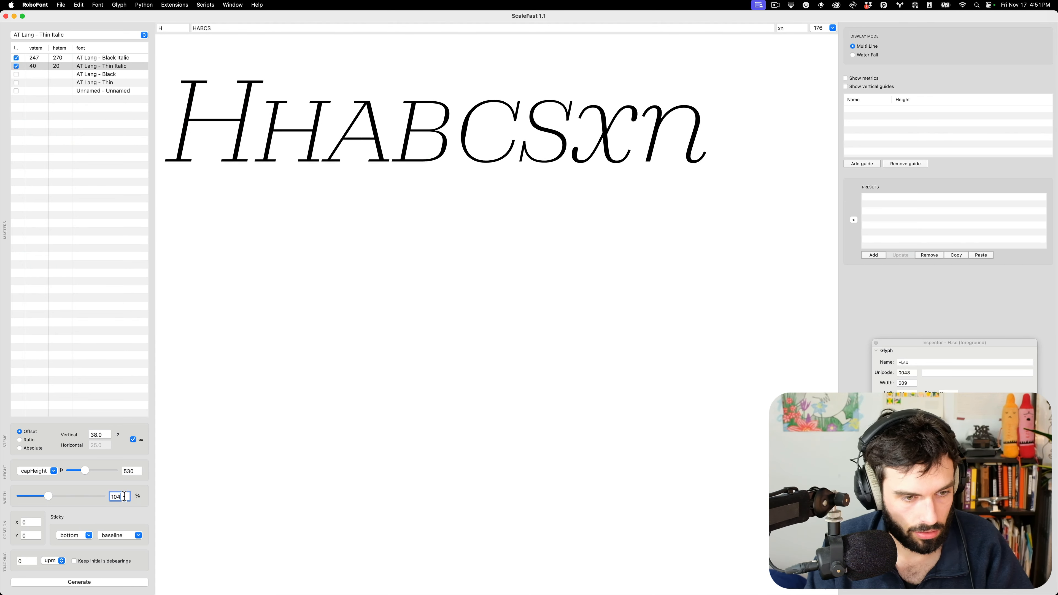
pyautogui.press('BackSpace')
pyautogui.press('BackSpace')
pyautogui.write('1')
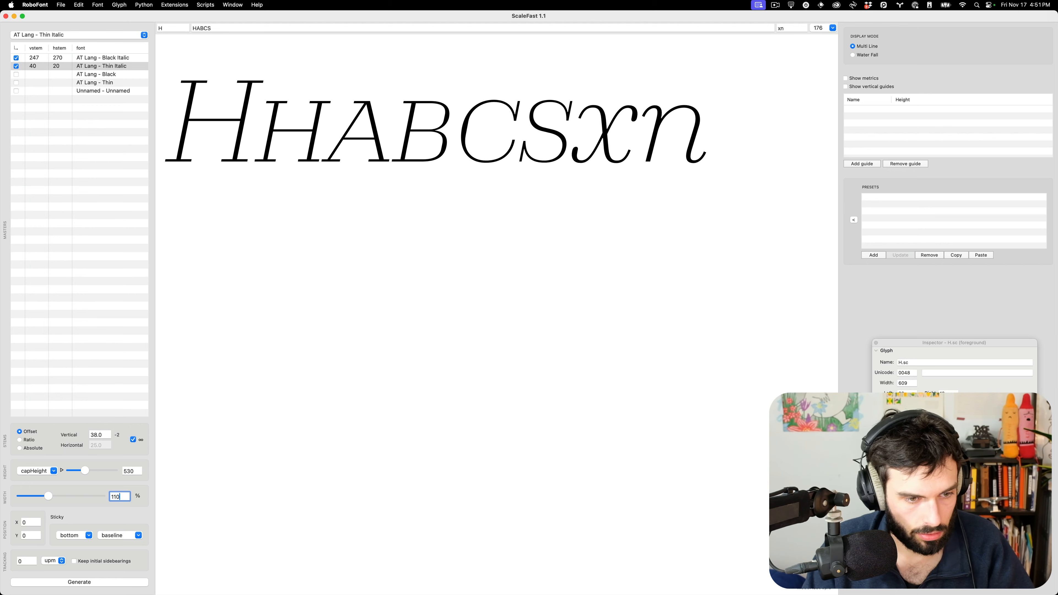
pyautogui.write('0')
pyautogui.press('Tab')
pyautogui.click(117, 584)
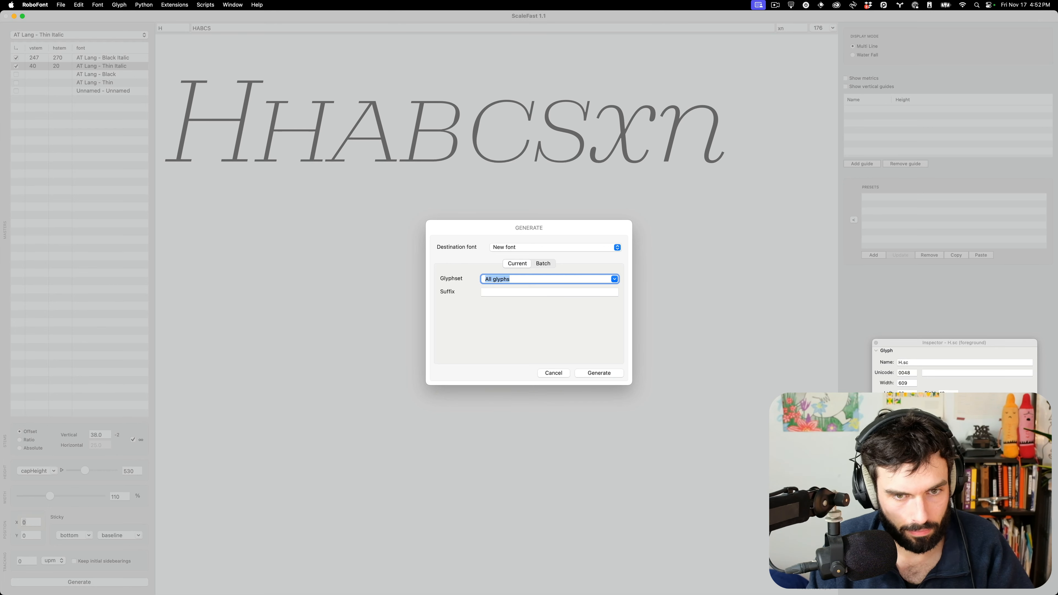
pyautogui.press('BackSpace')
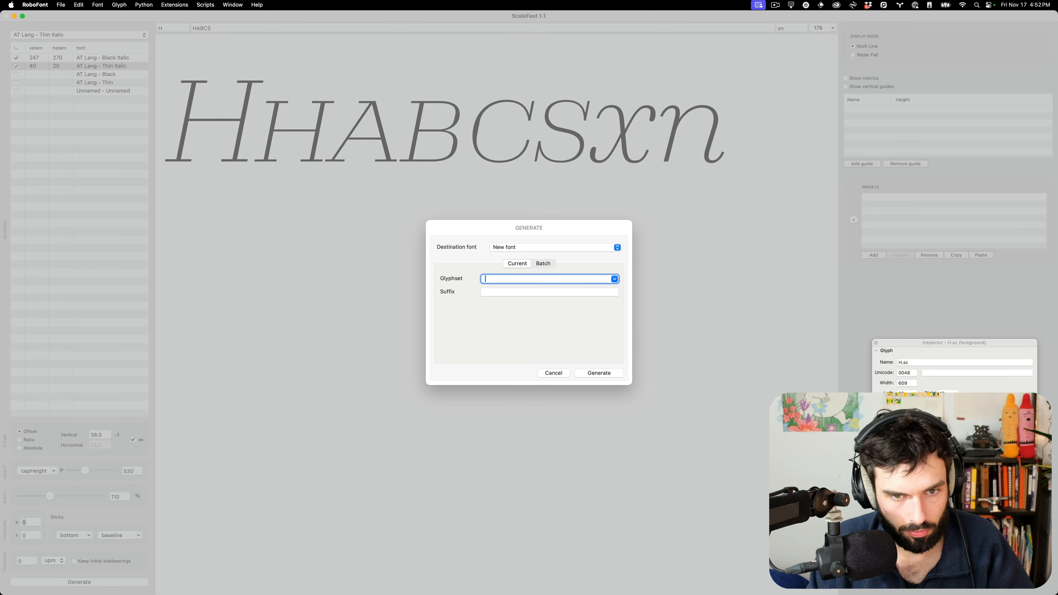
pyautogui.write('647')
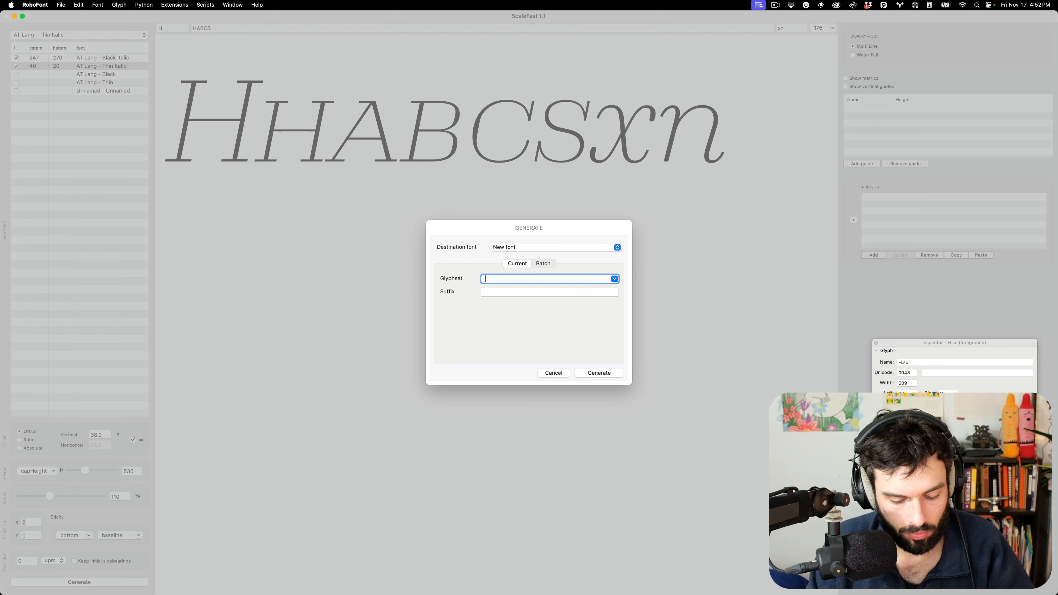
pyautogui.press('super+space')
pyautogui.write('paste')
pyautogui.press('Return')
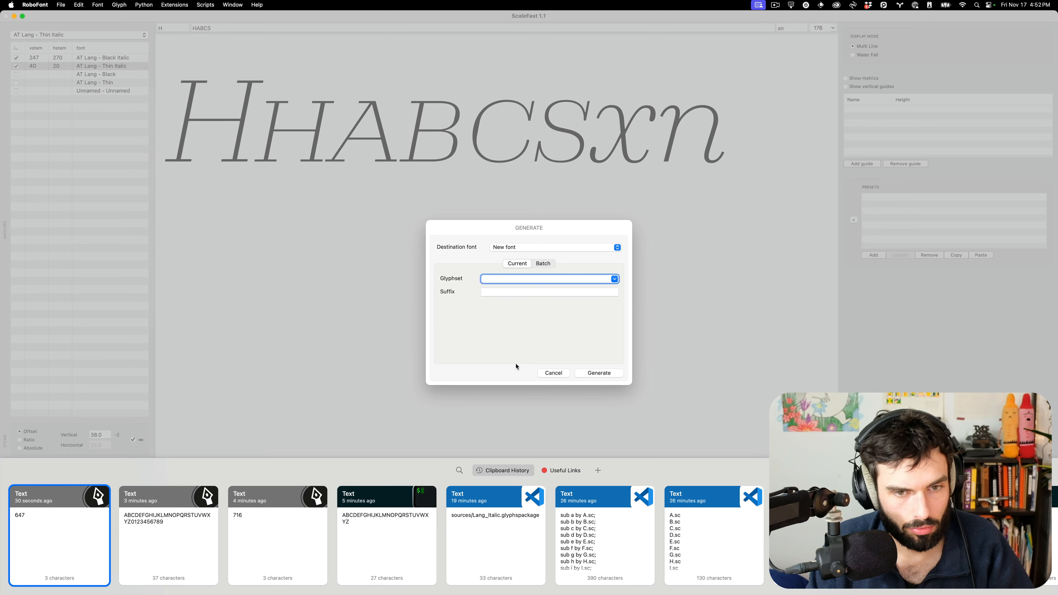
pyautogui.doubleClick(154, 527)
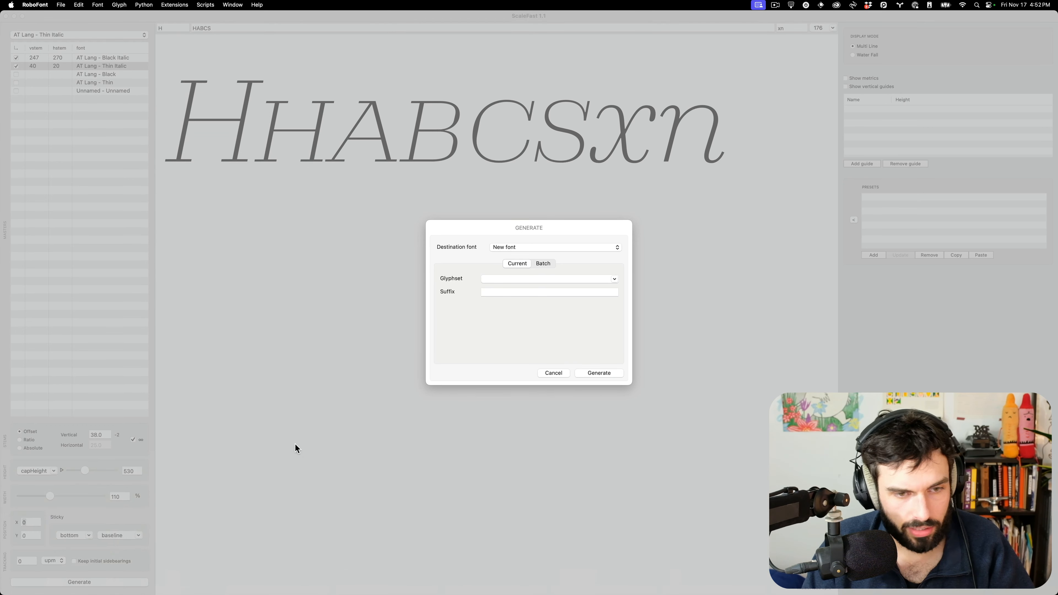
pyautogui.click(541, 278)
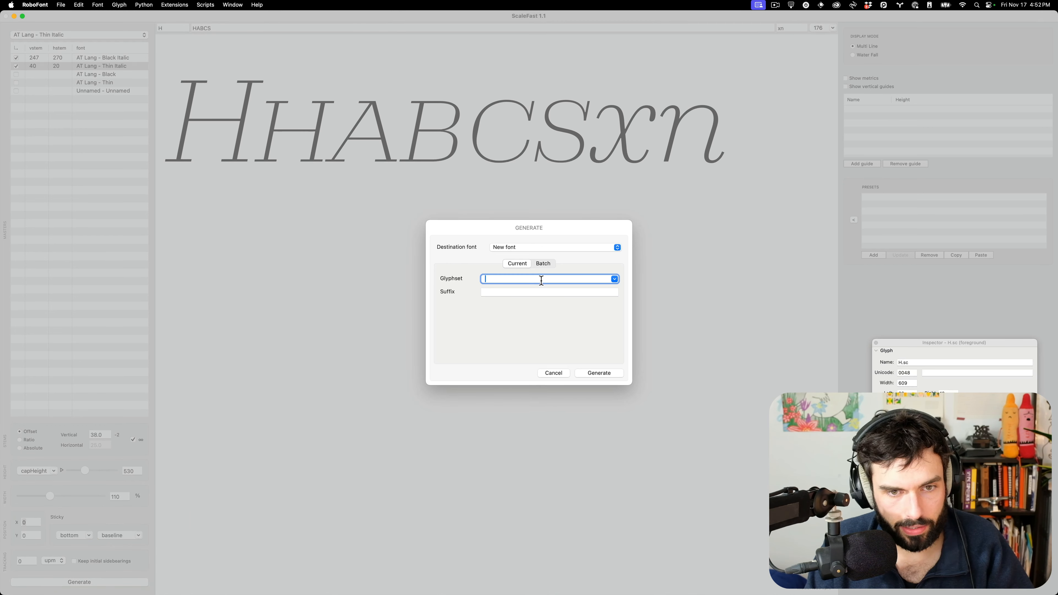
pyautogui.press('super+v')
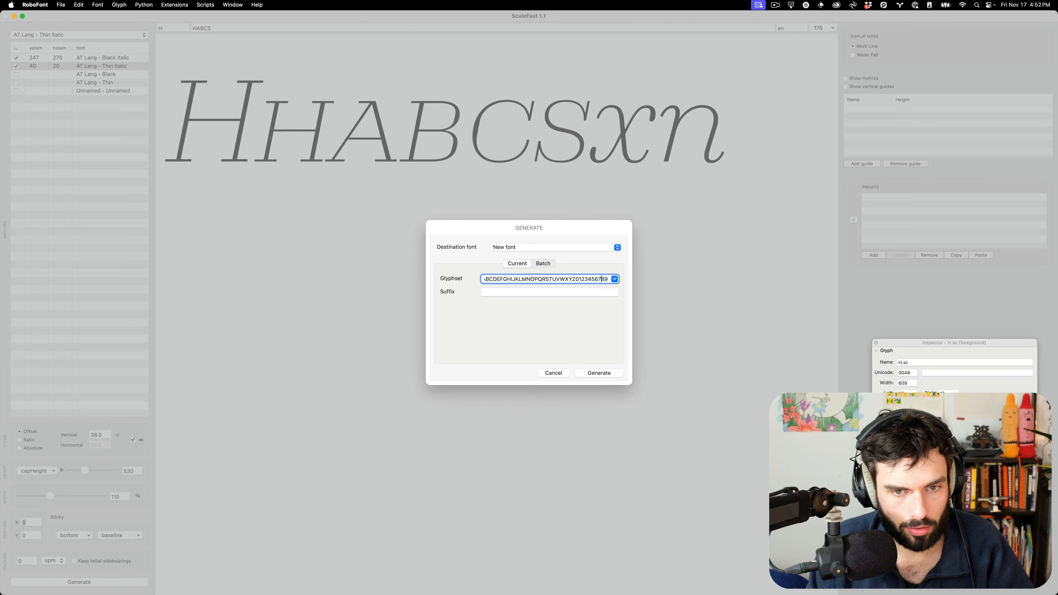
# Add the suffix .sc to the glyph names and generate the Thin Italic small caps font.
pyautogui.click(544, 291)
pyautogui.write('.sc')
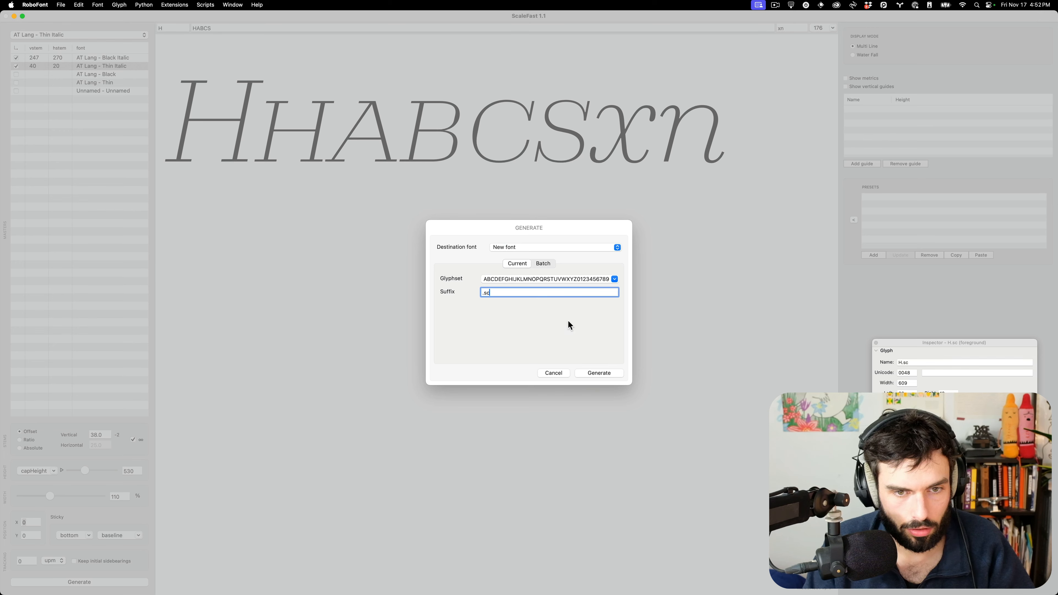
pyautogui.click(600, 372)
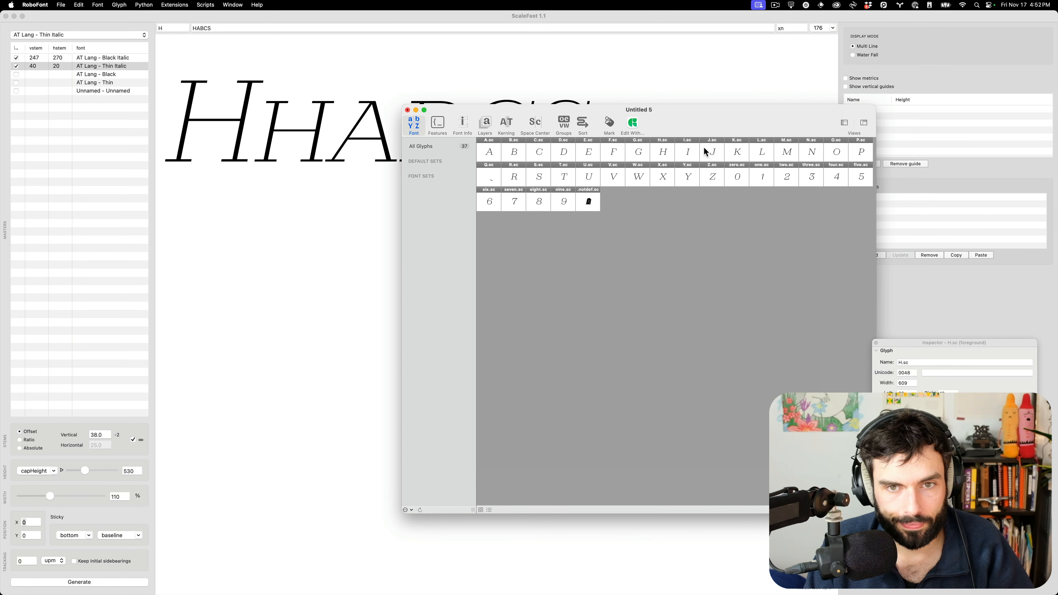
# Compare the advance width of H.sc in the new Thin Italic font with lang-thin-smallcaps_UC.ufo, and close that reference font.
pyautogui.click(674, 155)
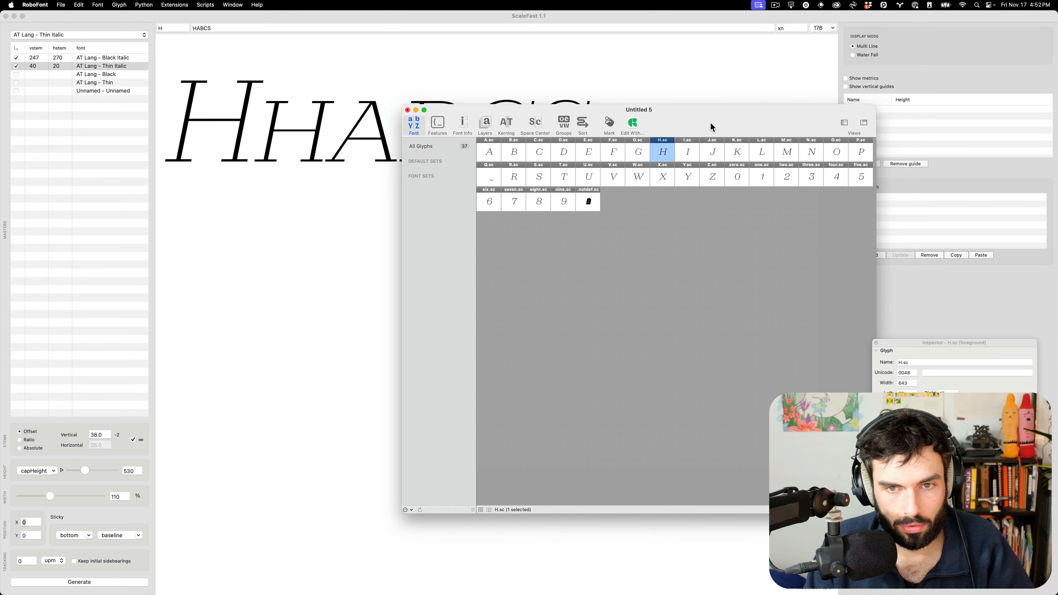
pyautogui.press('super+w')
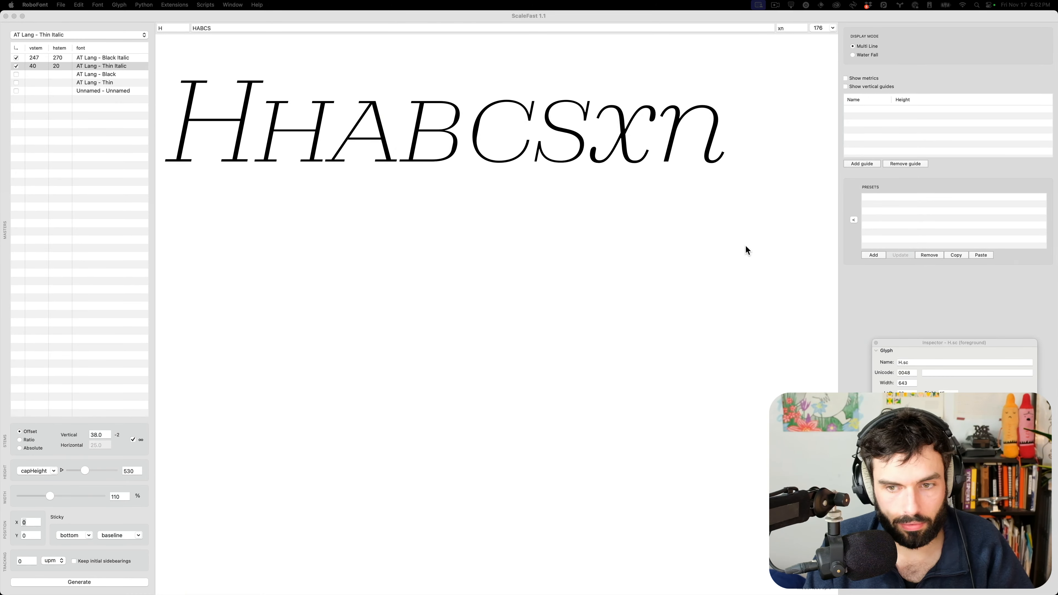
pyautogui.hotkey('ctrl', 'Up')
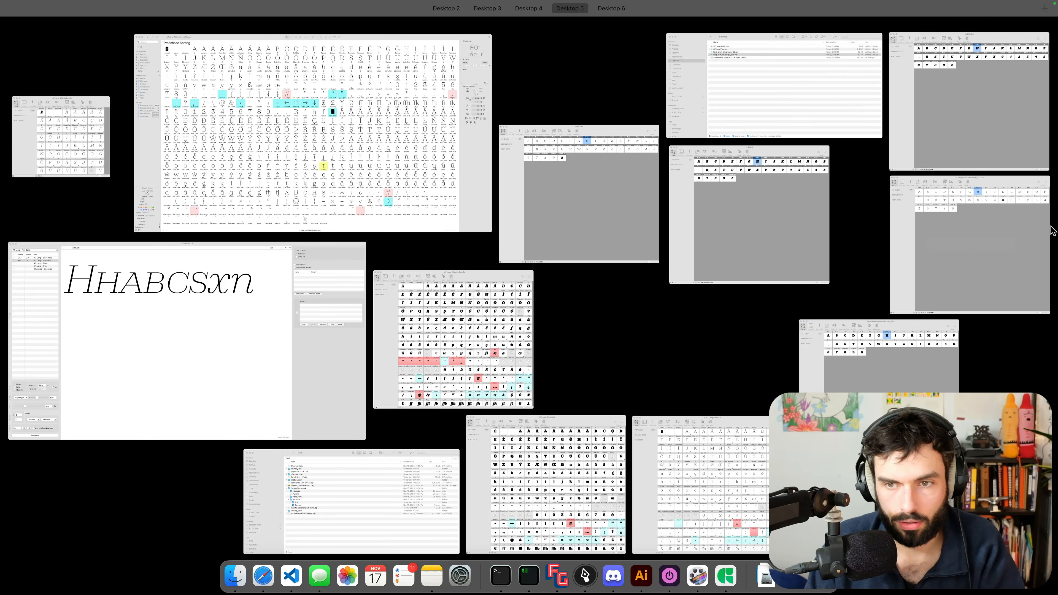
pyautogui.click(975, 235)
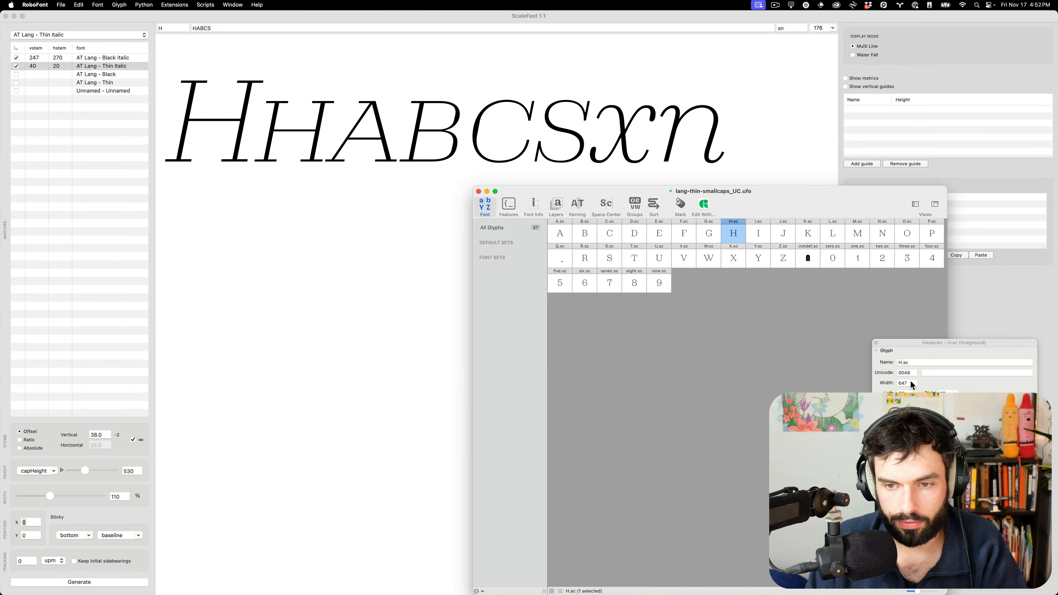
pyautogui.click(478, 192)
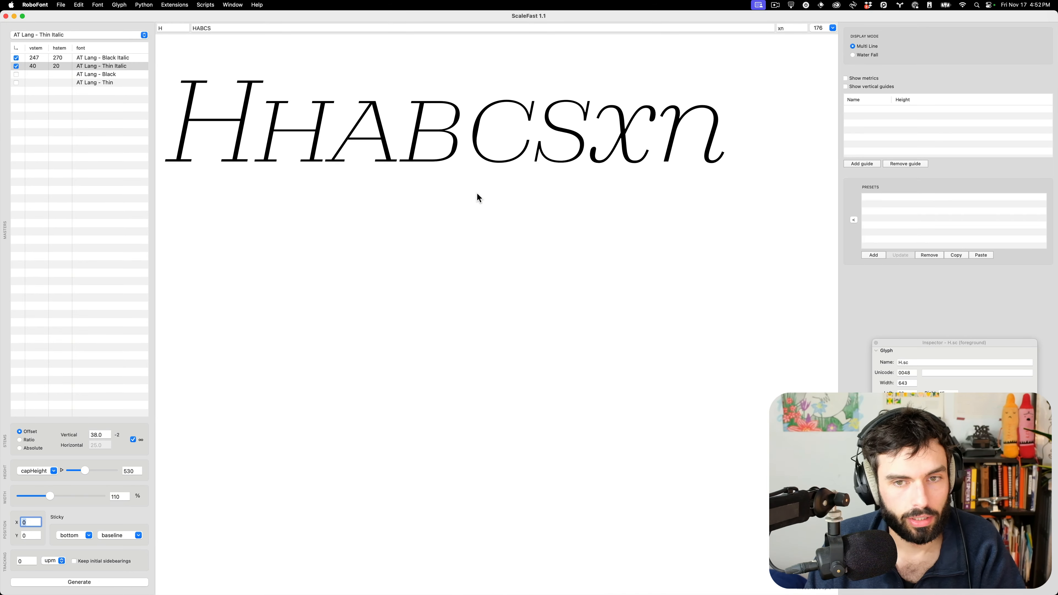
# Minimize the ScaleFast window and bring the newly generated Untitled 5 font window to the front.
pyautogui.click(15, 16)
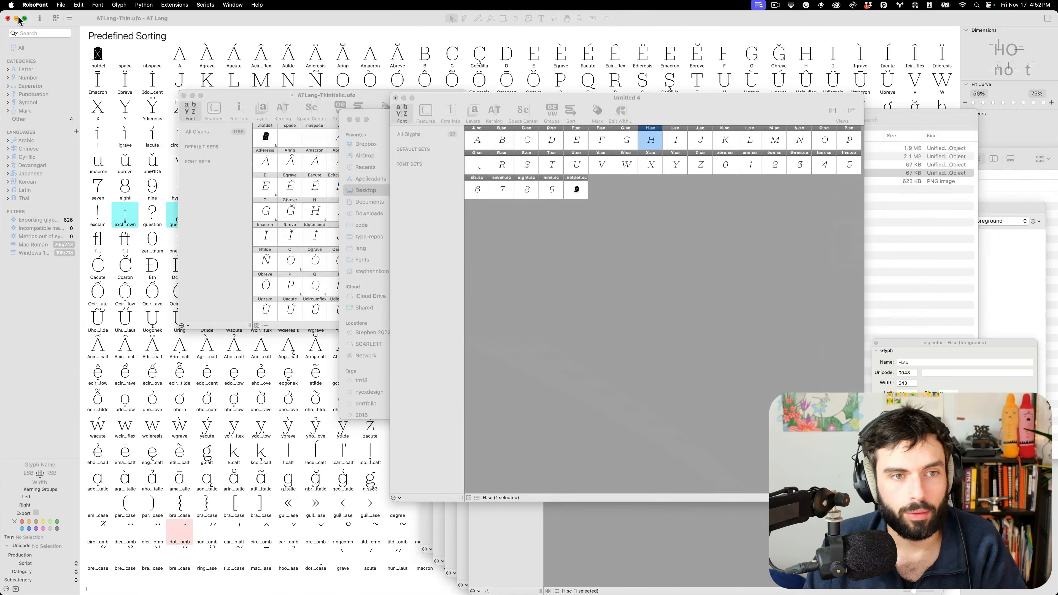
pyautogui.click(600, 268)
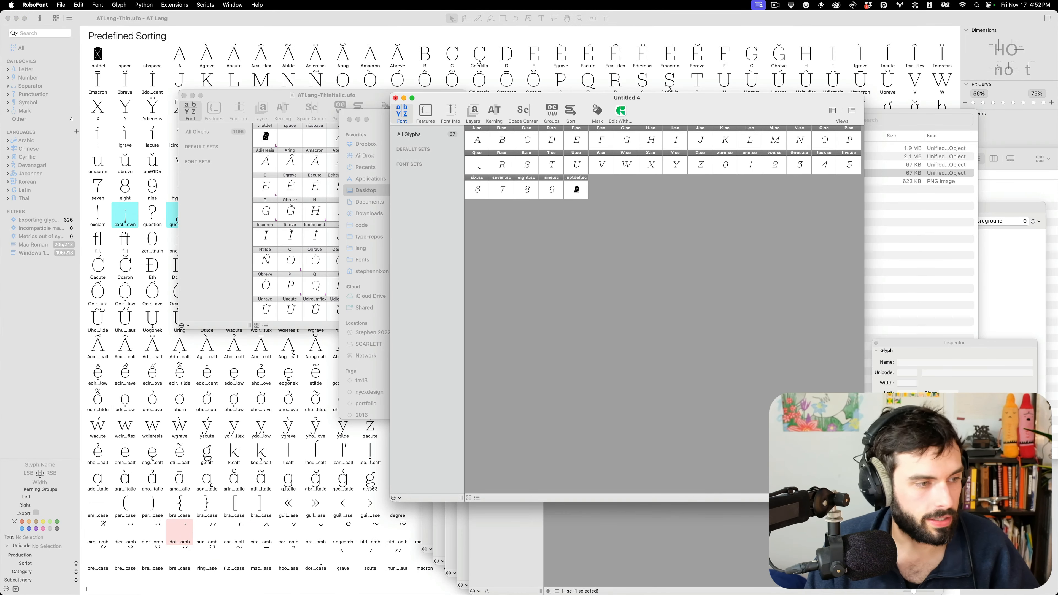
pyautogui.press('super+grave')
pyautogui.moveTo(736, 122); pyautogui.dragTo(690, 75)
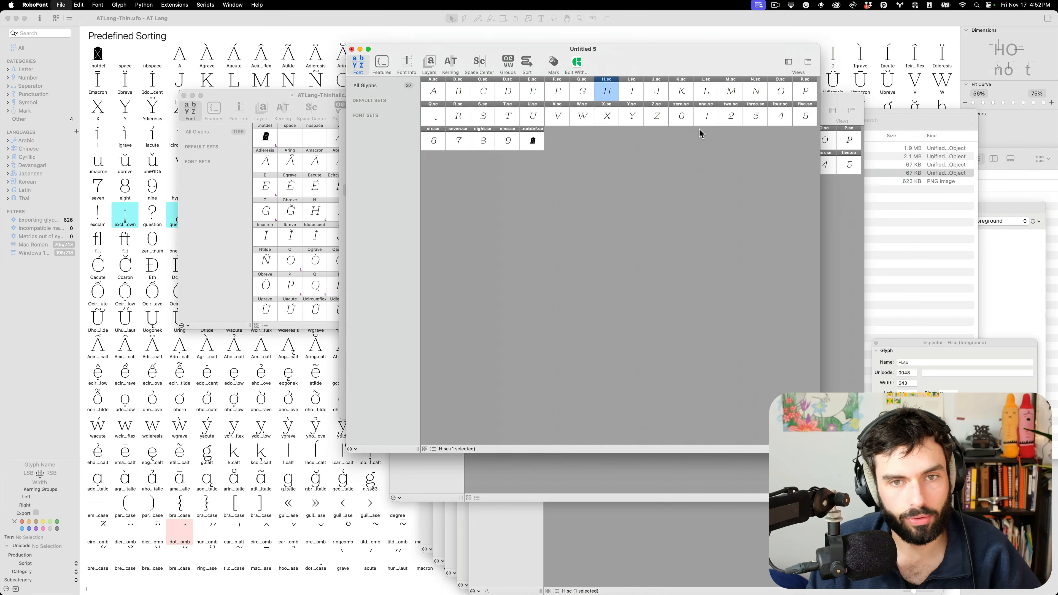
# Start saving Untitled 5 under the name lang_italic-thin-smallcaps_UC, adapted from the existing lang-thin-smallcaps_UC.ufo file name on the Desktop.
pyautogui.press('super+s')
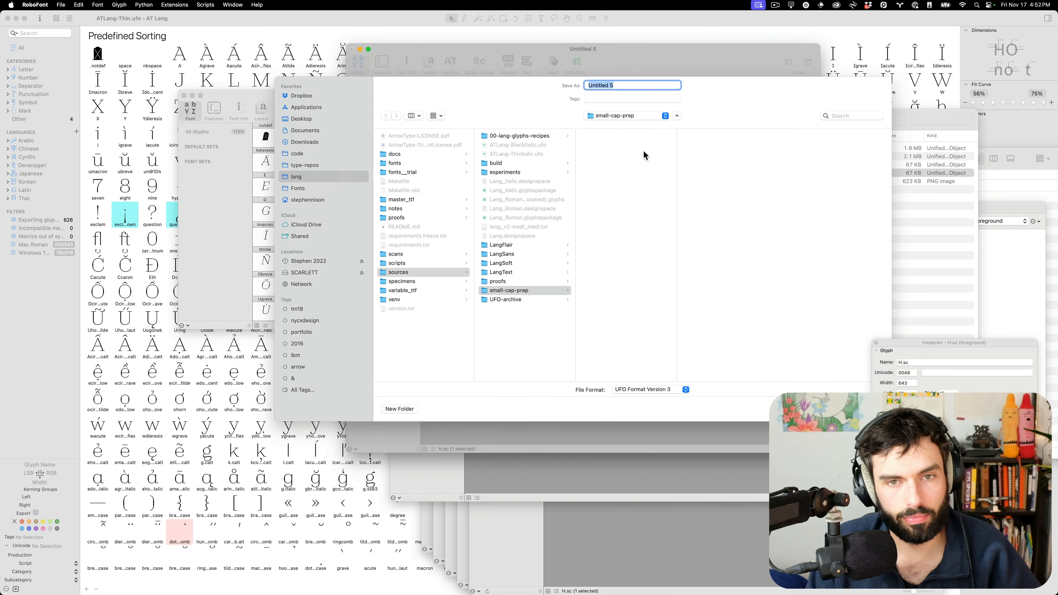
pyautogui.click(617, 115)
pyautogui.click(617, 117)
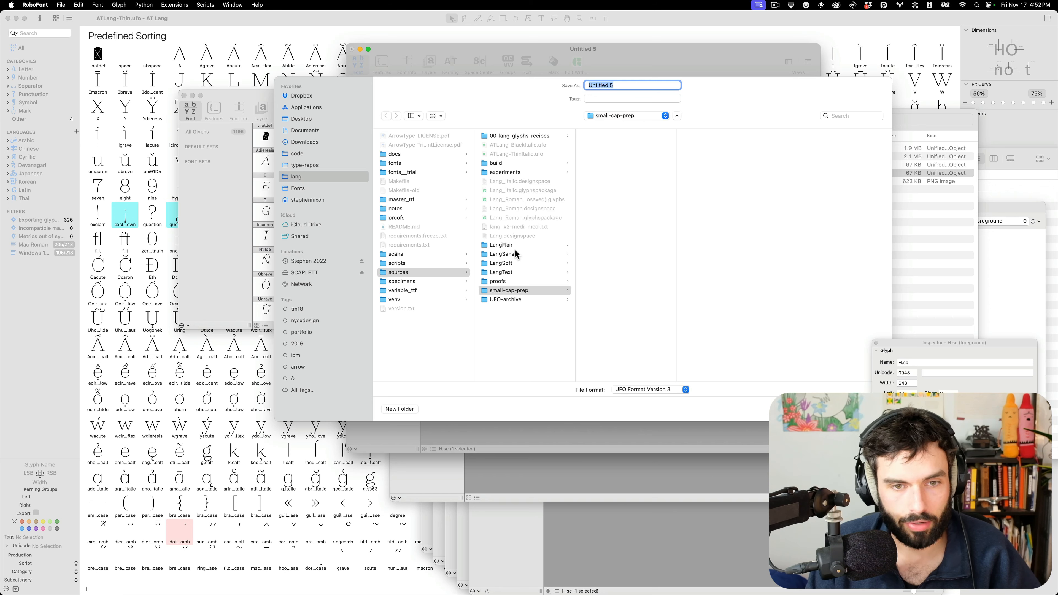
pyautogui.click(302, 120)
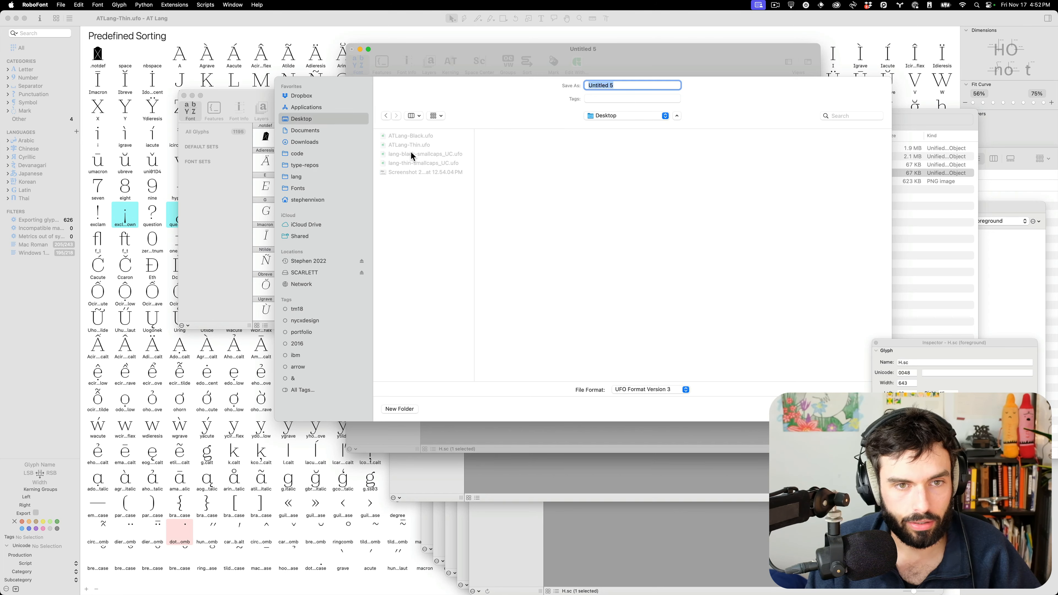
pyautogui.click(413, 168)
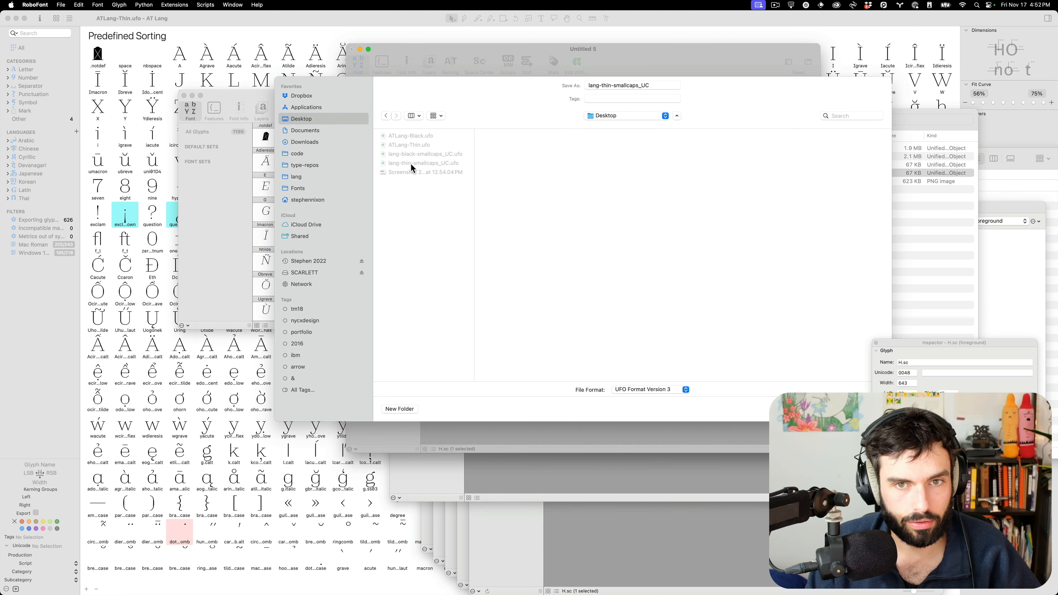
pyautogui.click(601, 85)
pyautogui.write('_italic')
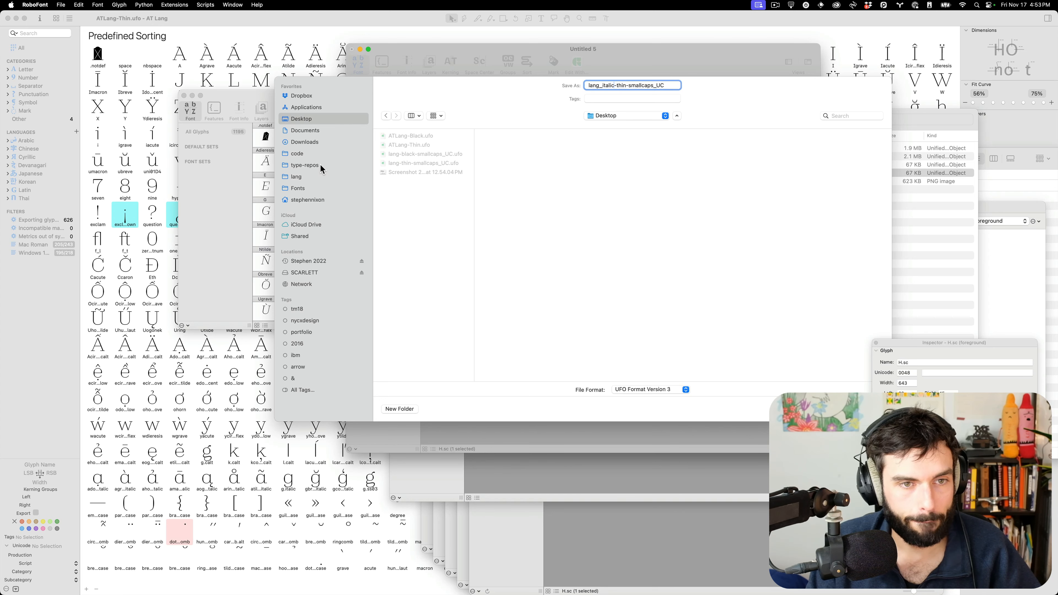
# Save the Thin Italic small caps font in the small-cap-prep folder inside lang/sources.
pyautogui.click(308, 178)
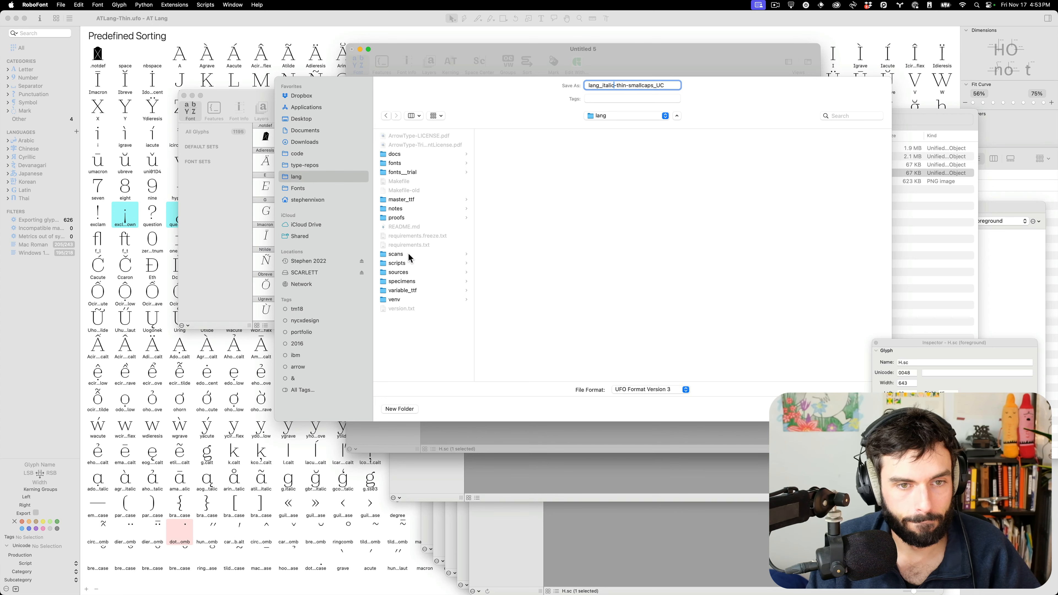
pyautogui.click(405, 273)
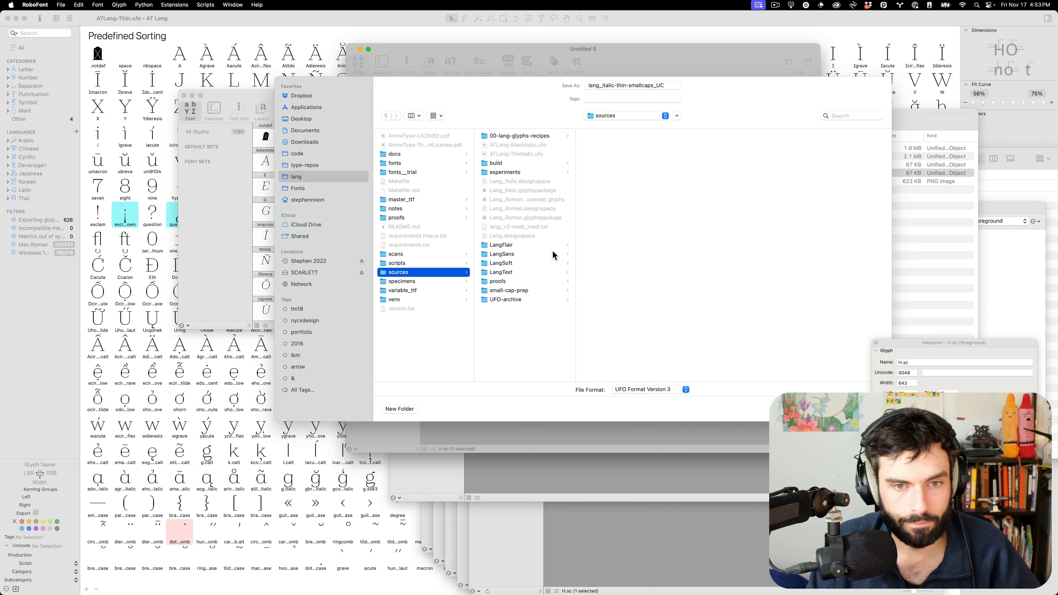
pyautogui.click(526, 292)
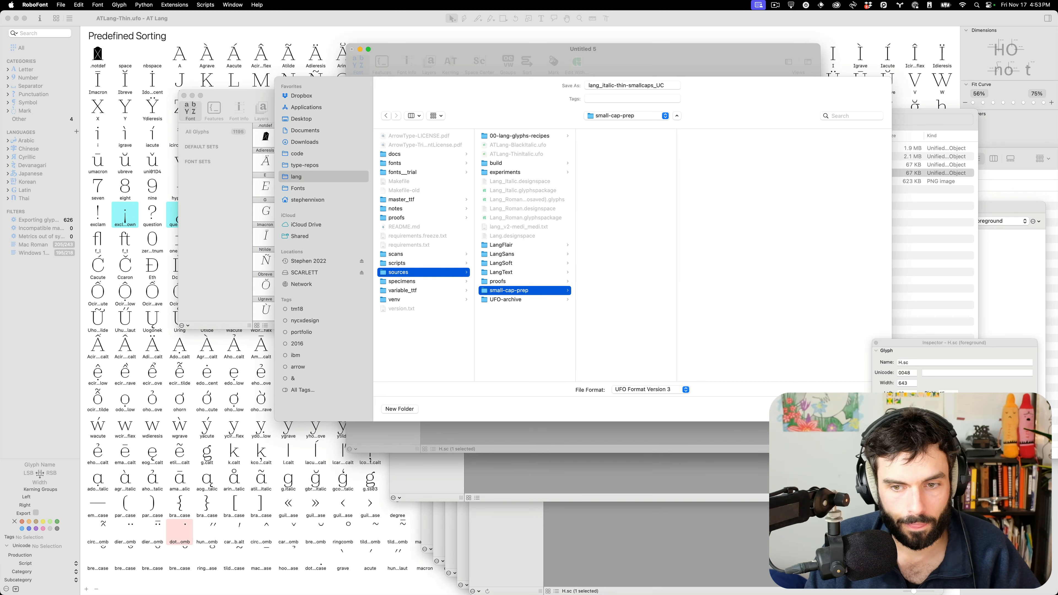
pyautogui.press('Return')
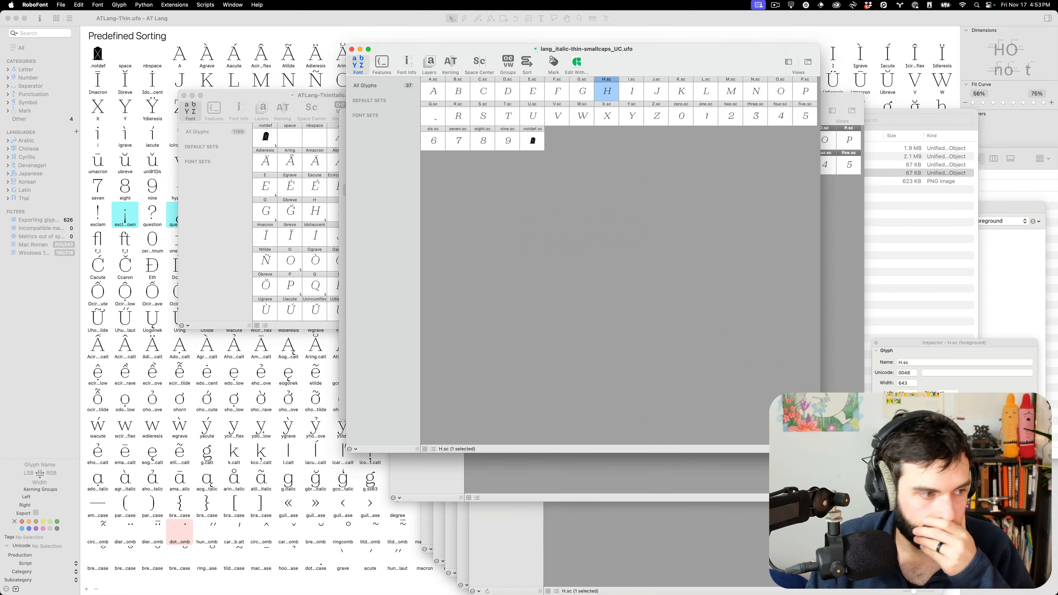
# Save the Untitled 3 Black Italic small caps font as lang_italic-black-smallcaps_UC in the small-cap-prep folder, adapting the saved Thin Italic file name.
pyautogui.moveTo(0, 167); pyautogui.dragTo(619, 61)
pyautogui.press('super+s')
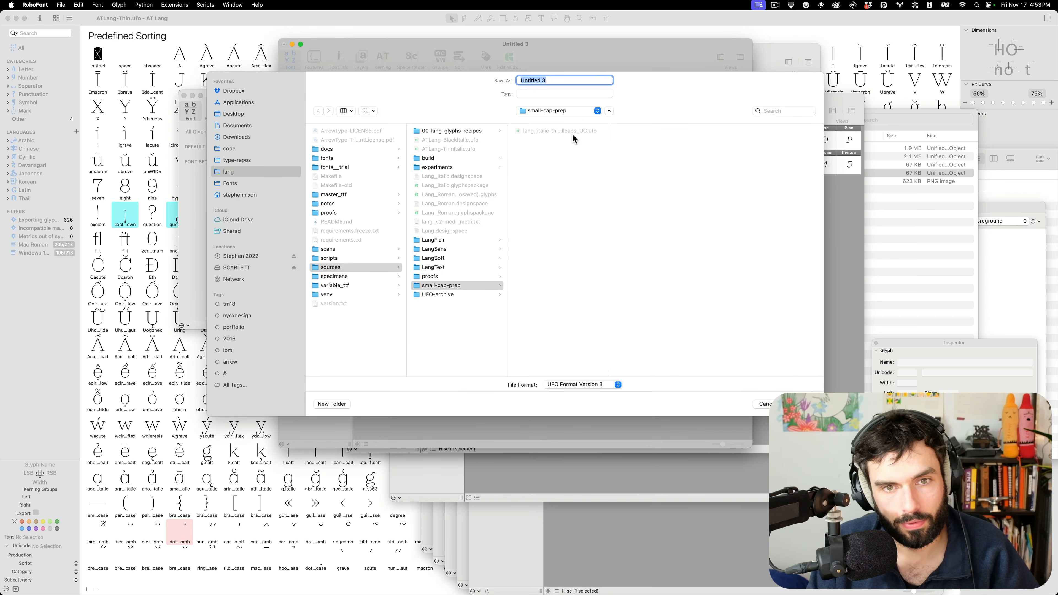
pyautogui.click(572, 132)
pyautogui.doubleClick(554, 81)
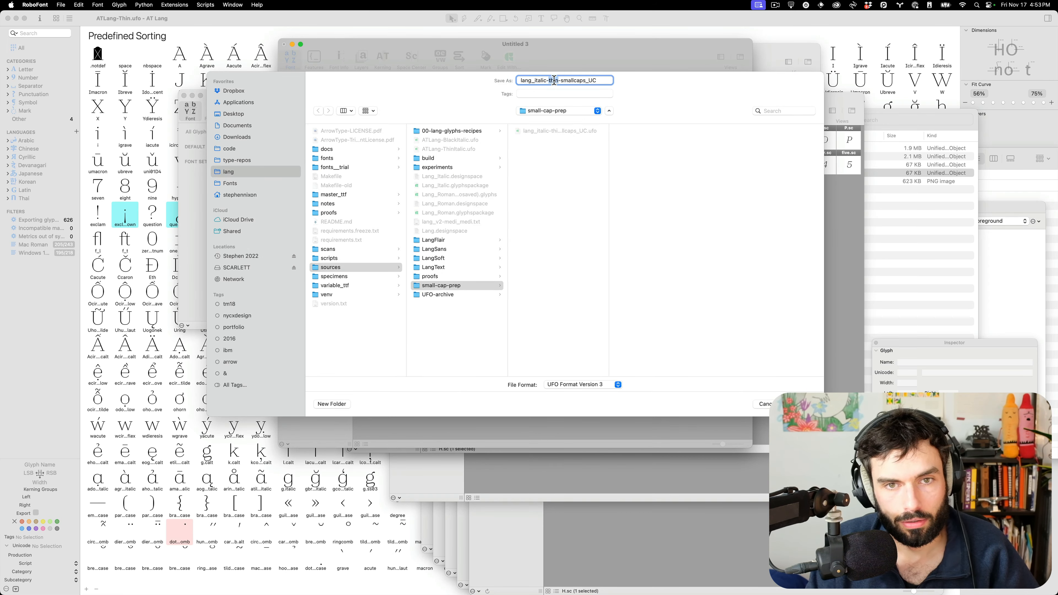
pyautogui.write('black')
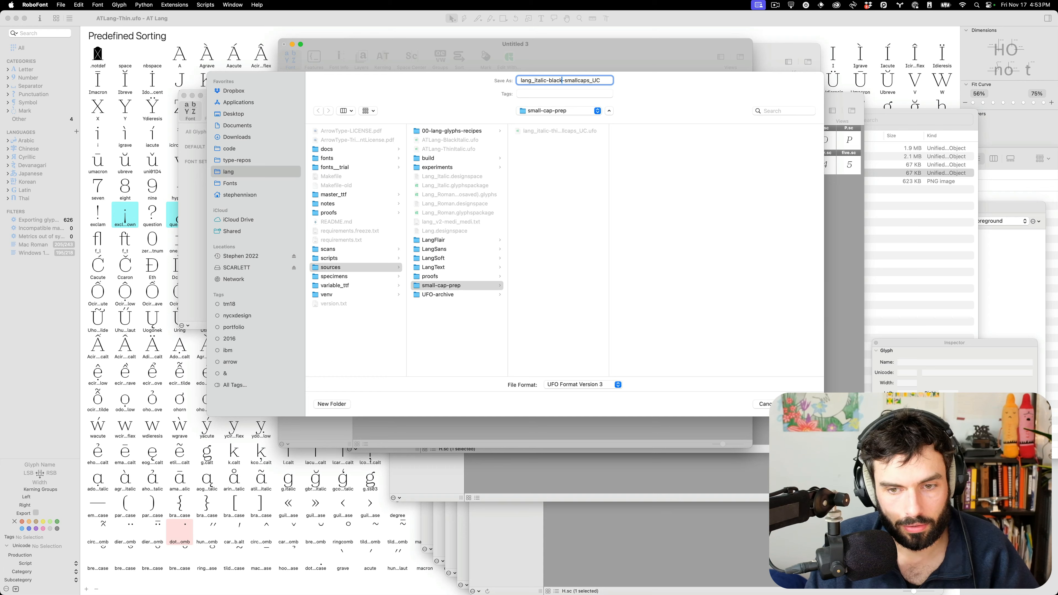
pyautogui.click(799, 404)
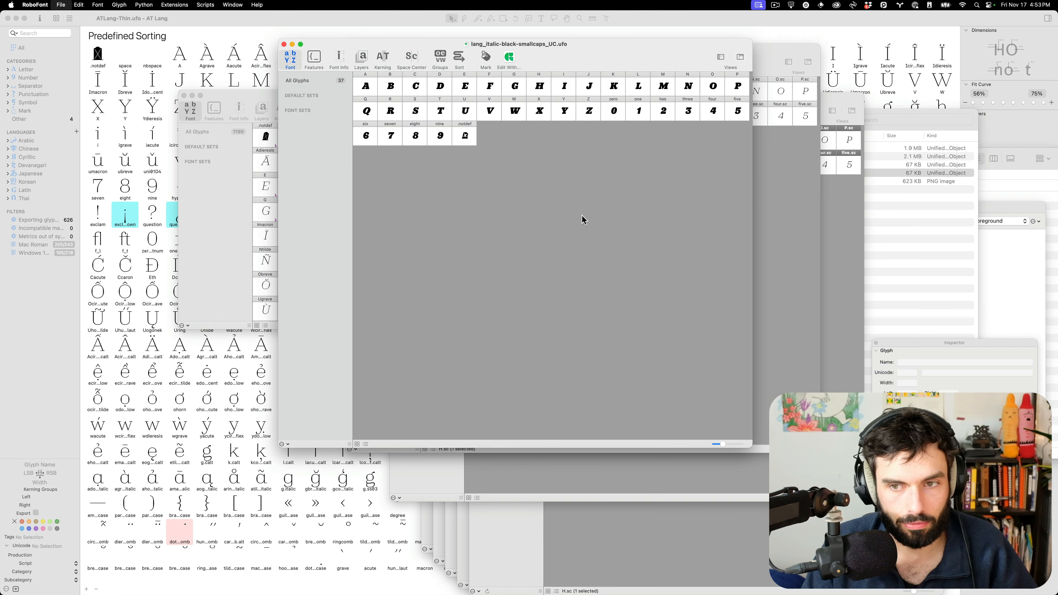
# Close the remaining font windows, deleting the unsaved test fonts such as Untitled and Untitled 4 instead of keeping them.
pyautogui.press('super+w')
pyautogui.press('super+w')
pyautogui.press('super+w')
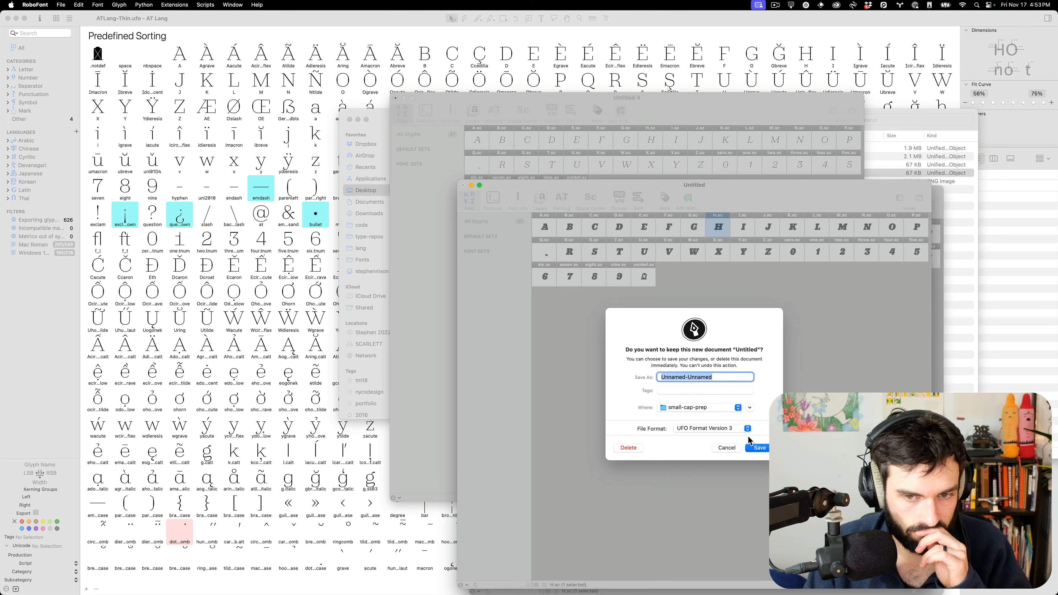
pyautogui.click(629, 448)
pyautogui.click(641, 454)
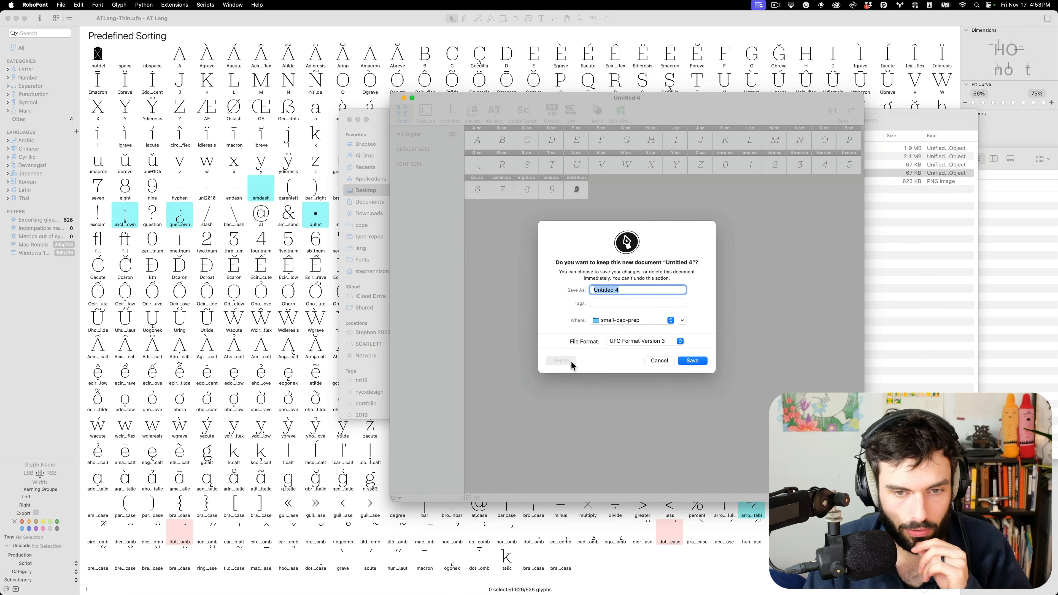
pyautogui.click(571, 361)
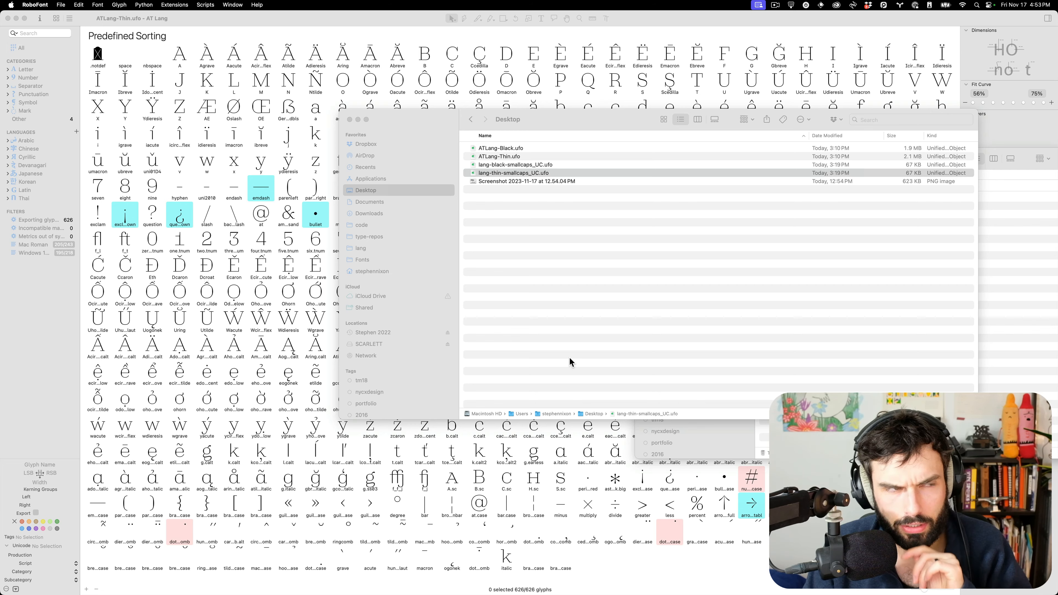
# Show the overview of all open windows and reveal the previews of the other desktops.
pyautogui.hotkey('ctrl', 'Up')
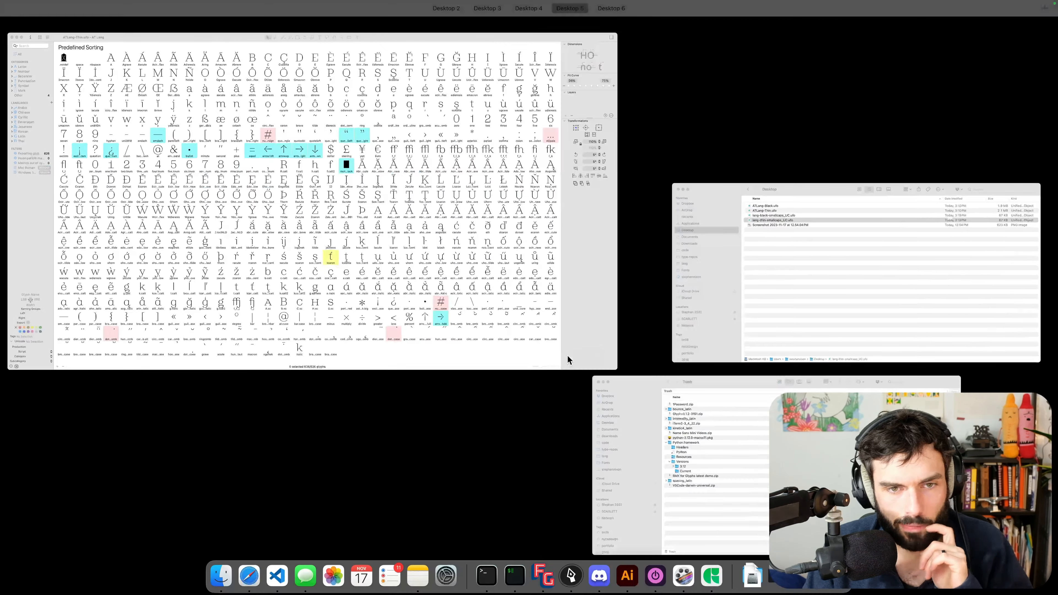
pyautogui.moveTo(552, 6)
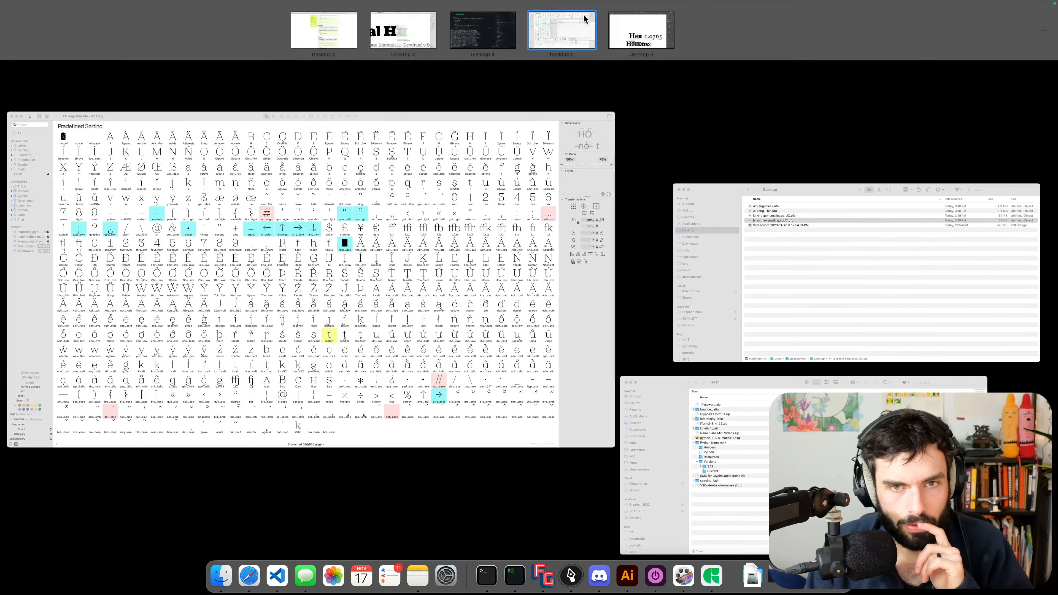
# Close the font window of ATLang-Thin.ufo.
pyautogui.click(525, 213)
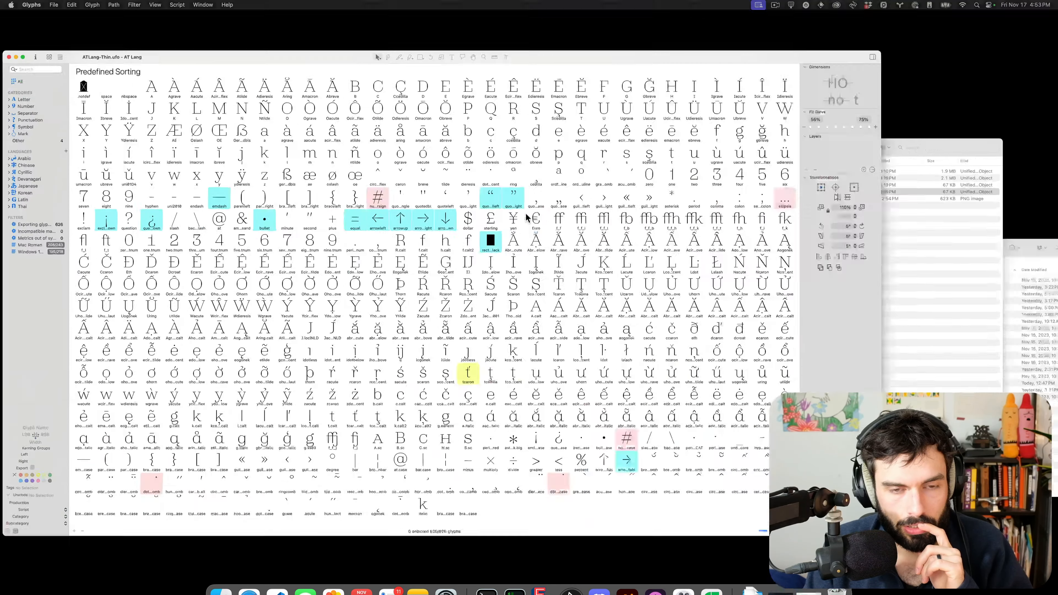
pyautogui.moveTo(1056, 425); pyautogui.dragTo(701, 421)
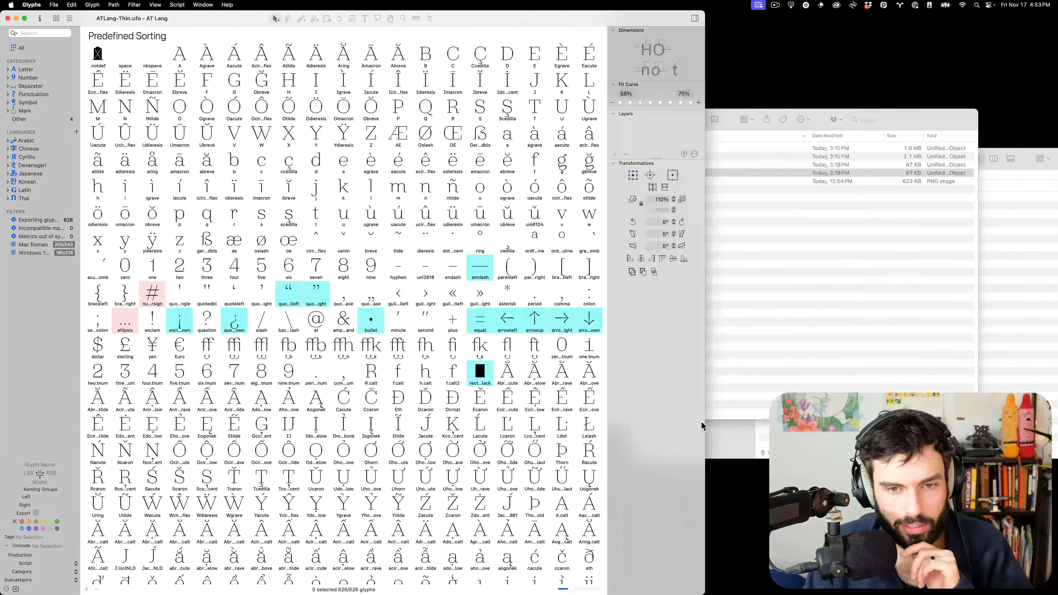
pyautogui.click(8, 19)
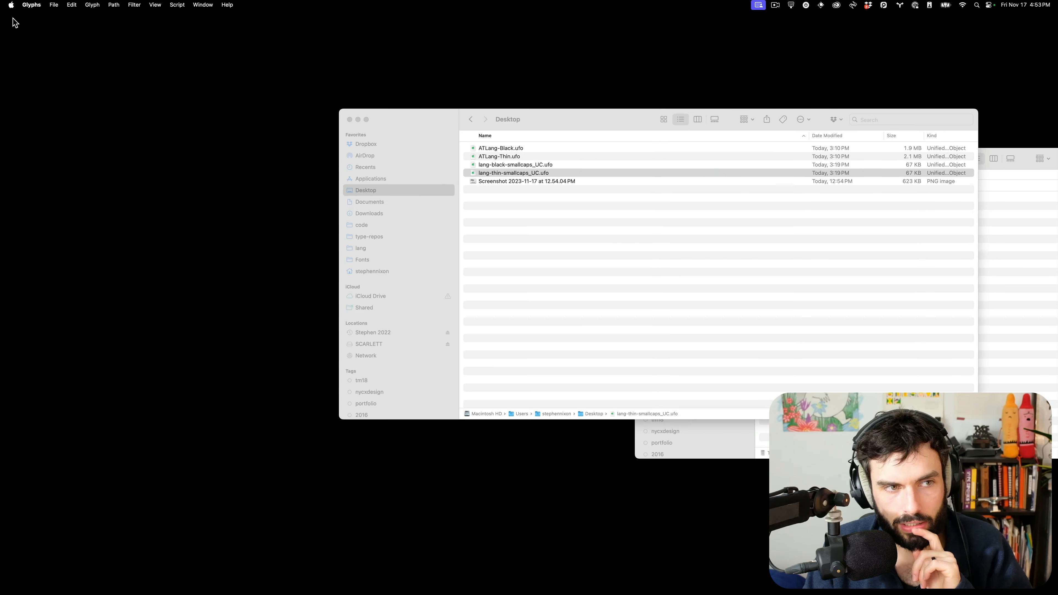
# Open lang-black-smallcaps_UC.ufo and lang-thin-smallcaps_UC.ufo from the Desktop folder in Glyphs 3.
pyautogui.click(578, 112)
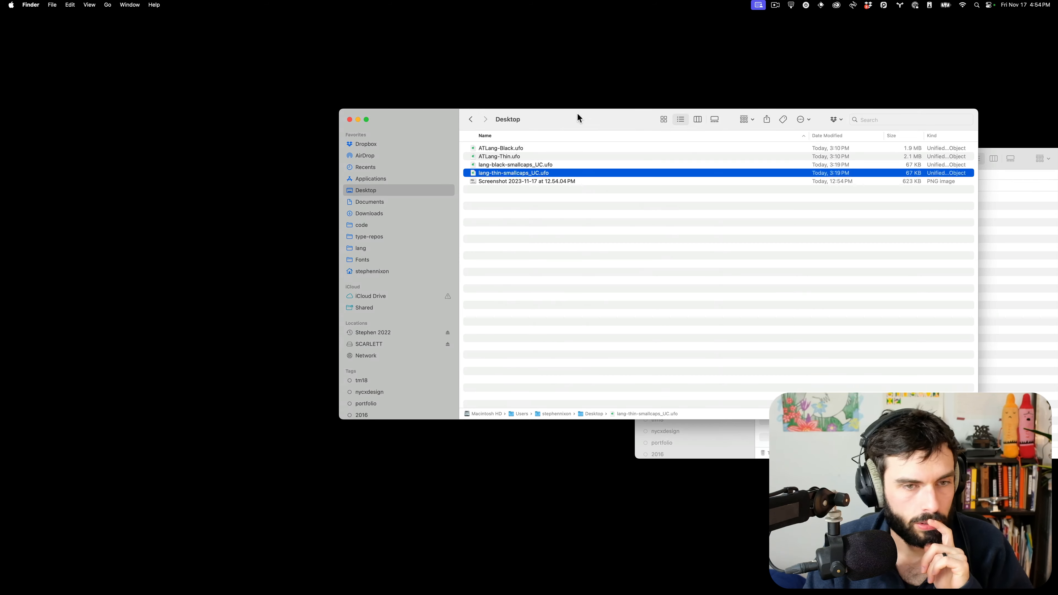
pyautogui.keyDown('shift'); pyautogui.click(542, 166); pyautogui.keyUp('shift')
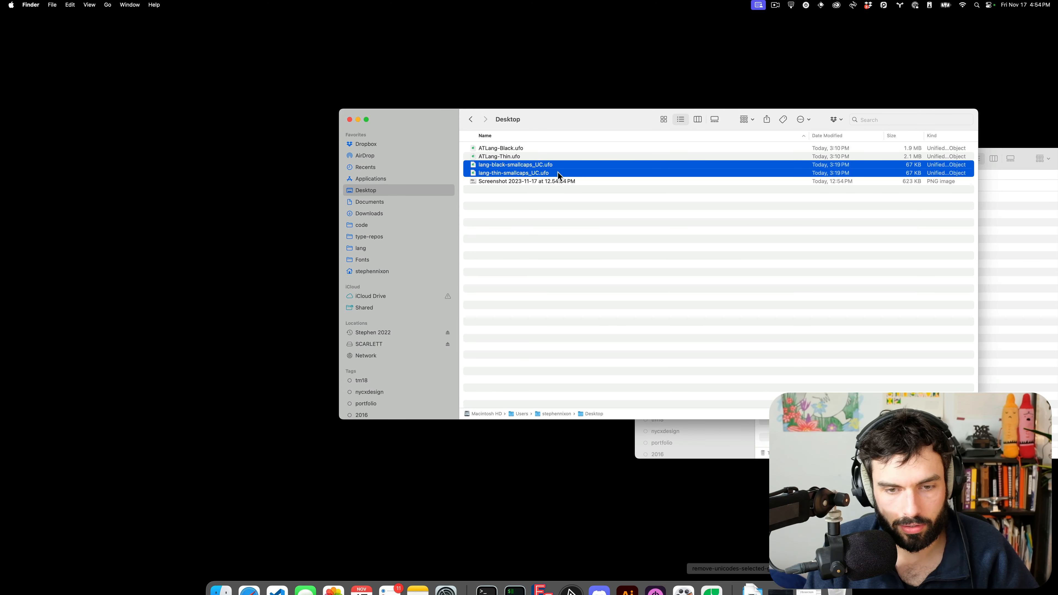
pyautogui.rightClick(542, 166)
pyautogui.moveTo(604, 189)
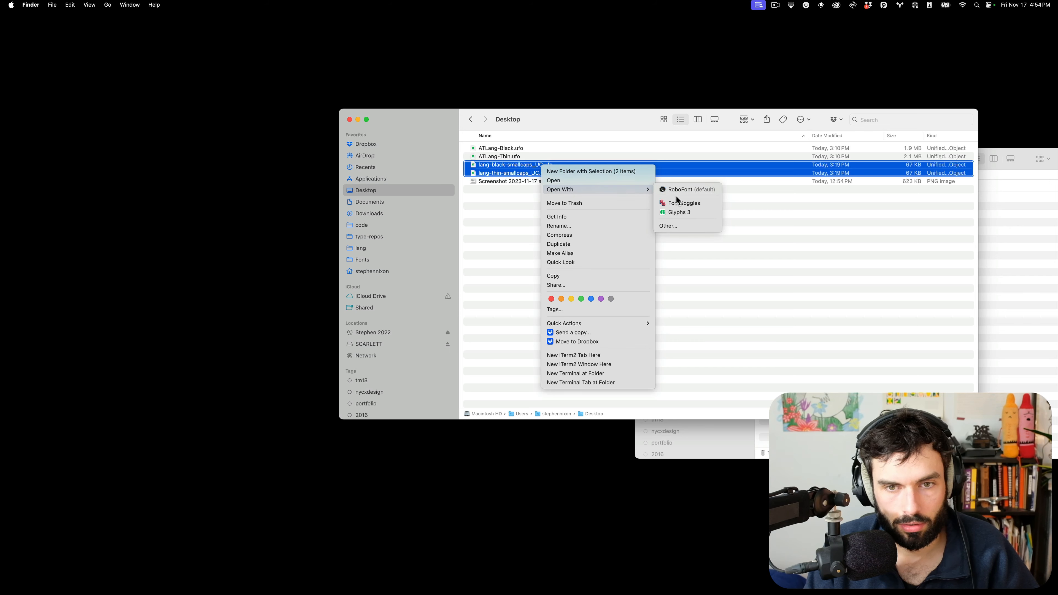
pyautogui.click(678, 211)
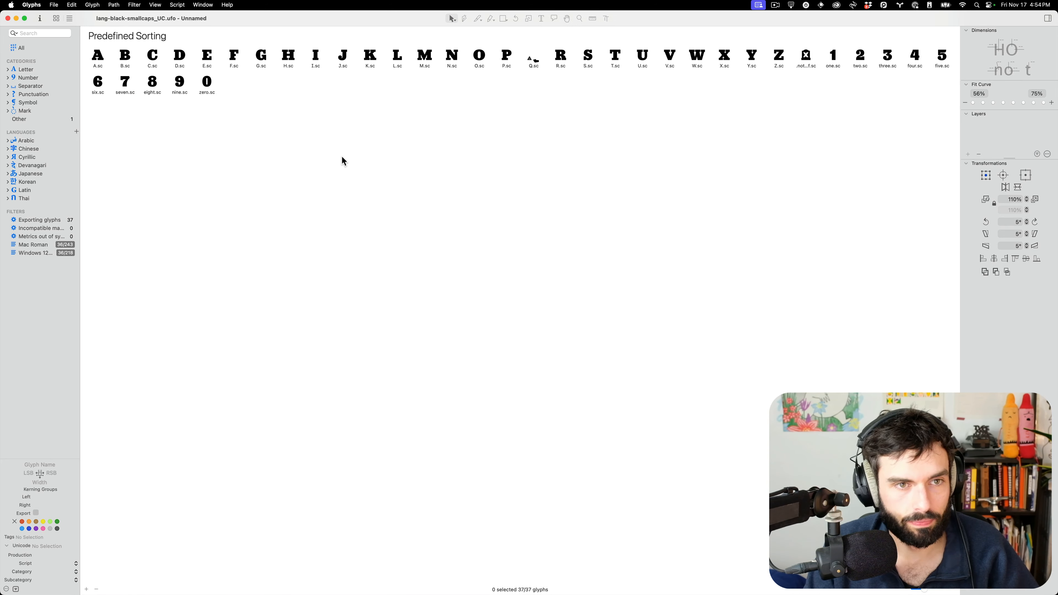
# Open the Q.sc glyph for editing and delete its component that has no base glyph.
pyautogui.click(535, 54)
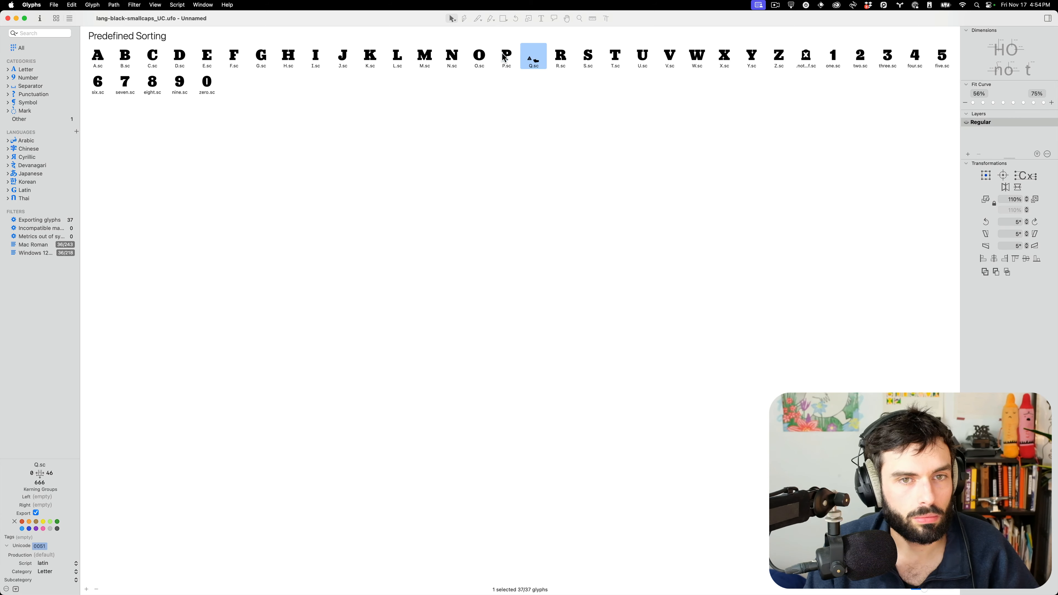
pyautogui.doubleClick(540, 59)
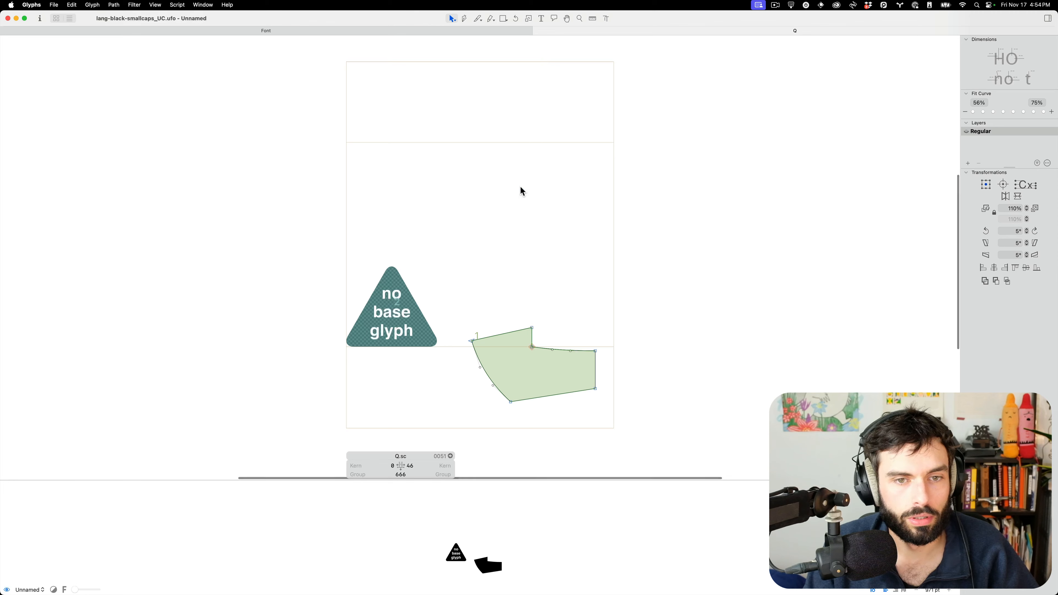
pyautogui.click(417, 309)
pyautogui.press('BackSpace')
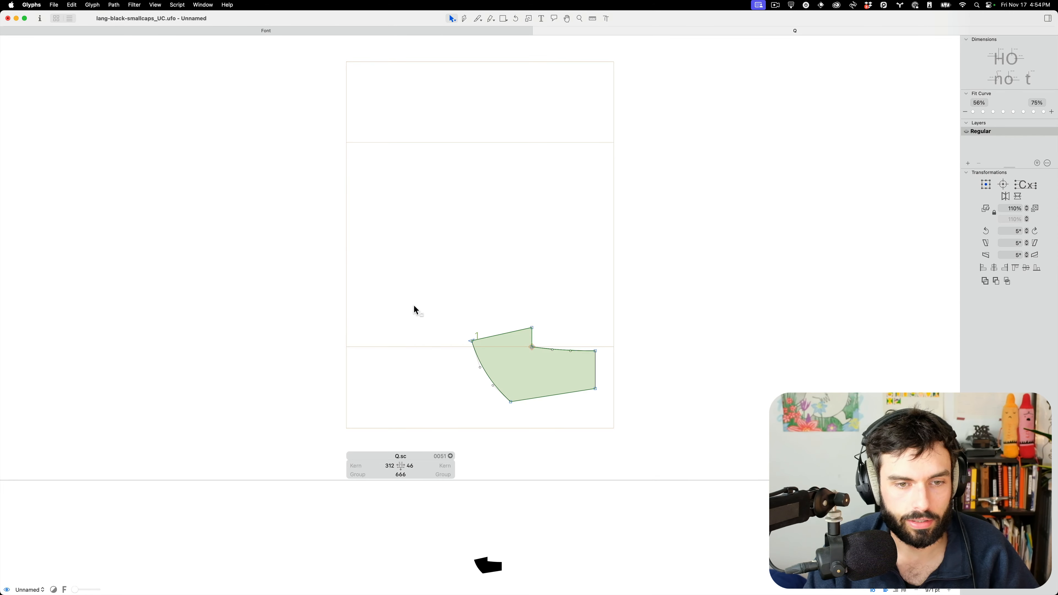
# Add O.sc as a component to the Q.sc glyph.
pyautogui.rightClick(504, 213)
pyautogui.click(540, 229)
pyautogui.write('o')
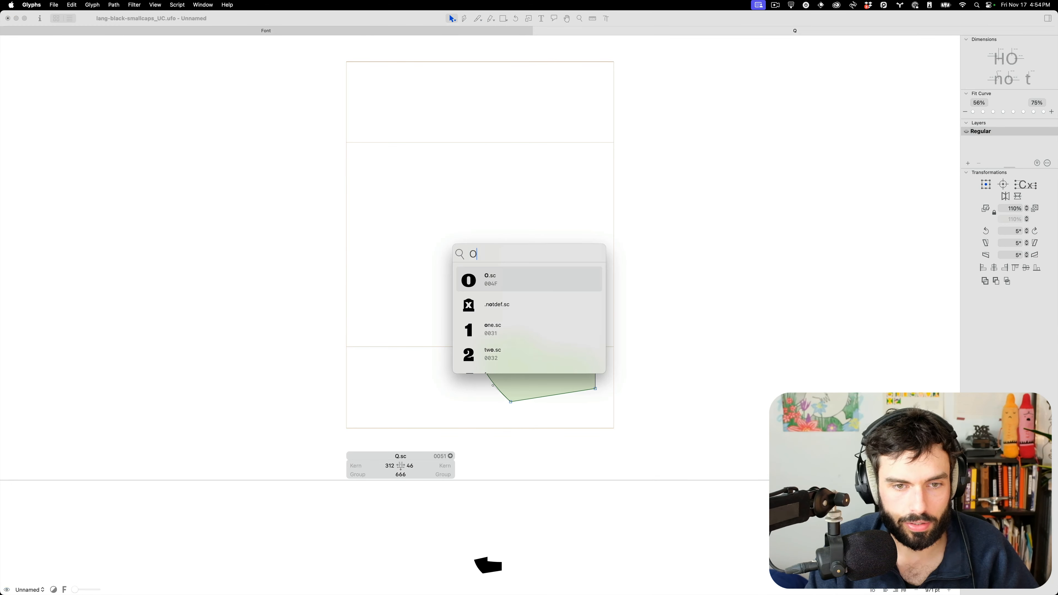
pyautogui.press('Return')
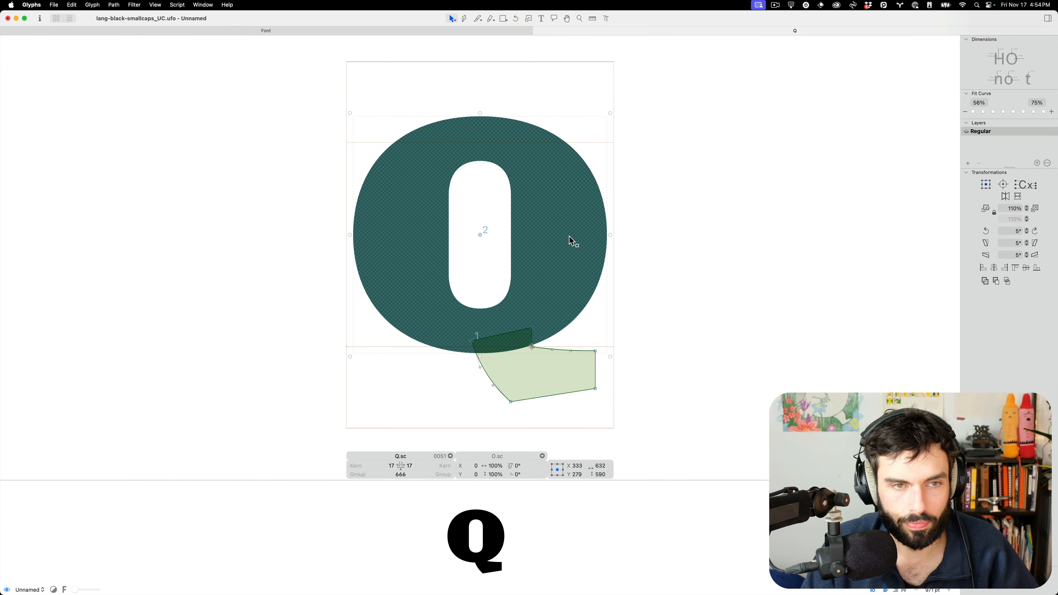
pyautogui.click(714, 240)
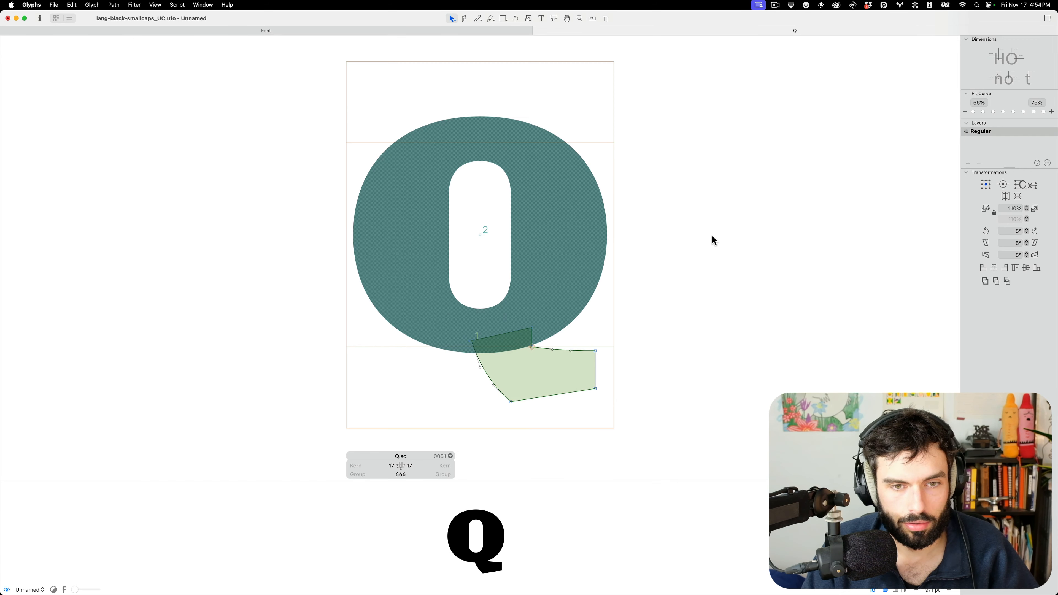
# Save and close lang-black-smallcaps_UC.ufo, and close the lang-thin-smallcaps_UC.ufo window.
pyautogui.press('super+w')
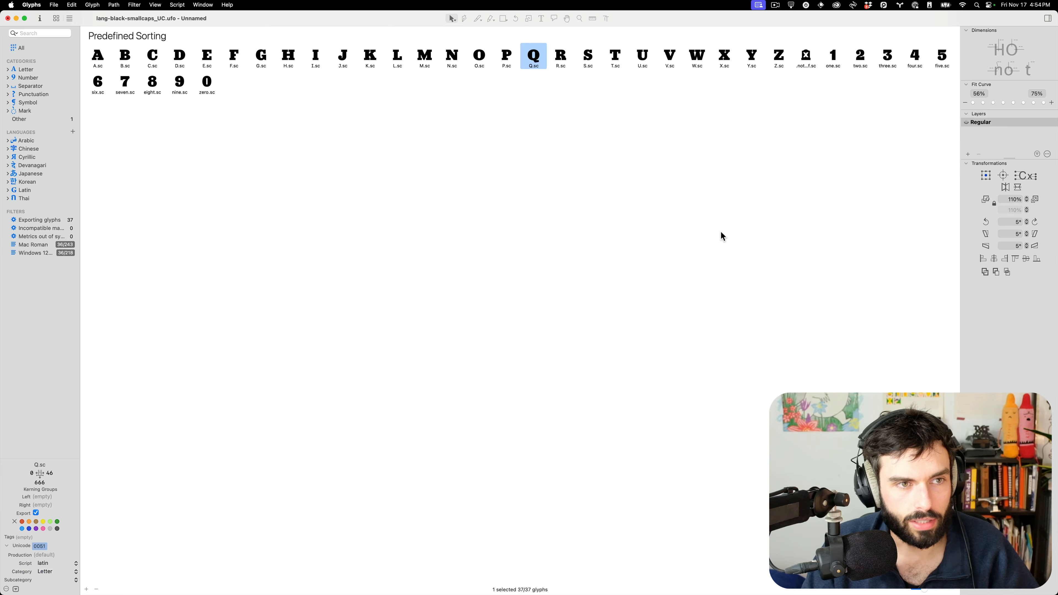
pyautogui.press('super+w')
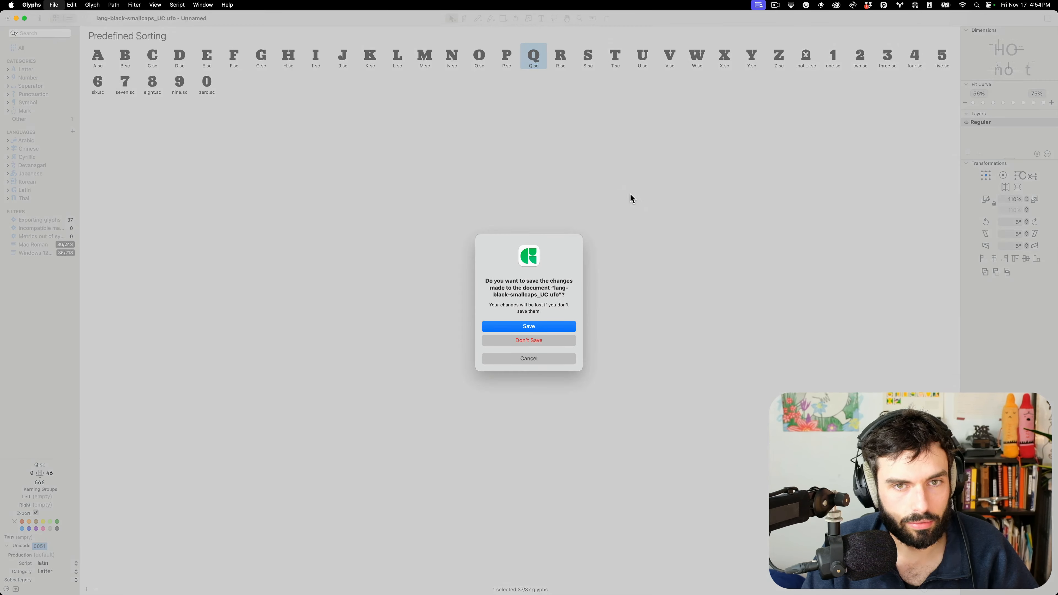
pyautogui.click(551, 328)
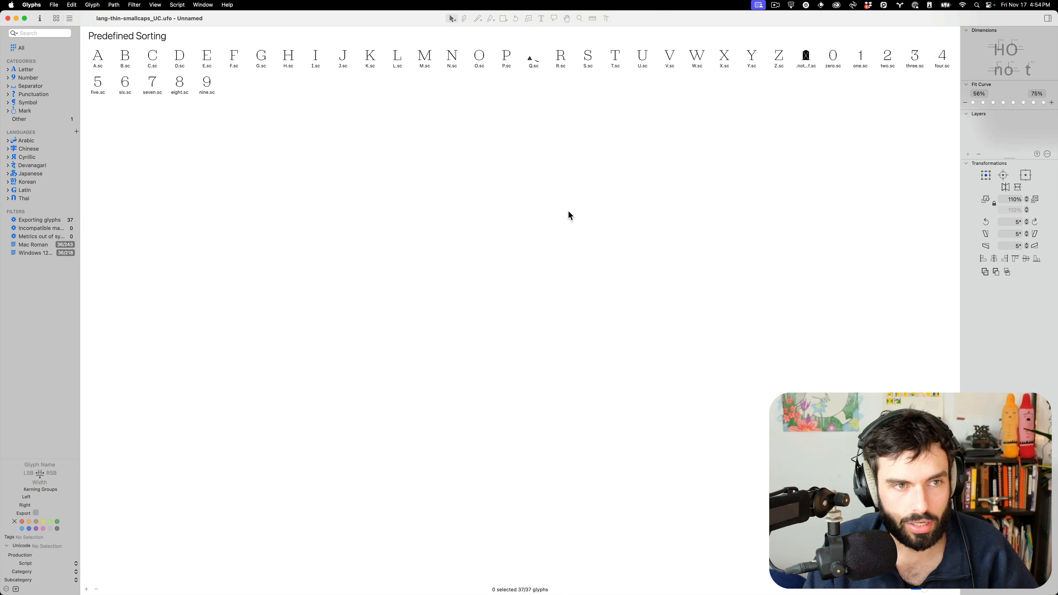
pyautogui.press('super+w')
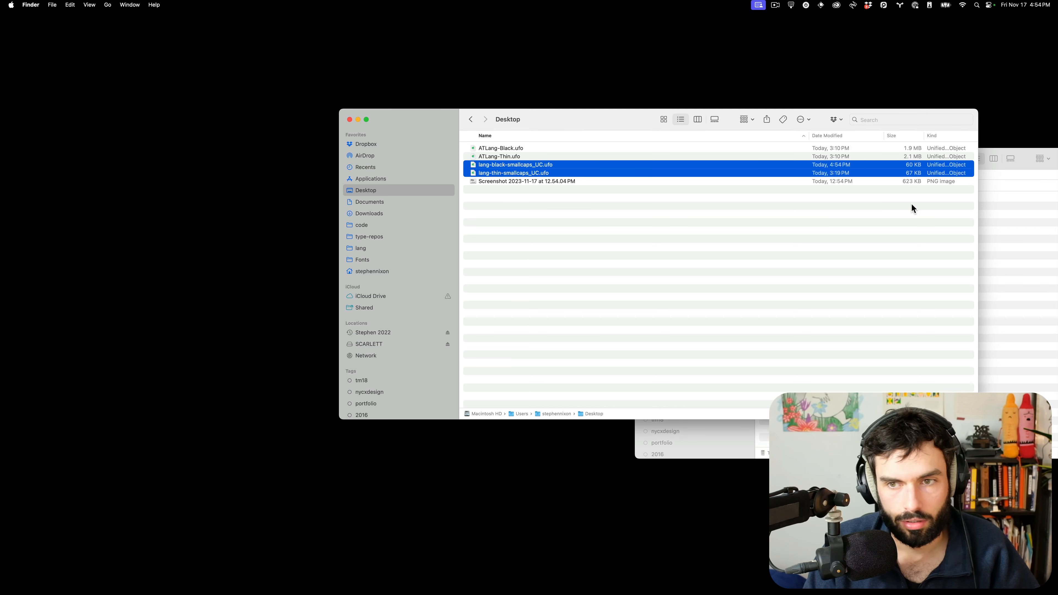
# Show the lang folder in a new Finder tab and sort its contents by name.
pyautogui.click(1000, 224)
pyautogui.click(587, 334)
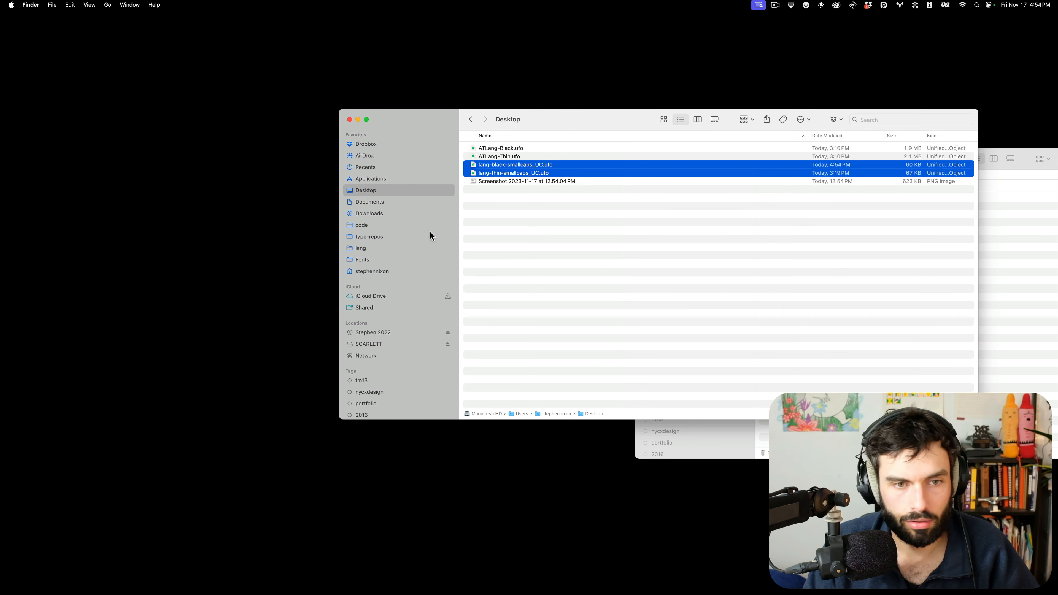
pyautogui.press('super+t')
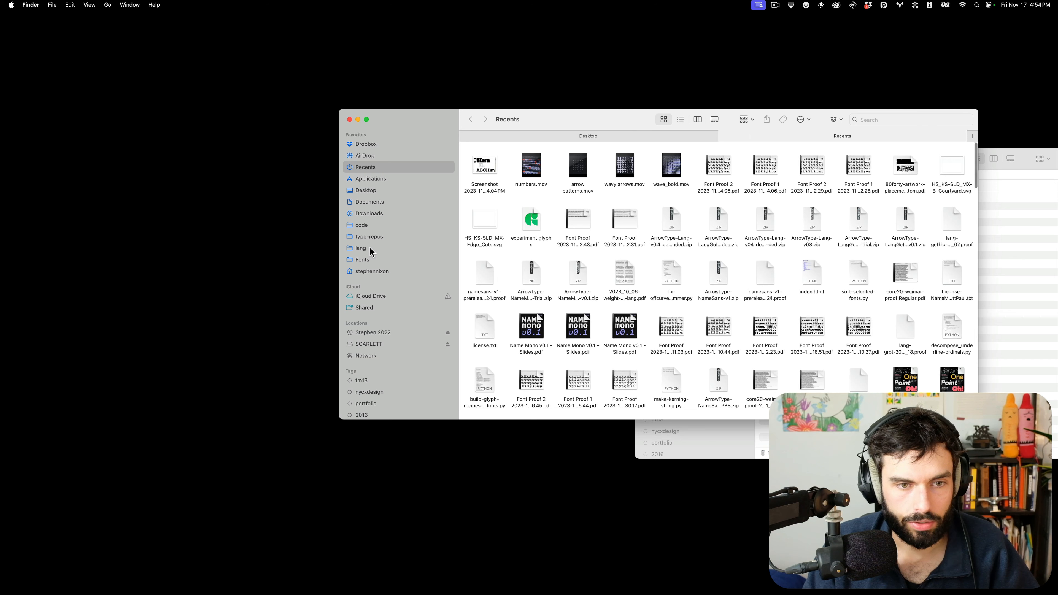
pyautogui.click(369, 249)
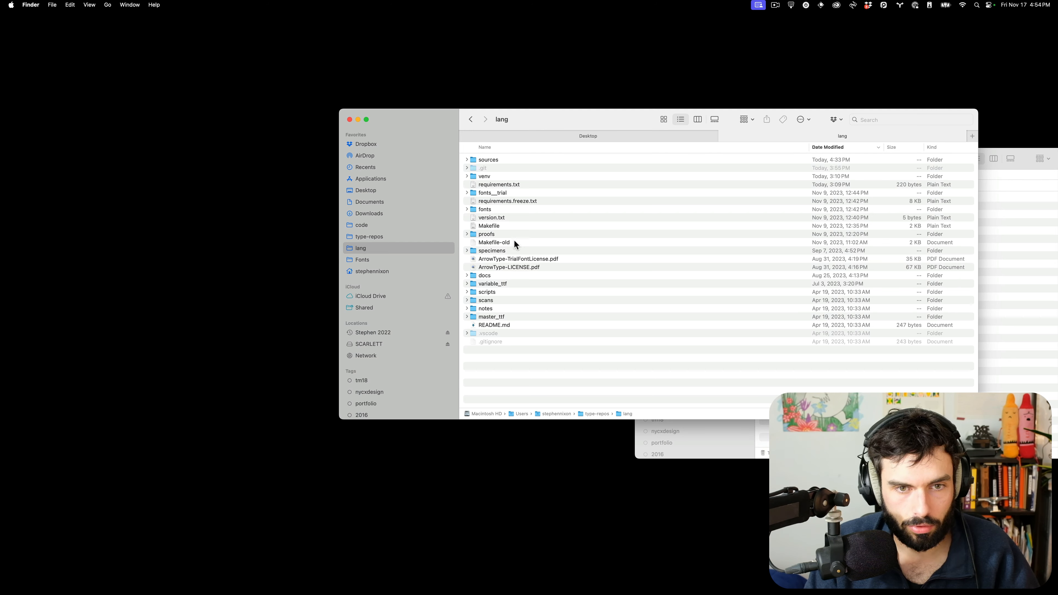
pyautogui.click(747, 147)
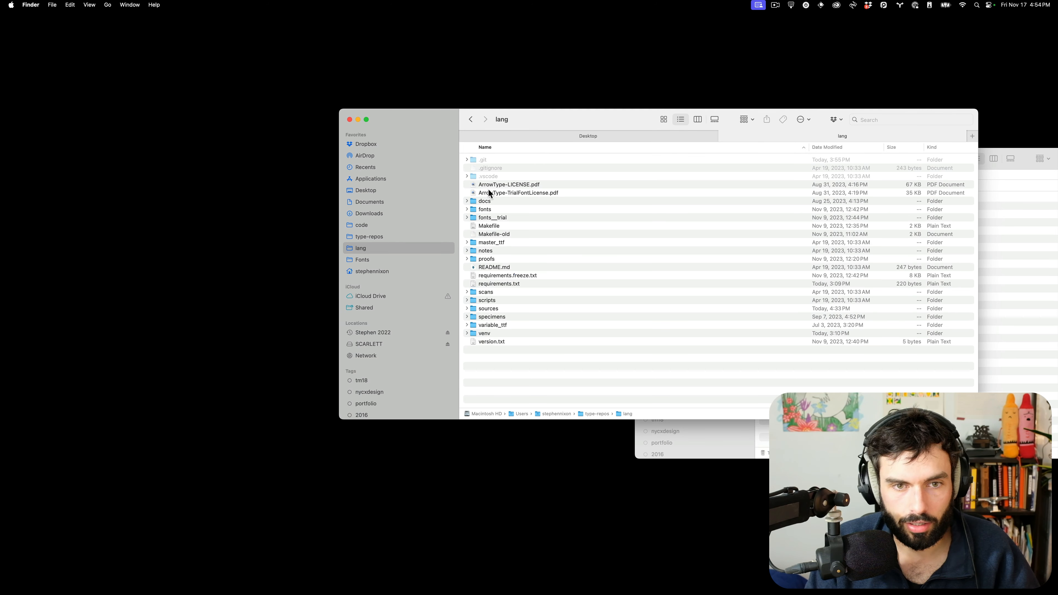
# Open the small-cap-prep folder inside the sources folder.
pyautogui.click(498, 308)
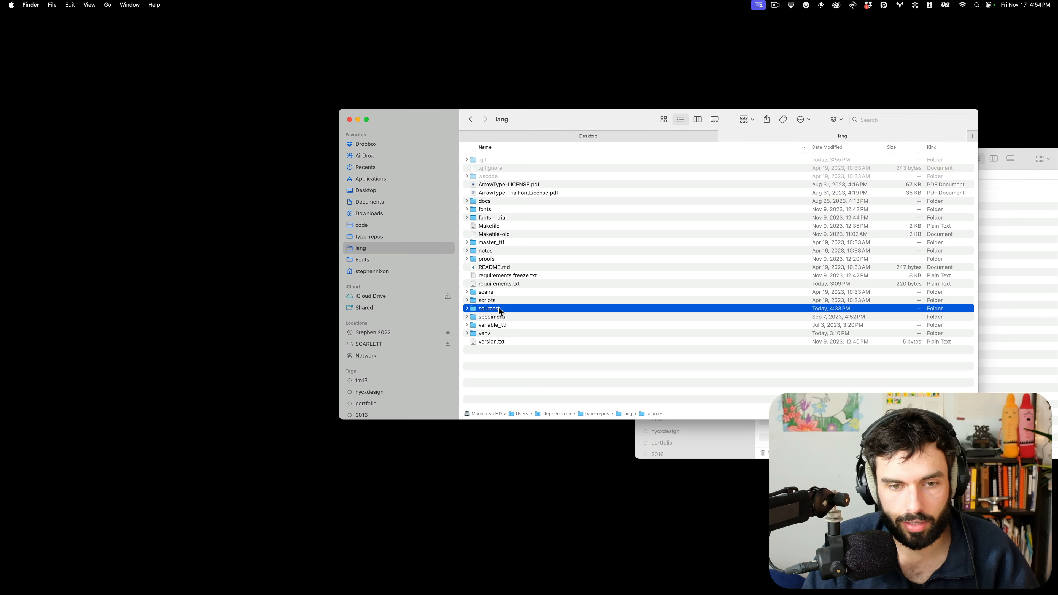
pyautogui.doubleClick(499, 308)
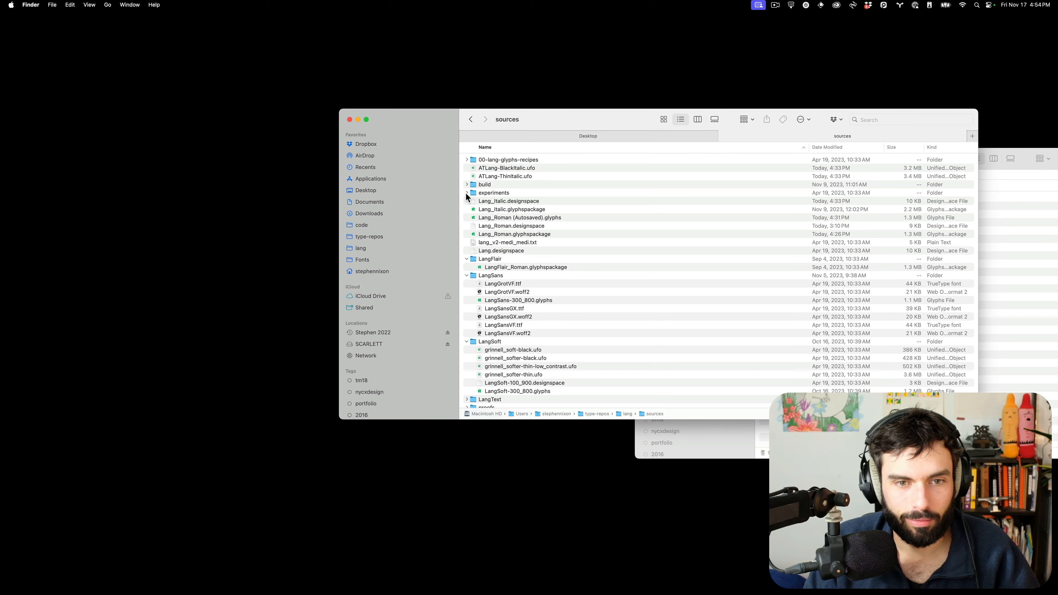
pyautogui.scroll(-3, 489, 388)
pyautogui.click(490, 389)
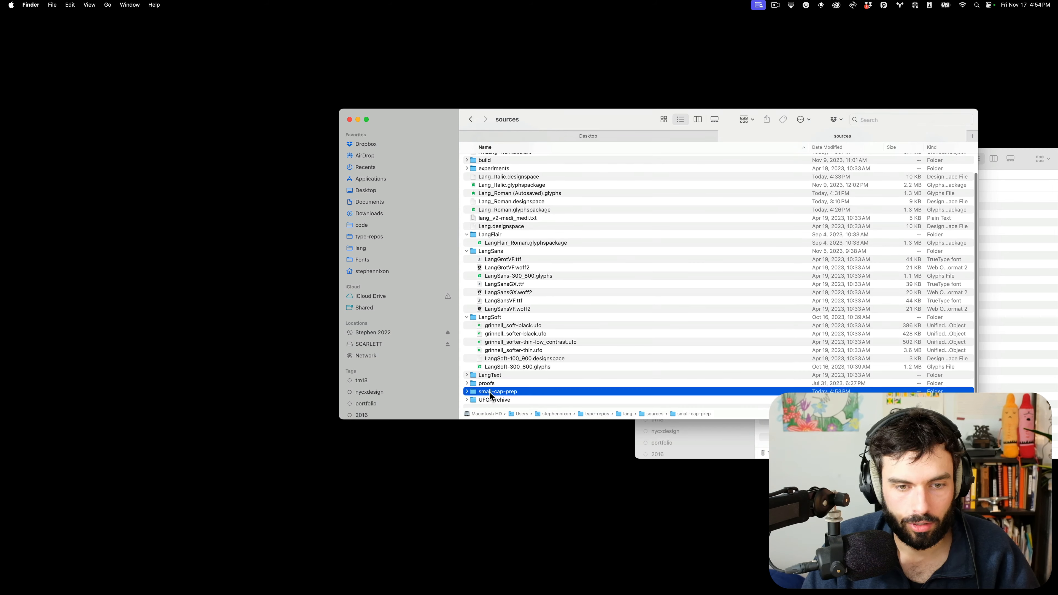
pyautogui.doubleClick(489, 389)
# Open lang_italic-black-smallcaps_UC.ufo and lang_italic-thin-smallcaps_UC.ufo in Glyphs 3.
pyautogui.click(532, 162)
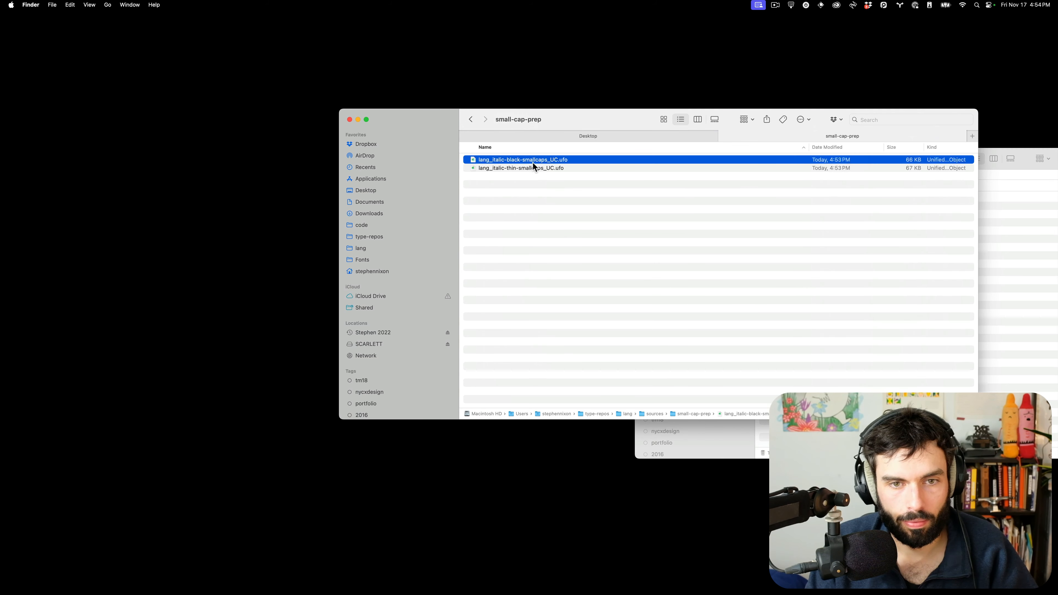
pyautogui.keyDown('shift'); pyautogui.click(532, 168); pyautogui.keyUp('shift')
pyautogui.rightClick(532, 168)
pyautogui.moveTo(575, 190)
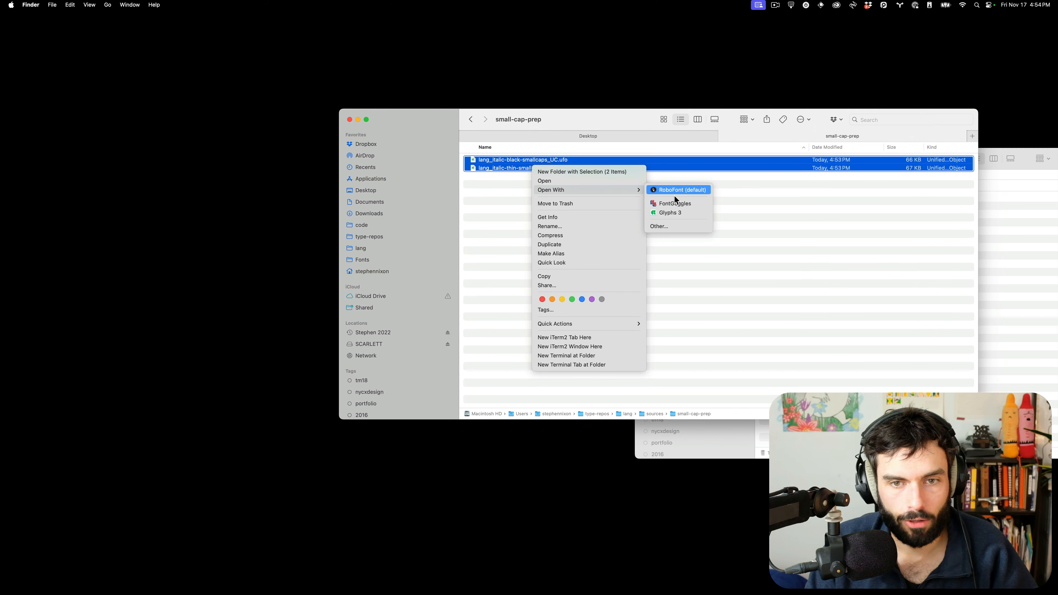
pyautogui.click(681, 216)
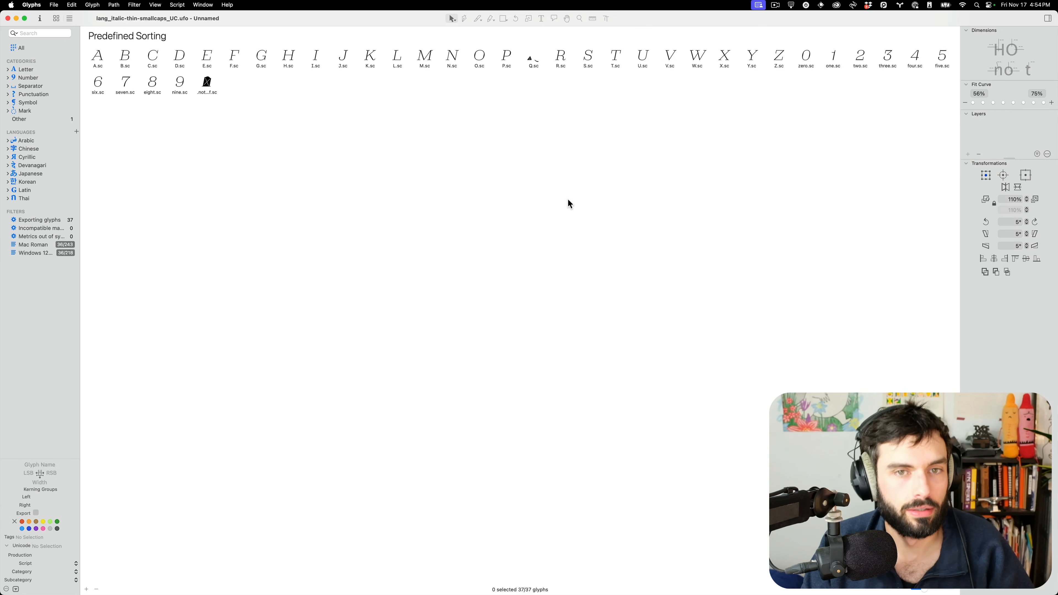
# In lang_italic-thin-smallcaps_UC.ufo, replace the missing base component of Q.sc with the copied O.sc component.
pyautogui.doubleClick(529, 52)
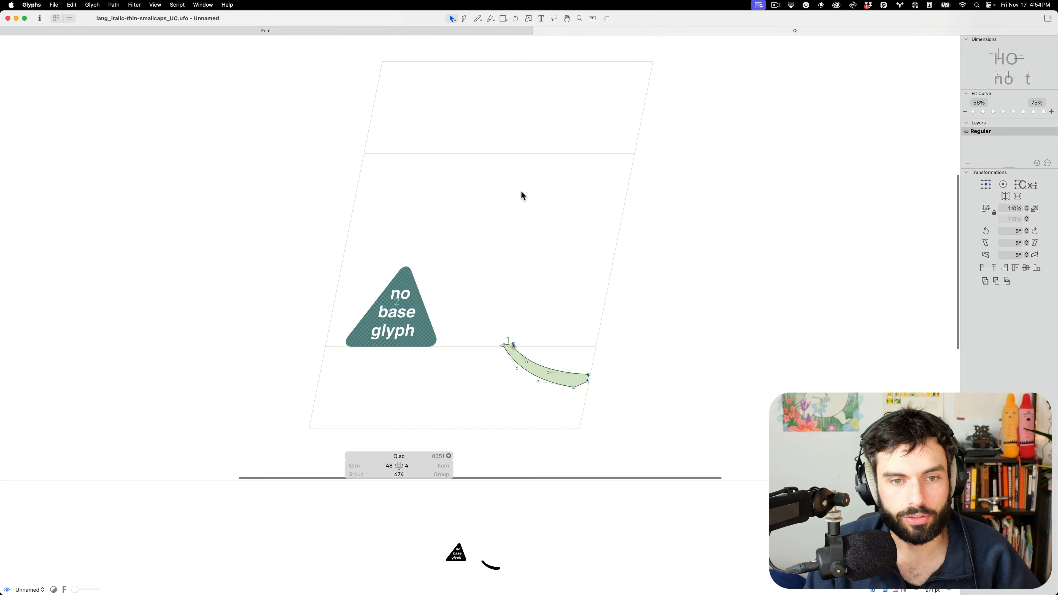
pyautogui.press('super+v')
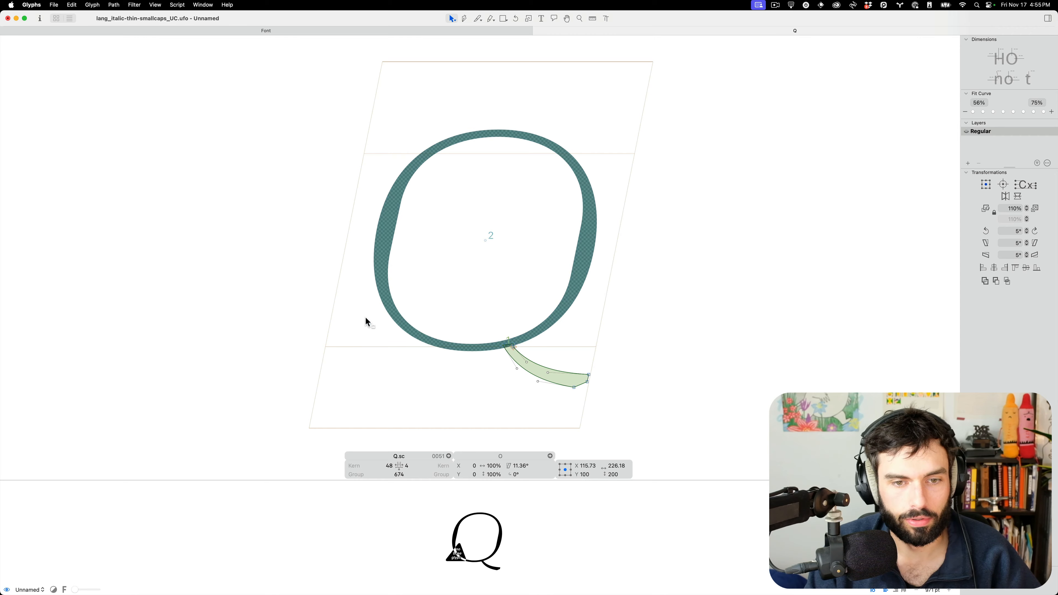
# In the Q glyph of lang_italic-black-smallcaps_UC.ufo, delete the O component and try pasting the copied O.sc component.
pyautogui.hotkey('ctrl', 'Up')
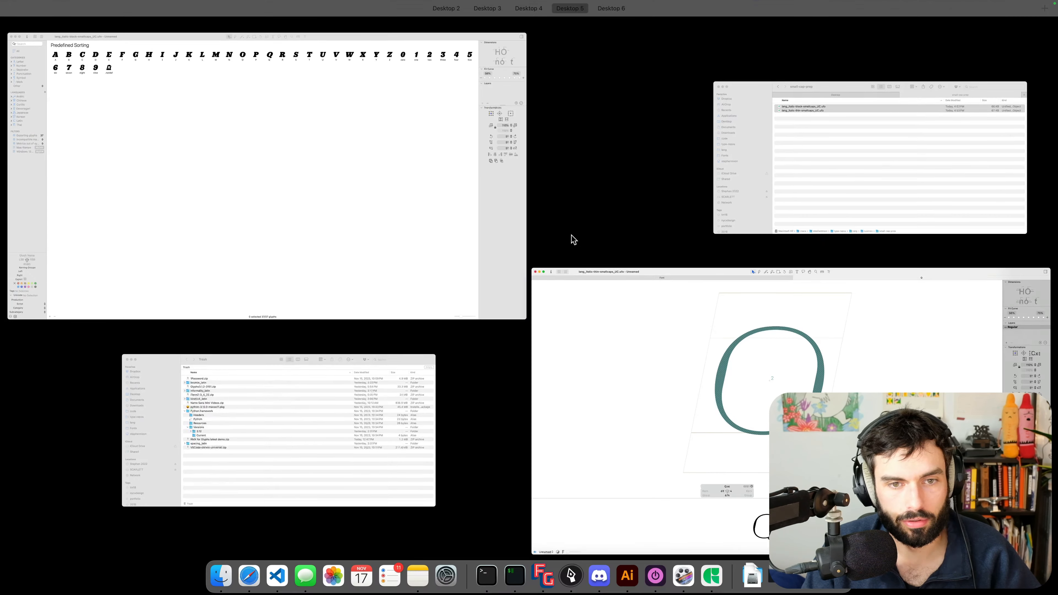
pyautogui.click(381, 189)
pyautogui.doubleClick(535, 57)
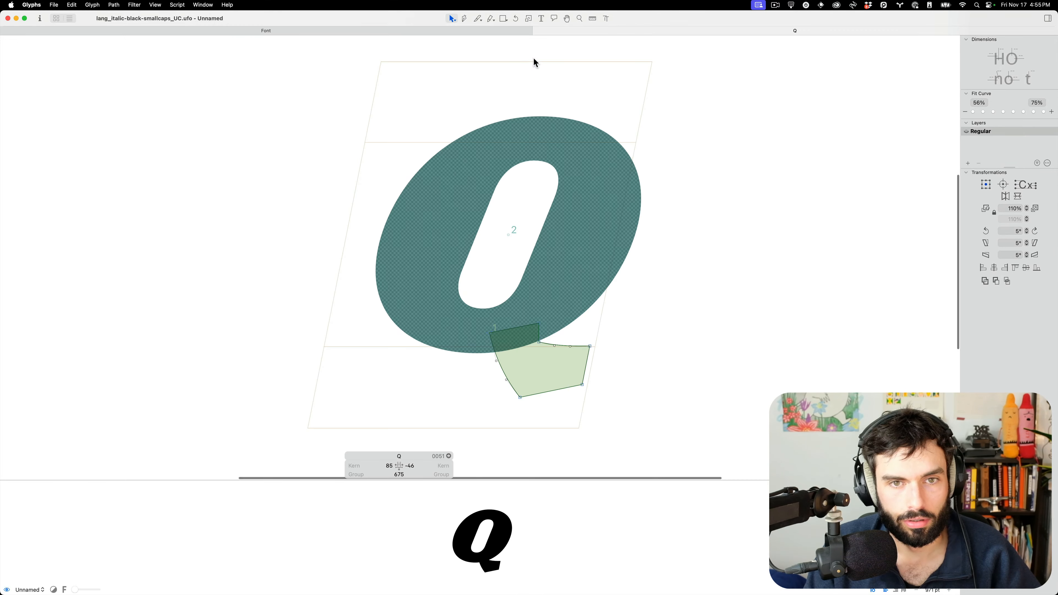
pyautogui.click(596, 261)
pyautogui.press('BackSpace')
pyautogui.press('super+v')
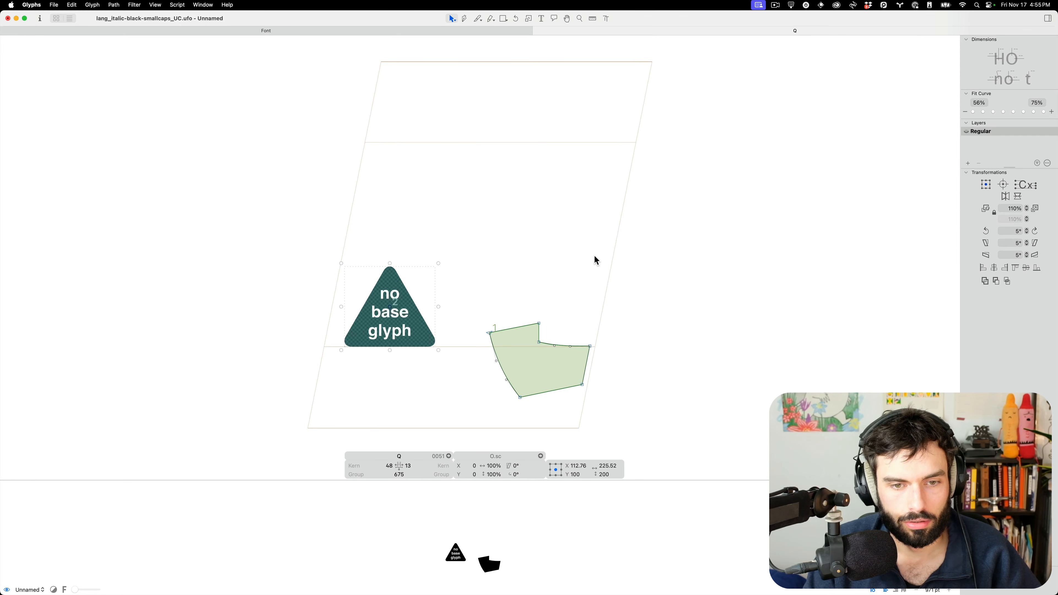
# Try to add an O.sc component to the Q glyph.
pyautogui.rightClick(484, 295)
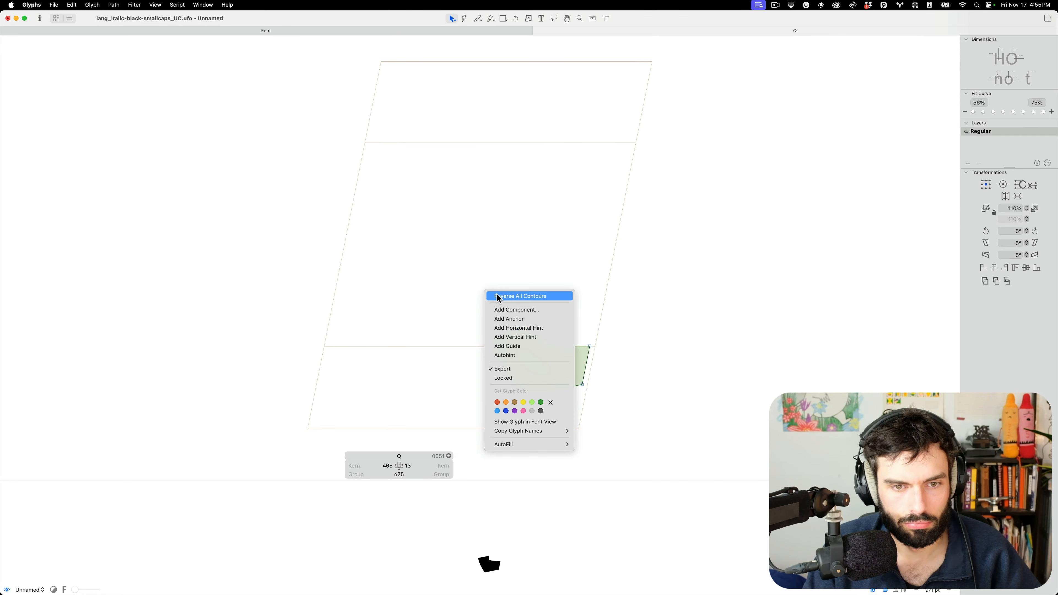
pyautogui.click(502, 311)
pyautogui.write('O')
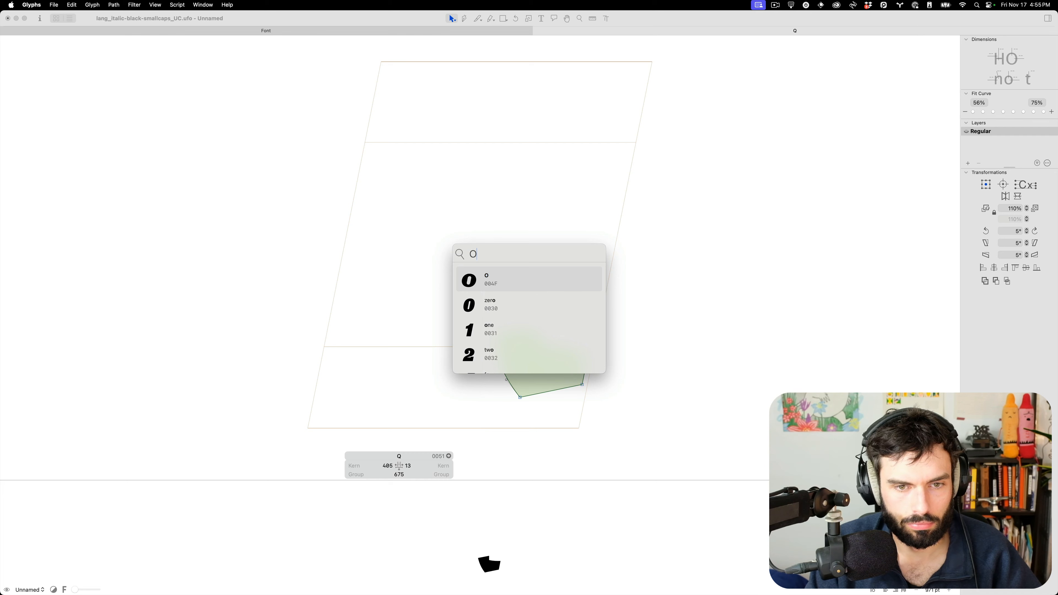
pyautogui.write('.s')
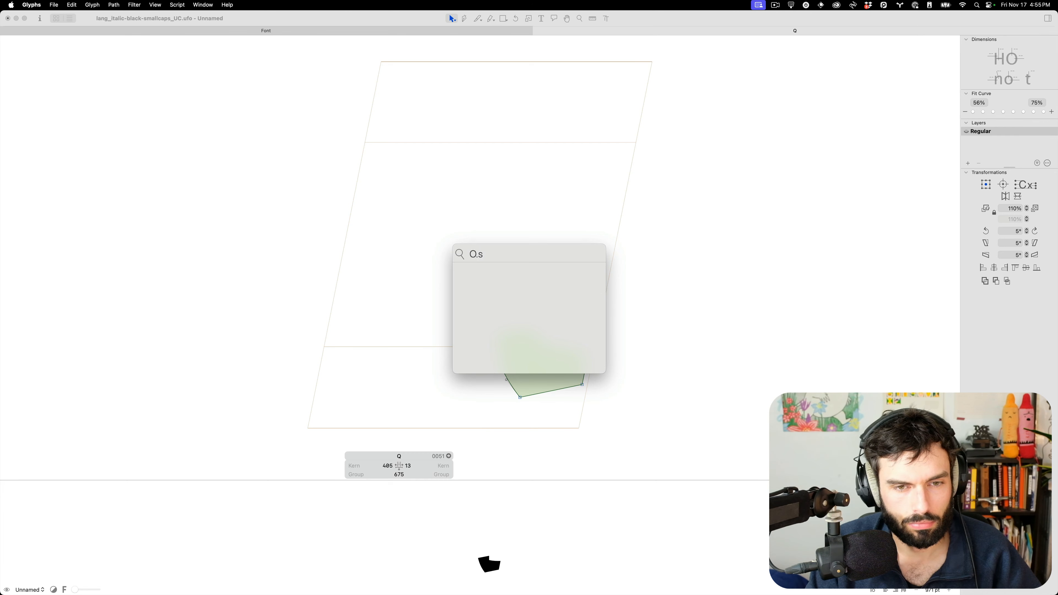
pyautogui.press('Escape')
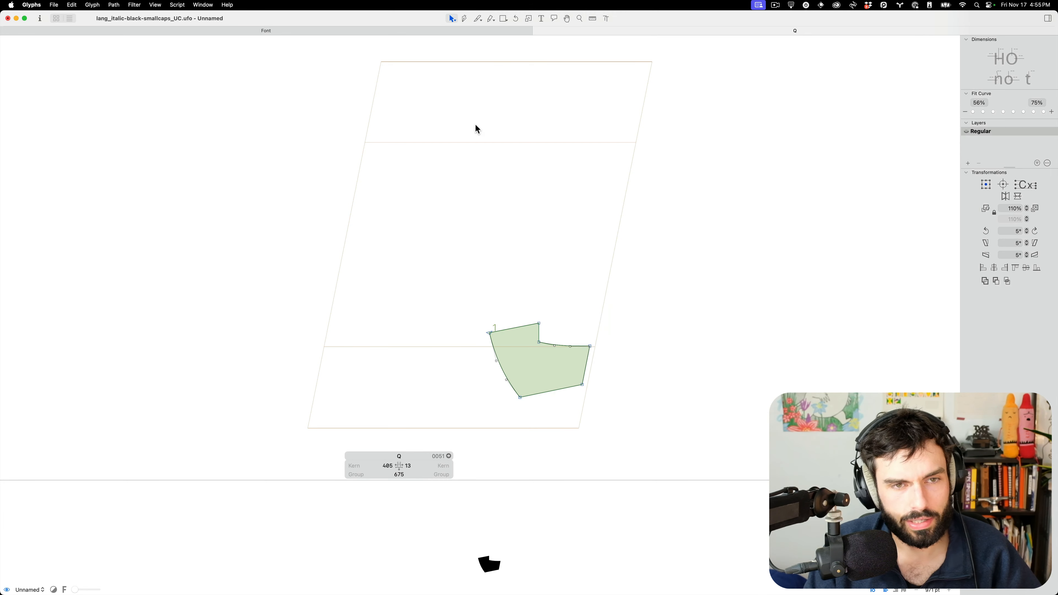
# Open the O glyph of lang_italic-black-smallcaps_UC.ufo from the font overview to check its outlines.
pyautogui.click(356, 32)
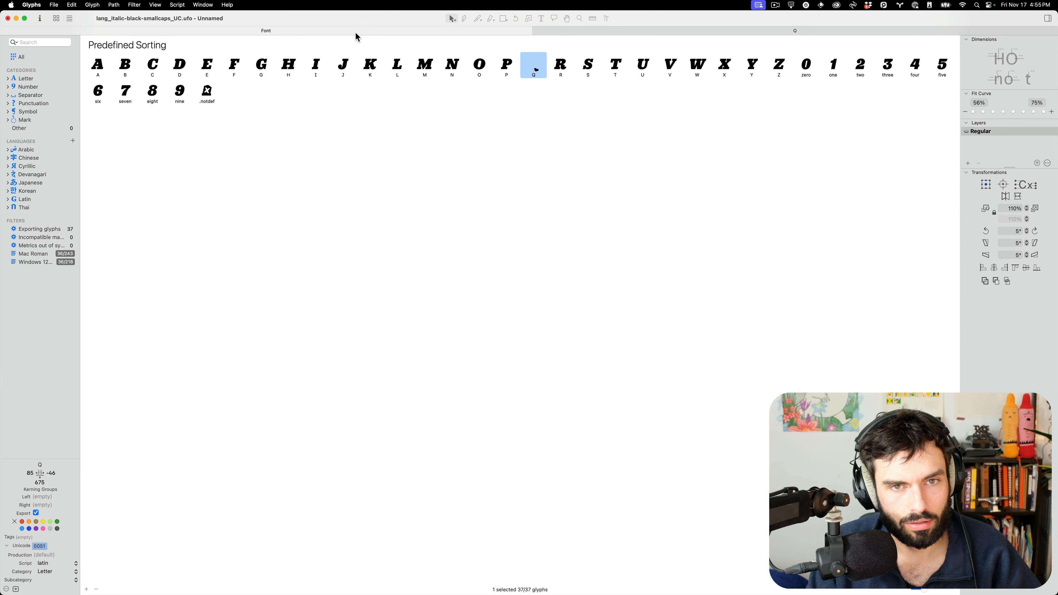
pyautogui.doubleClick(480, 71)
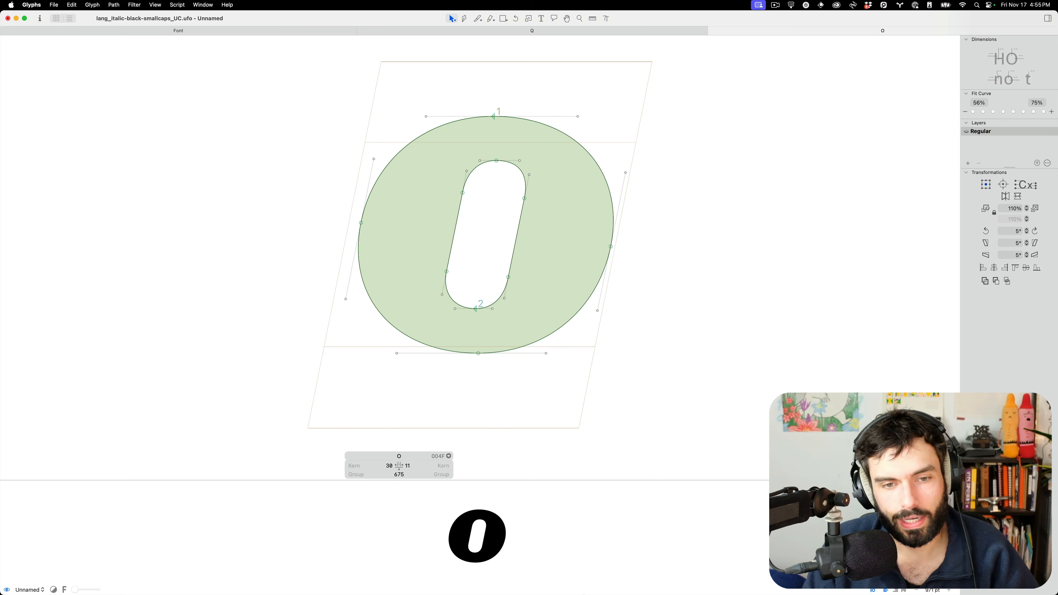
# Switch to RoboFont and close the ScaleFast window.
pyautogui.moveTo(573, 586)
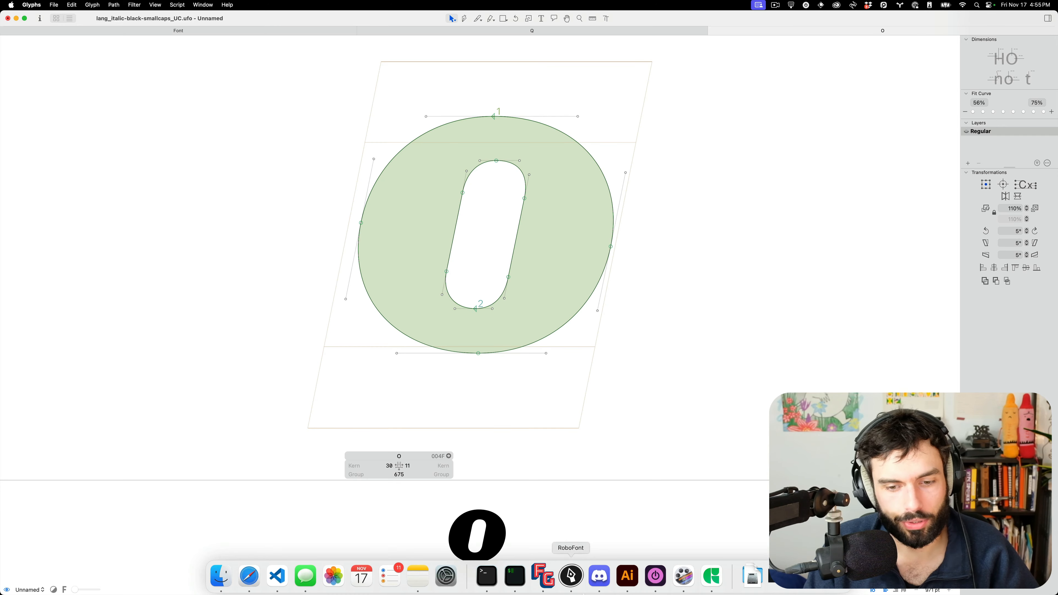
pyautogui.click(573, 584)
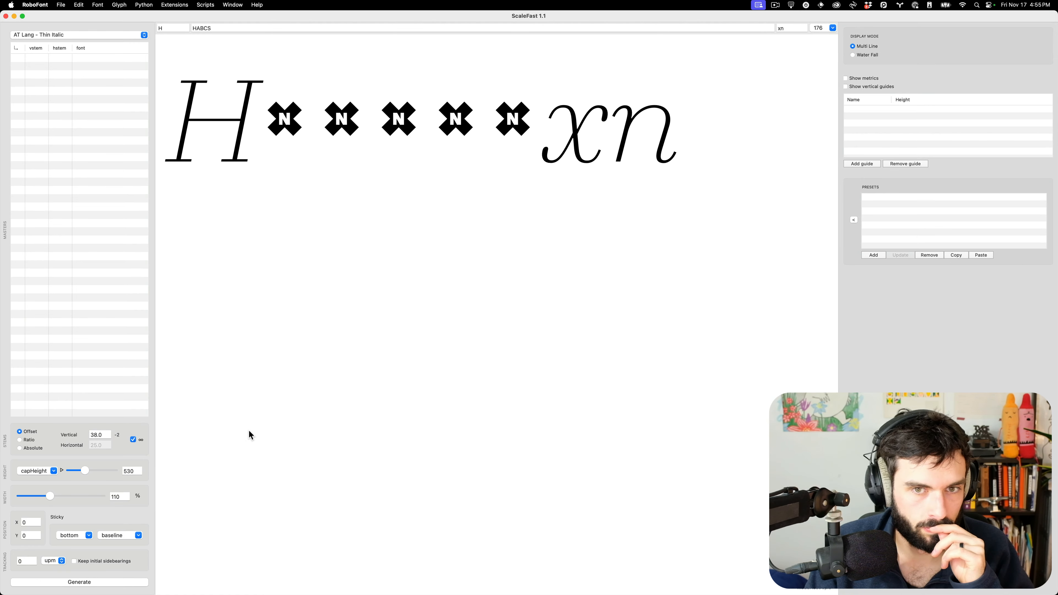
pyautogui.click(5, 17)
# Reveal lang_italic-black-smallcaps_UC.ufo in its small-cap-prep folder and open it in RoboFont.
pyautogui.click(199, 34)
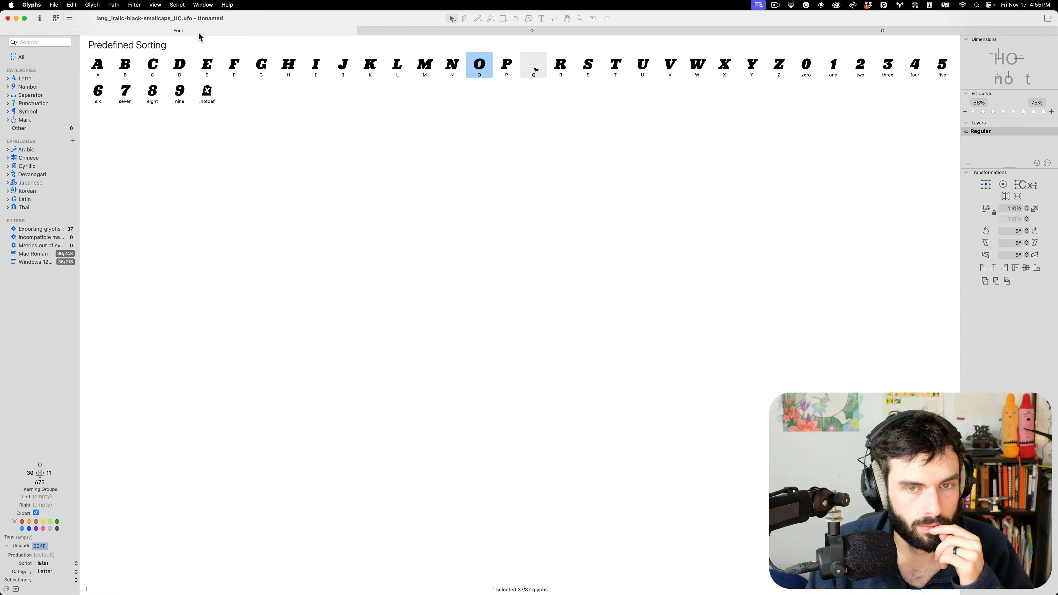
pyautogui.keyDown('super'); pyautogui.click(190, 19); pyautogui.keyUp('super')
pyautogui.click(177, 31)
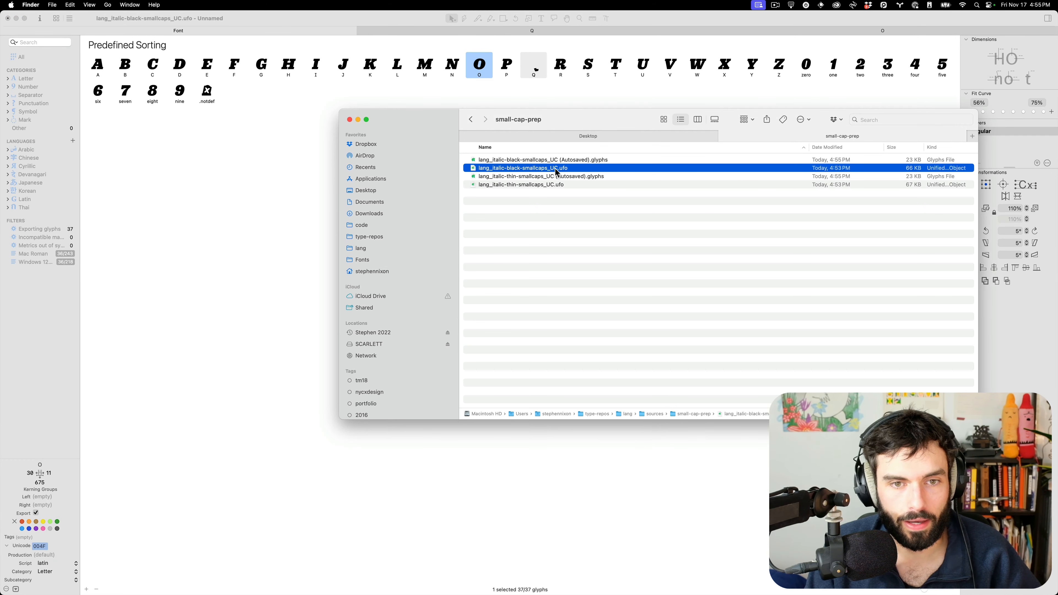
pyautogui.moveTo(592, 184)
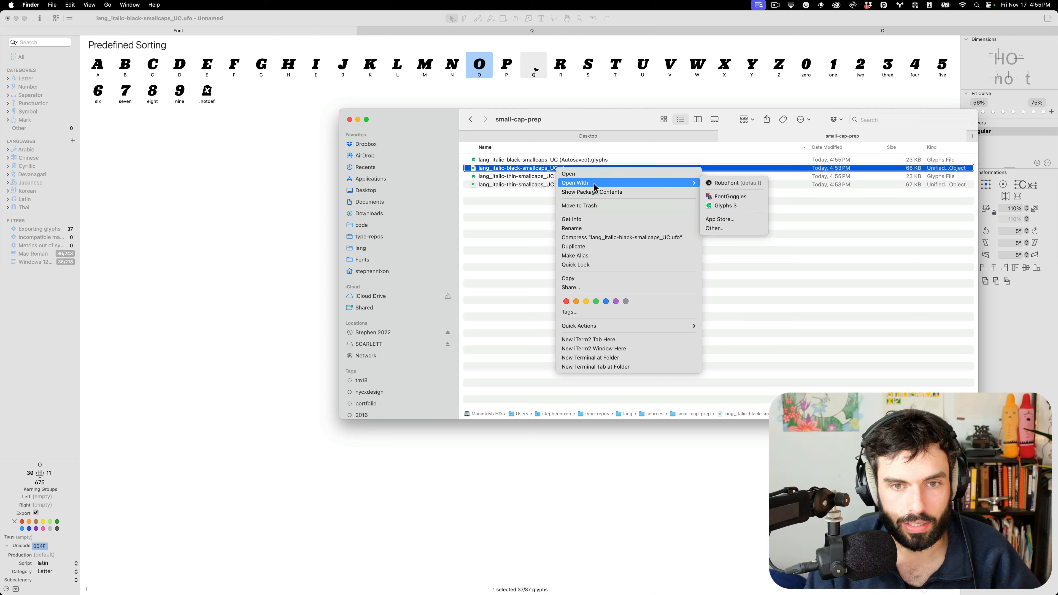
pyautogui.click(716, 183)
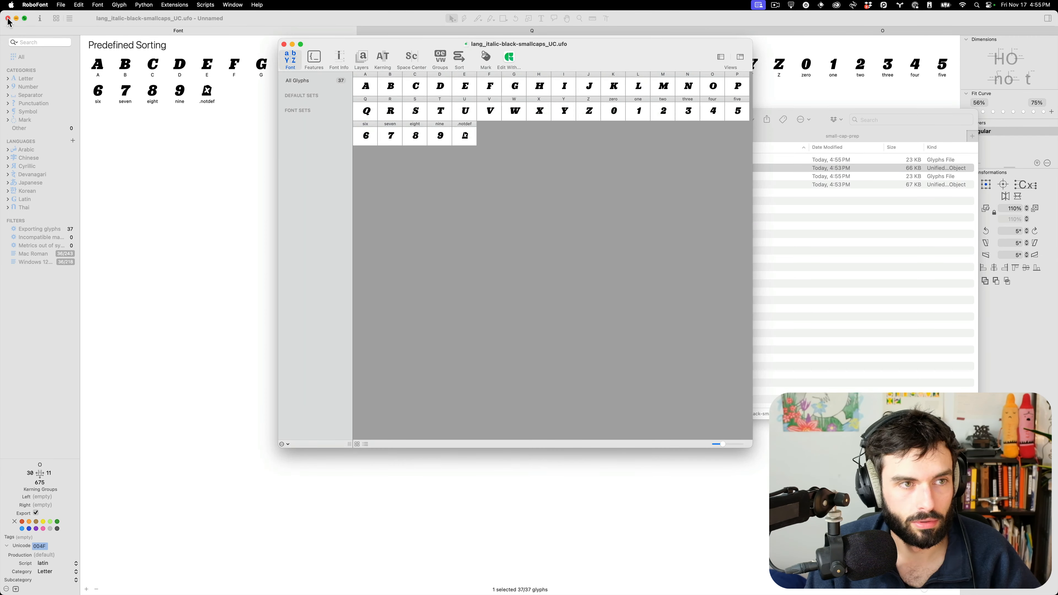
# Close the Glyphs document of lang_italic-black-smallcaps_UC.ufo without saving, and bring its RoboFont window to the front.
pyautogui.click(8, 19)
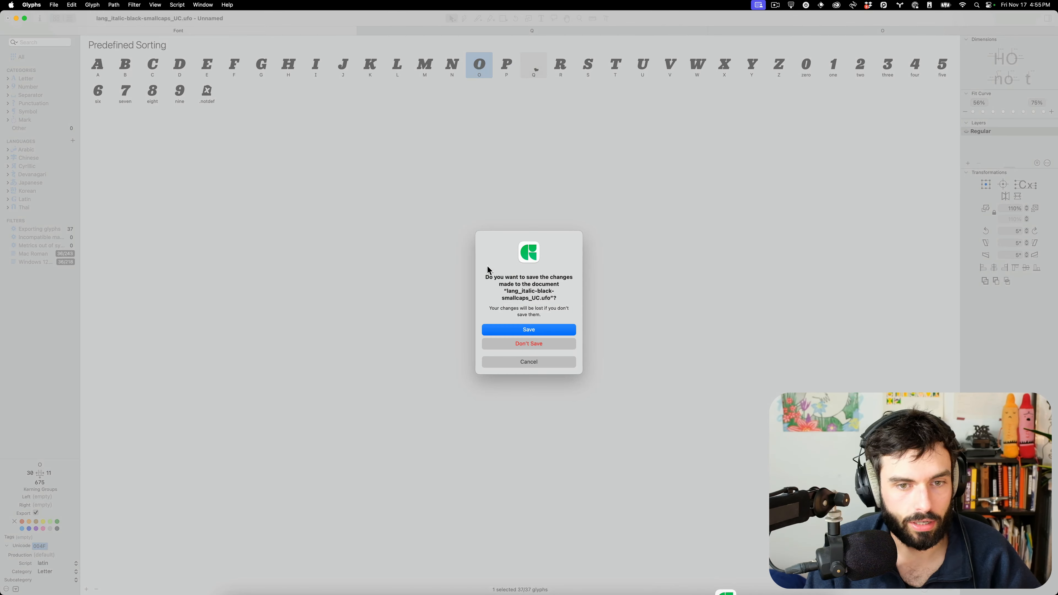
pyautogui.click(536, 340)
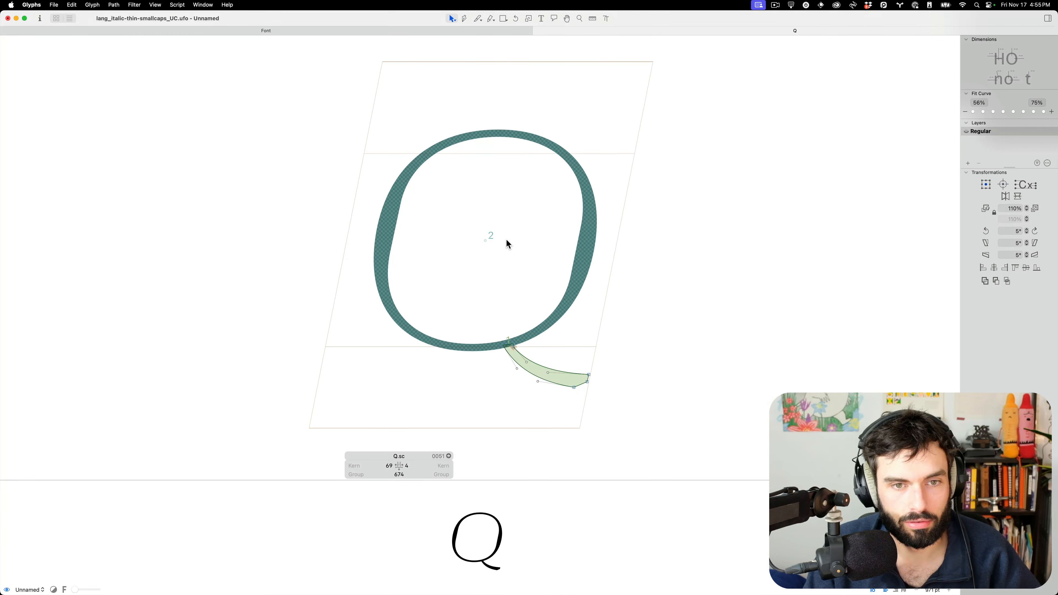
pyautogui.hscroll(1, 175, 54)
pyautogui.hotkey('ctrl', 'Up')
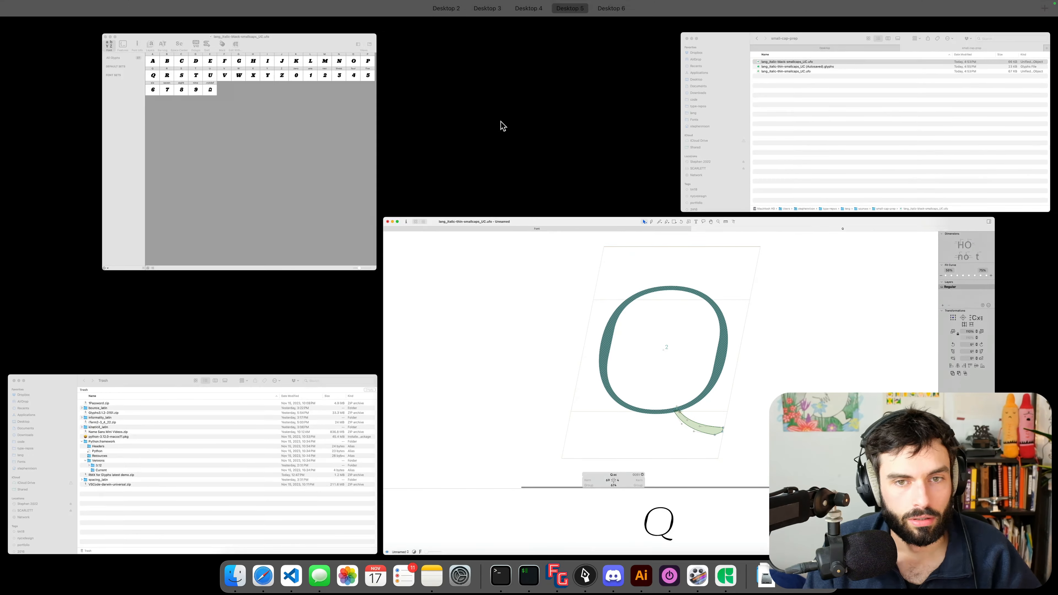
pyautogui.click(244, 149)
# Look through the installed extensions and search the RoboFont commands for a suffix tool.
pyautogui.press('super+a')
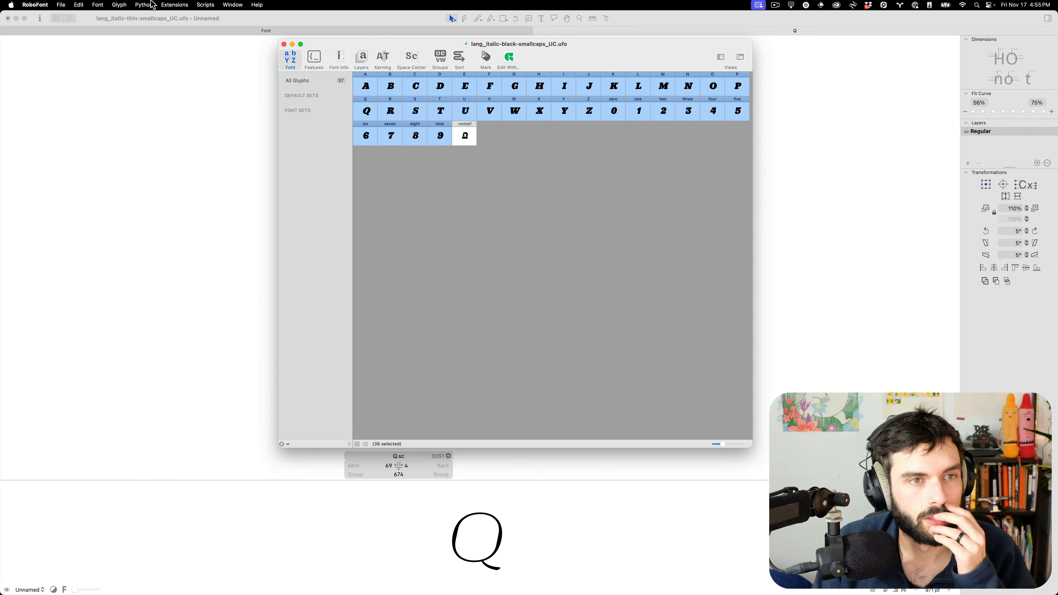
pyautogui.click(164, 5)
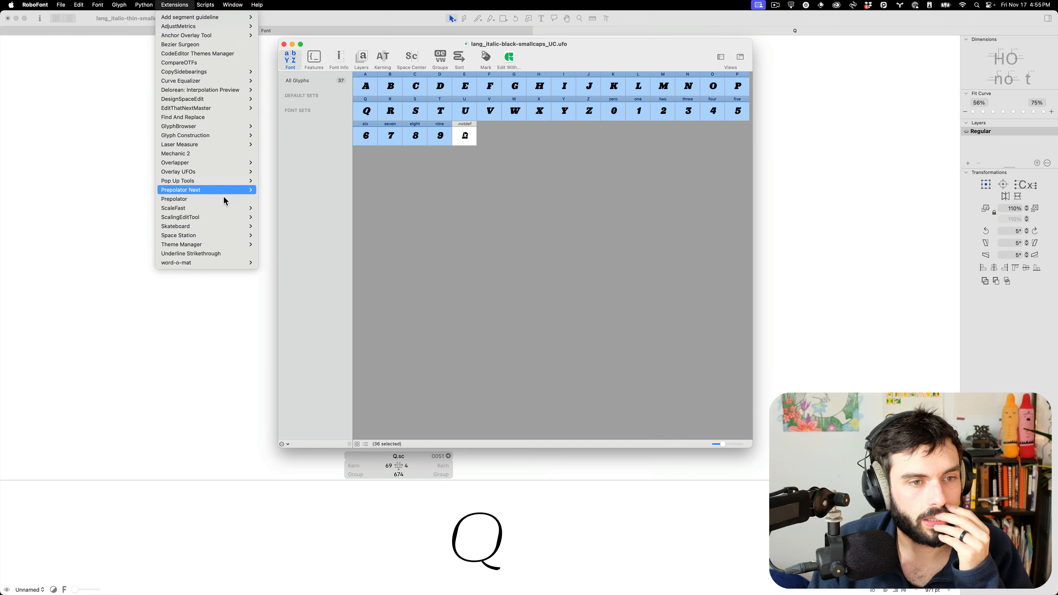
pyautogui.moveTo(233, 217)
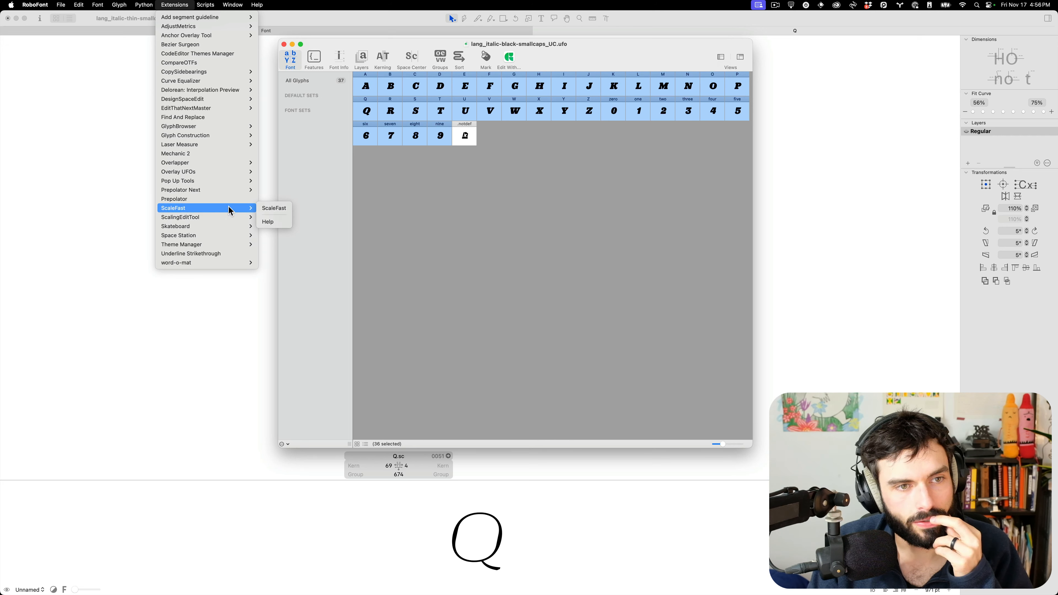
pyautogui.moveTo(226, 144)
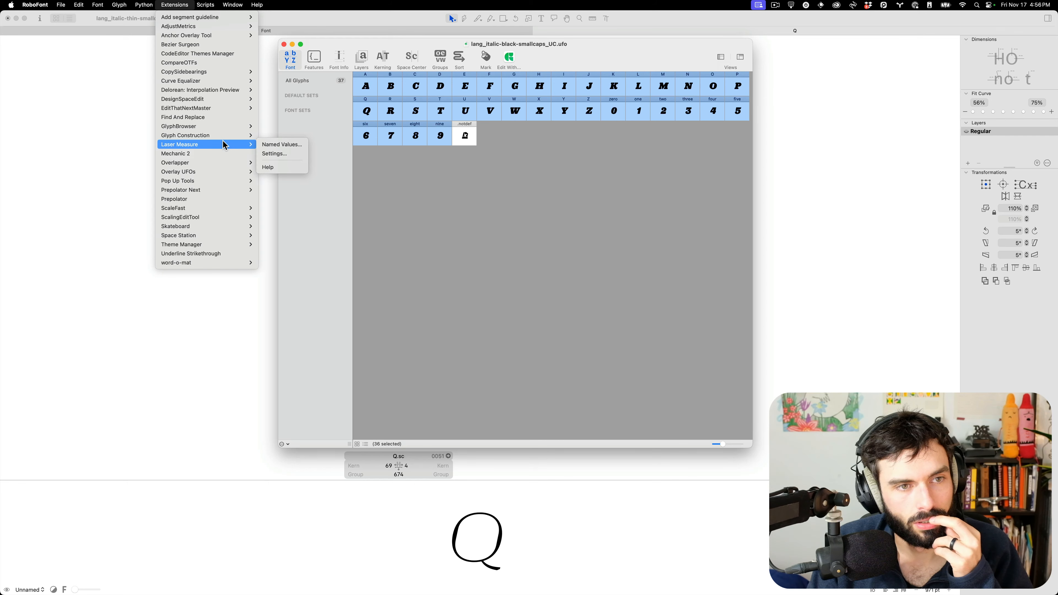
pyautogui.press('super+shift+slash')
pyautogui.write('su')
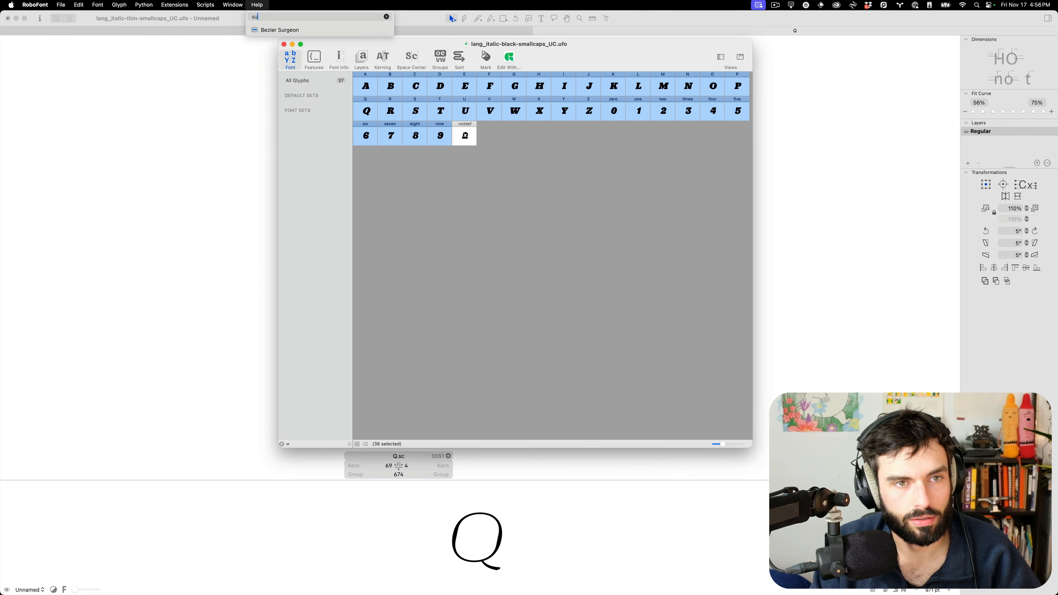
pyautogui.write('ff')
pyautogui.press('BackSpace')
pyautogui.press('BackSpace')
pyautogui.press('BackSpace')
pyautogui.press('BackSpace')
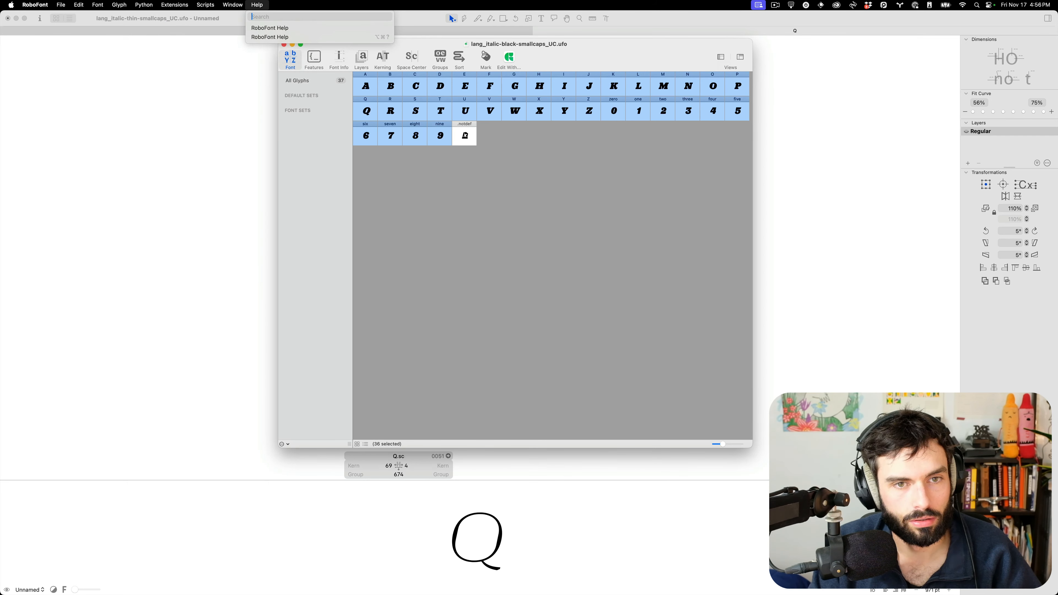
pyautogui.press('Escape')
pyautogui.click(449, 195)
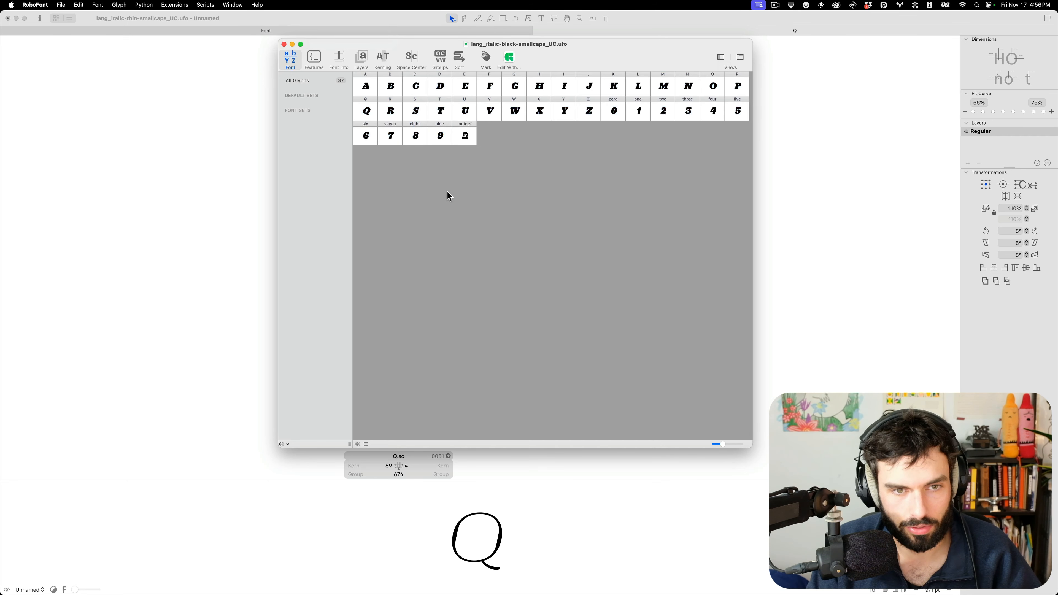
# Select all glyphs, then write and run a new Python script that sets f = CurrentFont() and prints f.
pyautogui.press('super+a')
pyautogui.press('super+alt+r')
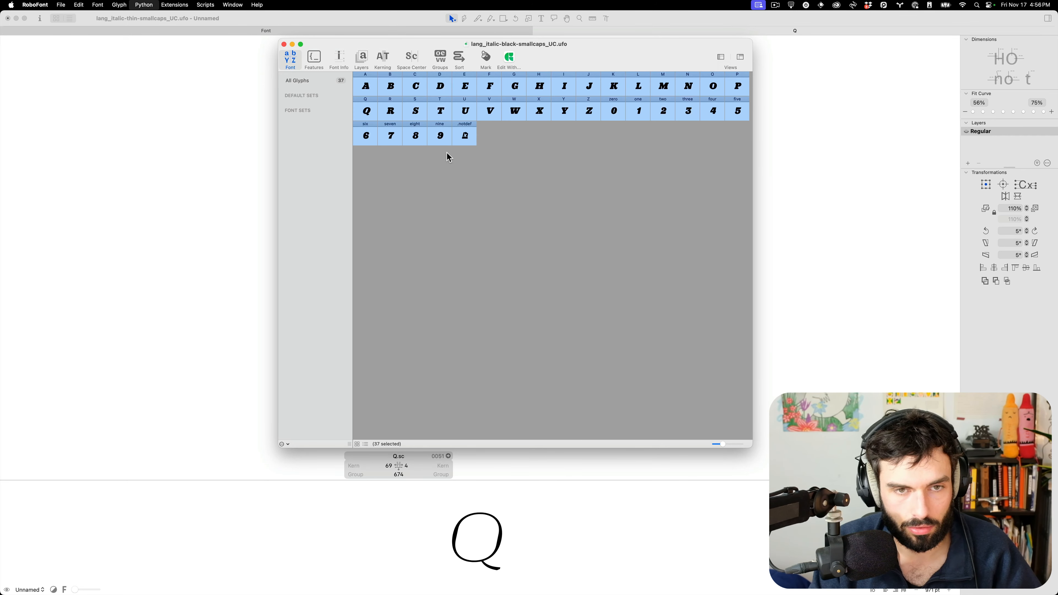
pyautogui.moveTo(132, 49); pyautogui.dragTo(482, 108)
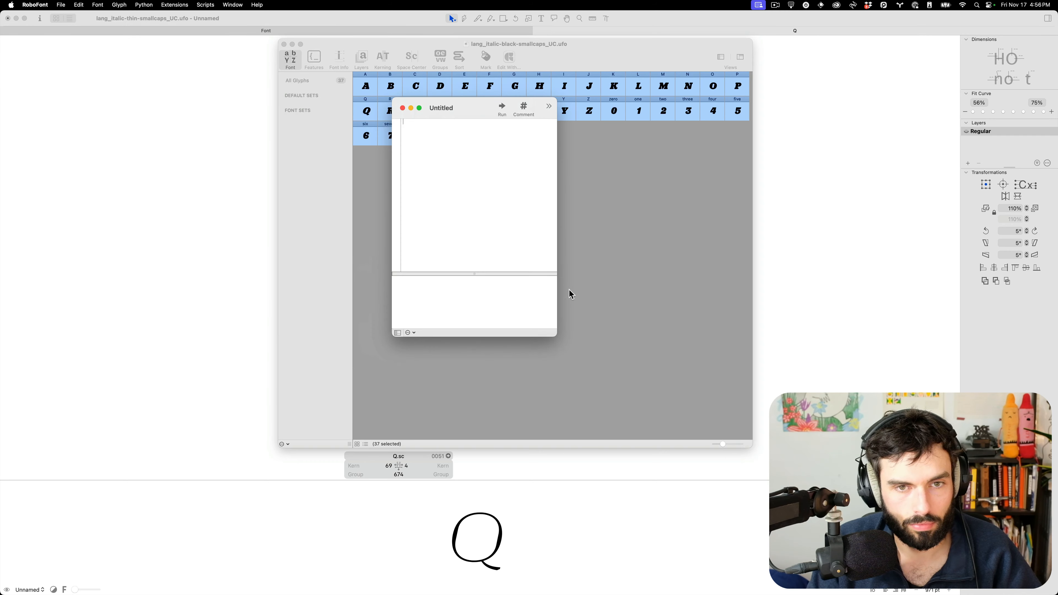
pyautogui.moveTo(558, 333); pyautogui.dragTo(857, 380)
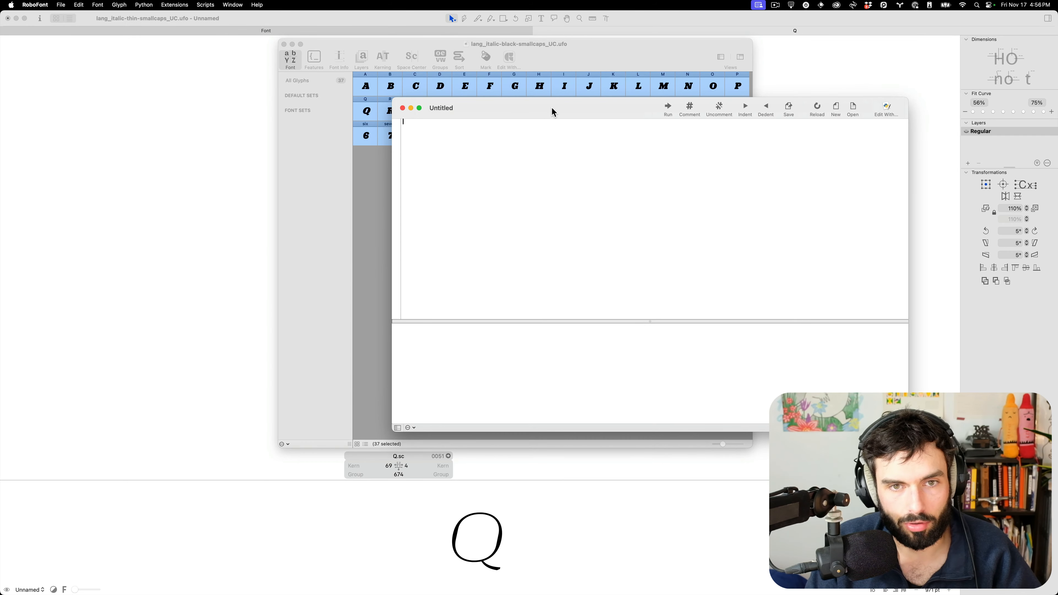
pyautogui.moveTo(552, 108); pyautogui.dragTo(604, 226)
pyautogui.write('fo')
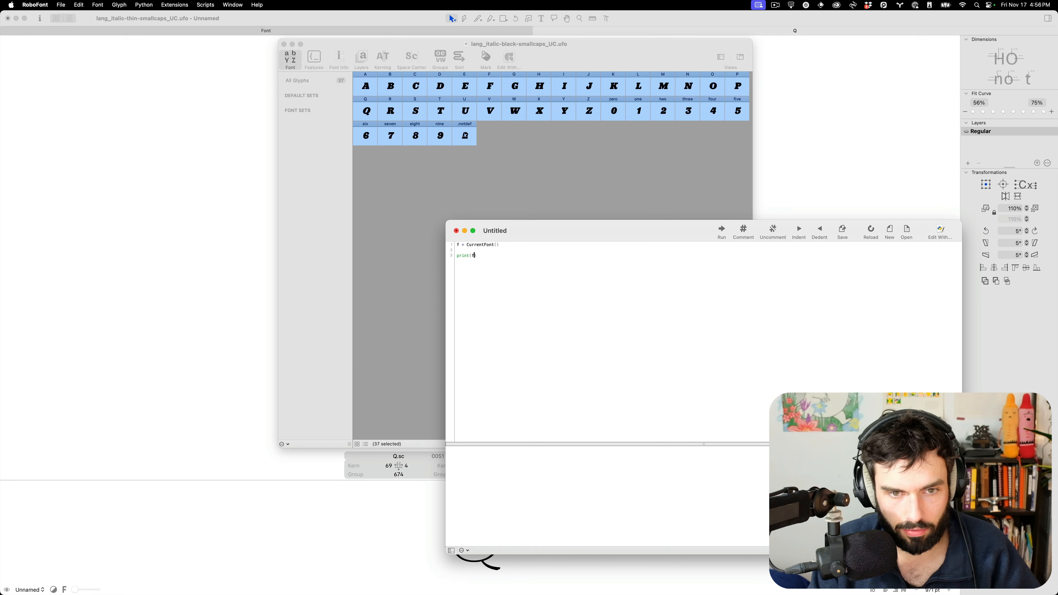
pyautogui.press('super+r')
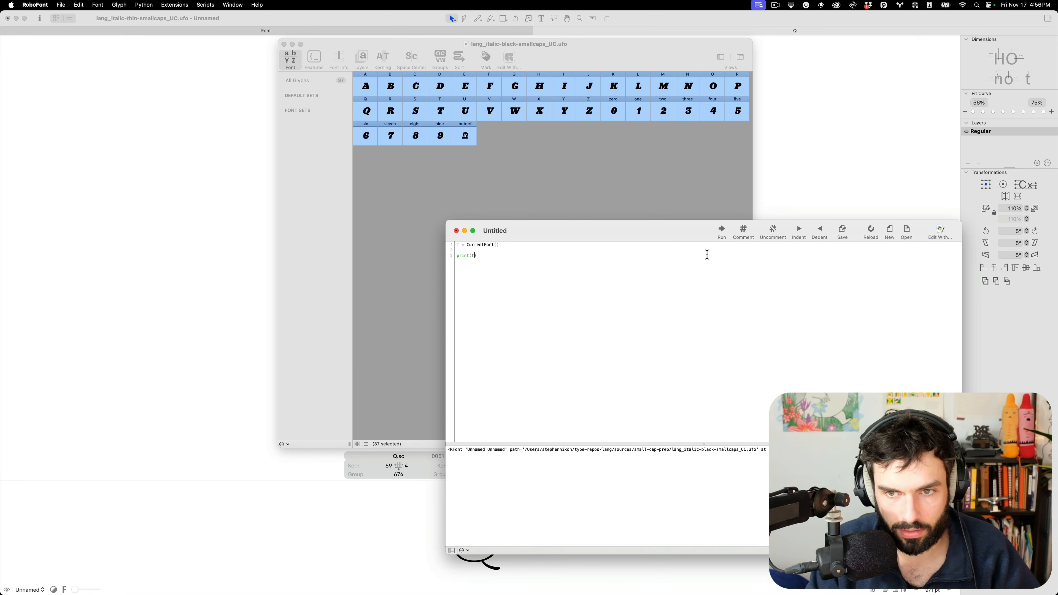
# Open the font picker for the script editor in RoboFont's Python preferences and enlarge it.
pyautogui.press('super+comma')
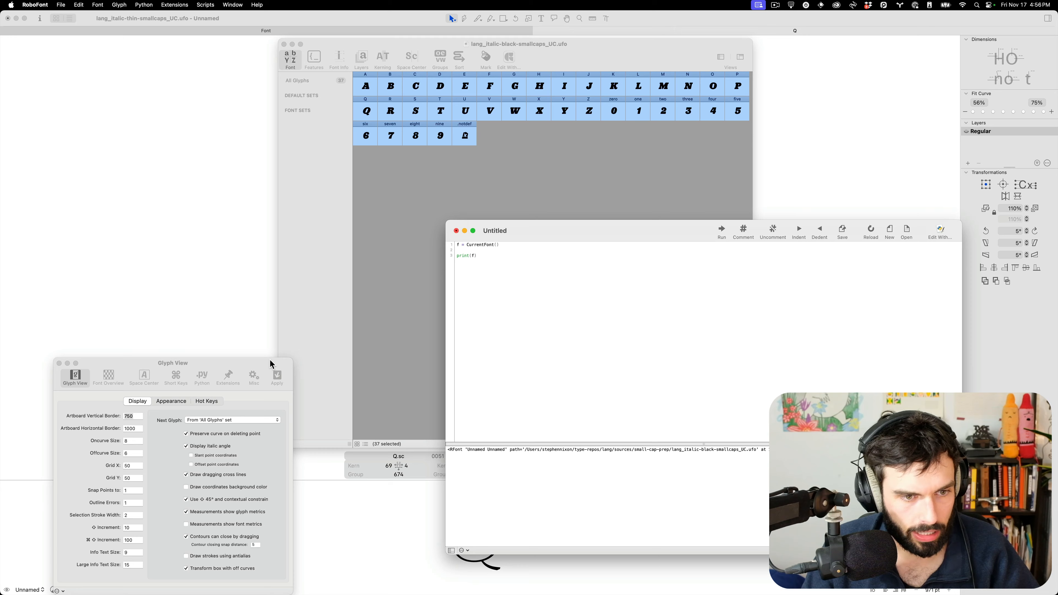
pyautogui.moveTo(271, 364); pyautogui.dragTo(461, 188)
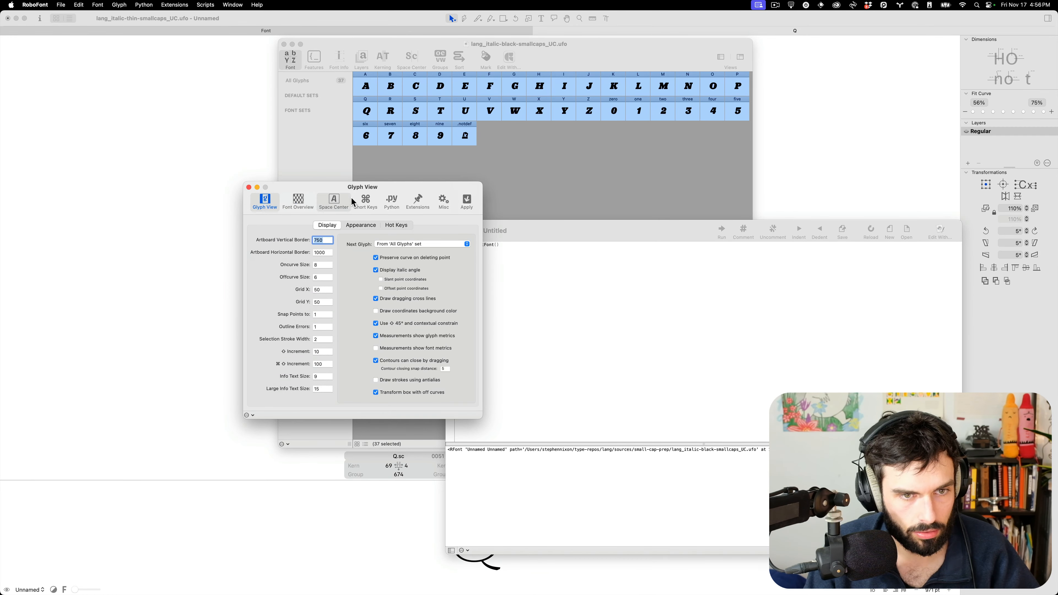
pyautogui.click(391, 201)
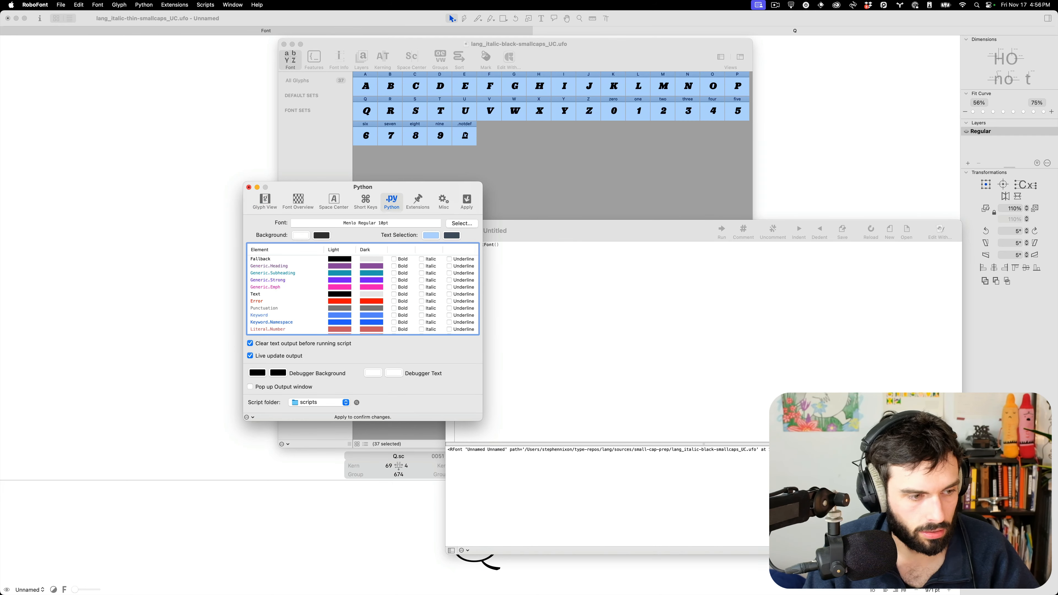
pyautogui.click(461, 223)
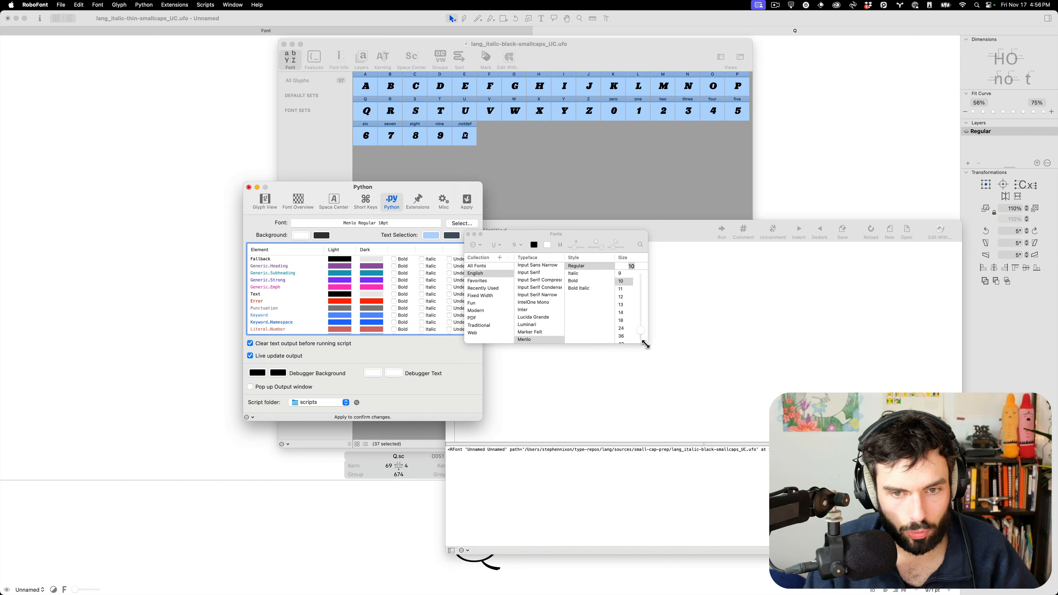
pyautogui.moveTo(646, 344); pyautogui.dragTo(812, 509)
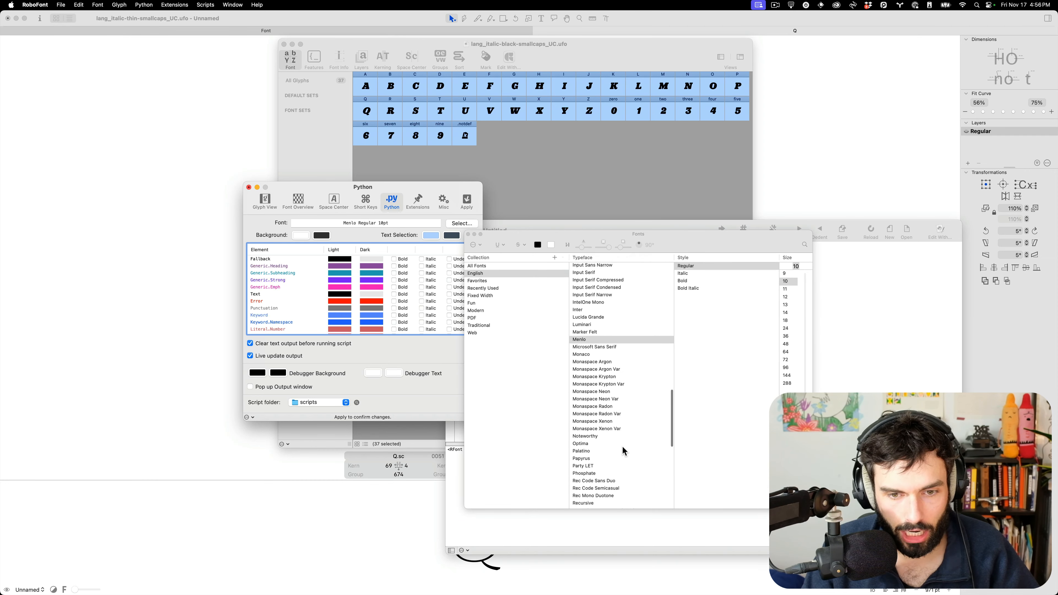
# Set the script editor's font to AT Name Mono Regular at 18 pt and close the preferences.
pyautogui.scroll(-2, 621, 442)
pyautogui.scroll(4, 621, 442)
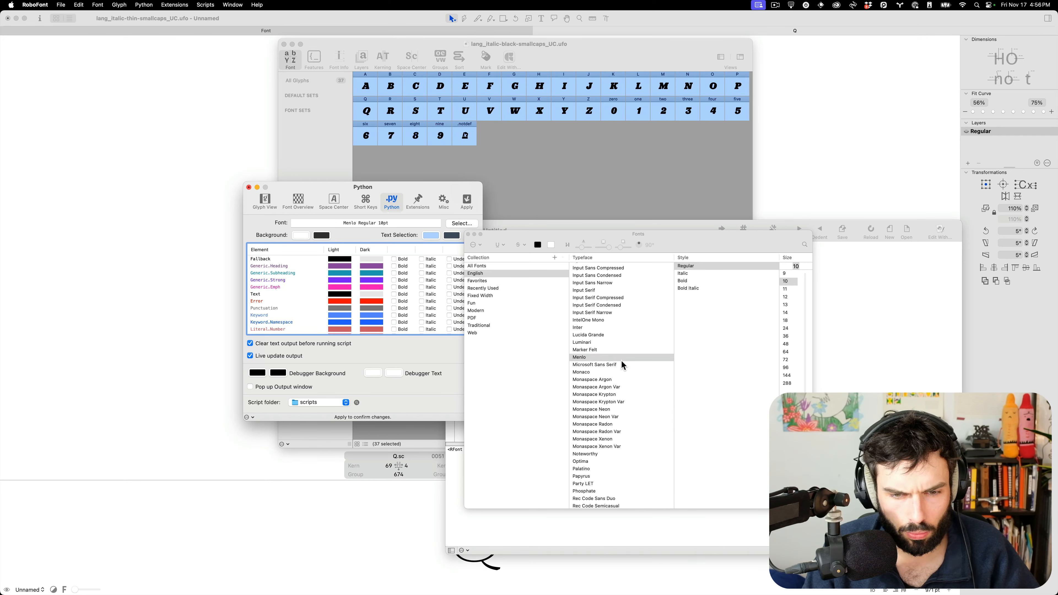
pyautogui.scroll(10, 619, 417)
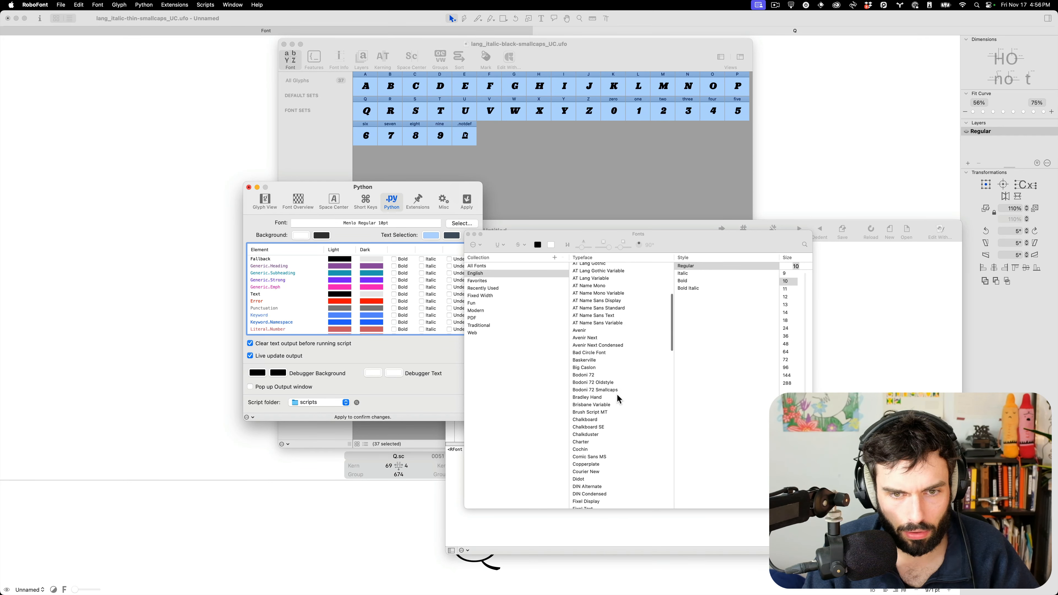
pyautogui.click(588, 285)
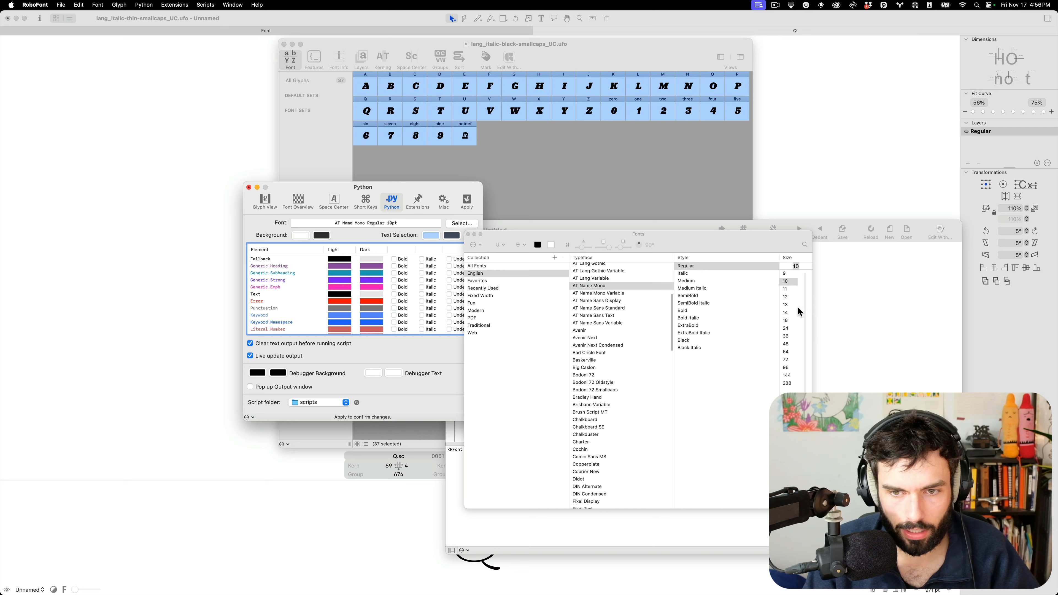
pyautogui.click(786, 312)
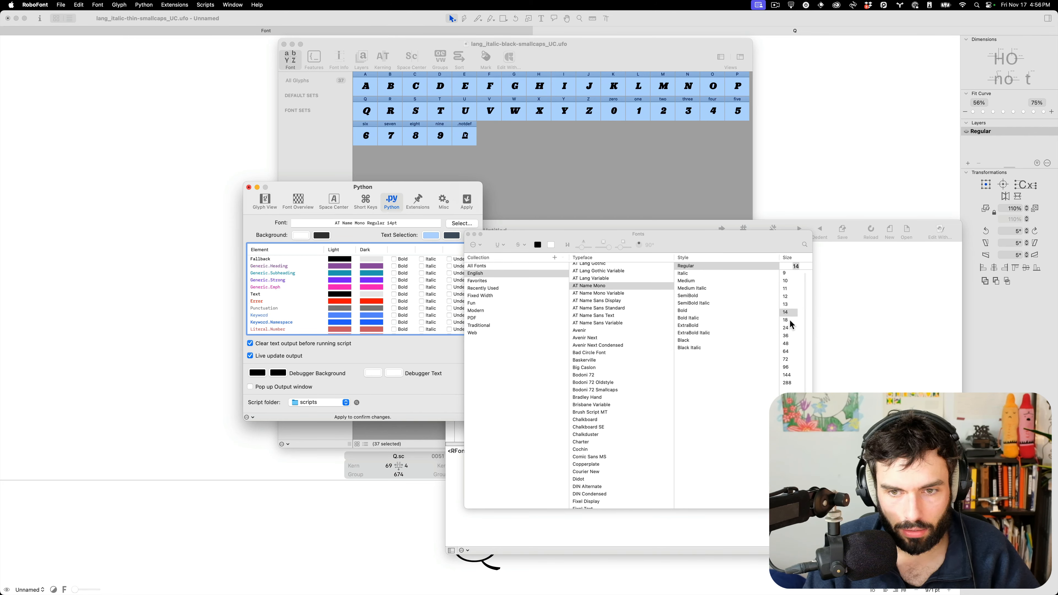
pyautogui.click(787, 320)
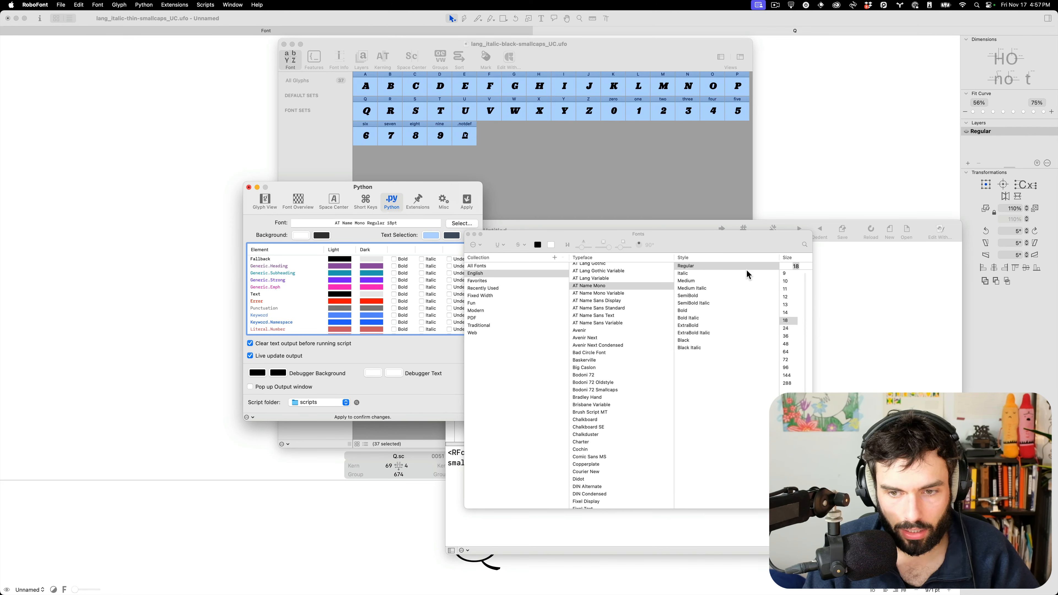
pyautogui.click(468, 235)
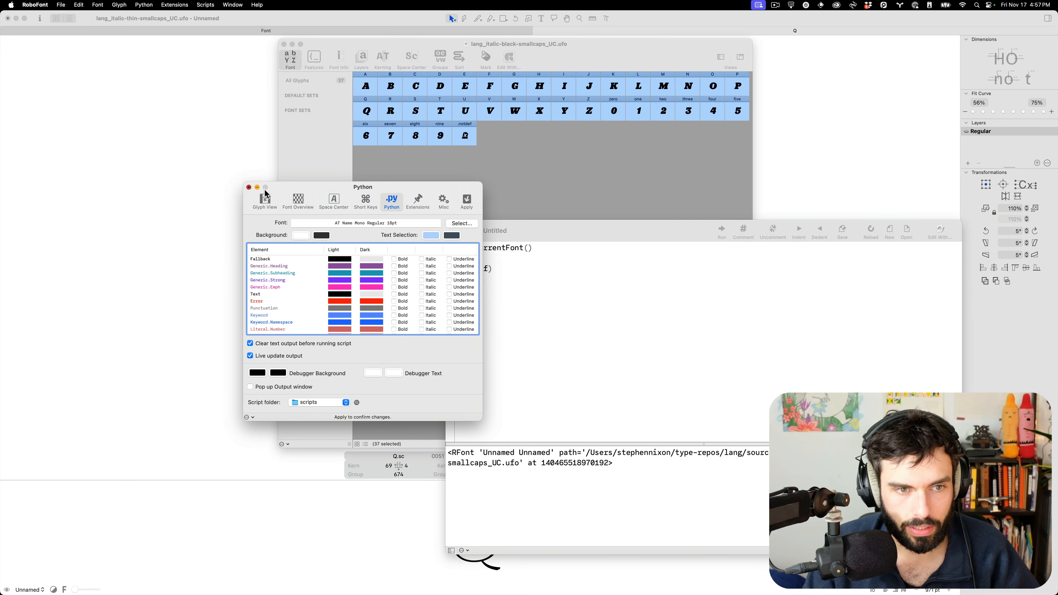
pyautogui.click(249, 187)
pyautogui.click(381, 330)
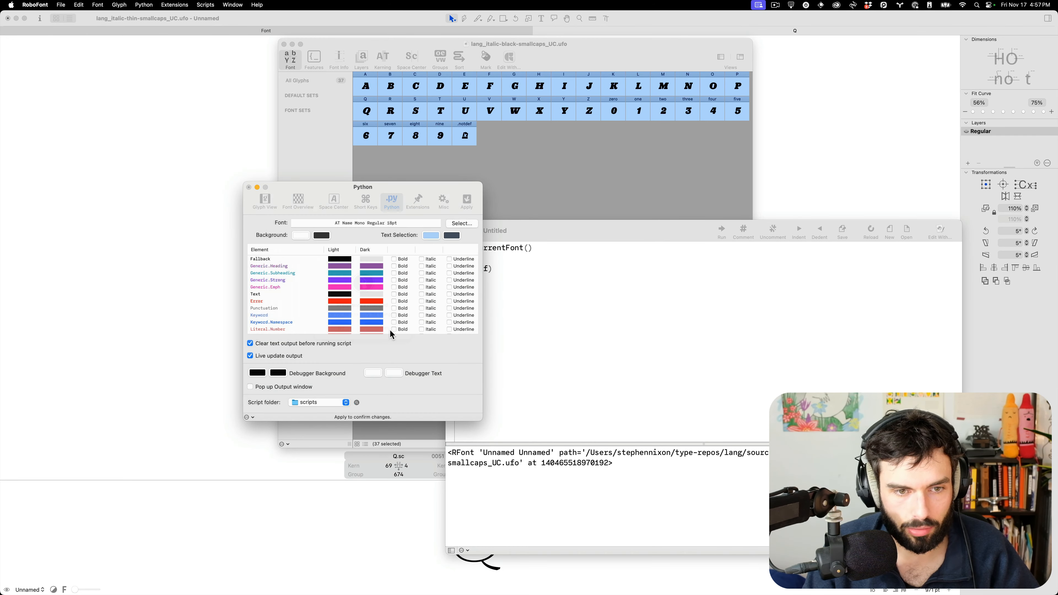
pyautogui.click(252, 186)
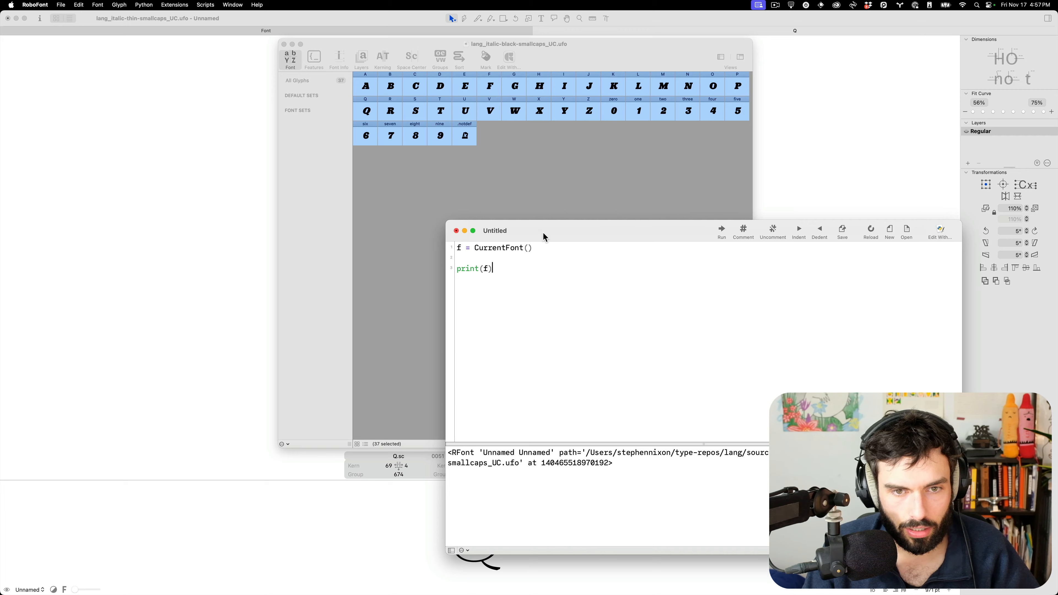
# Extend the script with a loop over f that appends ".sc" to each g.name, and run it.
pyautogui.moveTo(543, 233); pyautogui.dragTo(483, 180)
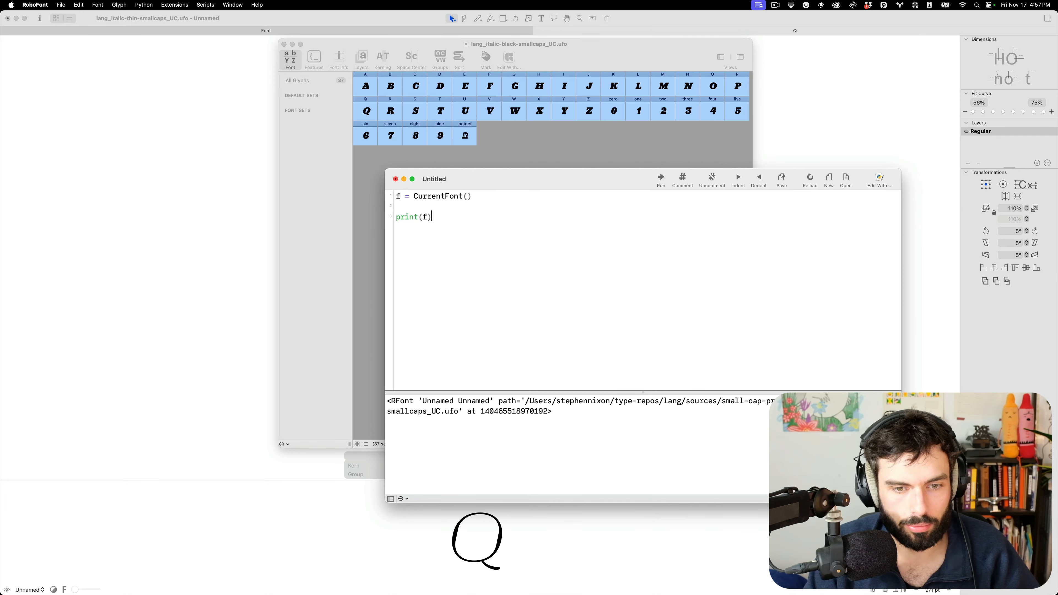
pyautogui.press('Return')
pyautogui.press('Return')
pyautogui.write('for g in f:')
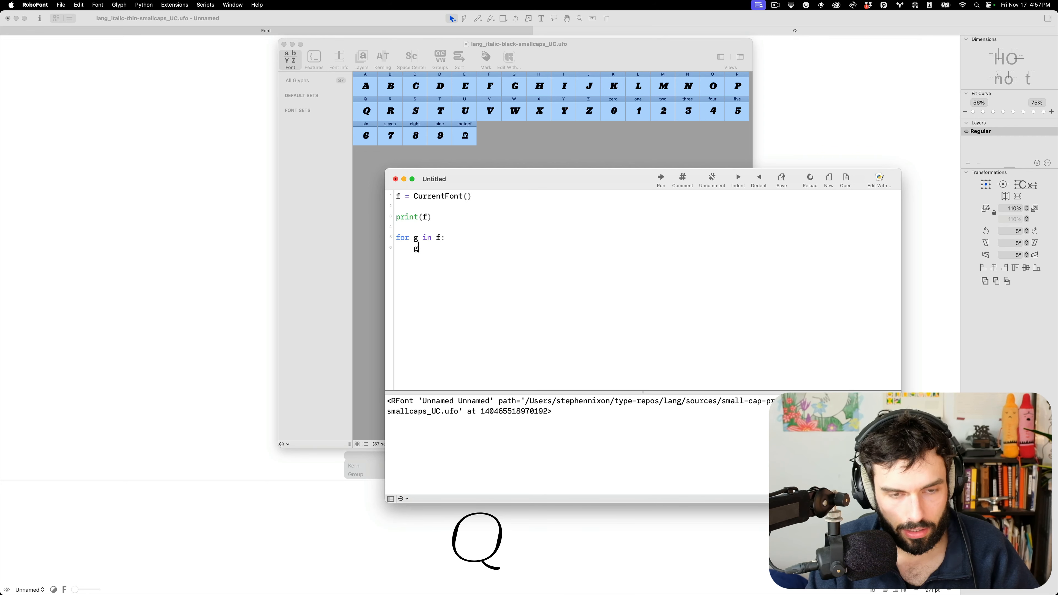
pyautogui.write('+= ".sc')
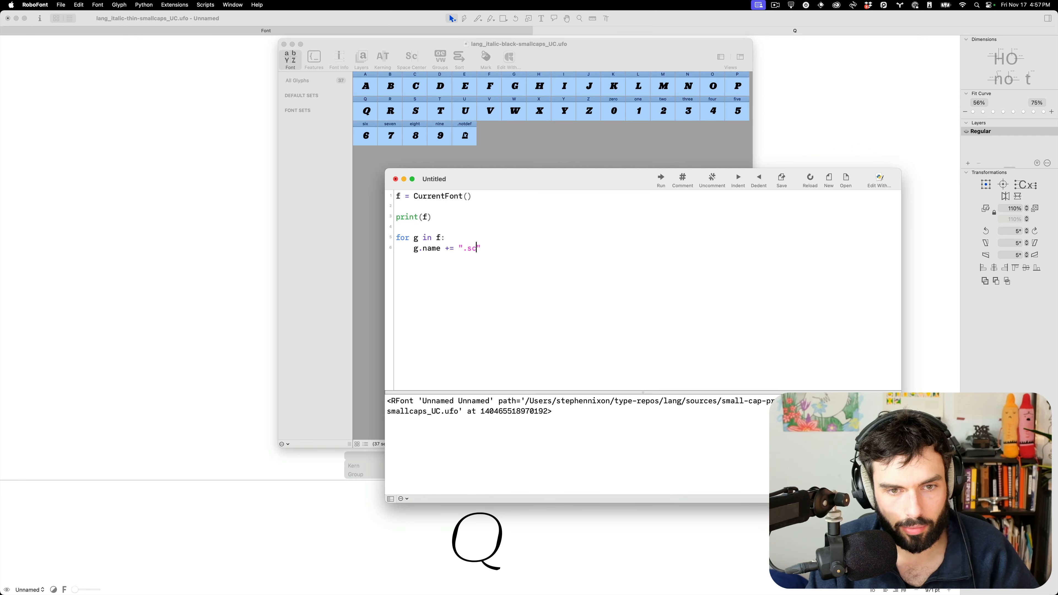
pyautogui.press('super+r')
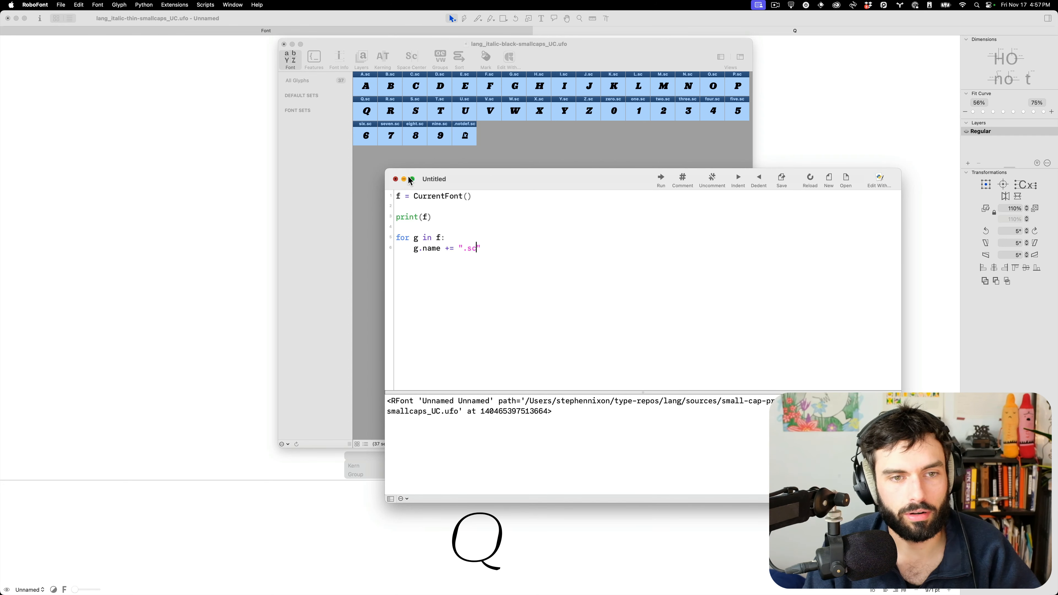
# Save the renamed black italic font and open lang_italic-black-smallcaps_UC.ufo from the small-cap-prep folder in Glyphs 3.
pyautogui.click(557, 149)
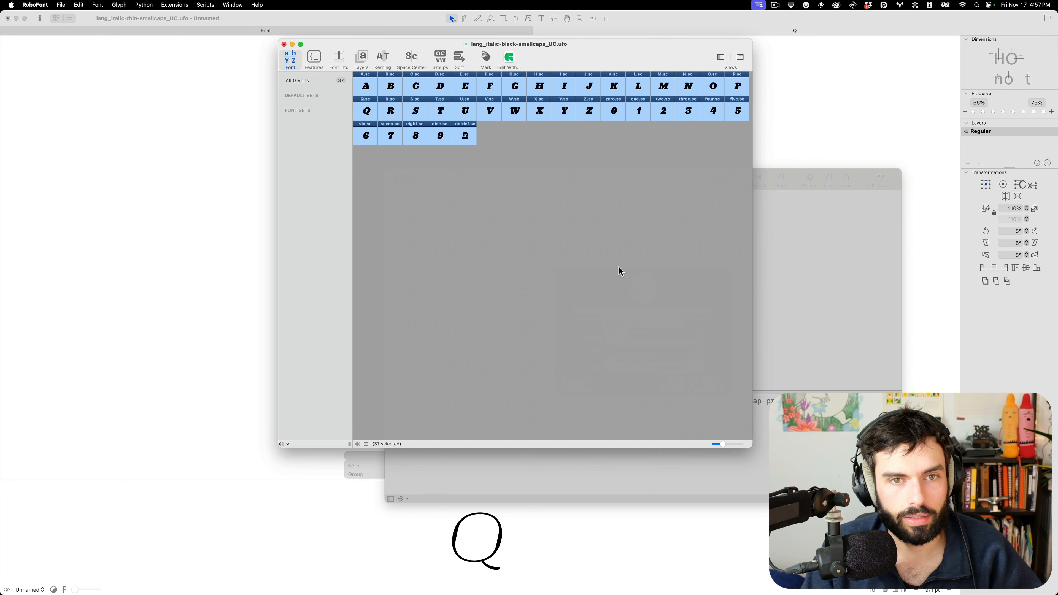
pyautogui.press('super+Tab')
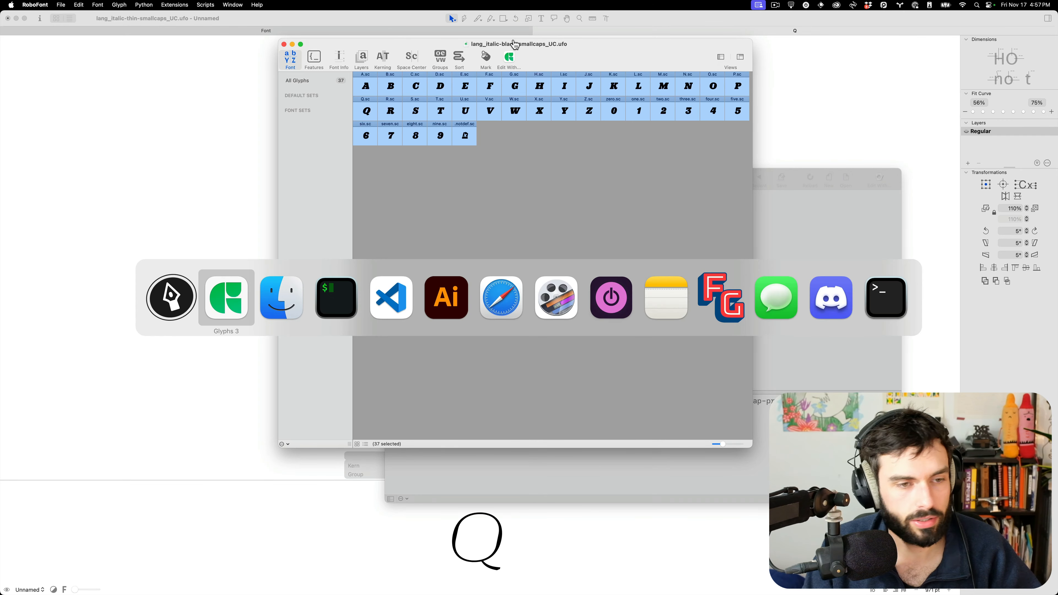
pyautogui.press('super+Tab')
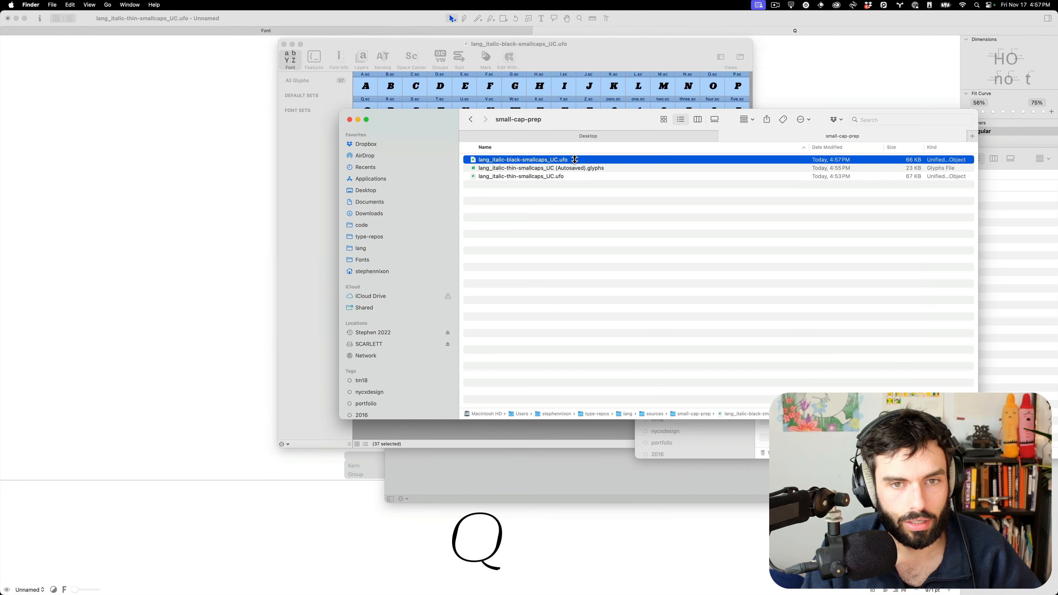
pyautogui.press('space')
pyautogui.press('space')
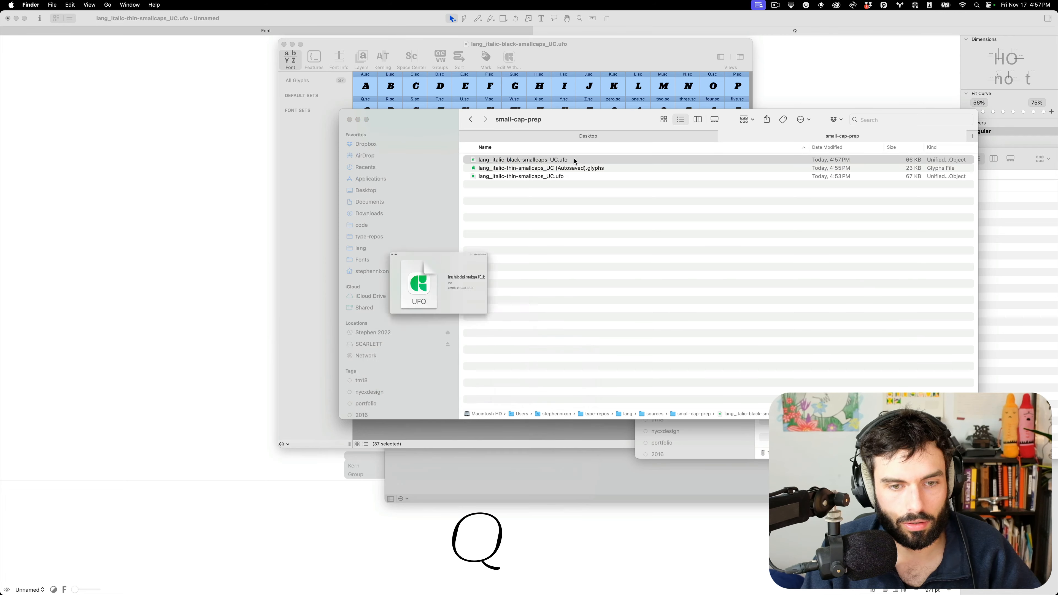
pyautogui.rightClick(575, 160)
pyautogui.moveTo(667, 172)
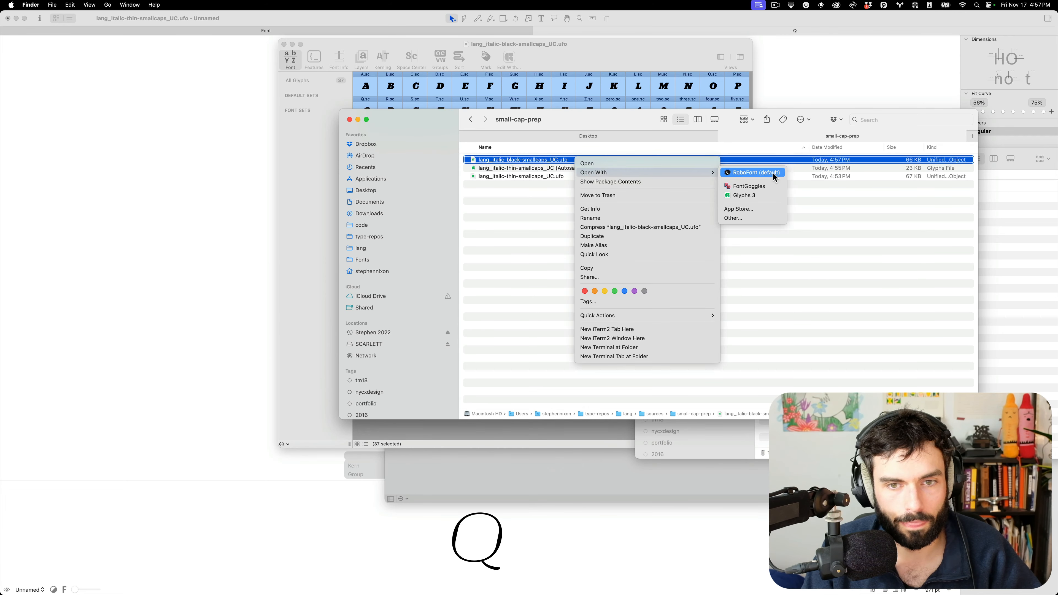
pyautogui.click(744, 196)
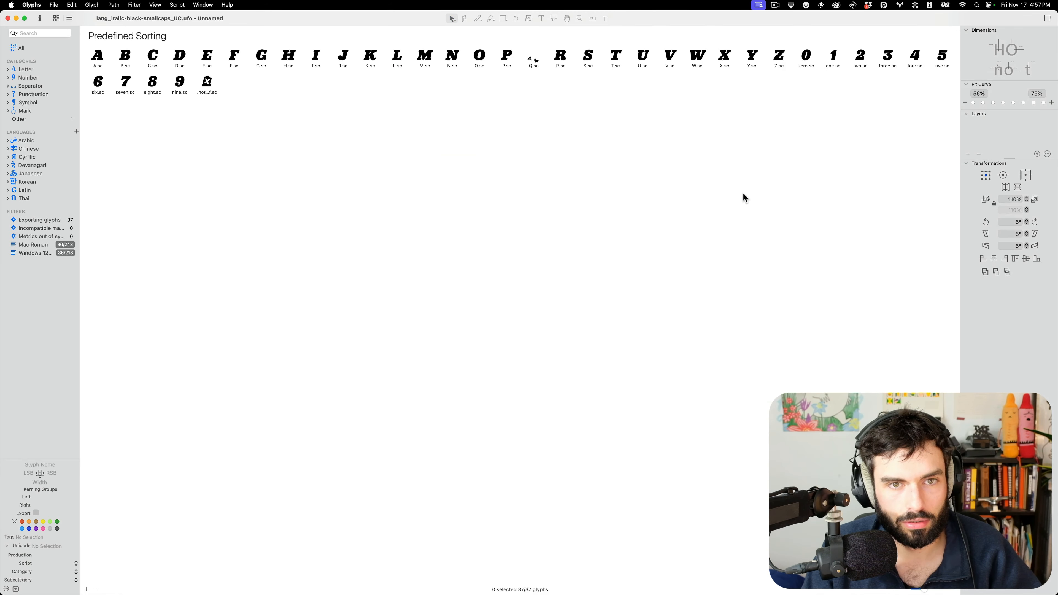
# Repair Q.sc by adding O.sc as a component and deleting the "no base glyph" component, then save and close its edit tab.
pyautogui.doubleClick(537, 53)
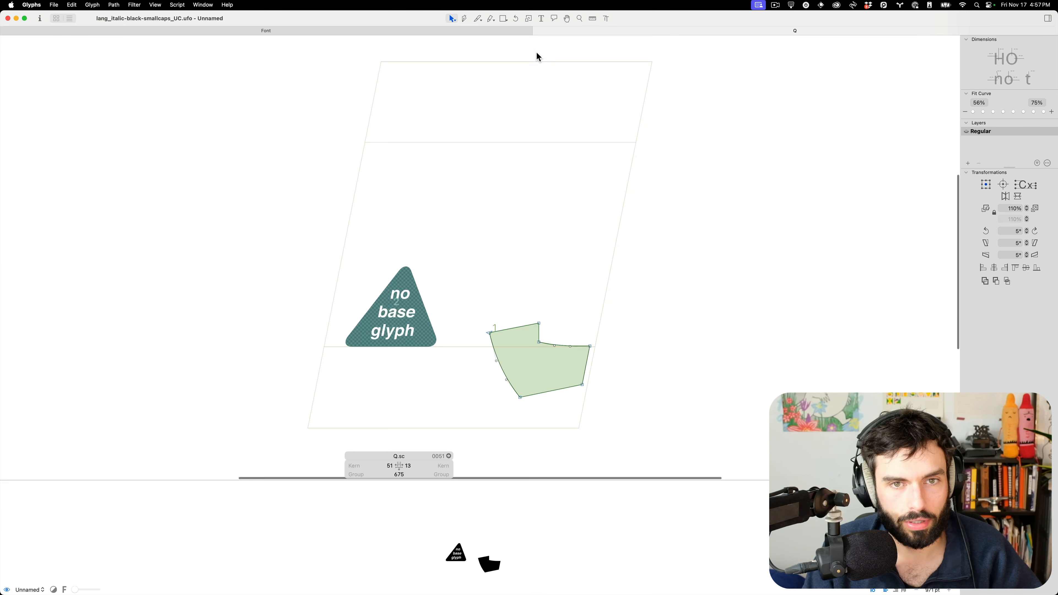
pyautogui.rightClick(521, 216)
pyautogui.click(534, 236)
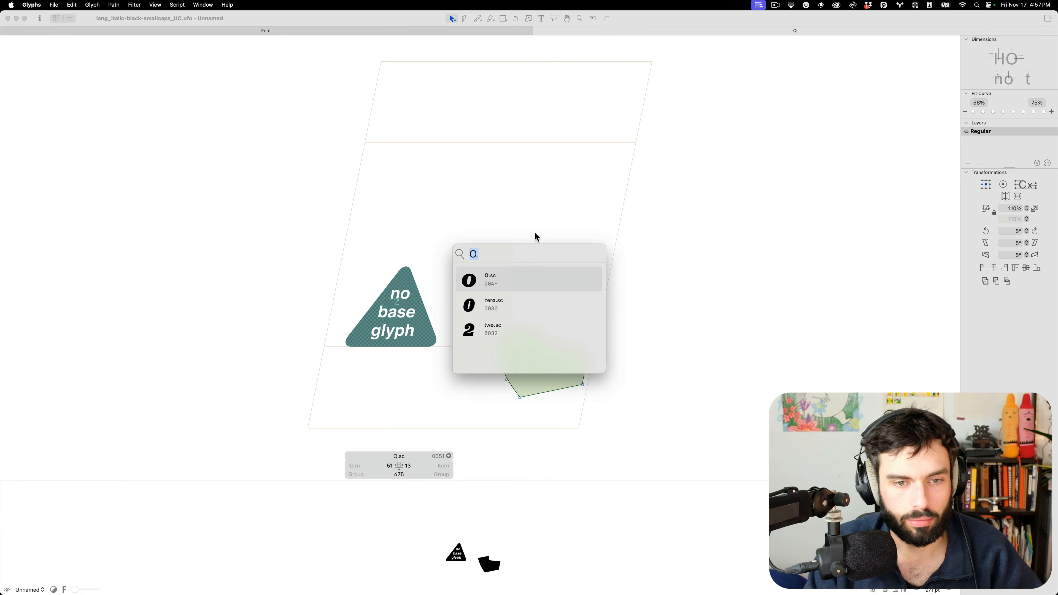
pyautogui.press('Return')
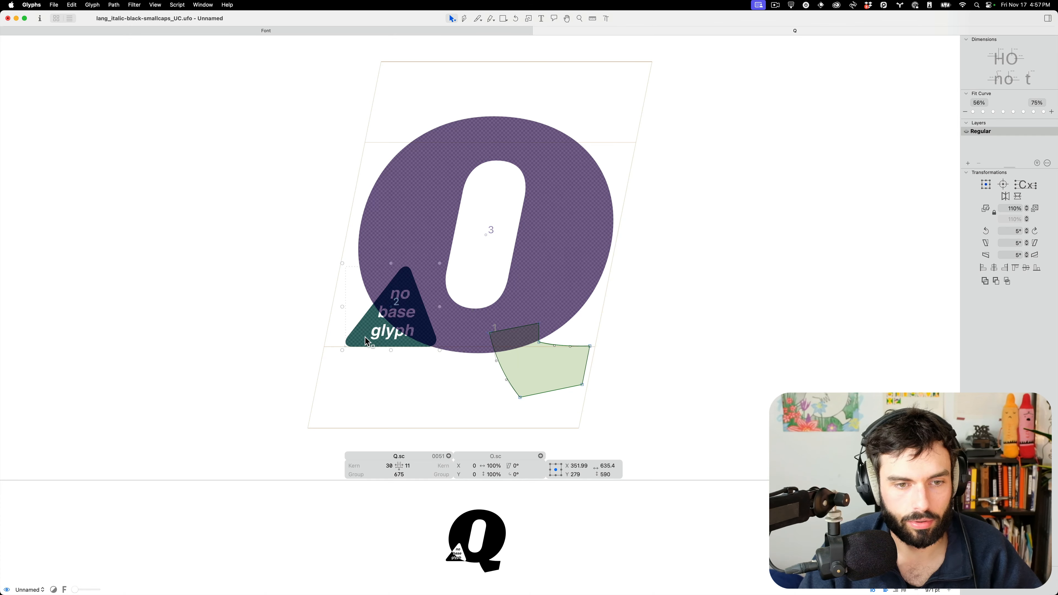
pyautogui.press('BackSpace')
pyautogui.press('super+s')
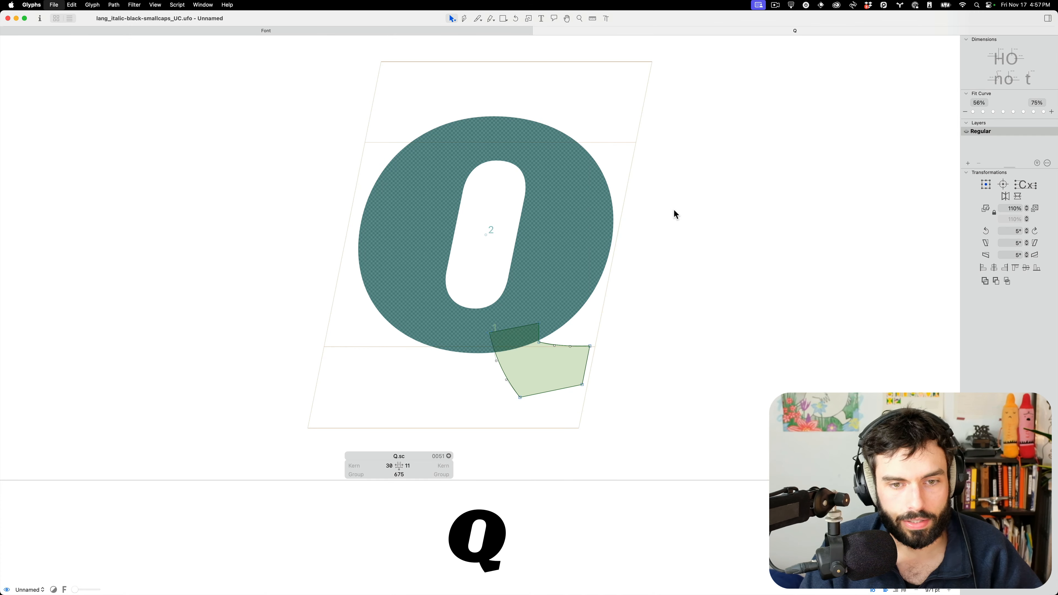
pyautogui.press('super+w')
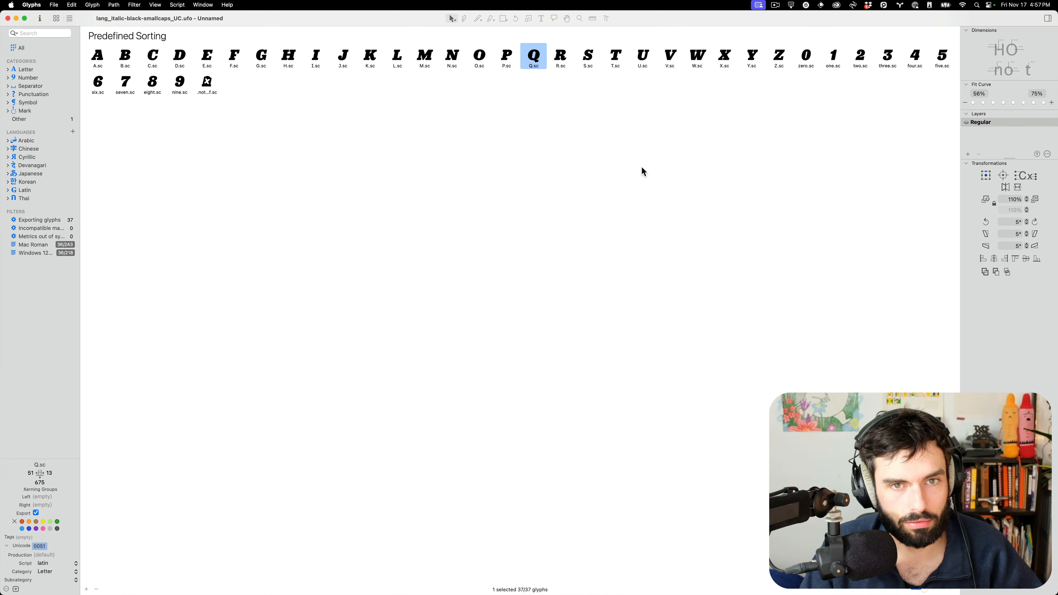
# Move the black italic Glyphs window aside and close the Q.sc edit tab in the thin italic font.
pyautogui.moveTo(340, 19); pyautogui.dragTo(763, 68)
pyautogui.click(313, 101)
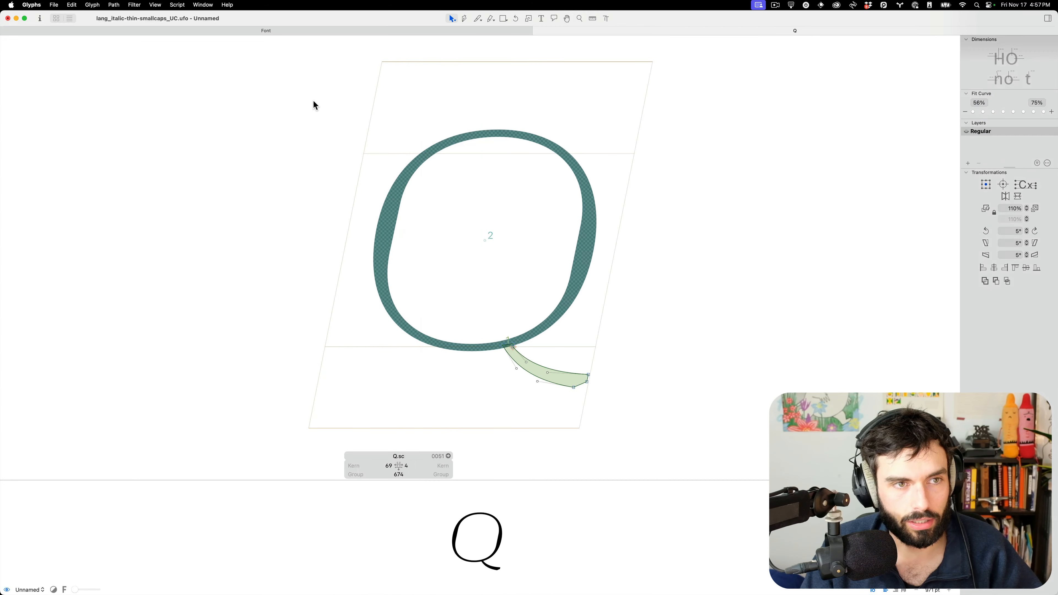
pyautogui.press('super+w')
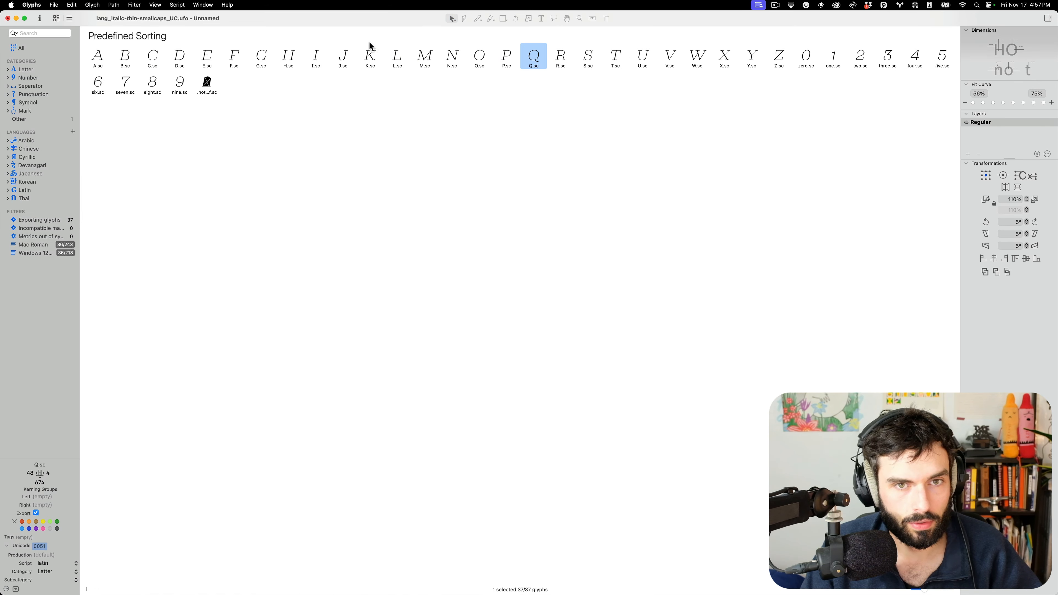
# Shrink and rearrange the two Glyphs windows, close the small-cap-prep Finder window, and move the RoboFont font window clear of them.
pyautogui.moveTo(1, 12); pyautogui.dragTo(571, 170)
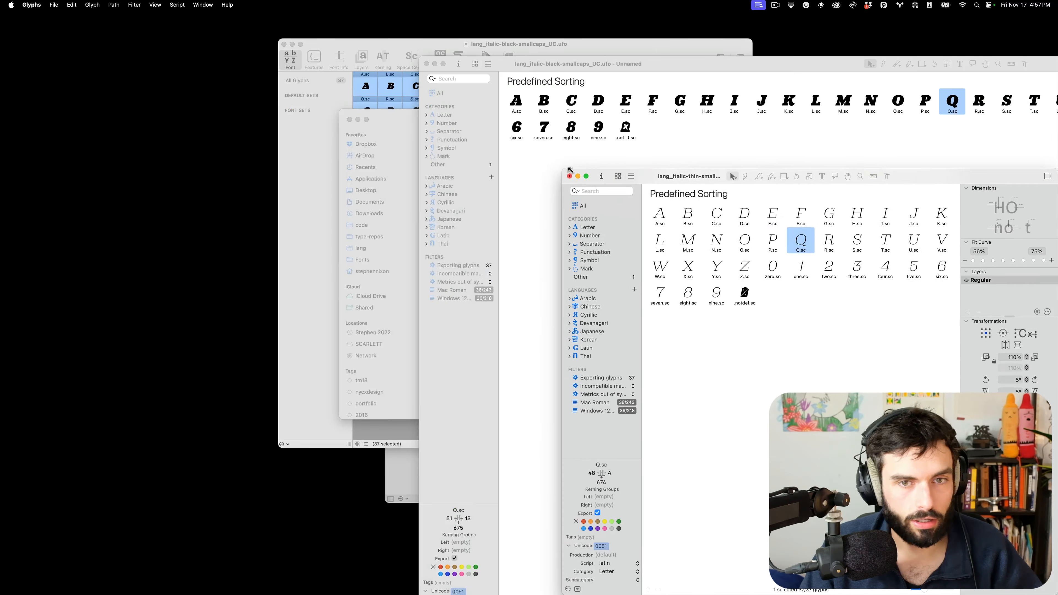
pyautogui.click(512, 66)
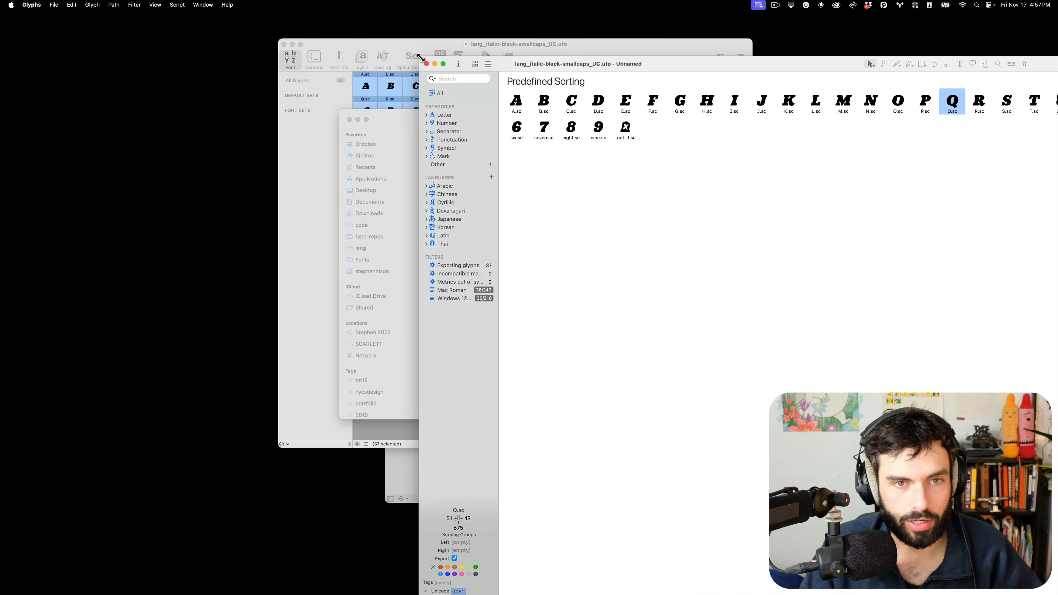
pyautogui.moveTo(421, 57); pyautogui.dragTo(723, 184)
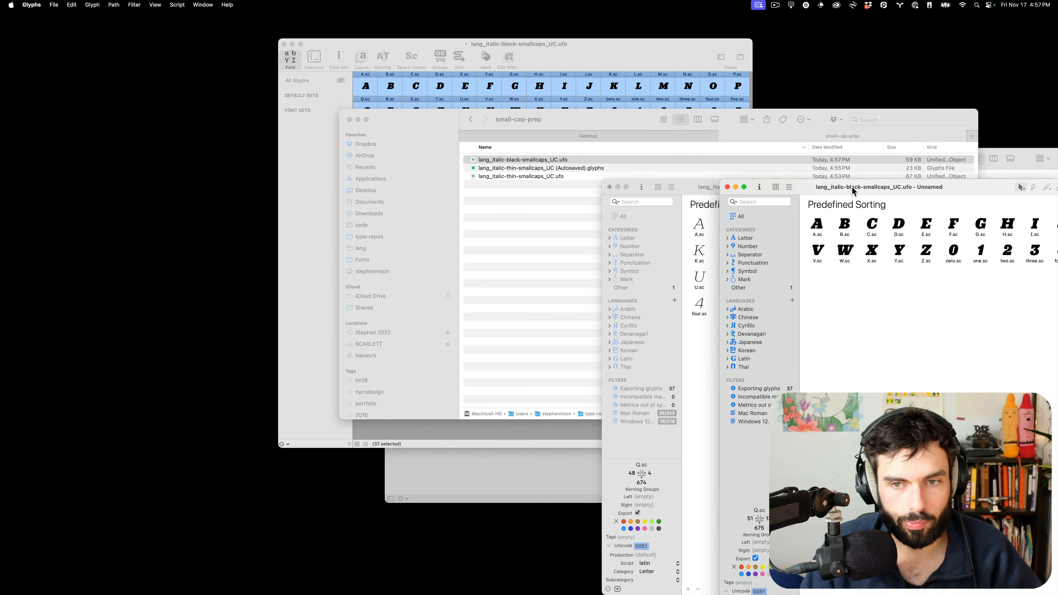
pyautogui.moveTo(853, 191); pyautogui.dragTo(582, 274)
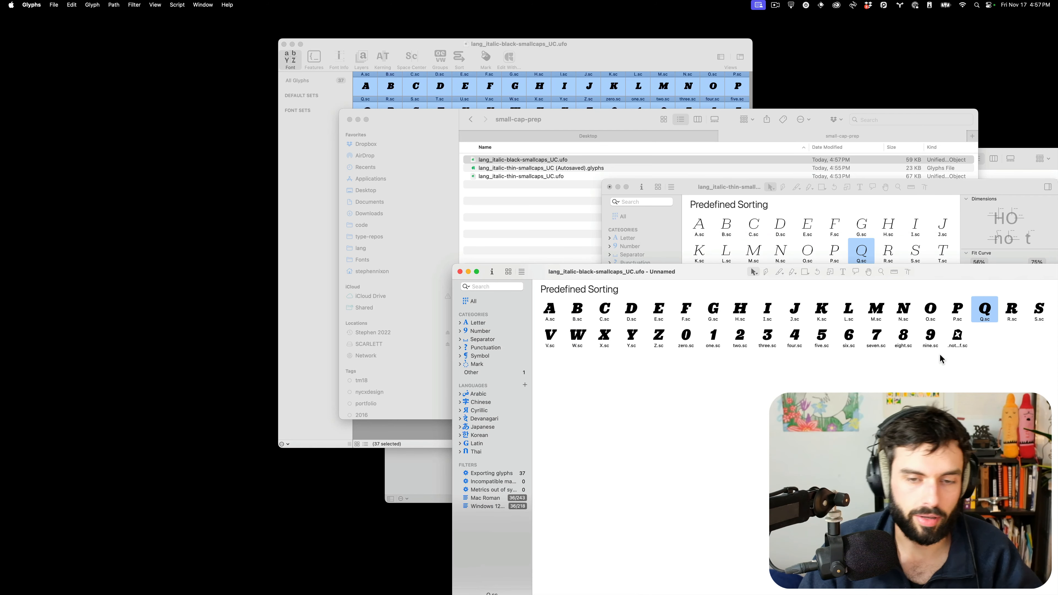
pyautogui.click(350, 120)
pyautogui.moveTo(562, 52); pyautogui.dragTo(385, 71)
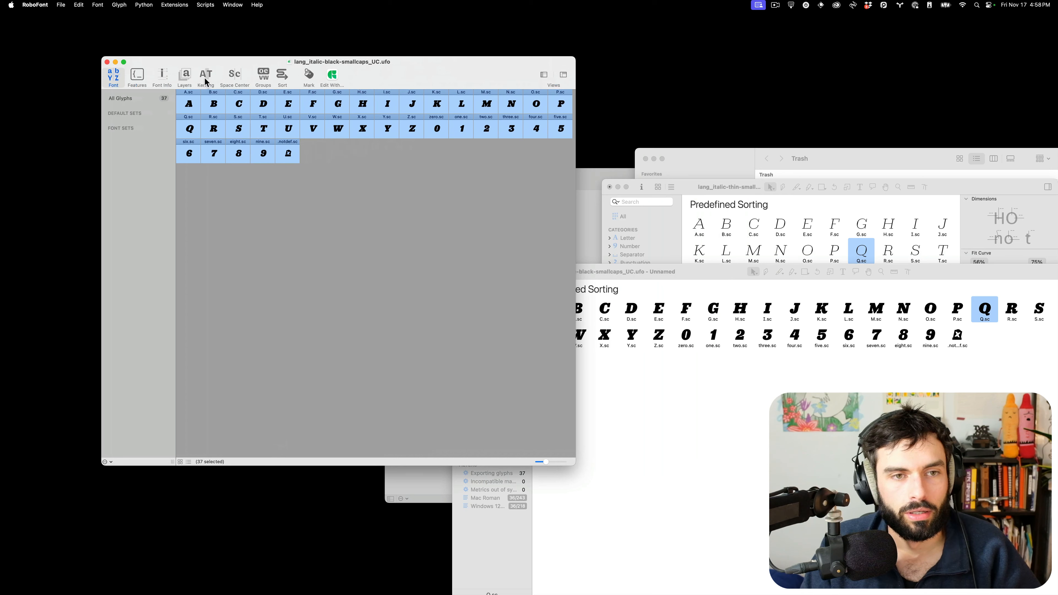
# Close the black italic small-caps font in RoboFont and discard the untitled script.
pyautogui.click(107, 63)
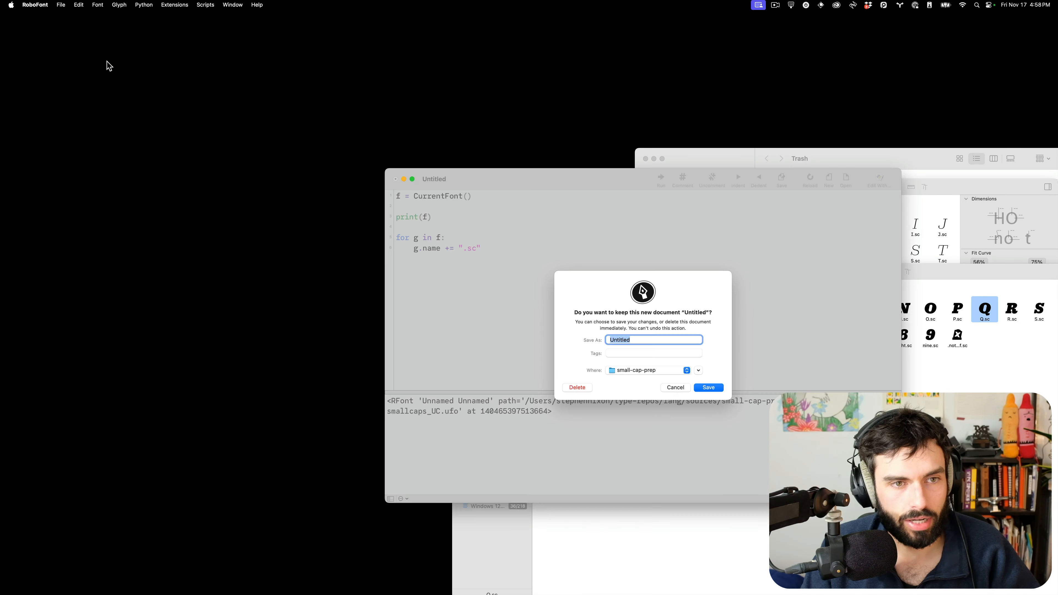
pyautogui.click(579, 388)
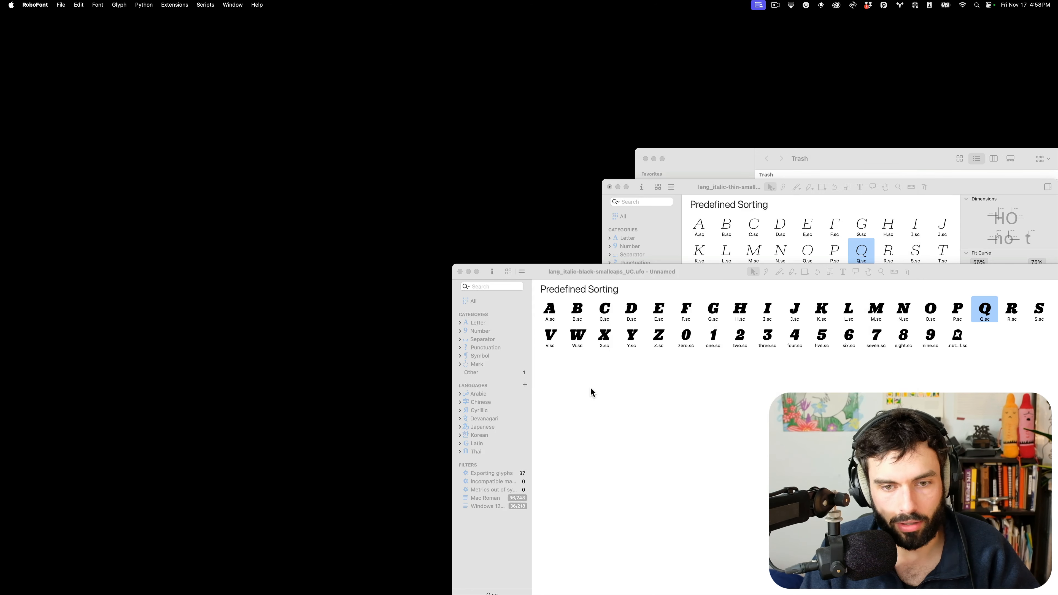
# Close the Trash Finder window and move the thin italic small-caps Glyphs window up, clear of the black italic one.
pyautogui.click(828, 159)
pyautogui.click(646, 158)
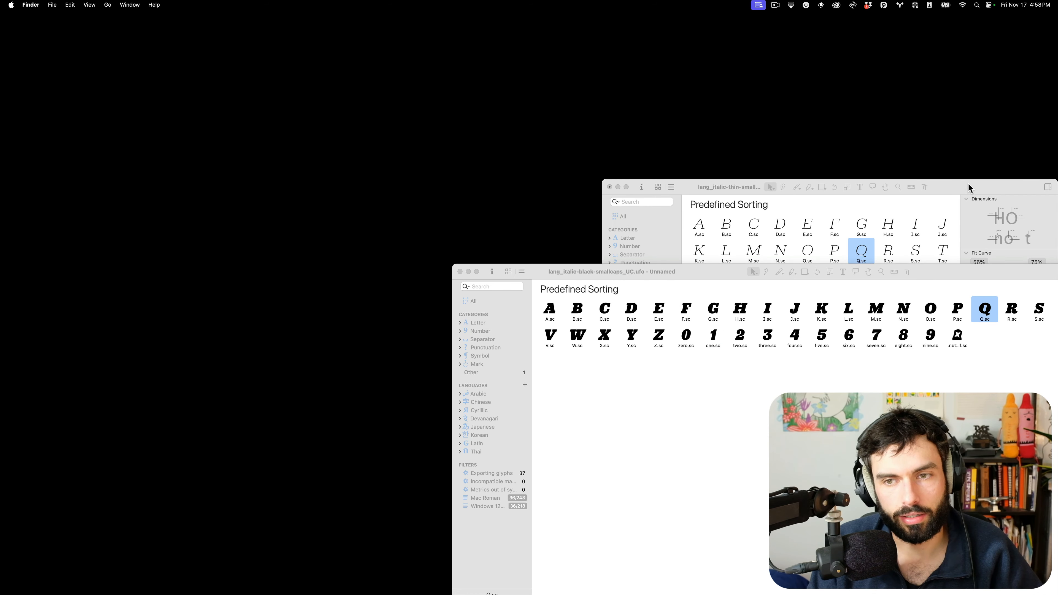
pyautogui.moveTo(968, 187); pyautogui.dragTo(918, 38)
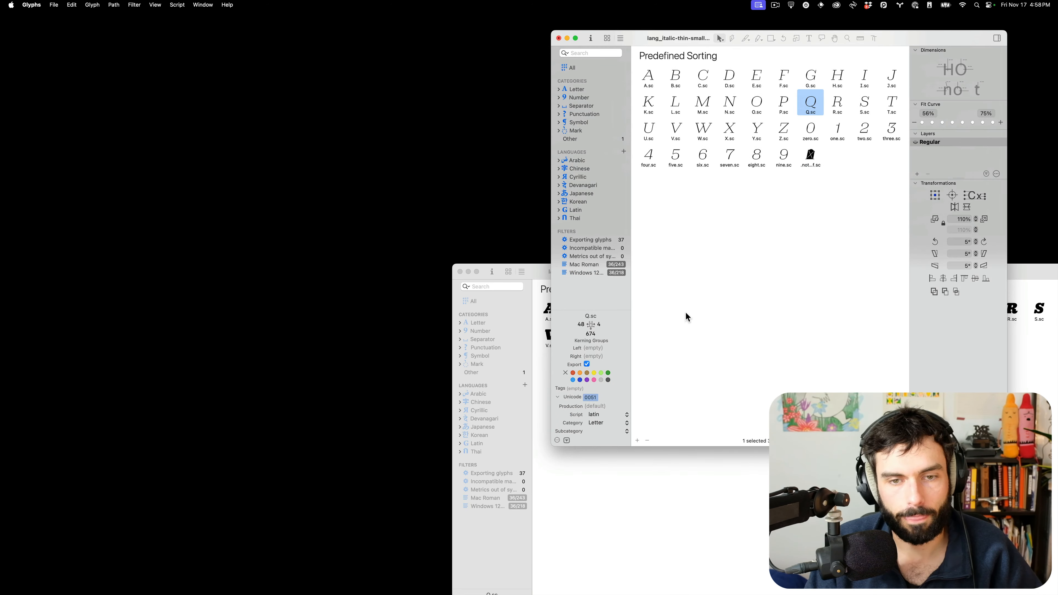
# Open Lang_Italic.glyphspackage from the sources folder that contains Lang_Roman.glyphspackage, and show its font overview.
pyautogui.click(728, 575)
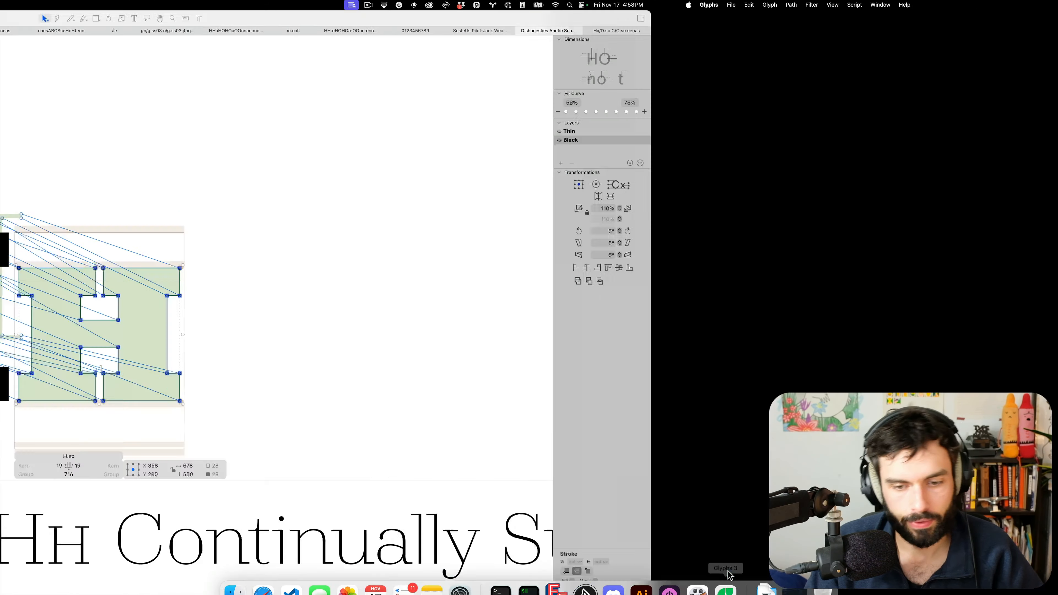
pyautogui.click(31, 31)
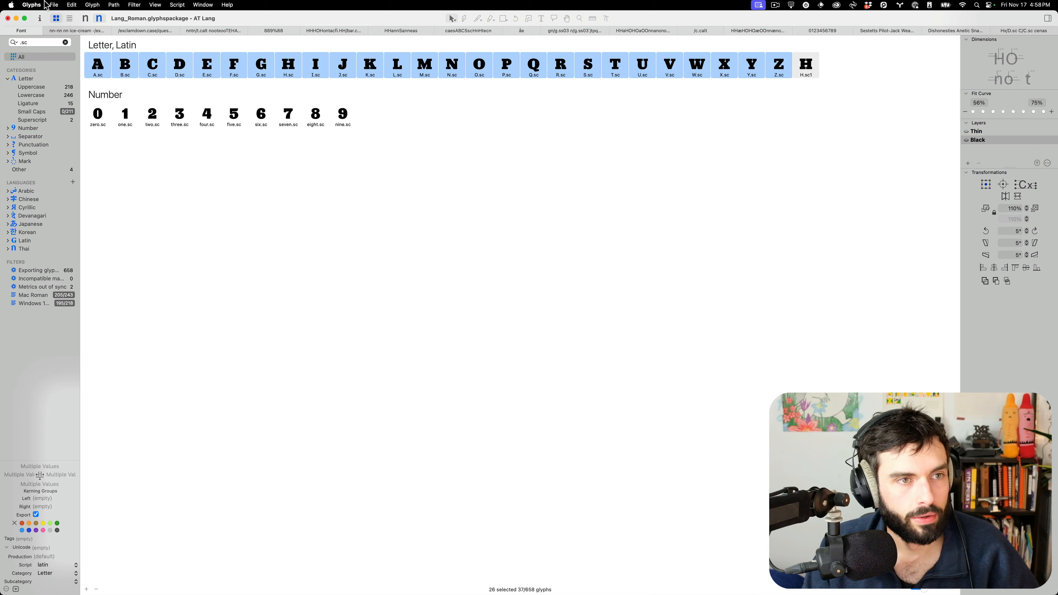
pyautogui.hotkey('ctrl', 'Down')
pyautogui.click(732, 299)
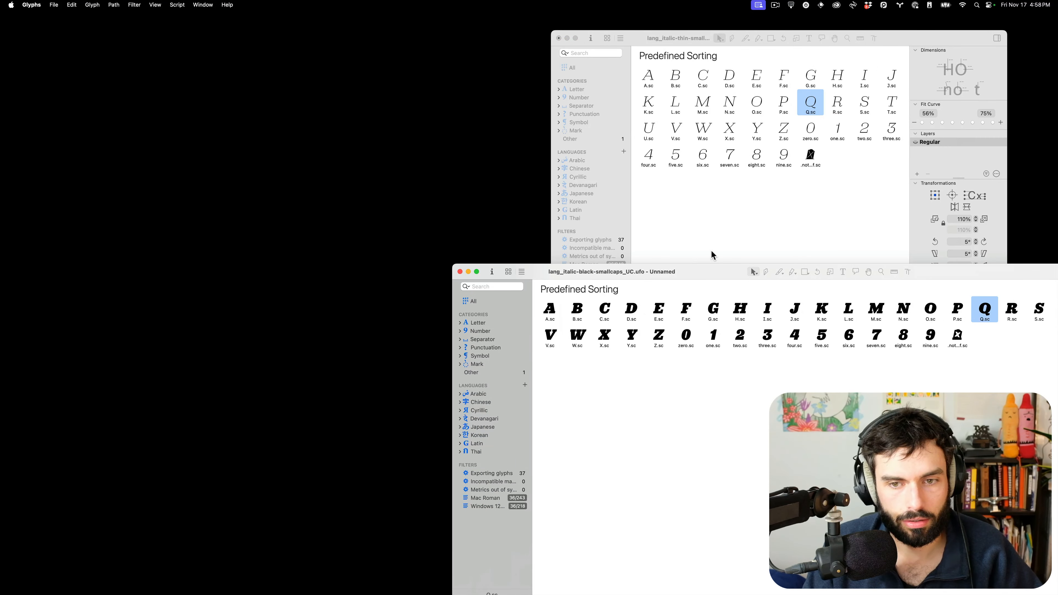
pyautogui.hotkey('ctrl', 'Right')
pyautogui.keyDown('super'); pyautogui.click(134, 25); pyautogui.keyUp('super')
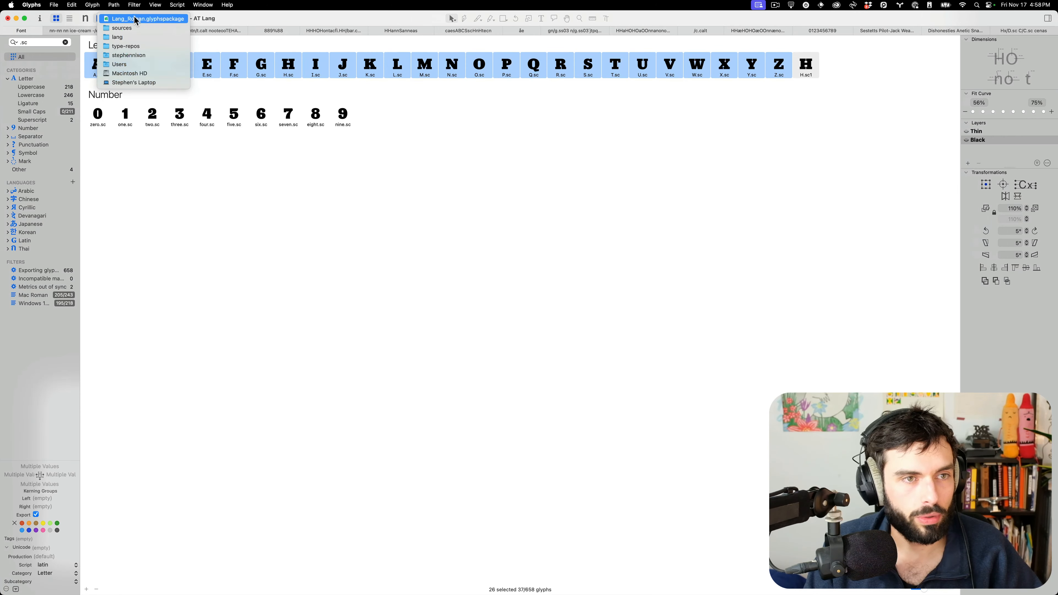
pyautogui.click(480, 135)
pyautogui.hotkey('ctrl', 'Right')
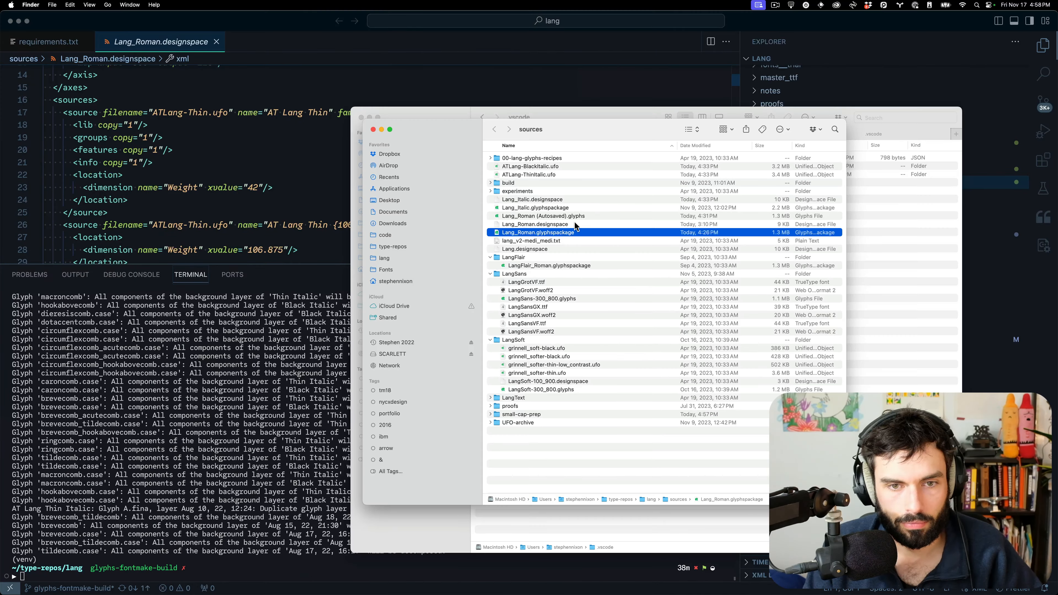
pyautogui.click(551, 208)
pyautogui.doubleClick(543, 208)
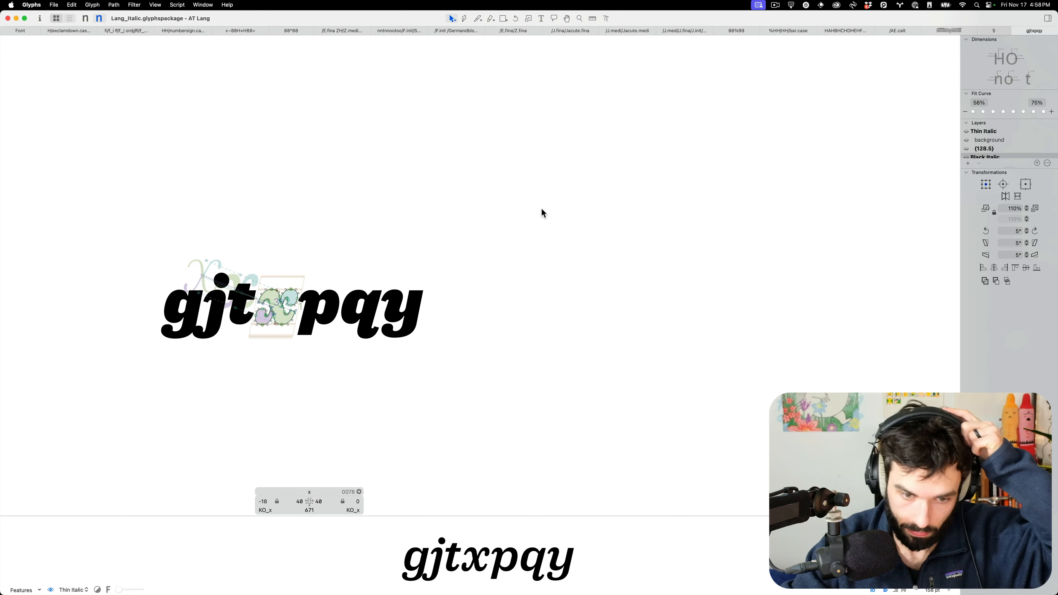
pyautogui.click(31, 31)
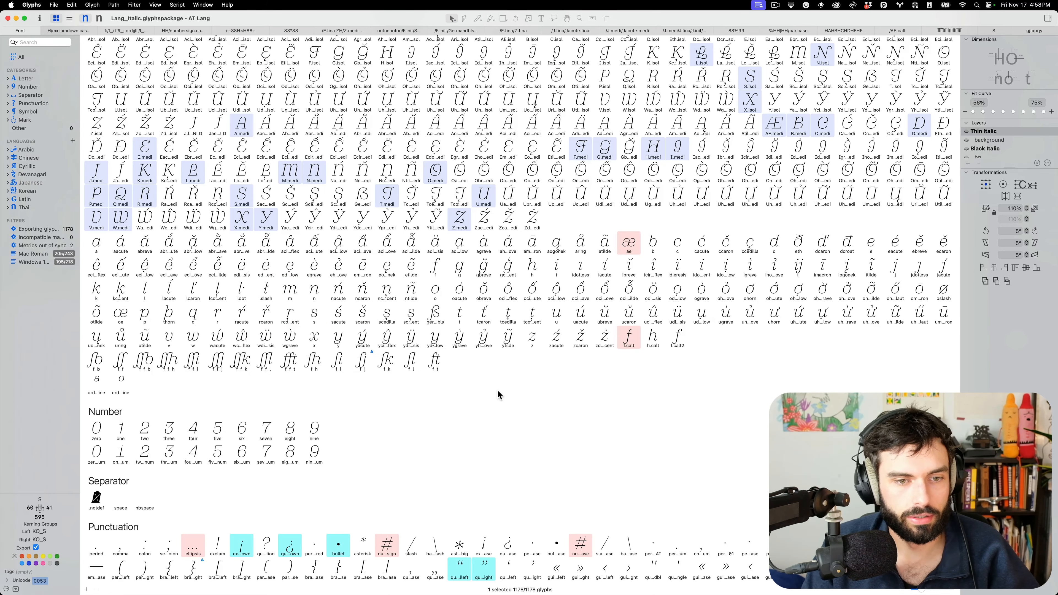
pyautogui.scroll(-5, 499, 394)
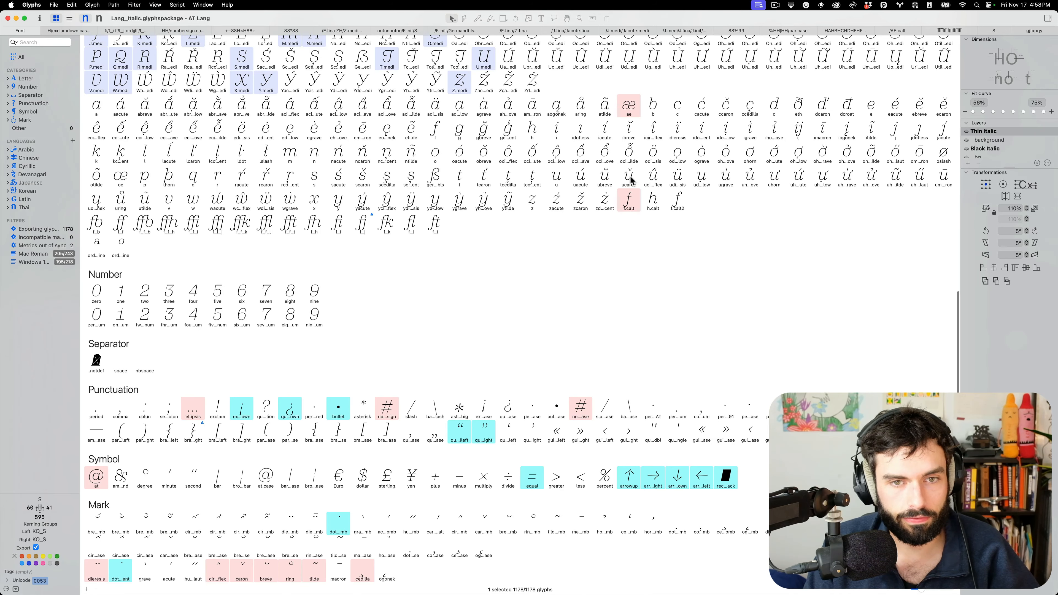
# Move the thin italic small-caps window to the desktop holding Lang_Italic, and narrow the Lang_Italic window to make room beside it.
pyautogui.press('super+grave')
pyautogui.hotkey('ctrl', 'Up')
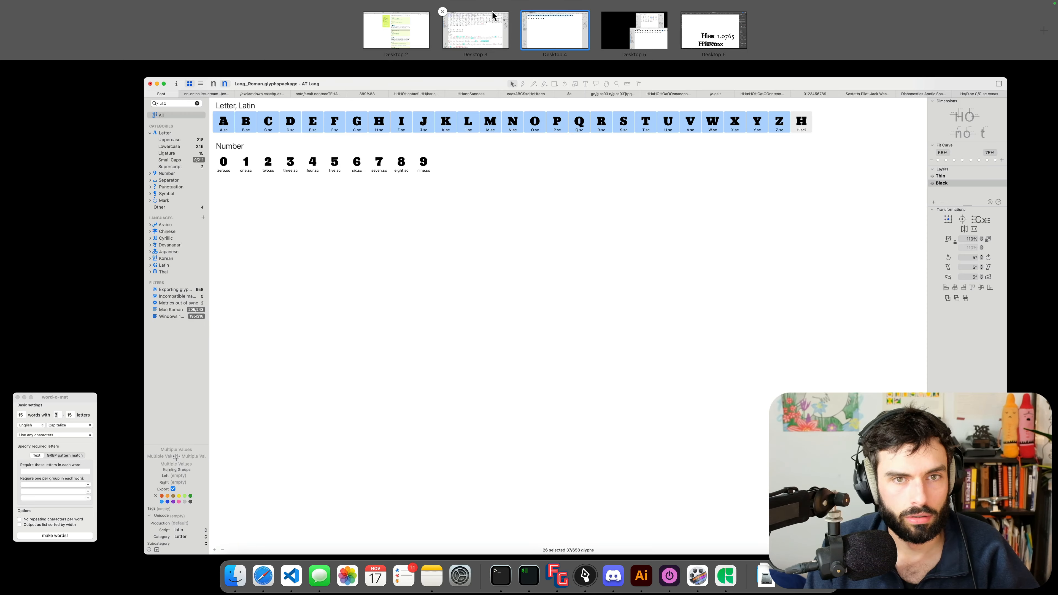
pyautogui.click(493, 16)
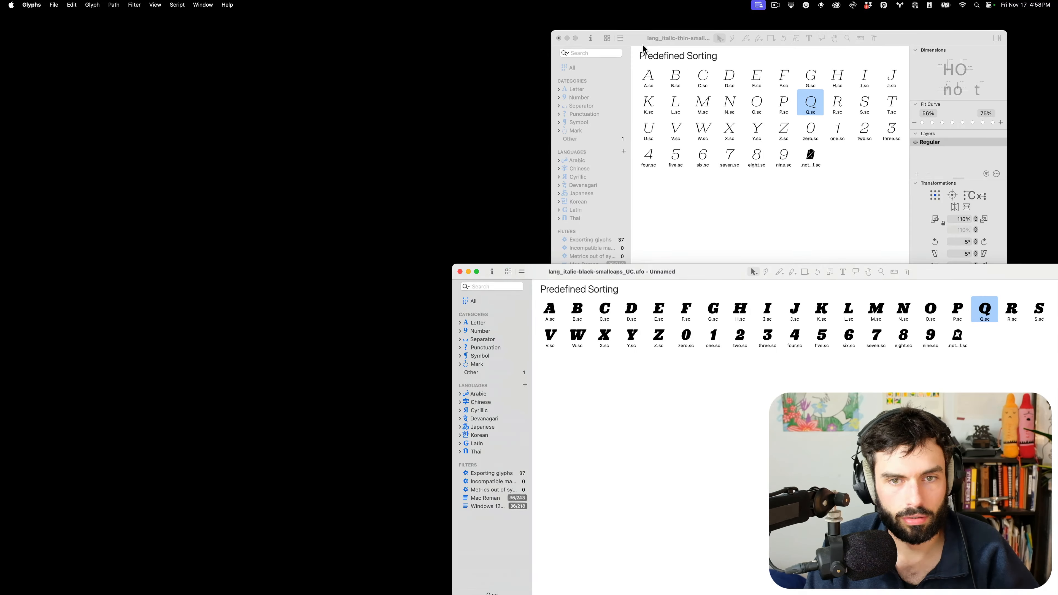
pyautogui.hotkey('ctrl', 'Up')
pyautogui.moveTo(837, 314); pyautogui.dragTo(544, 32)
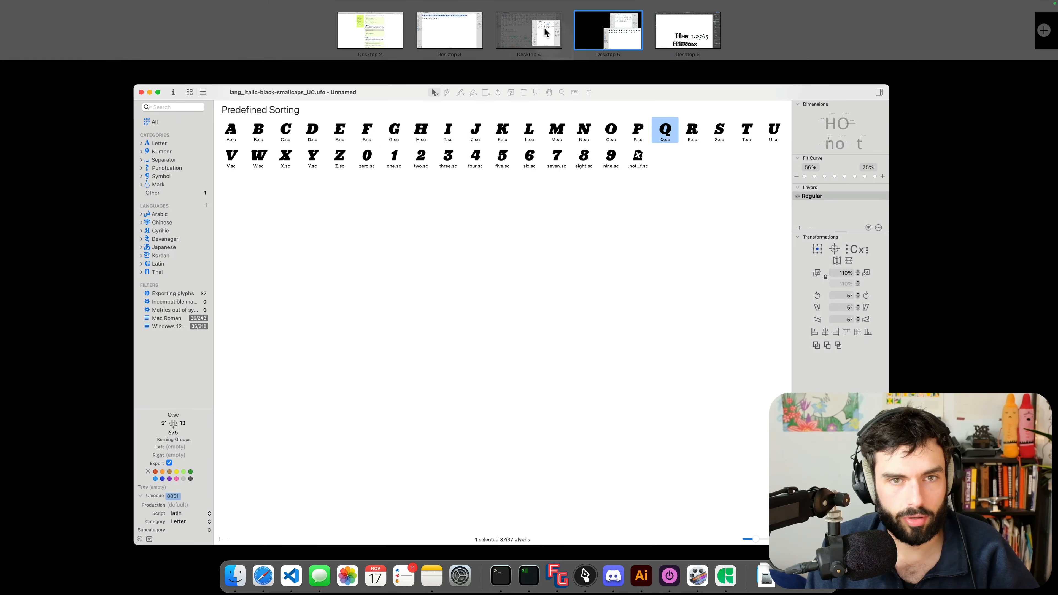
pyautogui.click(536, 29)
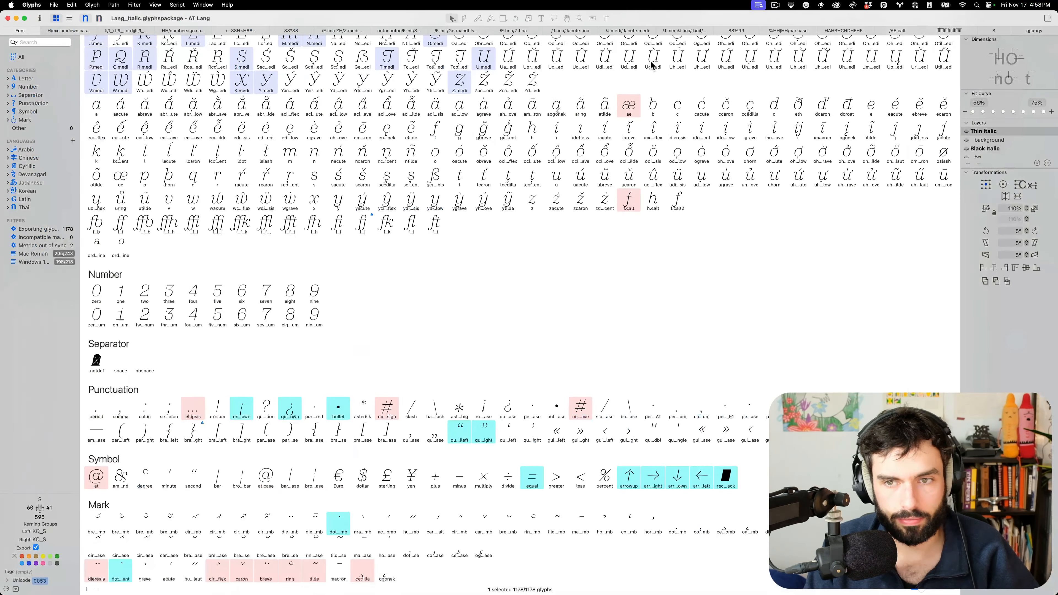
pyautogui.moveTo(1055, 351); pyautogui.dragTo(688, 351)
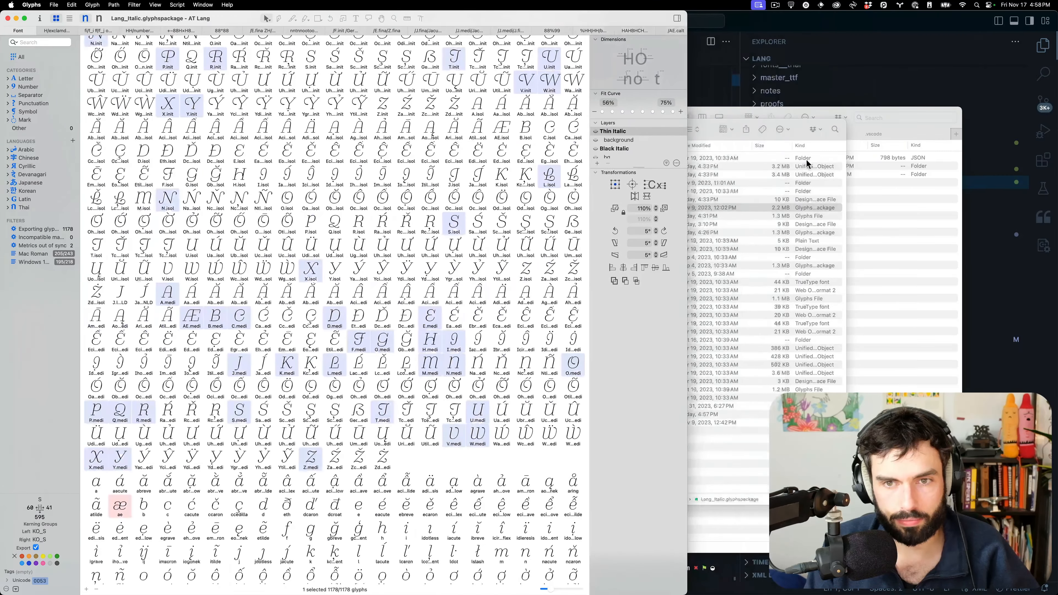
# Copy the glyphs A.sc through nine.sc, without .notdef.sc, from the thin italic small-caps UFO and paste them into Lang_Italic.
pyautogui.hotkey('ctrl', 'Up')
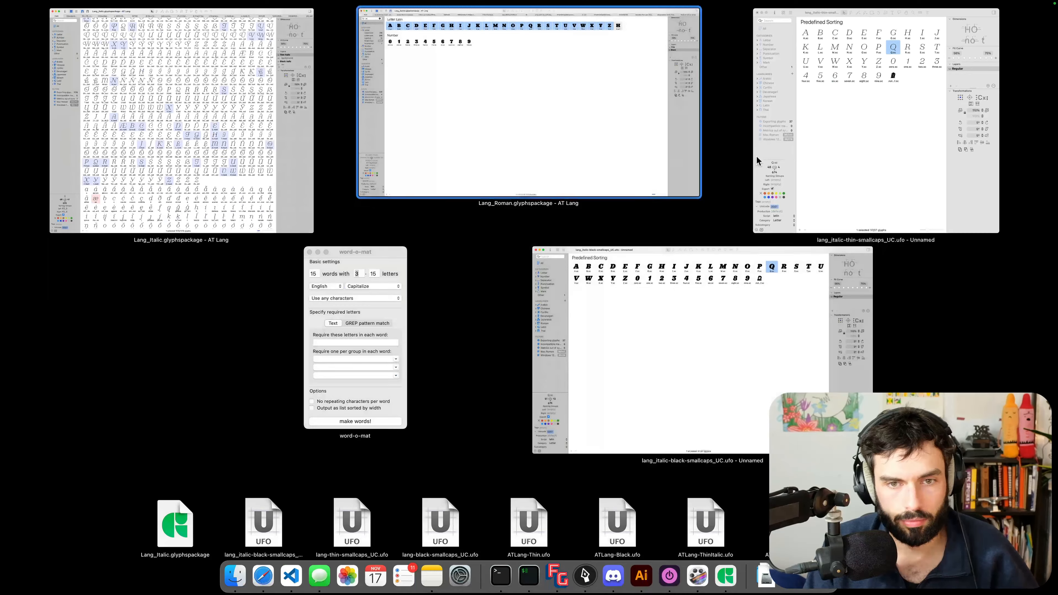
pyautogui.click(831, 139)
pyautogui.click(657, 79)
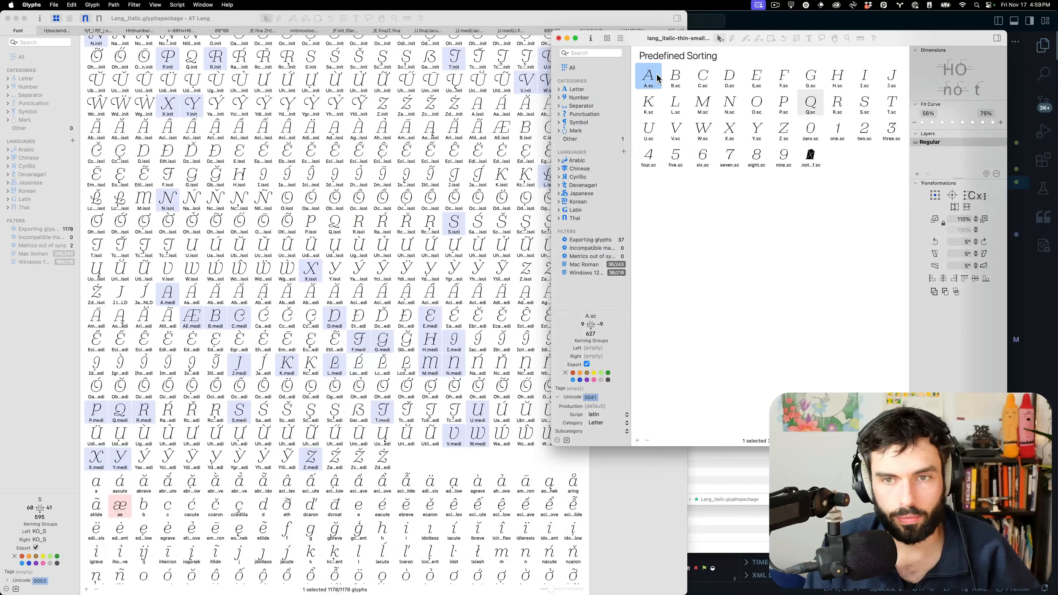
pyautogui.keyDown('shift'); pyautogui.click(789, 156); pyautogui.keyUp('shift')
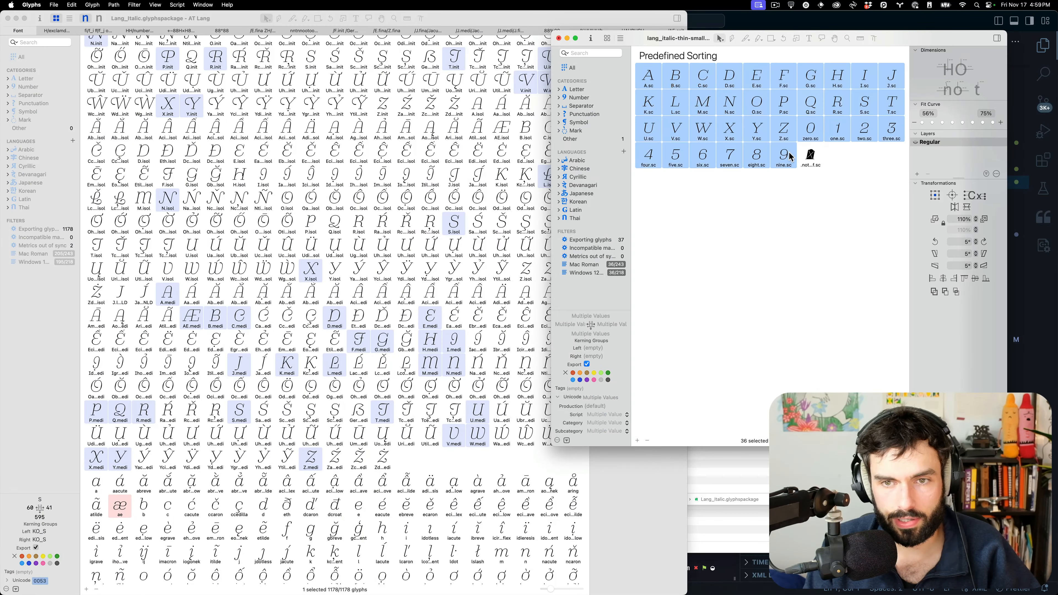
pyautogui.click(562, 460)
pyautogui.scroll(-6, 561, 463)
pyautogui.scroll(-8, 559, 462)
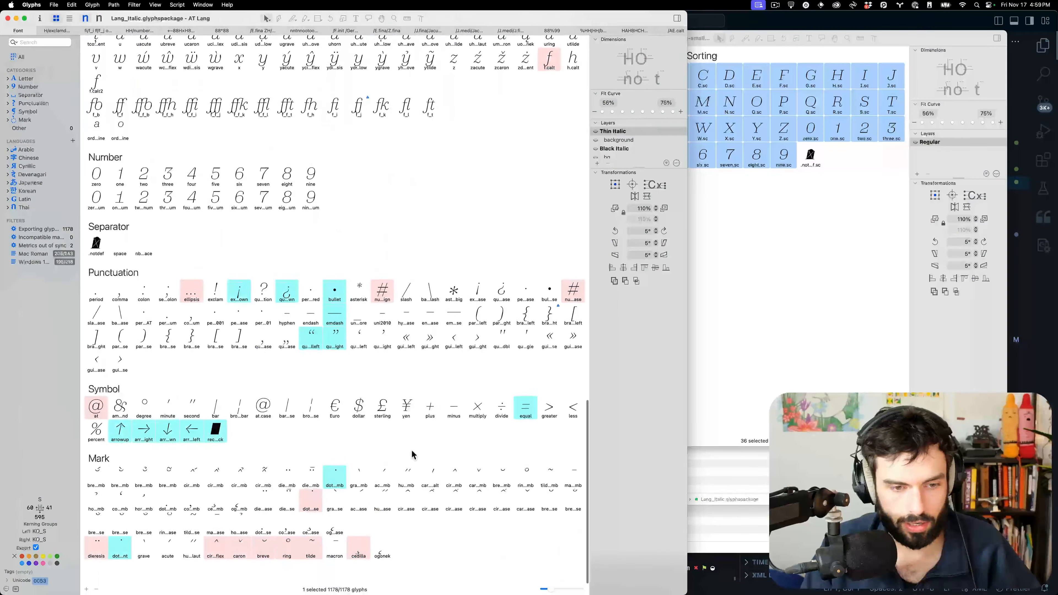
pyautogui.press('super+v')
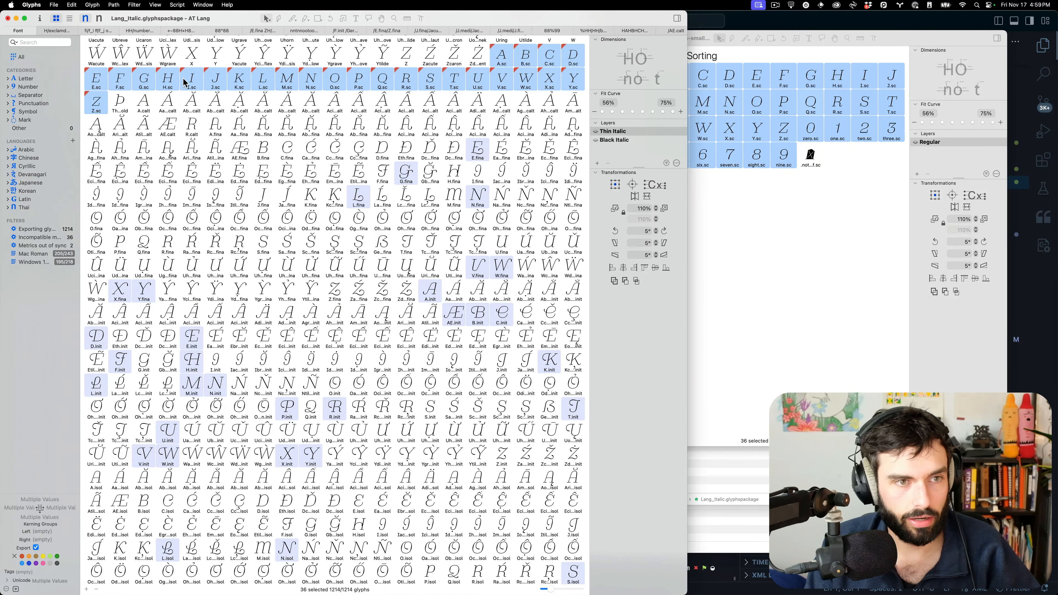
# Filter the Lang_Italic glyphs by .sc and switch the font view to the Black Italic master.
pyautogui.scroll(-15, 500, 104)
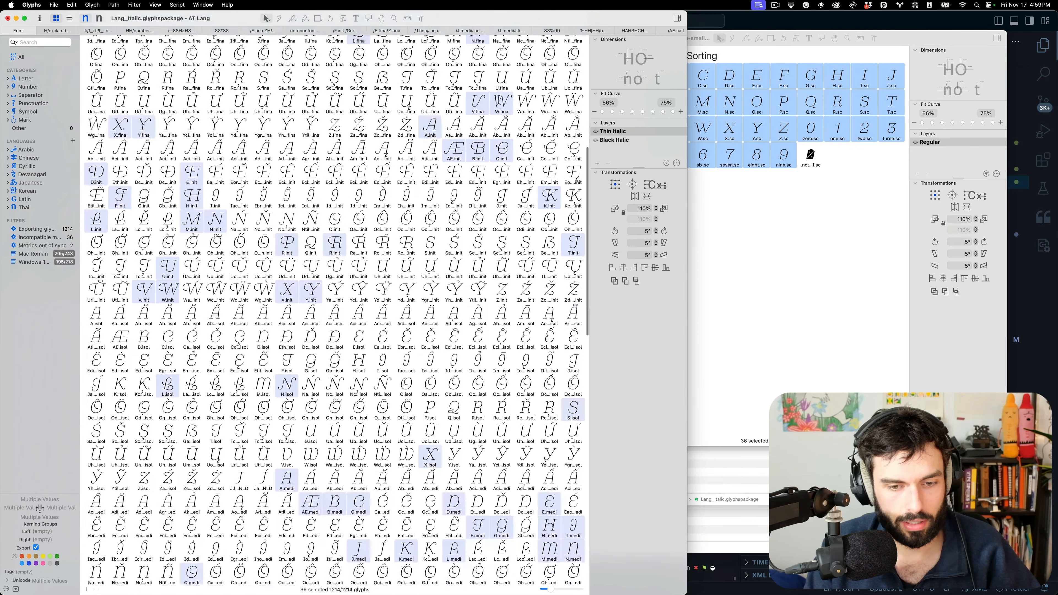
pyautogui.scroll(10, 477, 300)
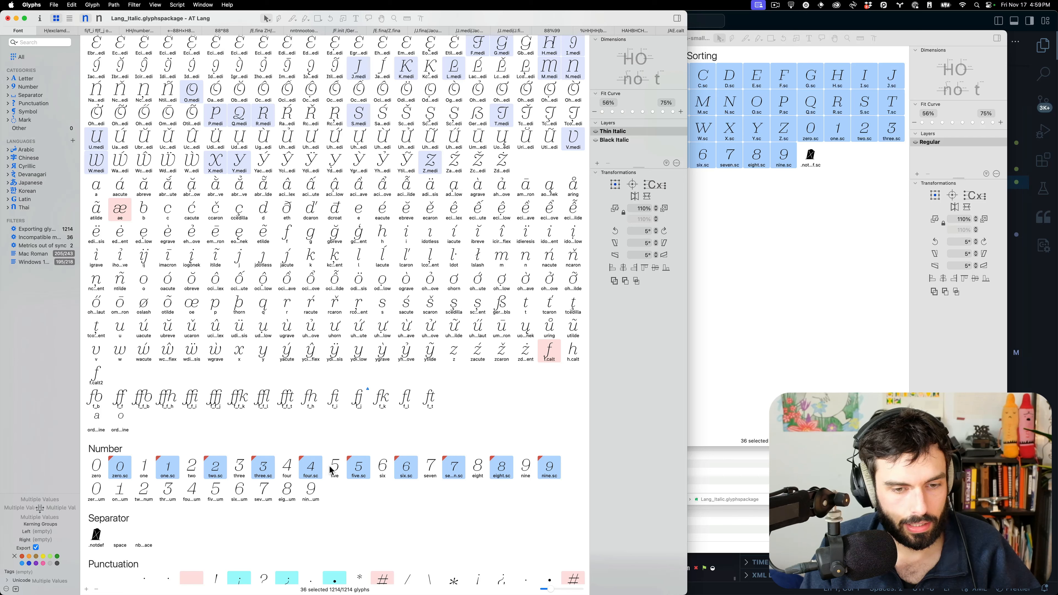
pyautogui.click(38, 42)
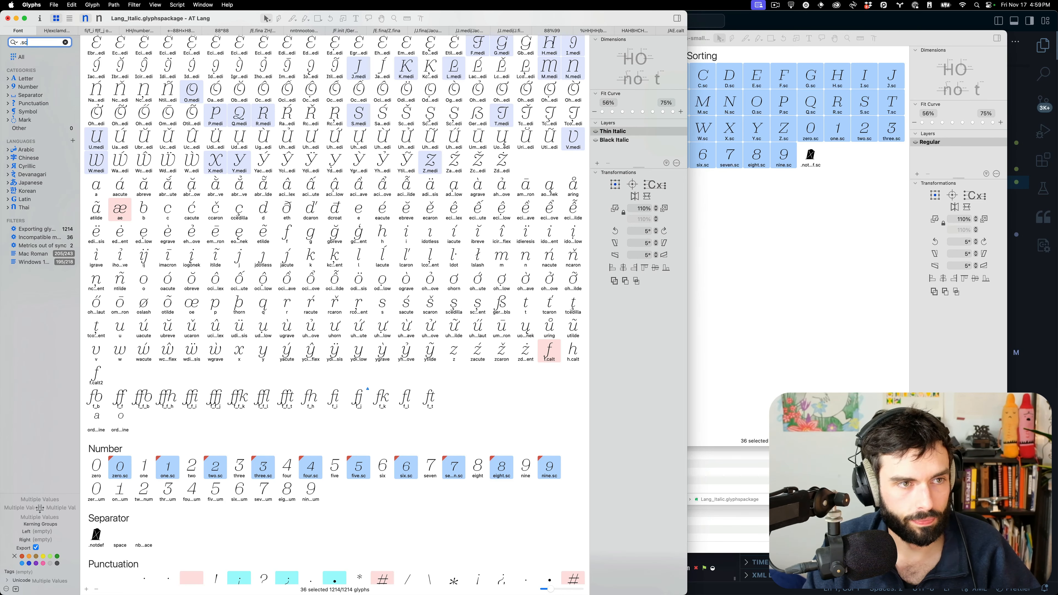
pyautogui.press('Return')
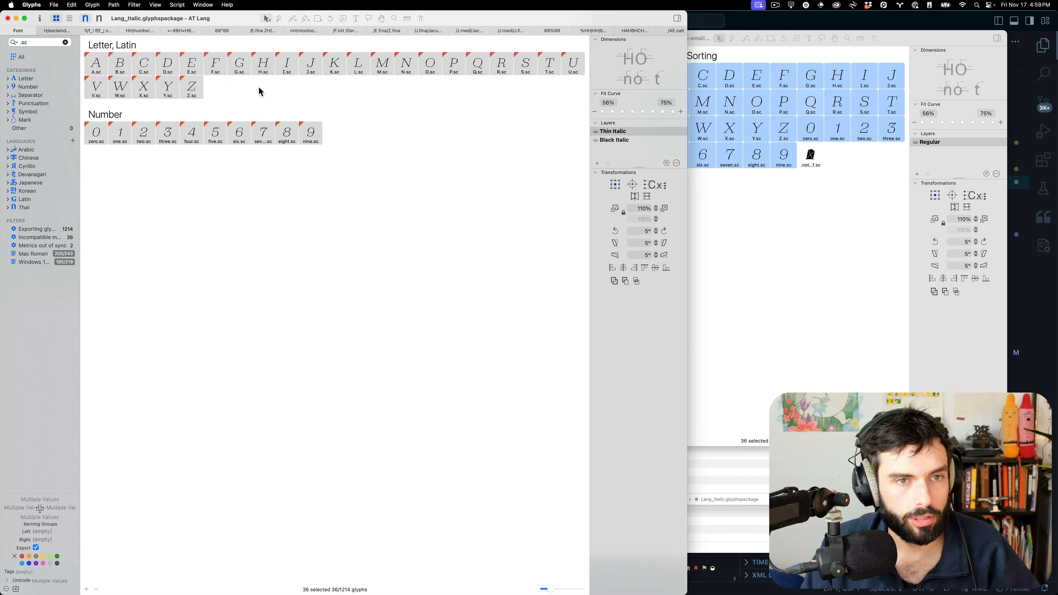
pyautogui.click(101, 66)
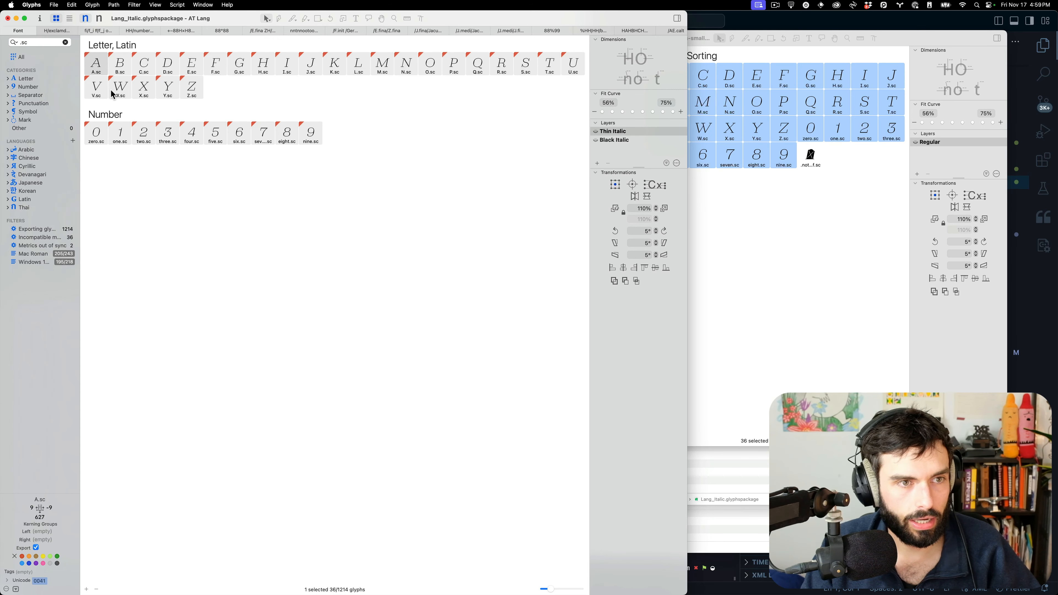
pyautogui.click(100, 18)
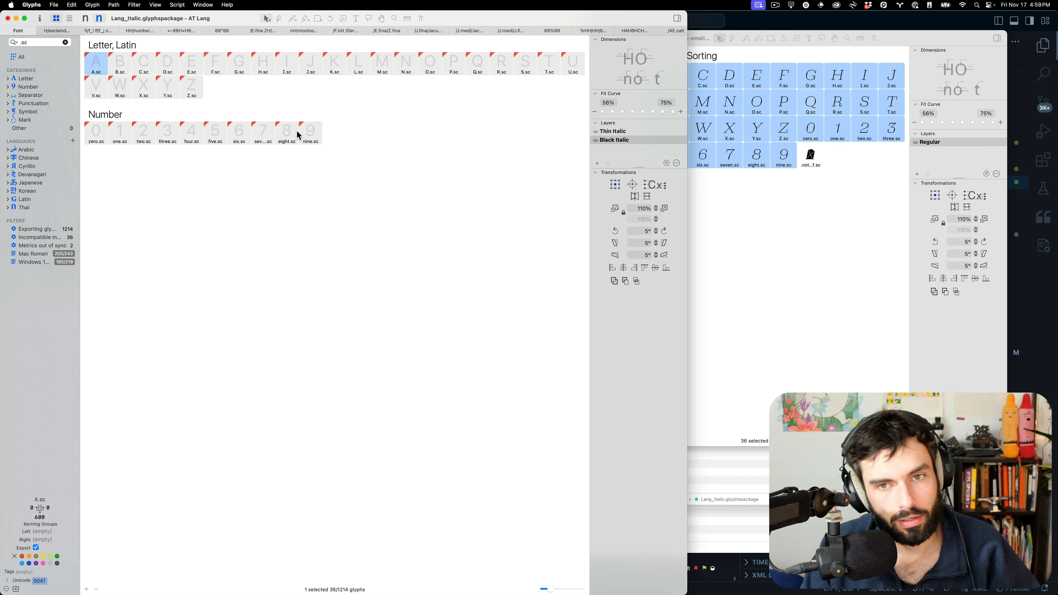
# Move the thin italic small-caps window lower and bring the black italic small-caps window onto the Lang_Italic desktop.
pyautogui.click(844, 263)
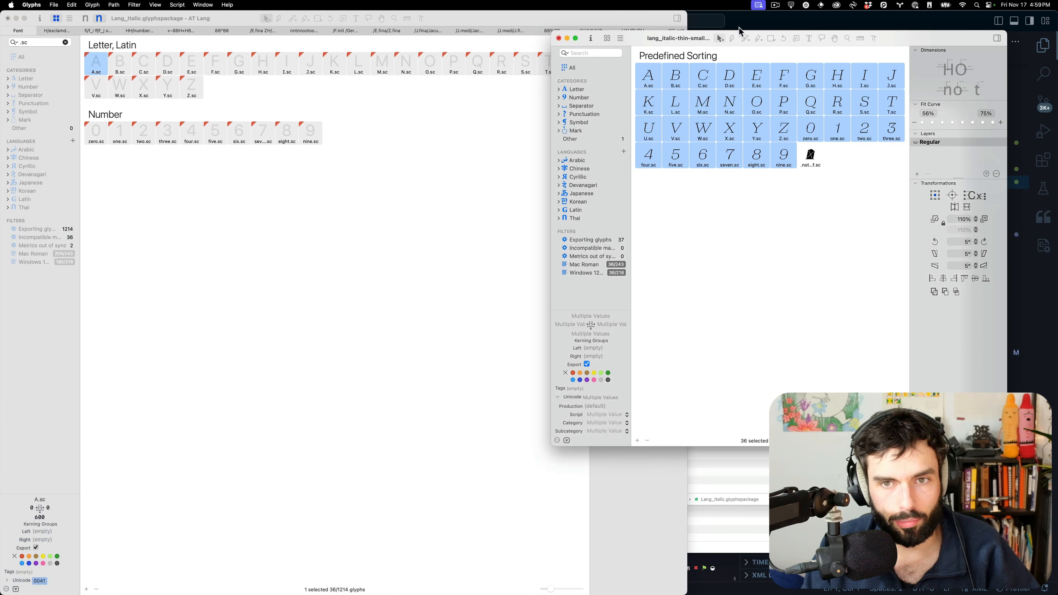
pyautogui.moveTo(665, 45); pyautogui.dragTo(692, 148)
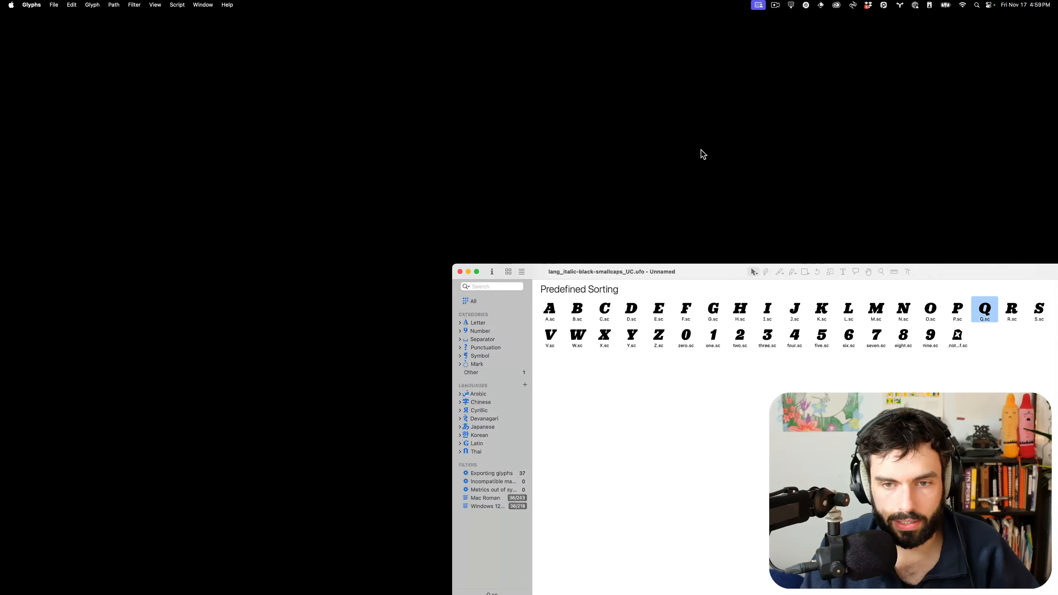
pyautogui.hotkey('ctrl', 'Up')
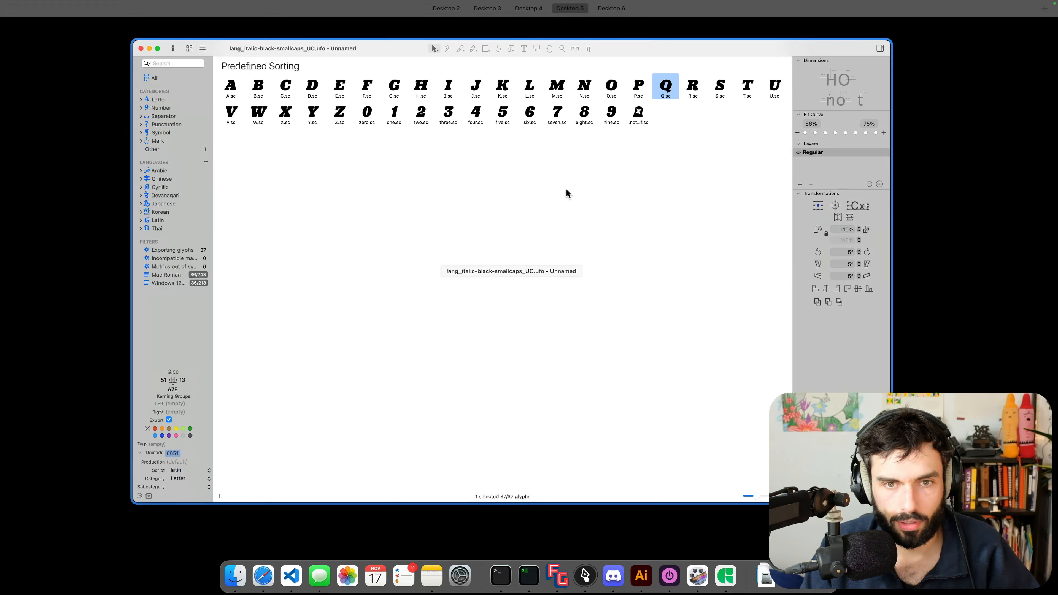
pyautogui.moveTo(566, 189); pyautogui.dragTo(532, 21)
pyautogui.click(533, 21)
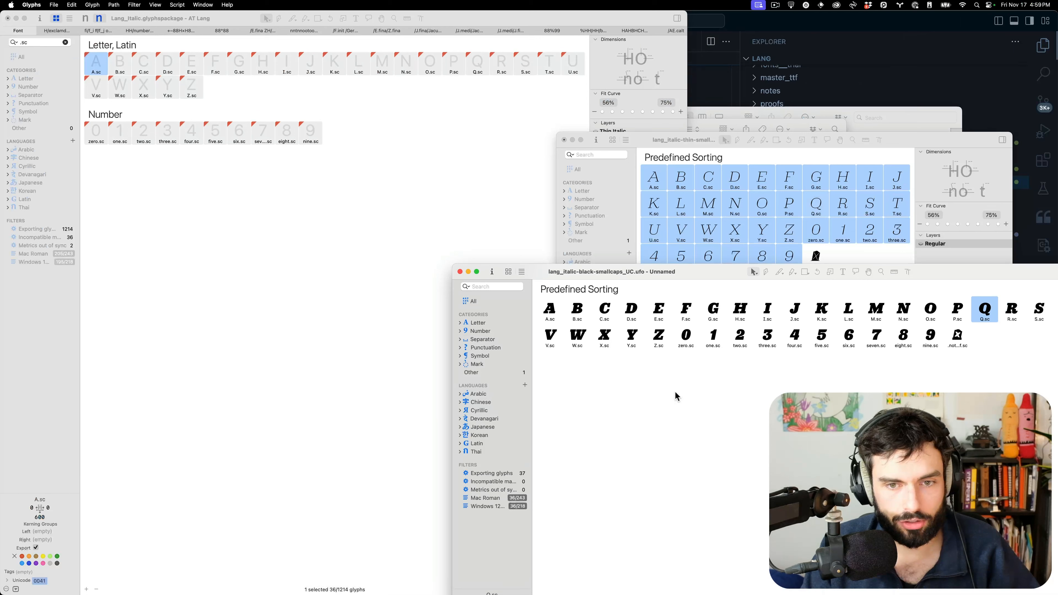
# Copy the glyphs A.sc through C.sc from the black italic small-caps UFO.
pyautogui.click(554, 313)
pyautogui.click(395, 217)
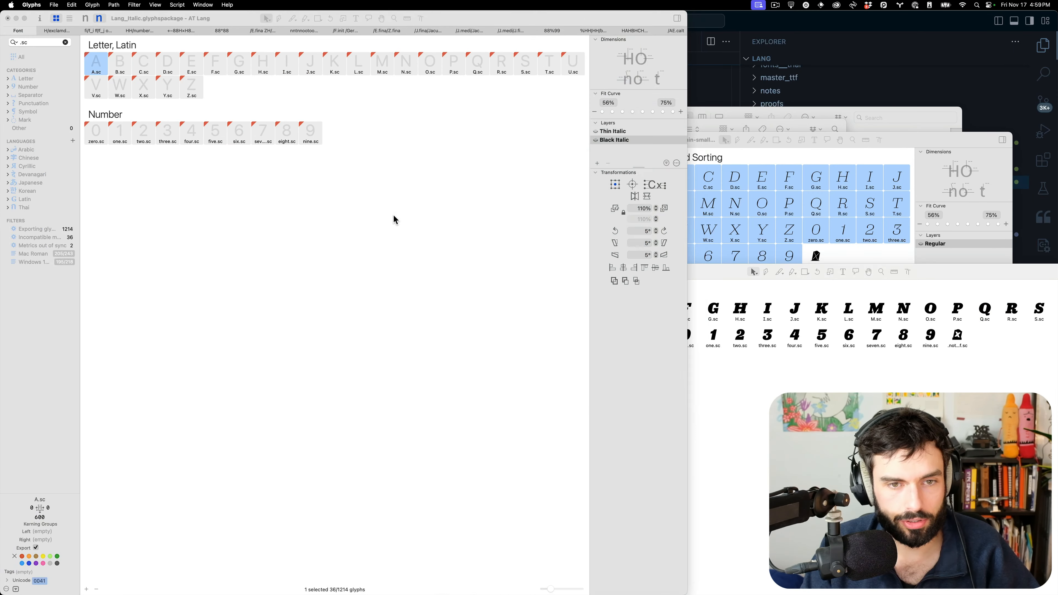
pyautogui.click(725, 369)
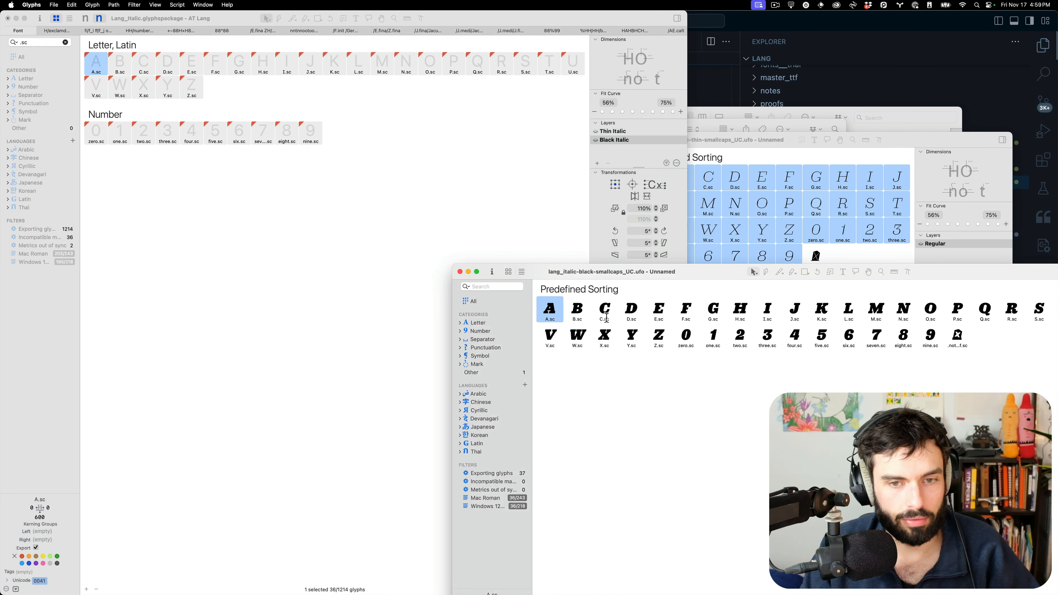
pyautogui.keyDown('shift'); pyautogui.click(606, 312); pyautogui.keyUp('shift')
# Try pasting the copied black glyphs onto A.sc through C.sc in Lang_Italic, and delete the three added duplicates.
pyautogui.click(279, 167)
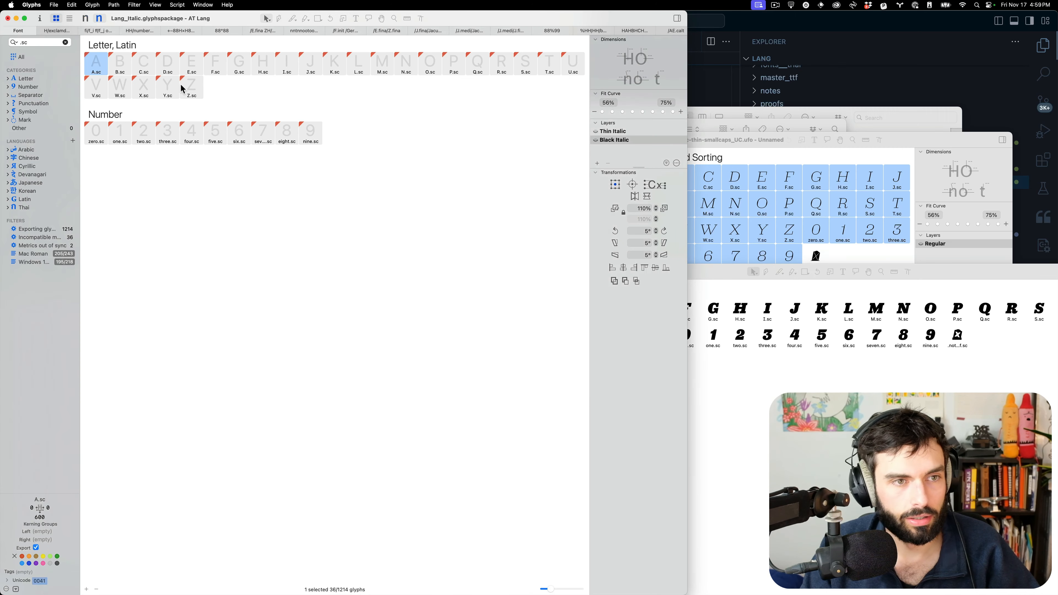
pyautogui.keyDown('shift'); pyautogui.click(141, 67); pyautogui.keyUp('shift')
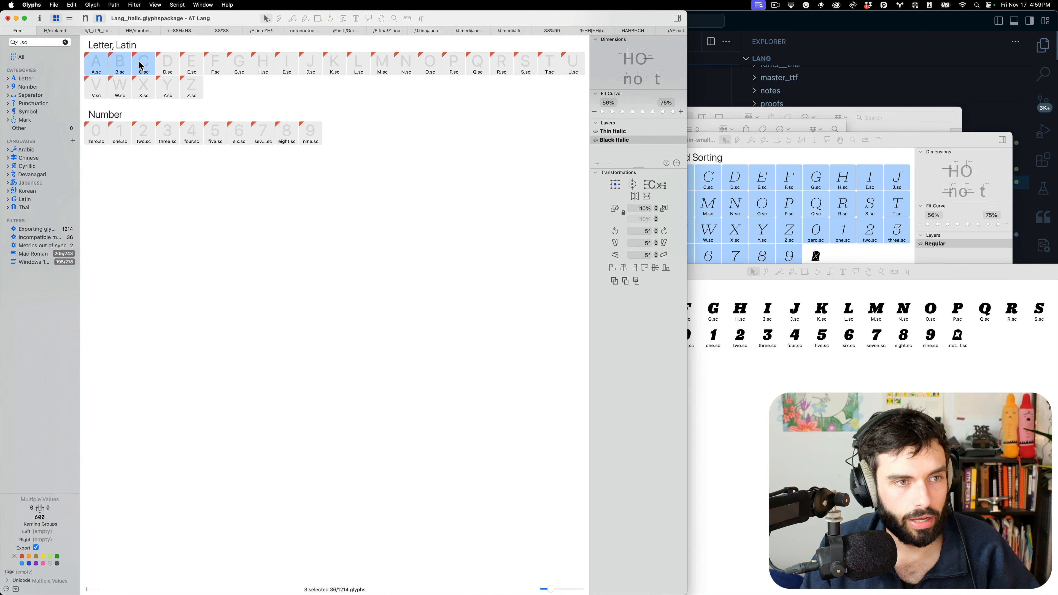
pyautogui.press('cmd+d')
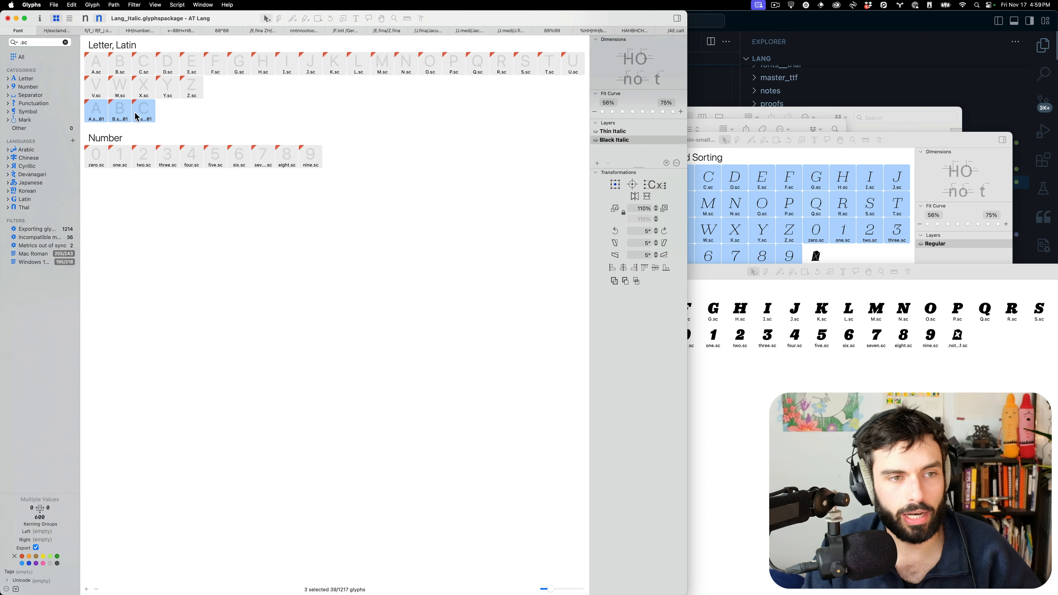
pyautogui.click(85, 18)
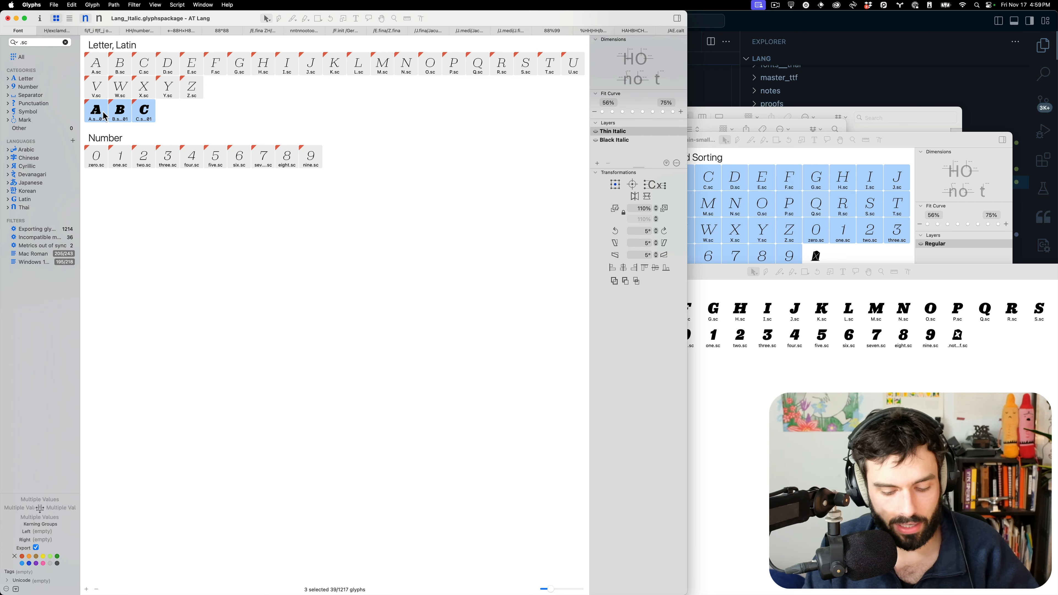
pyautogui.press('BackSpace')
pyautogui.press('Return')
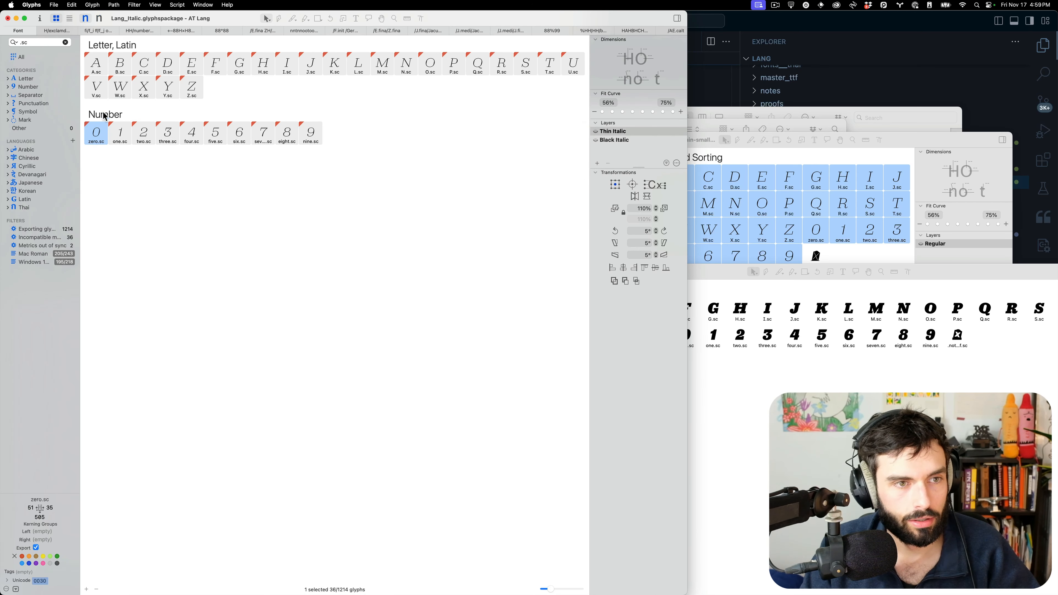
# In the Black Italic master, paste the copied glyphs into A.sc through C.sc with Paste Special, using Selected glyphs and Content of active layer.
pyautogui.click(99, 18)
pyautogui.click(102, 71)
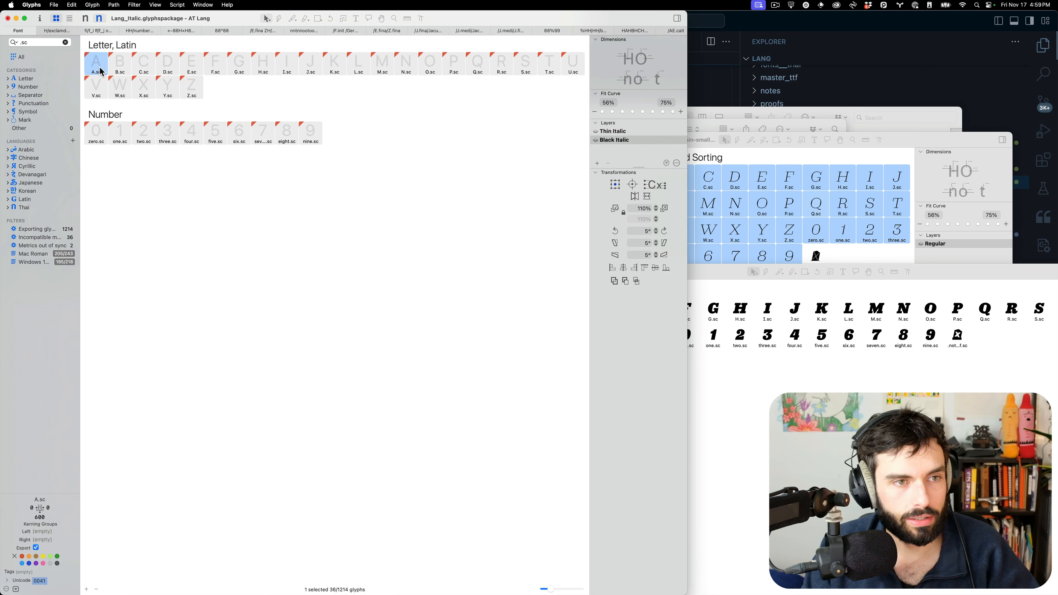
pyautogui.keyDown('shift'); pyautogui.click(147, 67); pyautogui.keyUp('shift')
pyautogui.click(73, 5)
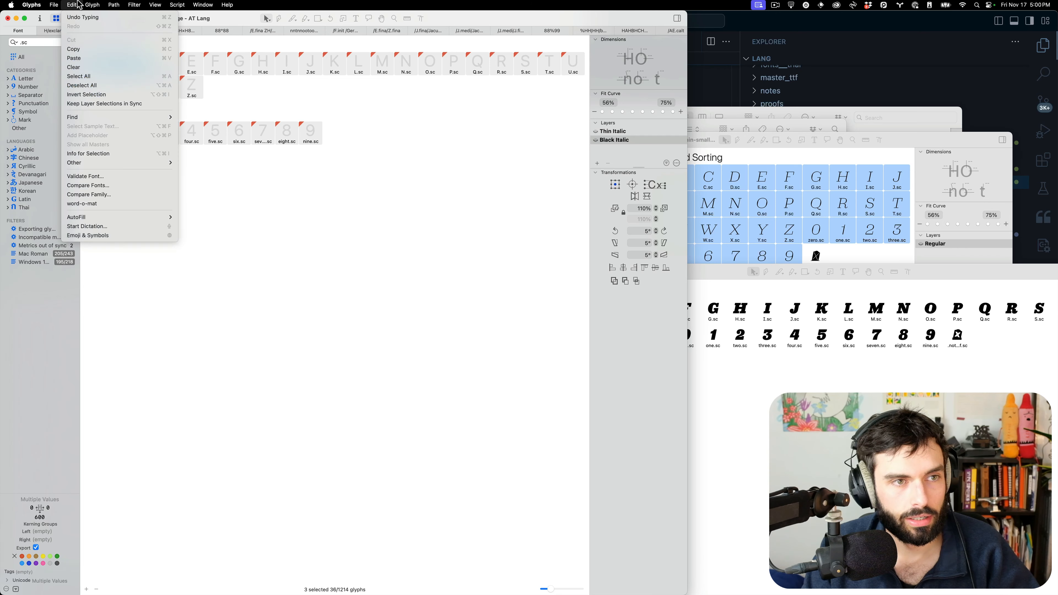
pyautogui.press('alt')
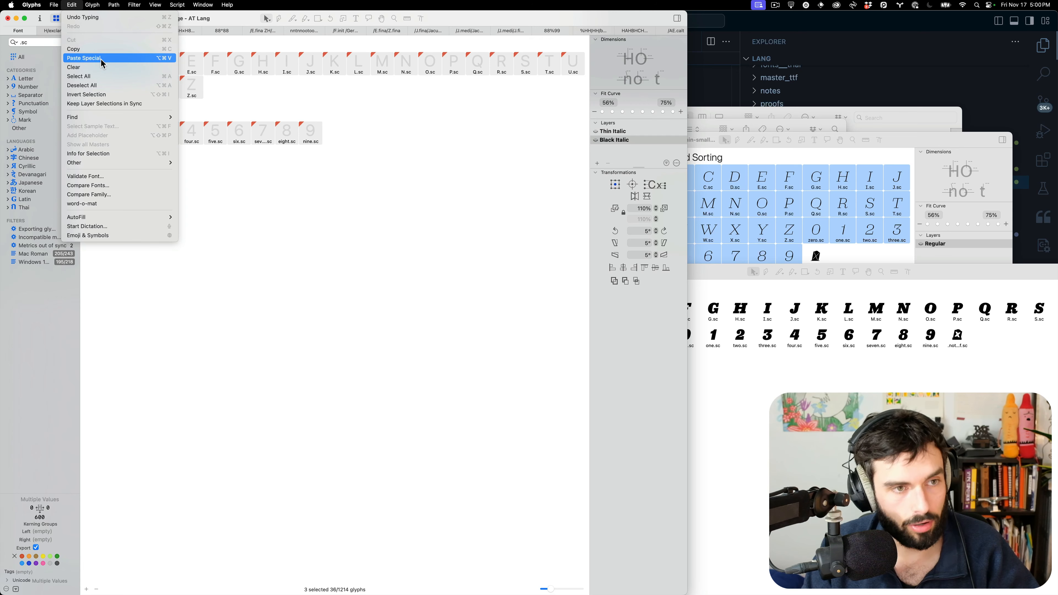
pyautogui.click(103, 63)
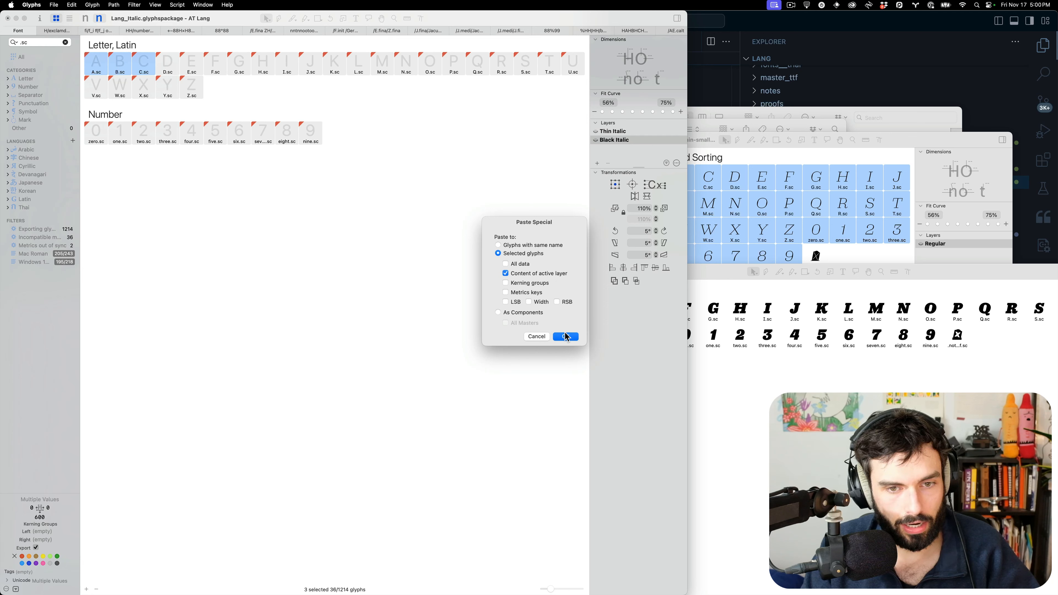
pyautogui.click(566, 338)
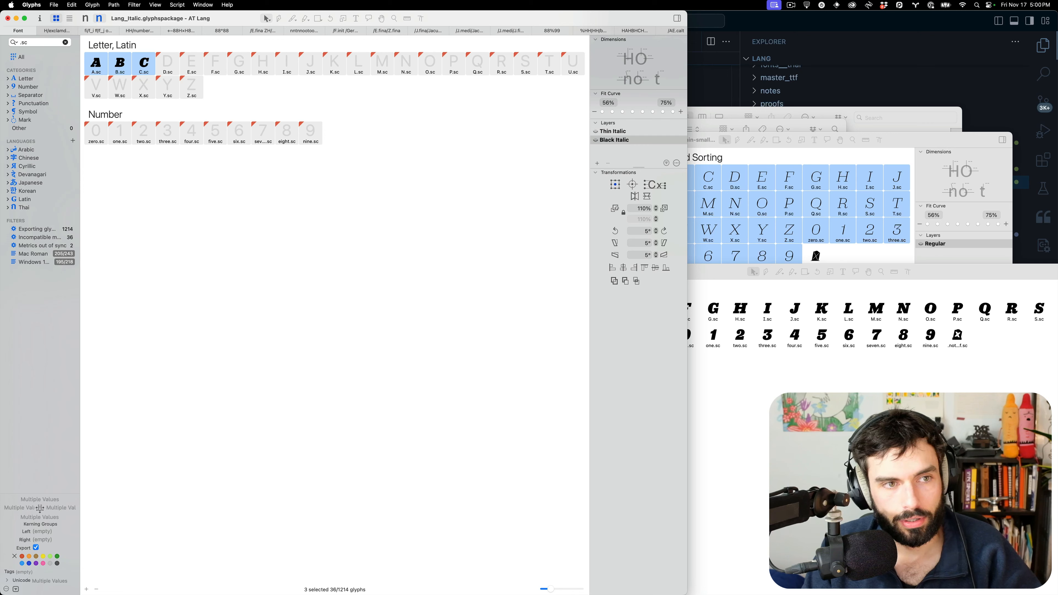
# Copy D.sc through Z.sc from the black UFO and Paste Special their active-layer content into the matching selected glyphs of Black Italic.
pyautogui.press('super+grave')
pyautogui.click(631, 311)
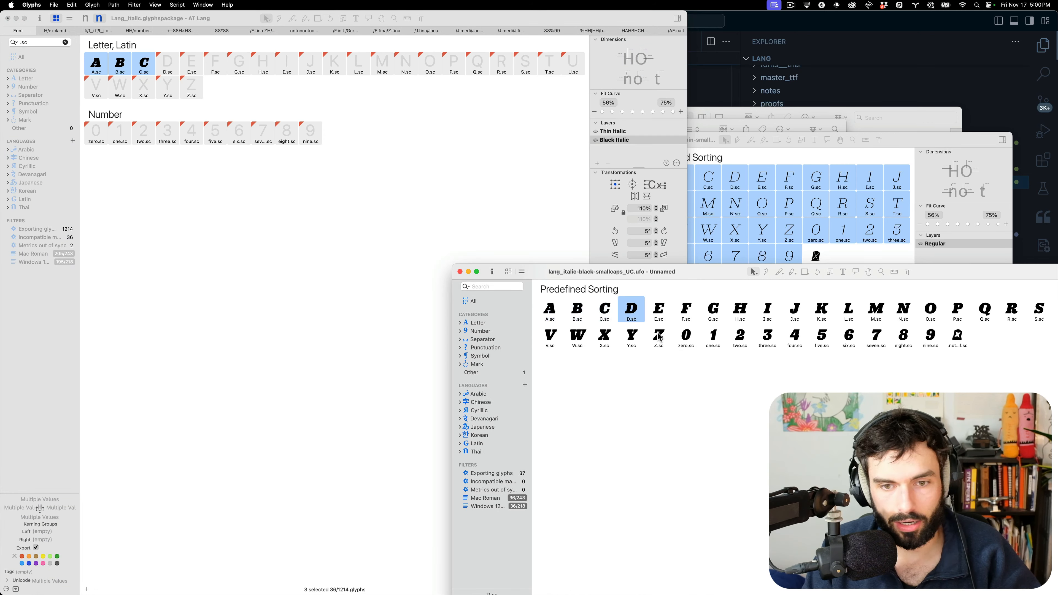
pyautogui.keyDown('shift'); pyautogui.click(663, 340); pyautogui.keyUp('shift')
pyautogui.press('super+grave')
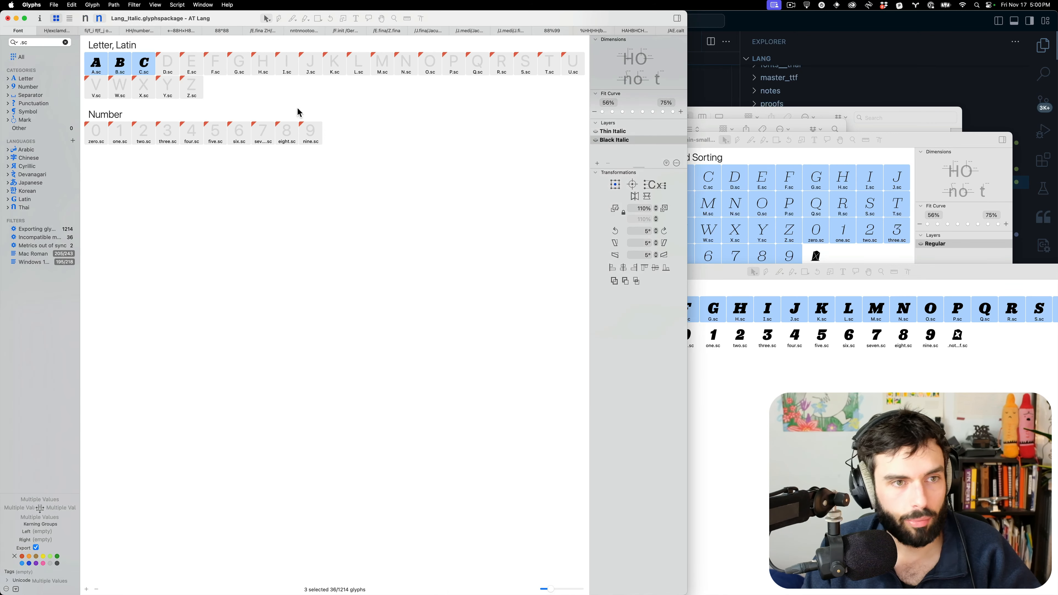
pyautogui.click(176, 65)
pyautogui.keyDown('shift'); pyautogui.click(192, 90); pyautogui.keyUp('shift')
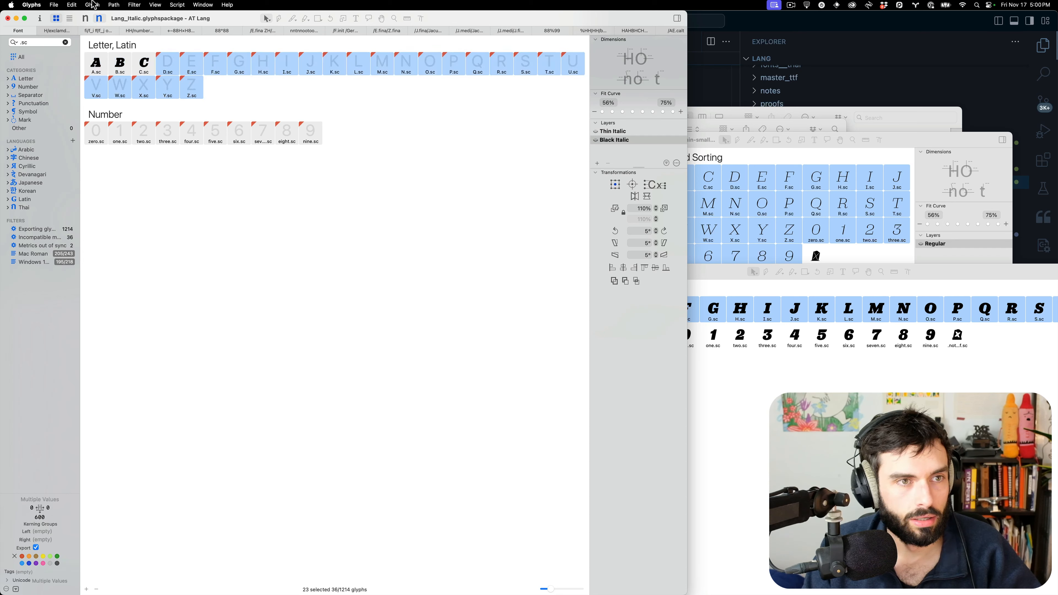
pyautogui.click(74, 5)
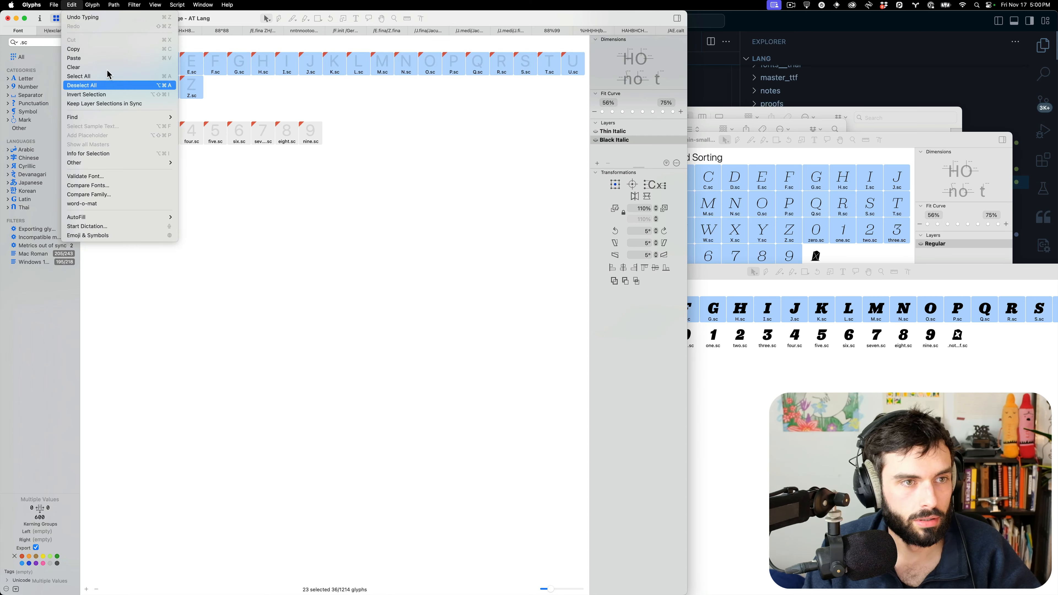
pyautogui.click(99, 59)
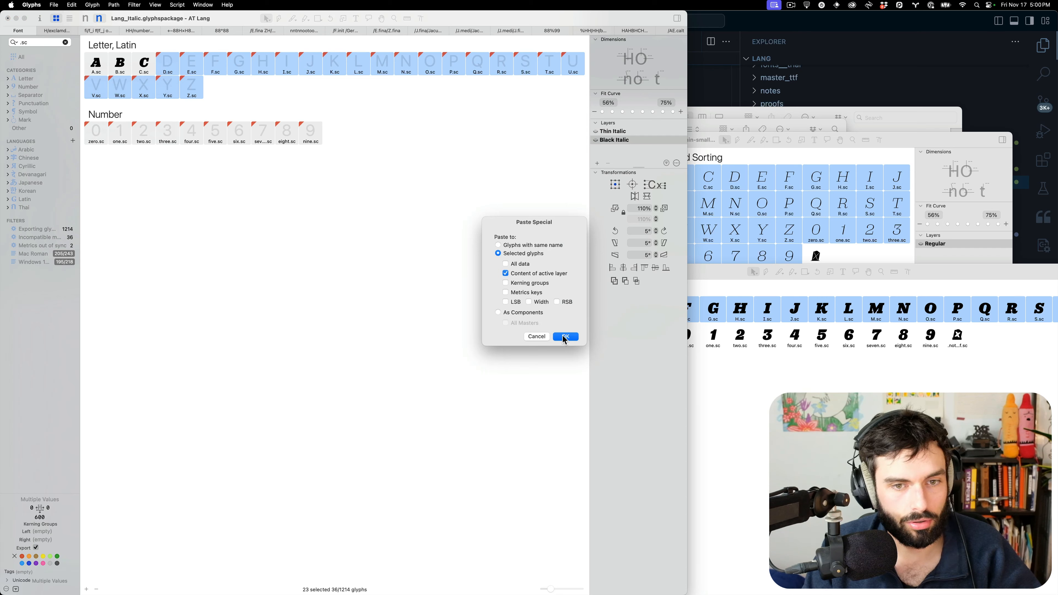
pyautogui.click(565, 338)
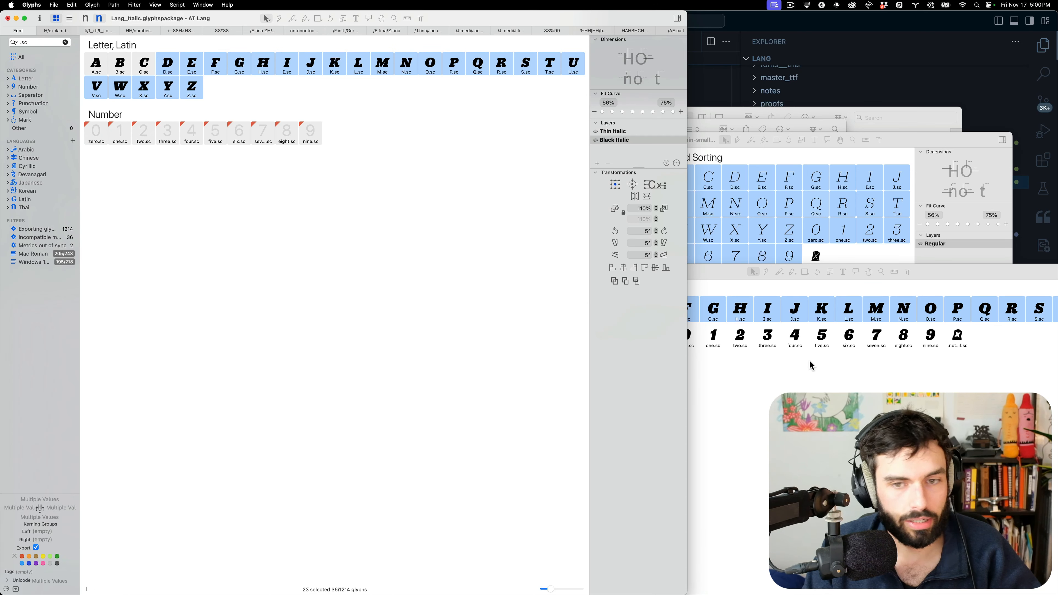
# Copy zero.sc through nine.sc from the black UFO and Paste Special their active-layer content into the same selected glyphs in Lang_Italic.
pyautogui.click(793, 361)
pyautogui.click(685, 337)
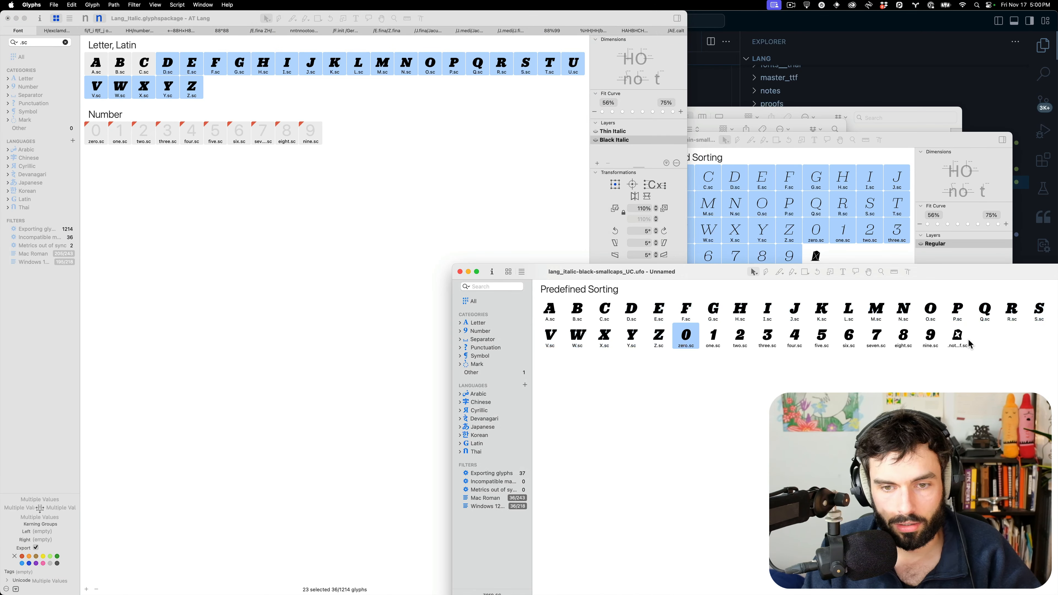
pyautogui.keyDown('shift'); pyautogui.click(930, 337); pyautogui.keyUp('shift')
pyautogui.press('super+c')
pyautogui.click(162, 133)
pyautogui.click(96, 132)
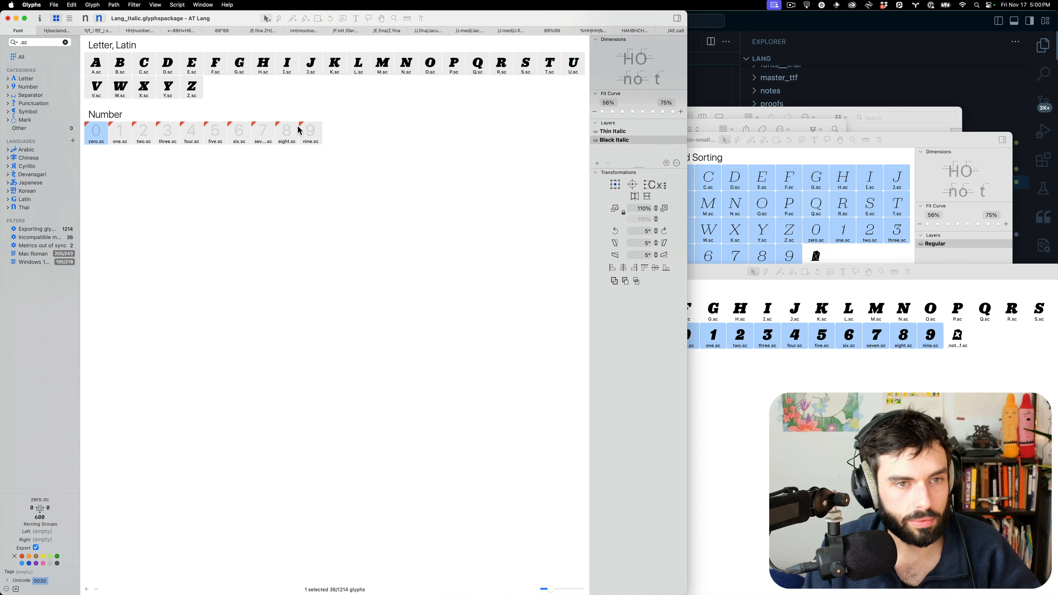
pyautogui.keyDown('shift'); pyautogui.click(310, 132); pyautogui.keyUp('shift')
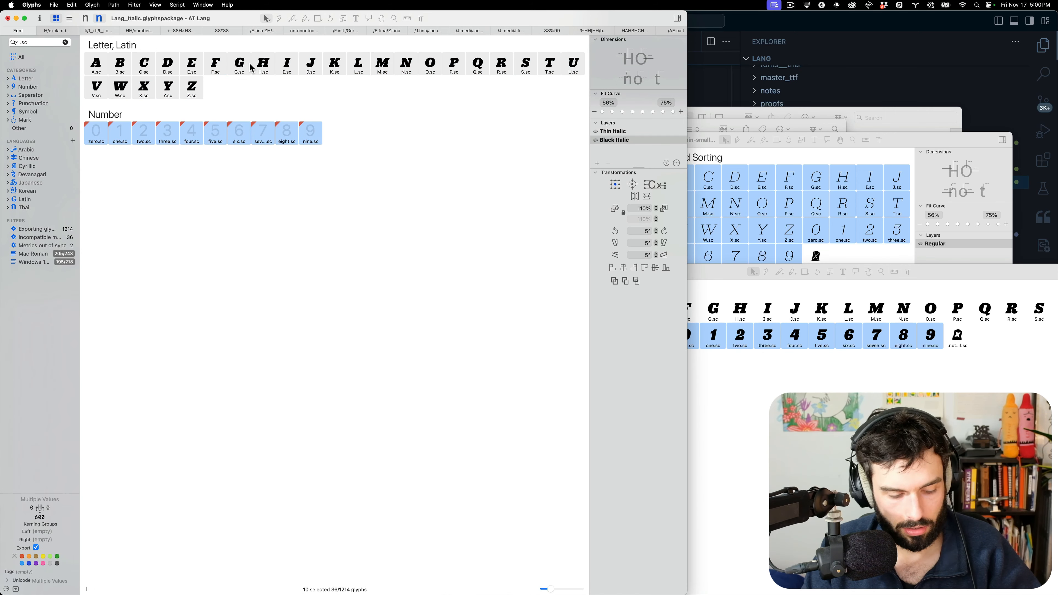
pyautogui.click(72, 5)
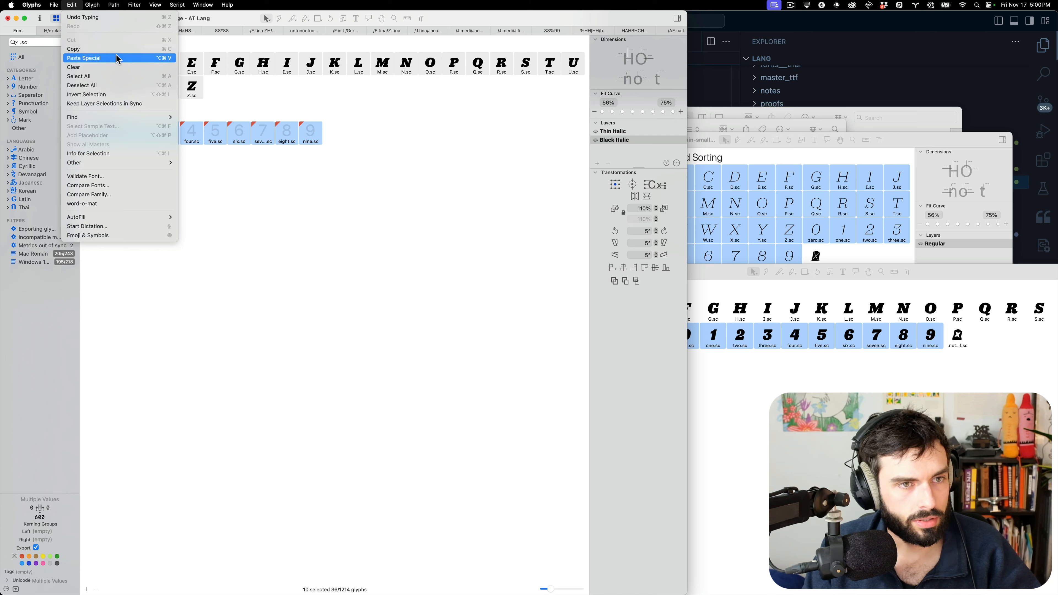
pyautogui.click(336, 109)
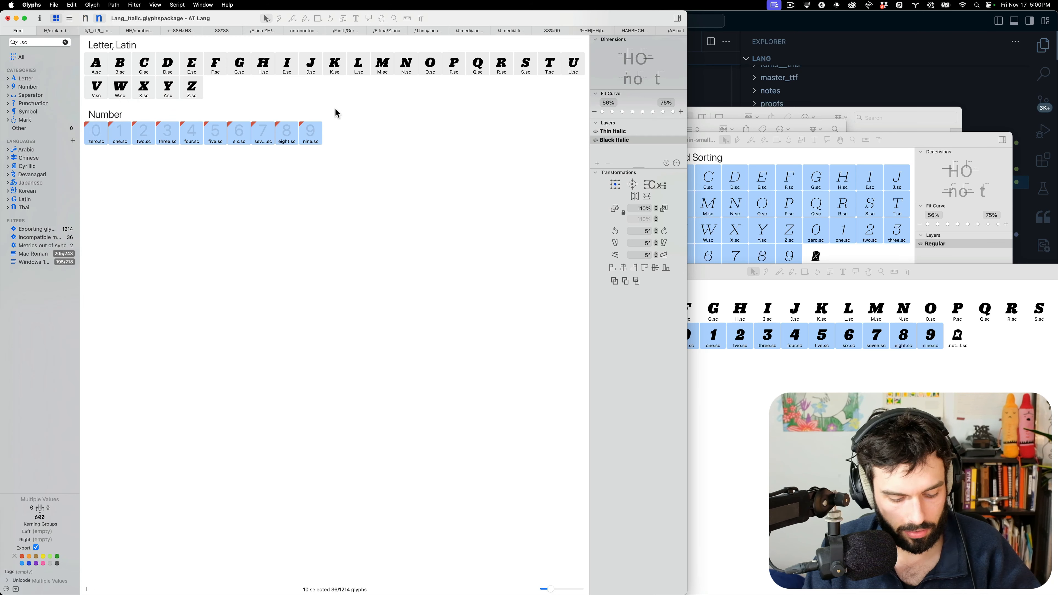
pyautogui.press('super+alt+shift+v')
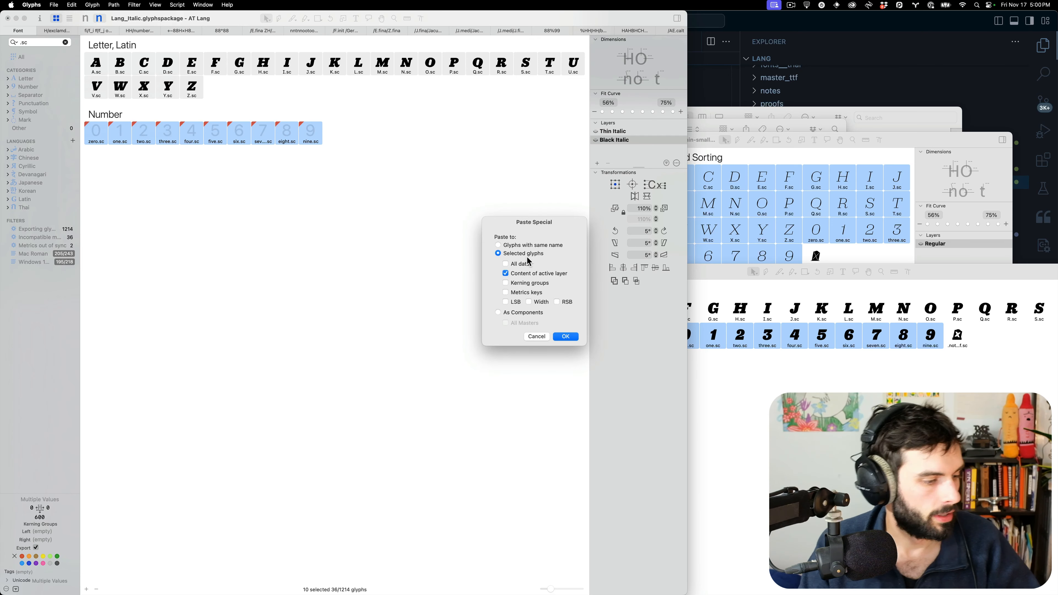
pyautogui.click(567, 336)
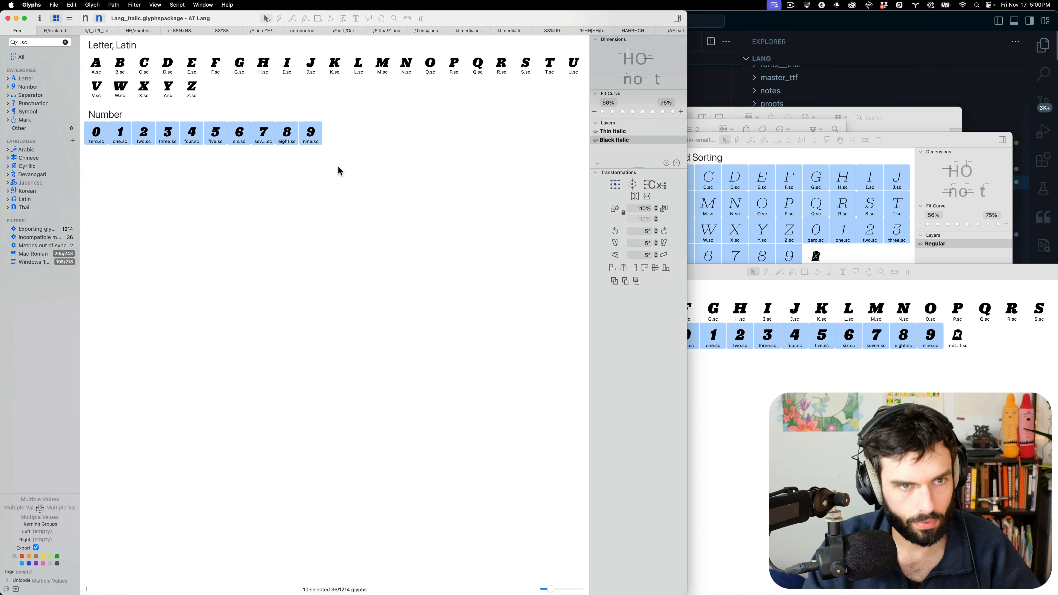
# Open H.sc for editing and place Lang_Italic's master settings beside the glyph.
pyautogui.doubleClick(257, 64)
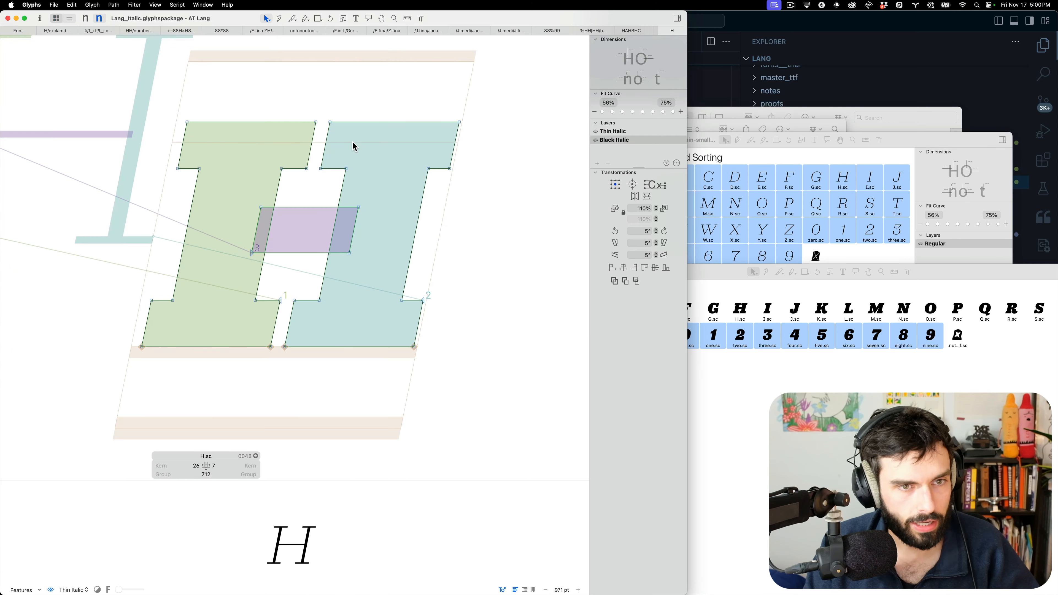
pyautogui.press('super+i')
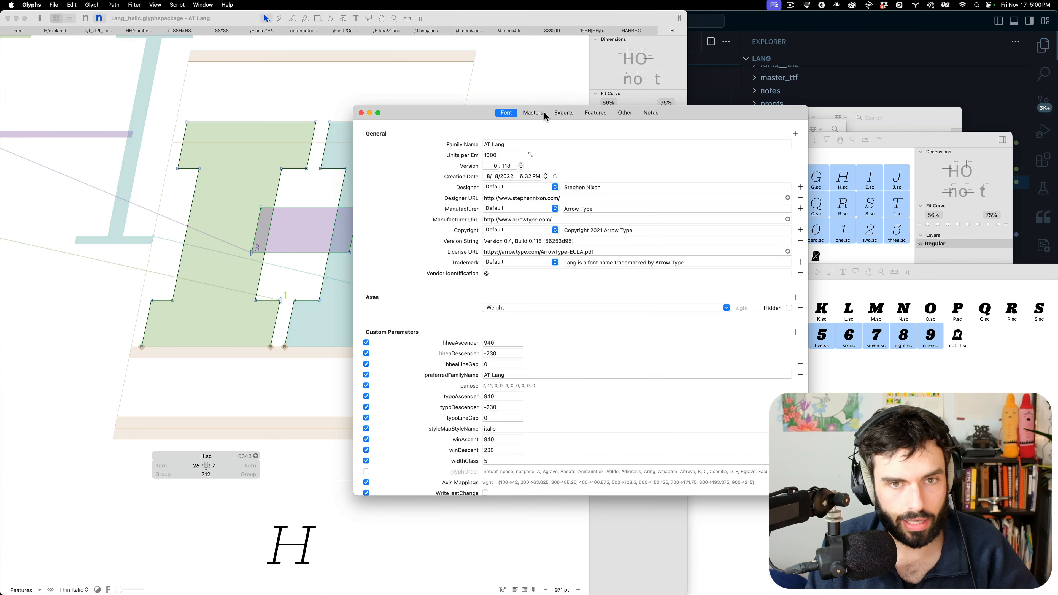
pyautogui.click(534, 113)
pyautogui.moveTo(702, 116); pyautogui.dragTo(913, 108)
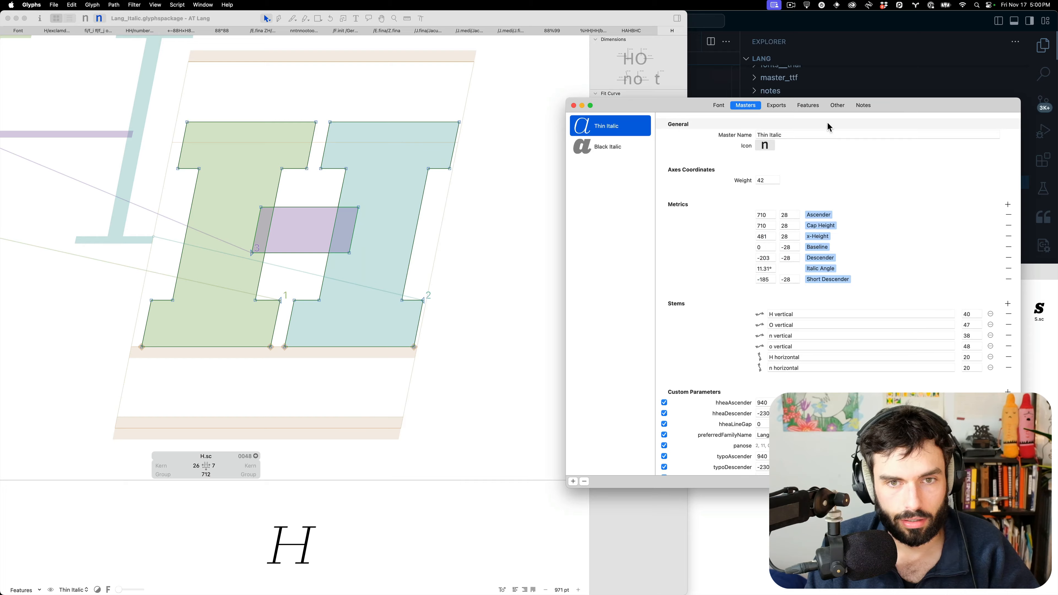
# Bring up the Black master settings of Lang_Roman and examine how its Small Cap metric is defined.
pyautogui.click(474, 190)
pyautogui.hotkey('ctrl', 'Down')
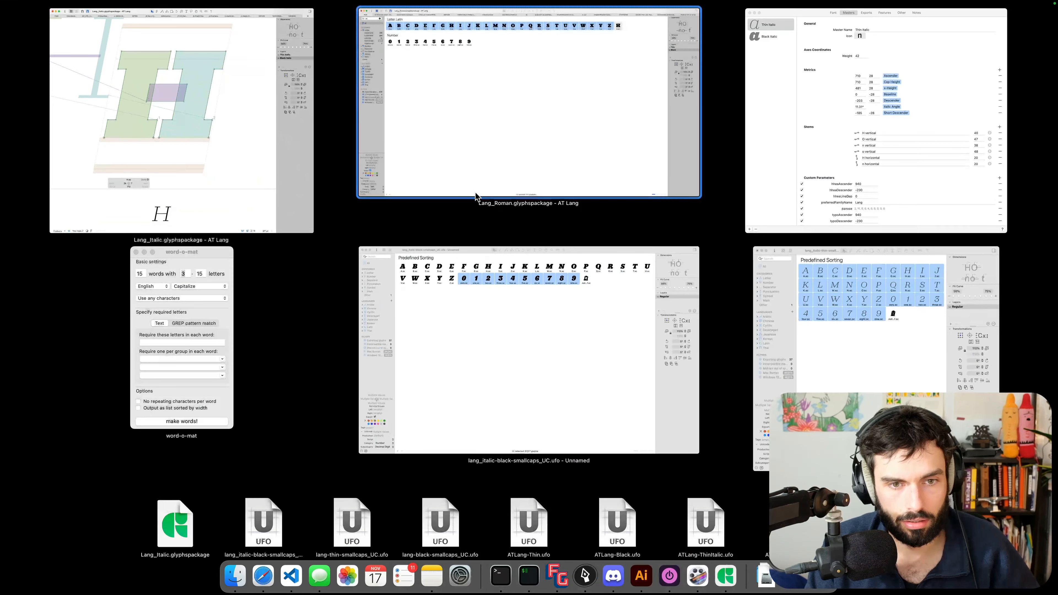
pyautogui.click(512, 146)
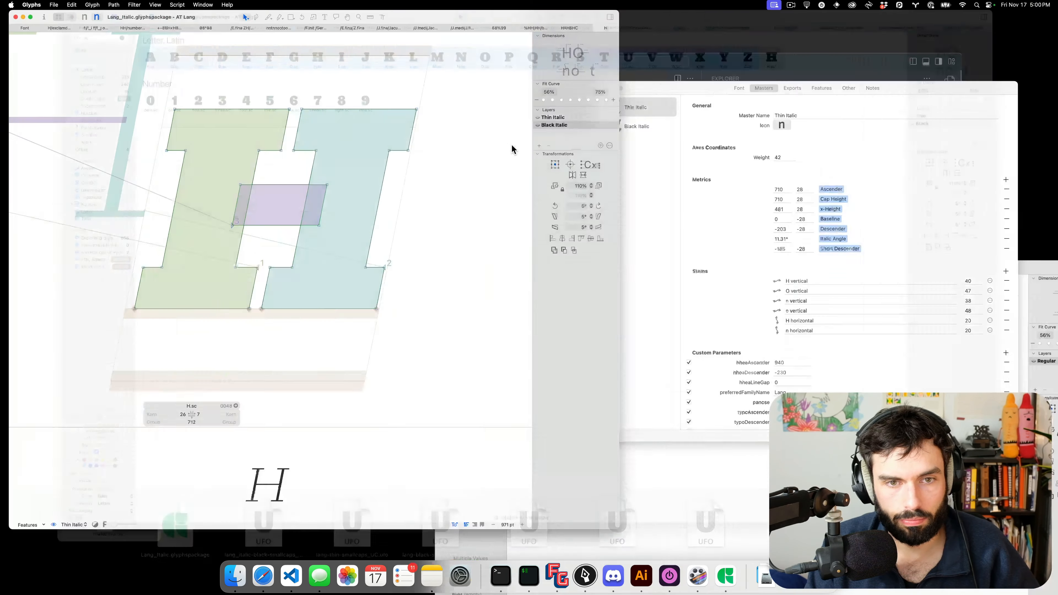
pyautogui.press('super+i')
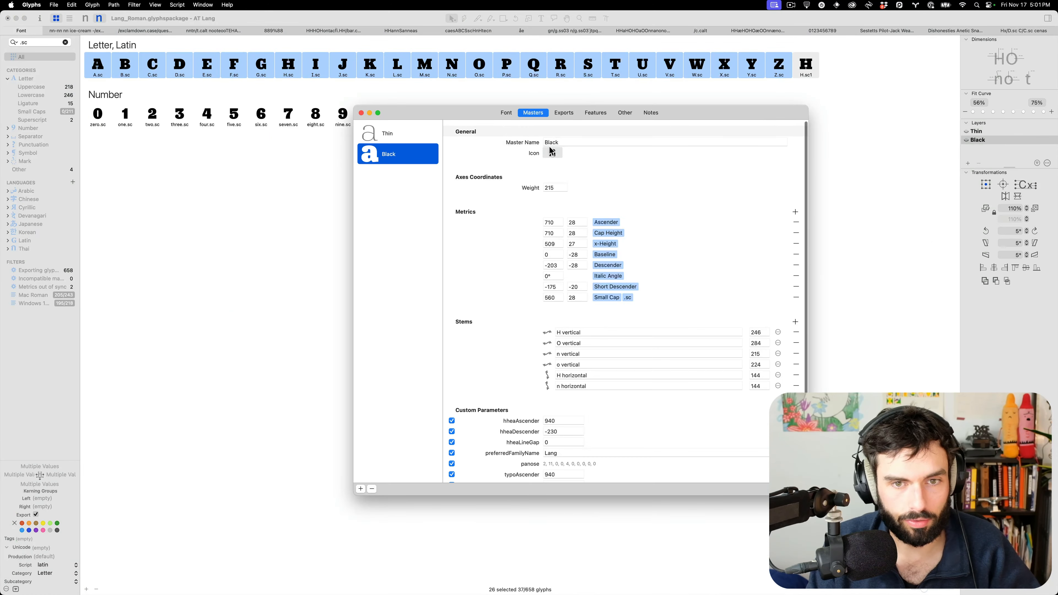
pyautogui.doubleClick(603, 297)
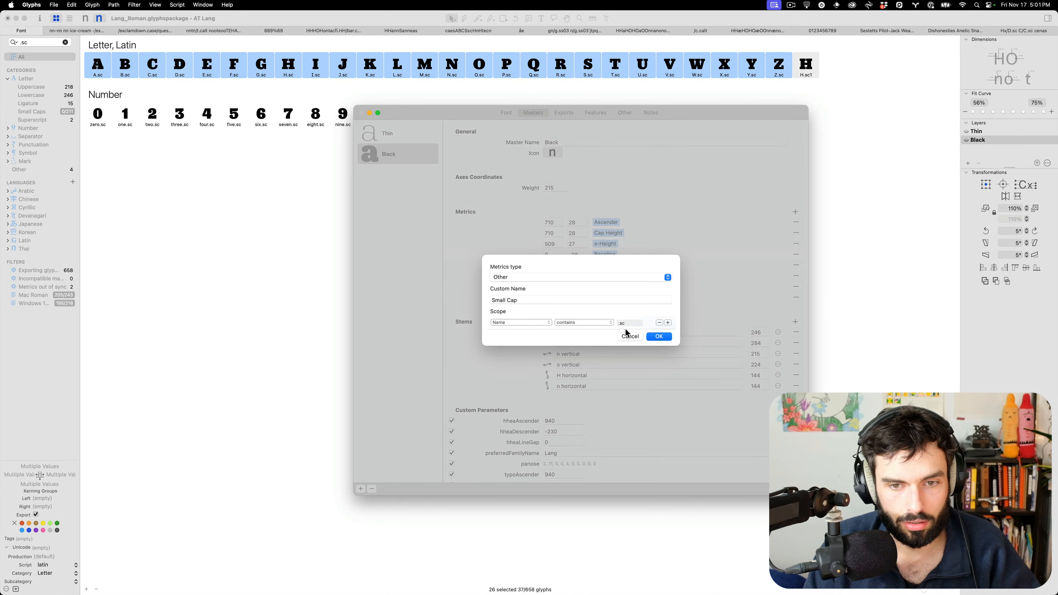
pyautogui.click(629, 337)
# Copy the Small Cap metric from Lang_Roman's Black master and paste it into the metrics of Lang_Italic's Thin Italic master.
pyautogui.click(518, 297)
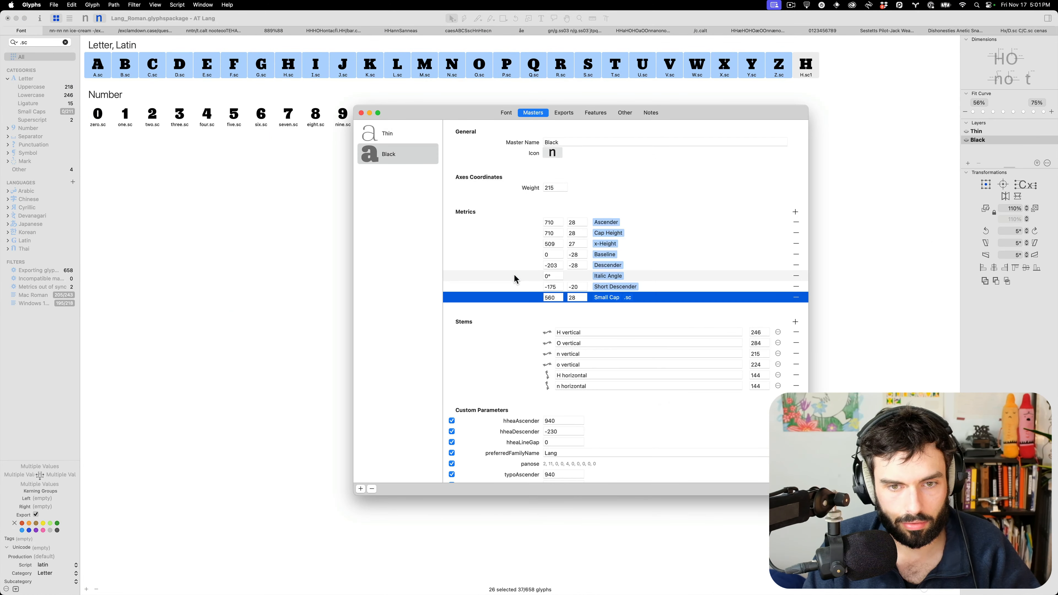
pyautogui.press('super+grave')
pyautogui.click(758, 297)
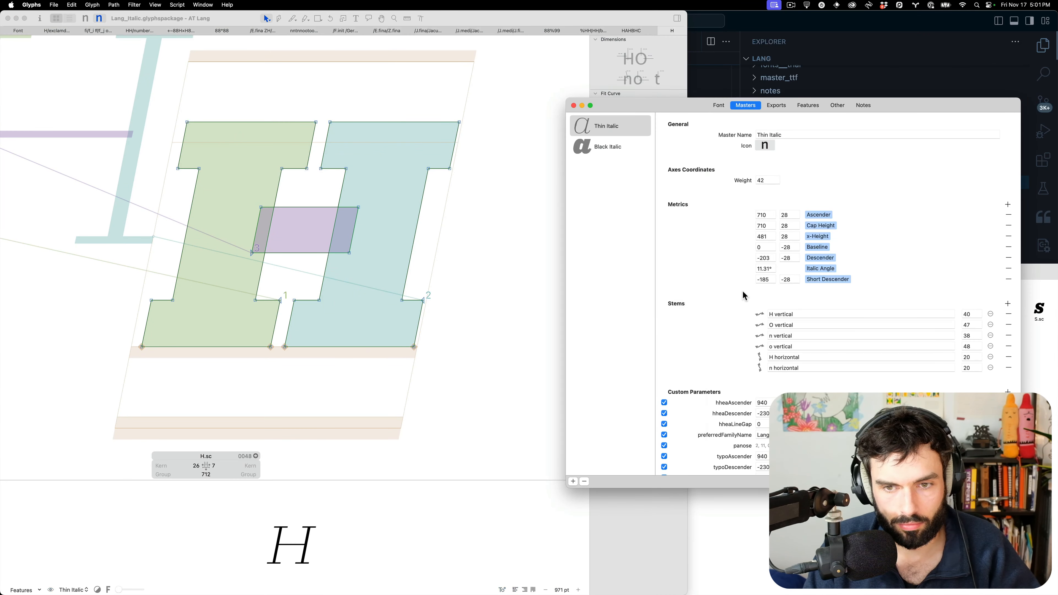
pyautogui.press('super+v')
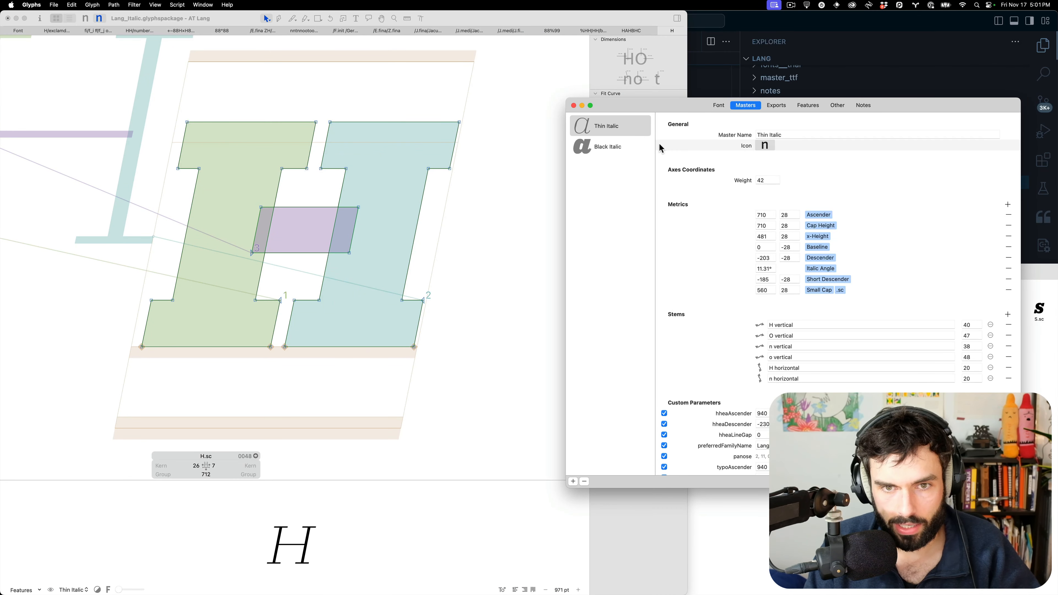
# Set the Small Cap metric of the Black Italic master to a height of 560 with an overshoot of 28.
pyautogui.click(626, 148)
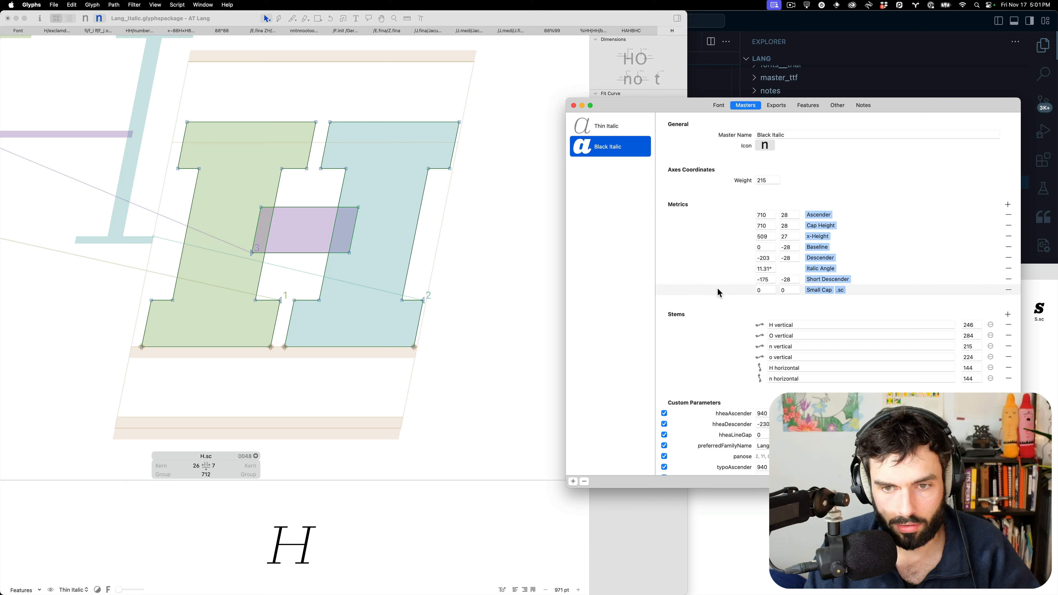
pyautogui.click(766, 292)
pyautogui.write('560 ')
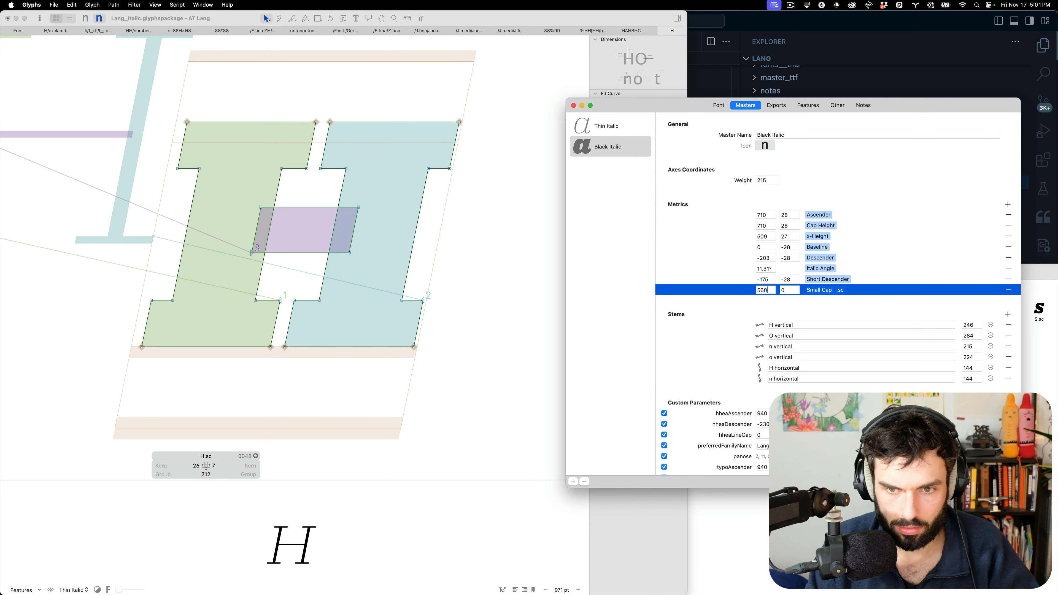
pyautogui.write('28')
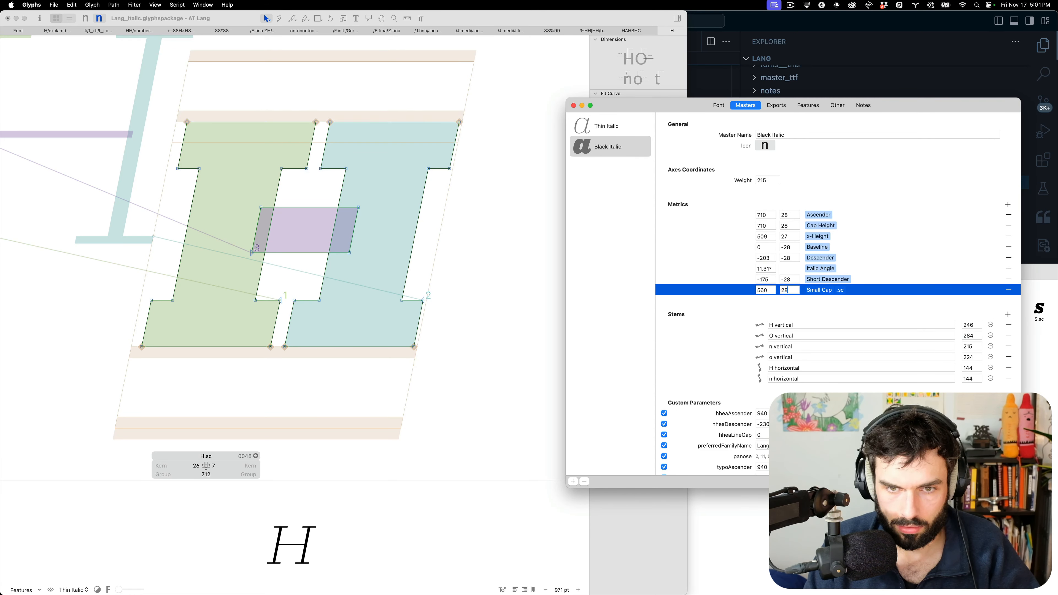
pyautogui.press('Tab')
# Set the Small Cap height of the Thin Italic master to 530 and return to the H.sc glyph.
pyautogui.click(641, 147)
pyautogui.press('Up')
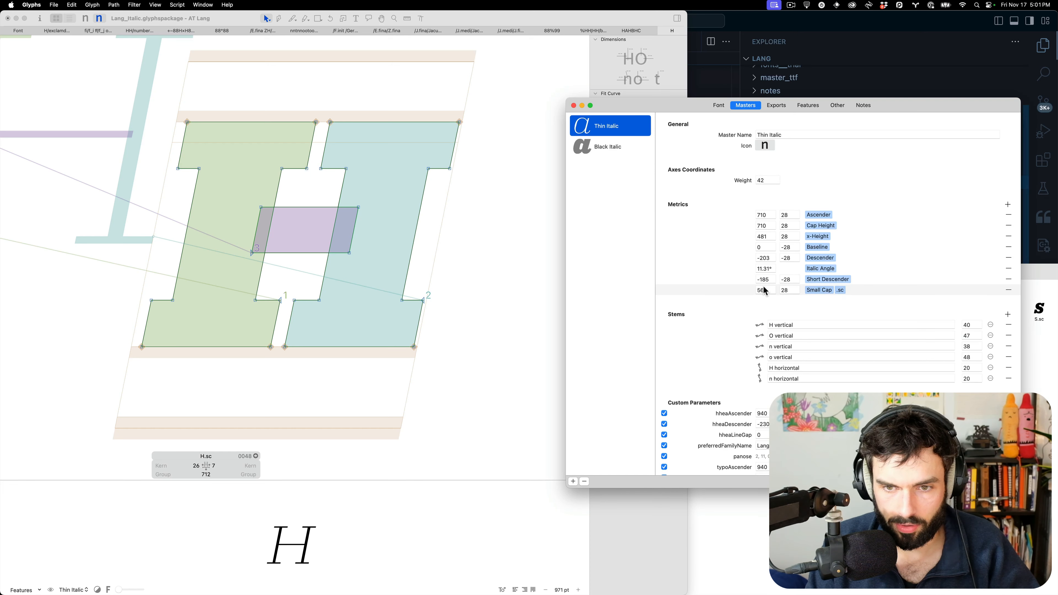
pyautogui.click(764, 290)
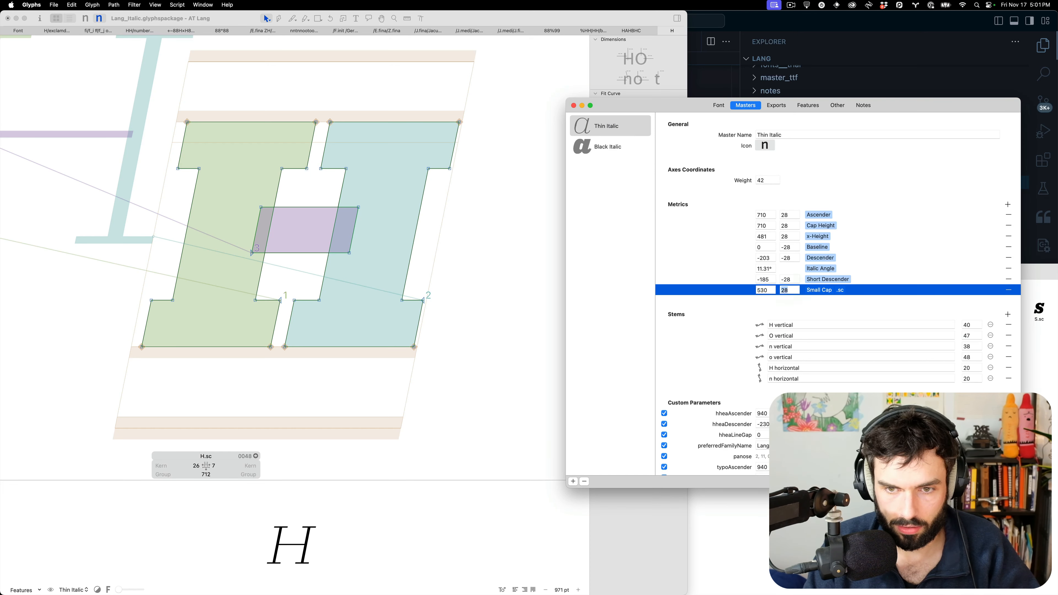
pyautogui.press('super+w')
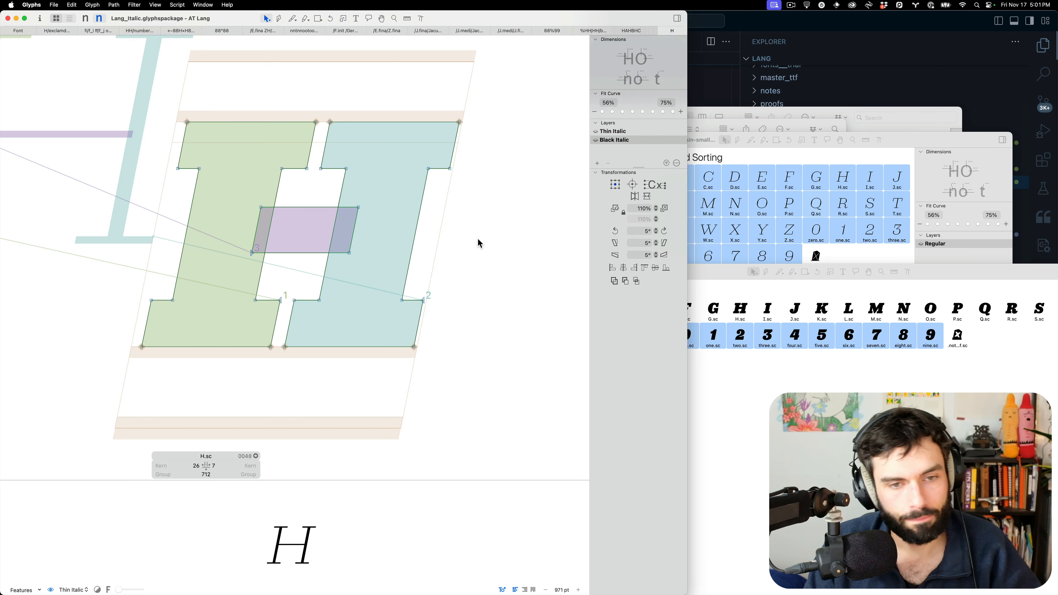
pyautogui.scroll(-5, 480, 243)
pyautogui.scroll(5, 385, 241)
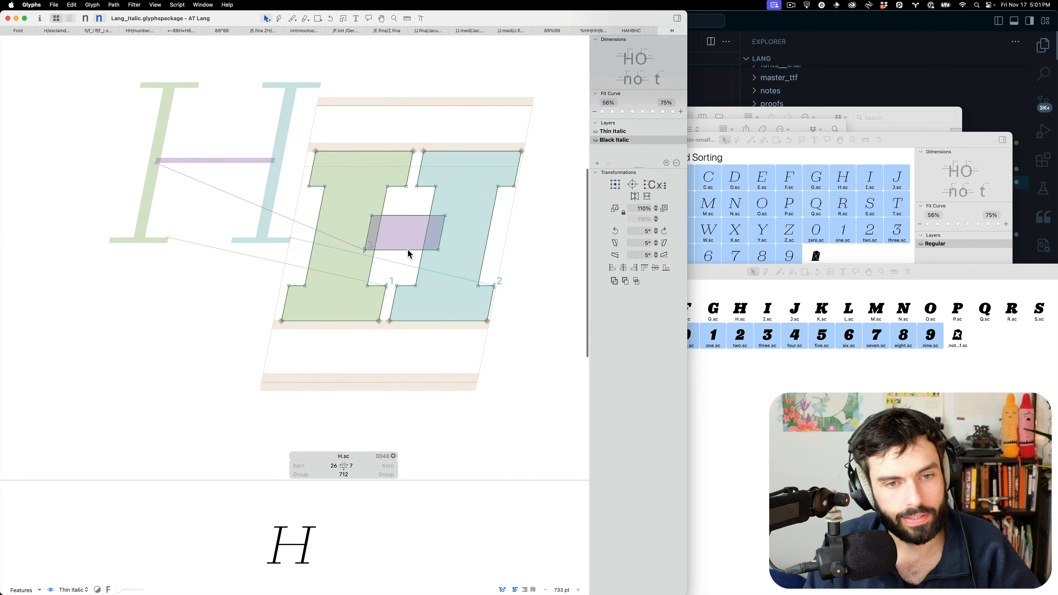
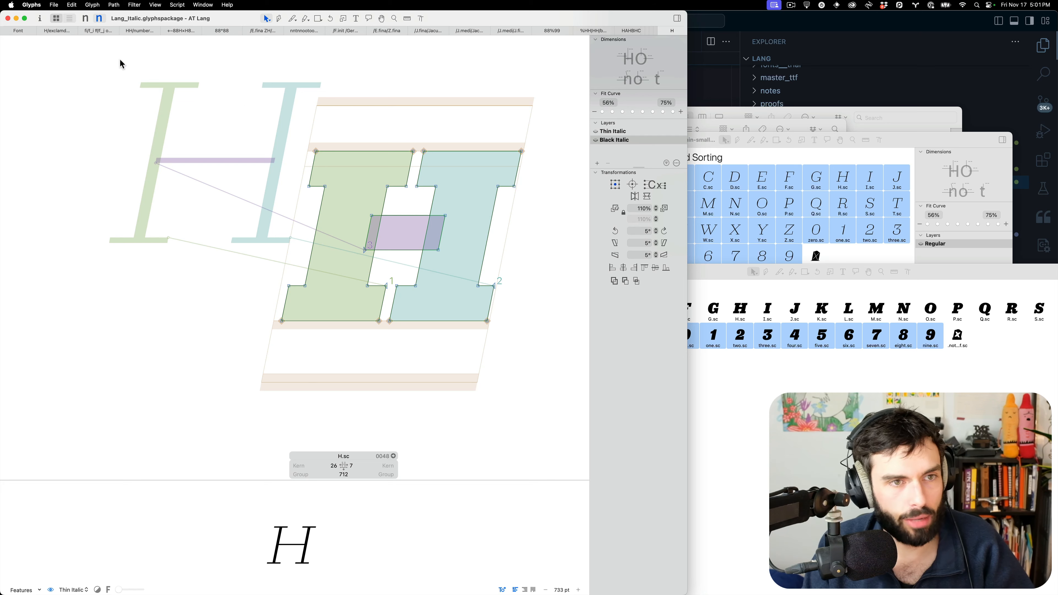
# Open a new edit view from G.sc, replace its text with UNICODE, and check which glyph its U uses.
pyautogui.click(22, 31)
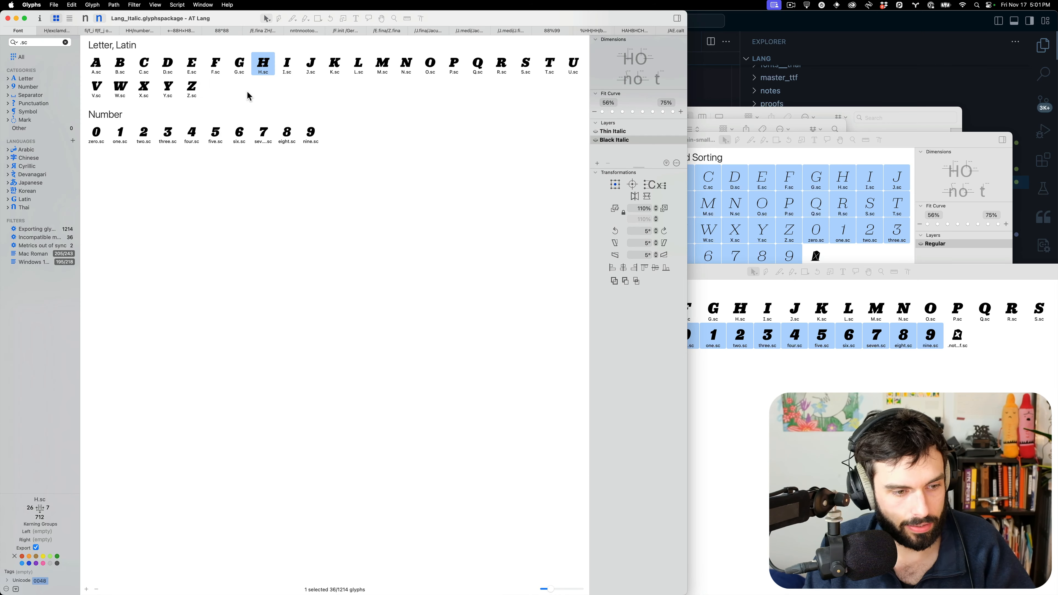
pyautogui.click(239, 61)
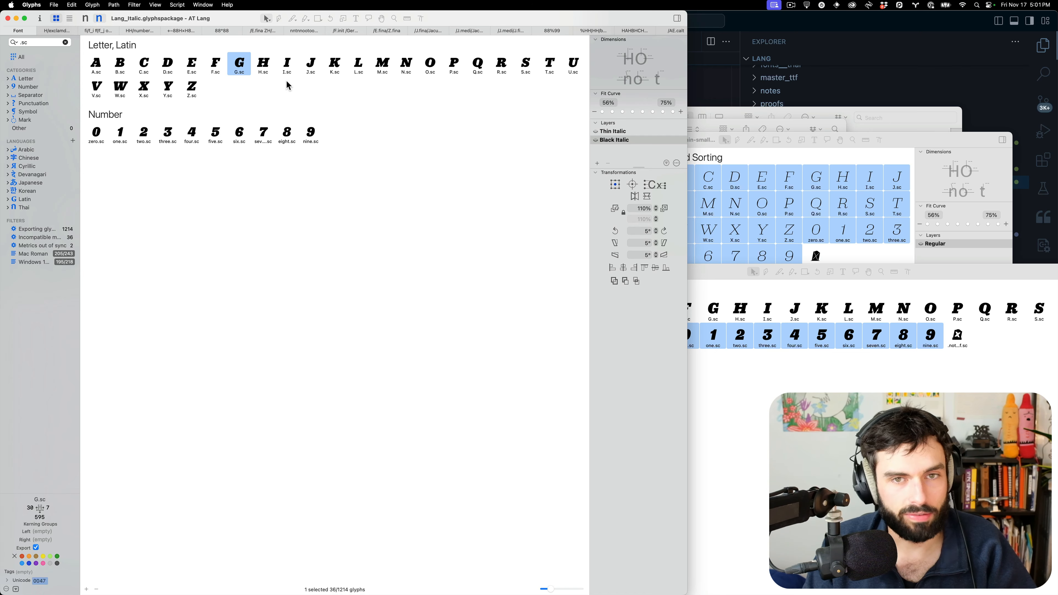
pyautogui.press('super+t')
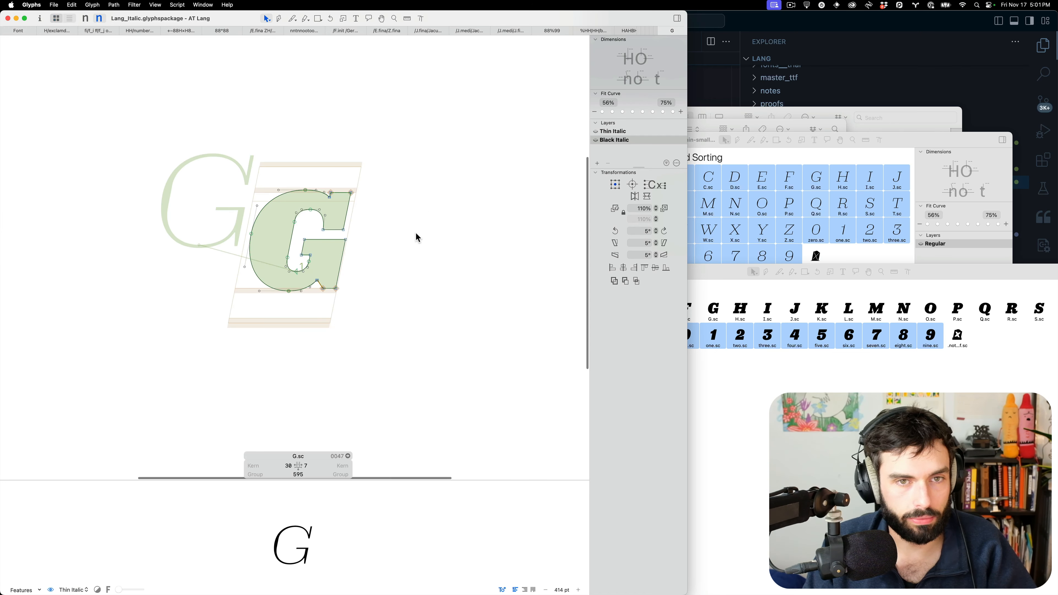
pyautogui.press('BackSpace')
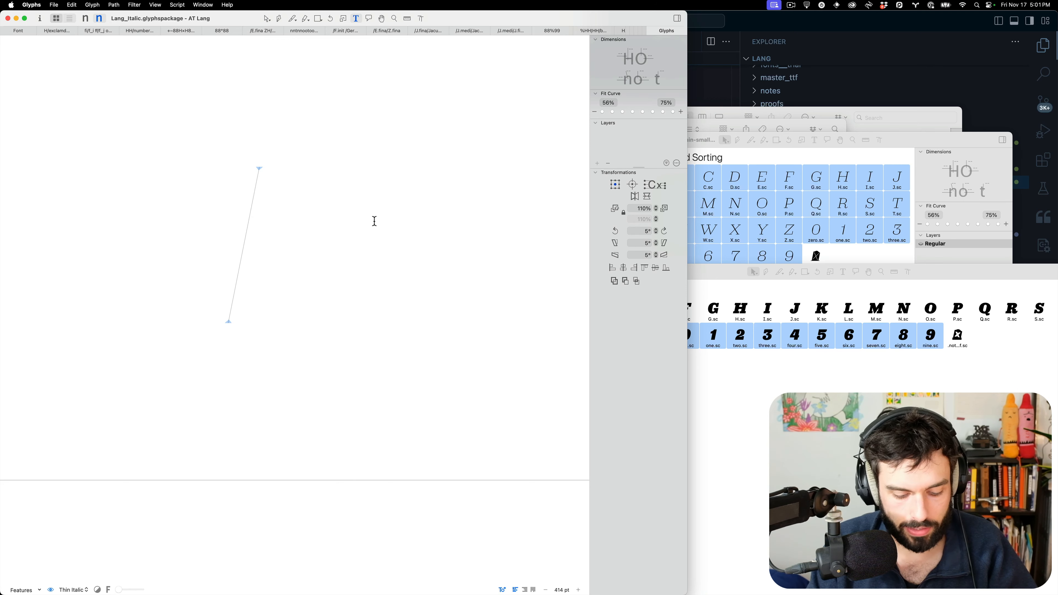
pyautogui.write('UNI')
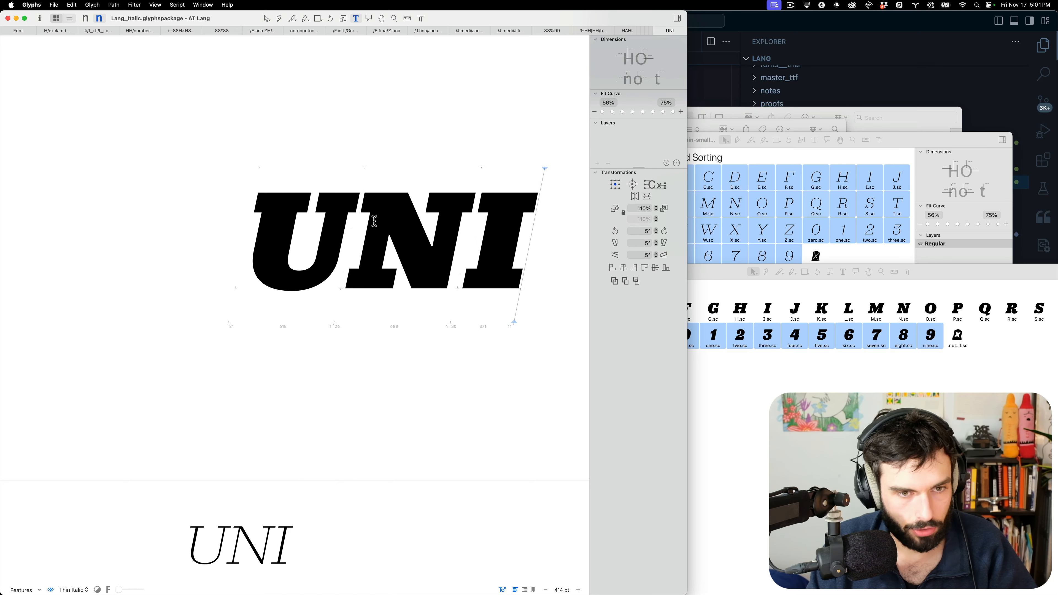
pyautogui.write('CODE')
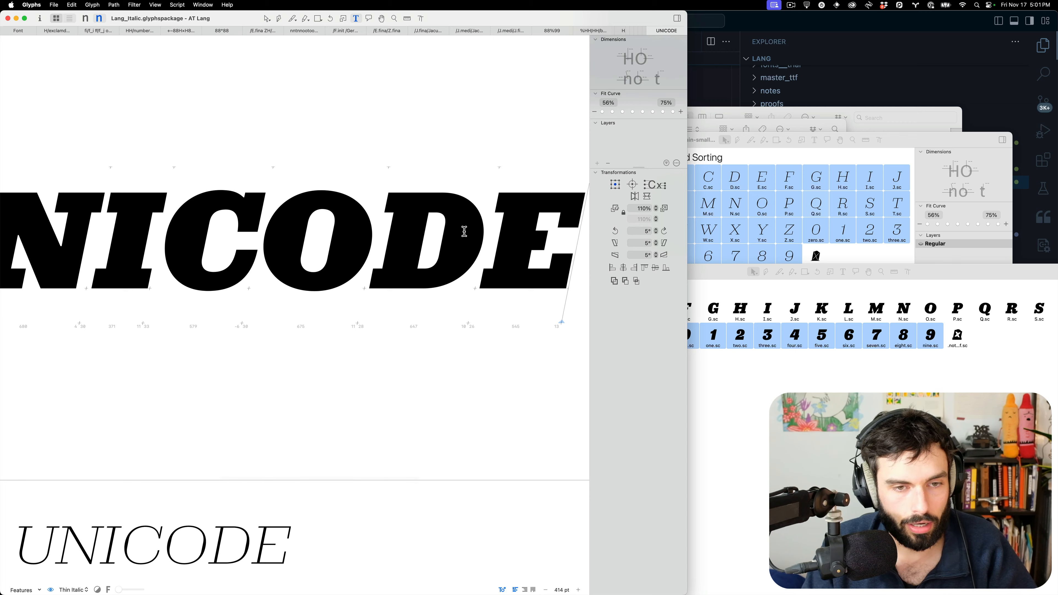
pyautogui.press('super+0')
pyautogui.doubleClick(167, 225)
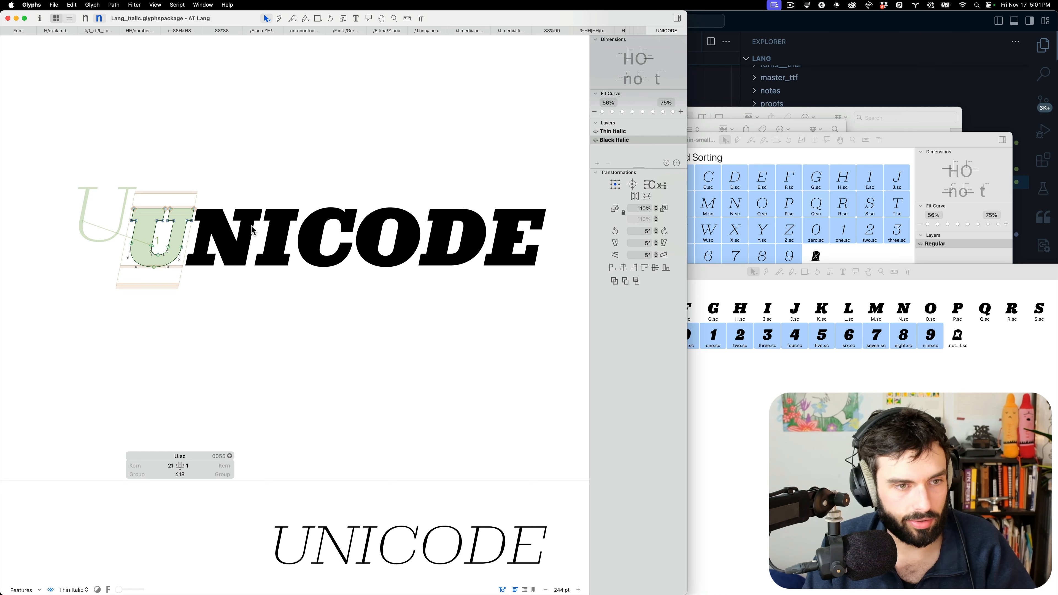
pyautogui.click(652, 31)
# Select the glyphs A.sc through nine.sc and switch to Visual Studio Code.
pyautogui.click(99, 63)
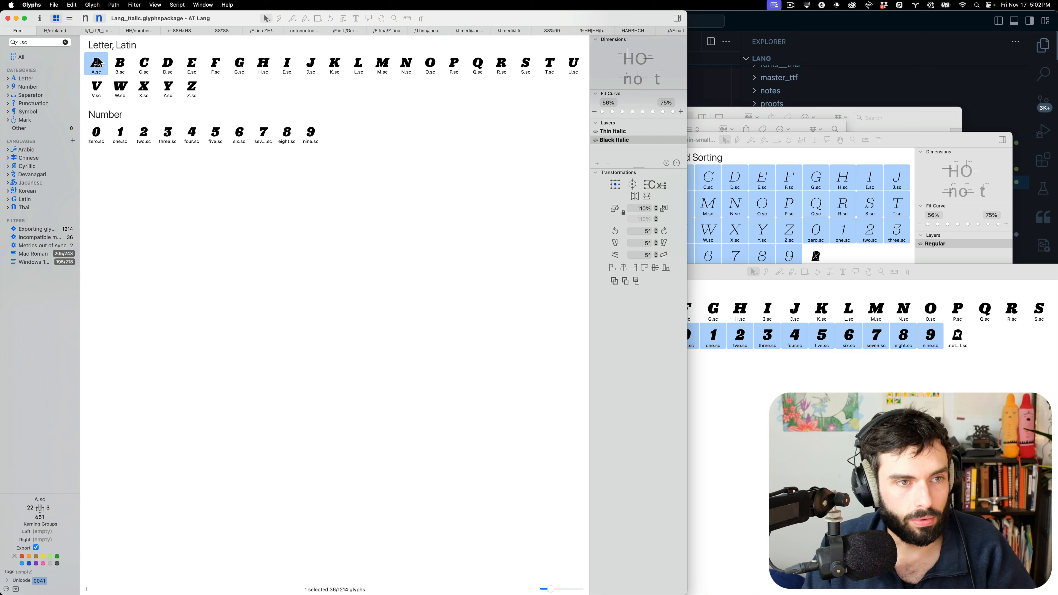
pyautogui.keyDown('shift'); pyautogui.click(310, 137); pyautogui.keyUp('shift')
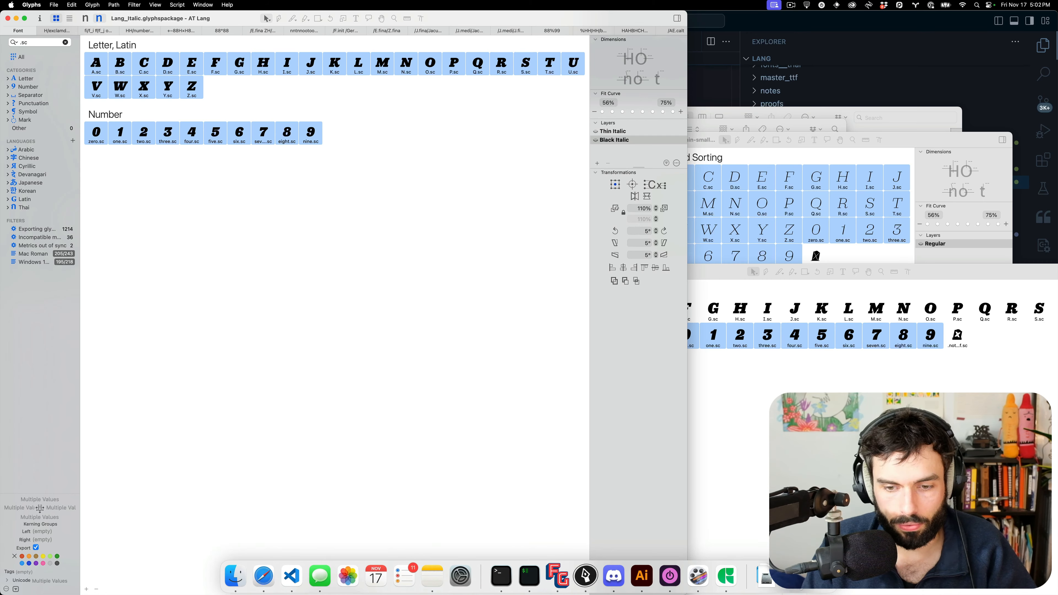
pyautogui.click(305, 576)
# Examine how remove-unicodes-selected-glyphs.py collects the selected layers and clears each parent glyph's Unicode value.
pyautogui.press('super+a')
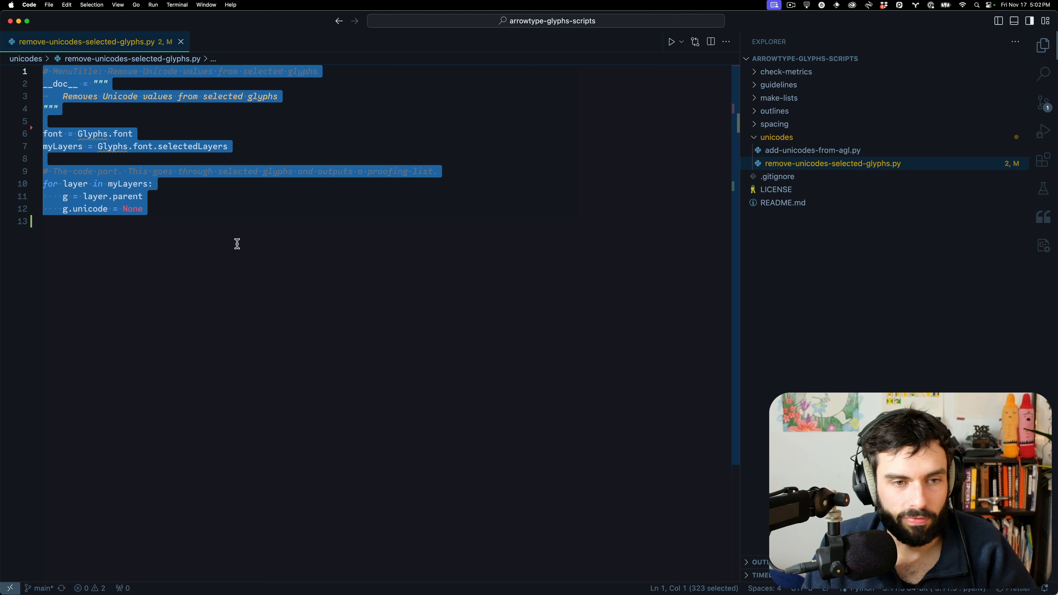
pyautogui.click(229, 251)
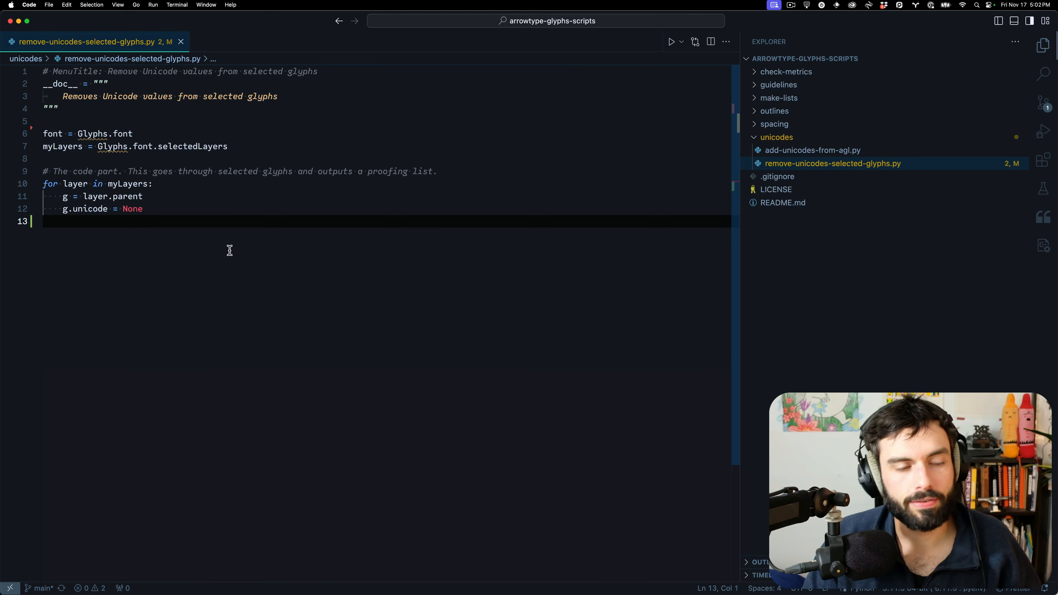
pyautogui.scroll(-1, 123, 224)
pyautogui.scroll(1, 121, 222)
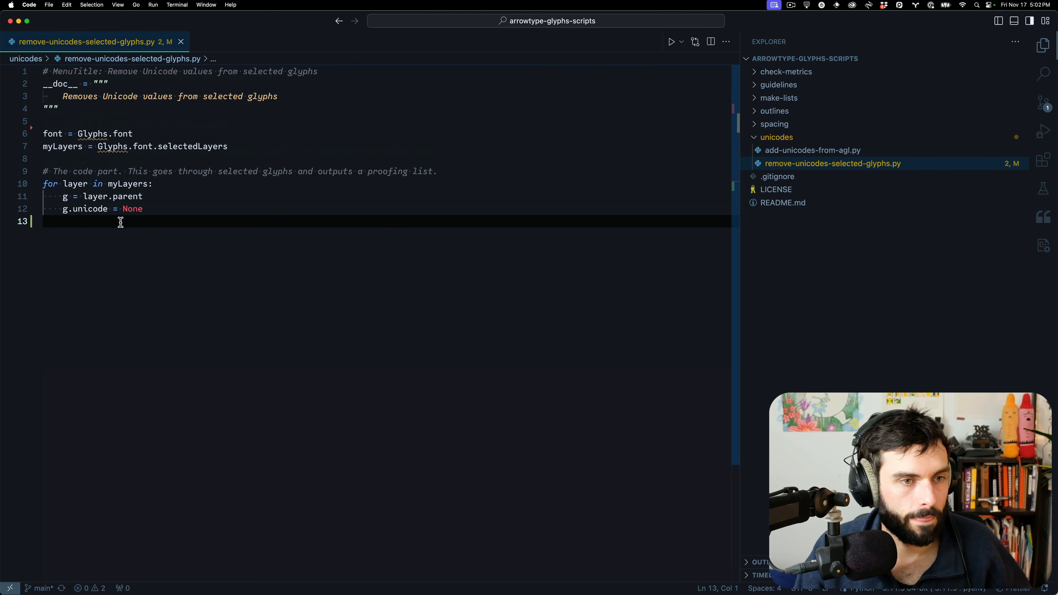
pyautogui.press('super+a')
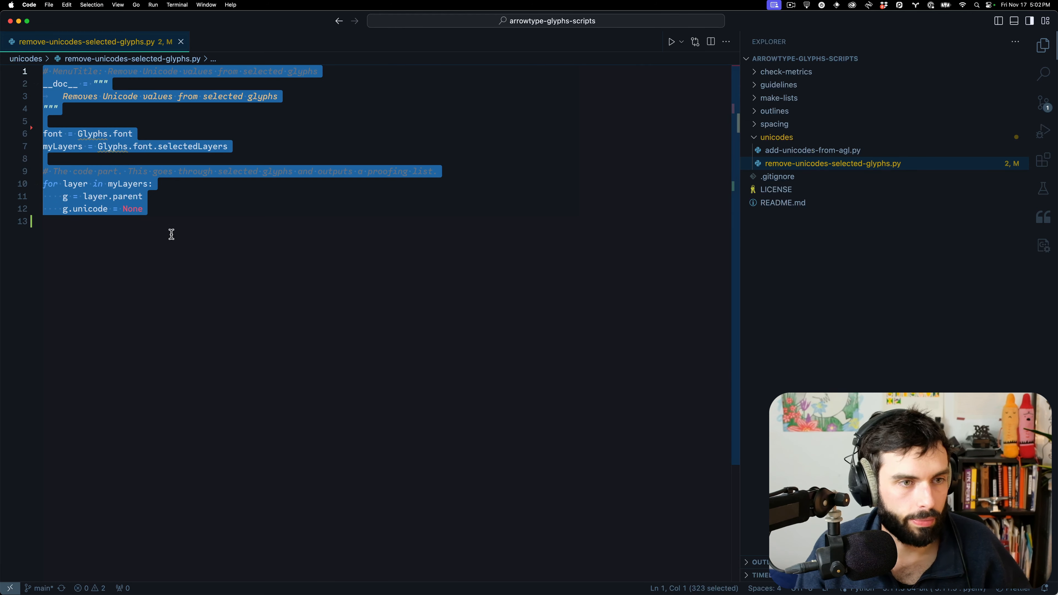
pyautogui.click(170, 234)
pyautogui.moveTo(268, 155); pyautogui.dragTo(43, 133)
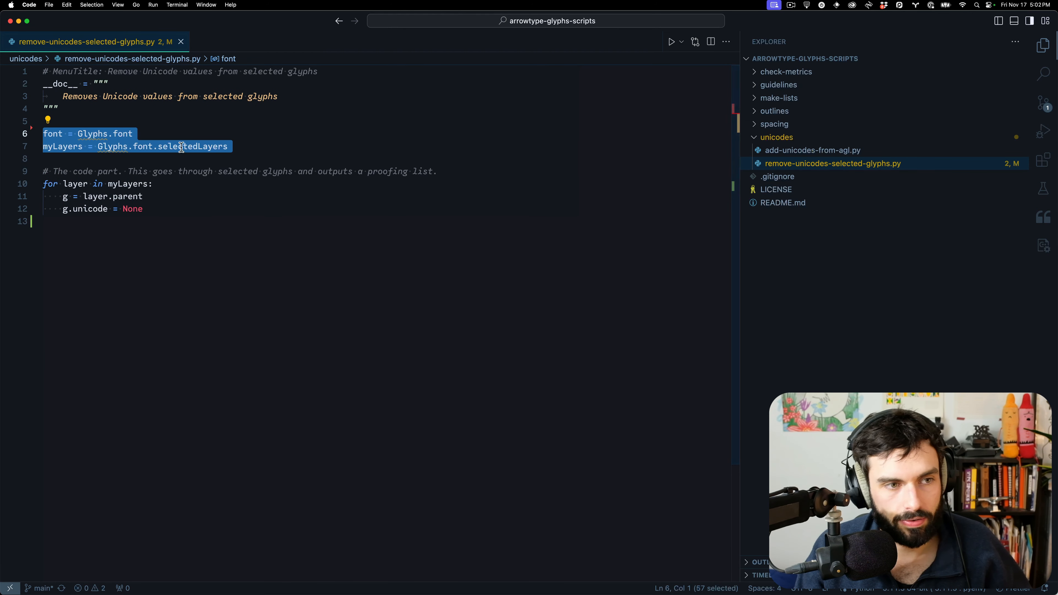
pyautogui.click(245, 146)
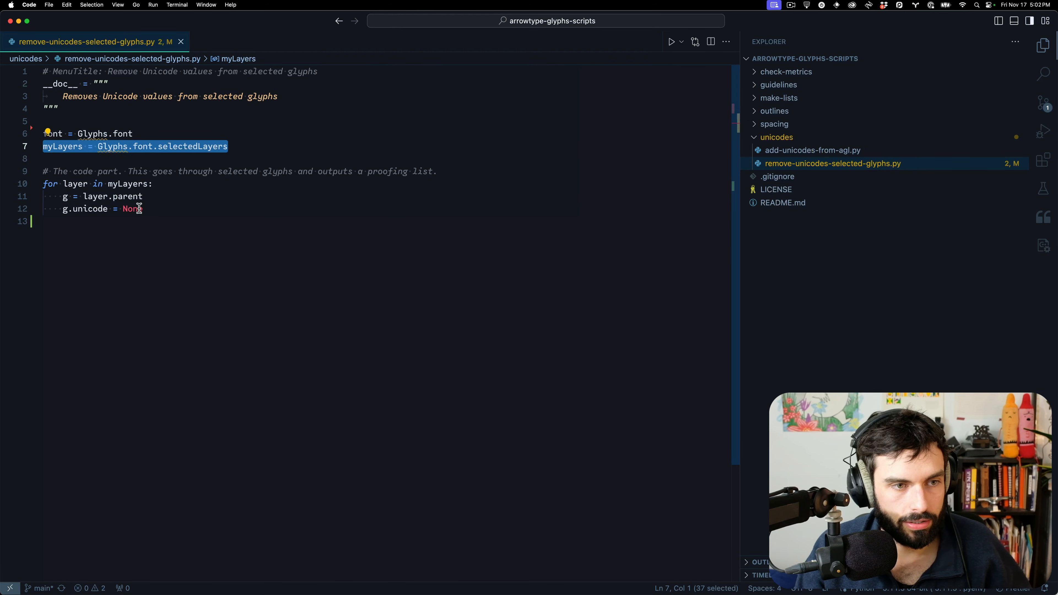
pyautogui.moveTo(143, 209); pyautogui.dragTo(50, 197)
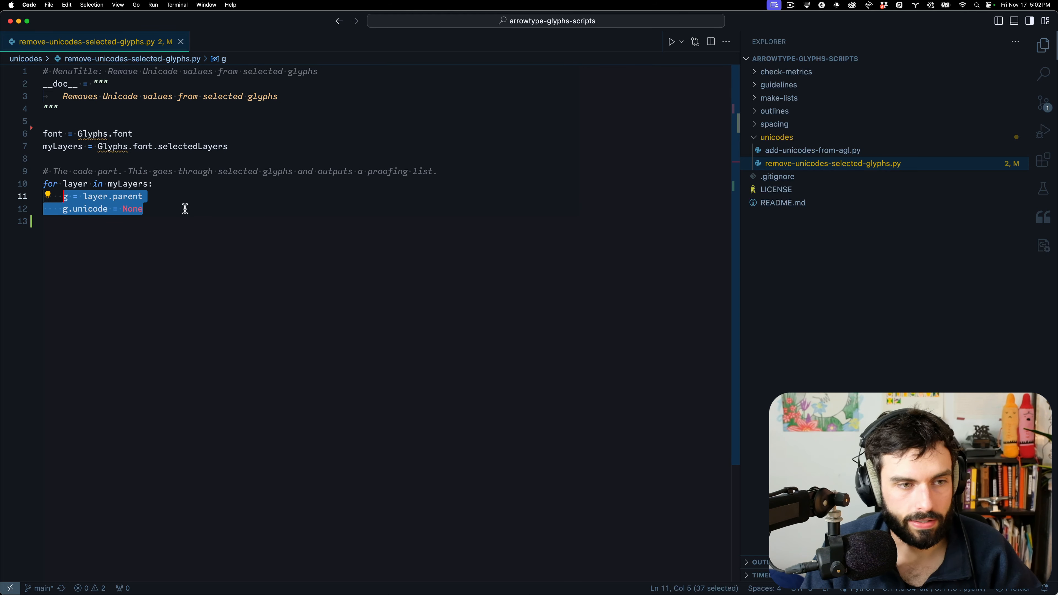
pyautogui.press('super+Tab')
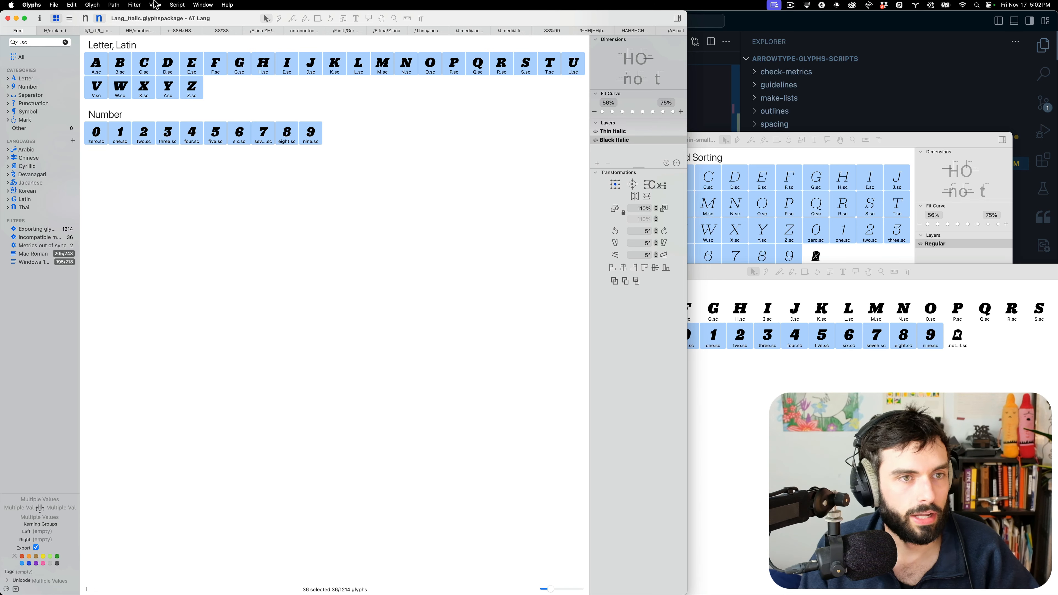
pyautogui.click(138, 5)
pyautogui.moveTo(187, 5)
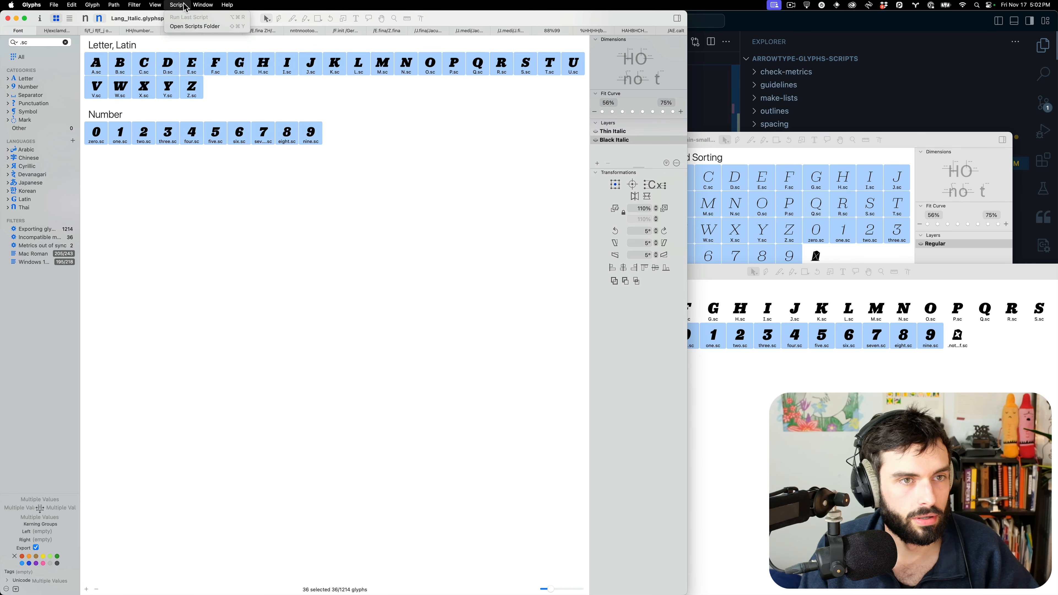
pyautogui.hotkey('ctrl', 'Right')
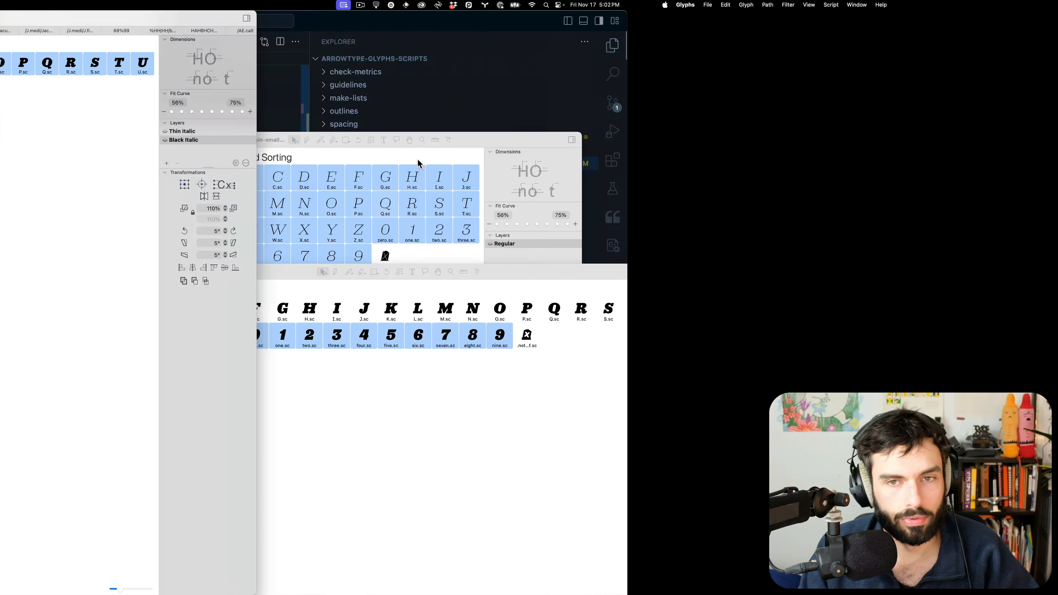
pyautogui.hotkey('ctrl', 'Left')
pyautogui.click(840, 28)
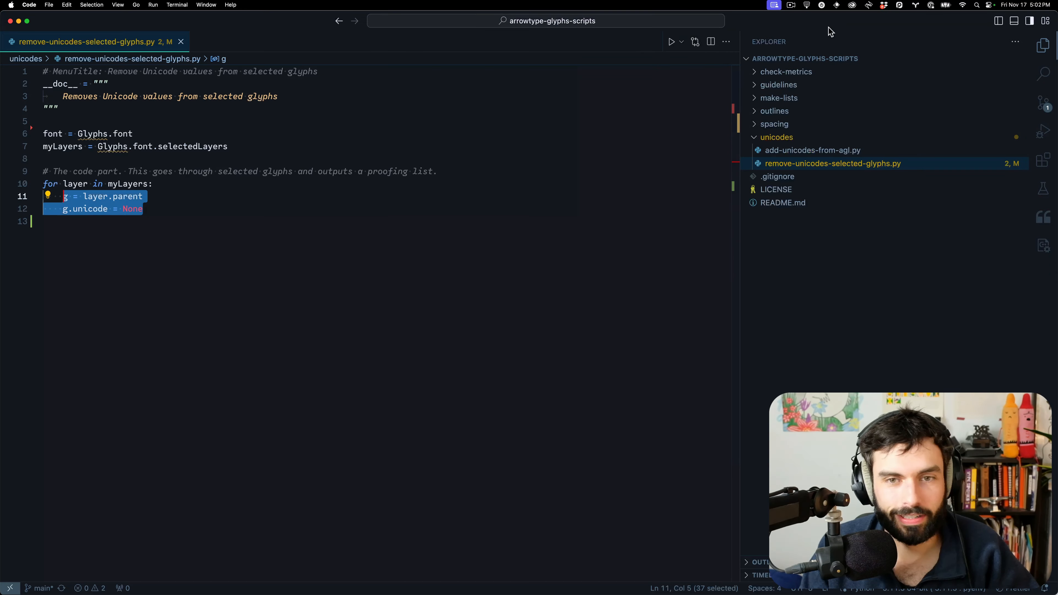
# Copy the script's code from "font = Glyphs.font" through "g.unicode = None".
pyautogui.click(295, 265)
pyautogui.hotkey('shift', 'Up')
pyautogui.hotkey('shift', 'Up')
pyautogui.hotkey('shift', 'Up')
pyautogui.hotkey('shift', 'Up')
pyautogui.hotkey('shift', 'Up')
pyautogui.hotkey('shift', 'Up')
pyautogui.hotkey('shift', 'Up')
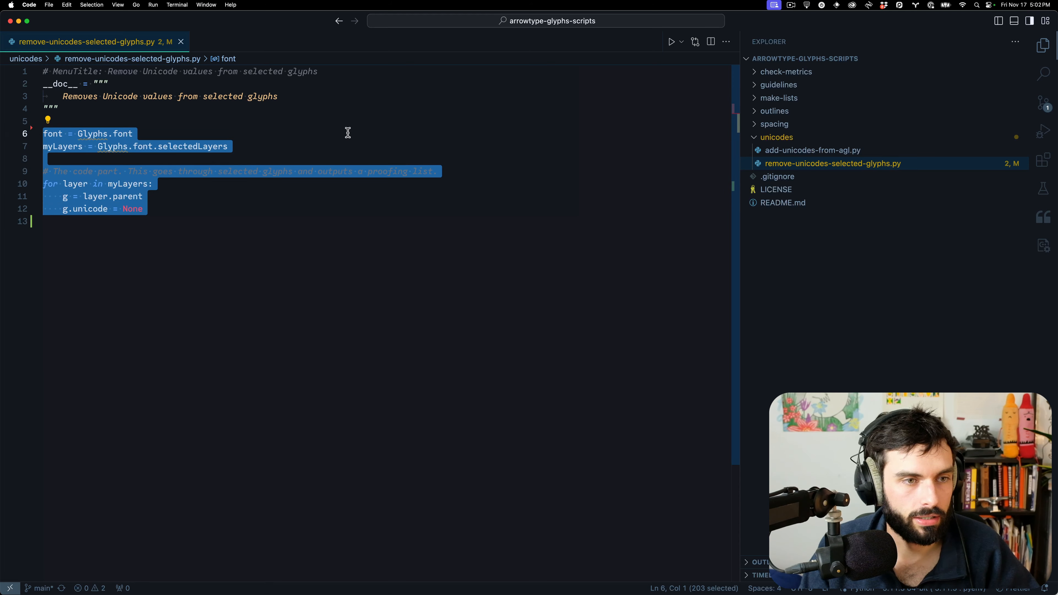
# Switch to Glyphs, put the copied code into a macro, and run it to remove the selected small caps' Unicode values.
pyautogui.press('super+Tab')
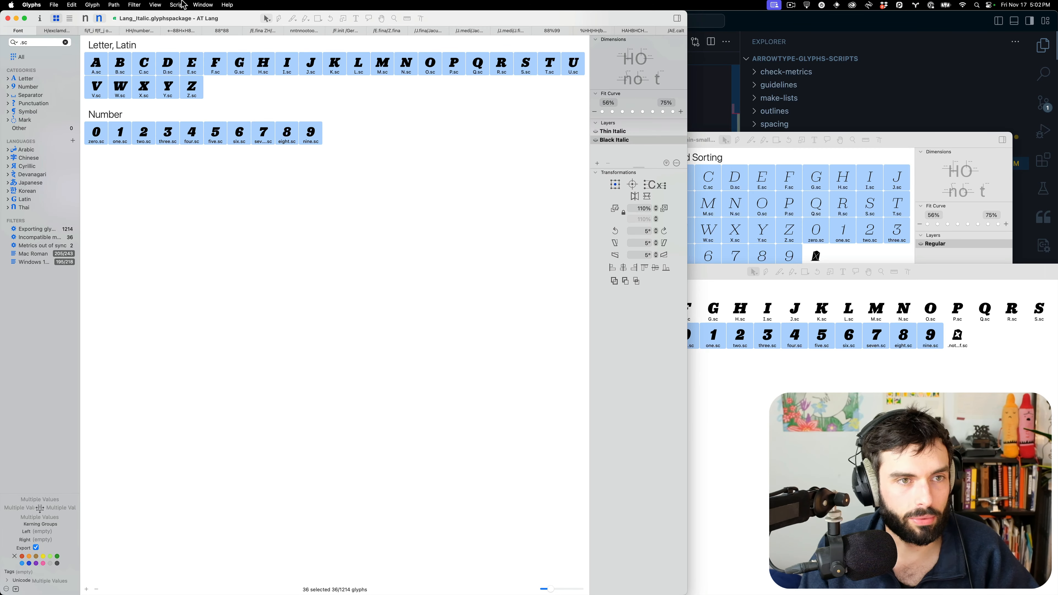
pyautogui.click(215, 5)
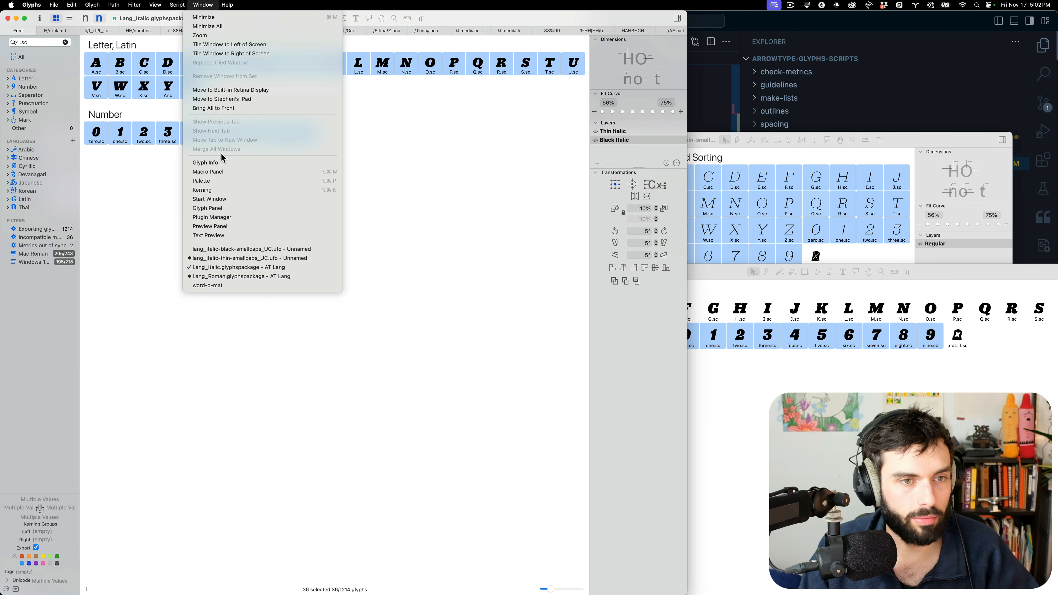
pyautogui.click(225, 171)
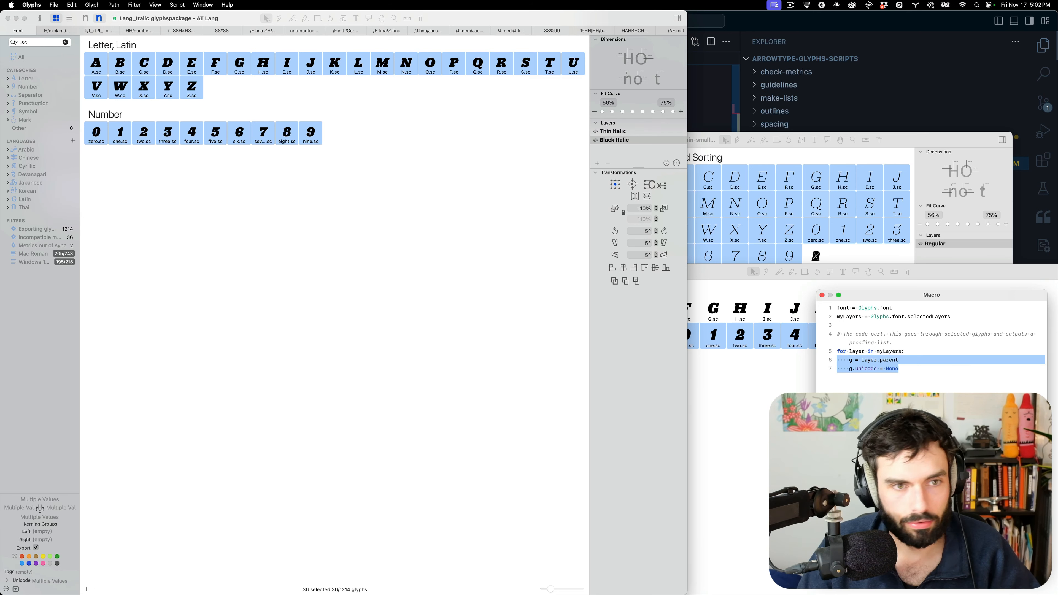
pyautogui.press('super+Return')
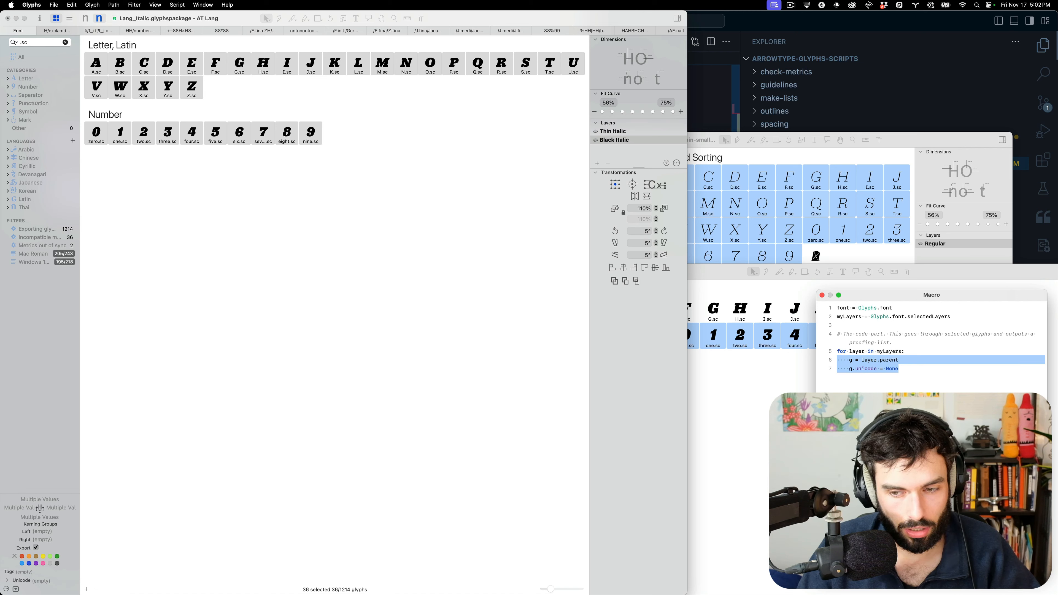
# Check the Unicode fields of individual small-cap glyphs such as F.sc in Lang_Italic.
pyautogui.click(377, 328)
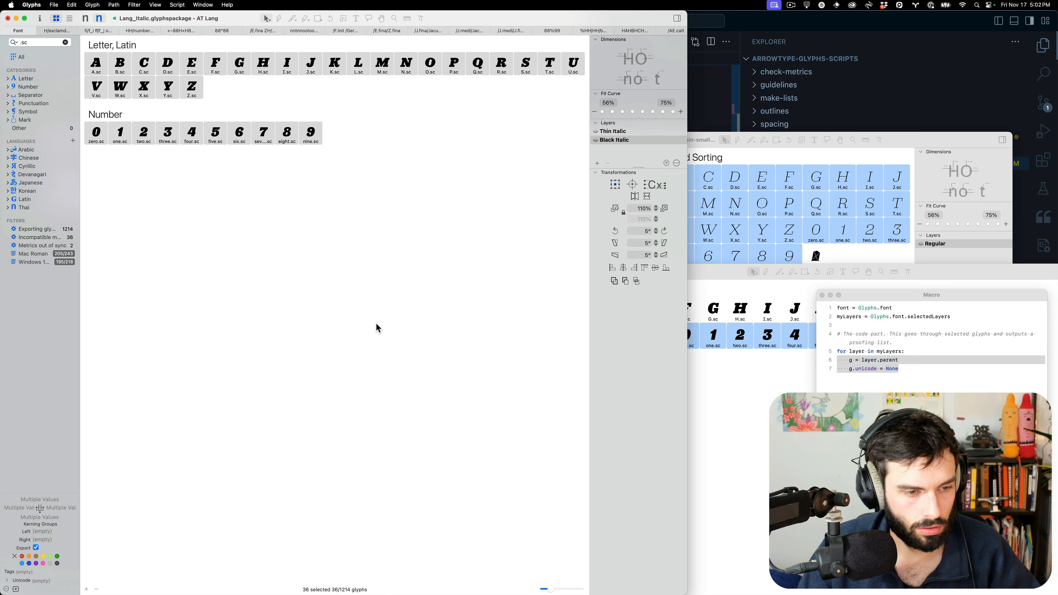
pyautogui.click(236, 66)
pyautogui.click(217, 71)
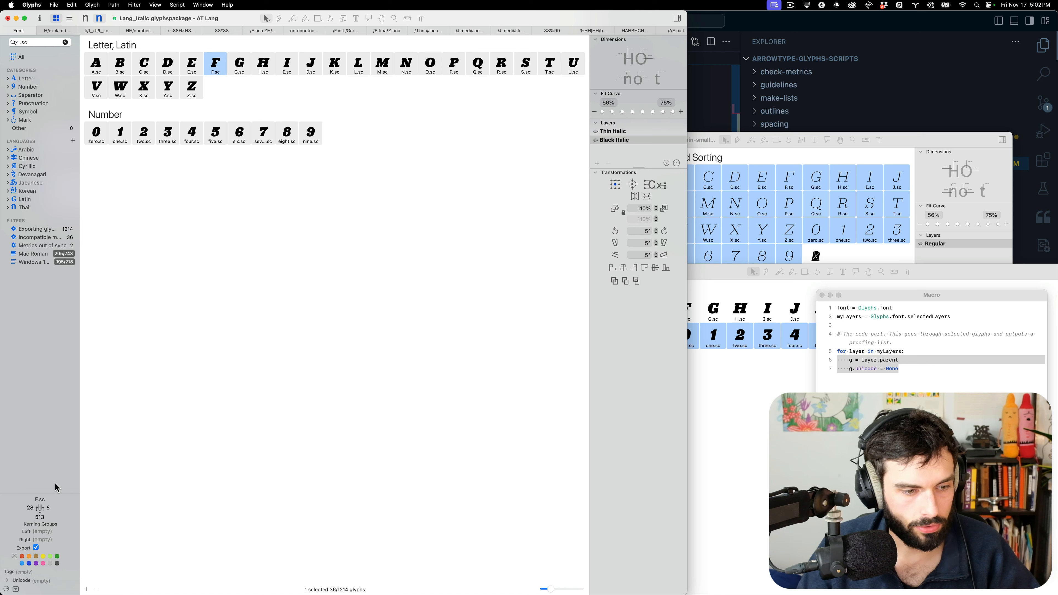
# Set the word UNICODE in a new Lang_Italic edit tab.
pyautogui.press('super+t')
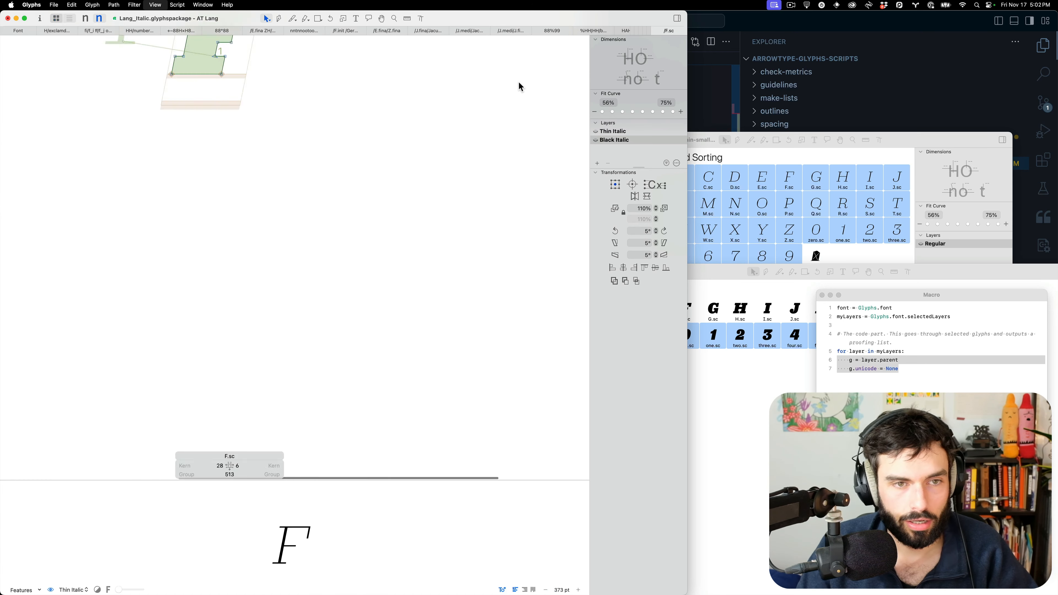
pyautogui.press('t')
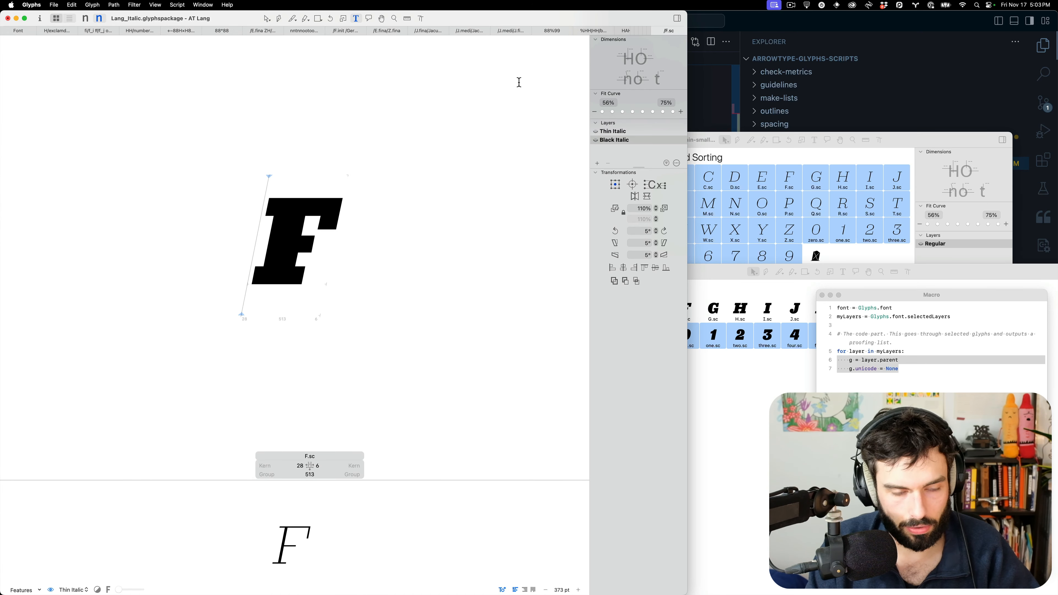
pyautogui.press('super+a')
pyautogui.press('BackSpace')
pyautogui.write('UNICOS')
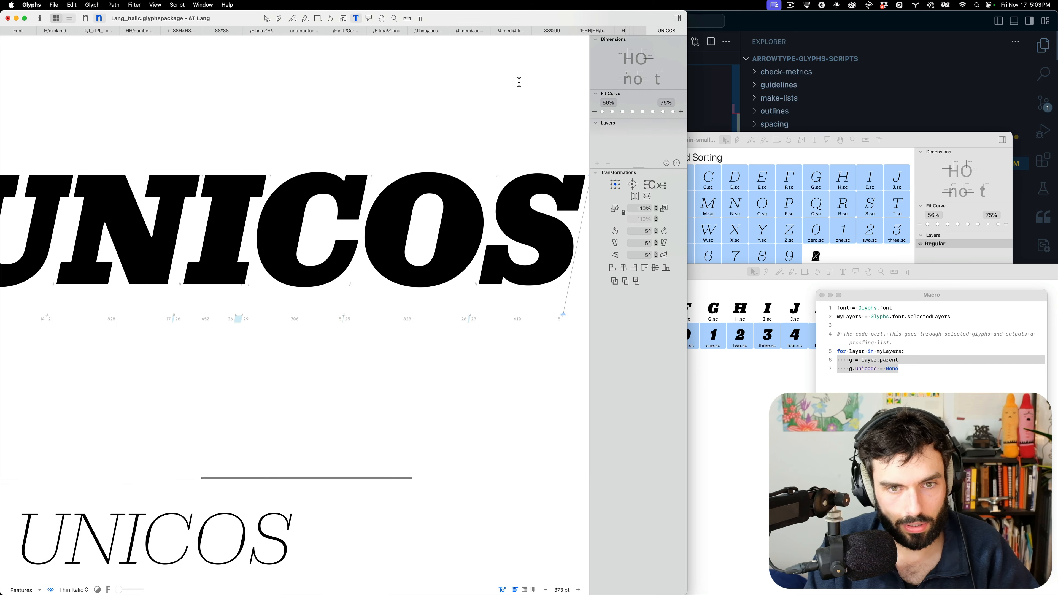
pyautogui.press('BackSpace')
pyautogui.write('DE')
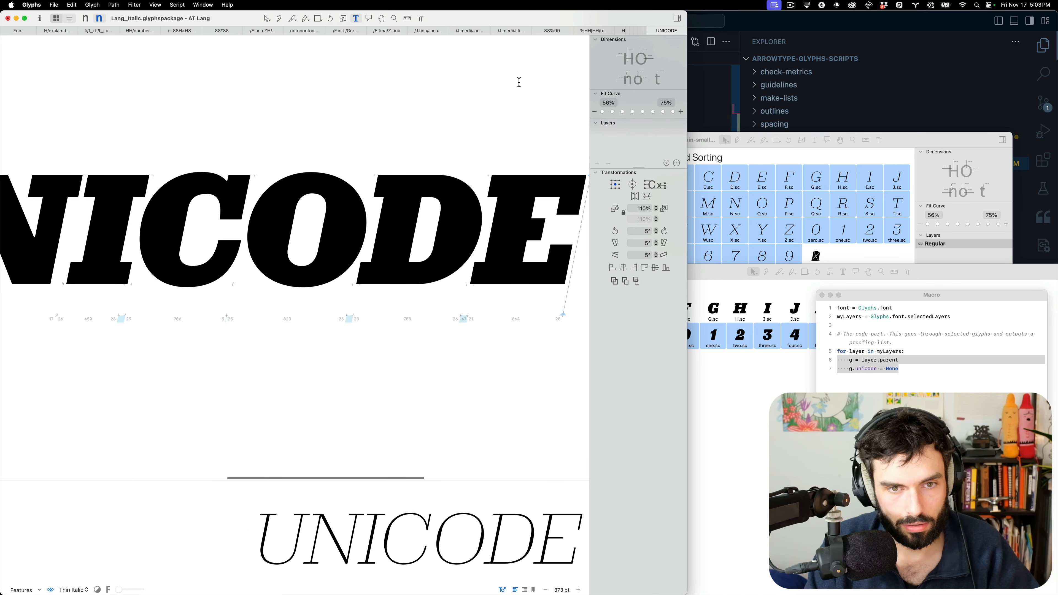
# Inspect the Unicode information of the capital D in UNICODE and close the test tab.
pyautogui.doubleClick(413, 189)
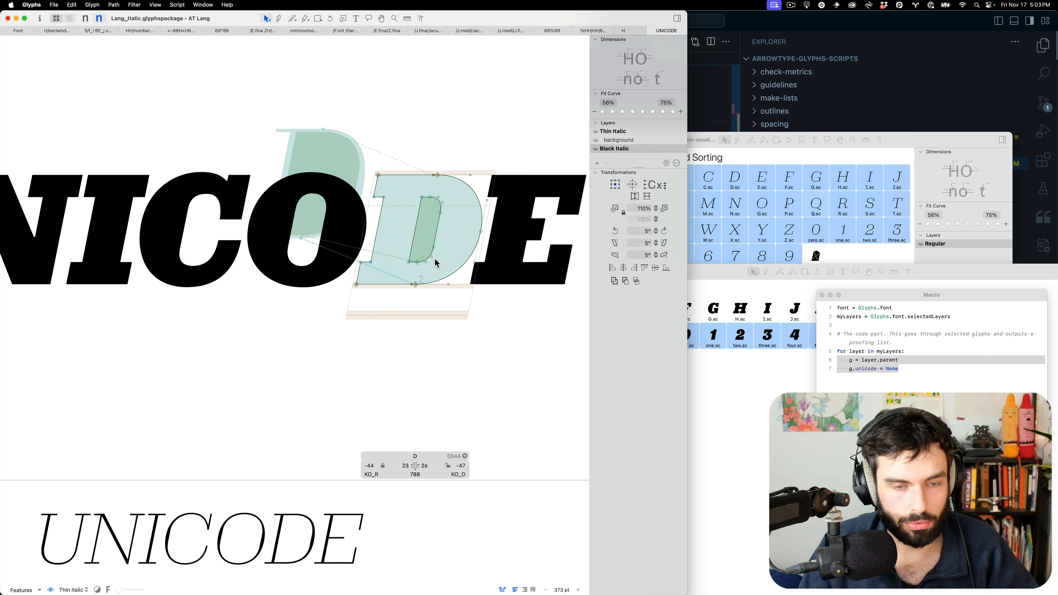
pyautogui.scroll(-5, 462, 245)
pyautogui.press('t')
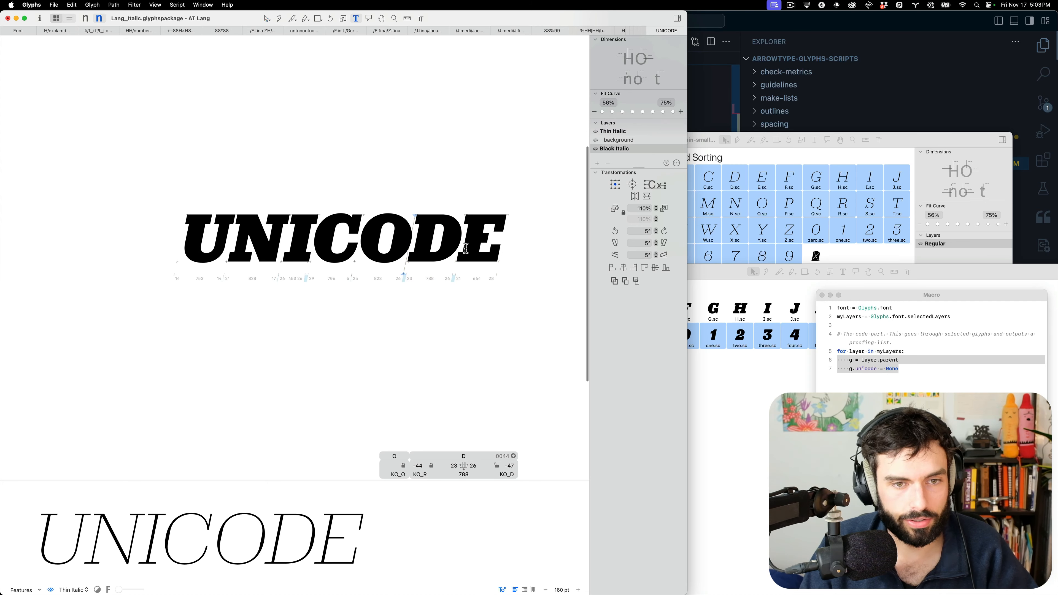
pyautogui.click(536, 249)
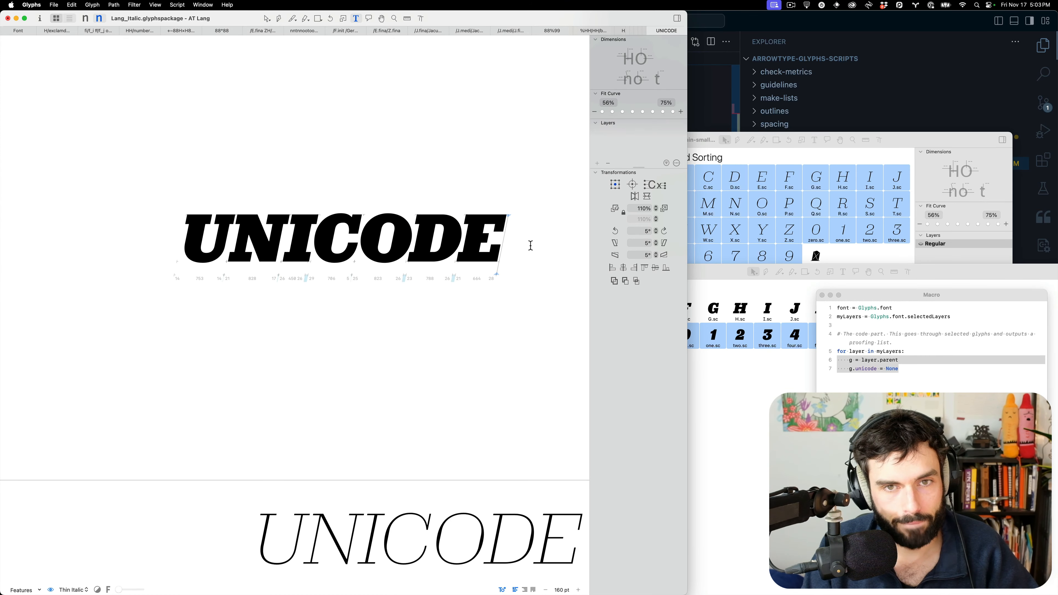
pyautogui.press('super+w')
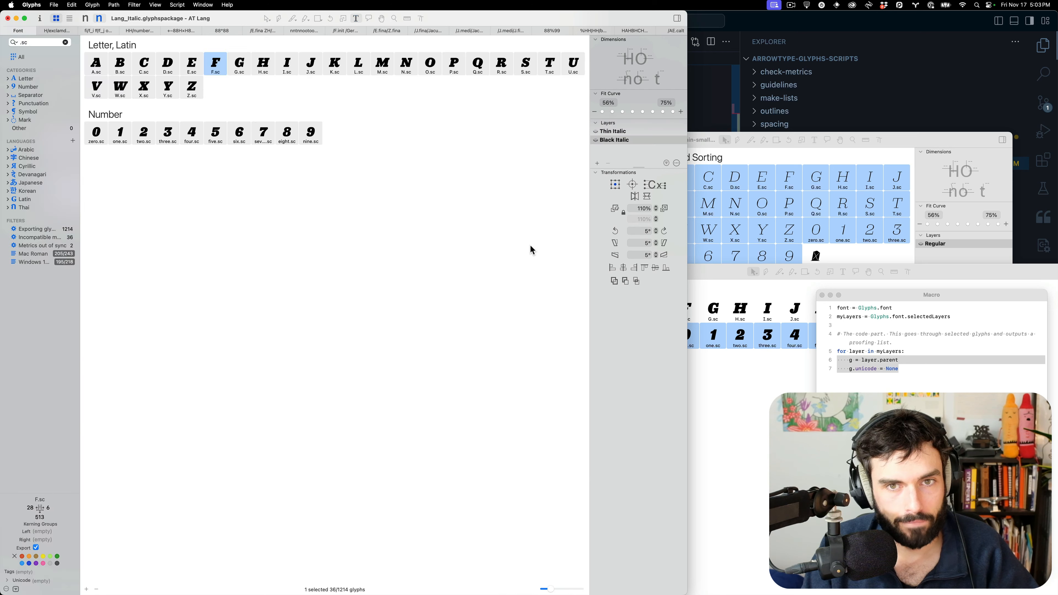
# Generate capitalized English sample words of 3 to 15 letters for Lang_Italic with word-o-mat.
pyautogui.click(103, 5)
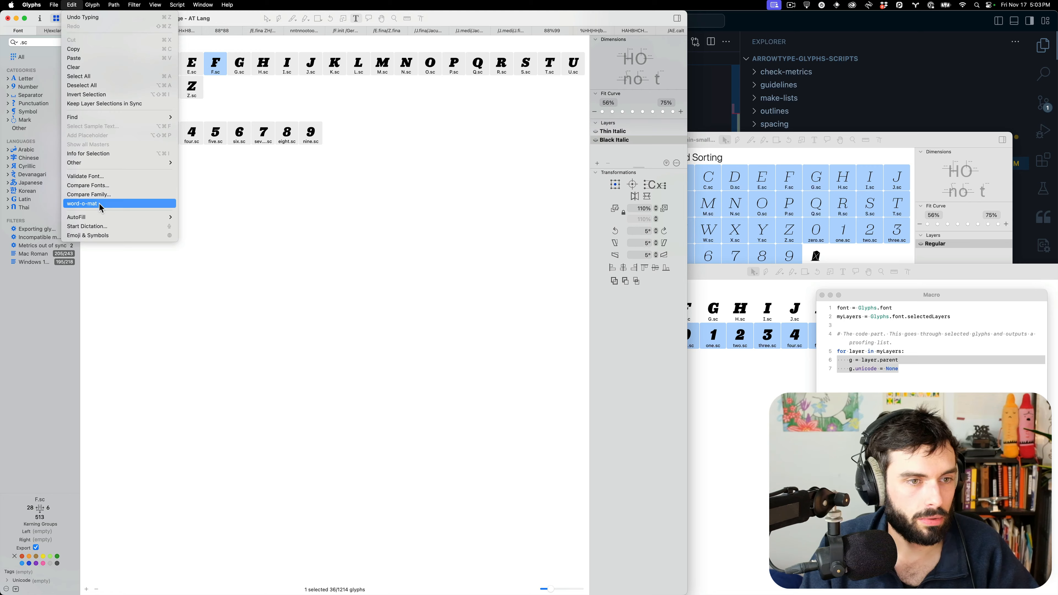
pyautogui.click(100, 204)
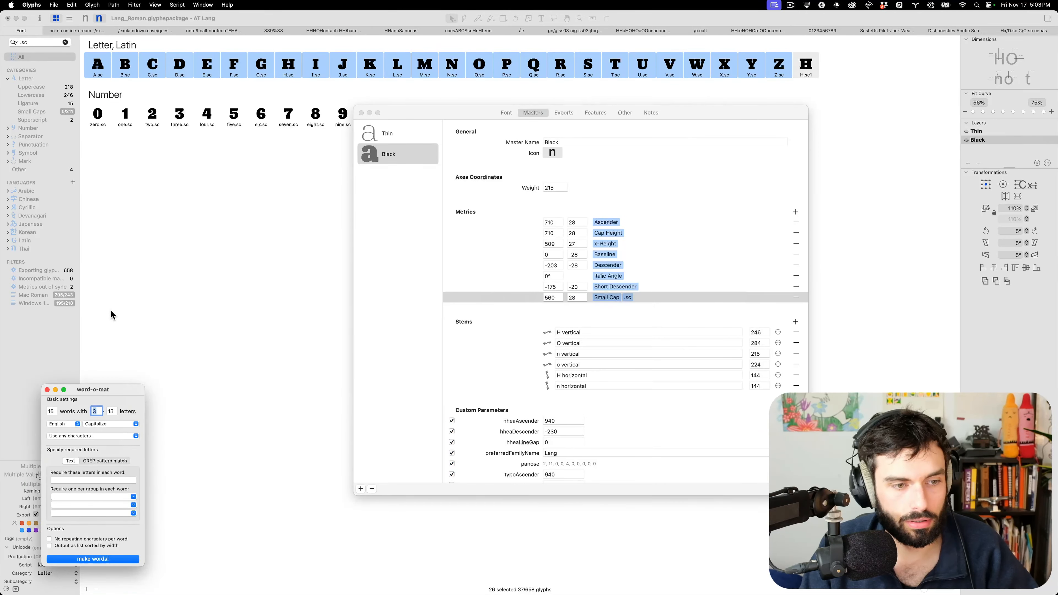
pyautogui.click(48, 389)
pyautogui.hotkey('ctrl', 'Right')
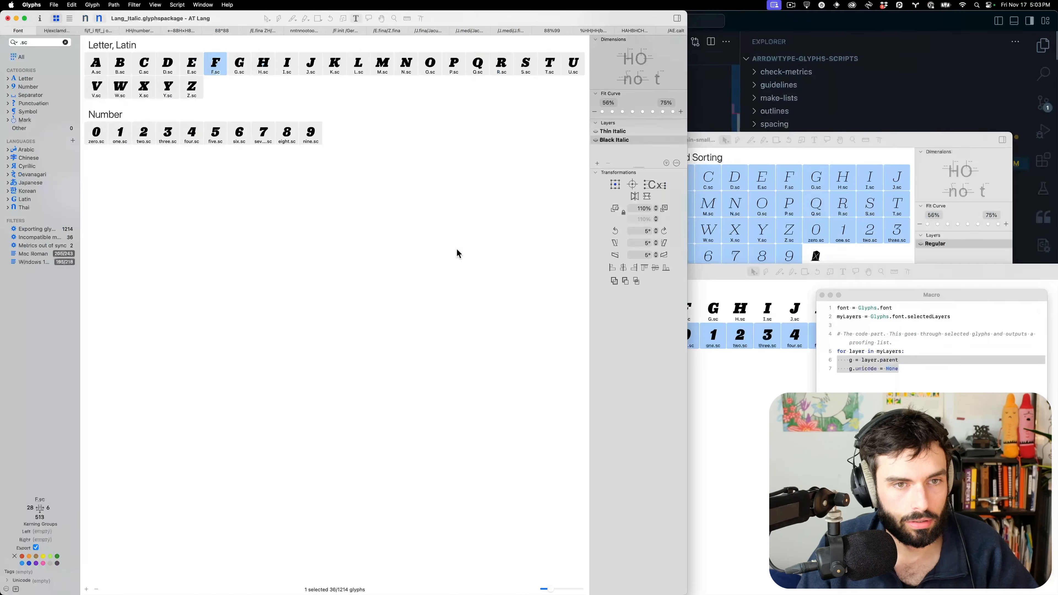
pyautogui.moveTo(1057, 240); pyautogui.dragTo(693, 212)
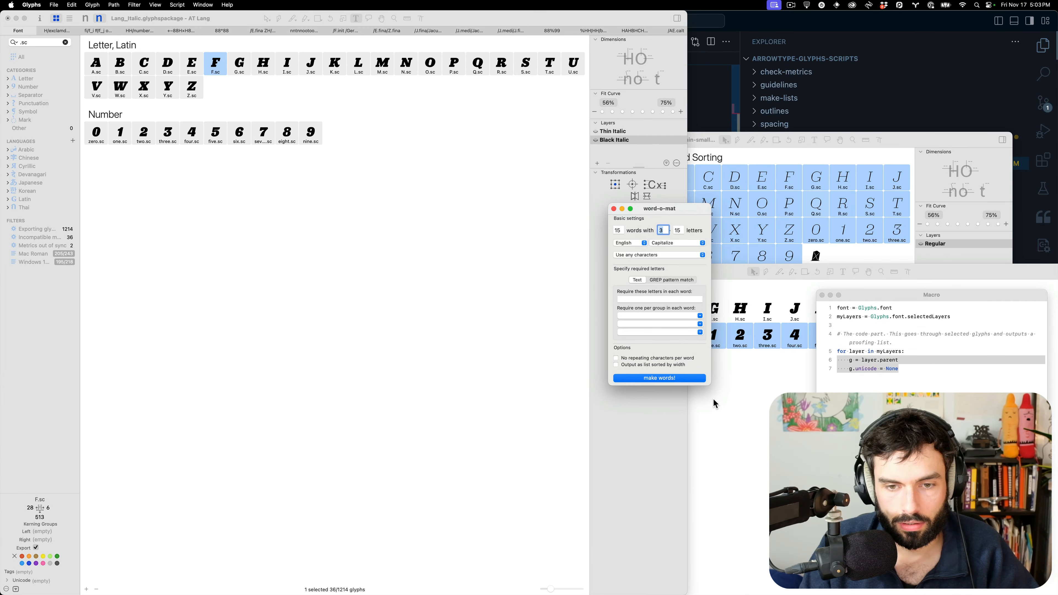
pyautogui.click(679, 378)
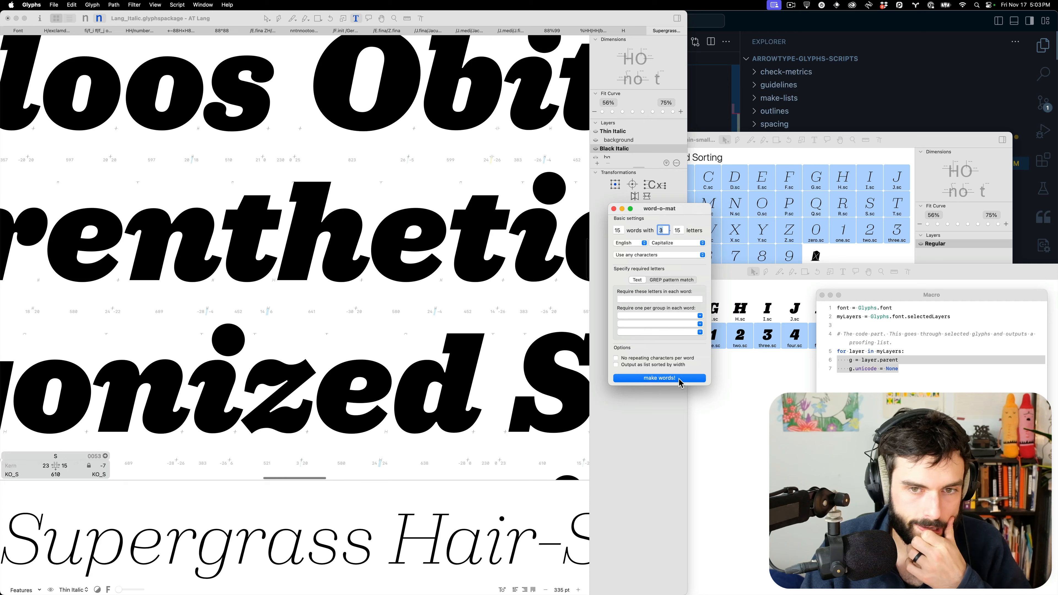
# Open Lang_Italic's font info at its list of OpenType features.
pyautogui.click(489, 326)
pyautogui.press('super+i')
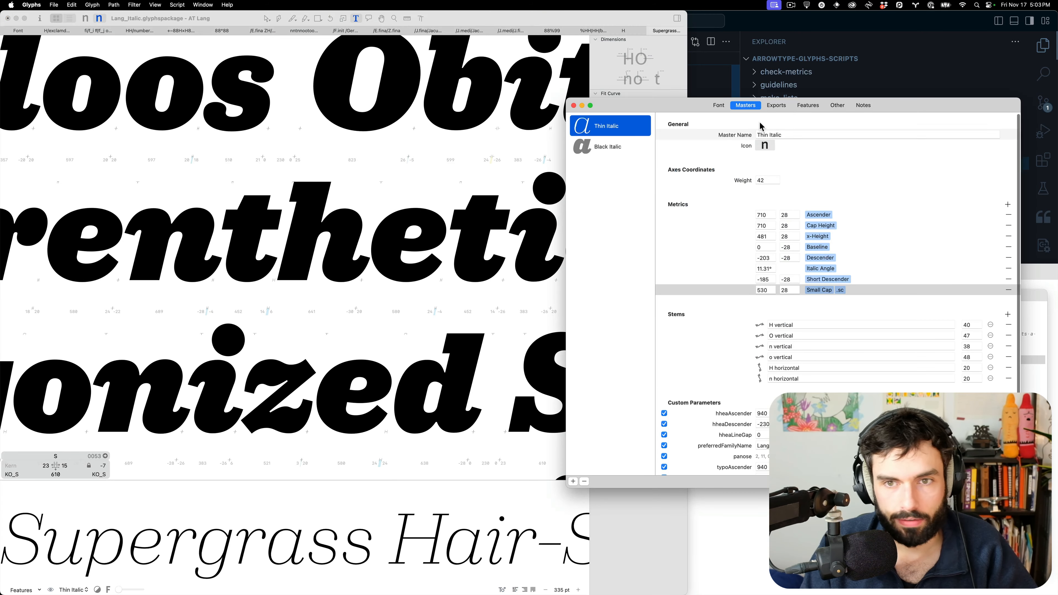
pyautogui.click(807, 107)
pyautogui.scroll(-5, 636, 372)
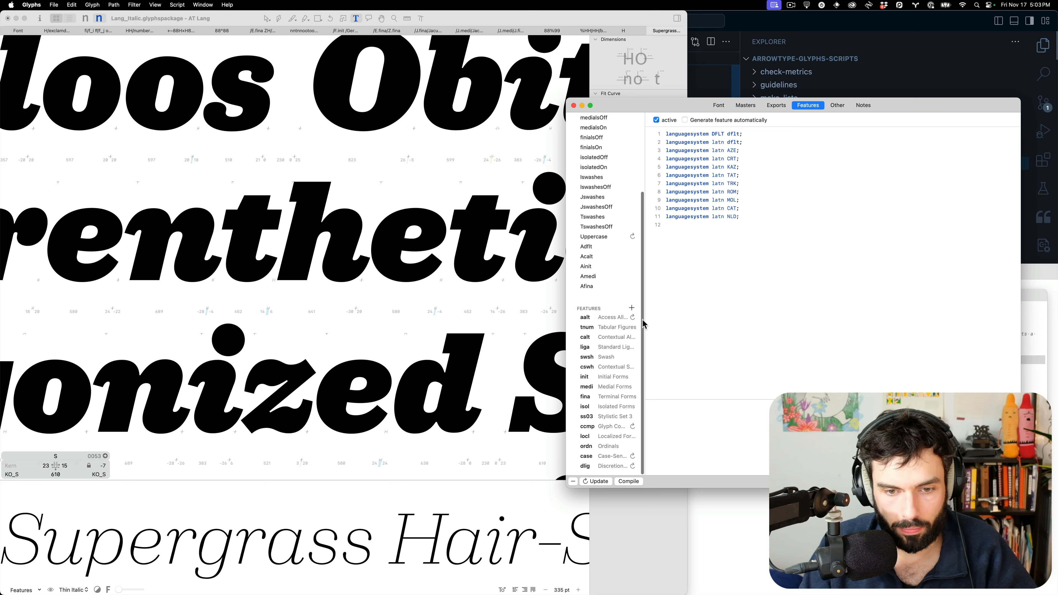
# Add a Small Capitals (smcp) feature to Lang_Italic.
pyautogui.click(632, 308)
pyautogui.write('small')
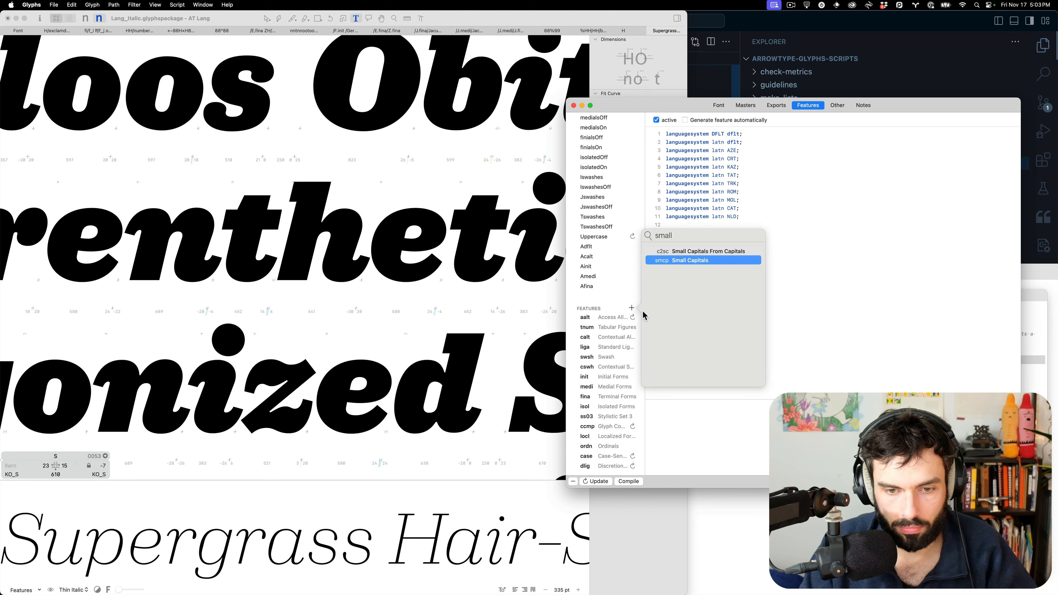
pyautogui.click(679, 261)
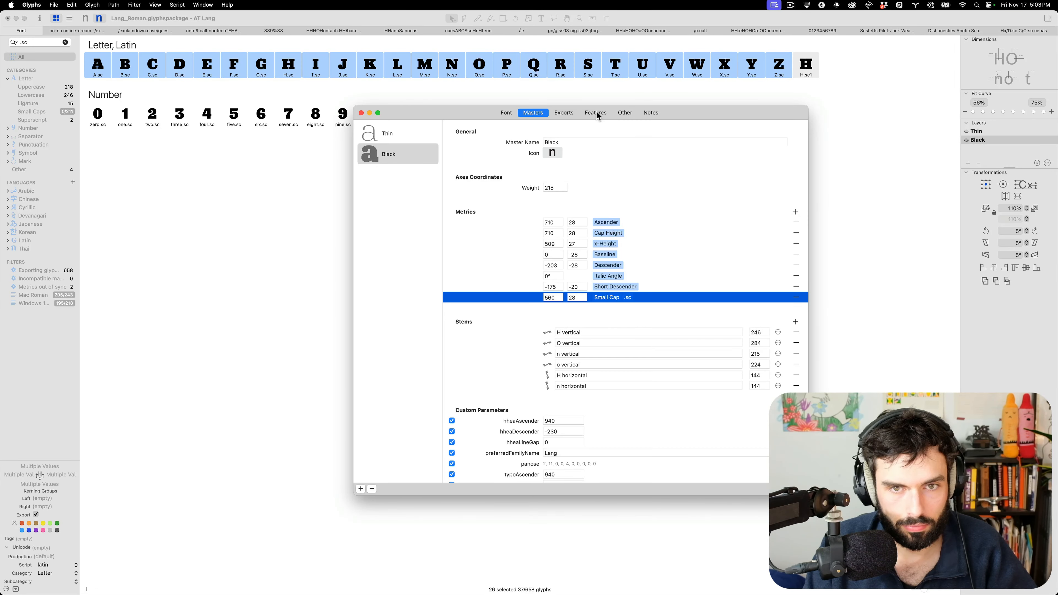
# Copy the smcp and c2sc features from Lang_Roman's font info into Lang_Italic's feature list.
pyautogui.click(596, 113)
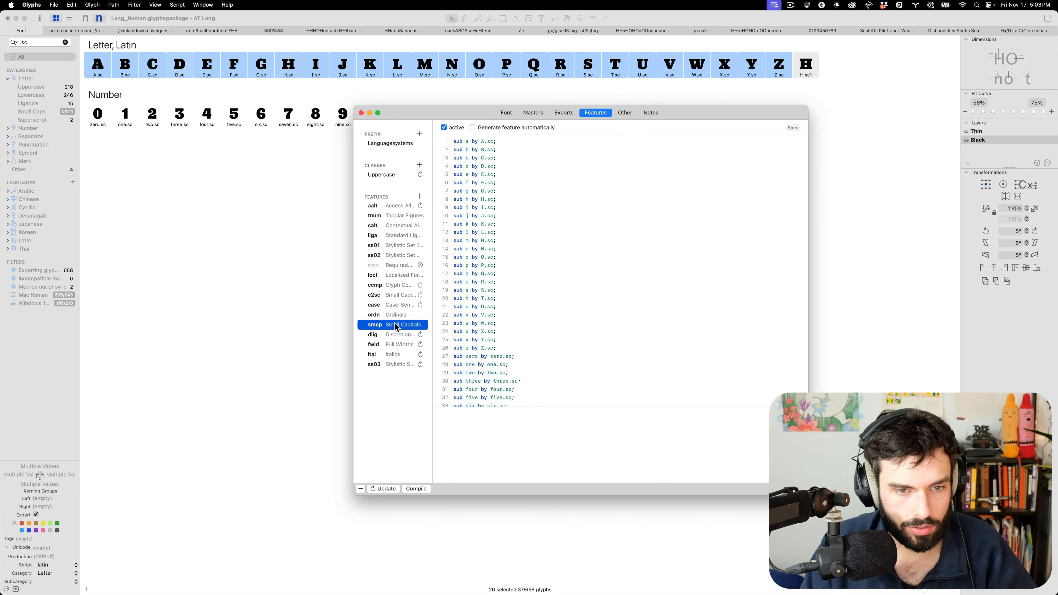
pyautogui.click(408, 295)
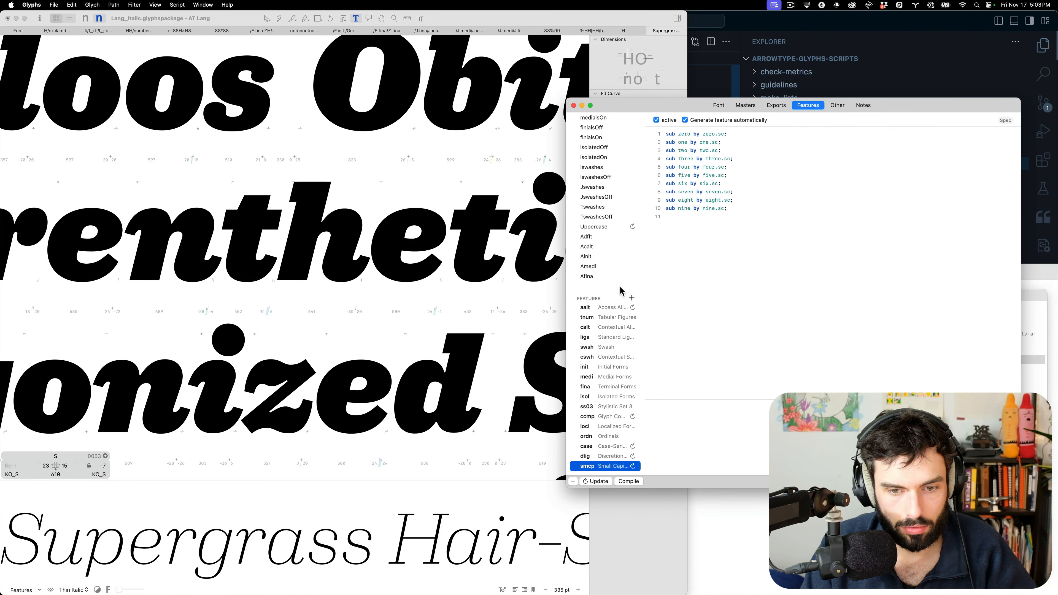
pyautogui.scroll(-2, 620, 292)
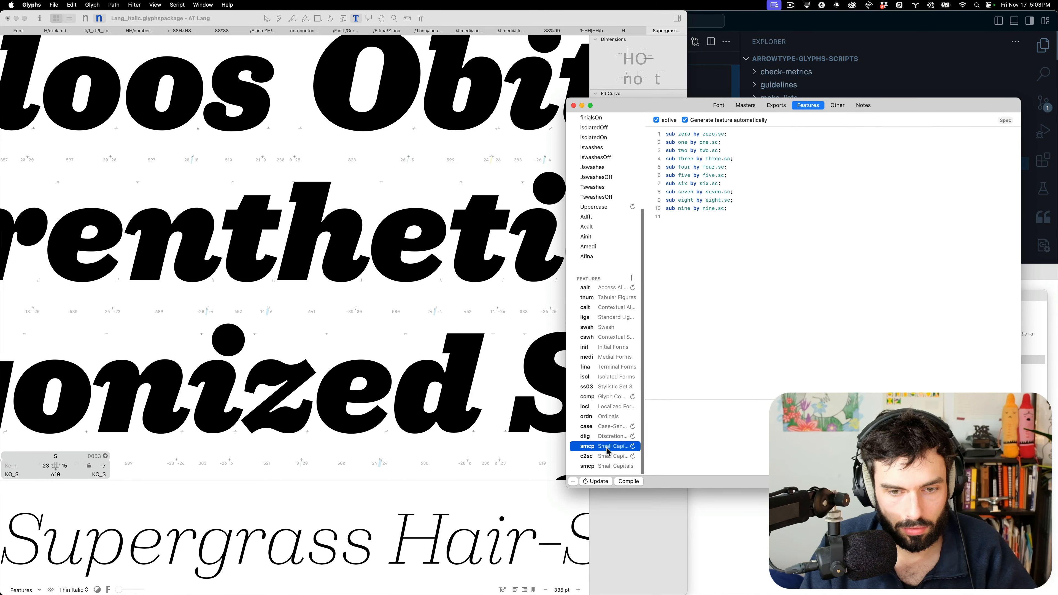
# Delete the automatically generated smcp feature from Lang_Italic and select the copied Small Capitals feature.
pyautogui.click(573, 481)
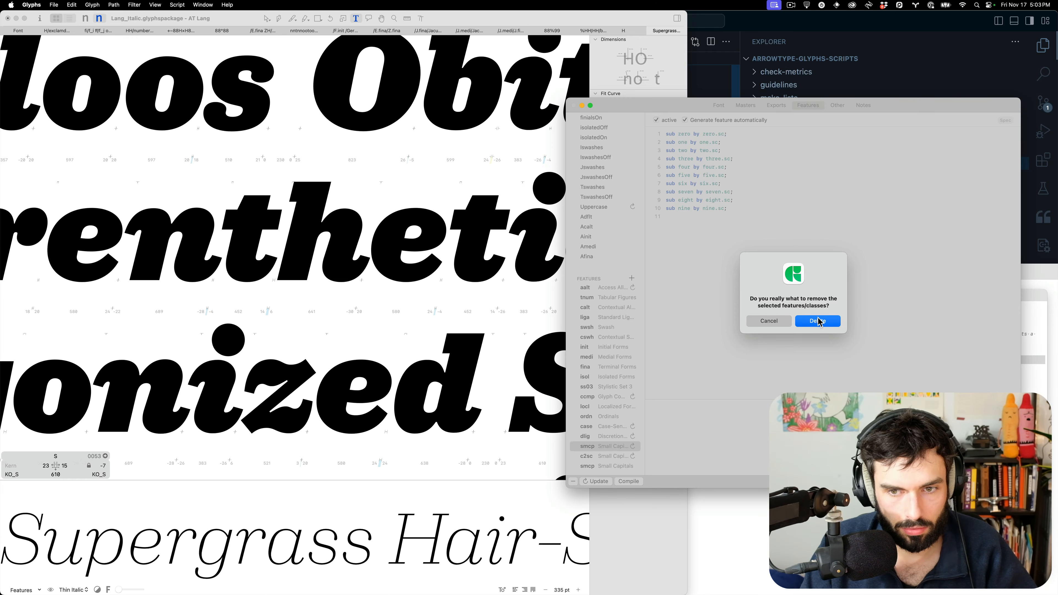
pyautogui.click(818, 321)
pyautogui.click(604, 466)
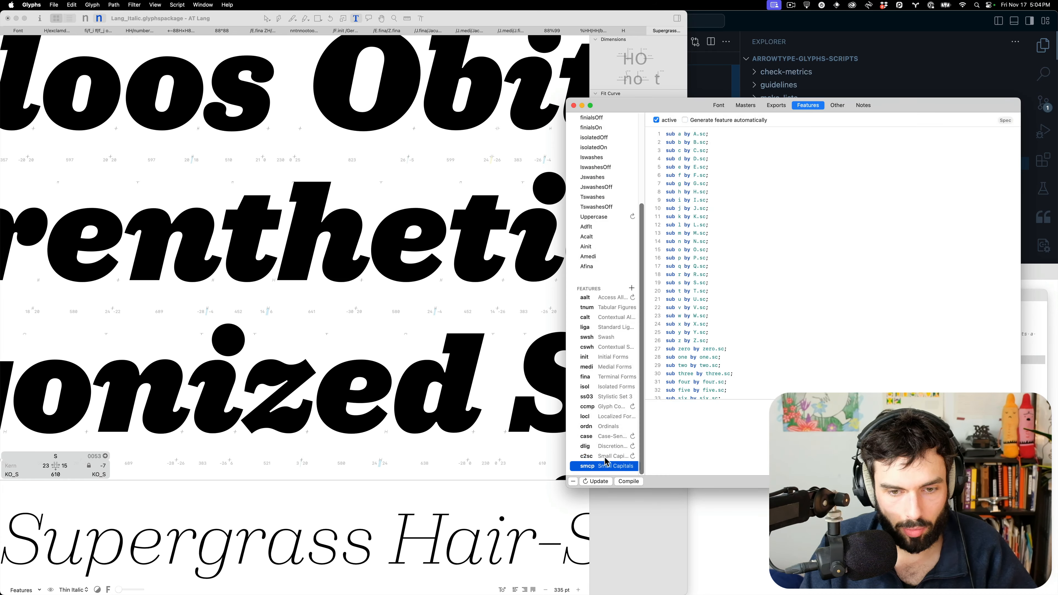
# Enlarge the window with the Lang_Italic sample words and update the font's features for the edit view.
pyautogui.click(429, 300)
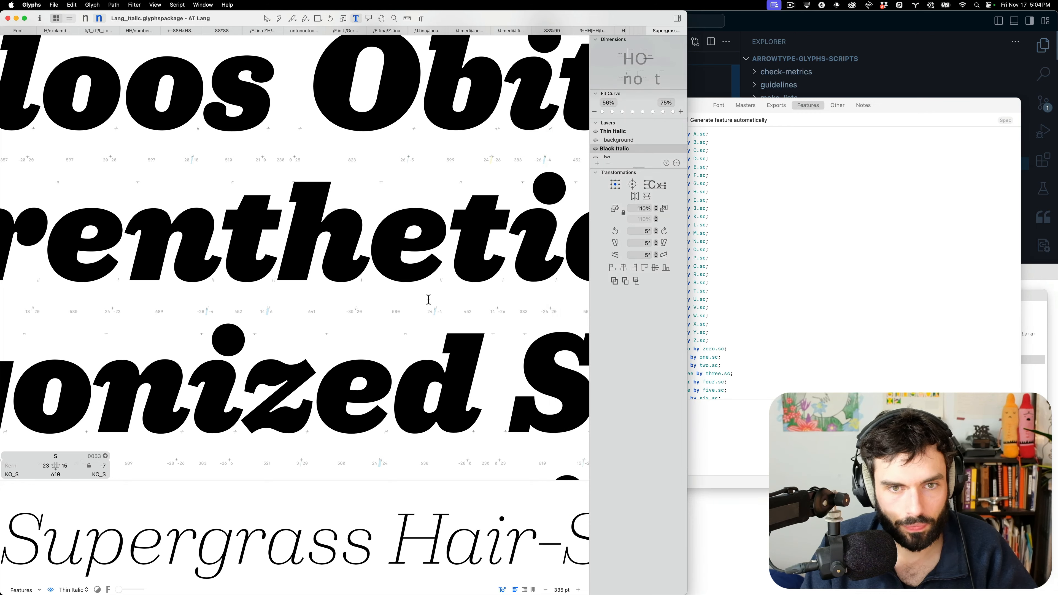
pyautogui.hotkey('ctrl', 'alt', 'Return')
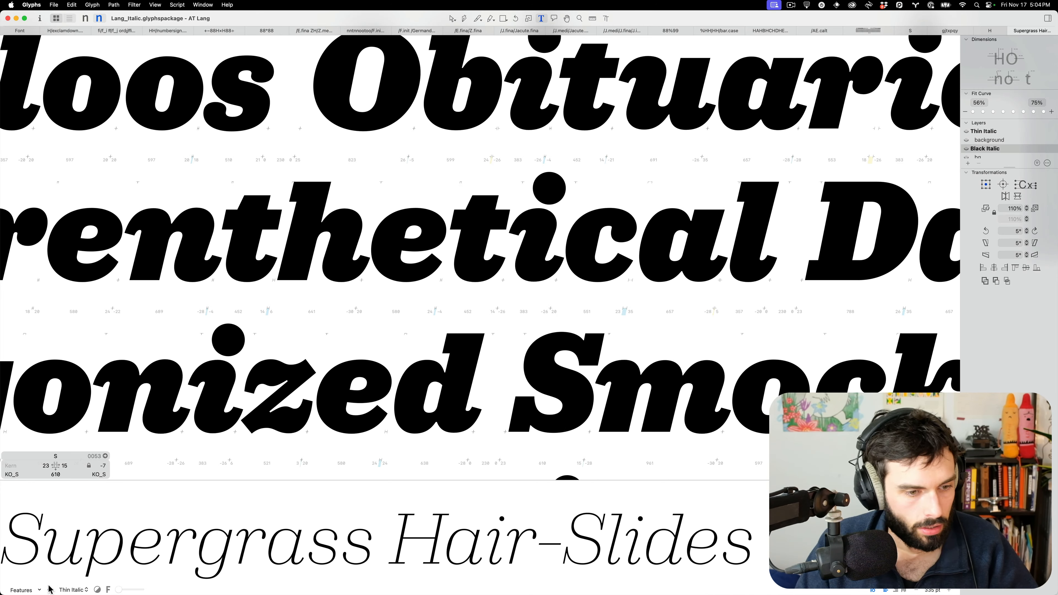
pyautogui.click(34, 590)
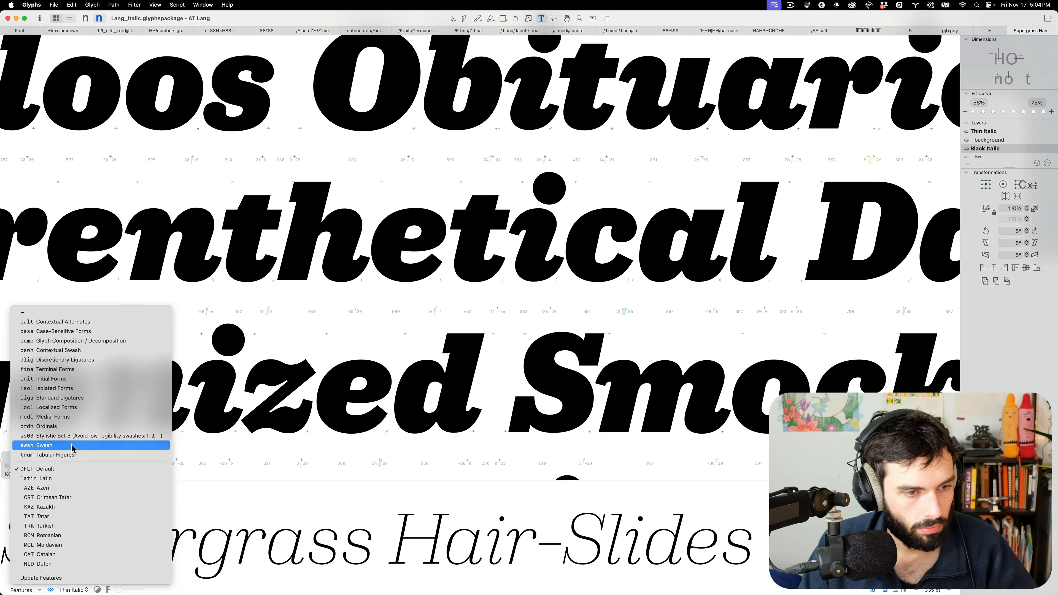
pyautogui.click(66, 351)
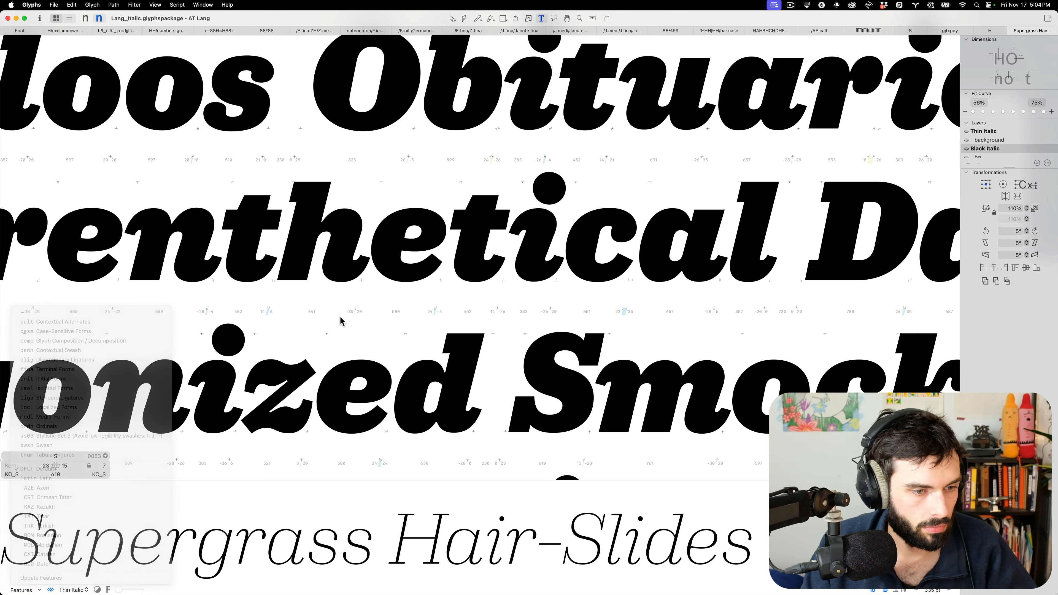
pyautogui.scroll(-5, 345, 319)
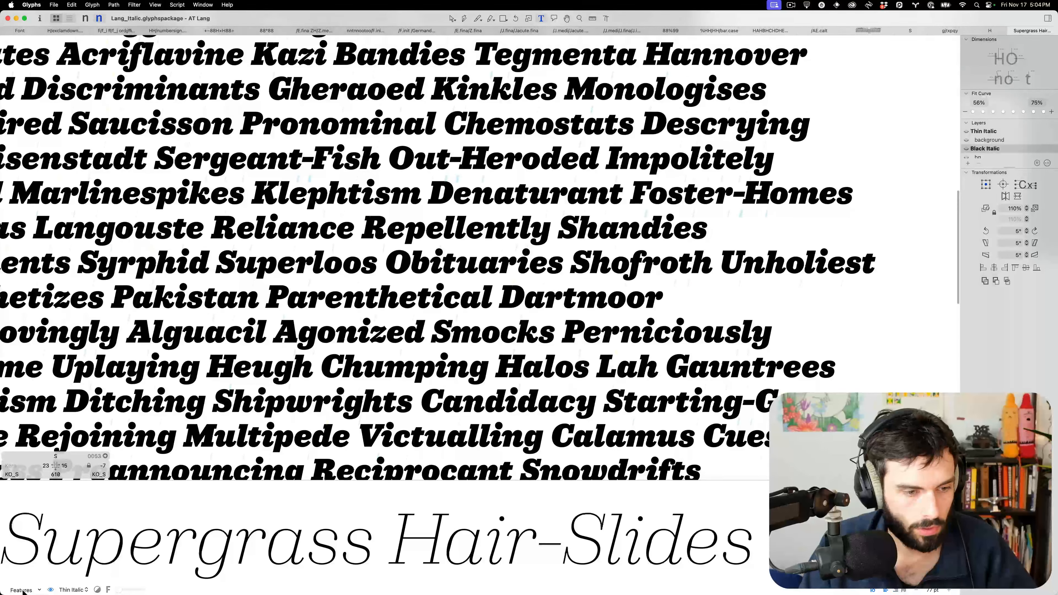
pyautogui.click(34, 588)
pyautogui.click(33, 578)
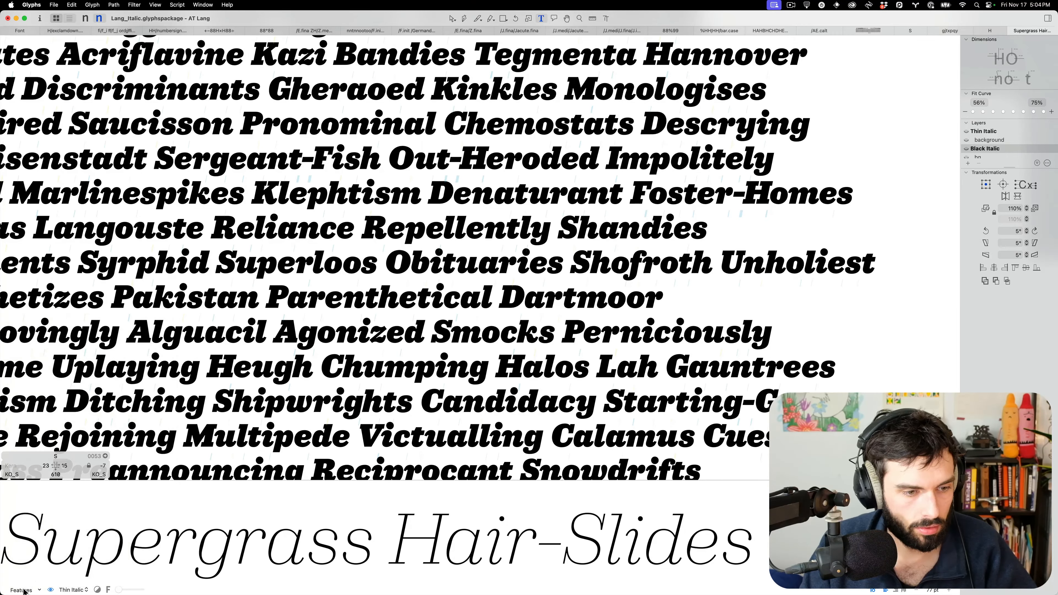
# Apply the Small Capitals (smcp) feature to the sample words.
pyautogui.click(24, 590)
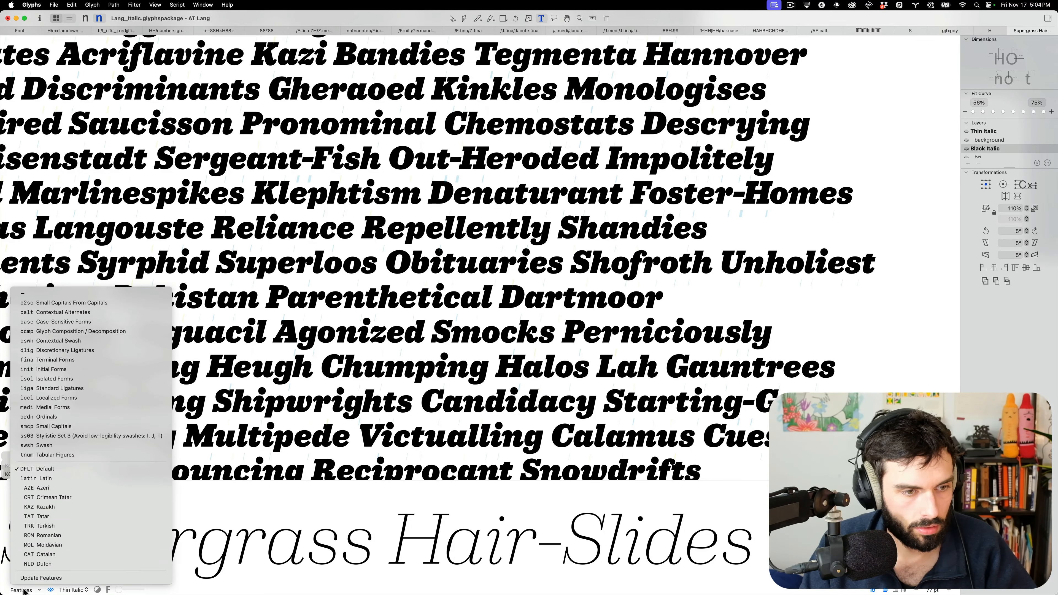
pyautogui.click(86, 426)
pyautogui.scroll(-3, 609, 317)
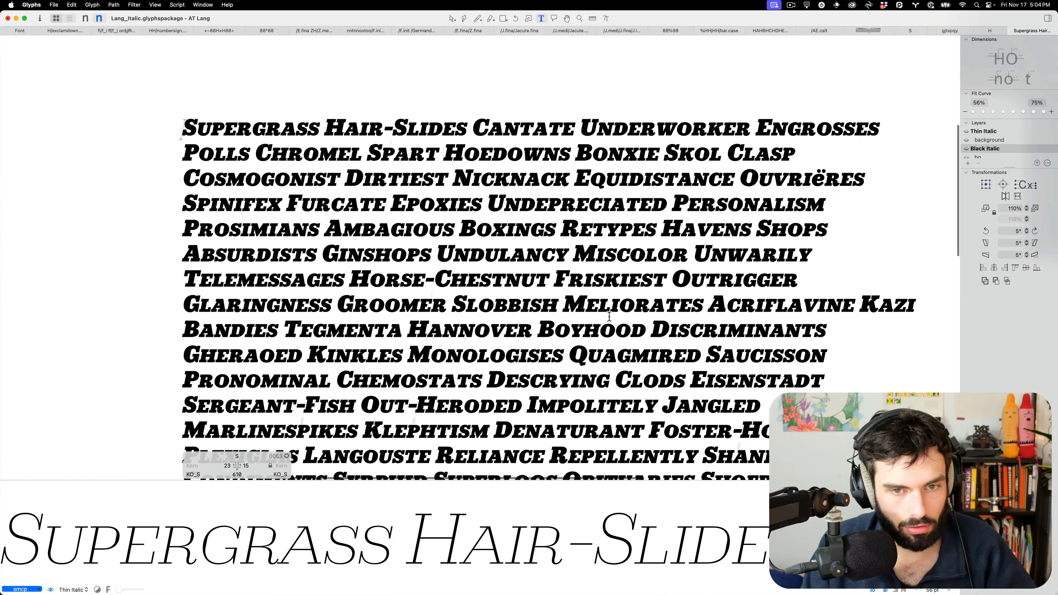
# Examine the small-cap sample words in the Black Italic master and in the Thin Italic master.
pyautogui.scroll(-3, 609, 317)
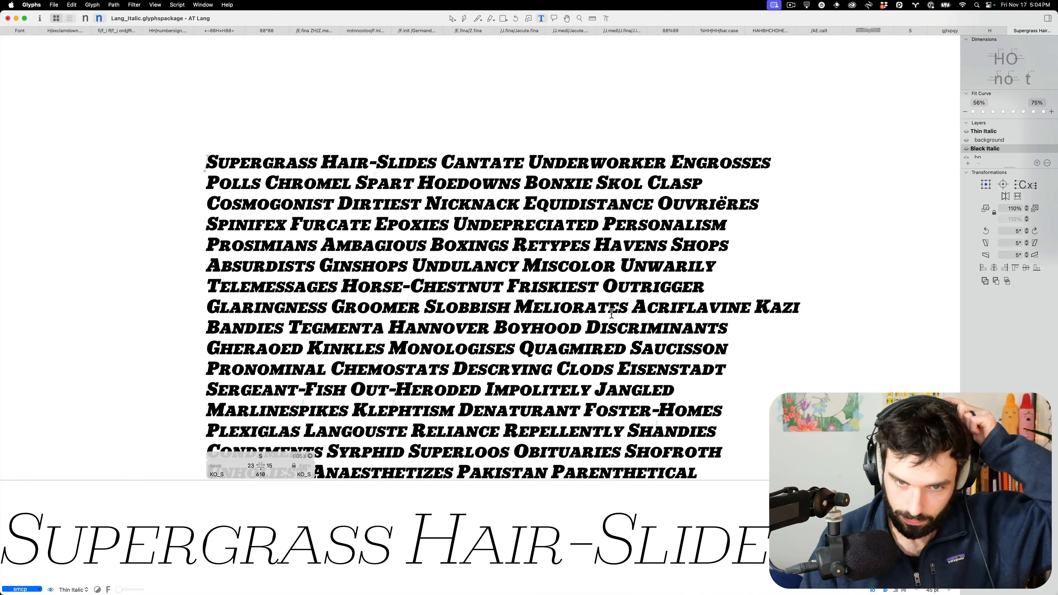
pyautogui.scroll(-2, 562, 308)
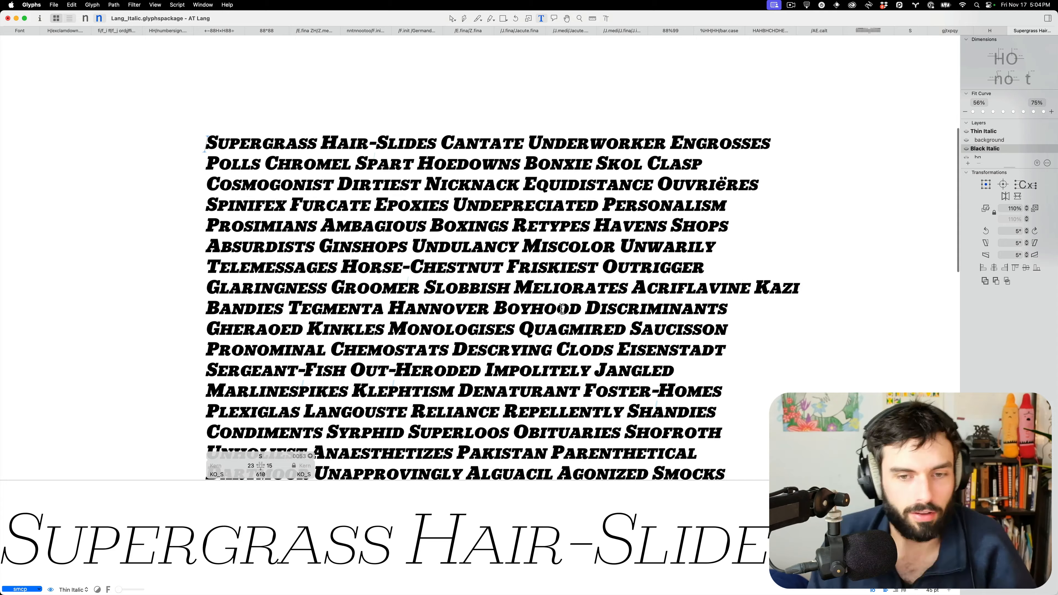
pyautogui.scroll(-5, 562, 309)
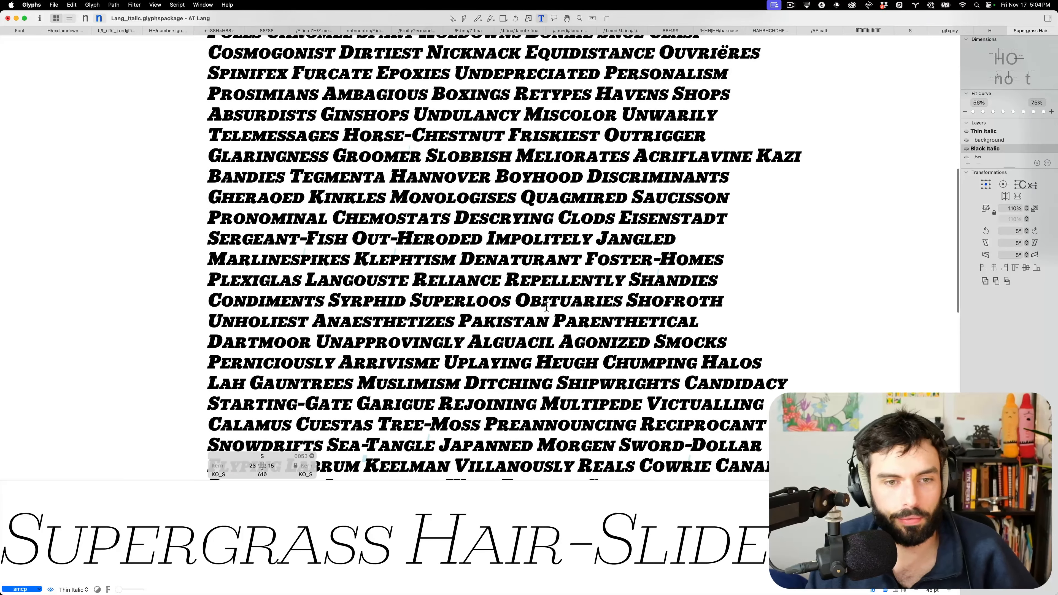
pyautogui.scroll(5, 550, 305)
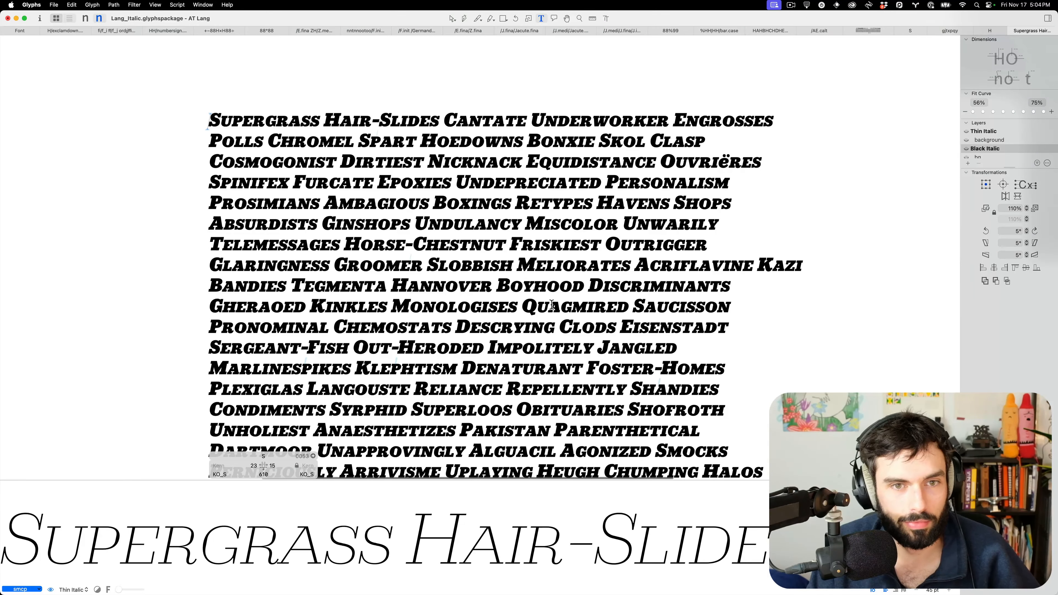
pyautogui.press('super+1')
pyautogui.scroll(2, 563, 259)
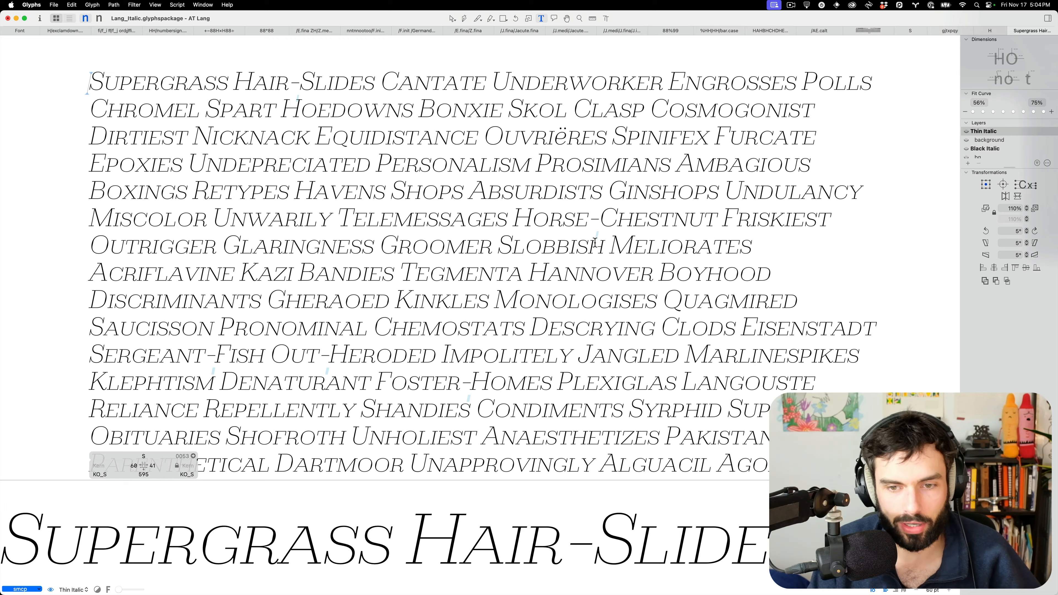
# Compare the spacing and shapes of the italic small-cap sample words between Black Italic and Thin Italic at different sizes.
pyautogui.scroll(-1, 592, 244)
pyautogui.press('super+2')
pyautogui.scroll(-2, 593, 244)
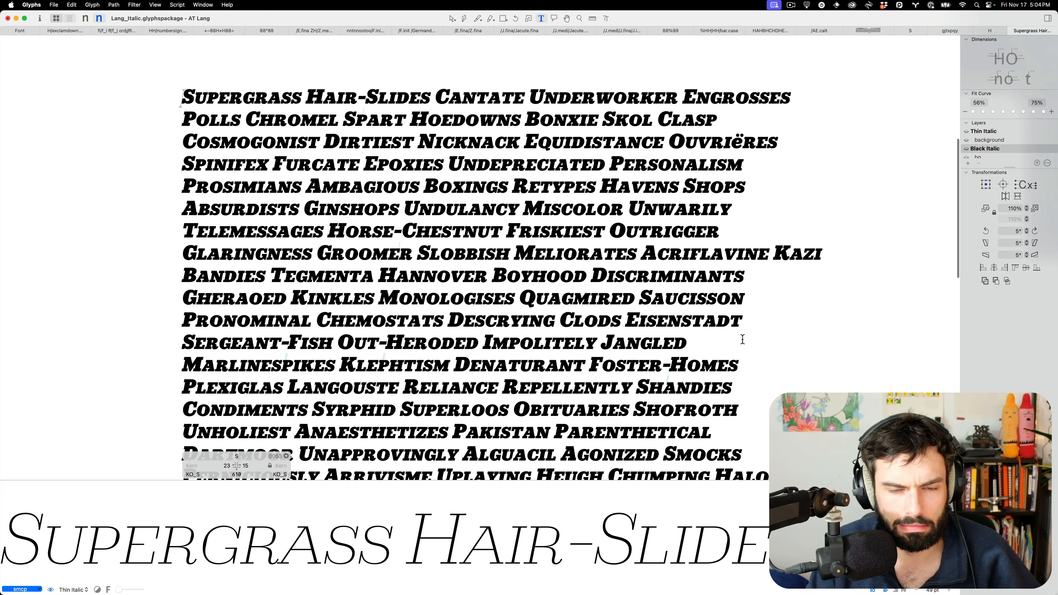
pyautogui.scroll(5, 716, 215)
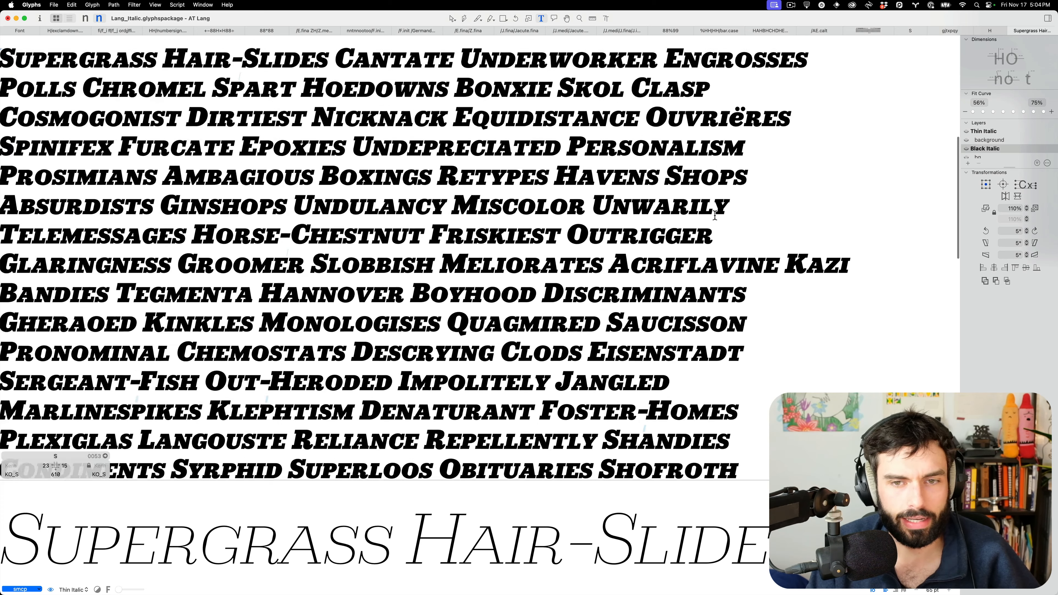
pyautogui.scroll(-3, 655, 244)
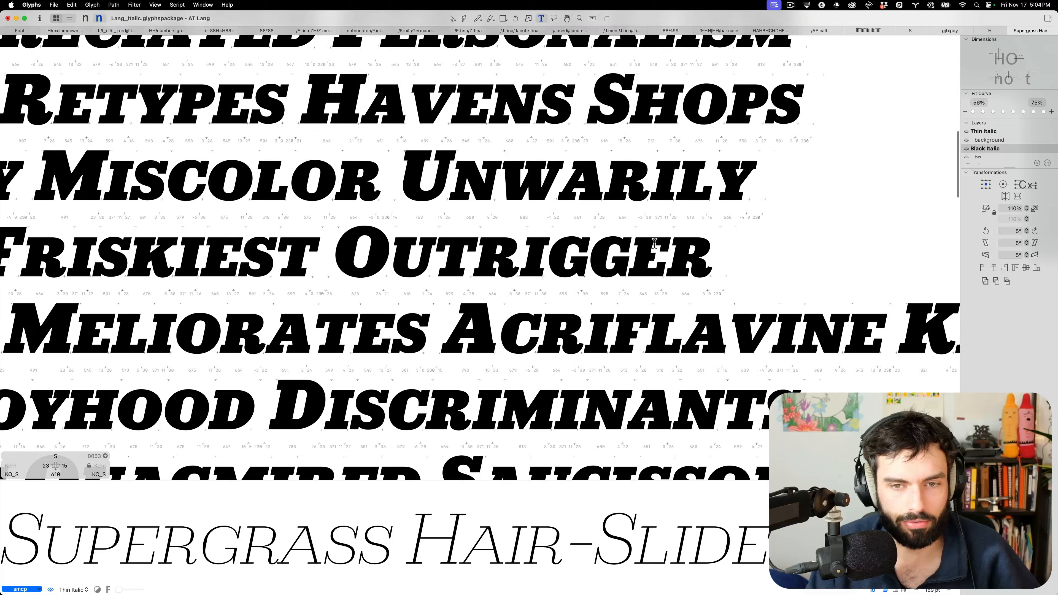
pyautogui.scroll(-3, 655, 244)
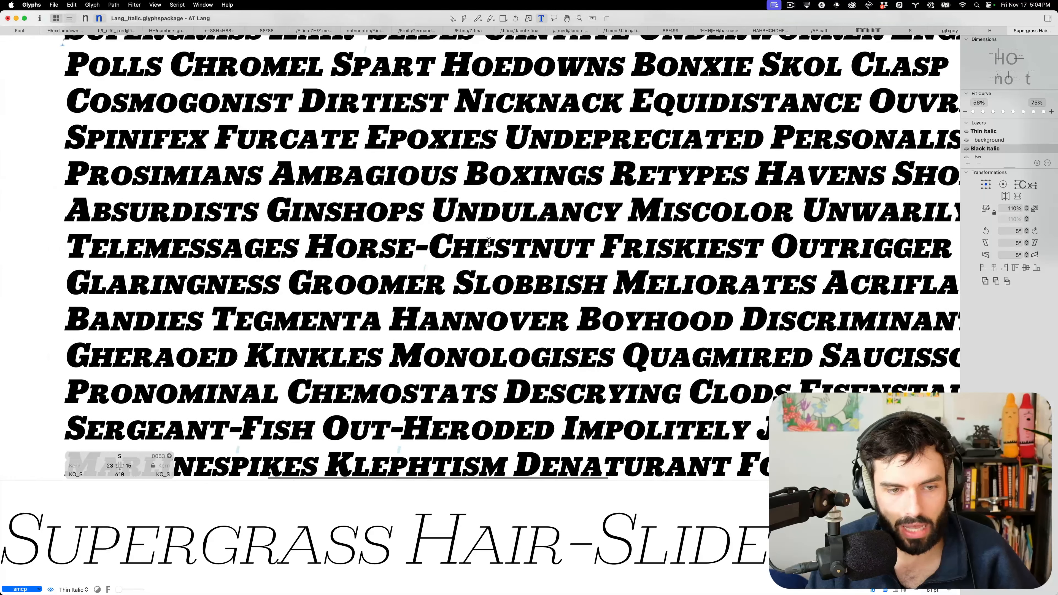
pyautogui.scroll(-4, 489, 241)
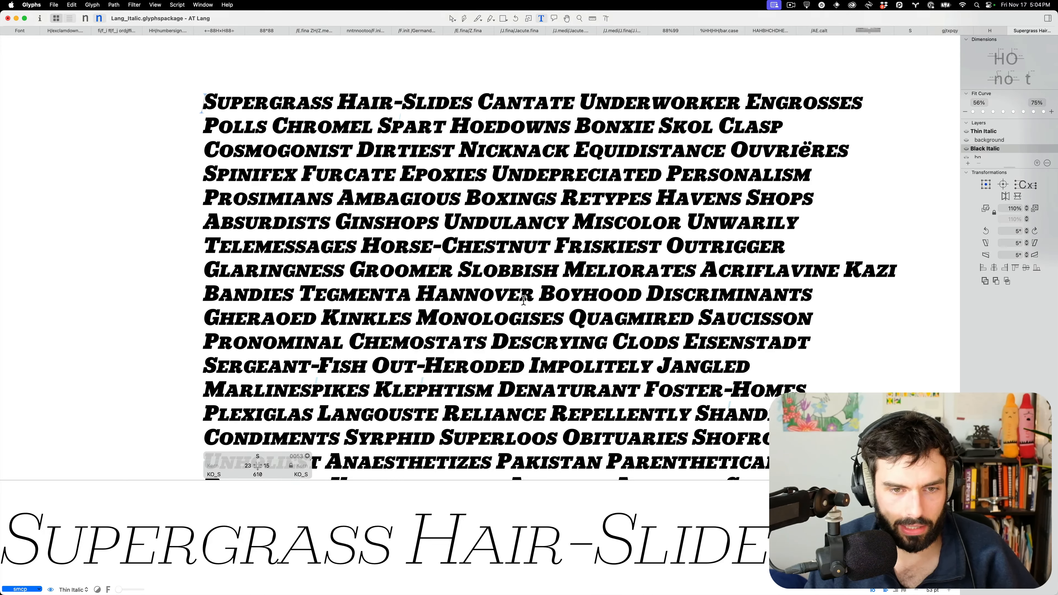
pyautogui.press('super+1')
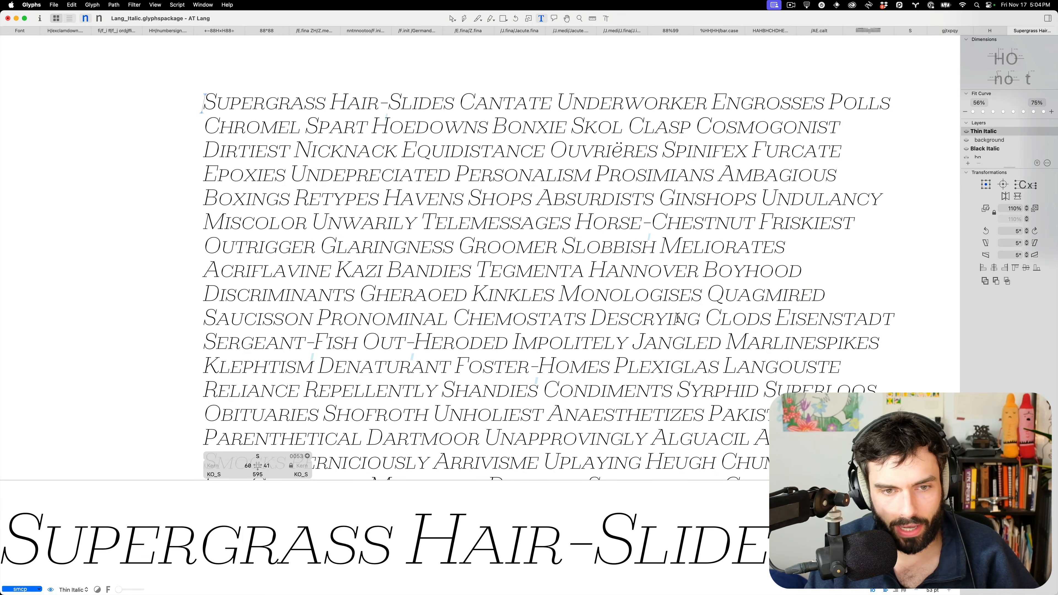
pyautogui.hscroll(3, 678, 319)
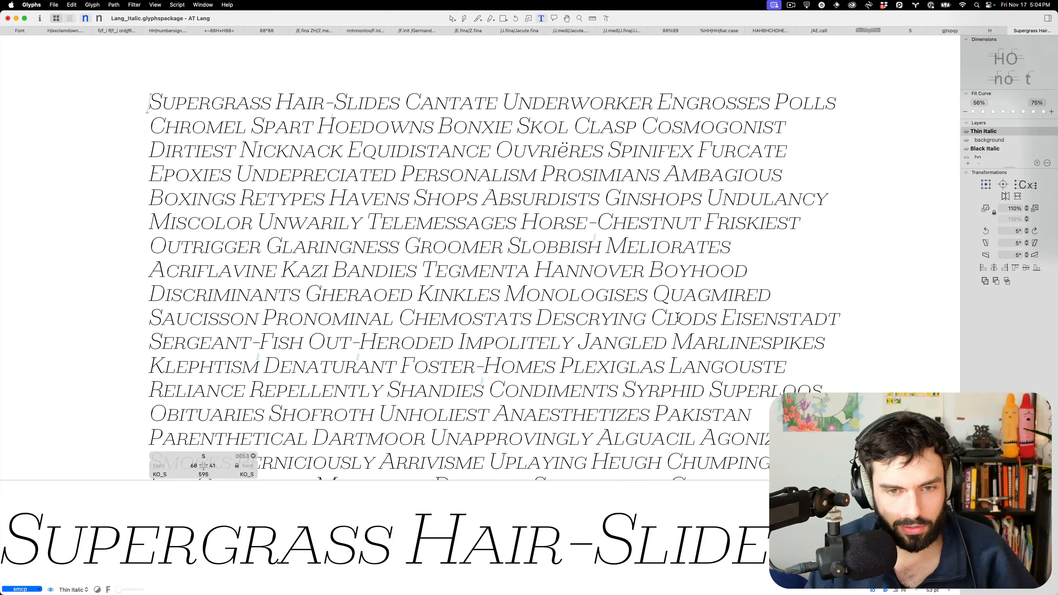
pyautogui.scroll(-3, 657, 318)
# Switch to Lang_Roman, open the "Dishonesties Anetic Snaps" sample words and apply the Small Capitals (smcp) feature.
pyautogui.press('super+grave')
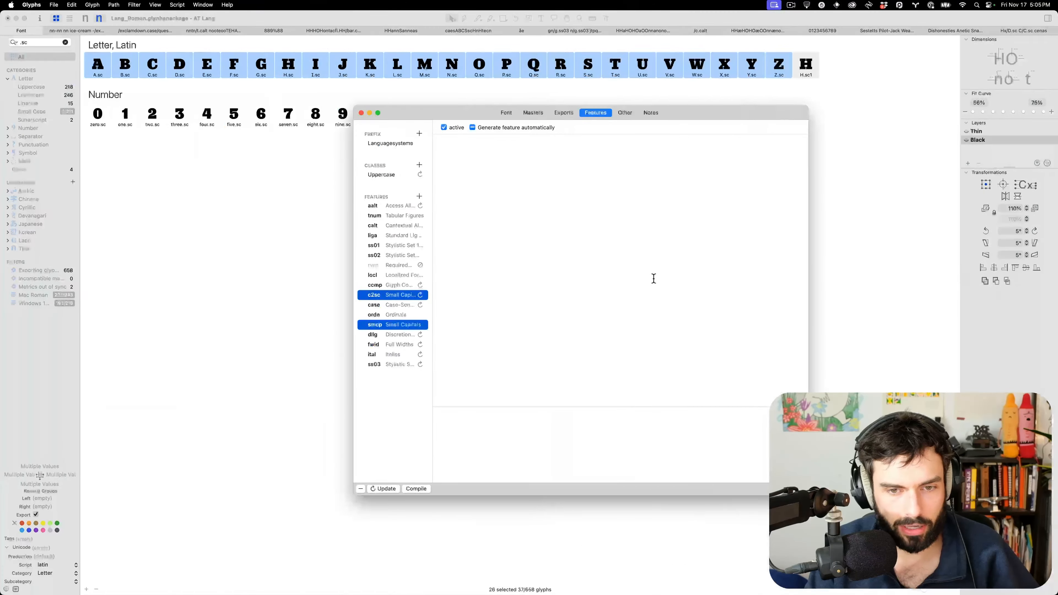
pyautogui.press('super+grave')
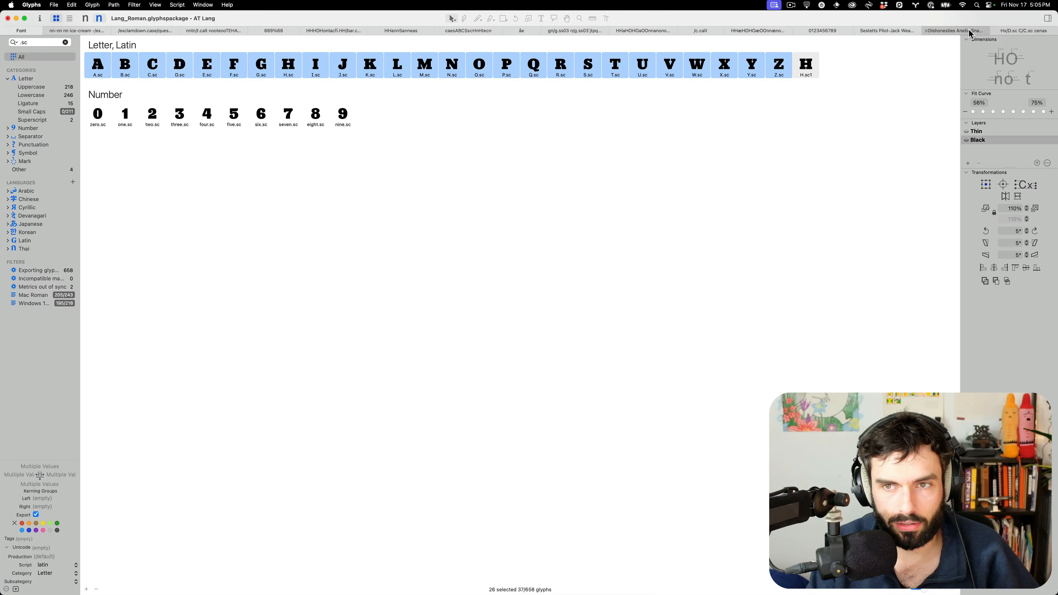
pyautogui.click(986, 30)
pyautogui.scroll(-5, 721, 260)
pyautogui.scroll(-8, 721, 260)
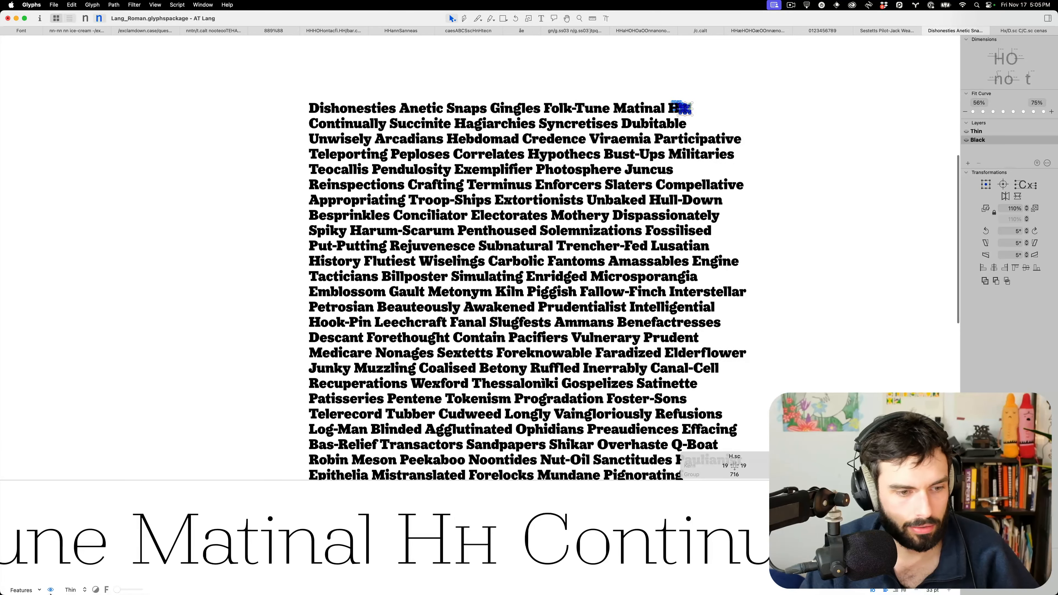
pyautogui.click(24, 590)
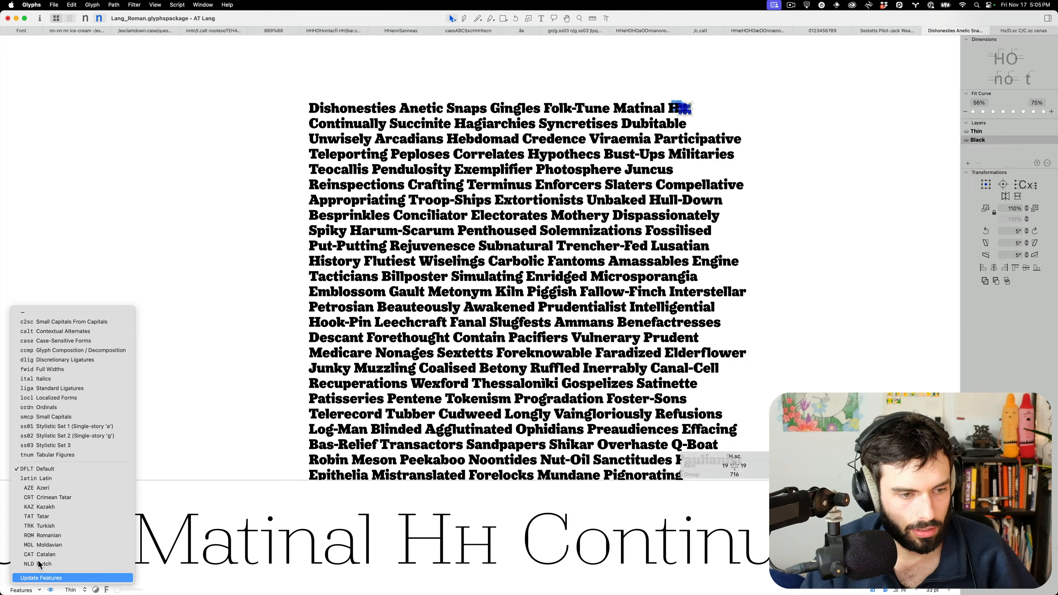
pyautogui.click(76, 417)
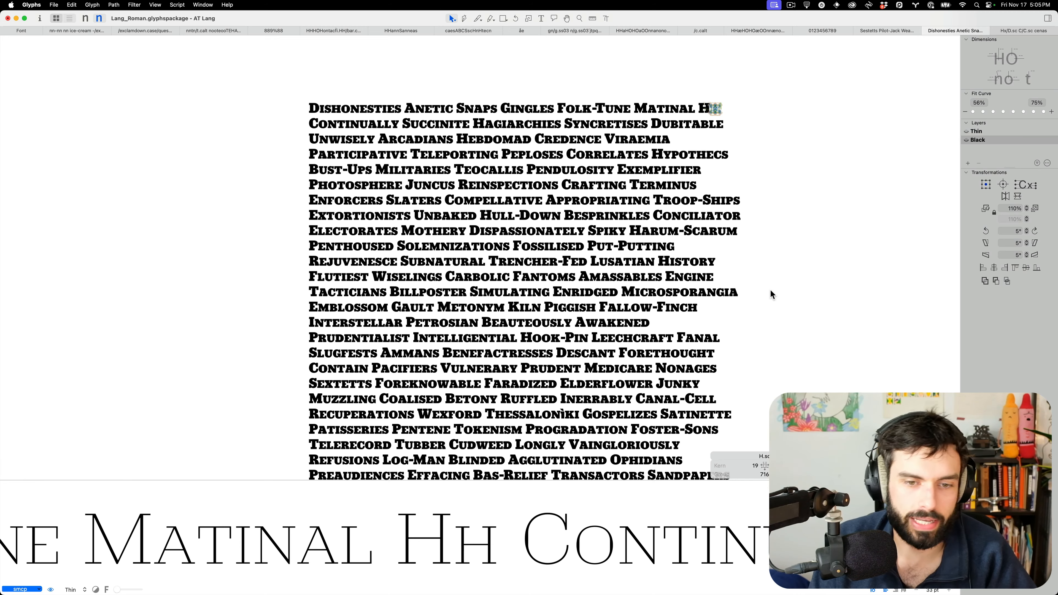
# Examine the upright small-cap sample words in the Black master, both as a whole block and close up.
pyautogui.scroll(-5, 712, 296)
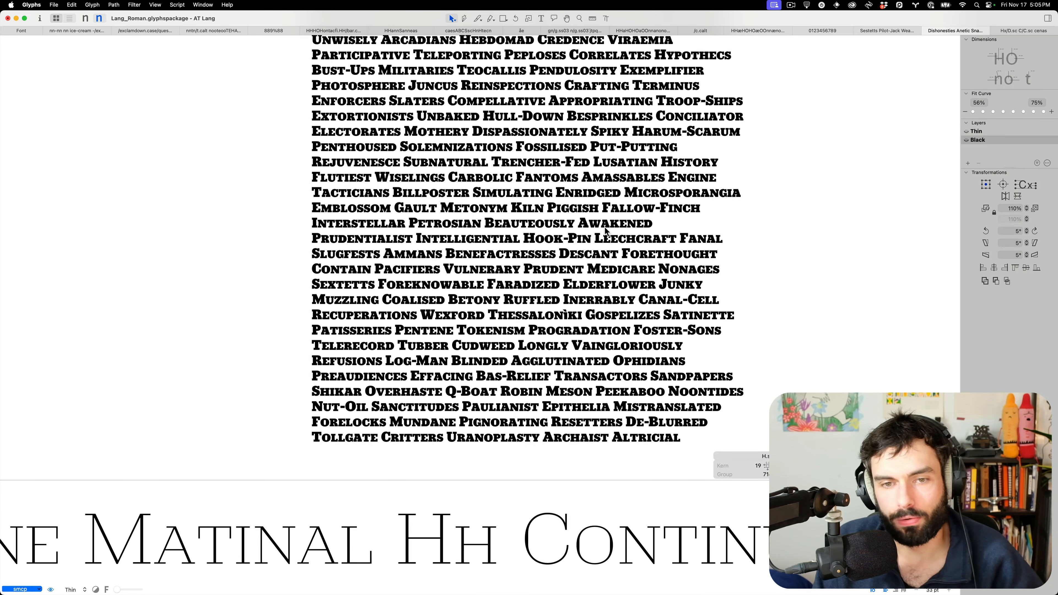
pyautogui.scroll(5, 607, 229)
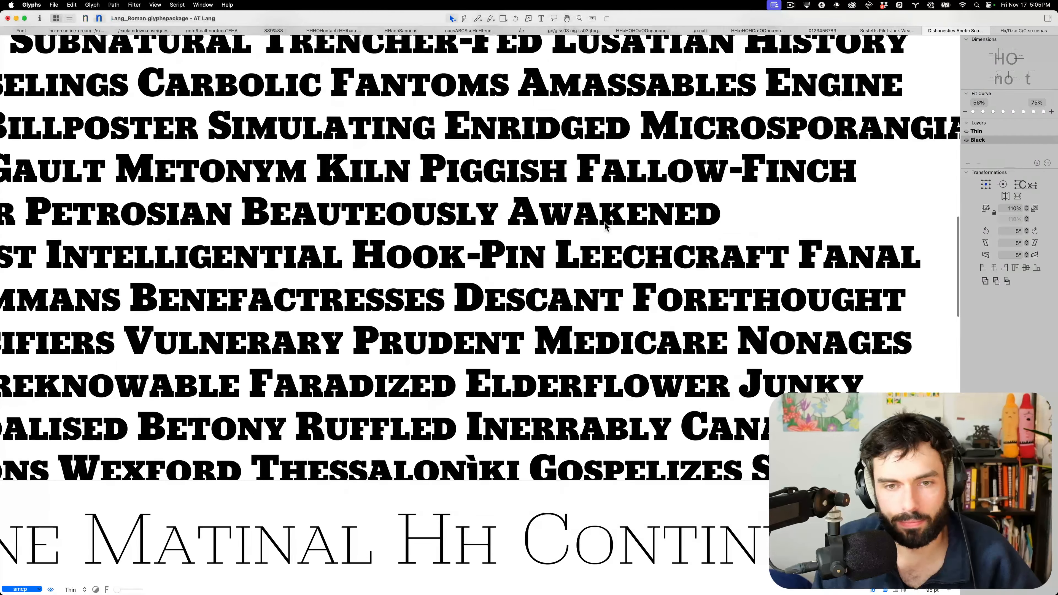
pyautogui.scroll(4, 605, 225)
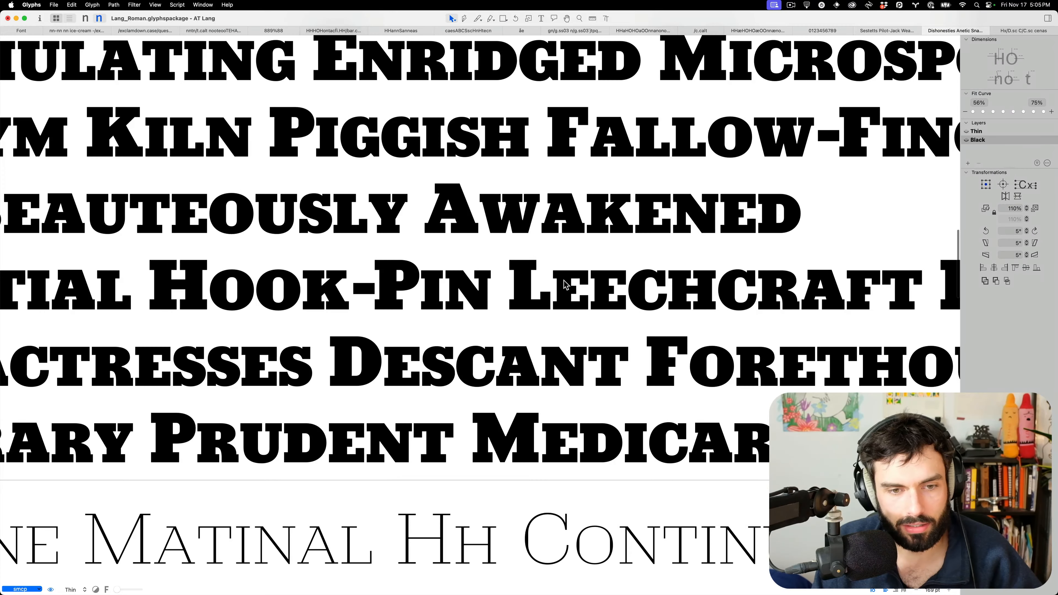
pyautogui.scroll(-5, 525, 282)
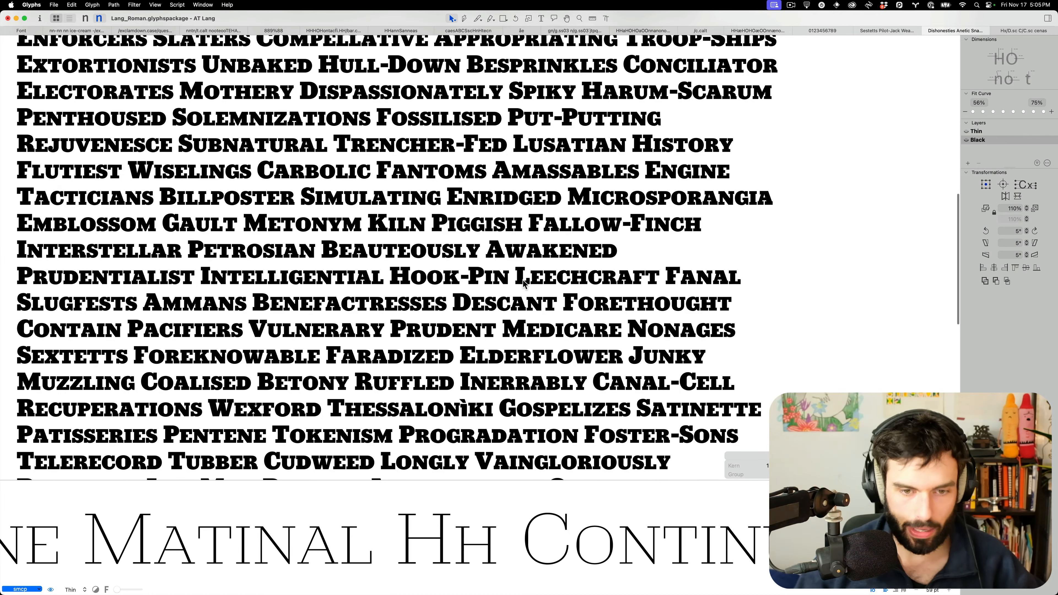
pyautogui.scroll(5, 459, 262)
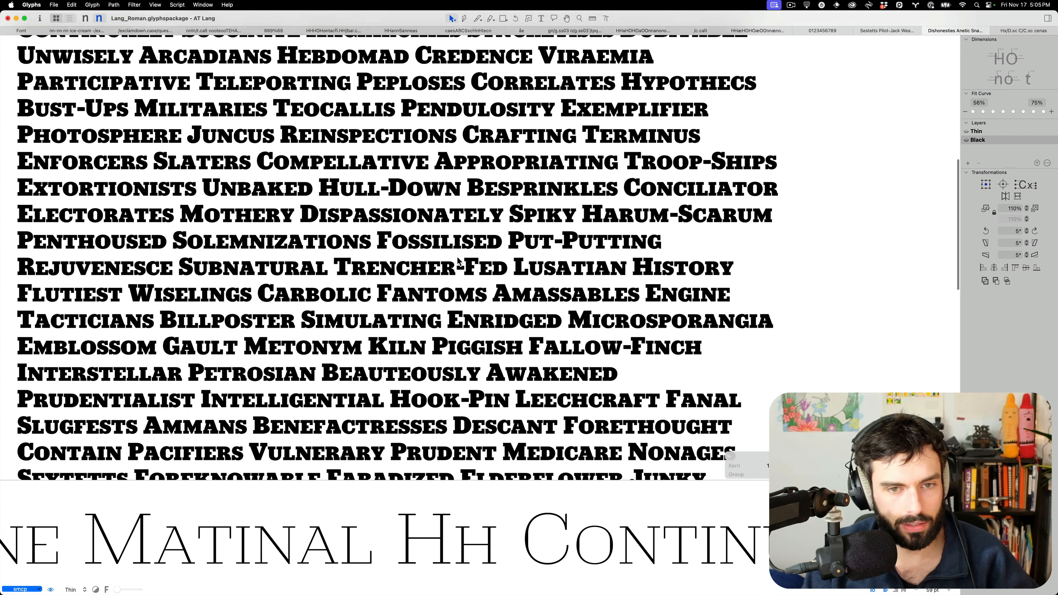
pyautogui.scroll(5, 458, 261)
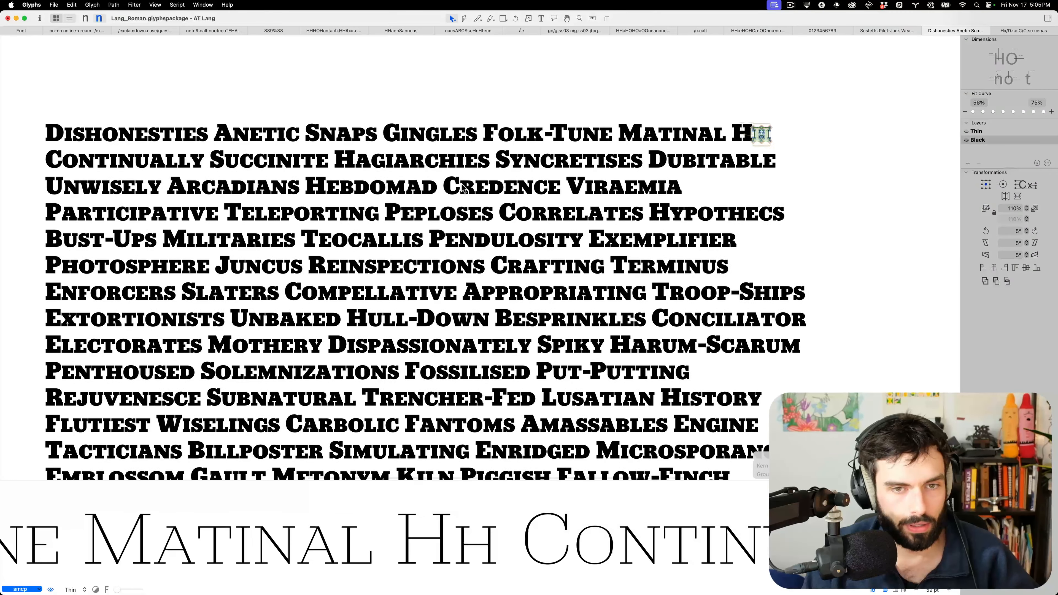
pyautogui.scroll(5, 462, 188)
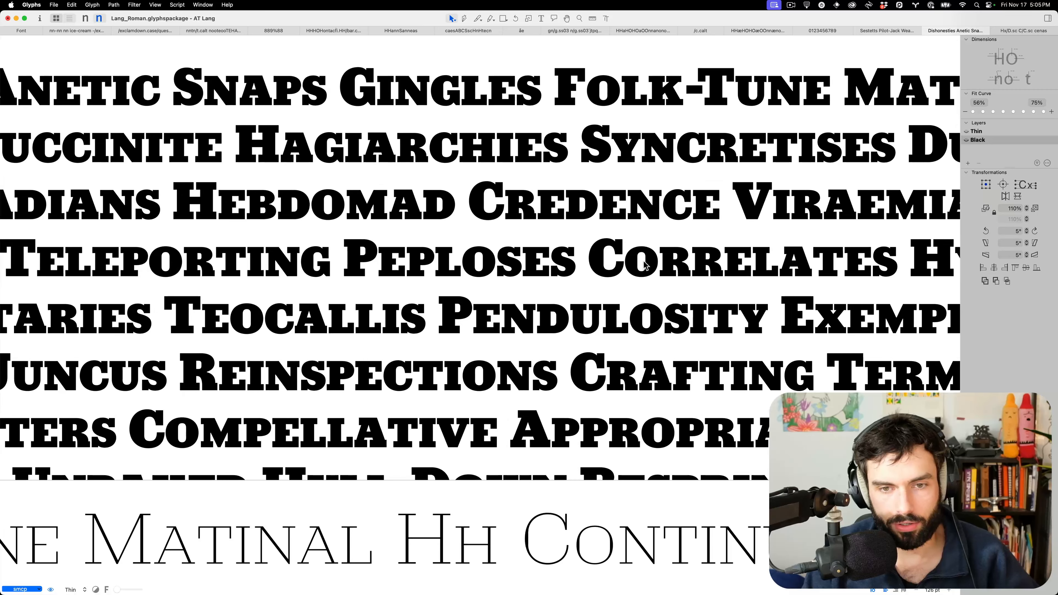
# Open the small-cap O.sc in "Correlates" for editing in the Black master and add its anchors.
pyautogui.doubleClick(644, 265)
pyautogui.scroll(4, 645, 265)
pyautogui.scroll(2, 644, 266)
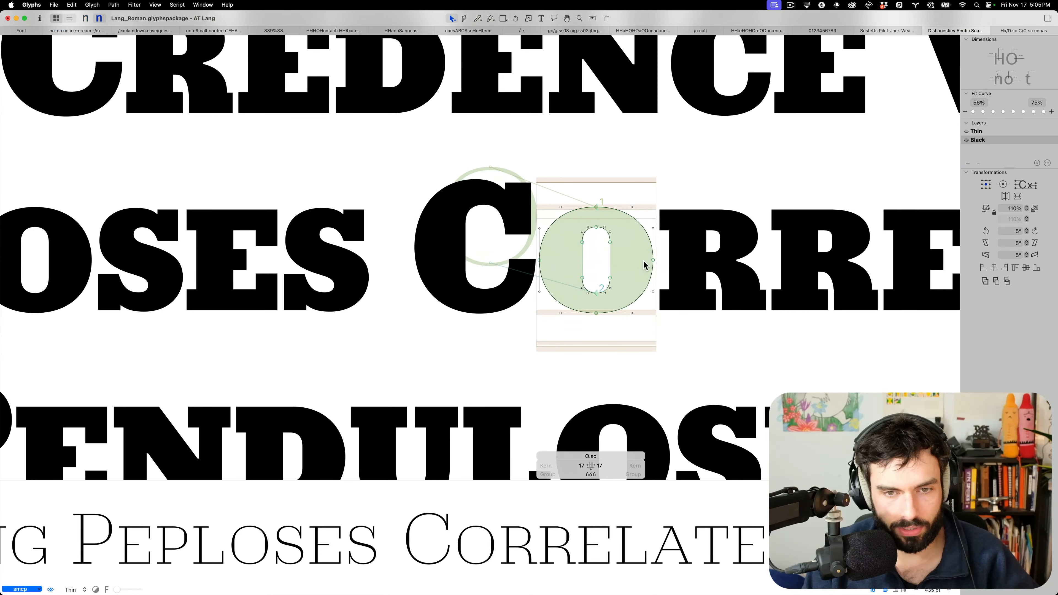
pyautogui.scroll(5, 644, 266)
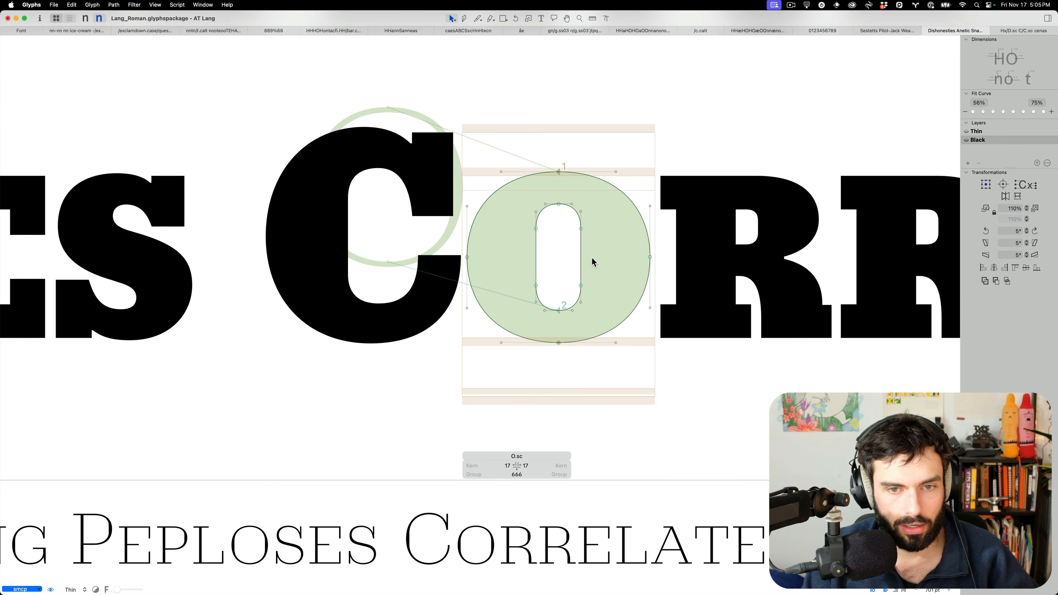
pyautogui.press('super+u')
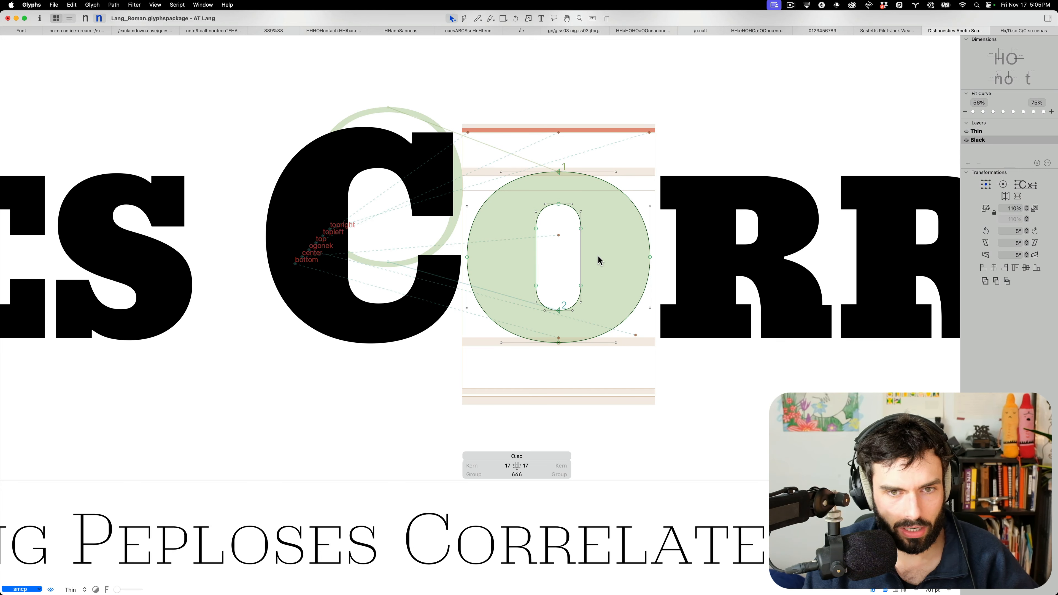
# In the Thin master of O.sc, move the center anchor to the counter's middle and the top anchor to X 321, Y 530.
pyautogui.press('super+1')
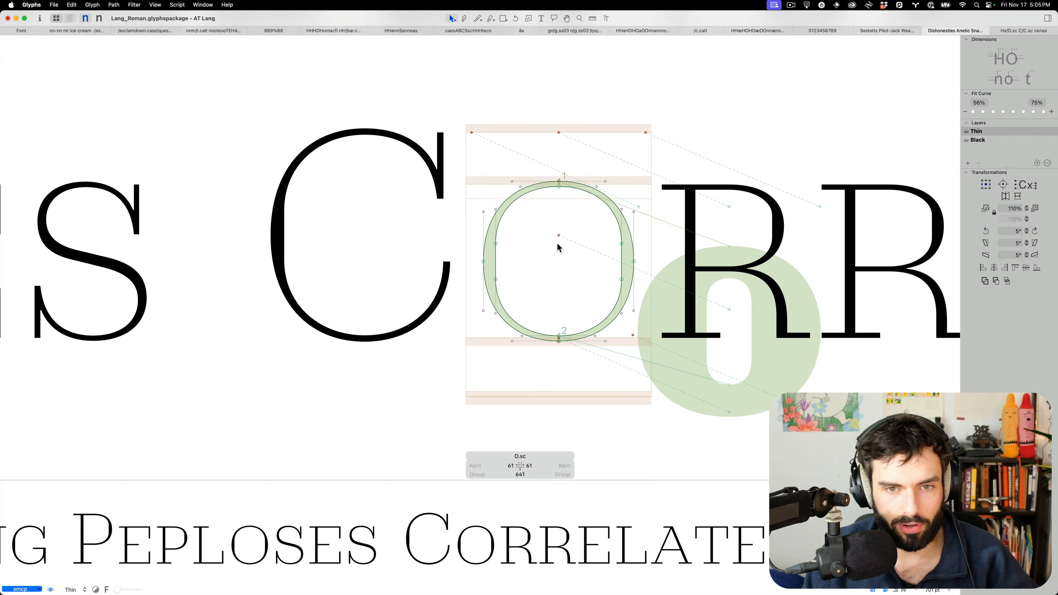
pyautogui.moveTo(558, 236); pyautogui.dragTo(559, 265)
pyautogui.moveTo(558, 132); pyautogui.dragTo(560, 185)
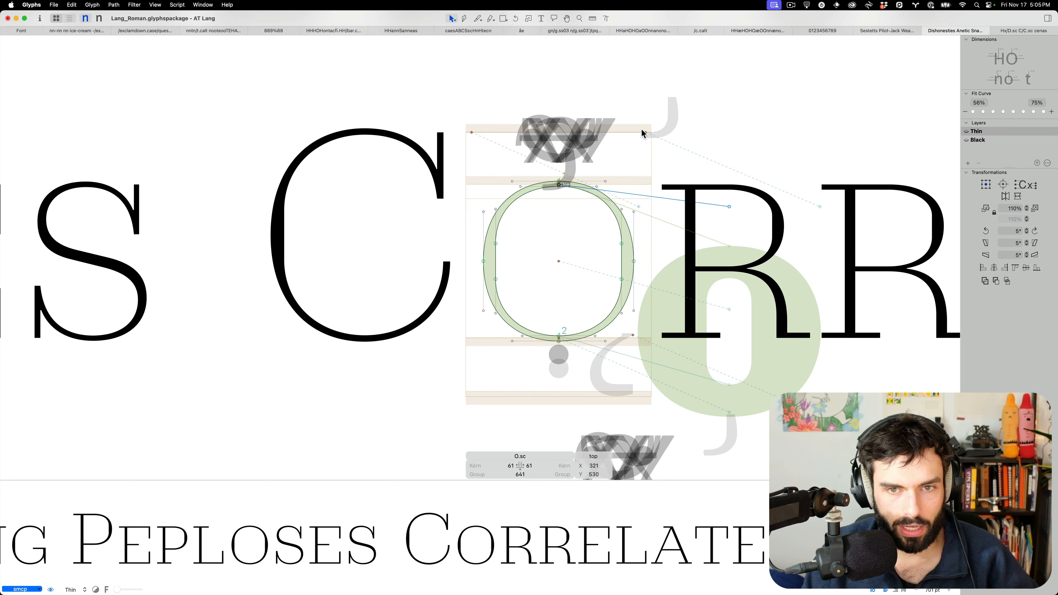
# In Thin O.sc, move the topright anchor to X 387, Y 530, lower topleft to small-cap height and bring ogonek inward along the baseline.
pyautogui.moveTo(646, 133); pyautogui.dragTo(578, 185)
pyautogui.click(472, 133)
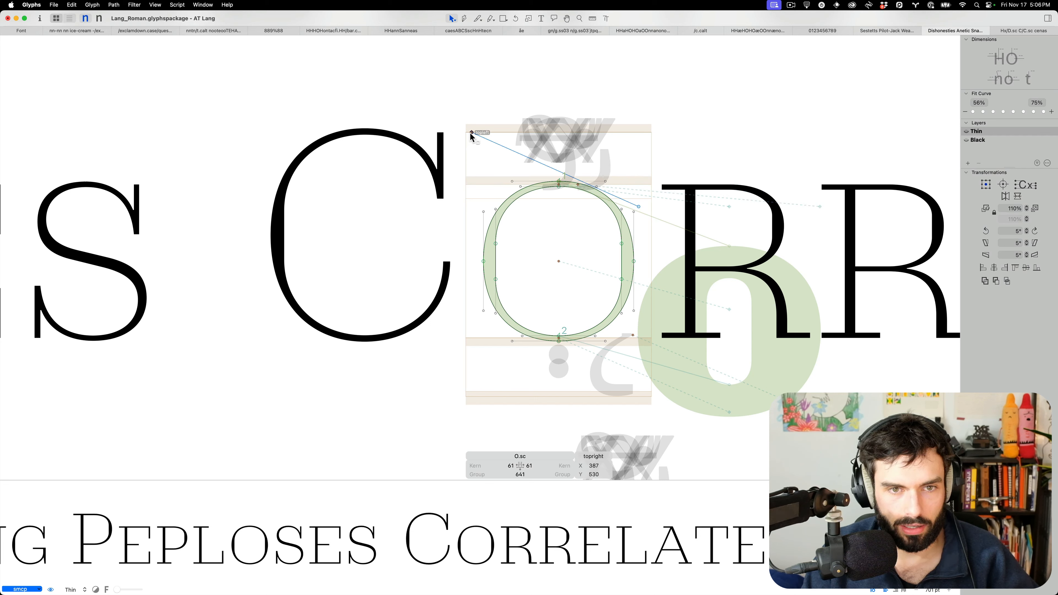
pyautogui.moveTo(472, 134); pyautogui.dragTo(496, 187)
pyautogui.click(560, 230)
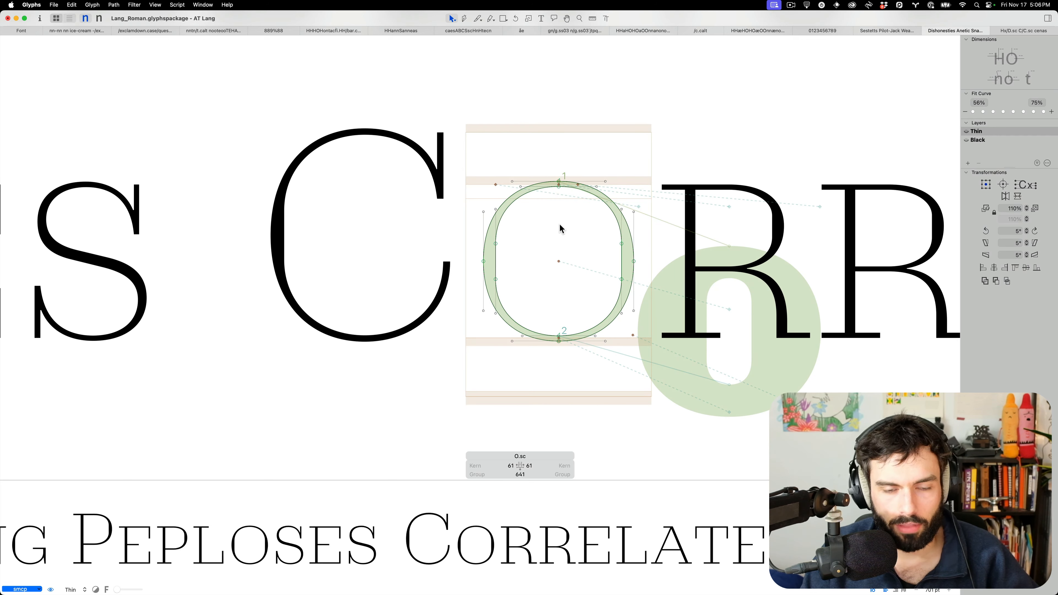
pyautogui.moveTo(632, 335); pyautogui.dragTo(584, 339)
pyautogui.press('Escape')
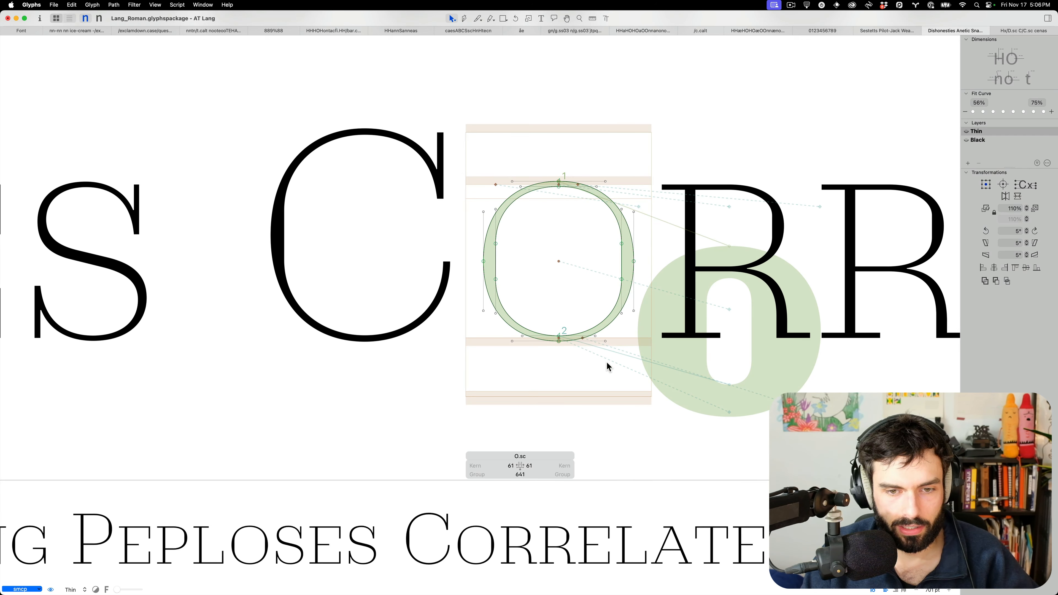
# In the Black master of O.sc, move the top anchor to X 333, Y 560, topright to X 418, Y 560, and ogonek to X 440, Y 0.
pyautogui.press('t')
pyautogui.press('super+2')
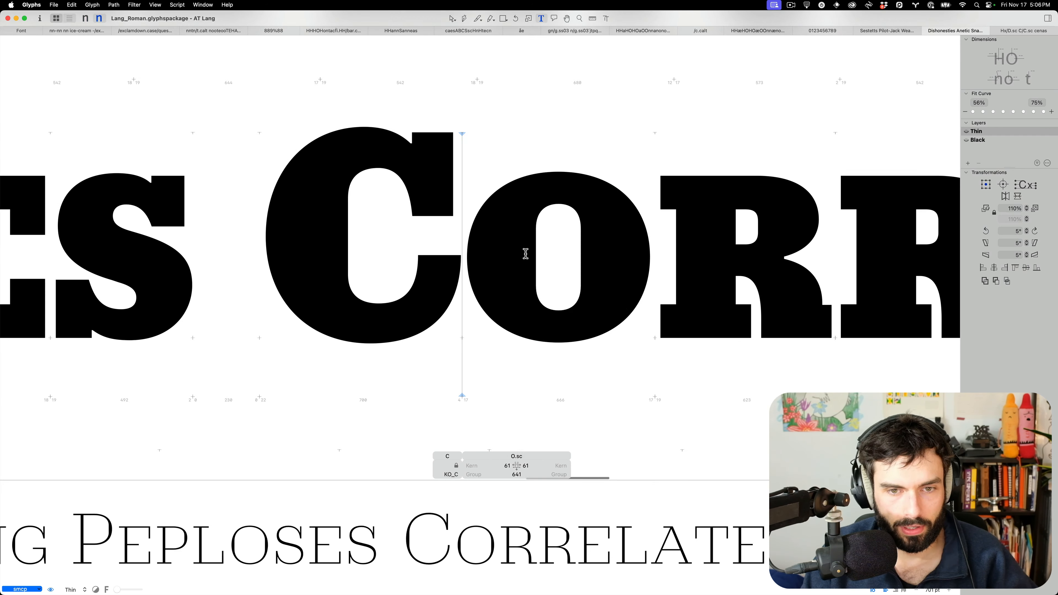
pyautogui.press('Escape')
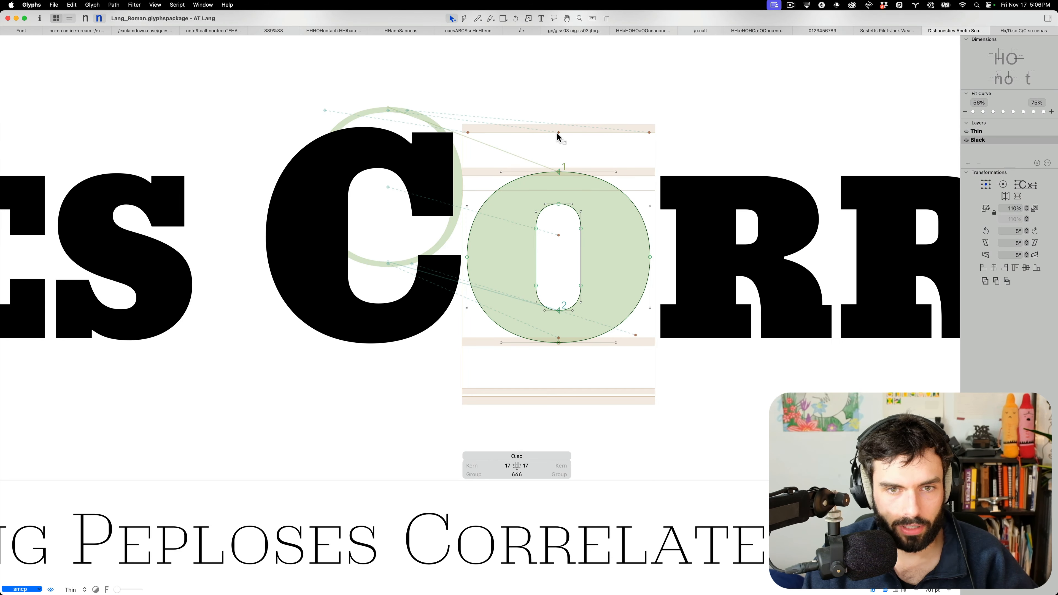
pyautogui.moveTo(559, 133); pyautogui.dragTo(560, 179)
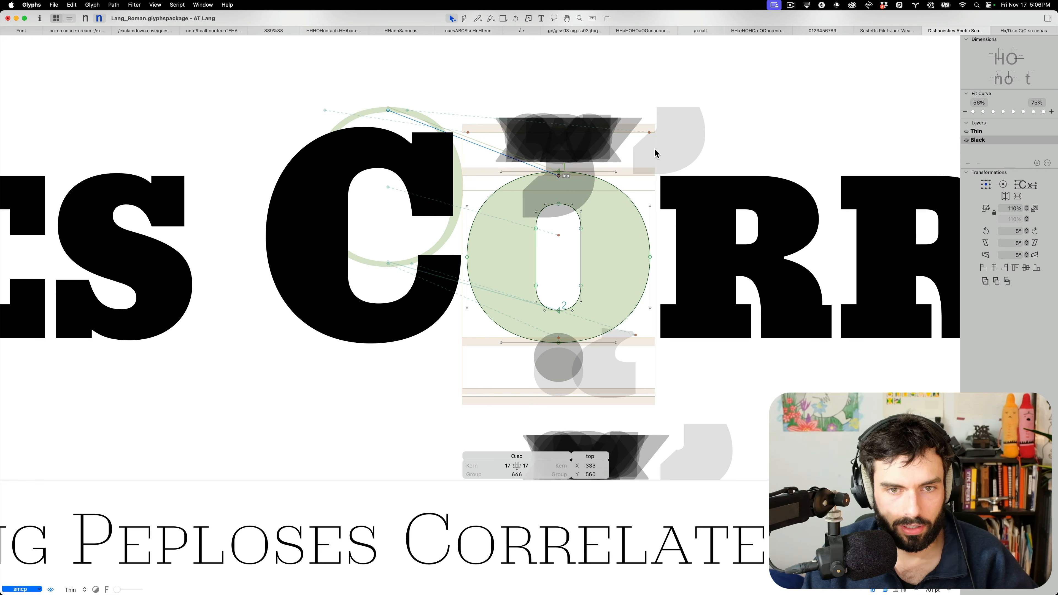
pyautogui.moveTo(649, 133); pyautogui.dragTo(583, 175)
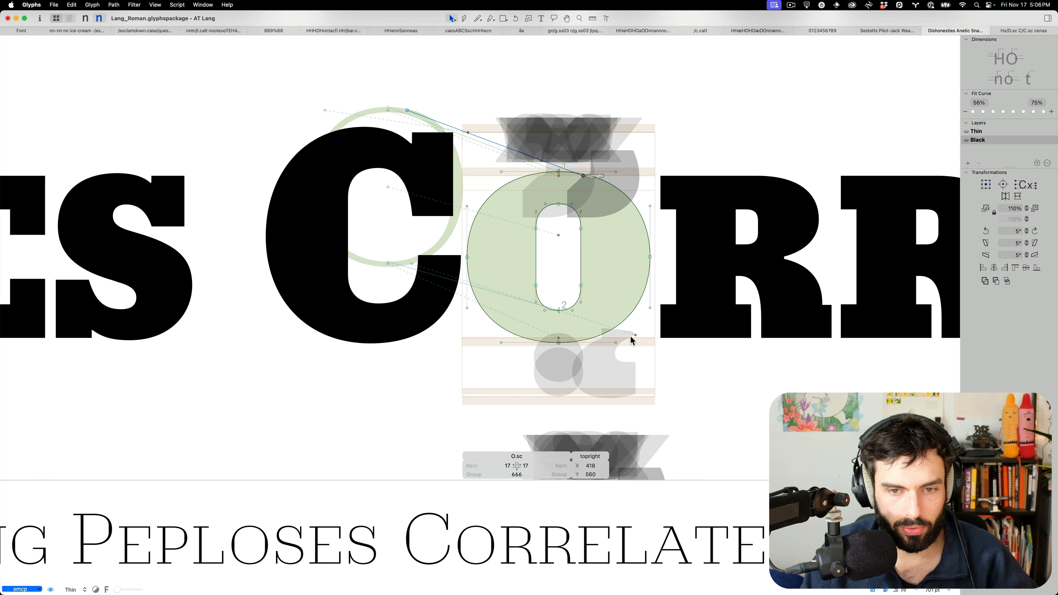
pyautogui.moveTo(636, 335); pyautogui.dragTo(587, 338)
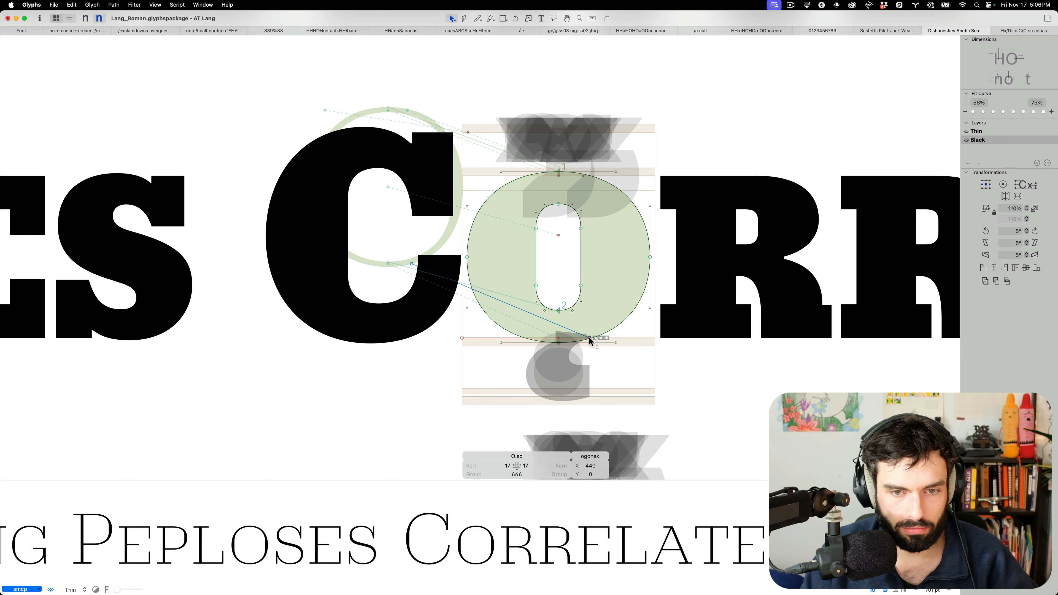
pyautogui.press('Escape')
# Replace the small-cap o in "Correlates" with a capital O in the sample words.
pyautogui.scroll(-10, 535, 299)
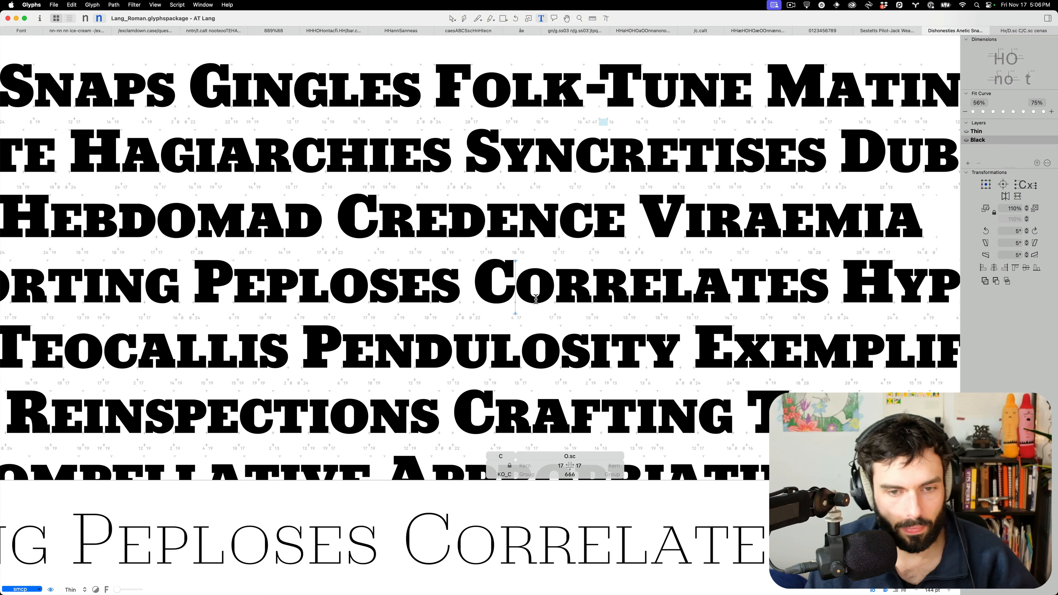
pyautogui.press('Delete')
pyautogui.scroll(-2, 566, 306)
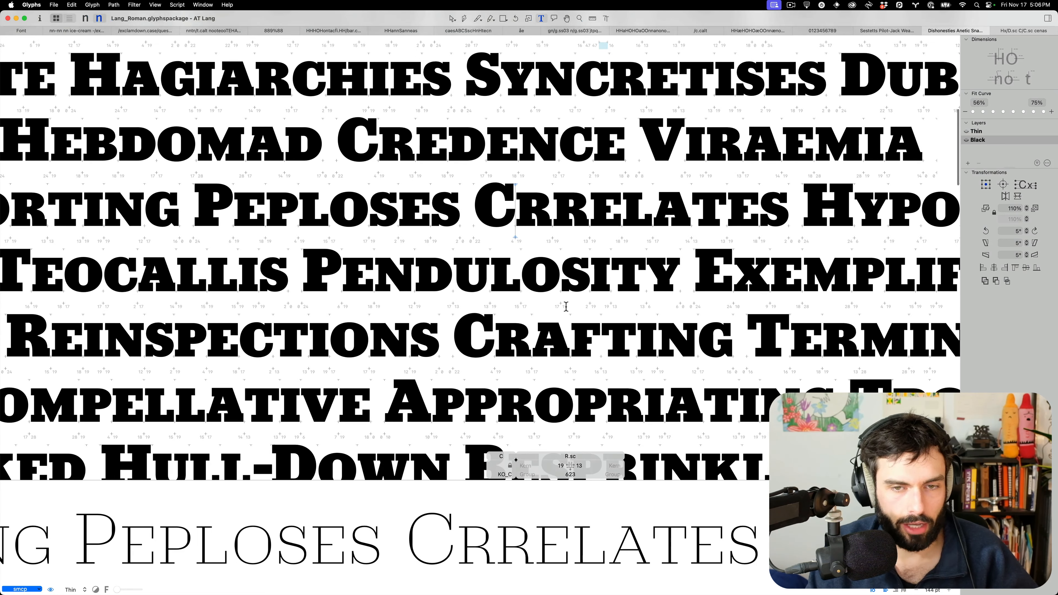
pyautogui.write('O')
pyautogui.scroll(-2, 572, 291)
pyautogui.scroll(-3, 571, 291)
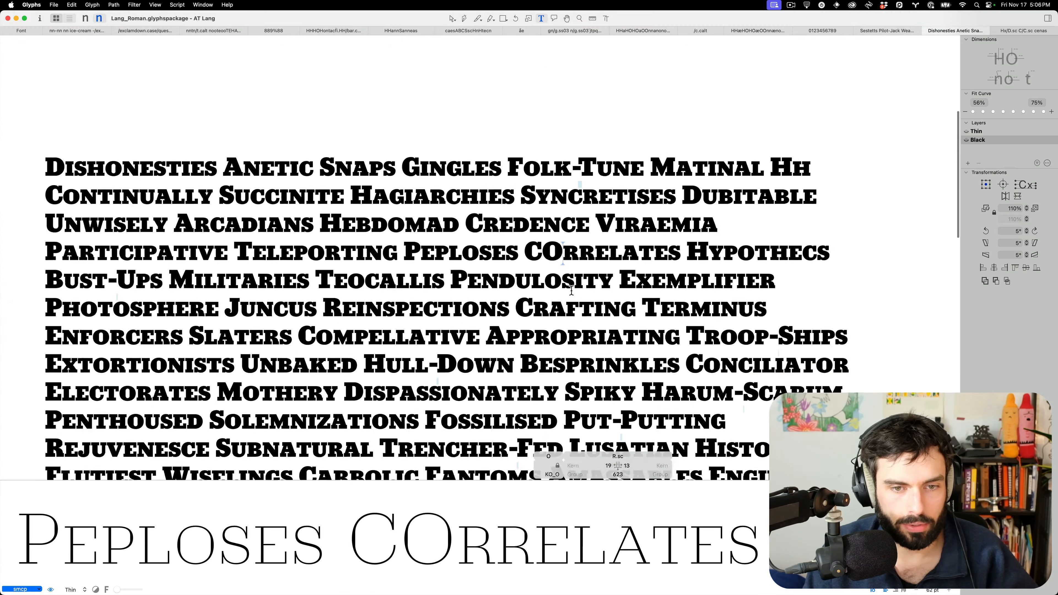
# Review the small-cap sample words in the Black master through the last line, then inspect the letter spacing around the A in "Compellative".
pyautogui.scroll(-3, 569, 290)
pyautogui.scroll(-5, 569, 290)
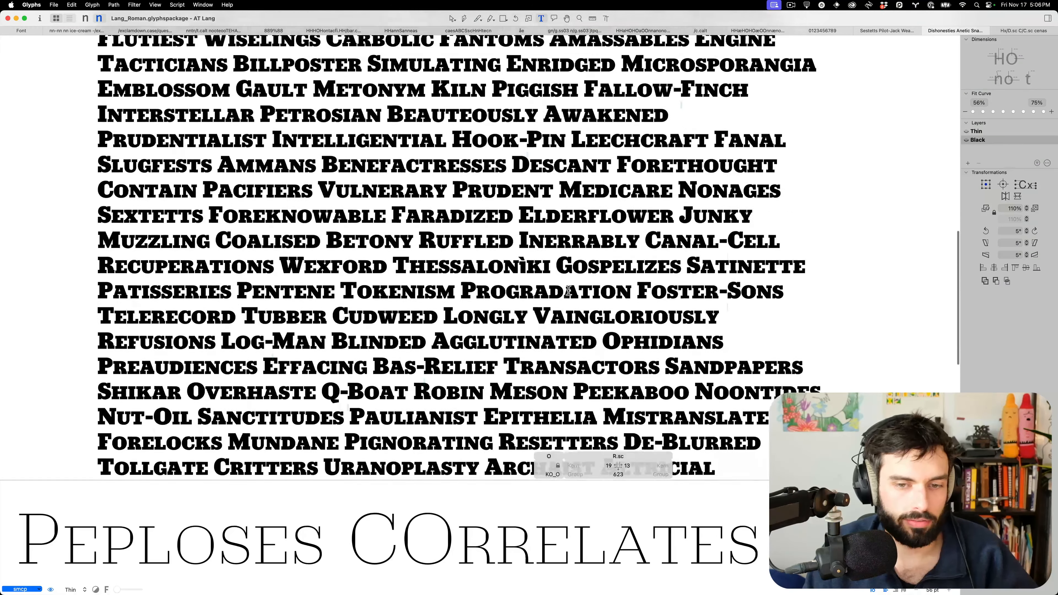
pyautogui.scroll(-2, 569, 290)
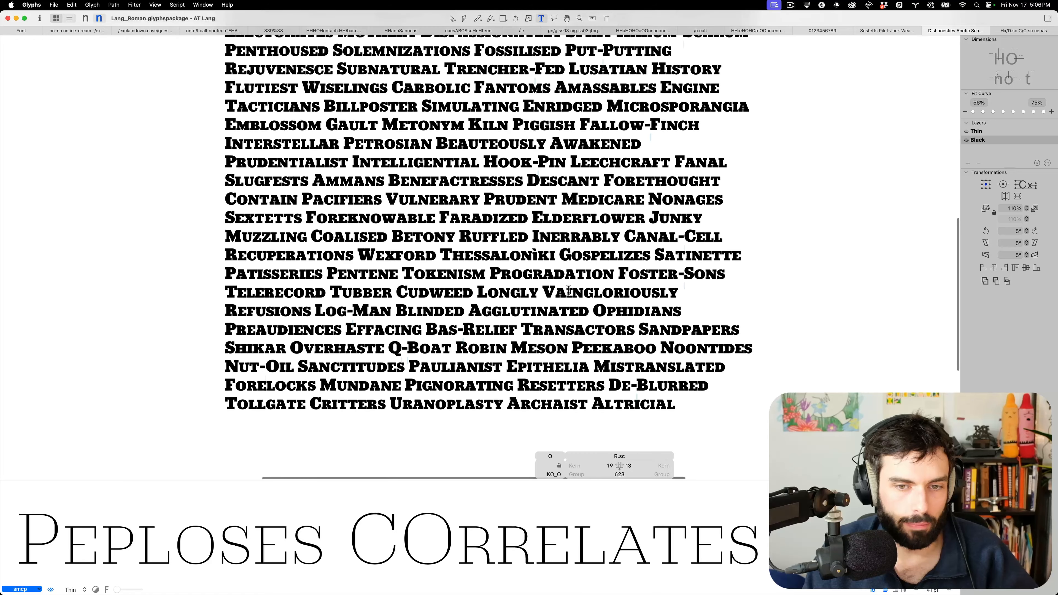
pyautogui.click(739, 419)
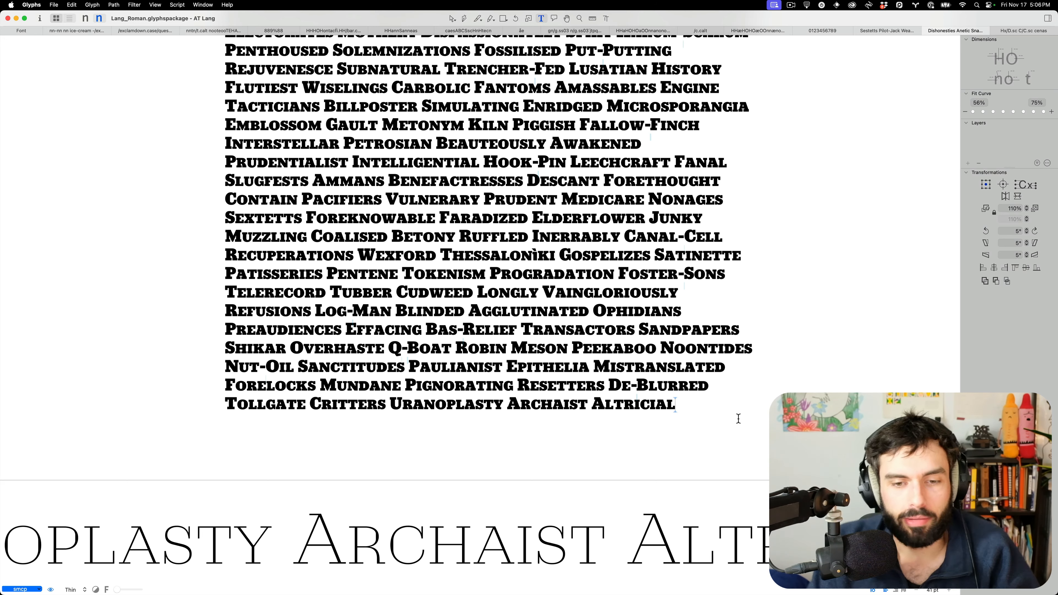
pyautogui.scroll(5, 651, 335)
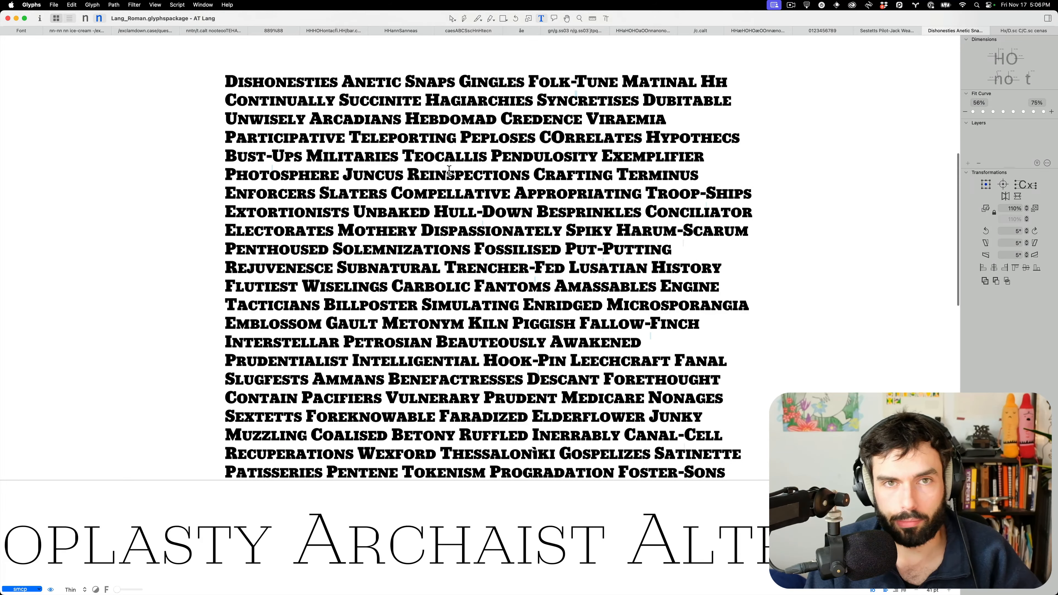
pyautogui.scroll(-3, 449, 170)
pyautogui.scroll(10, 458, 187)
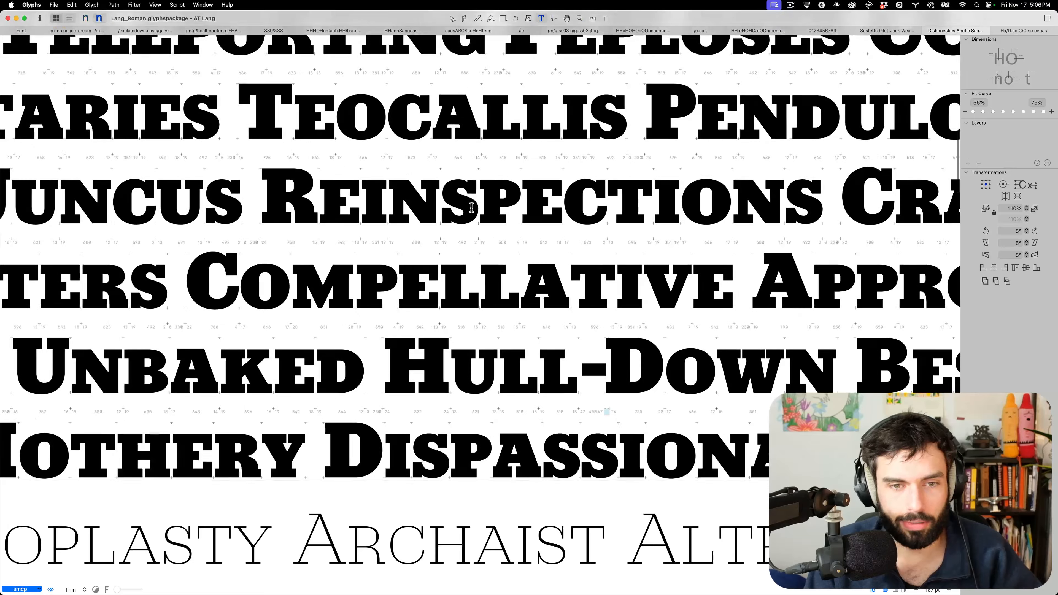
pyautogui.scroll(8, 472, 207)
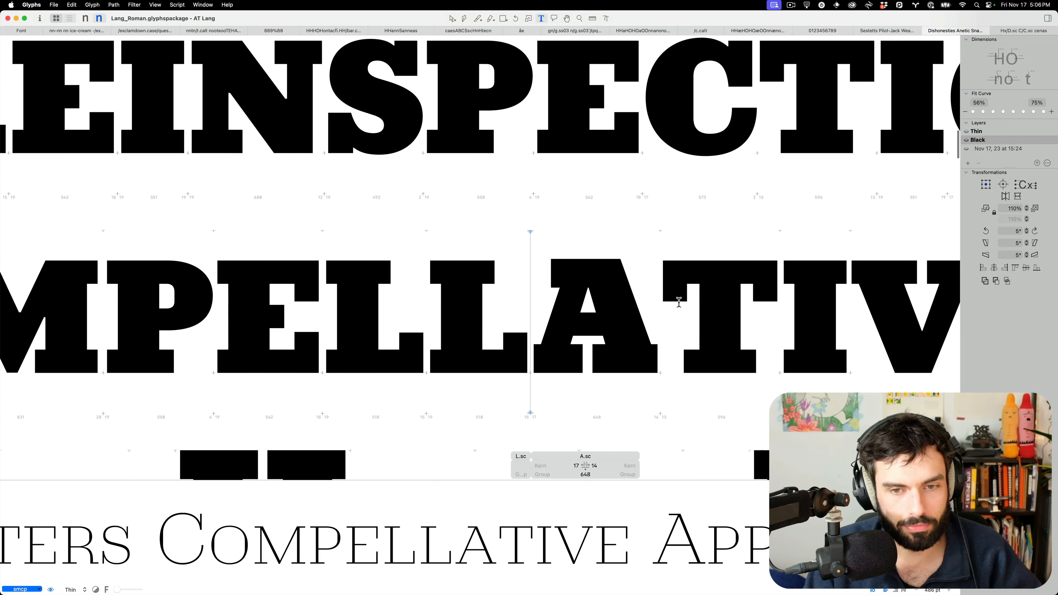
pyautogui.click(659, 308)
pyautogui.scroll(-6, 650, 307)
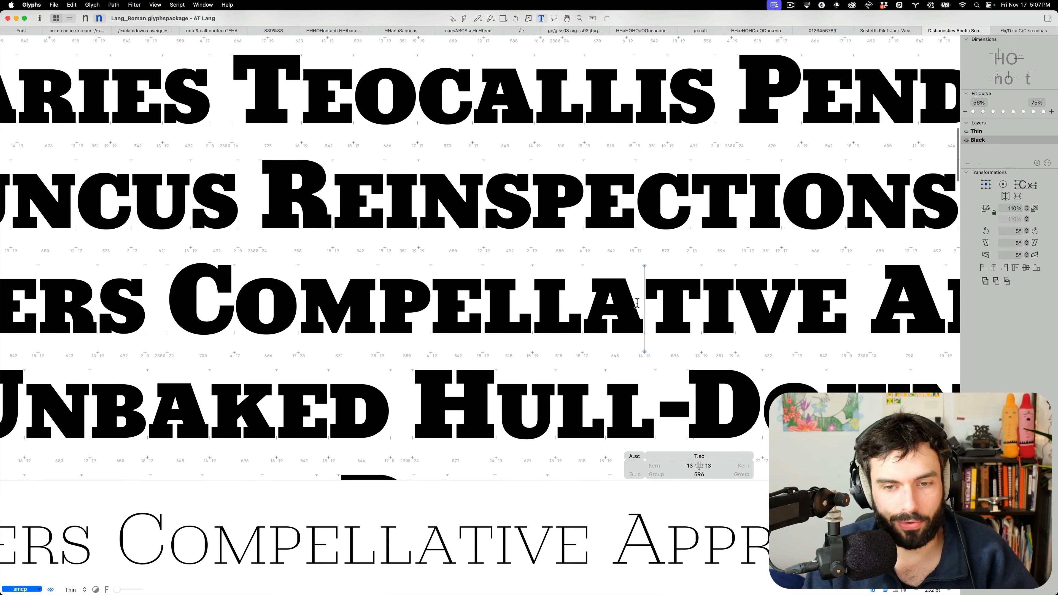
pyautogui.scroll(-5, 637, 303)
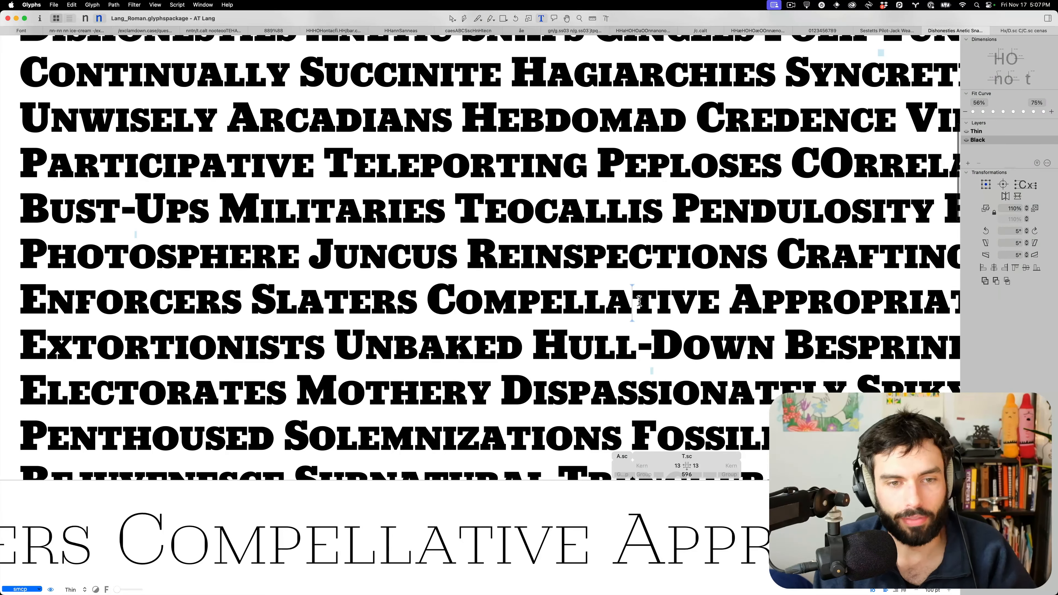